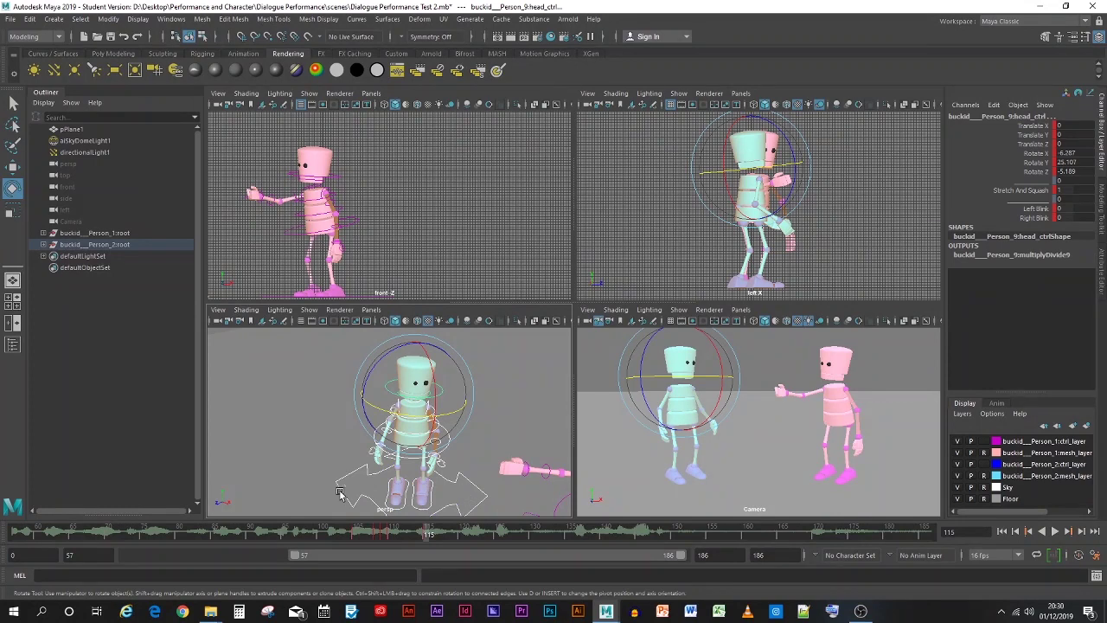
Stretch the mint-green character's selected keys starting around frame 105 so the last one lands near frame 119
left_click_drag(357, 533, 454, 541, "shift")
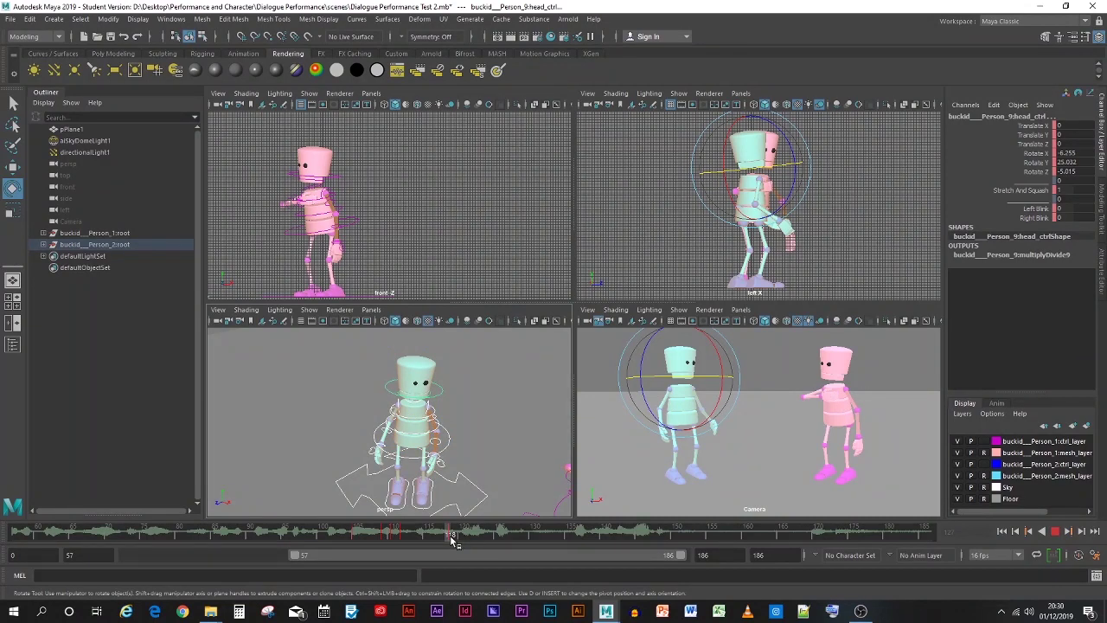
left_click_drag(452, 540, 455, 542)
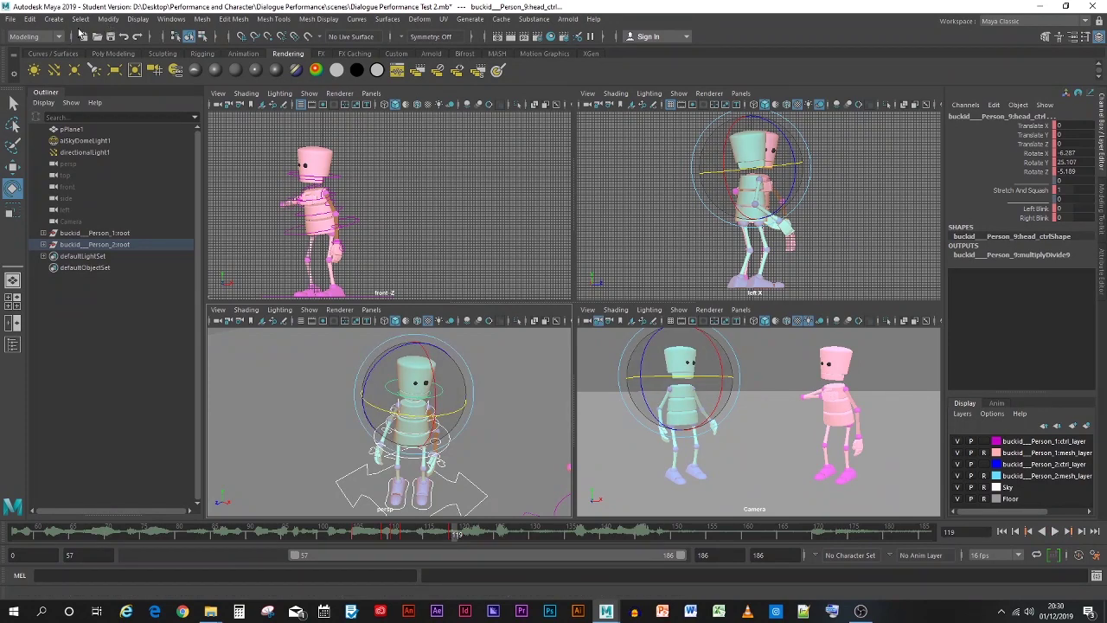
Open the Graph Editor for the mint-green character's controls and enlarge it to fill the screen
left_click(172, 21)
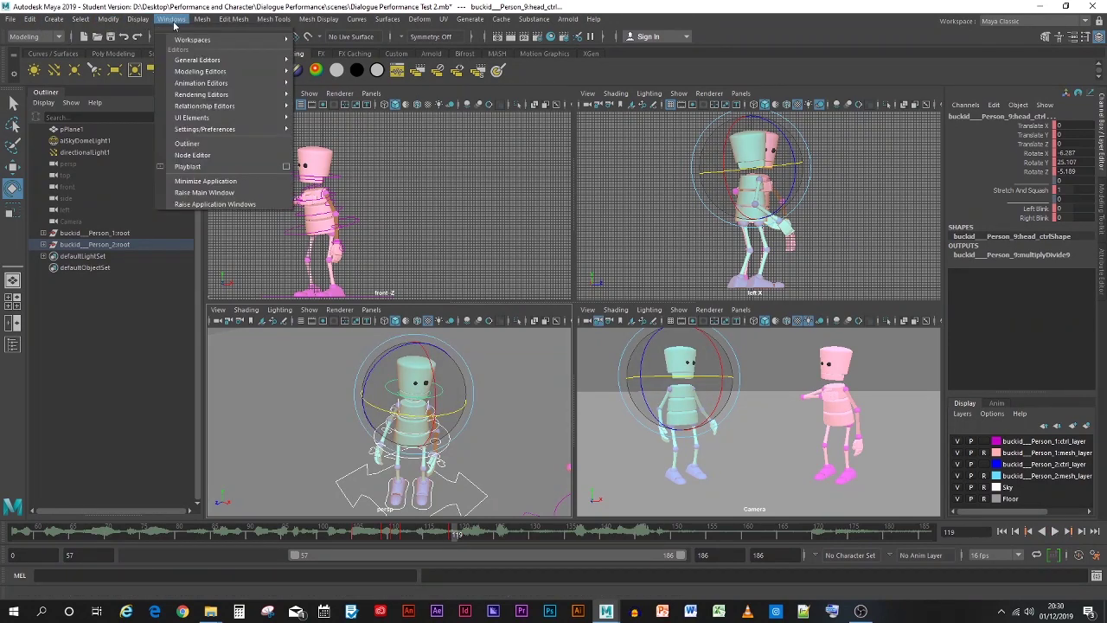
mouse_move(230, 59)
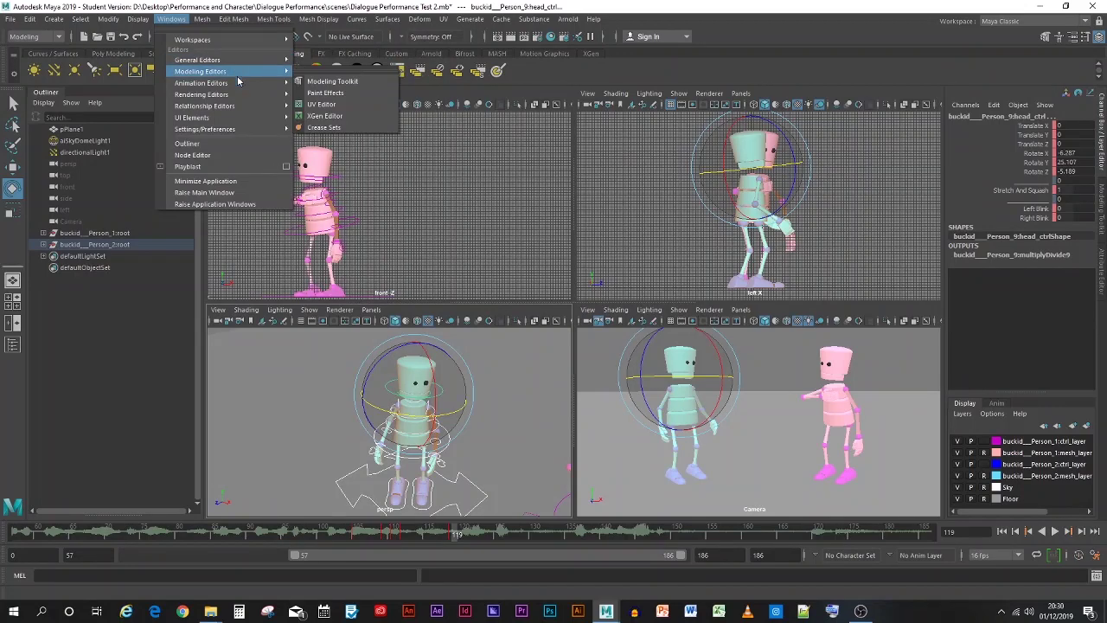
mouse_move(248, 83)
left_click(320, 90)
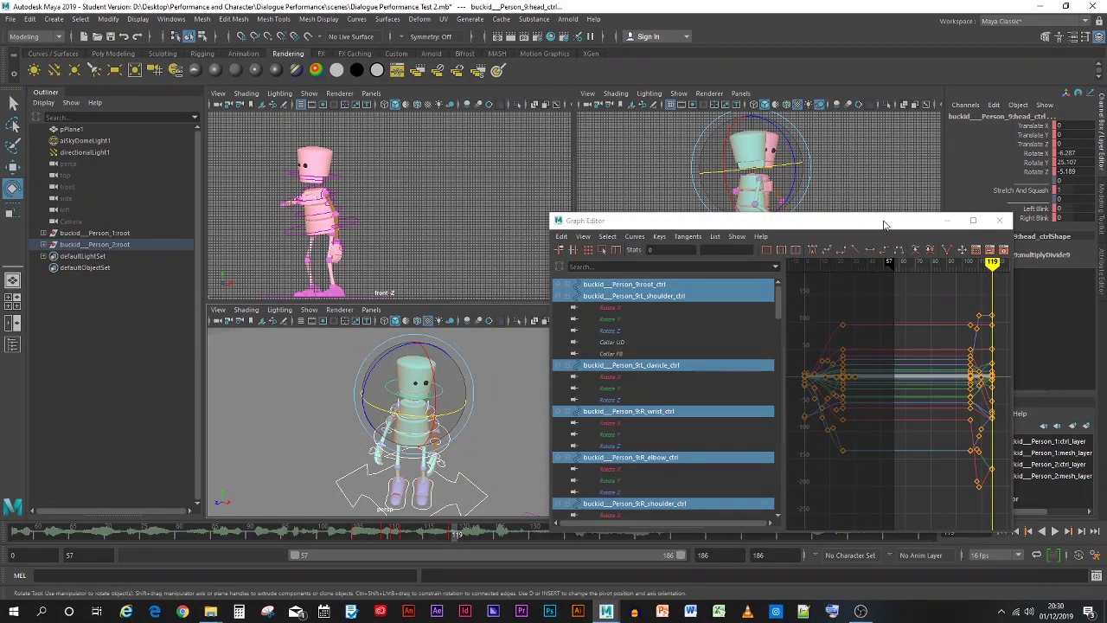
left_click_drag(779, 220, 581, 188)
left_click(749, 189)
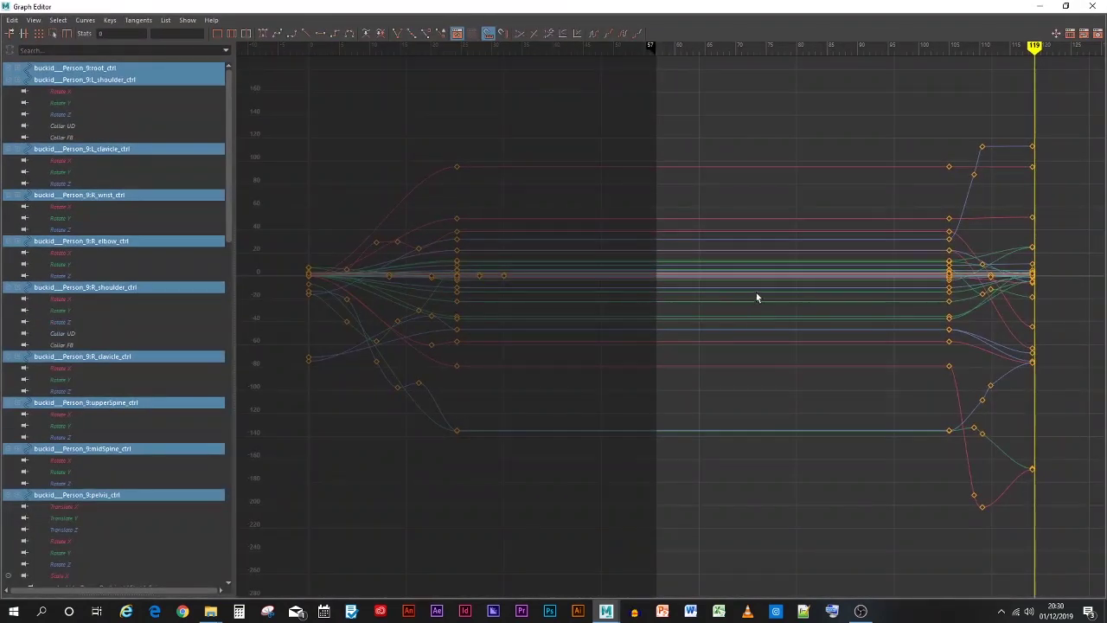
Snap all the keys between about frames 105 and 119 to whole frames and close the Graph Editor
left_click_drag(1025, 138, 1063, 503)
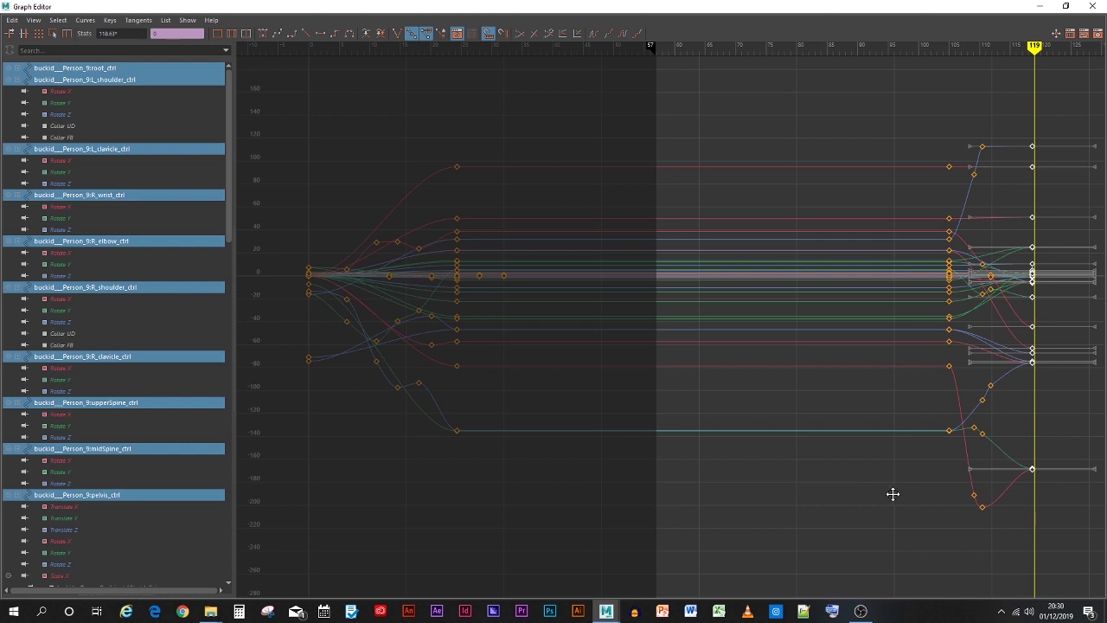
middle_click_drag(894, 494, 577, 382, "alt")
left_click_drag(595, 125, 693, 509)
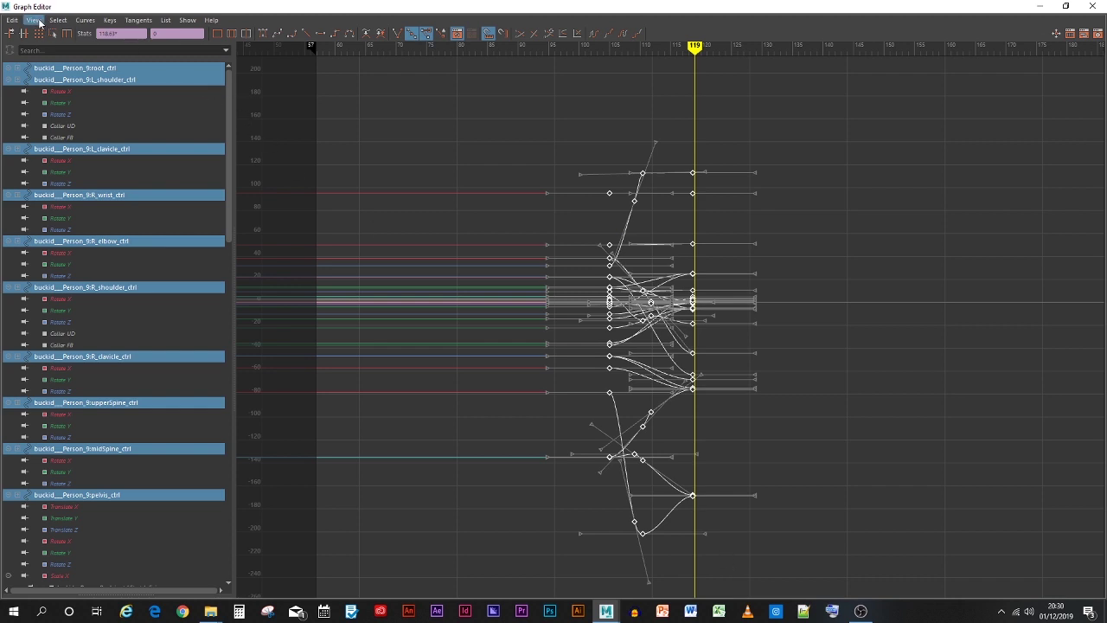
left_click(12, 20)
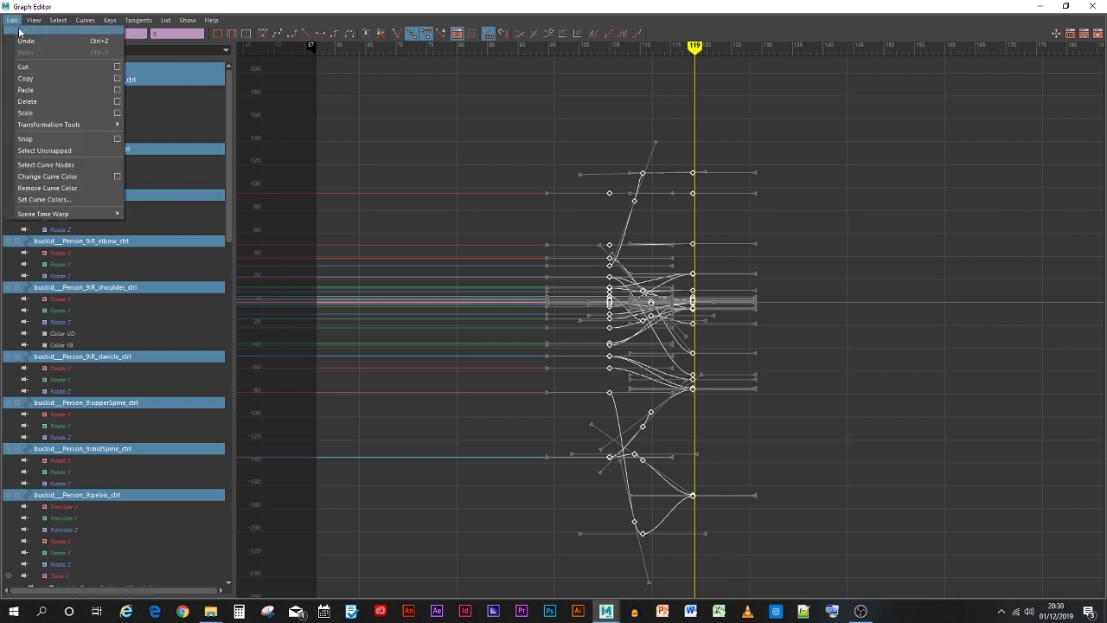
left_click(37, 139)
left_click(792, 312)
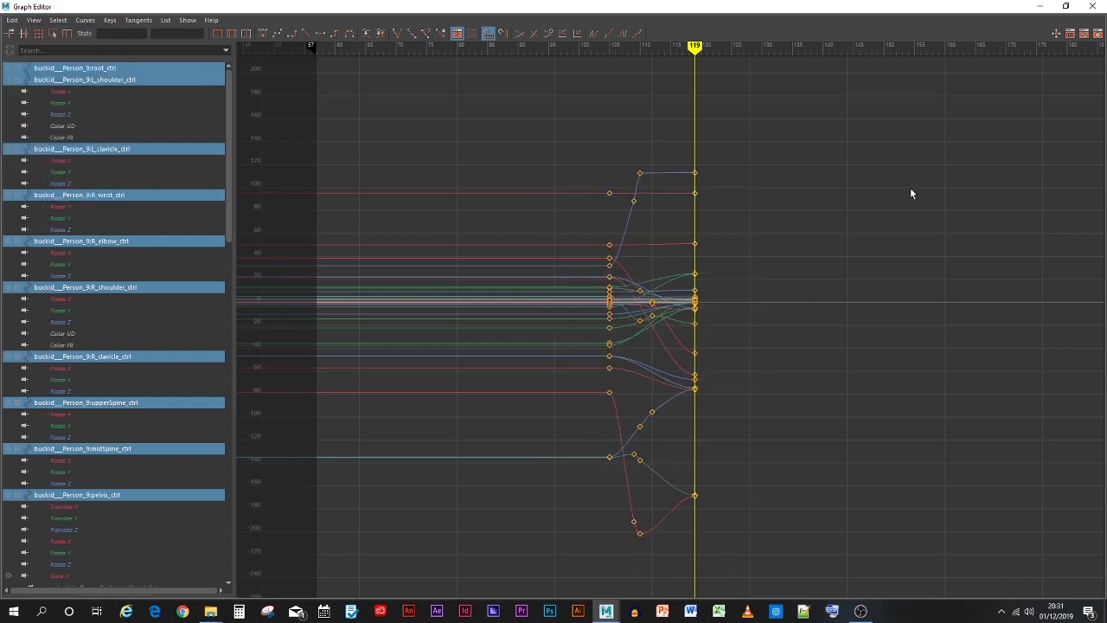
left_click(1089, 6)
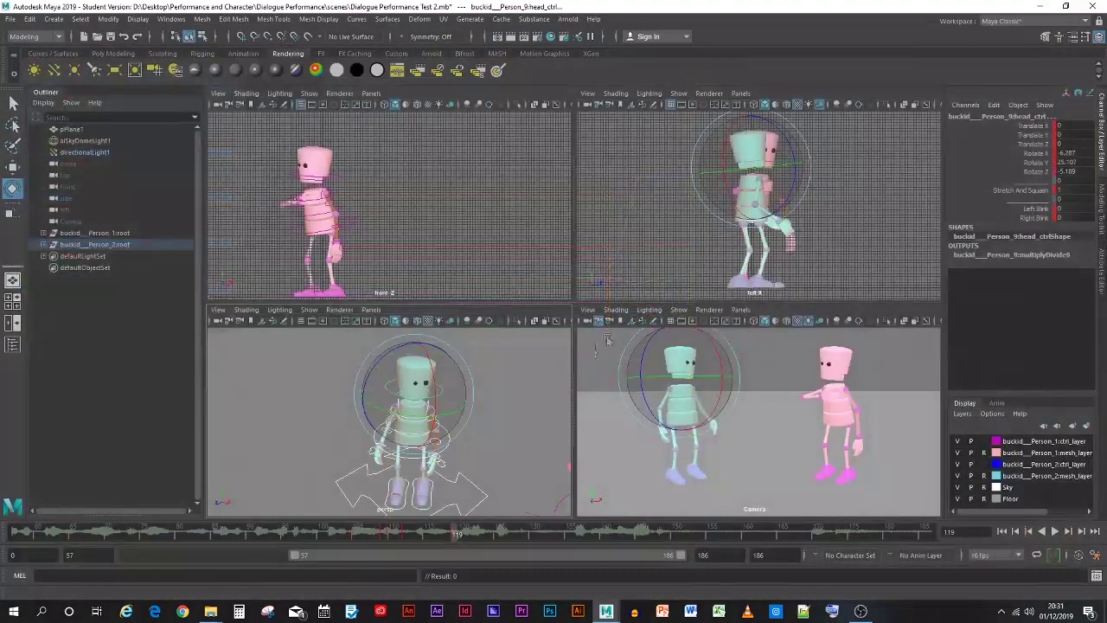
Deselect the controls and review the retimed motion between about frames 105 and 122
left_click(514, 463)
left_click(376, 533)
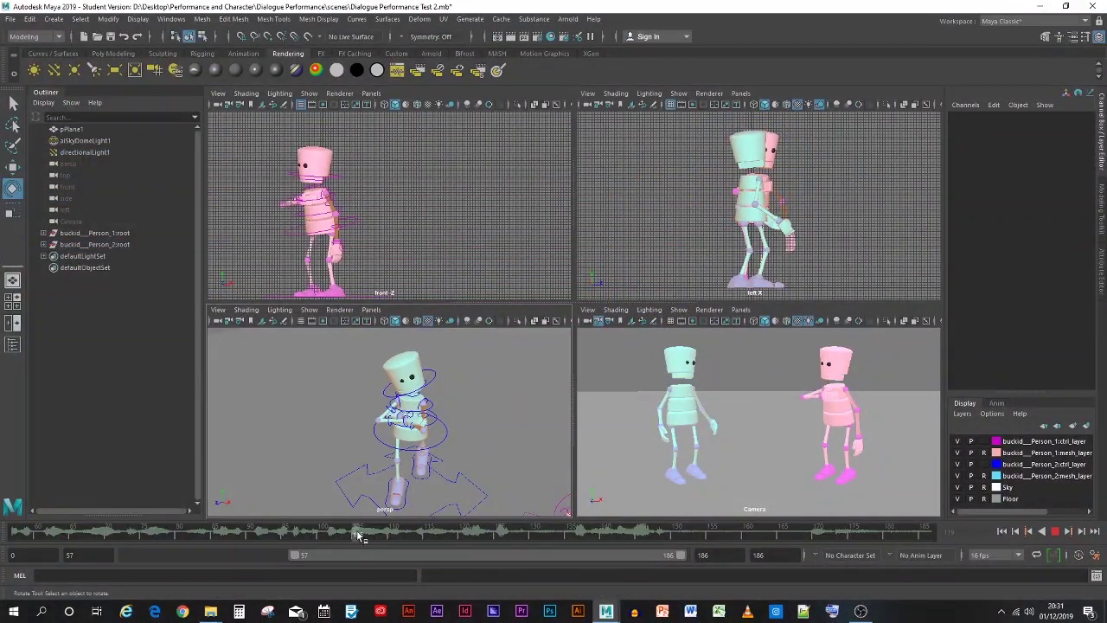
left_click_drag(358, 531, 459, 526)
left_click(637, 438)
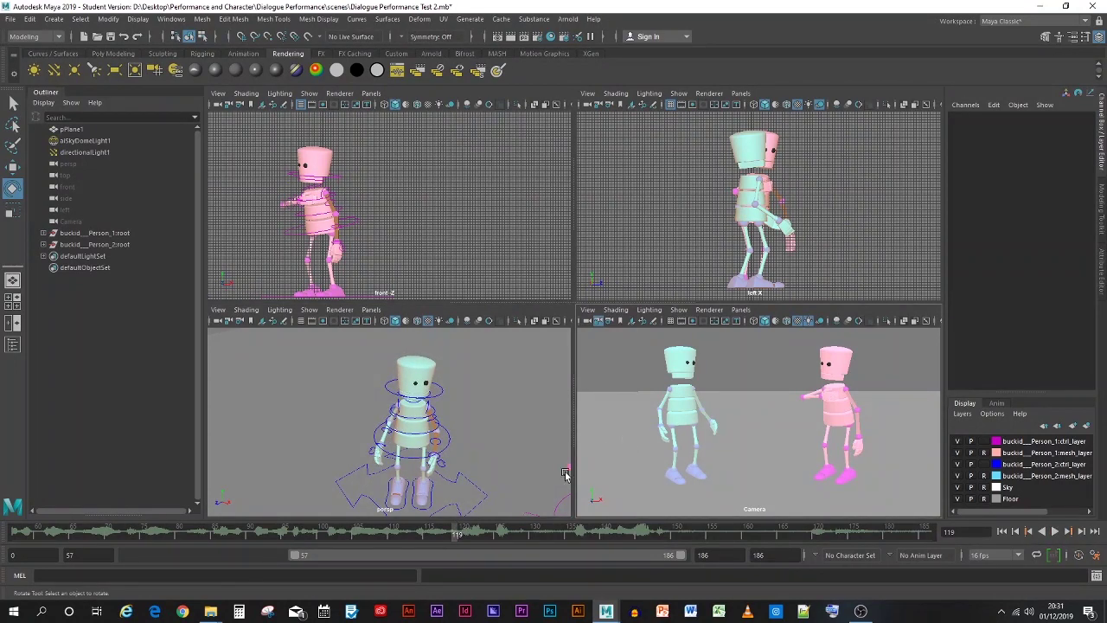
key("alt+v")
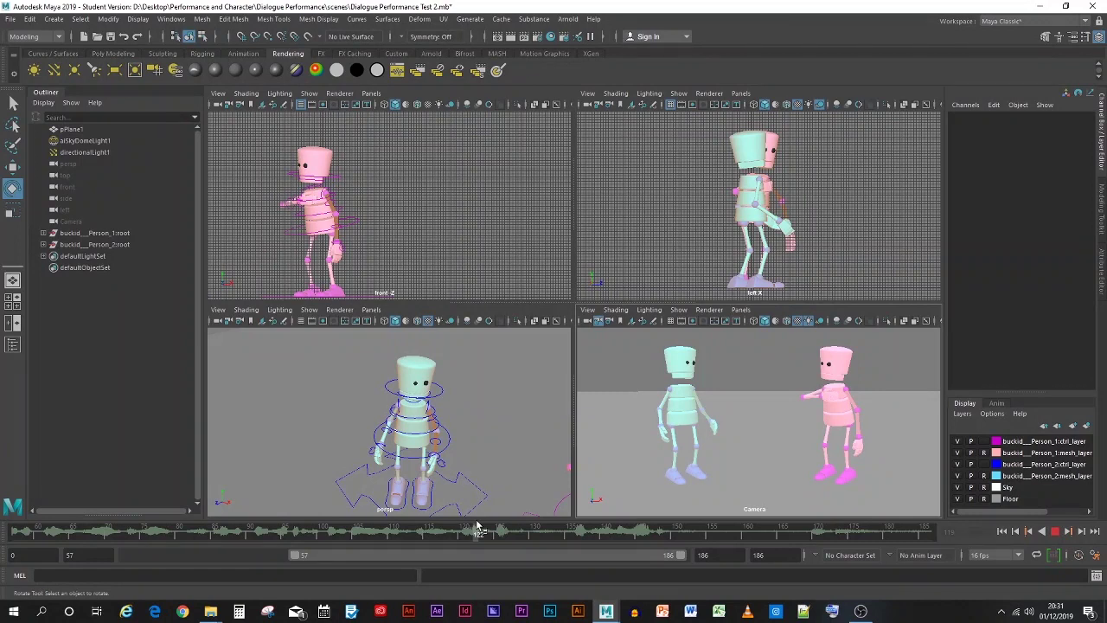
key("Escape")
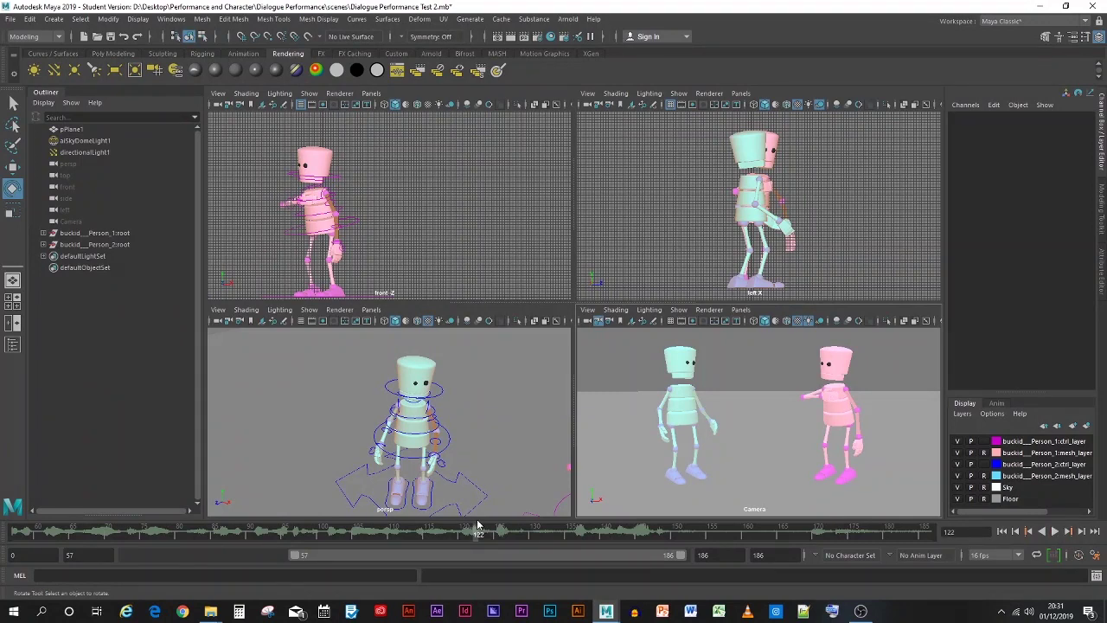
Undo the key snapping and the stretched key timing on the mint-green character
key("ctrl+z")
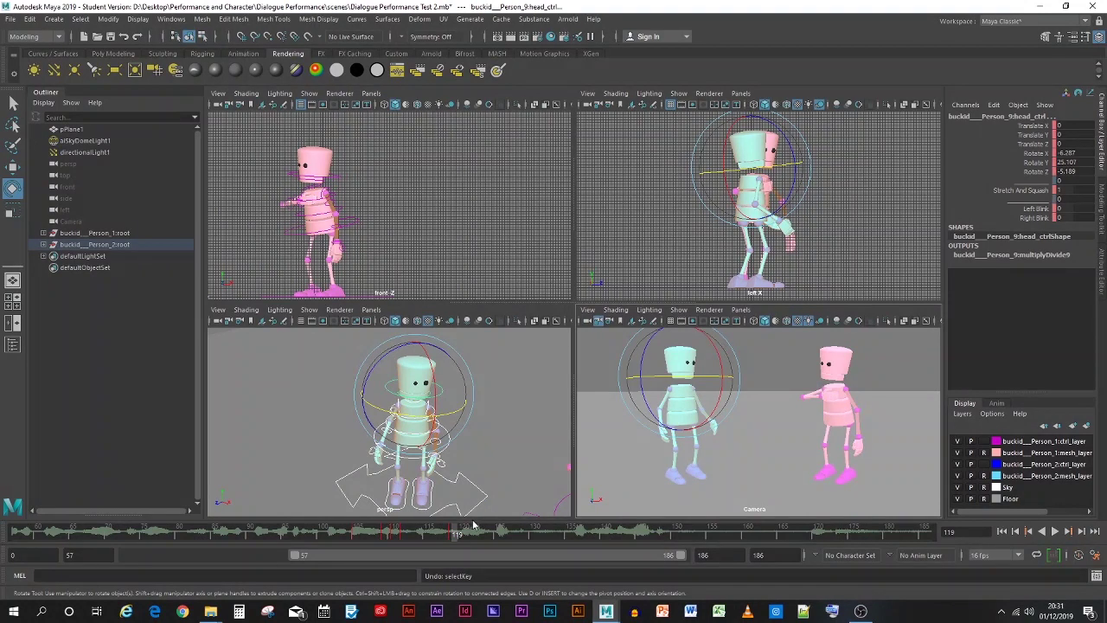
left_click(473, 525)
key("alt+v")
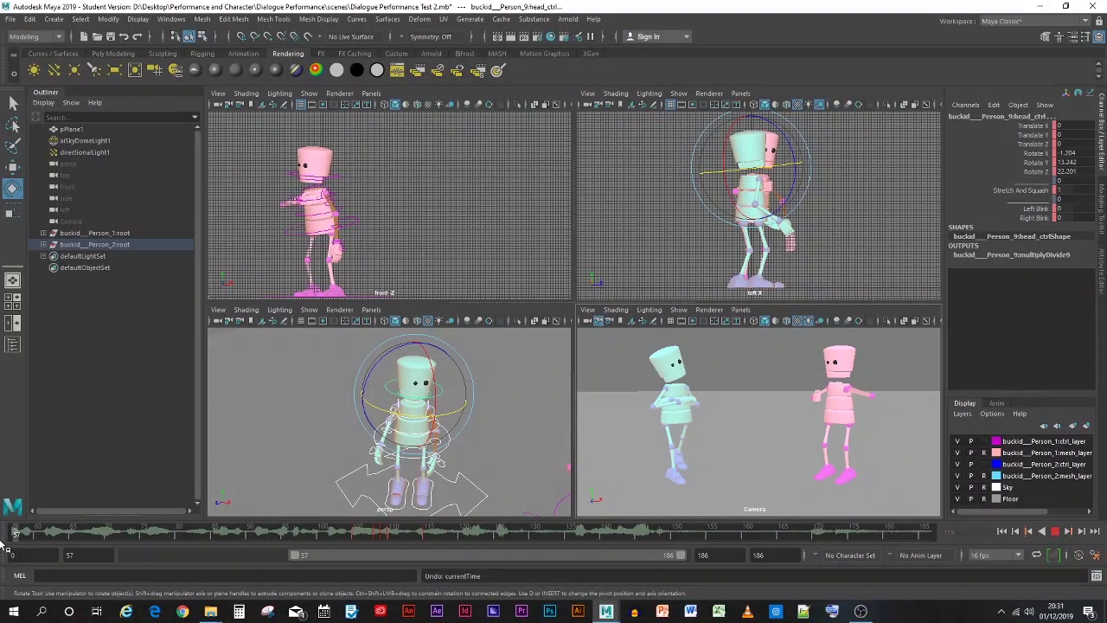
Deselect the controls and play the animation from frame 57 to check both characters' timing
left_click(627, 460)
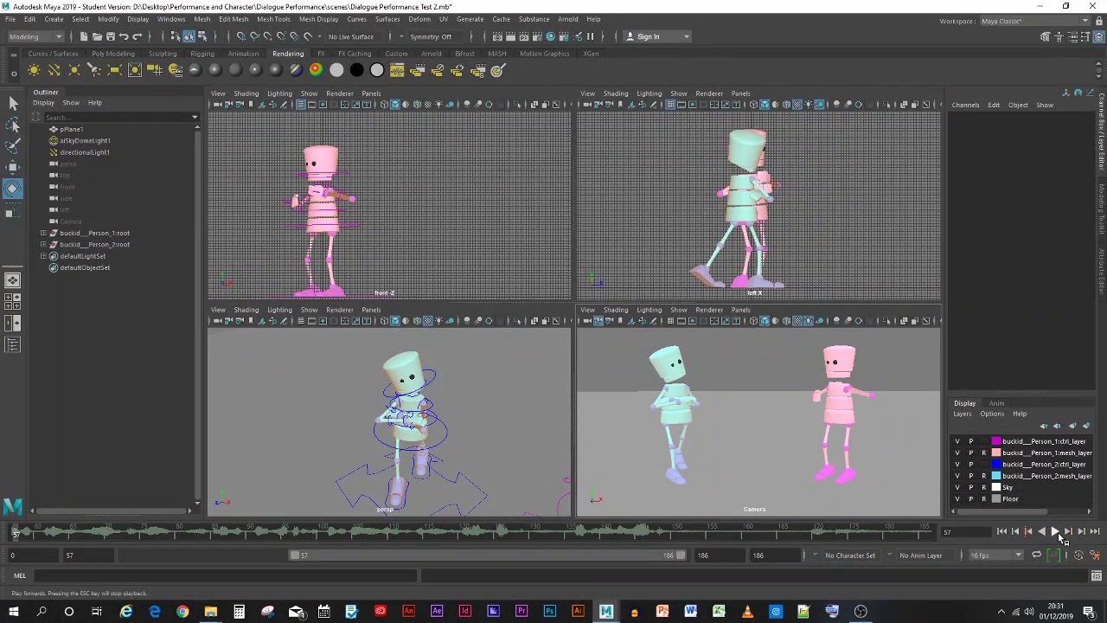
left_click(1057, 532)
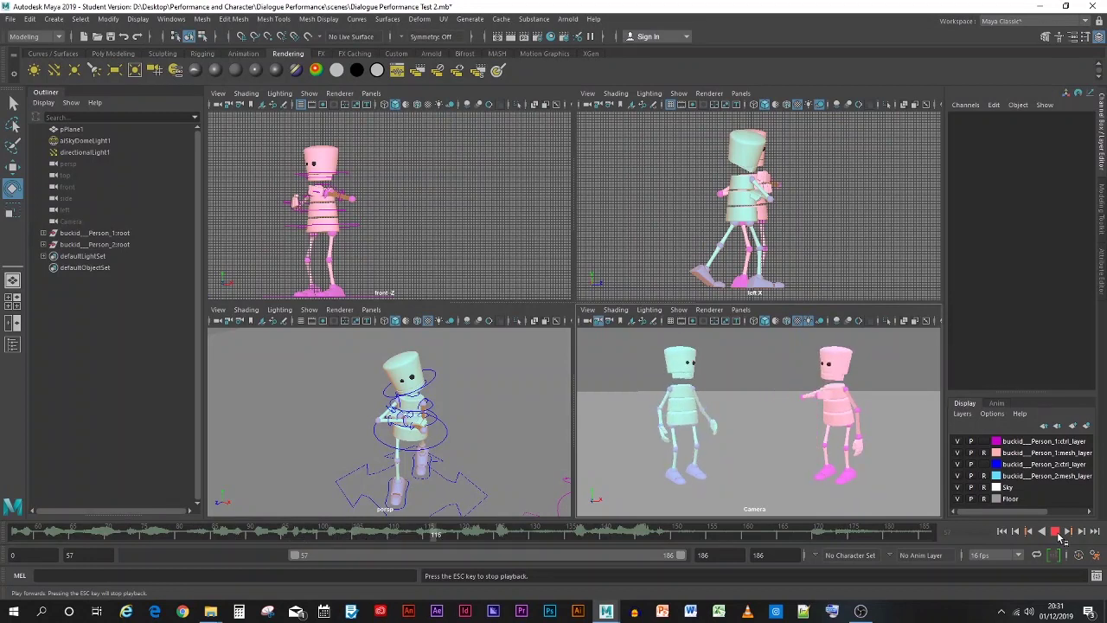
left_click(1057, 532)
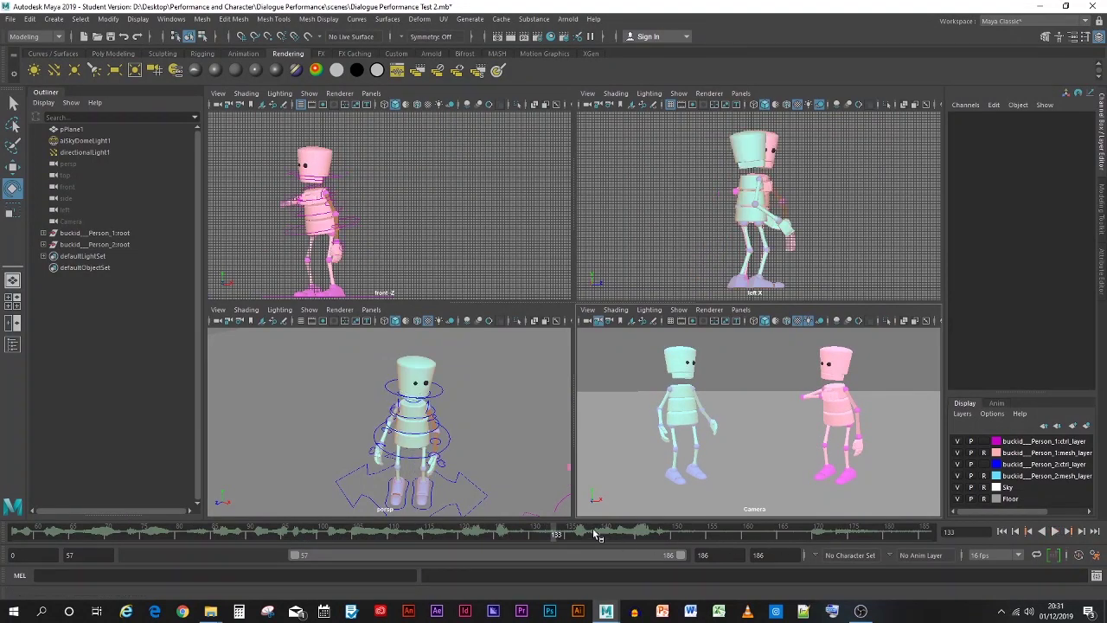
Select all of the mint-green character's controls and key the current pose at frame 119
left_click_drag(468, 533, 428, 536)
left_click(406, 458)
left_click(407, 458)
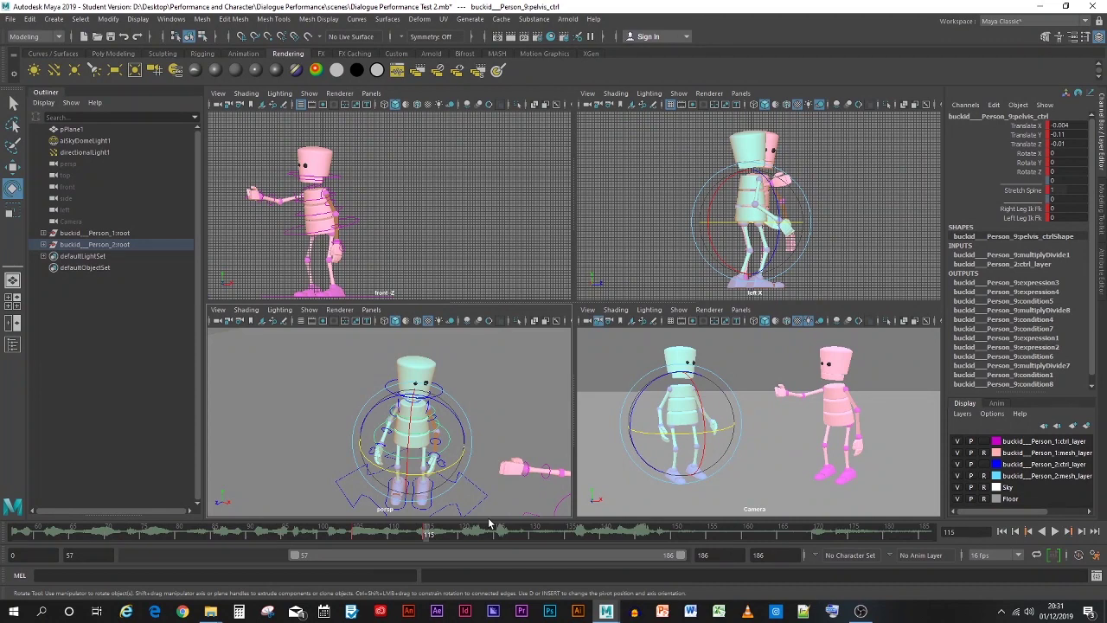
left_click_drag(425, 538, 465, 534)
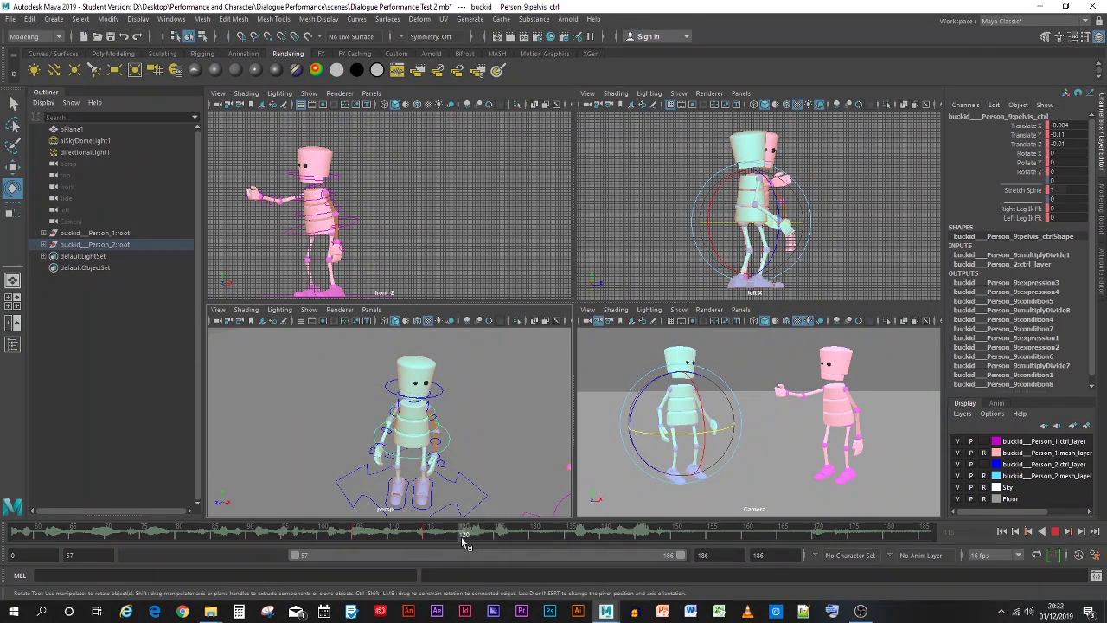
mouse_move(465, 538)
left_mouse_down()
mouse_move(666, 537)
mouse_move(430, 547)
mouse_move(457, 544)
left_mouse_up()
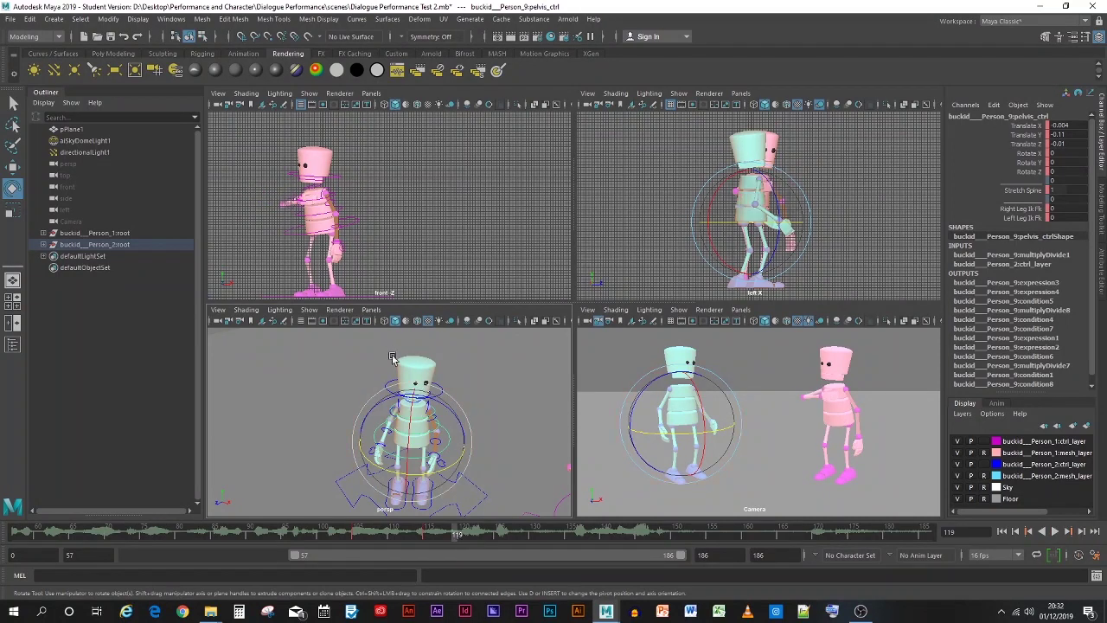
left_click_drag(360, 337, 481, 506)
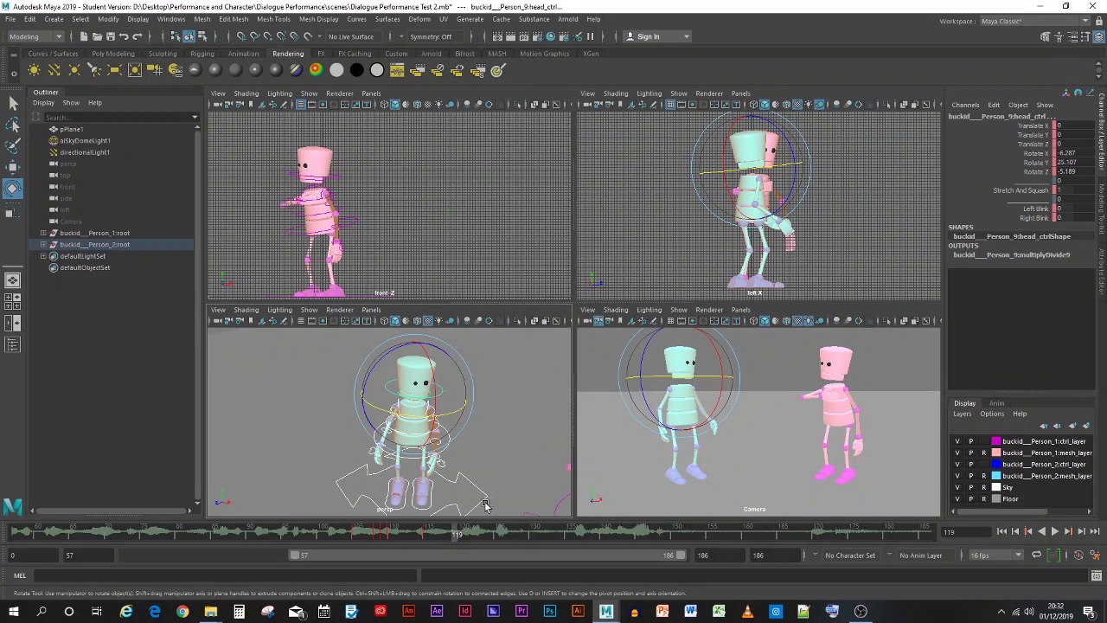
key("s")
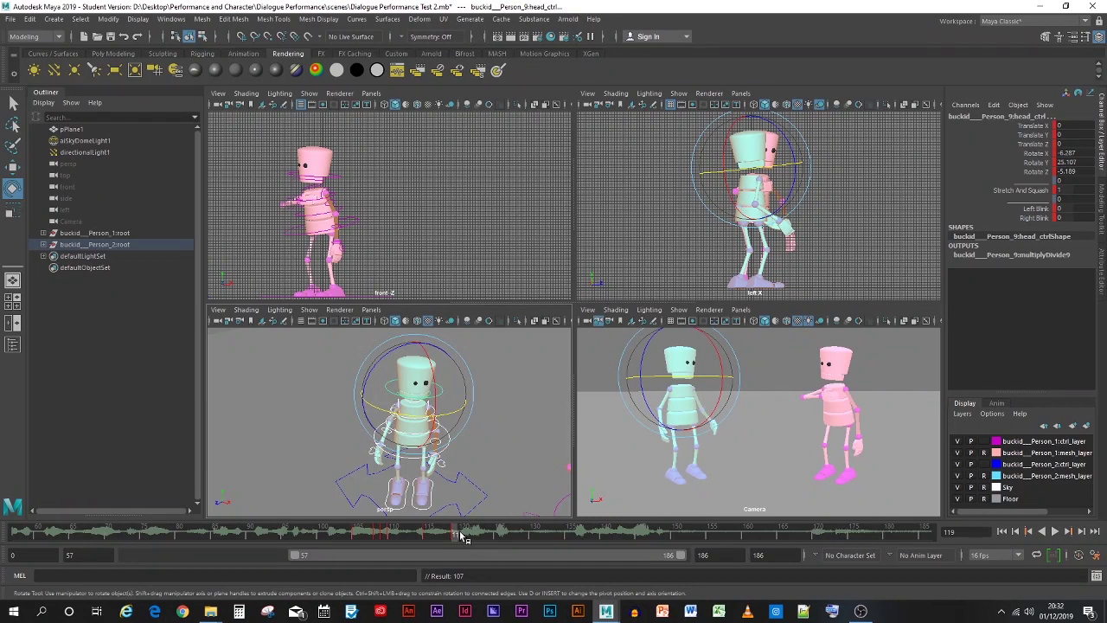
At frame 124, rotate only the mint-green character's head control to about -26.2 in X and key it
key("alt+v")
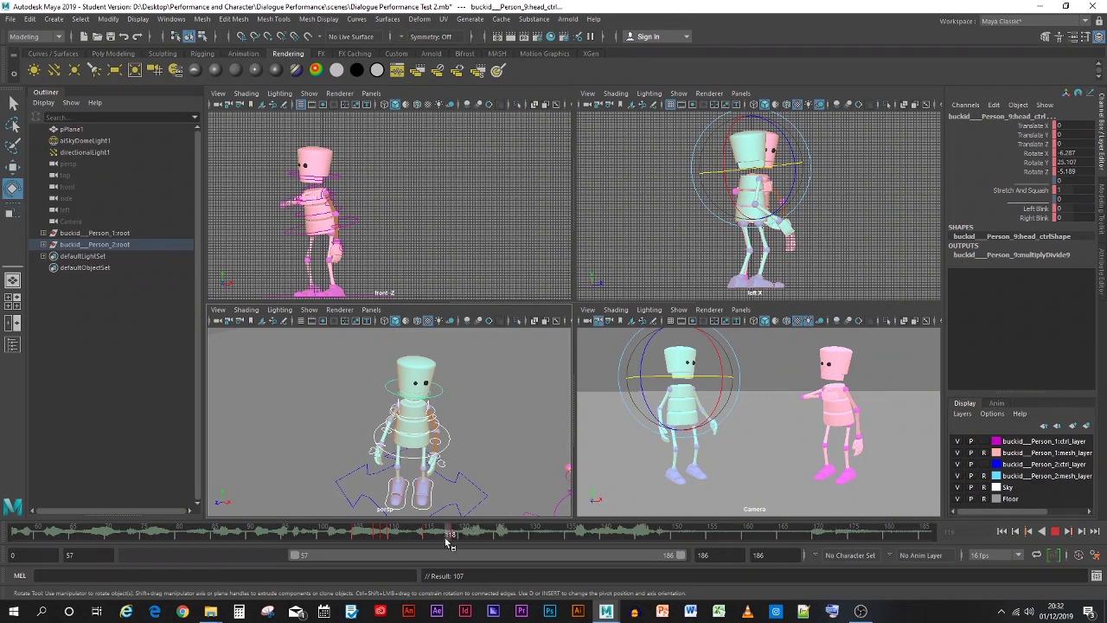
left_click(491, 533)
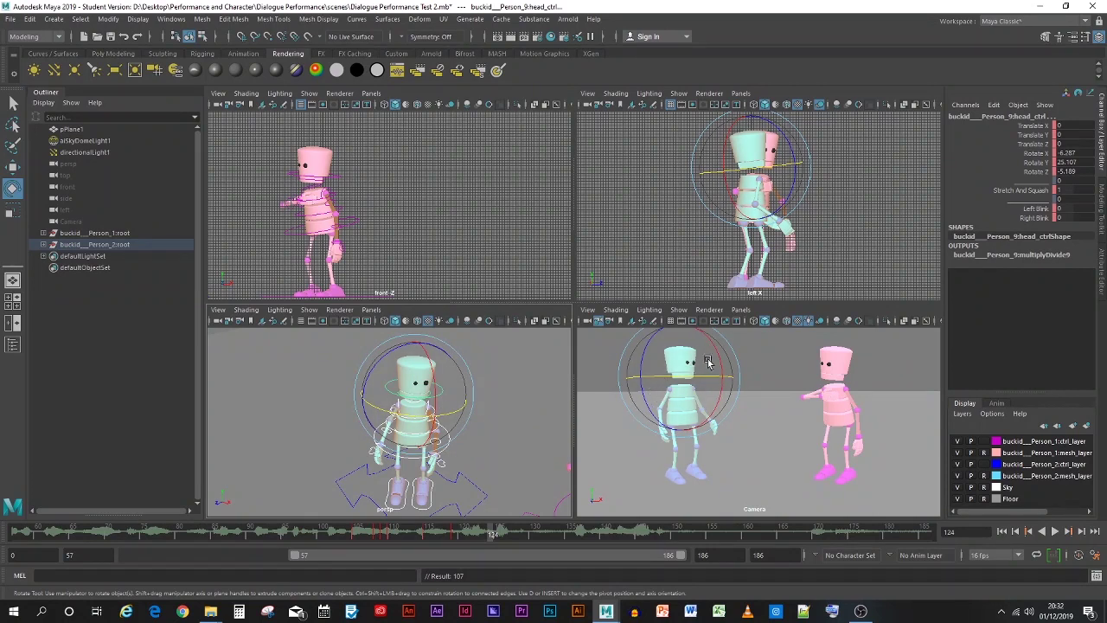
left_click_drag(717, 339, 717, 449)
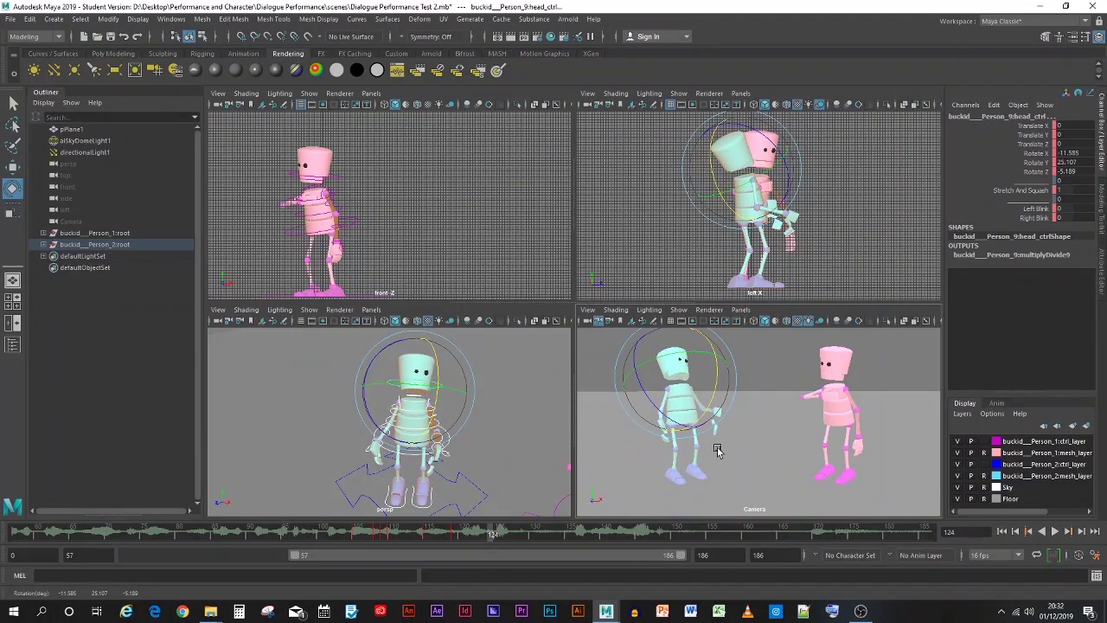
left_click(538, 457)
left_click(427, 394)
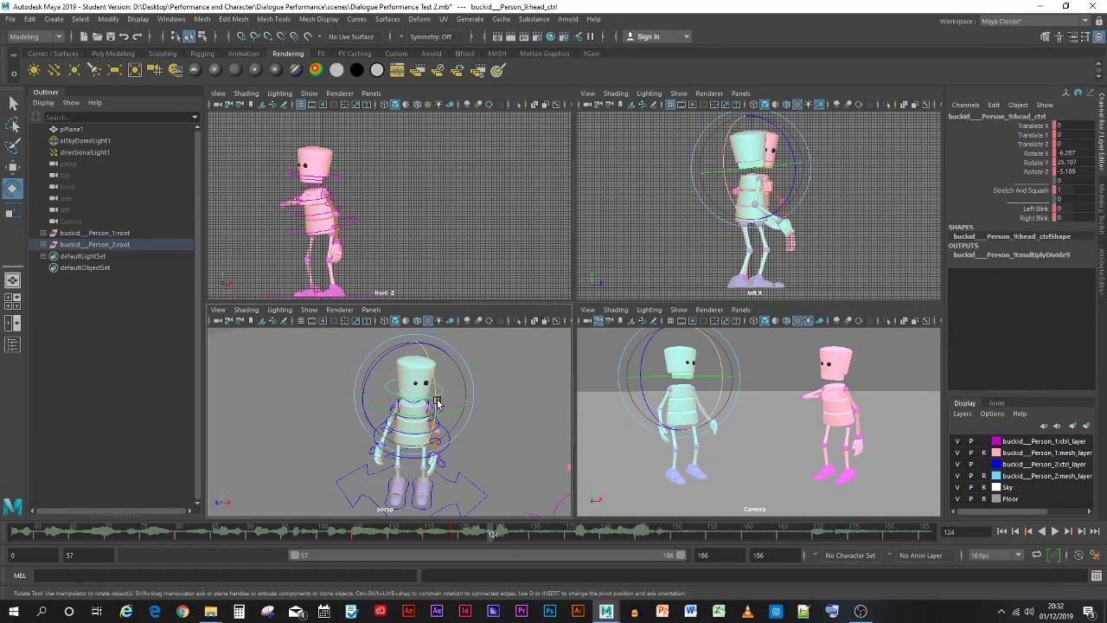
left_click_drag(431, 396, 430, 390)
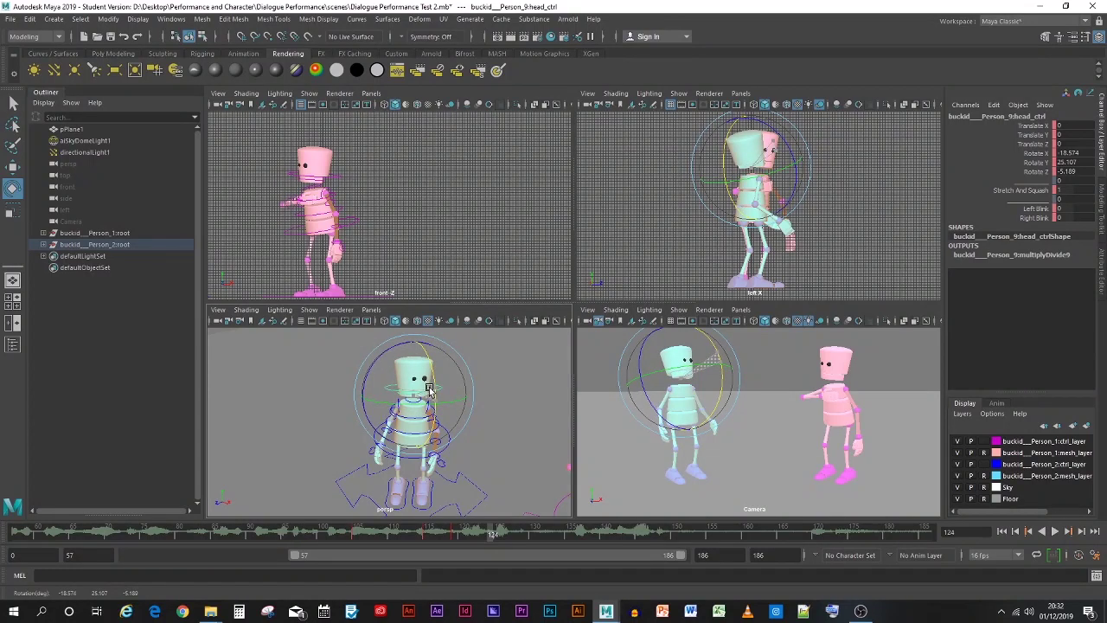
key("ctrl+z")
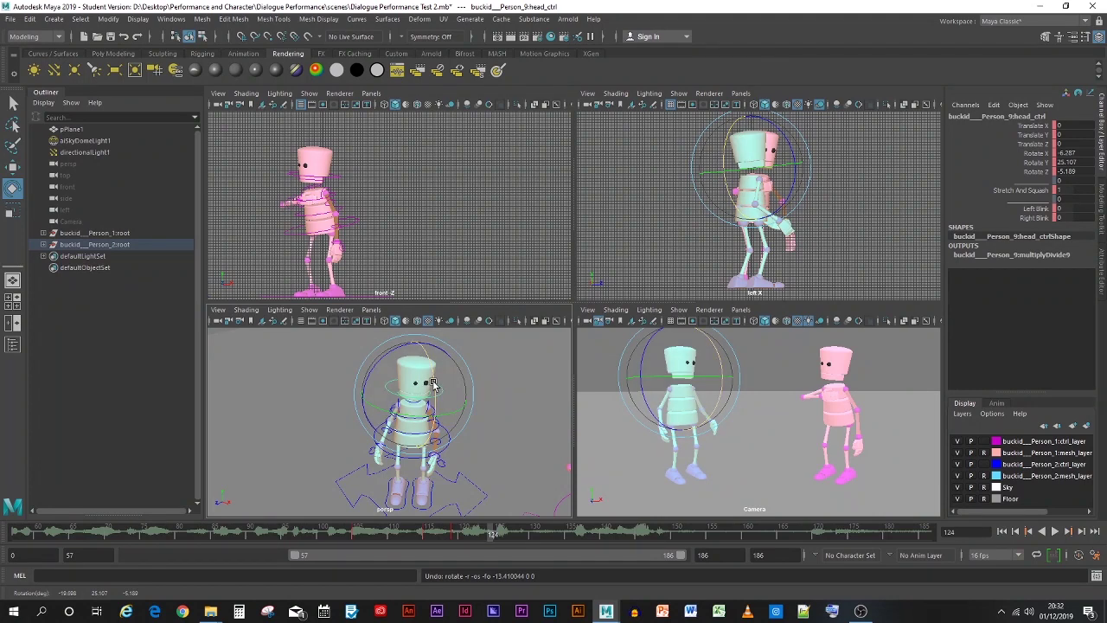
left_click_drag(432, 385, 427, 366)
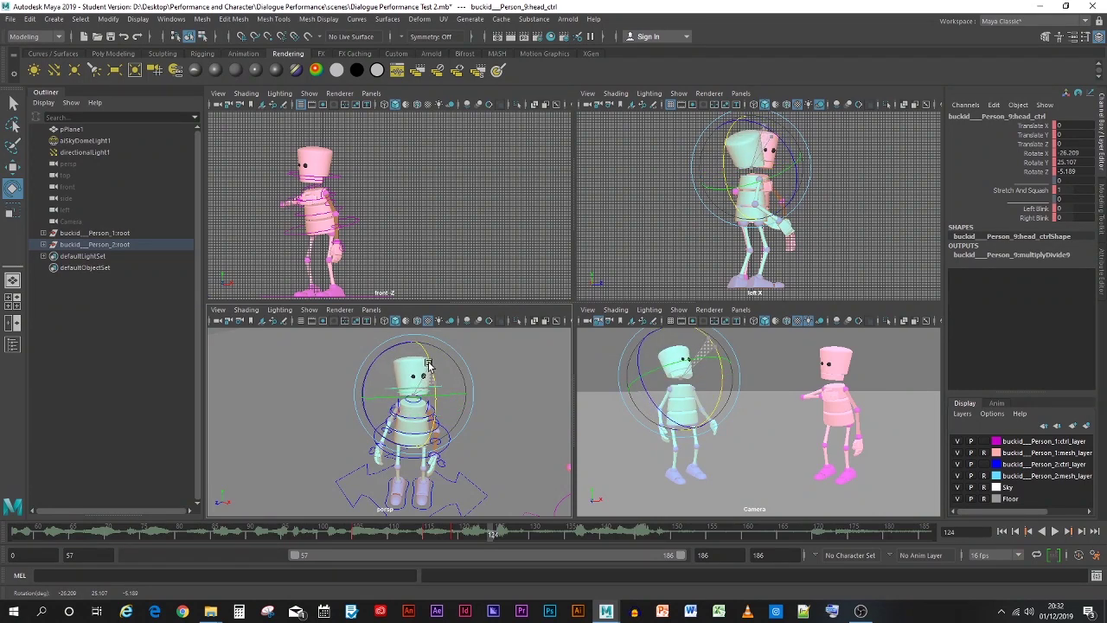
key("s")
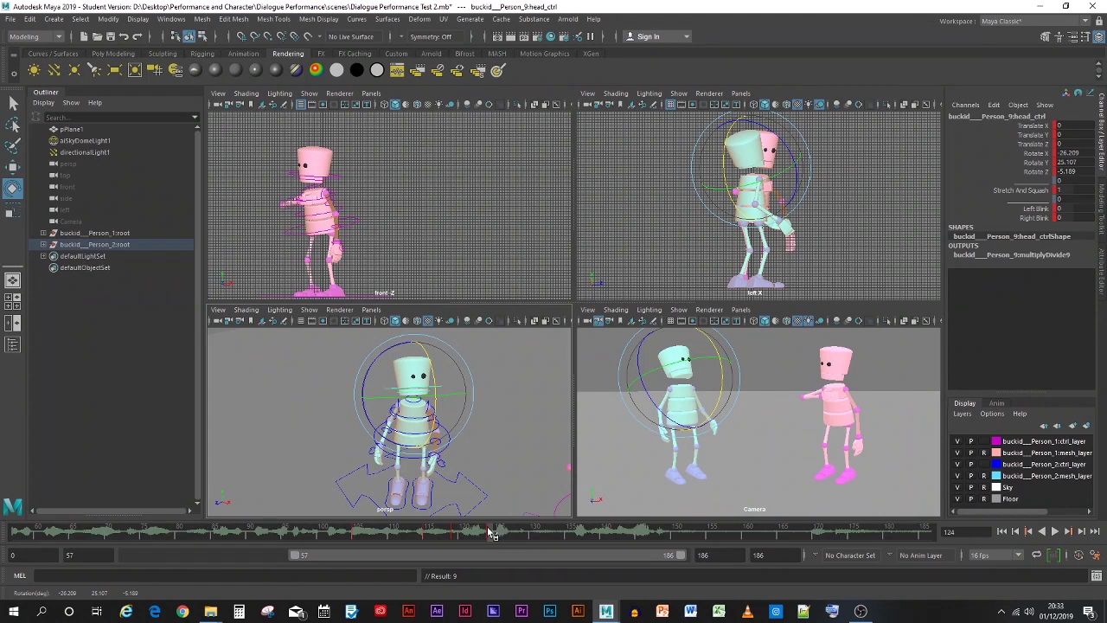
Rotate the mint-green character's head back down at frame 128, key it, and scrub back to check the movement
left_click_drag(490, 532, 520, 531)
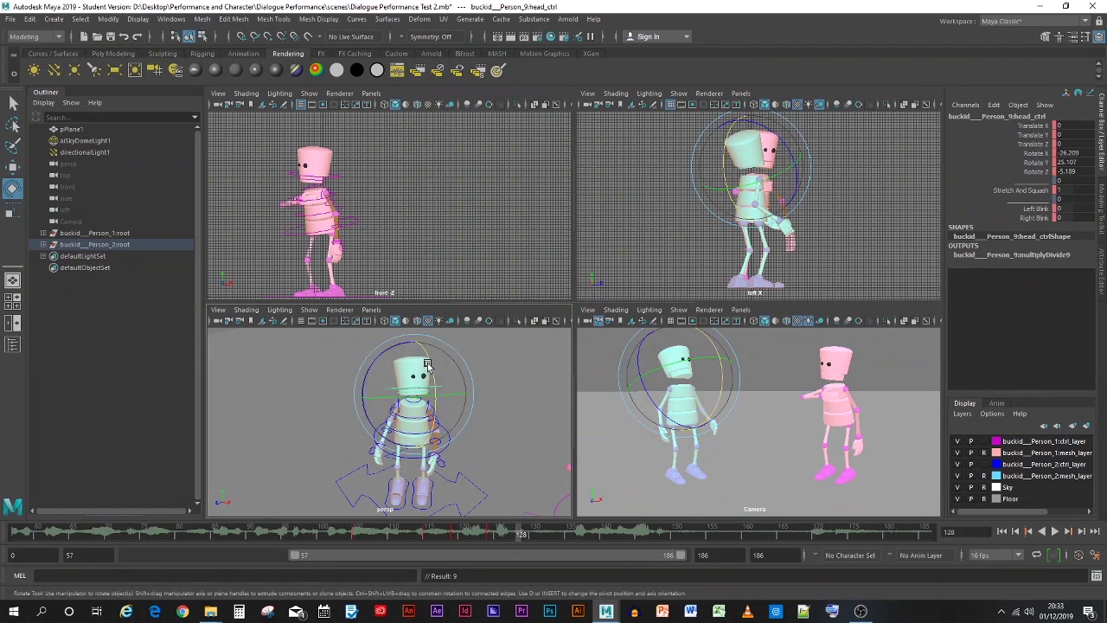
left_click_drag(427, 364, 432, 390)
key("s")
left_click_drag(518, 530, 414, 533)
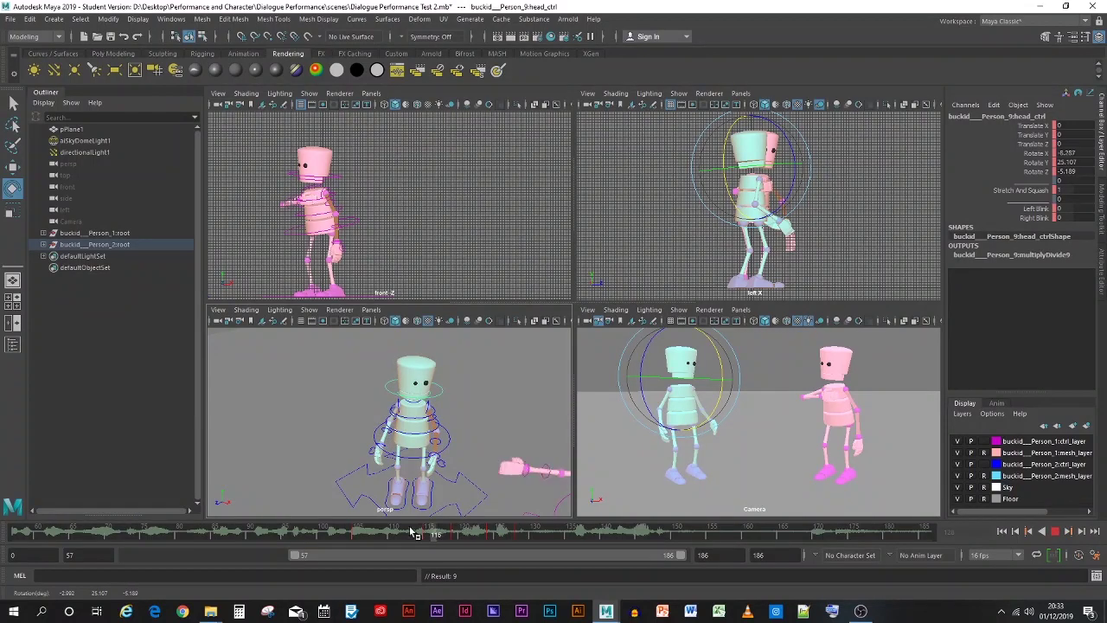
Deselect the controls and play the animation from frame 84 to check the head movement against the audio
left_click(210, 527)
left_click(773, 493)
left_click(1056, 556)
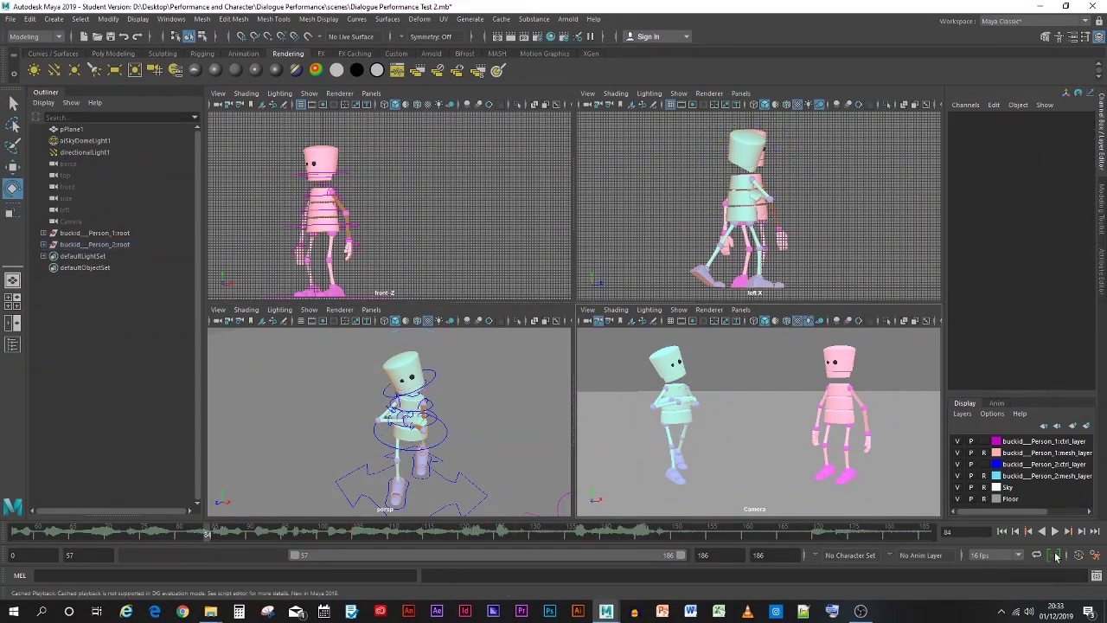
left_click(1055, 531)
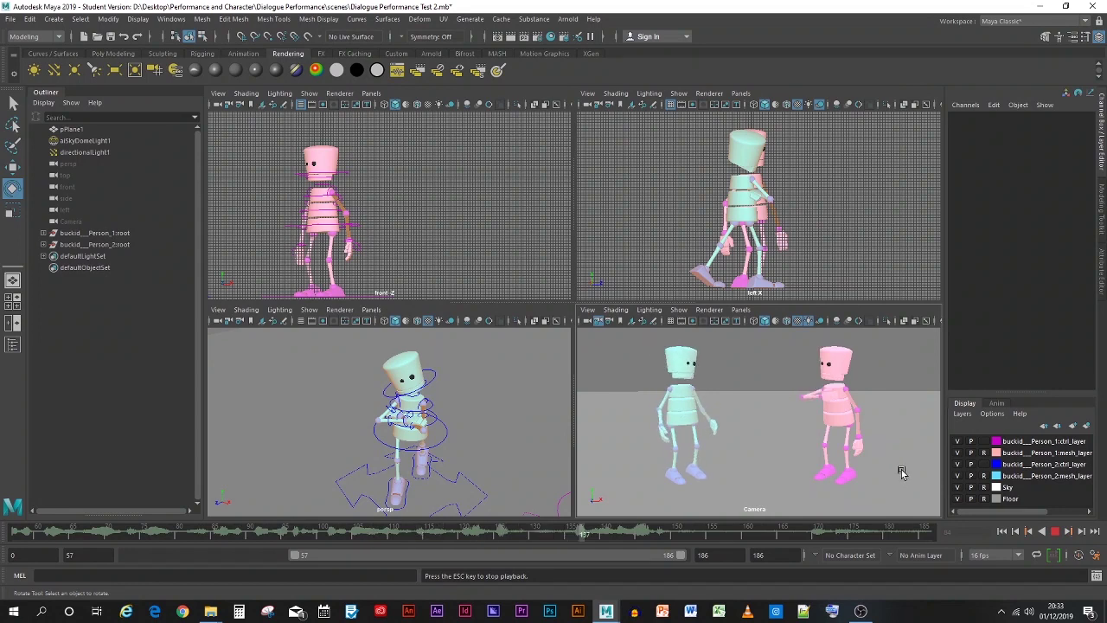
left_click_drag(550, 534, 524, 557)
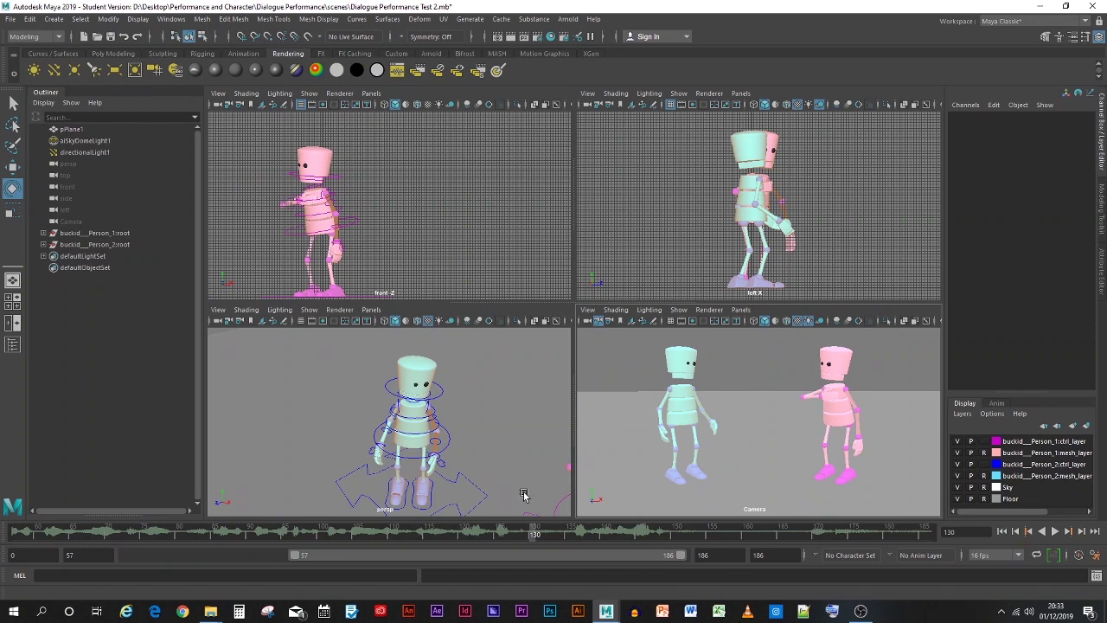
Select all of the mint-green character's controls except the ground arrow control and key the current pose at frame 134
left_click(437, 400)
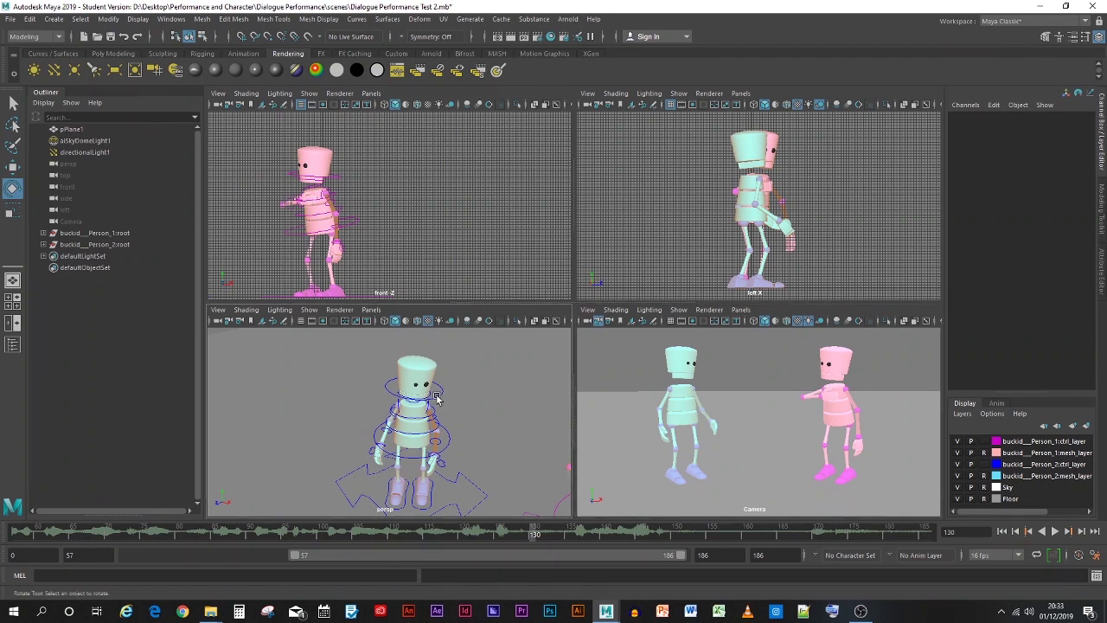
key("alt+v")
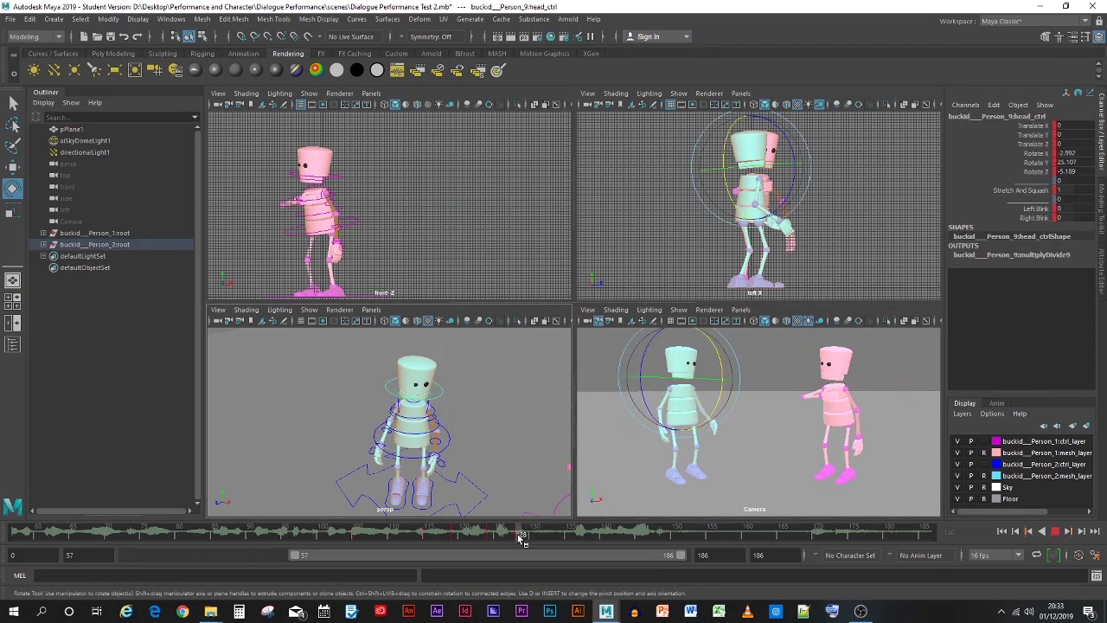
left_click_drag(517, 533, 542, 536)
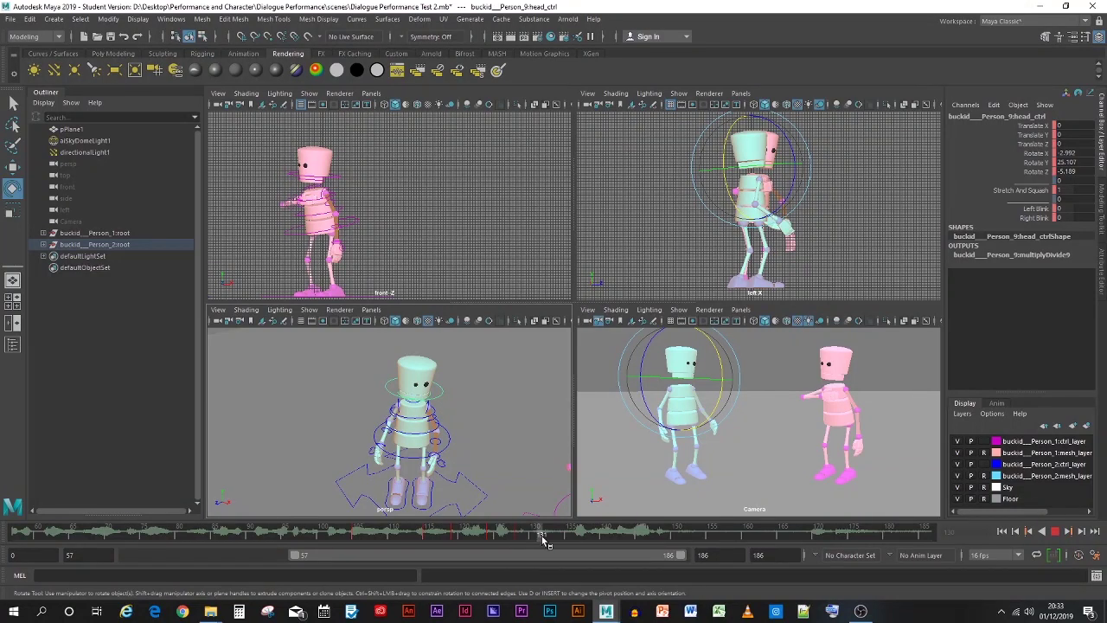
left_click_drag(550, 540, 564, 539)
left_click(358, 335)
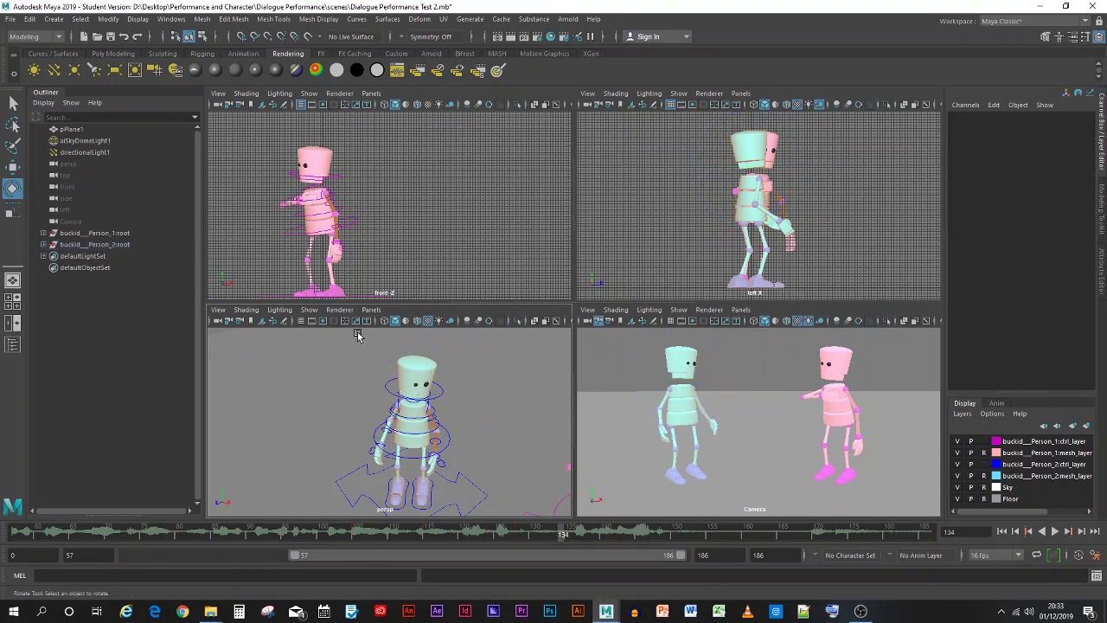
left_click_drag(358, 335, 480, 500)
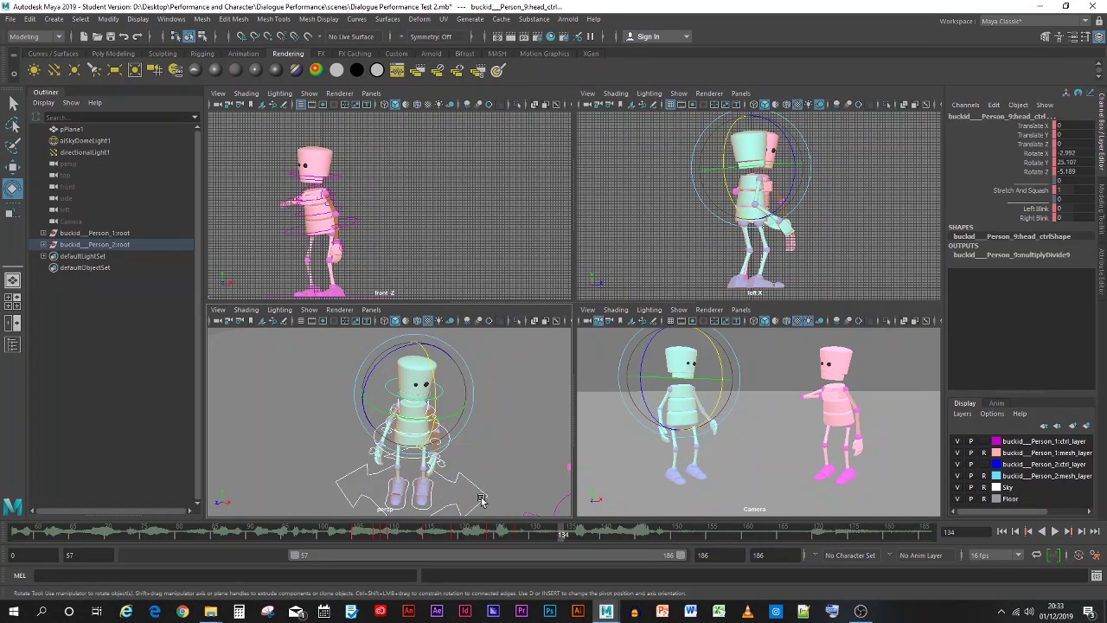
left_click(481, 500, "ctrl")
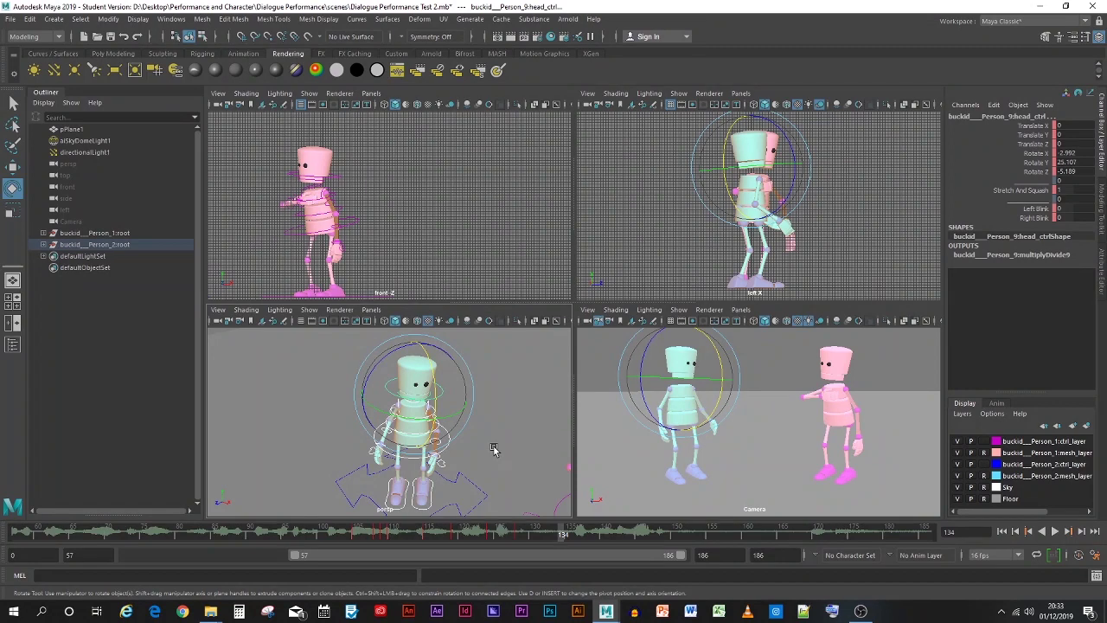
left_click(502, 445)
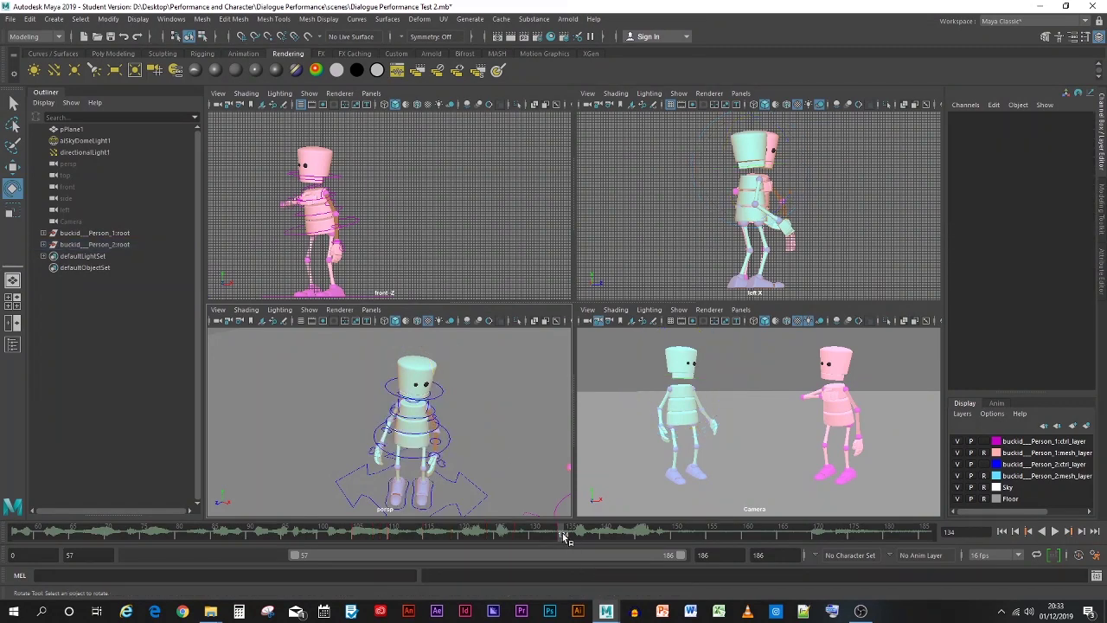
Play and scrub the audio from frame 134 to 149 to find the timing of the mint-green character's next gesture
key("alt+v")
mouse_move(578, 538)
left_mouse_down()
mouse_move(667, 538)
mouse_move(565, 538)
mouse_move(641, 538)
mouse_move(673, 553)
left_mouse_up()
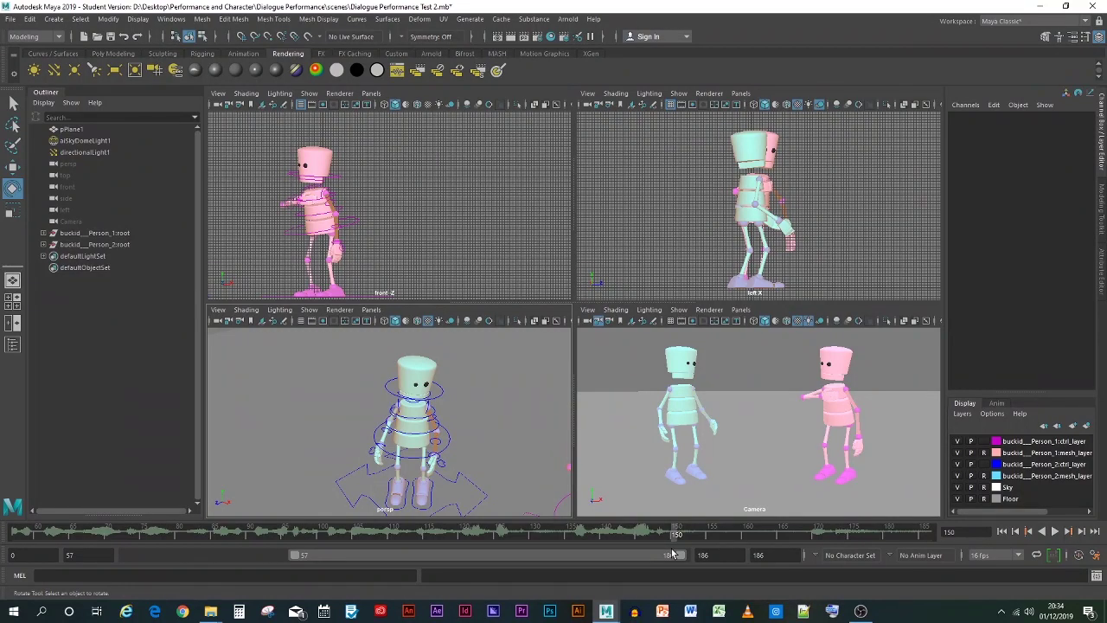
left_click(437, 402)
left_click_drag(588, 531, 564, 536)
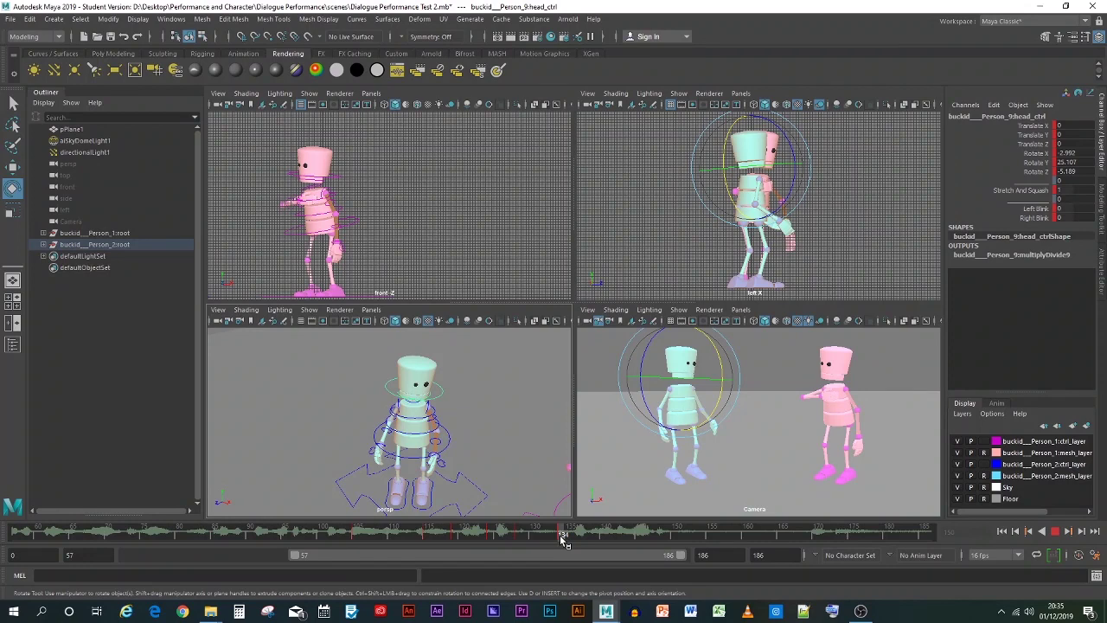
left_click_drag(564, 538, 669, 543)
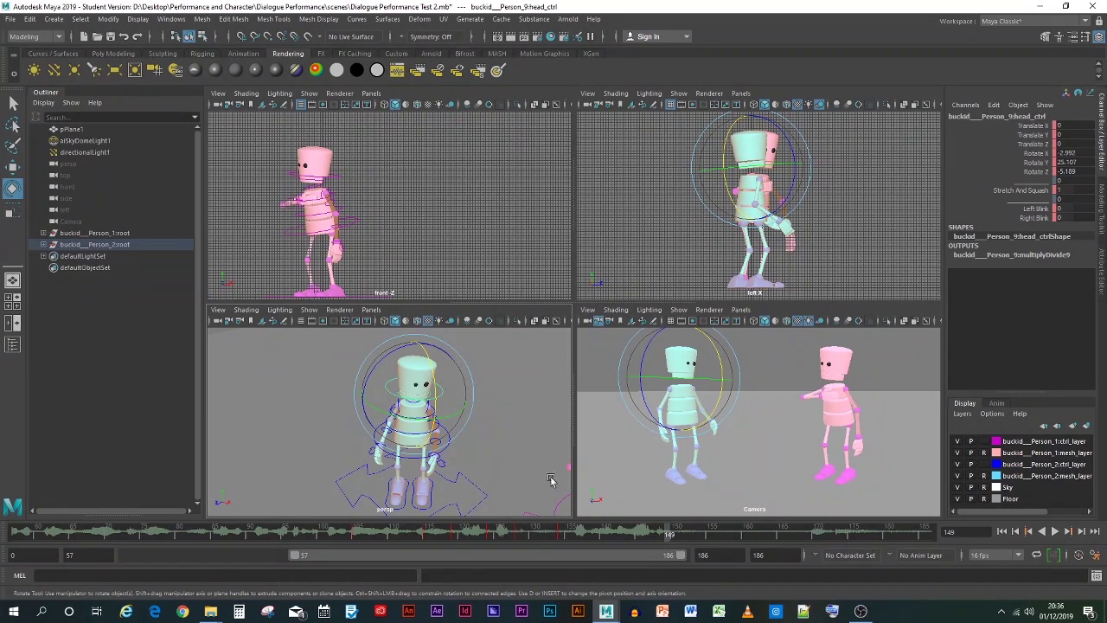
At frame 149, raise the mint-green character's right shoulder control to about -49.6, -70.3, -119.2 in X, Y, Z and key it
left_click(523, 460)
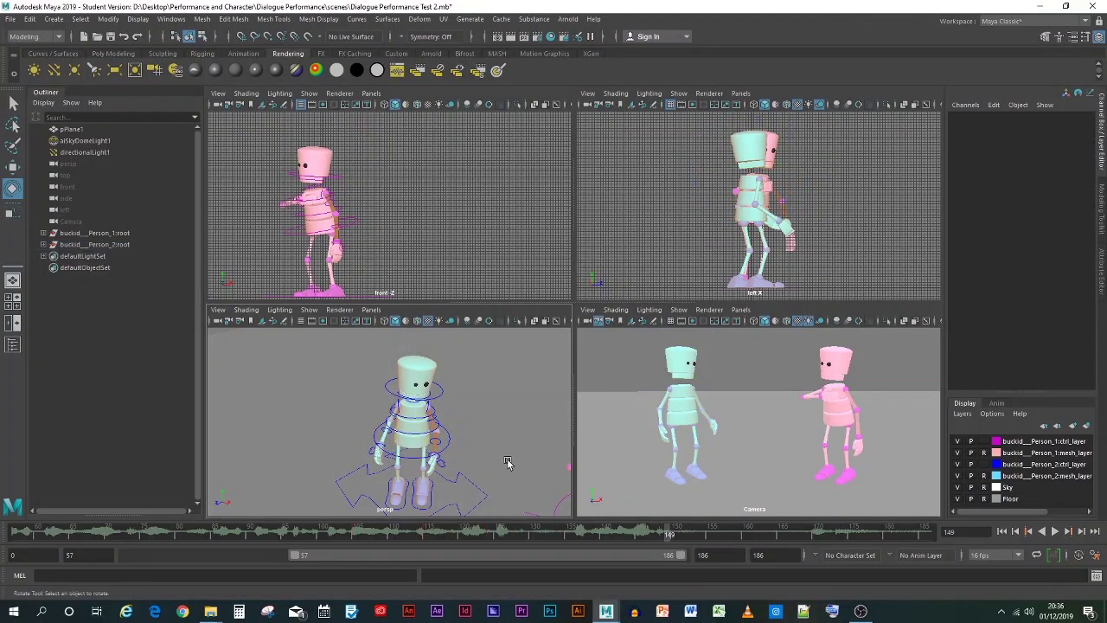
scroll(508, 463, "up", 3)
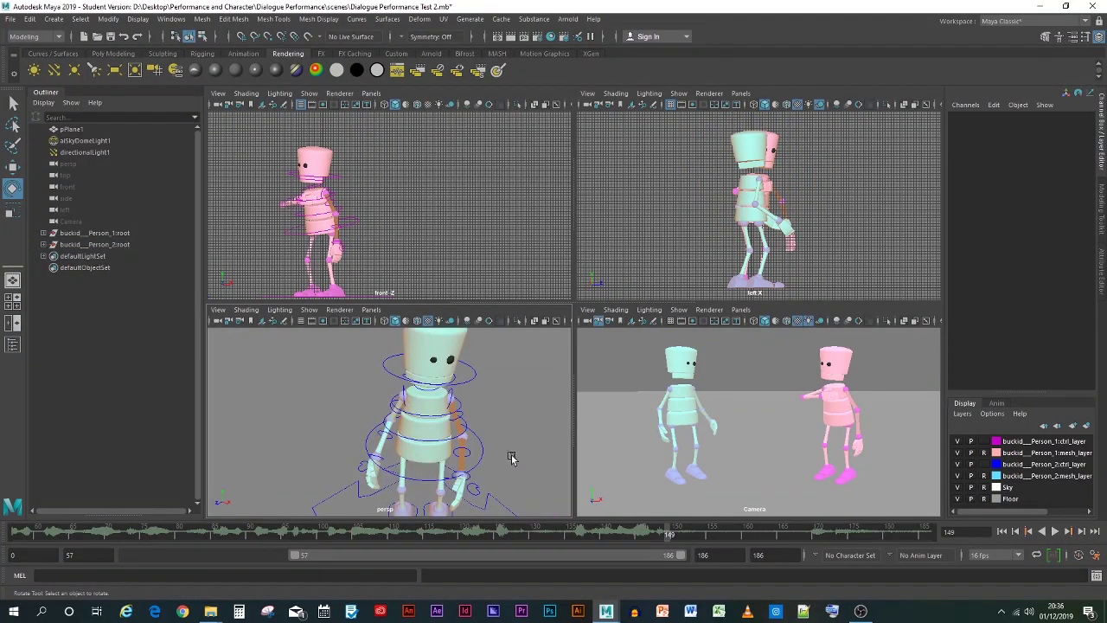
scroll(506, 455, "up", 3)
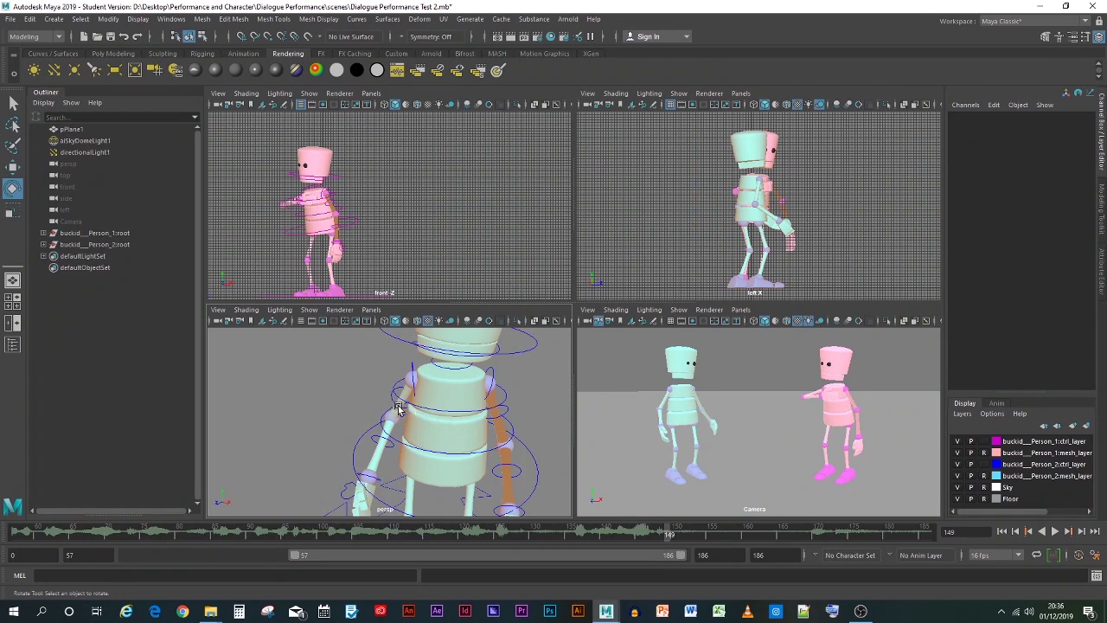
left_click(400, 403)
left_click_drag(415, 406, 437, 370)
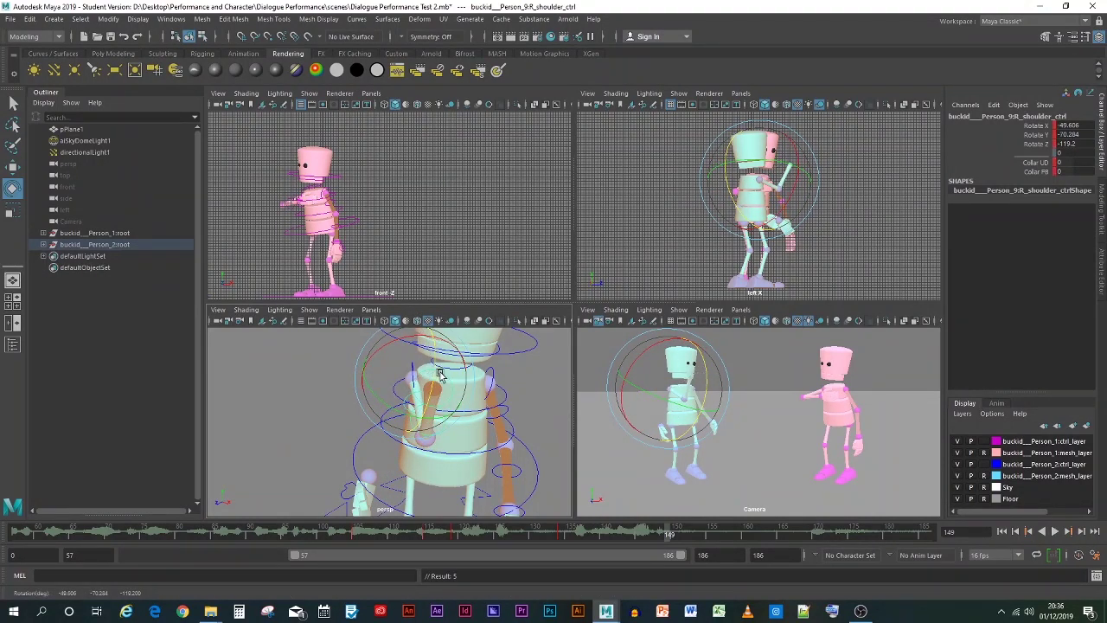
Rotate the mint-green character's right wrist control to about 45.9, 5.4, 5.2 in X, Y, Z at frame 149
left_click(281, 396)
left_click(434, 406)
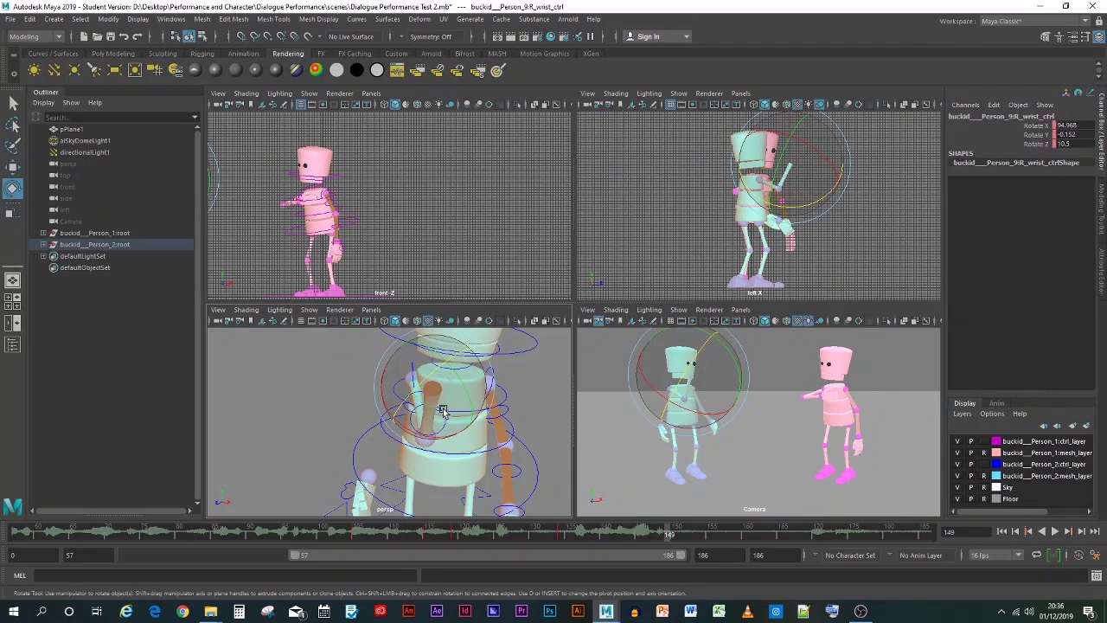
left_click_drag(437, 406, 354, 395)
key("ctrl+z")
key("ctrl+z")
key("ctrl+z")
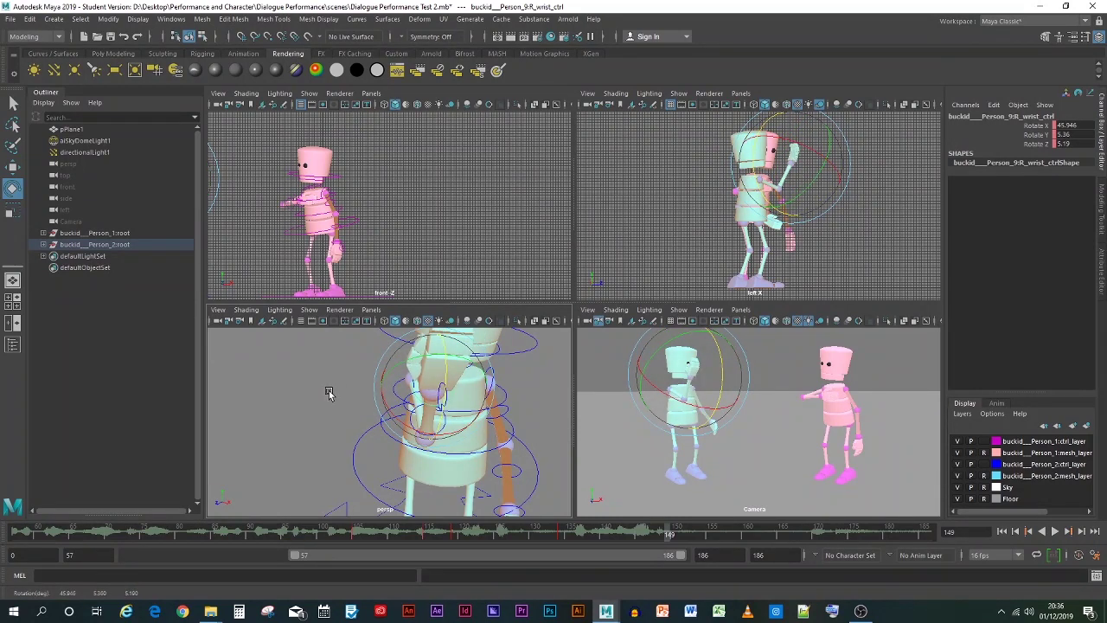
left_click(317, 405)
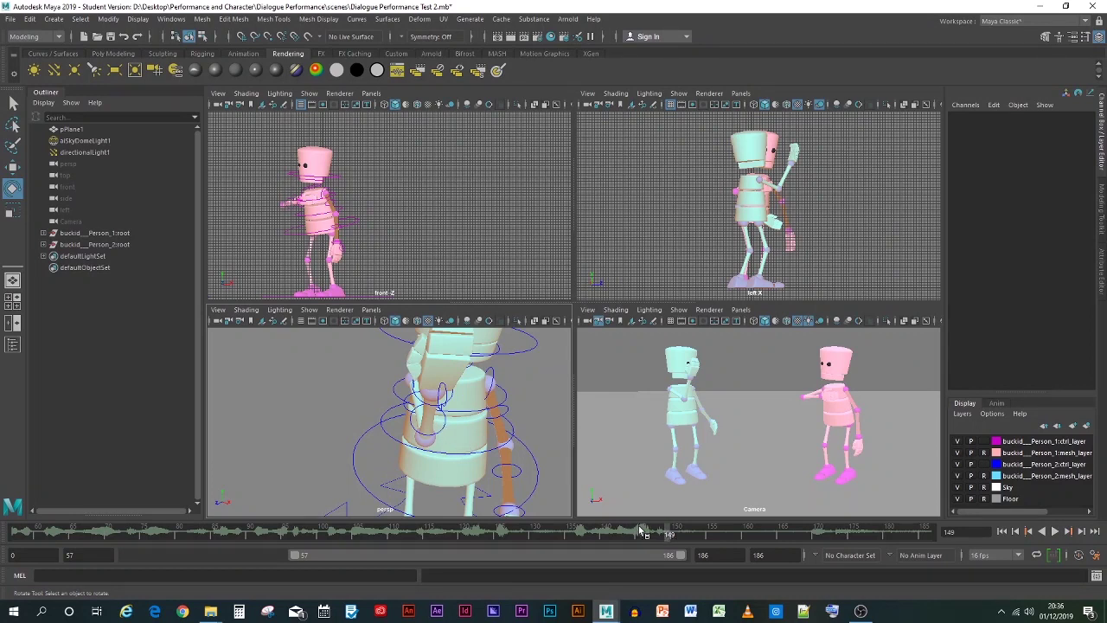
Move the key on the mint-green character's right shoulder control from frame 149 to frame 142
left_click(412, 401)
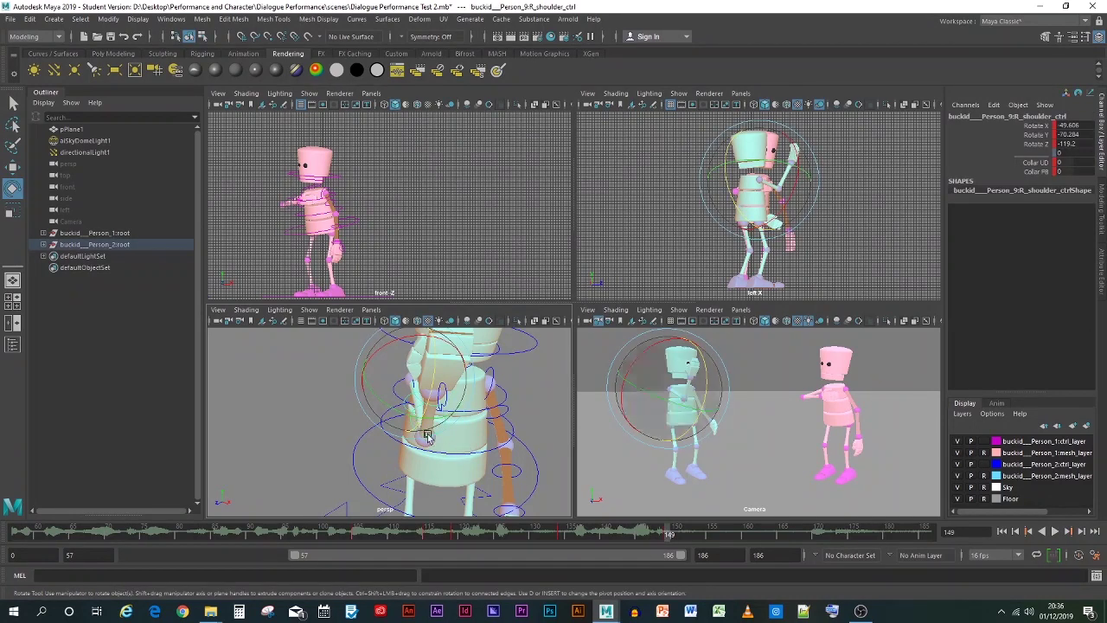
left_click(320, 419)
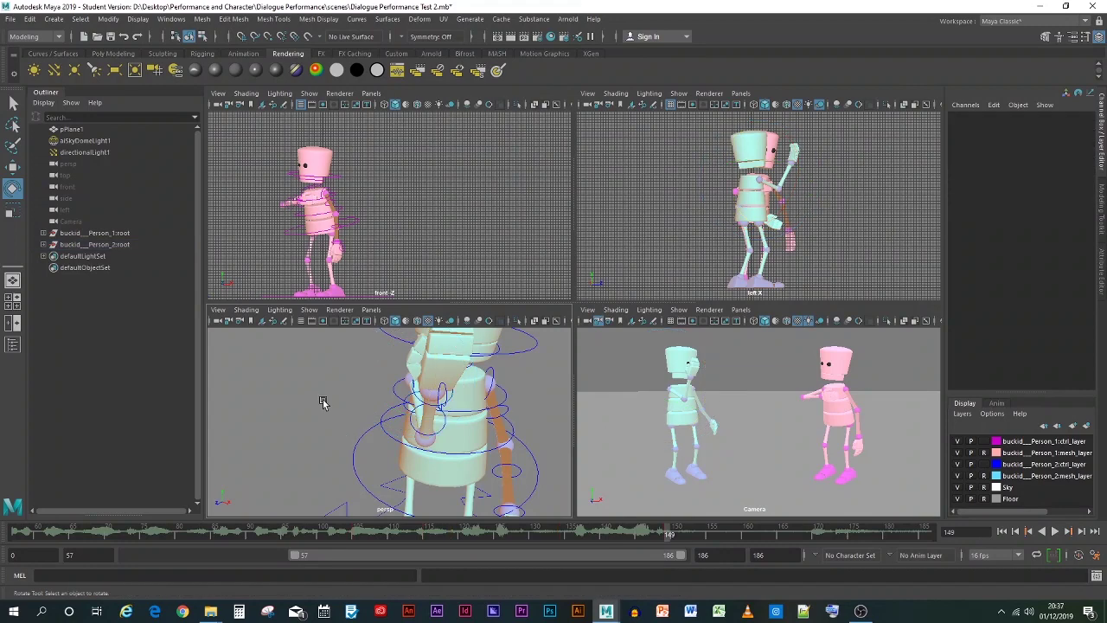
left_click_drag(321, 398, 399, 404, "alt")
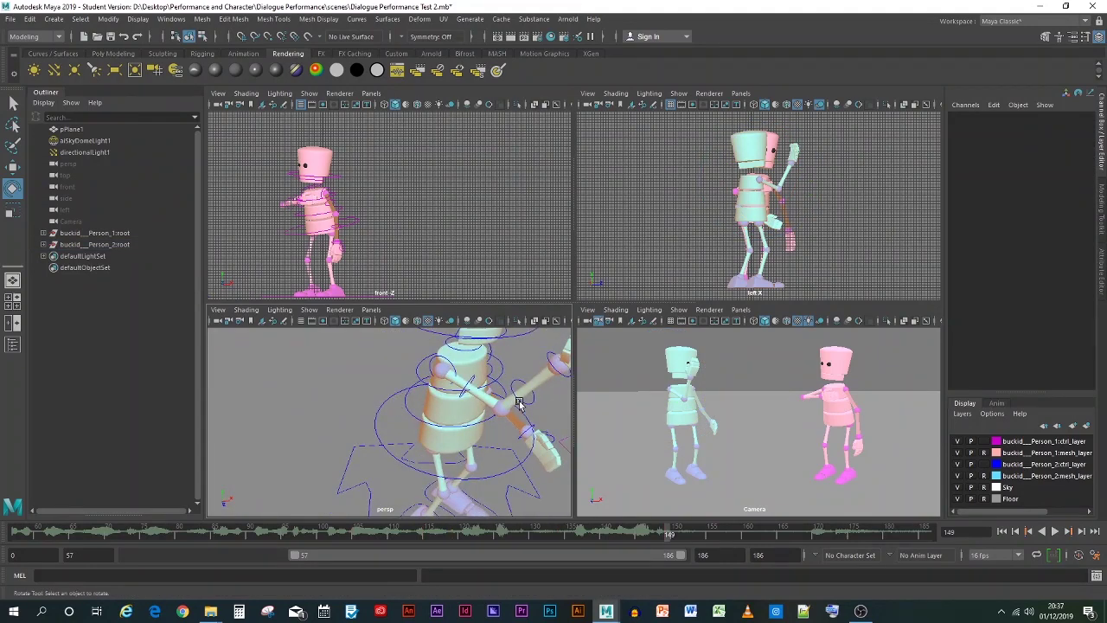
left_click(518, 402)
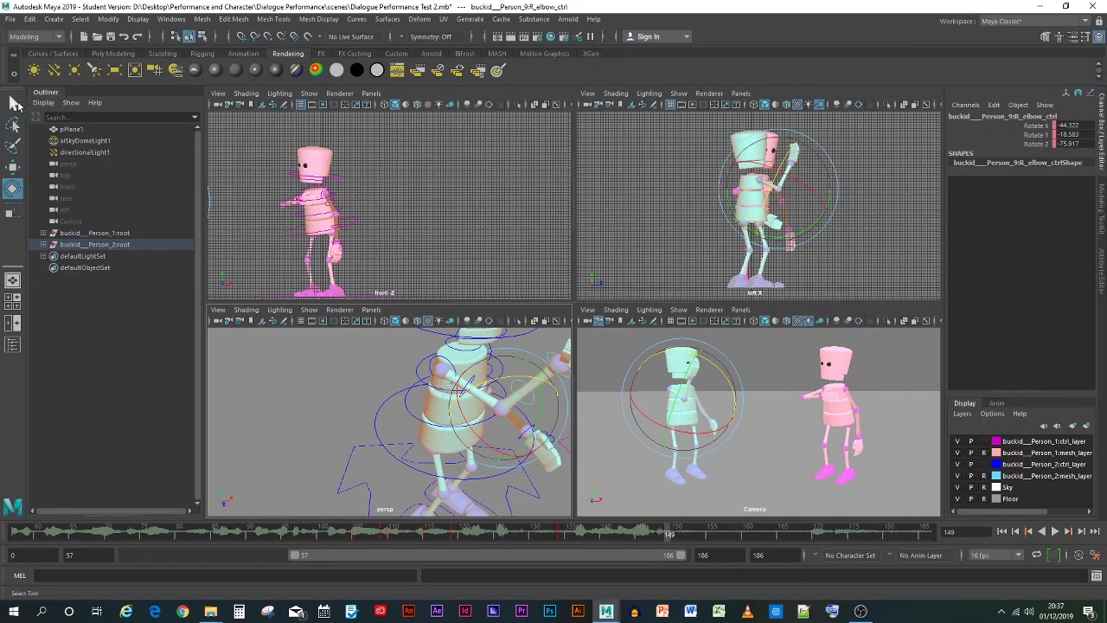
left_click(14, 103)
left_click(467, 391)
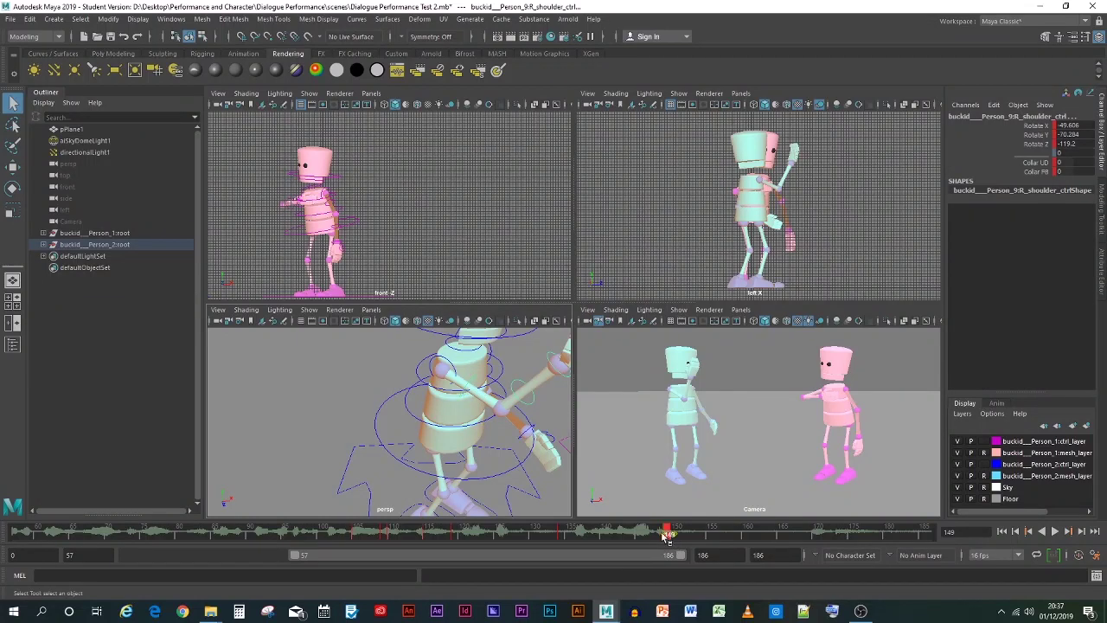
mouse_move(666, 535)
left_mouse_down()
mouse_move(617, 531)
mouse_move(677, 535)
left_mouse_up()
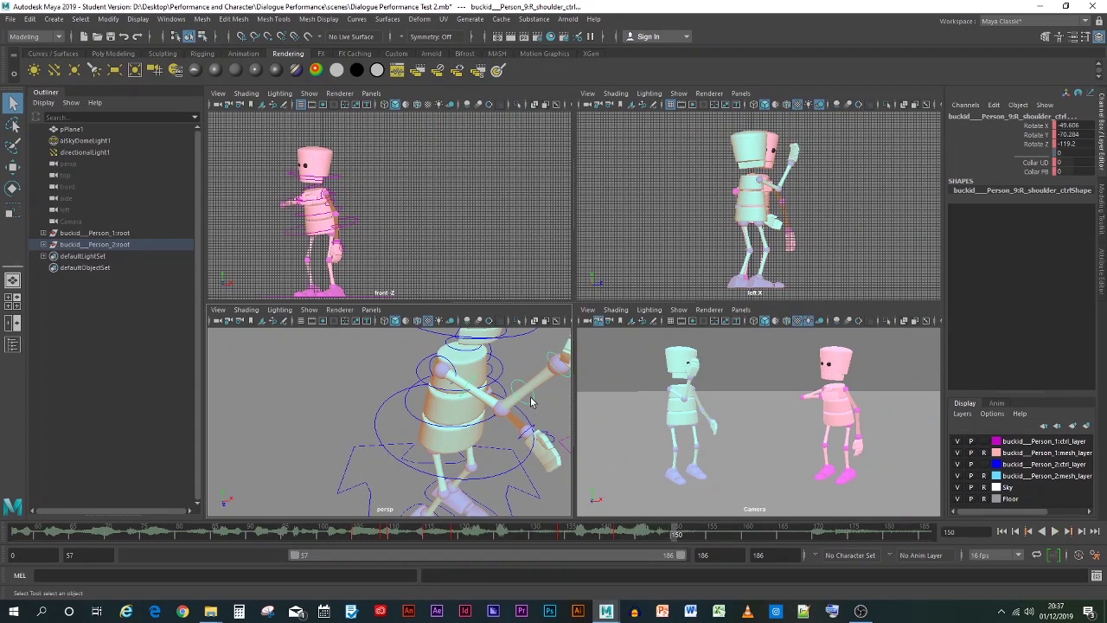
At frame 150, rotate the right elbow control to about -75.3 in X and -34.9 in Z and key it
left_click(531, 402)
left_click(12, 188)
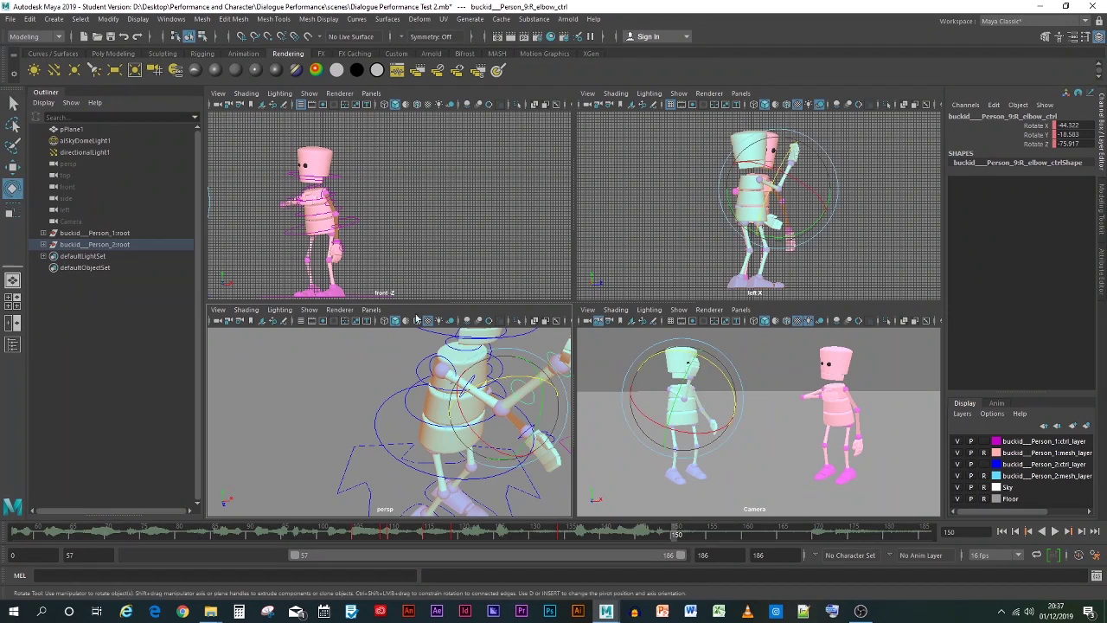
left_click_drag(523, 396, 550, 429)
key("s")
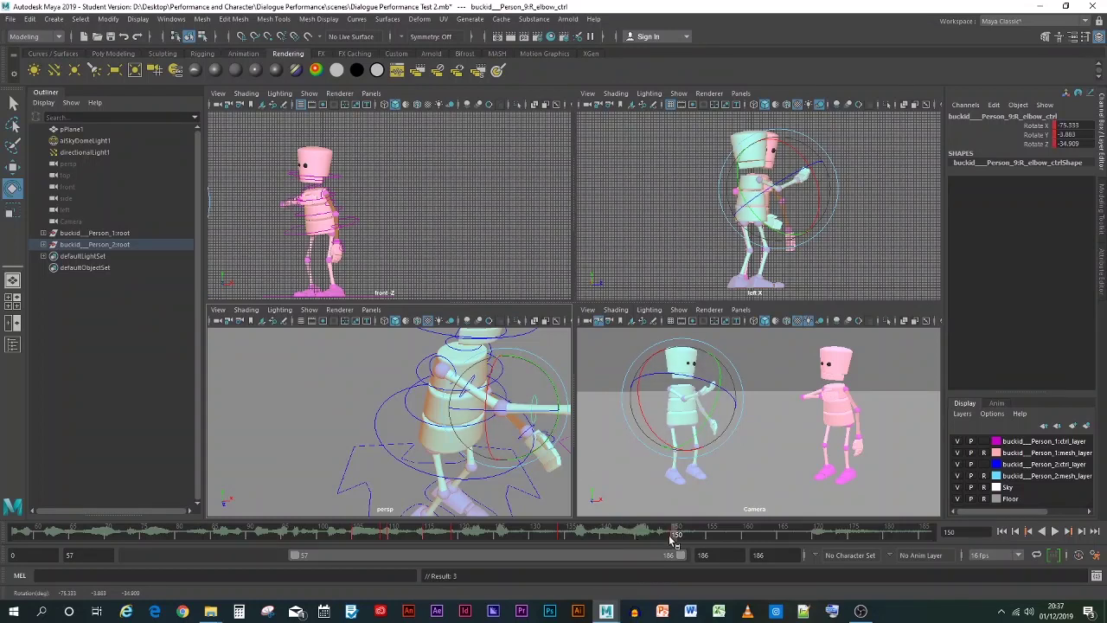
At frame 142, rotate the right elbow control to about -30.5, -19.0, -94.3 in X, Y, Z and key it
left_click_drag(679, 536, 618, 525)
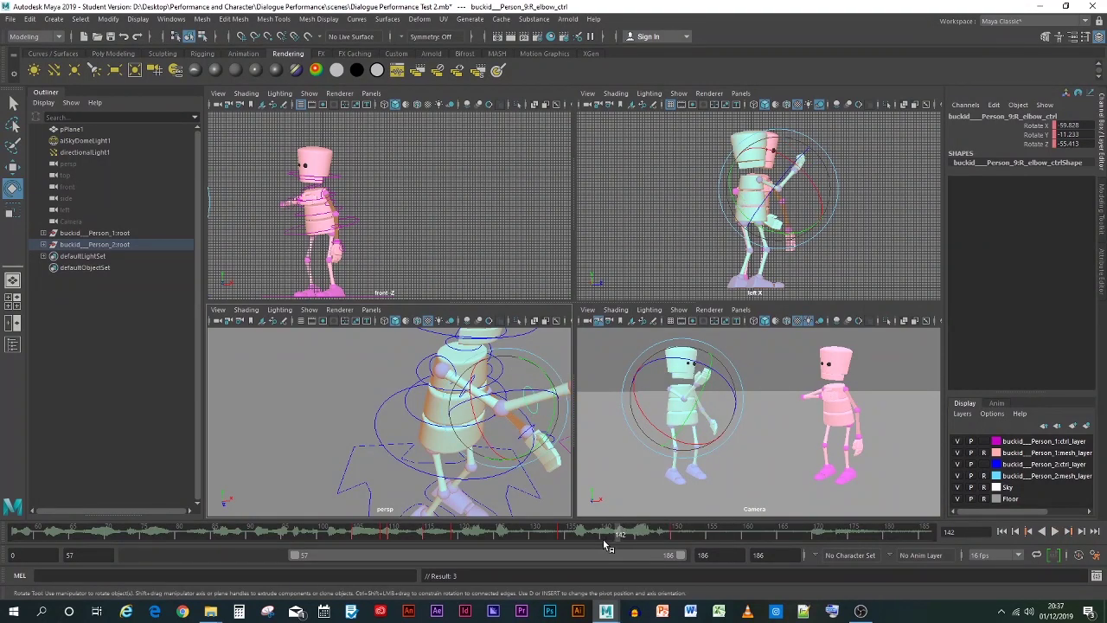
left_click(483, 396)
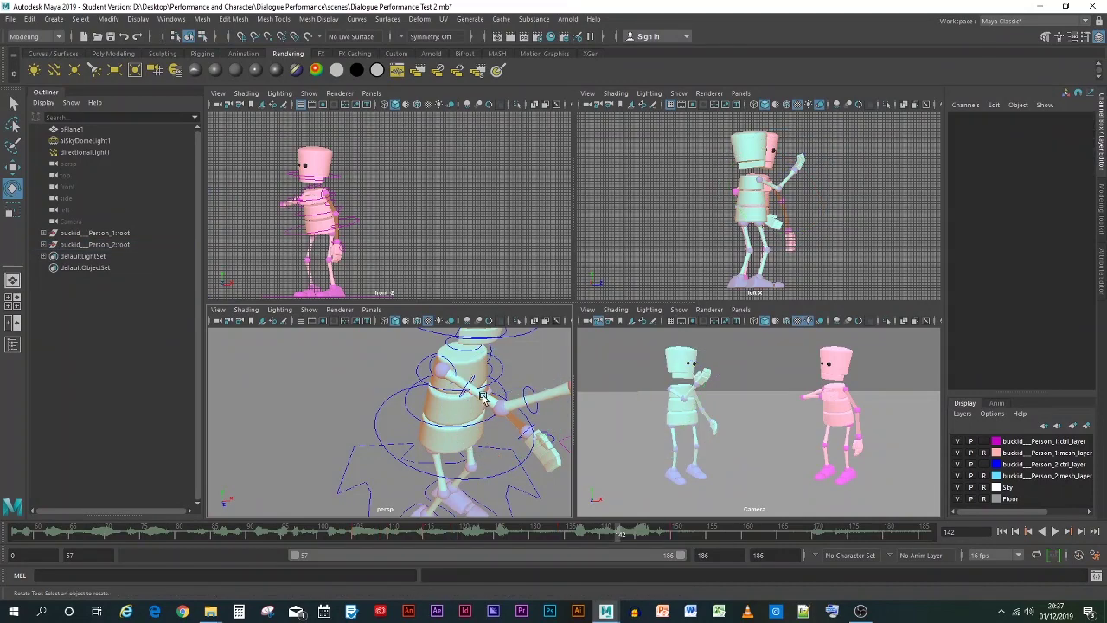
left_click(468, 384)
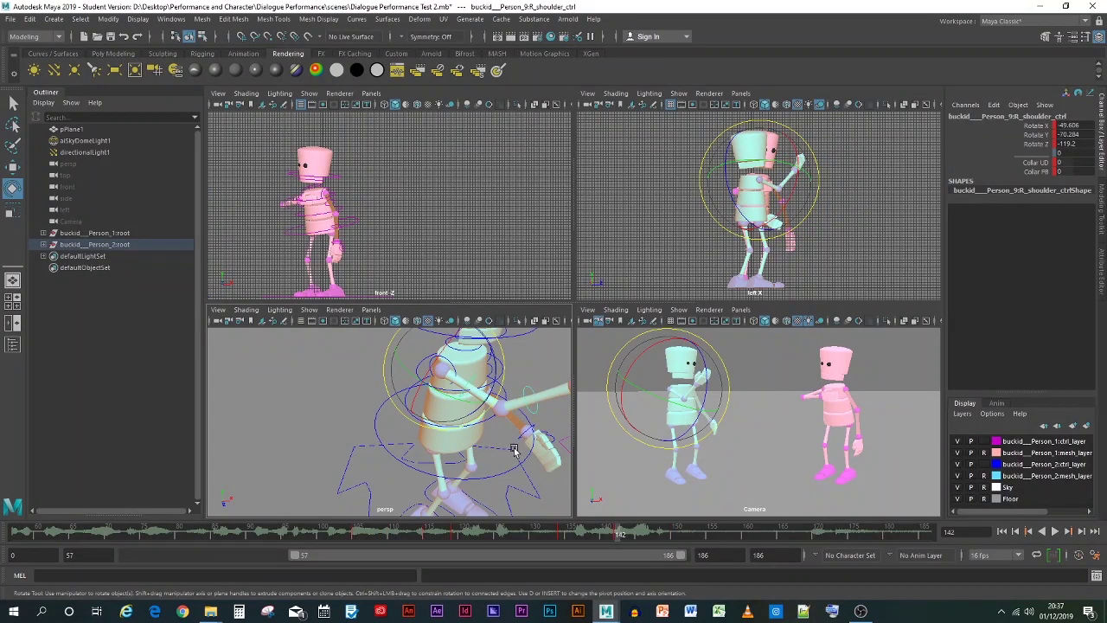
left_click(535, 403)
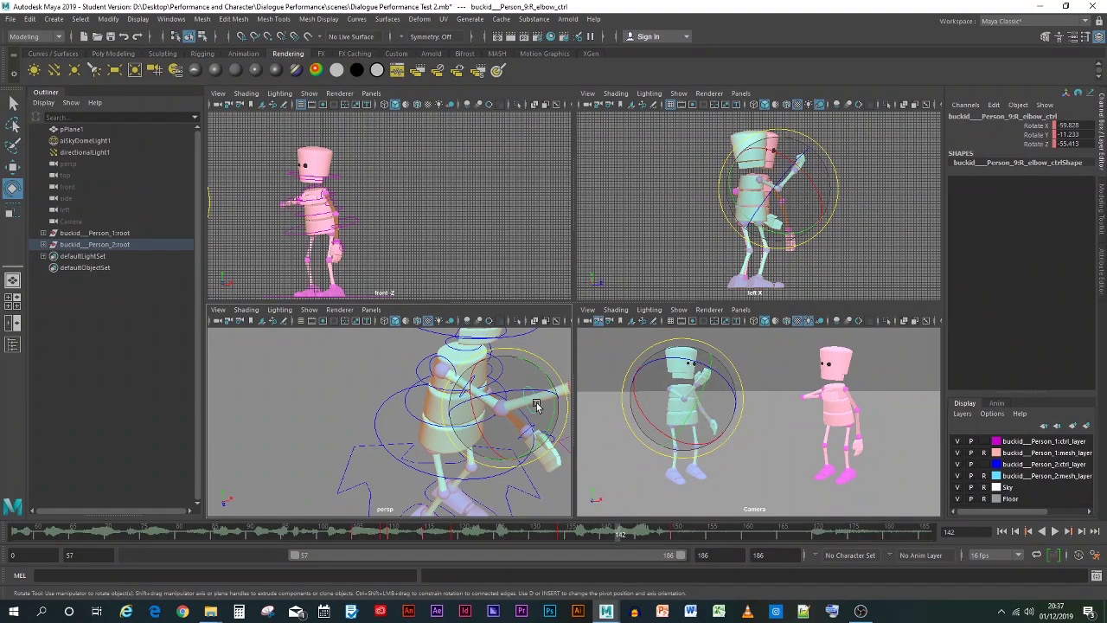
left_click_drag(536, 403, 497, 379)
key("s")
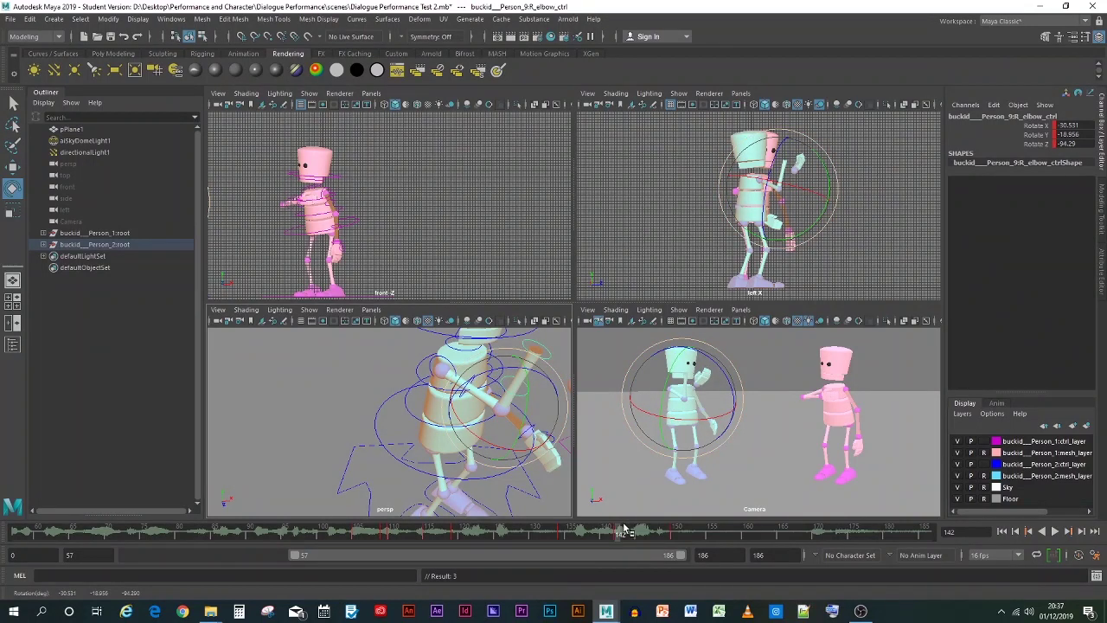
Adjust the raised right elbow's rotation at frame 142, key it, and scrub to frame 150 to check the arm gesture
key("alt+v")
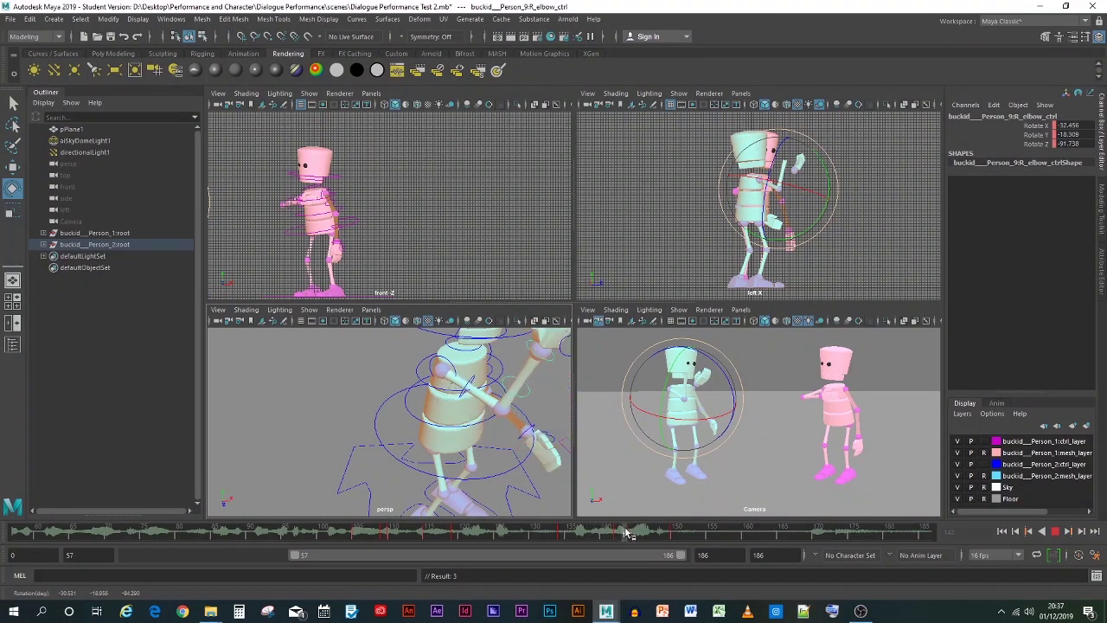
left_click(619, 533)
left_click_drag(554, 463, 524, 450)
key("s")
mouse_move(619, 535)
left_mouse_down()
mouse_move(605, 539)
mouse_move(668, 547)
mouse_move(666, 534)
mouse_move(451, 512)
mouse_move(535, 530)
mouse_move(674, 533)
mouse_move(434, 524)
mouse_move(674, 533)
left_mouse_up()
left_click(630, 465)
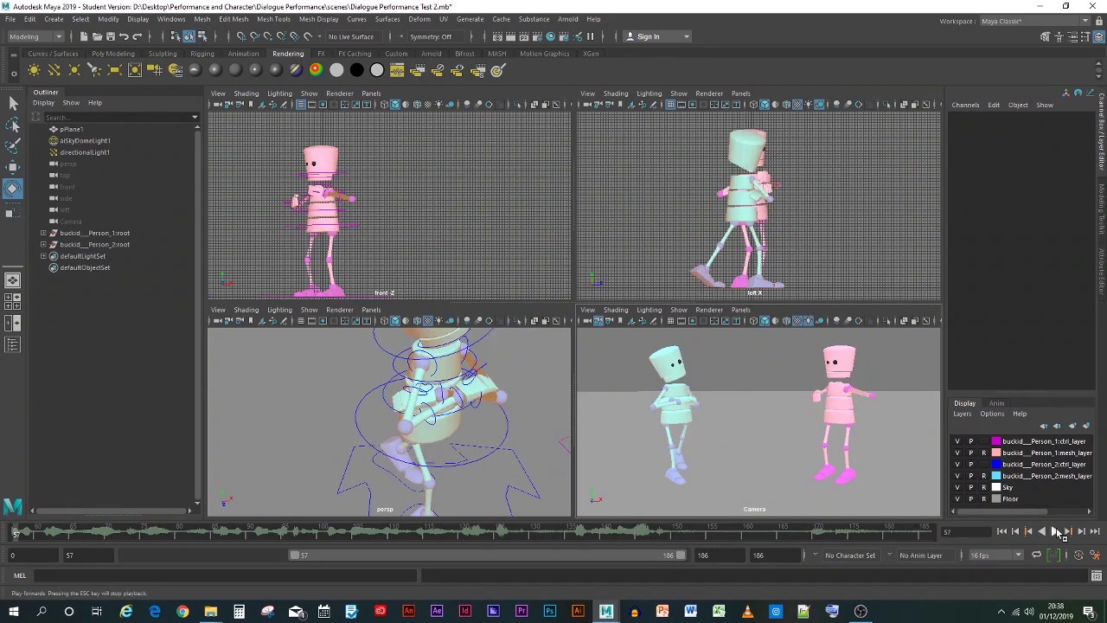
Play and scrub through the animation from frame 57, ending at frame 150, to review the gestures against the audio
left_click(1056, 531)
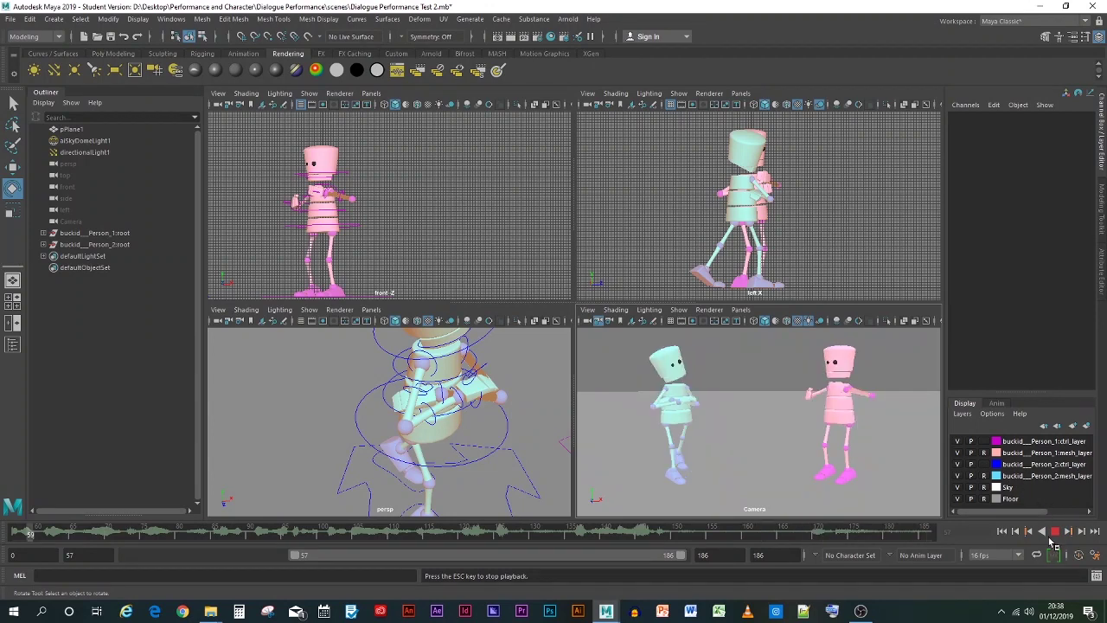
key("Escape")
mouse_move(498, 540)
left_mouse_down()
mouse_move(677, 537)
mouse_move(699, 550)
mouse_move(678, 550)
mouse_move(774, 548)
mouse_move(696, 536)
mouse_move(796, 540)
mouse_move(753, 536)
left_mouse_up()
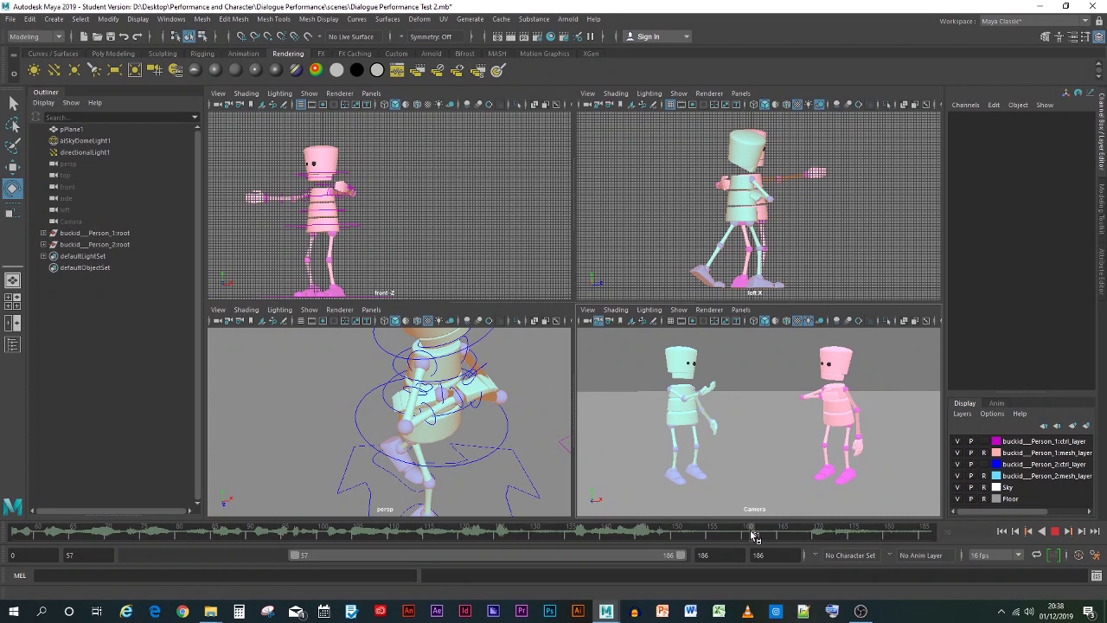
mouse_move(750, 534)
left_mouse_down()
mouse_move(667, 535)
mouse_move(678, 539)
left_mouse_up()
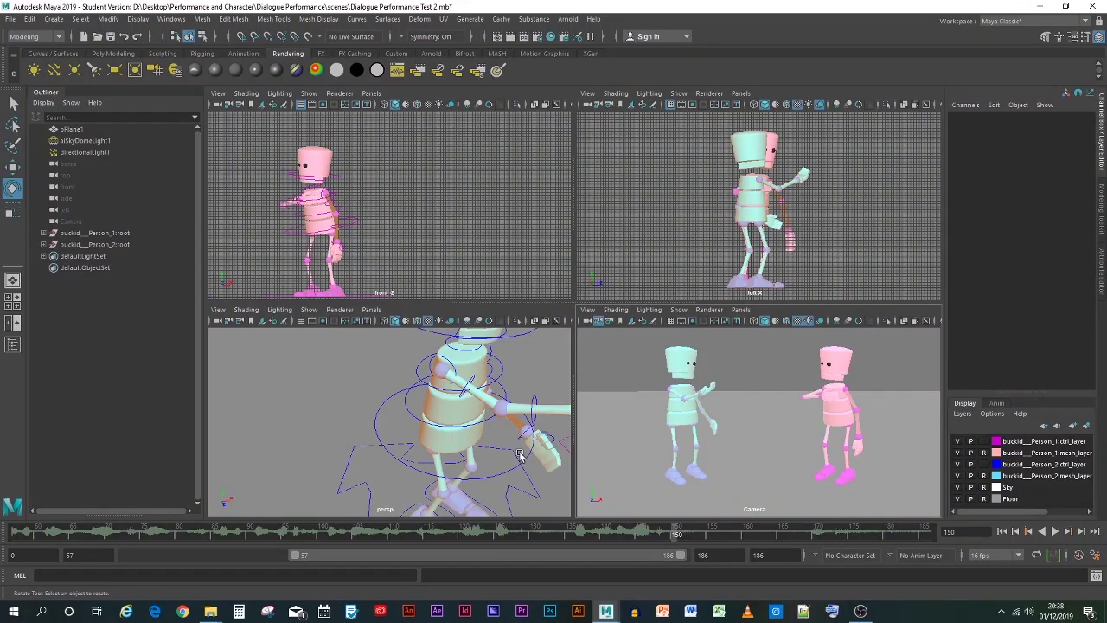
At frame 142, rotate the mint-green character's right shoulder control to about -91.7, -75.1, -75.3 in X, Y, Z, key it, and play back
left_click_drag(509, 445, 414, 439, "alt")
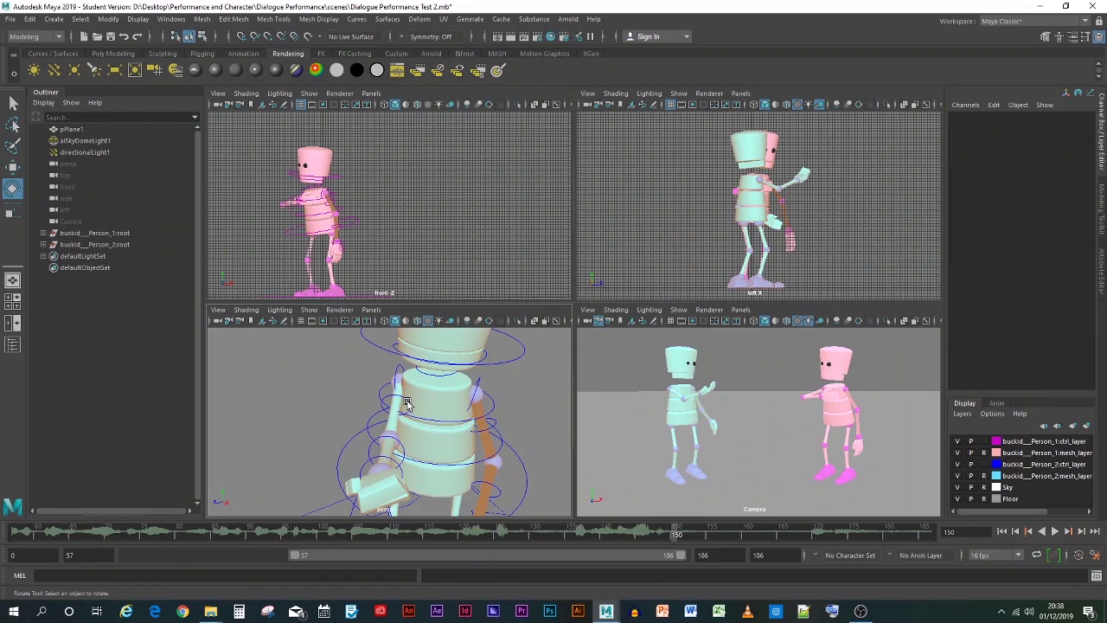
left_click(404, 405)
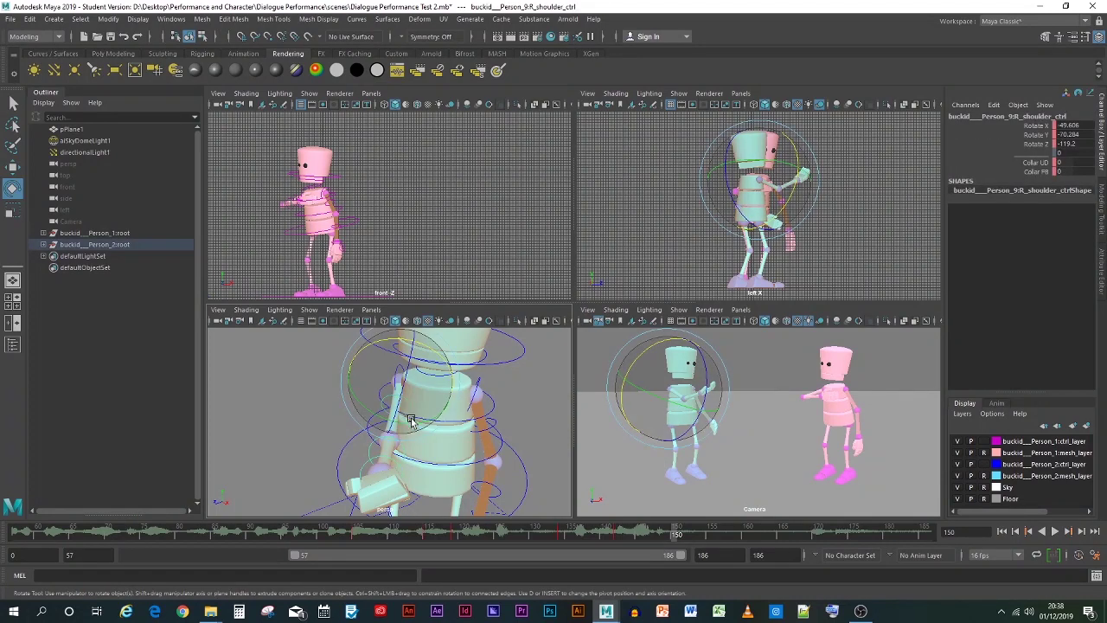
left_click_drag(630, 536, 619, 534)
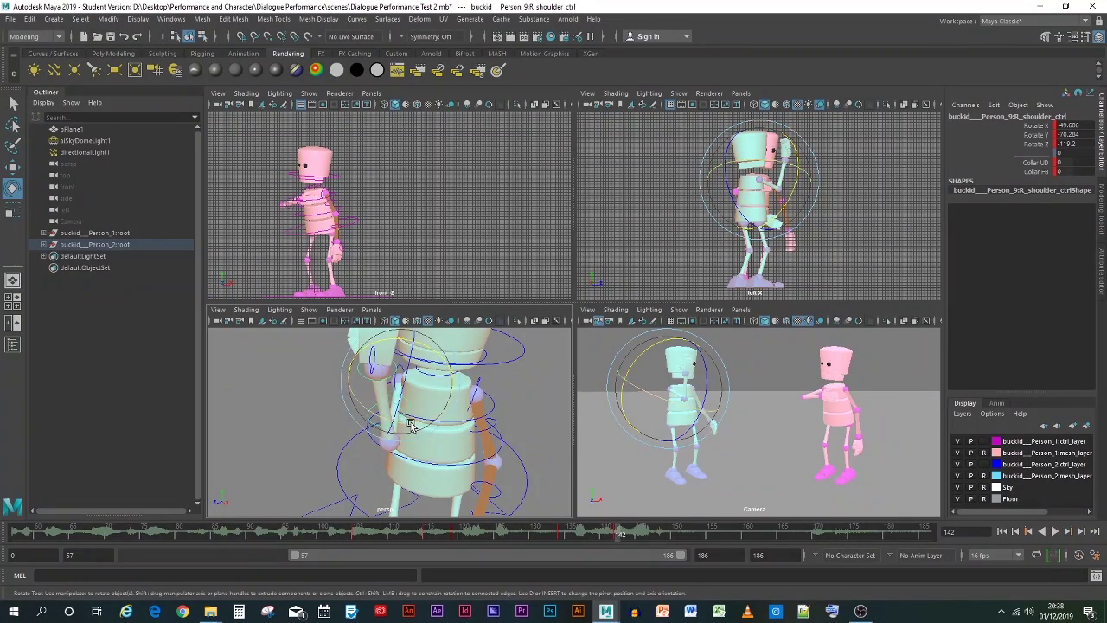
left_click_drag(415, 432, 396, 424)
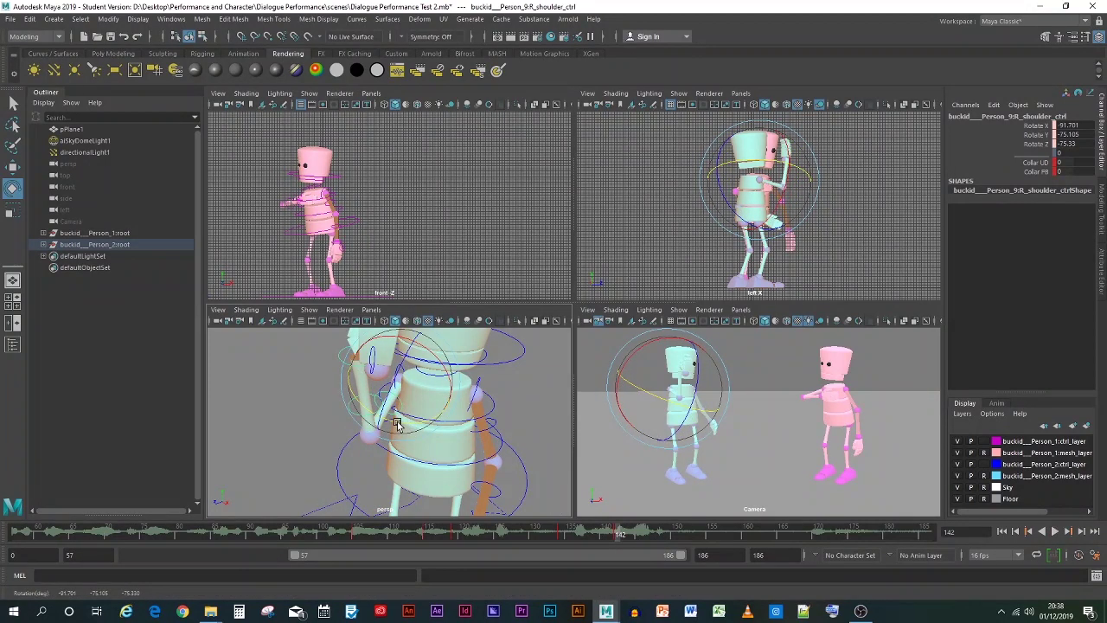
key("s")
key("alt+v")
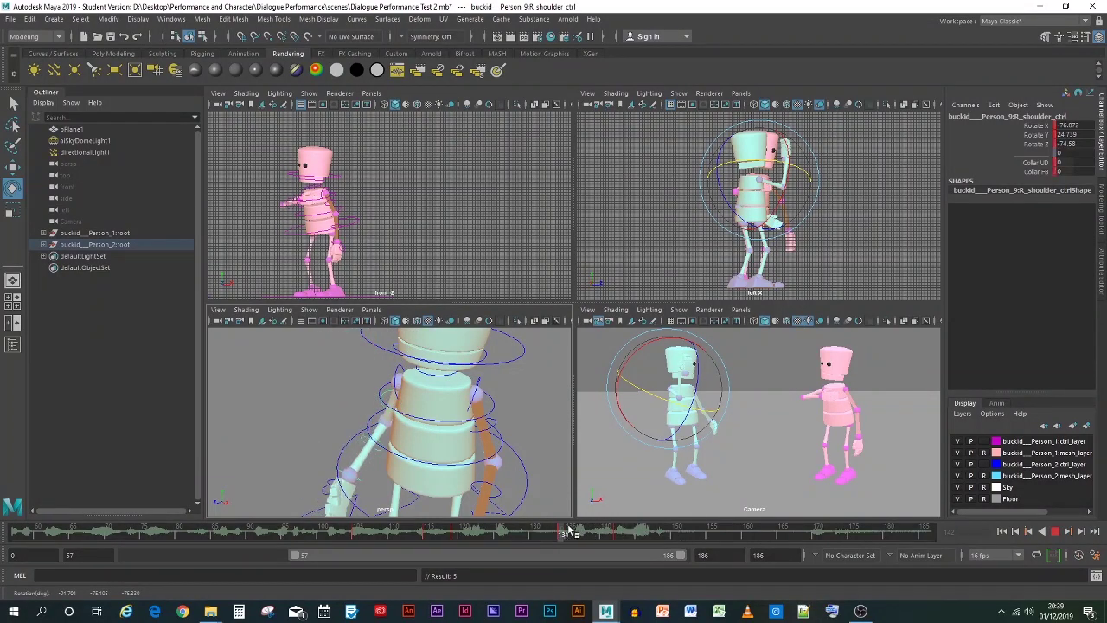
At frame 150, rotate the right elbow control to about -56.0 in X and key it
left_click_drag(697, 547, 670, 538)
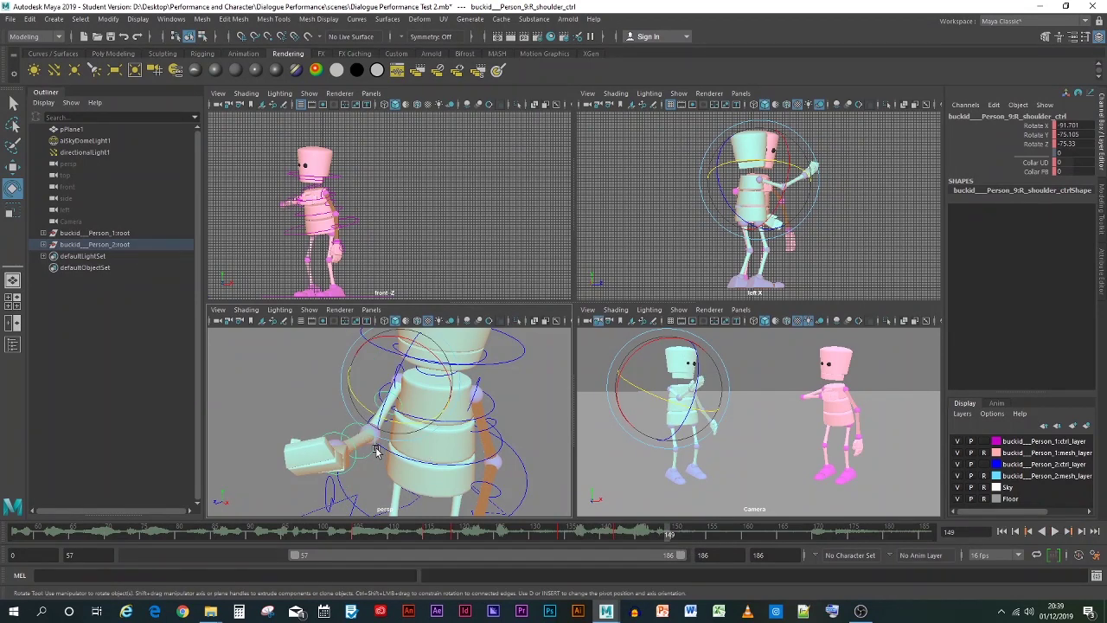
left_click(376, 449)
left_click(675, 534)
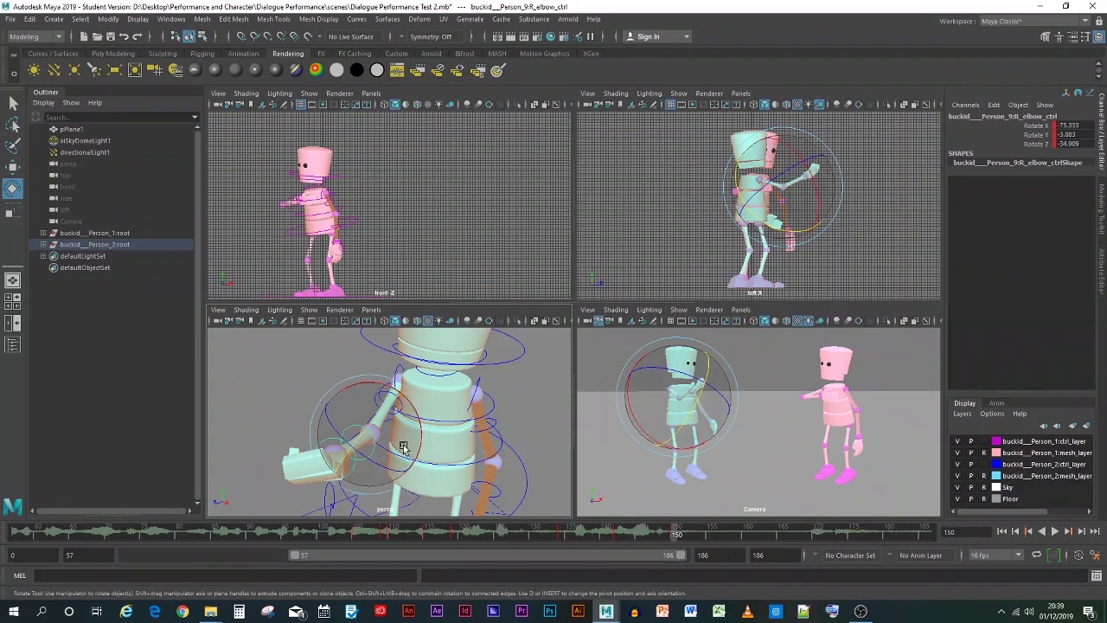
left_click_drag(399, 405, 408, 413)
key("s")
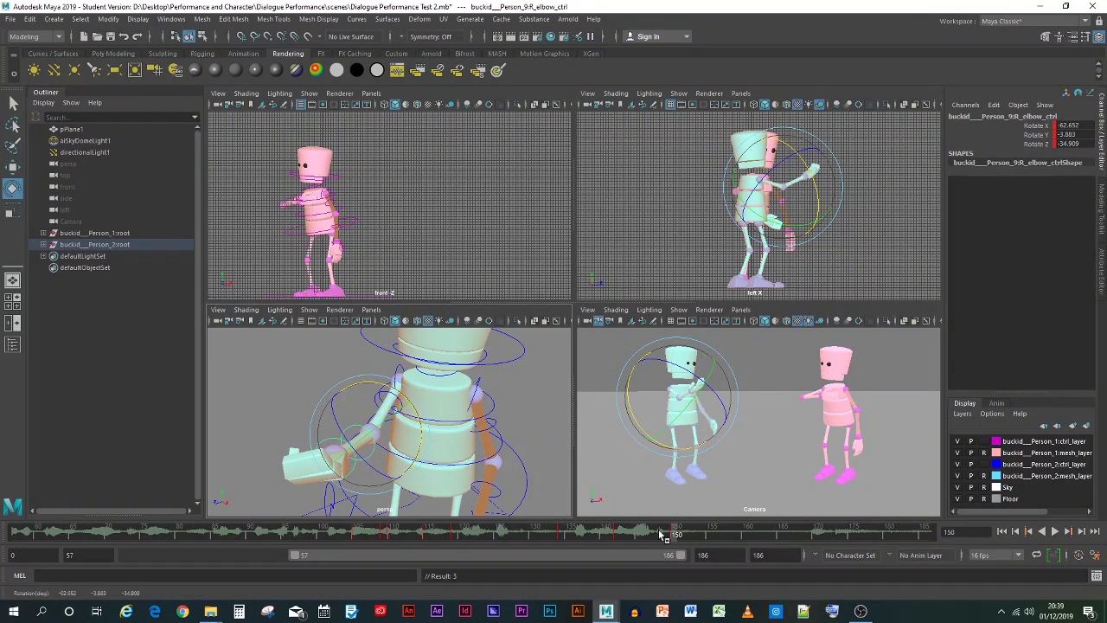
mouse_move(661, 533)
left_mouse_down()
mouse_move(684, 533)
mouse_move(676, 537)
left_mouse_up()
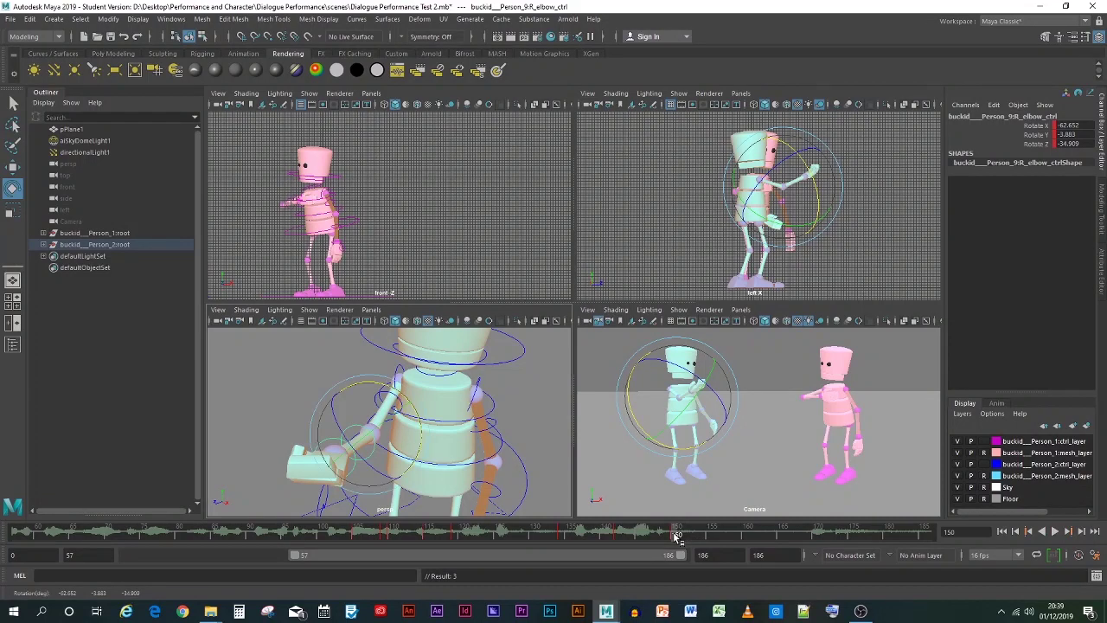
left_click_drag(403, 393, 406, 402)
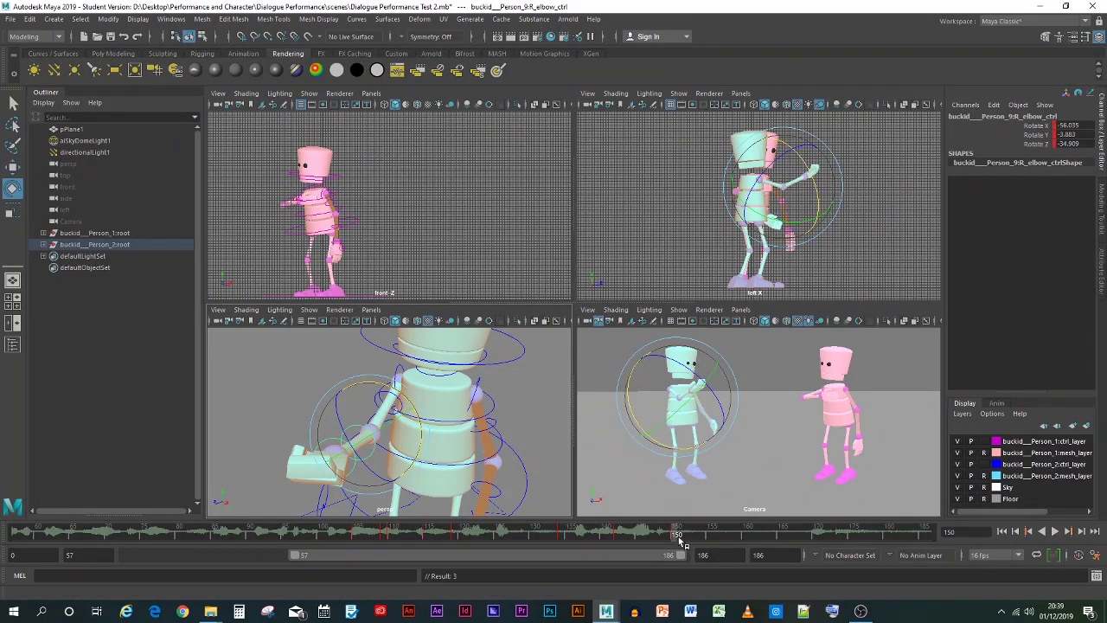
Play back the arm gesture from around frame 121 in the camera view and stop at frame 149
left_click_drag(670, 536, 469, 536)
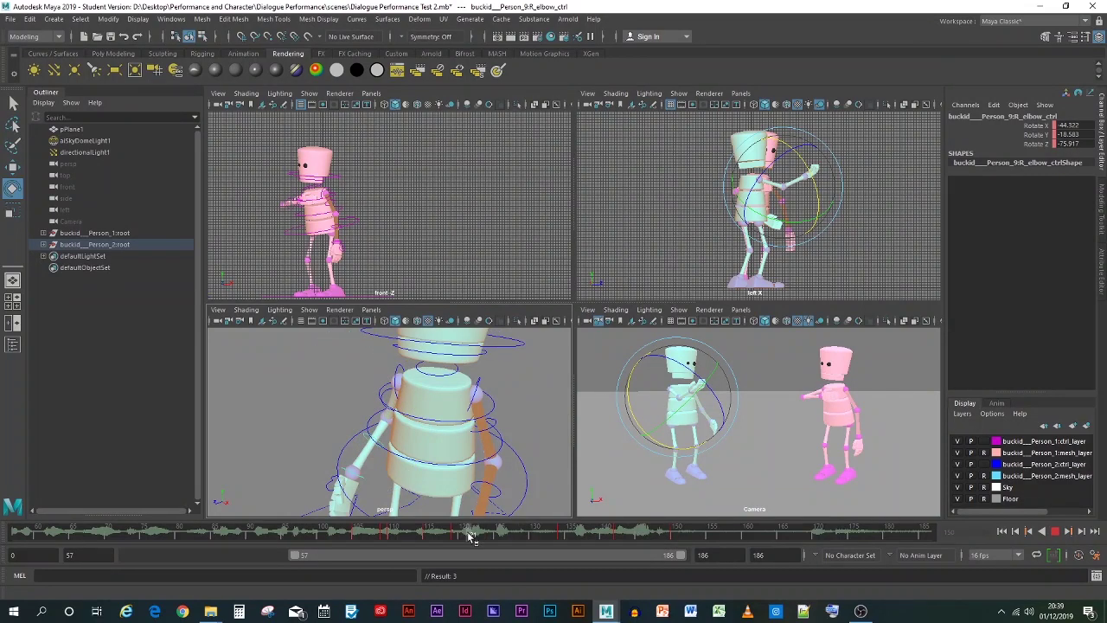
left_click(582, 497)
key("alt+v")
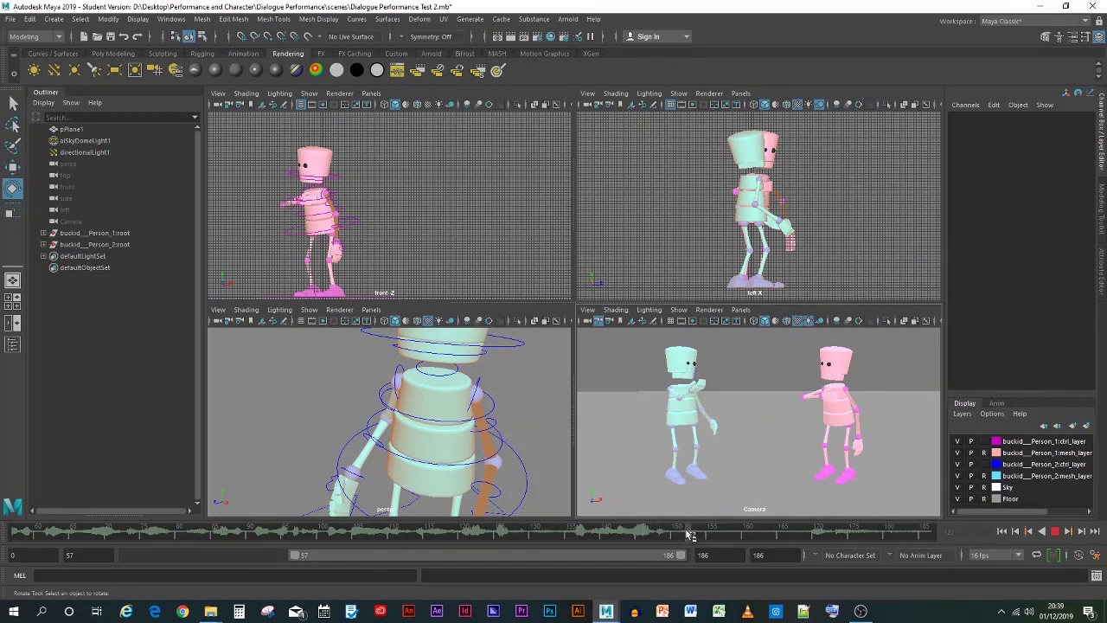
left_click(657, 535)
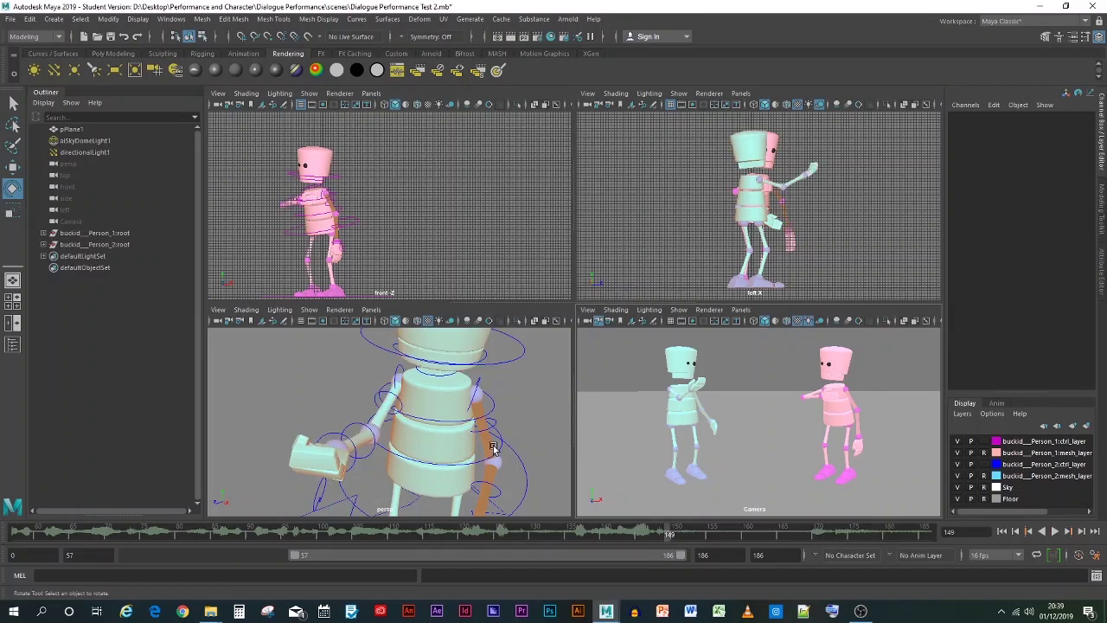
Key the mint-green character's right shoulder control at frame 150 to hold its pose
left_click(394, 402)
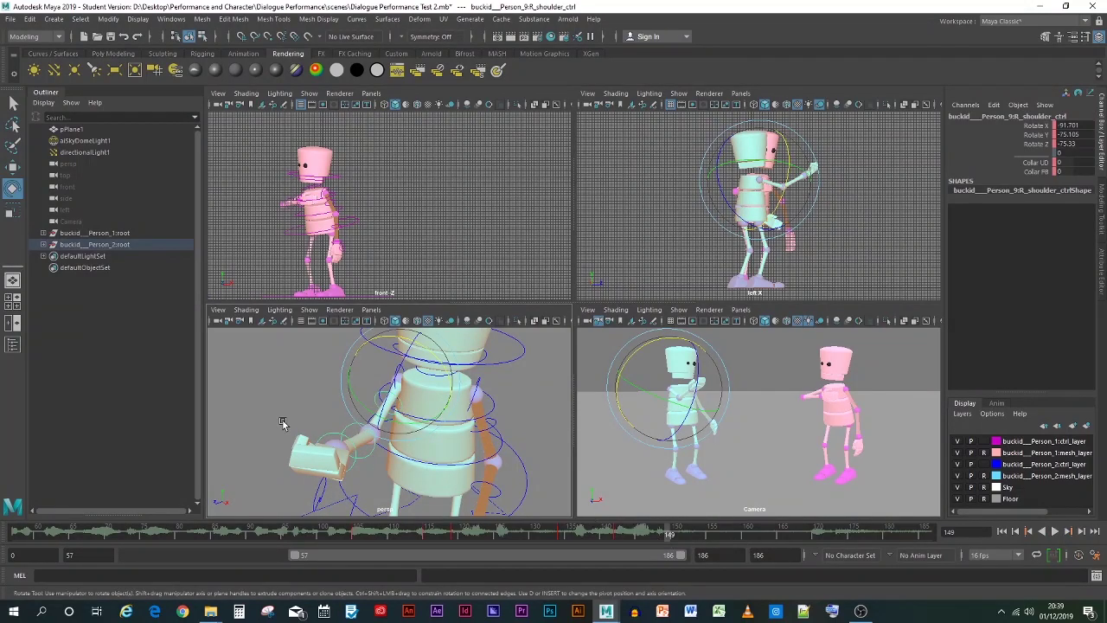
left_click(361, 440)
left_click(362, 429)
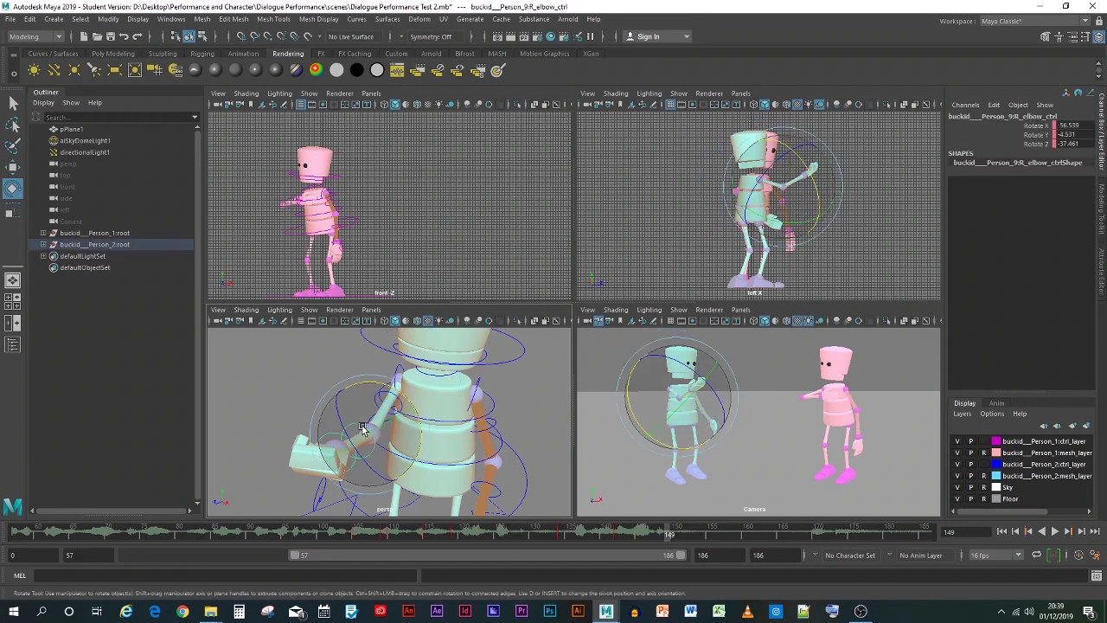
left_click(674, 534)
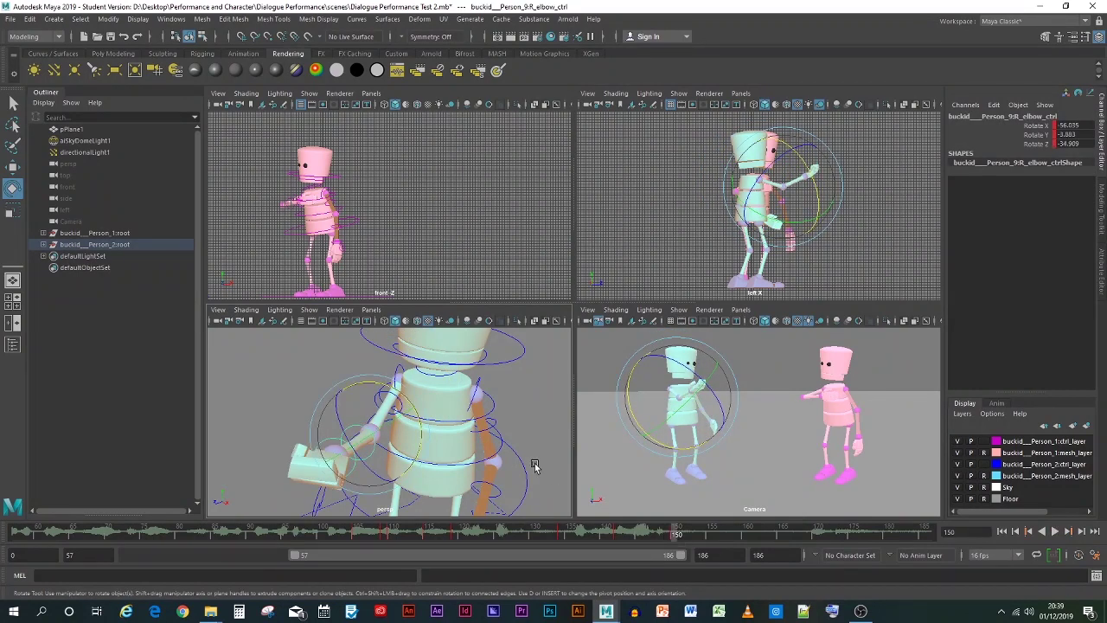
left_click(370, 384)
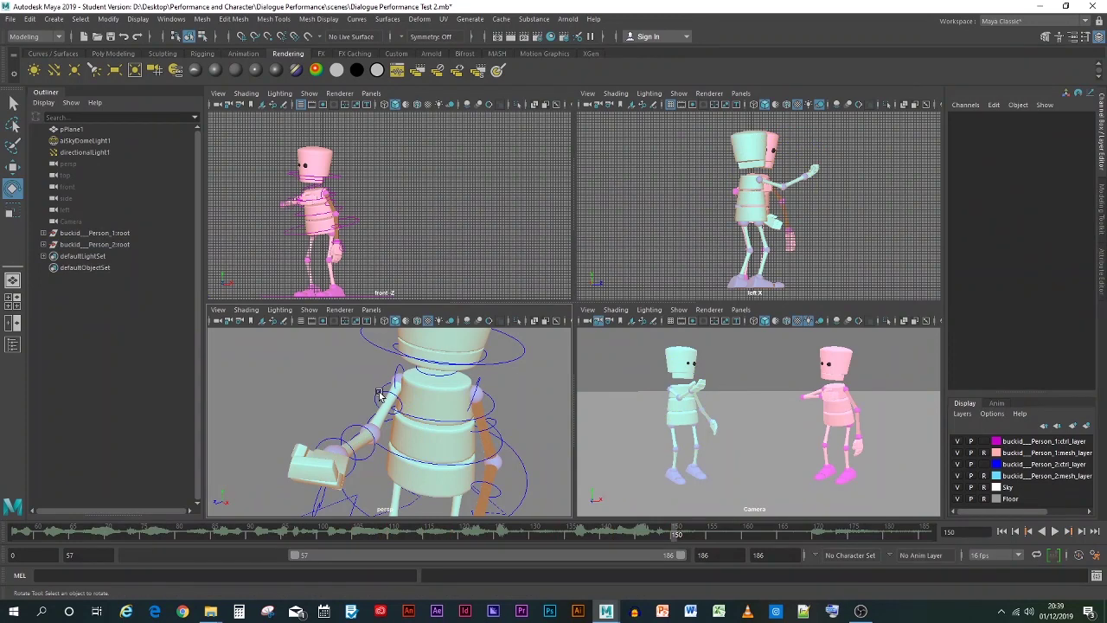
left_click(368, 439)
key("s")
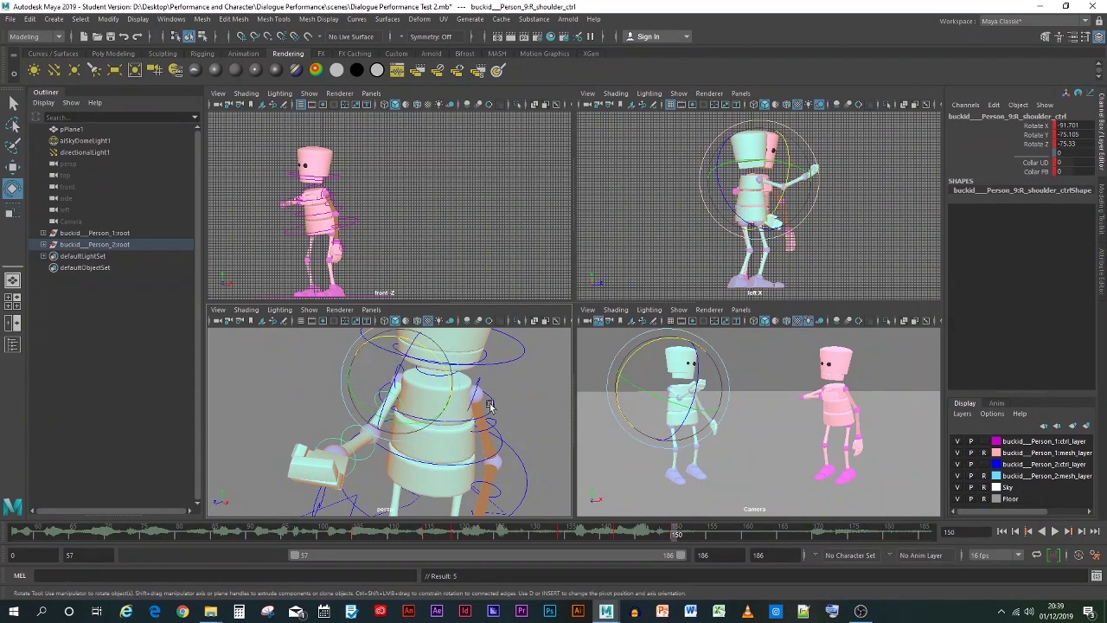
At frame 150, raise the left arm by rotating the left shoulder control to about -132.6, 22.9, -48.6 in X, Y, Z
left_click(475, 433)
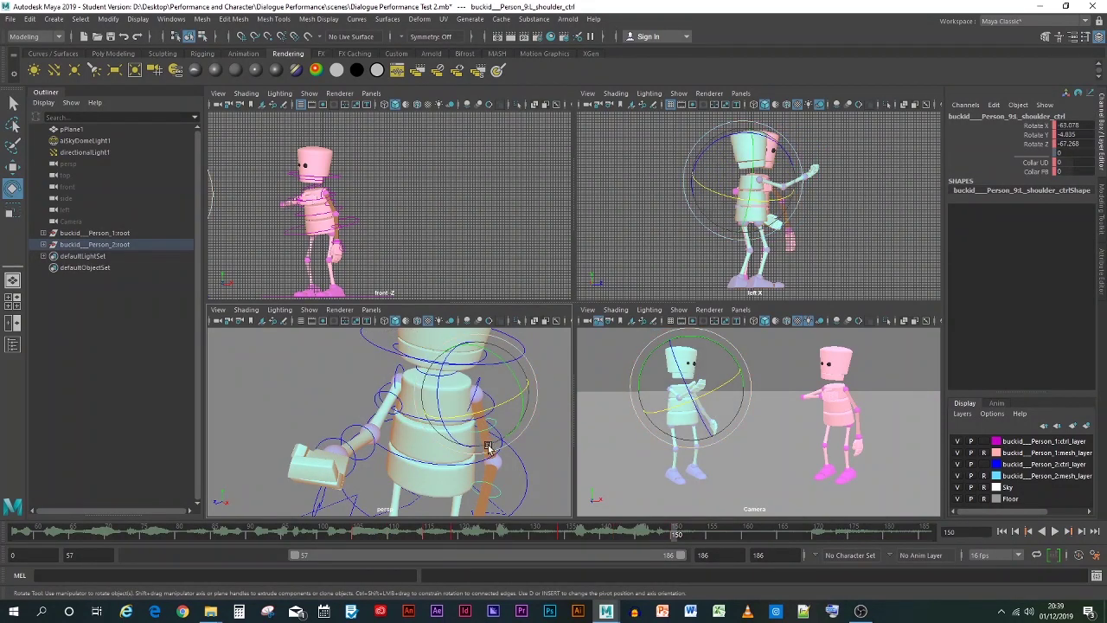
left_click_drag(478, 430, 525, 407)
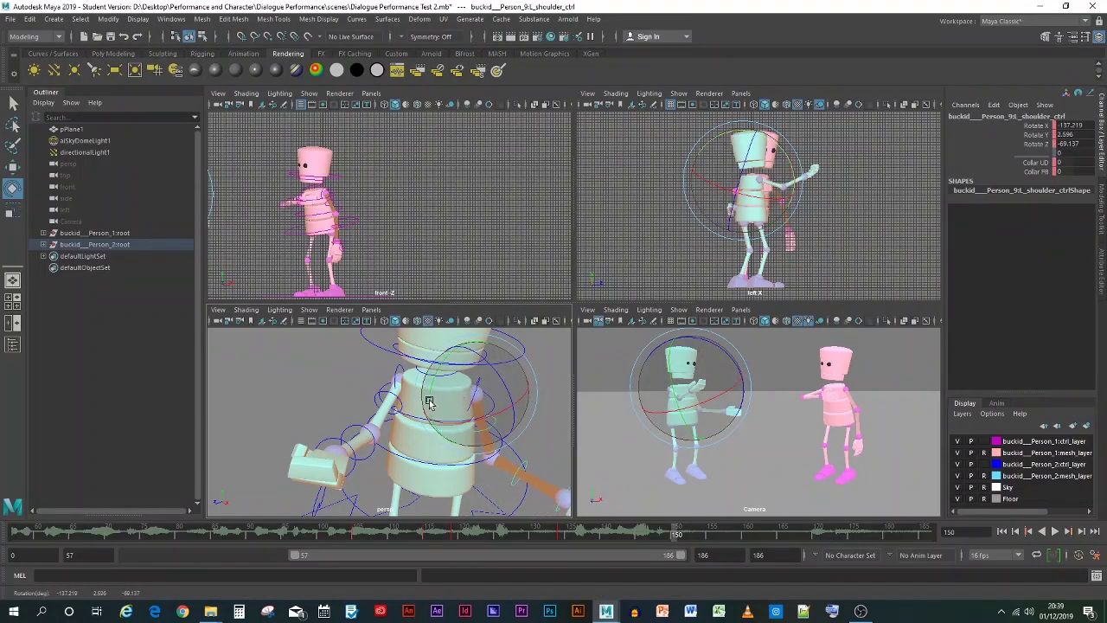
left_click_drag(424, 400, 425, 419)
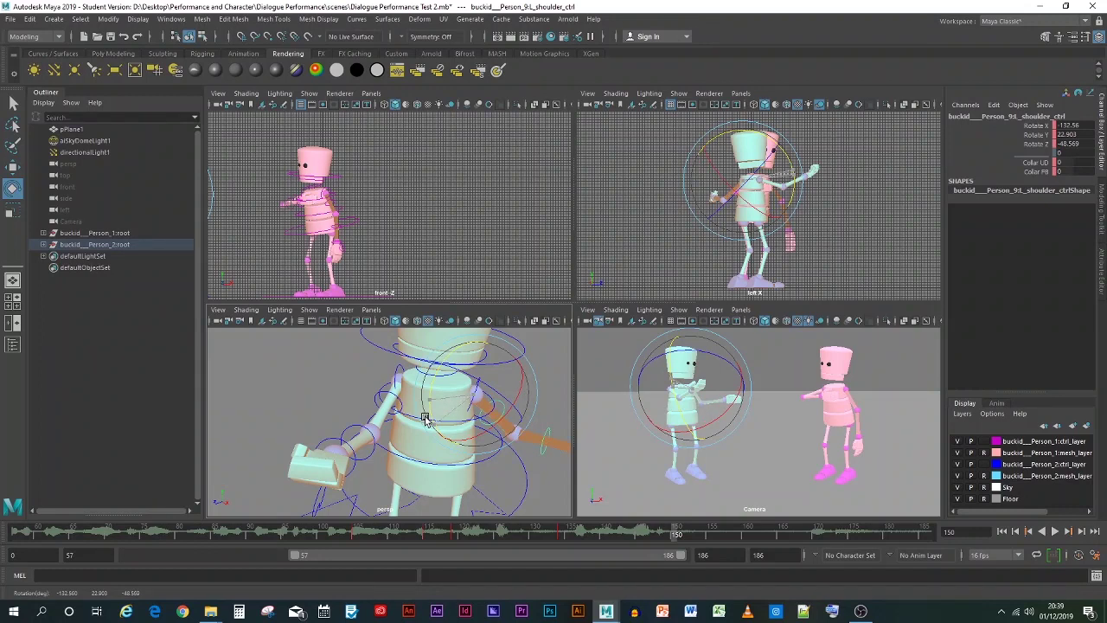
Rotate the left elbow control to about -228.6, -155.8, 127.5 in X, Y, Z at frame 150 and key it
left_click(540, 445)
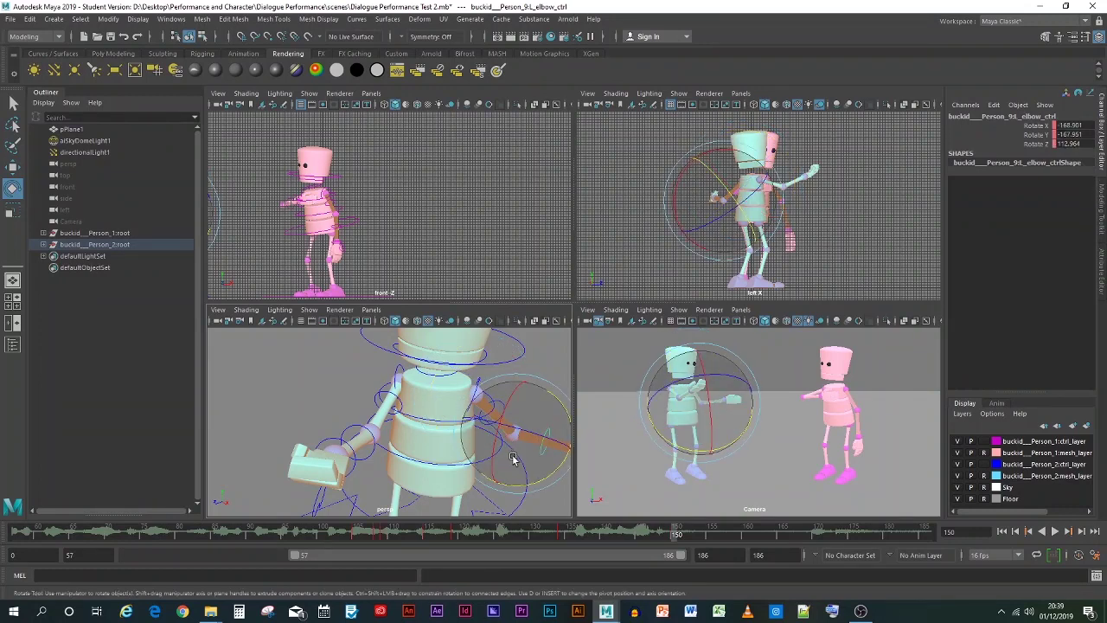
left_click_drag(512, 458, 373, 376)
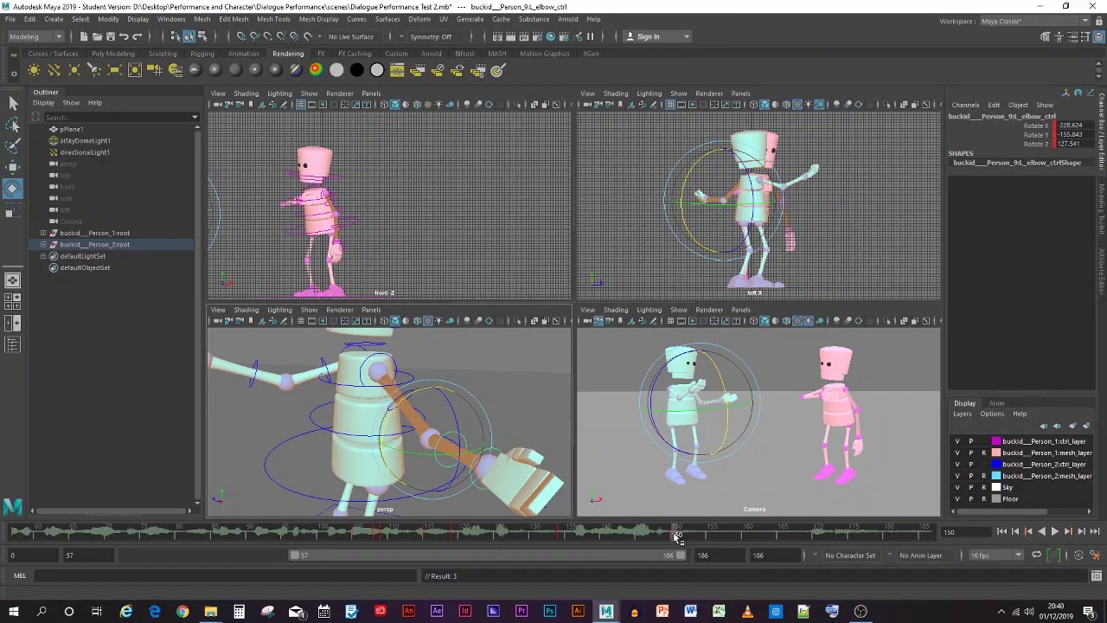
Move the left shoulder control's key from frame 150 to frame 142 to match the right shoulder's timing
left_click_drag(676, 531, 593, 531)
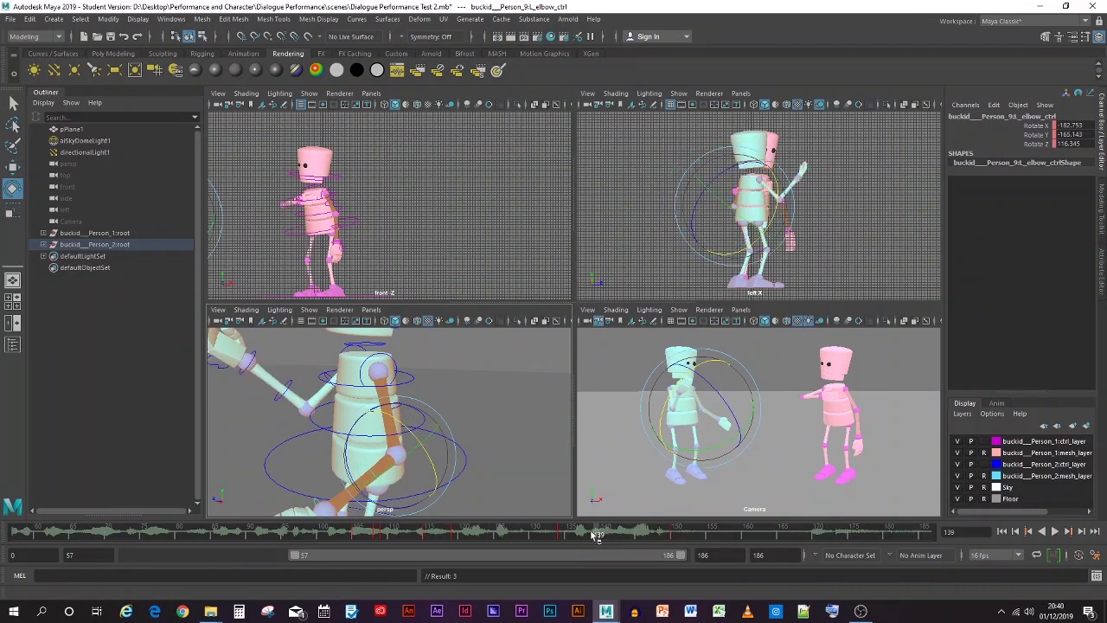
left_click(327, 391)
left_click(328, 378)
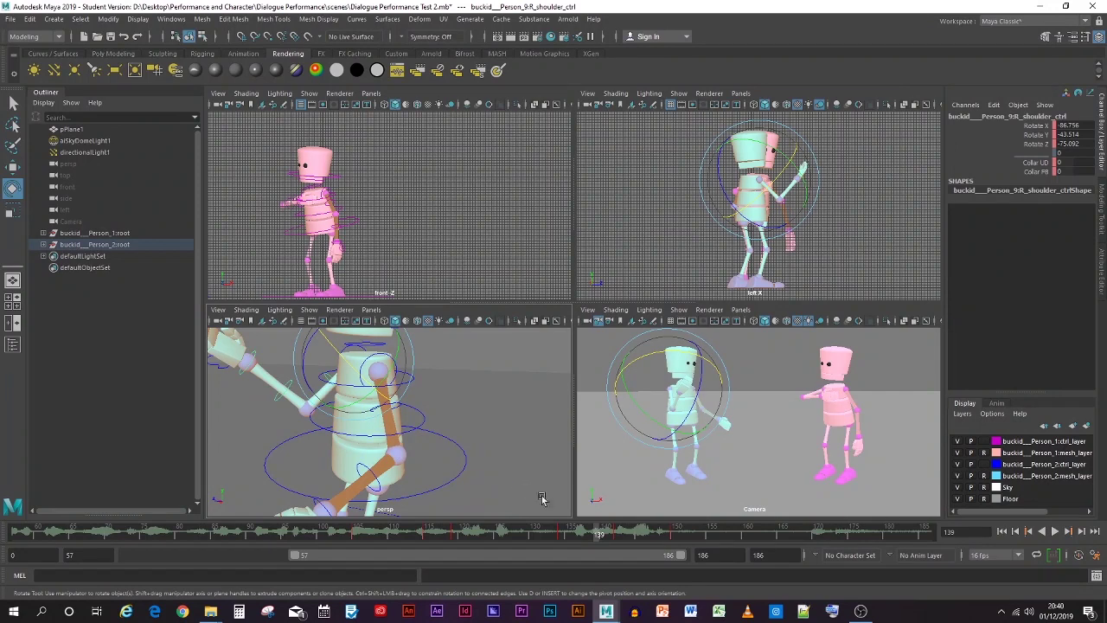
left_click_drag(603, 536, 618, 537)
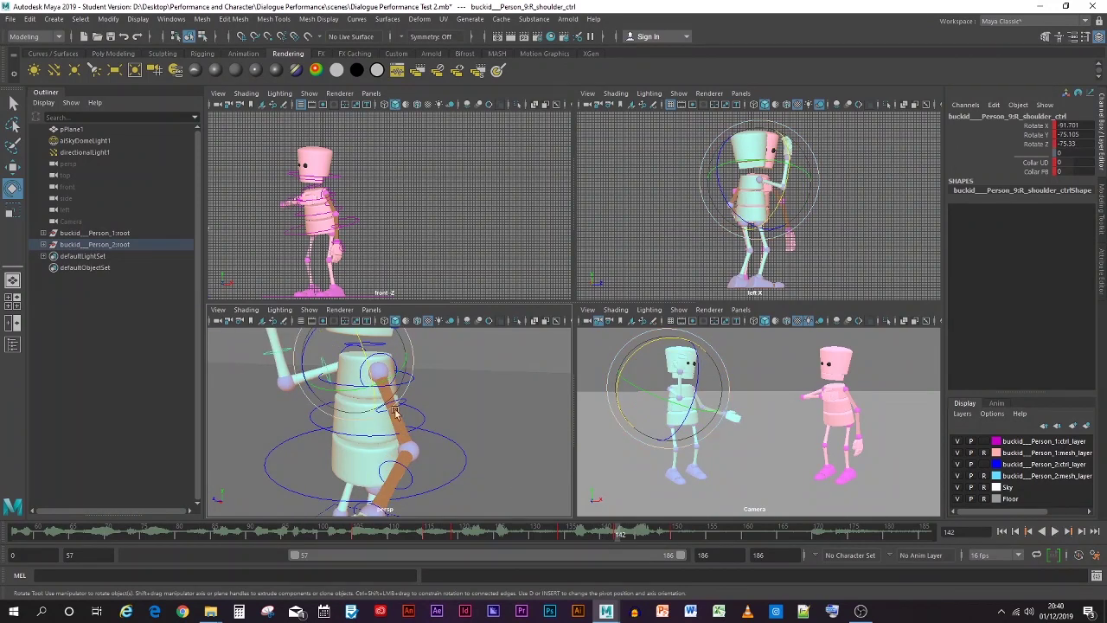
left_click(442, 400)
left_click(395, 410)
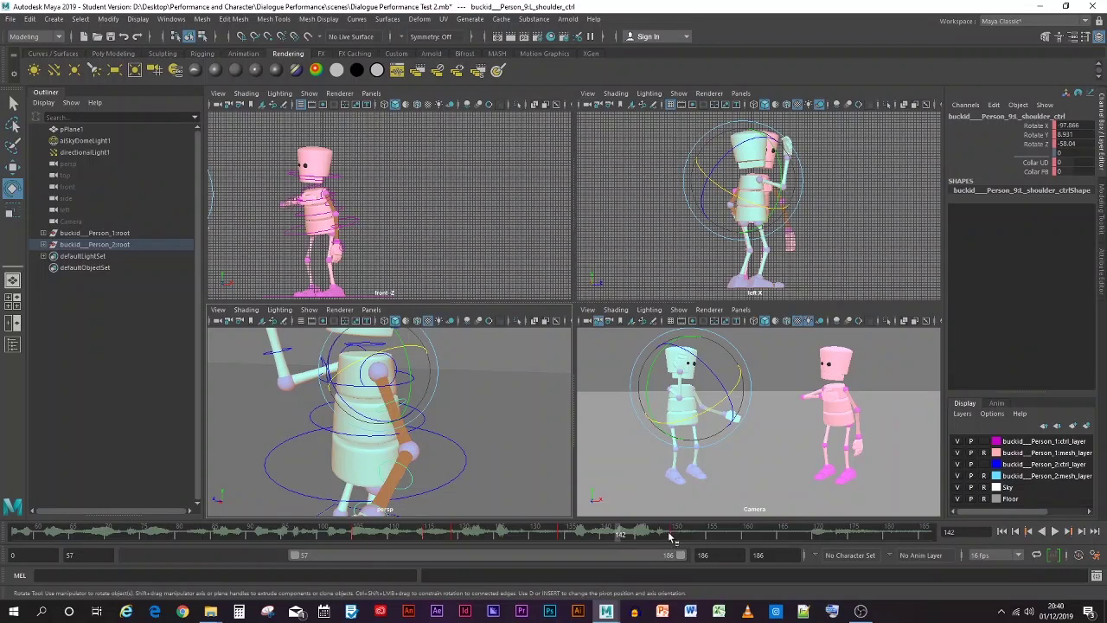
left_click(677, 536)
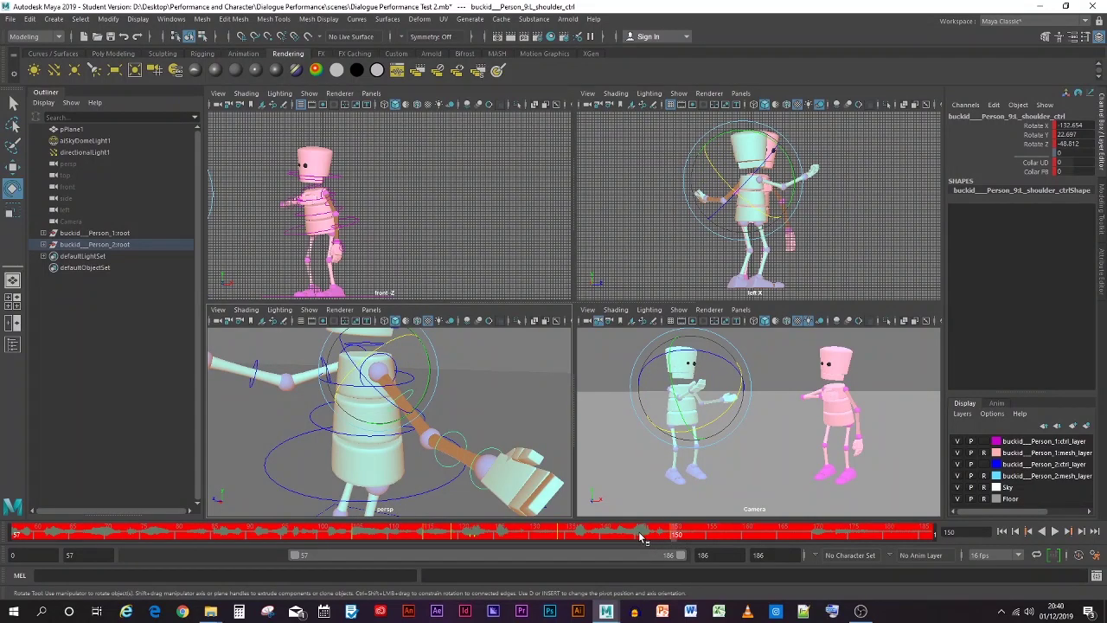
left_click_drag(641, 537, 616, 538)
Shift the left elbow control's key at frame 150 slightly earlier and play back the arm gesture in the camera view
left_click(477, 441)
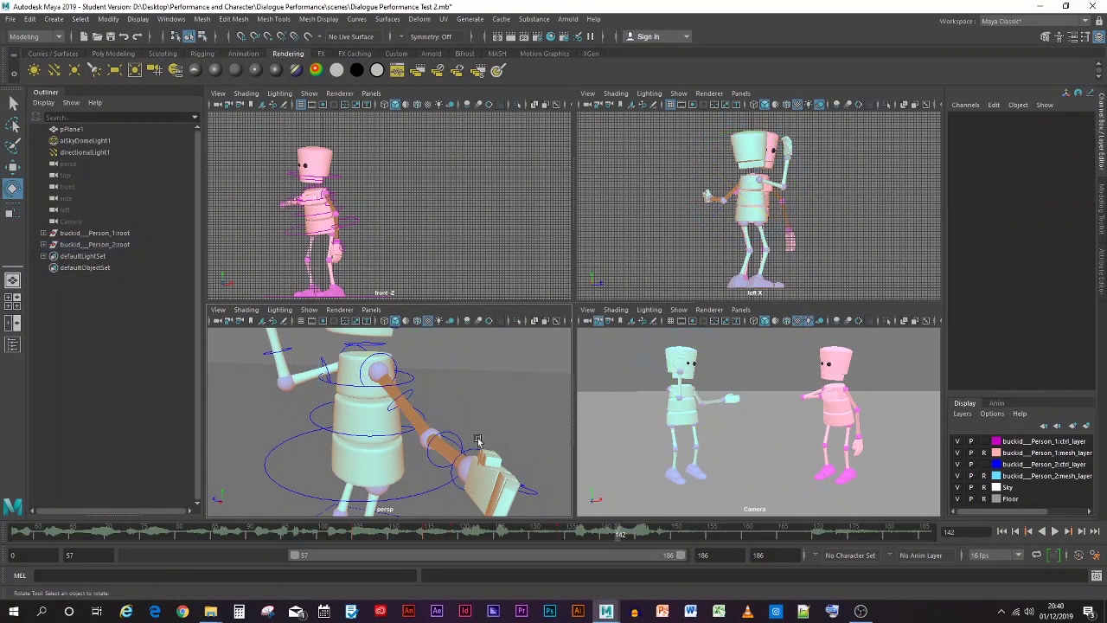
left_click(435, 441)
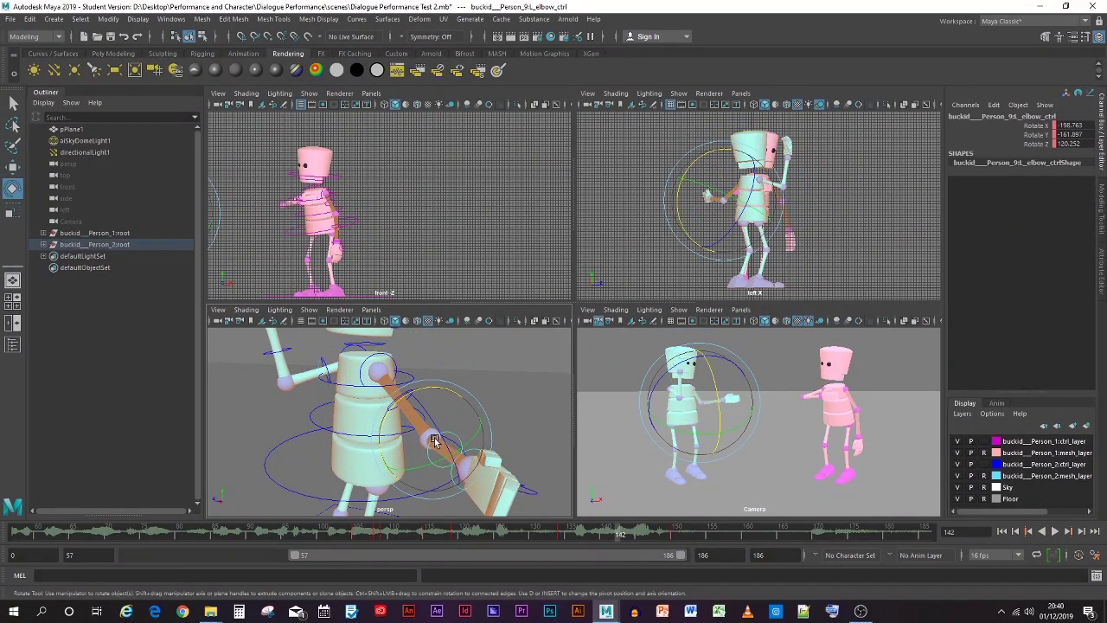
double_click(675, 536)
left_click(678, 537)
key("s")
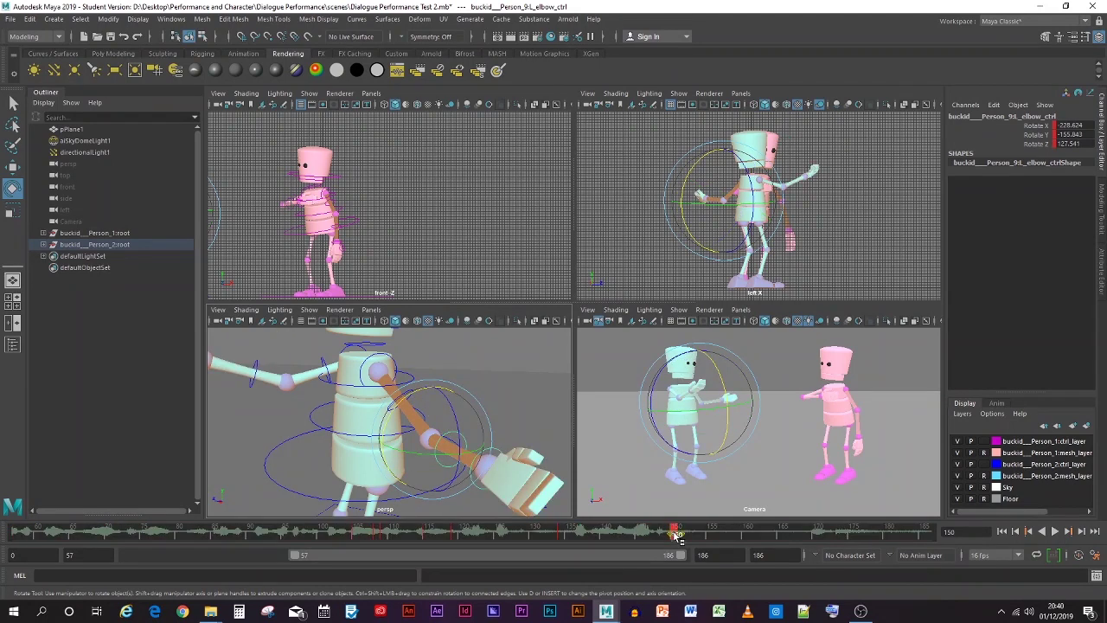
mouse_move(675, 533)
left_mouse_down()
mouse_move(492, 531)
mouse_move(660, 534)
left_mouse_up()
left_click(605, 459)
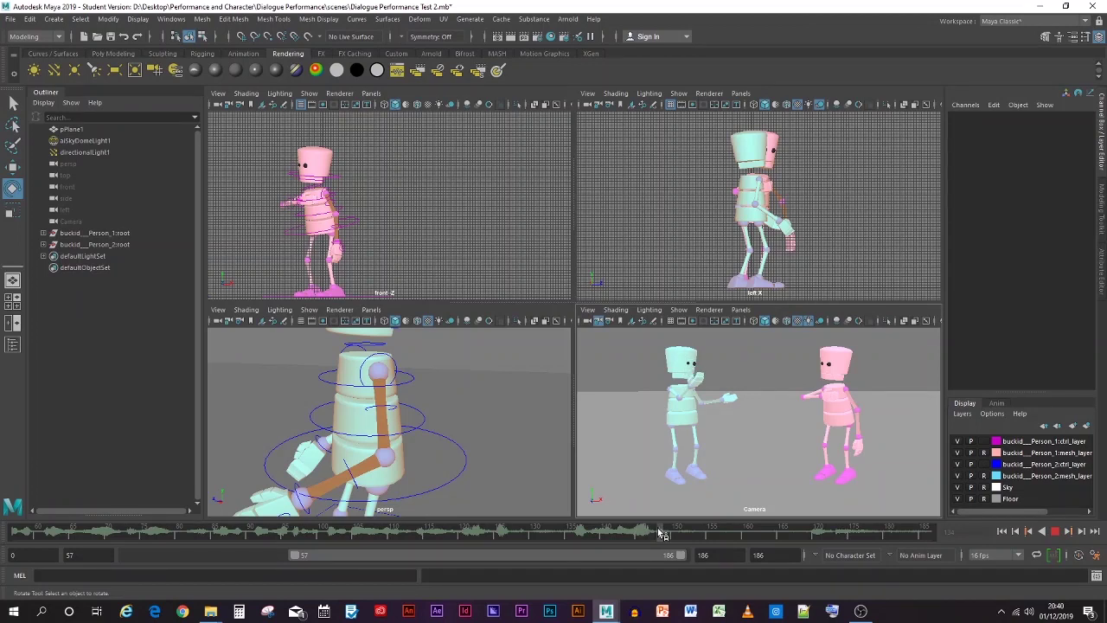
Key the mint-green character's left shoulder and left elbow controls at frame 150 to hold the raised-arm pose
mouse_move(660, 534)
left_mouse_down()
mouse_move(553, 533)
mouse_move(669, 534)
left_mouse_up()
mouse_move(666, 534)
left_mouse_down()
mouse_move(553, 536)
mouse_move(672, 538)
left_mouse_up()
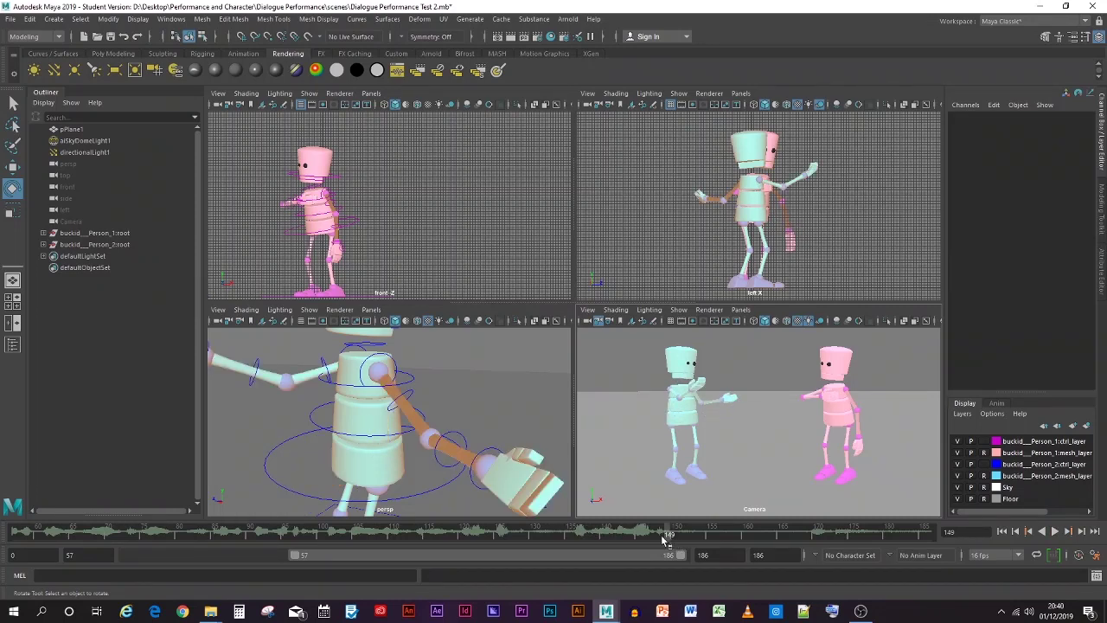
mouse_move(666, 540)
left_mouse_down()
mouse_move(510, 537)
mouse_move(692, 539)
left_mouse_up()
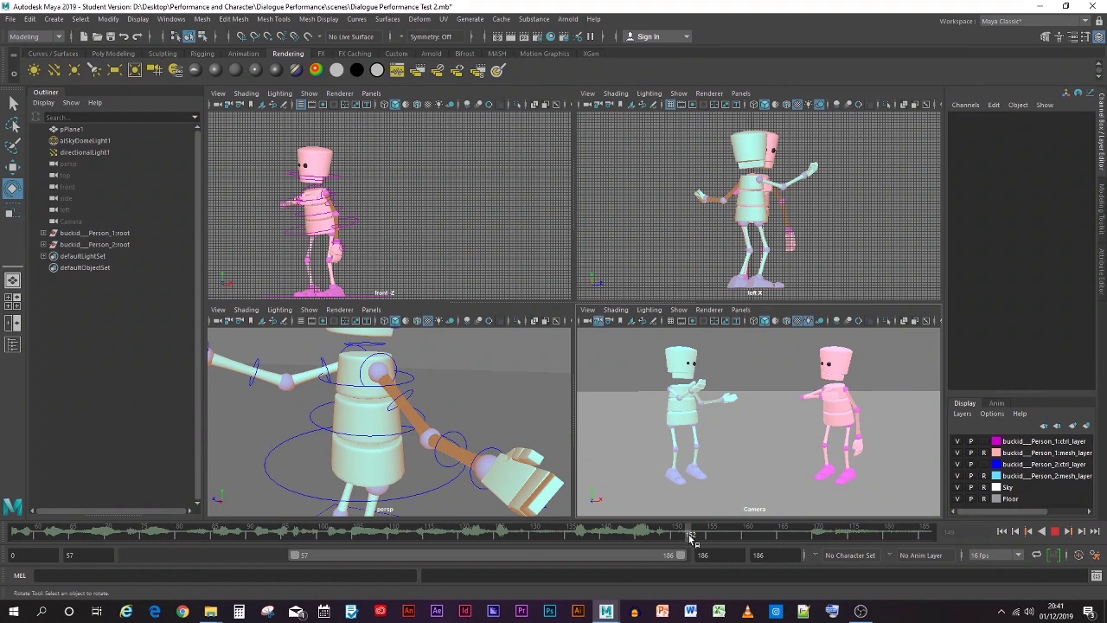
mouse_move(692, 539)
left_mouse_down()
mouse_move(788, 540)
mouse_move(670, 540)
mouse_move(681, 543)
left_mouse_up()
left_click(692, 380)
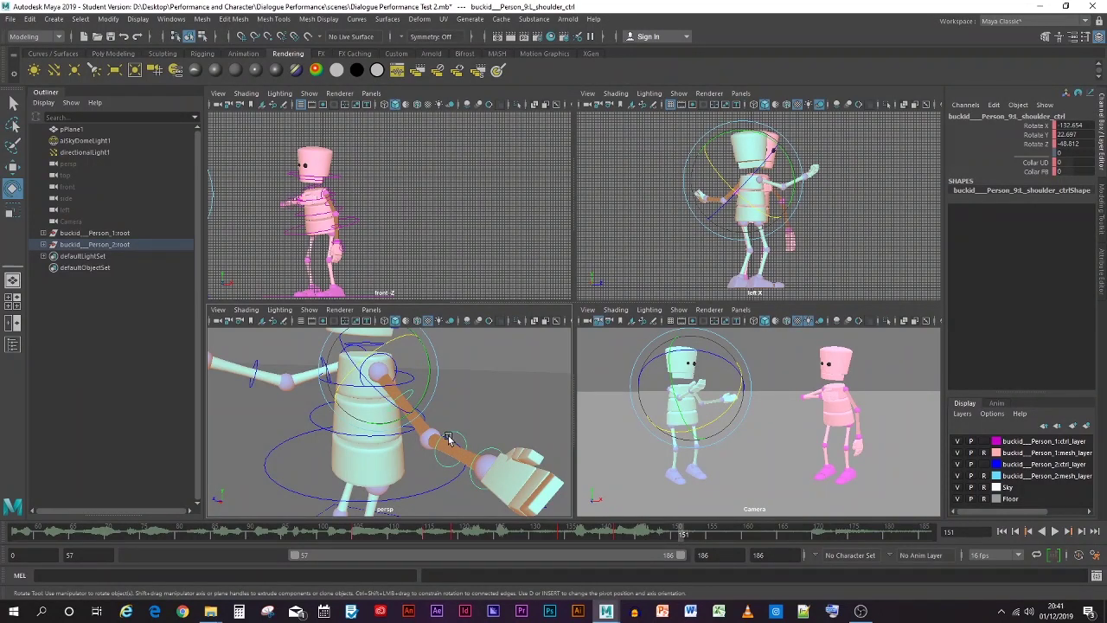
left_click(257, 370)
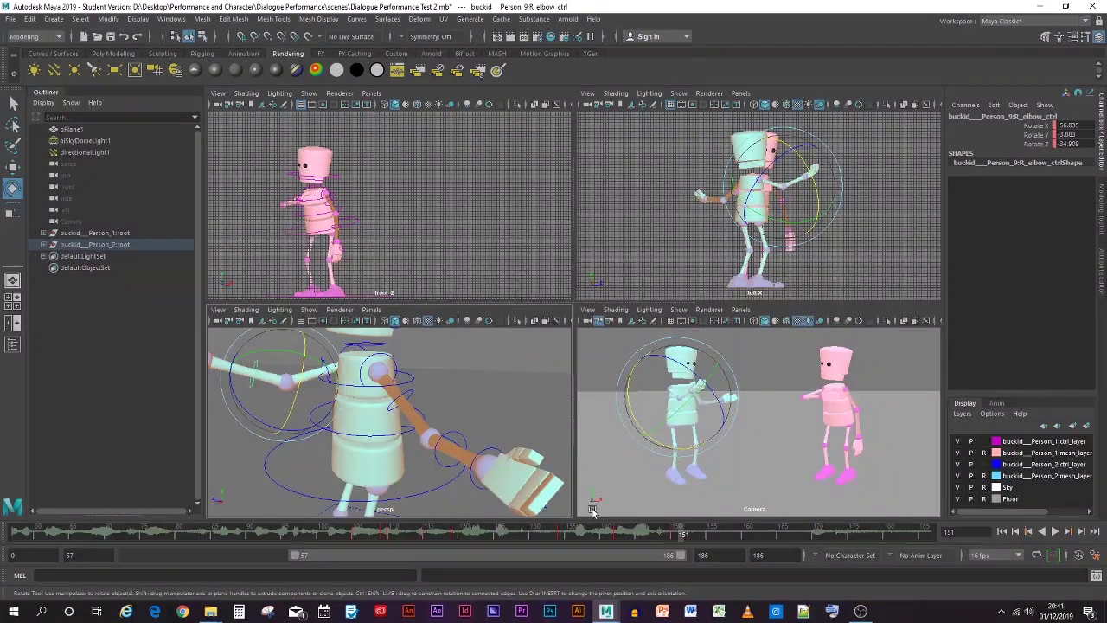
left_click_drag(681, 537, 677, 543)
left_click(394, 403)
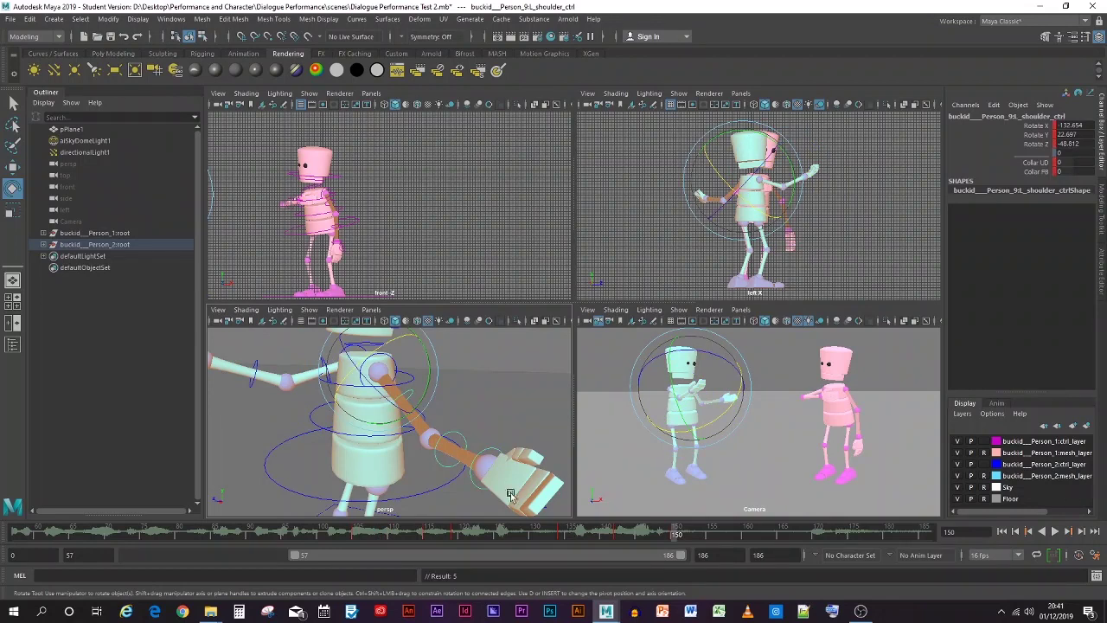
left_click(441, 441)
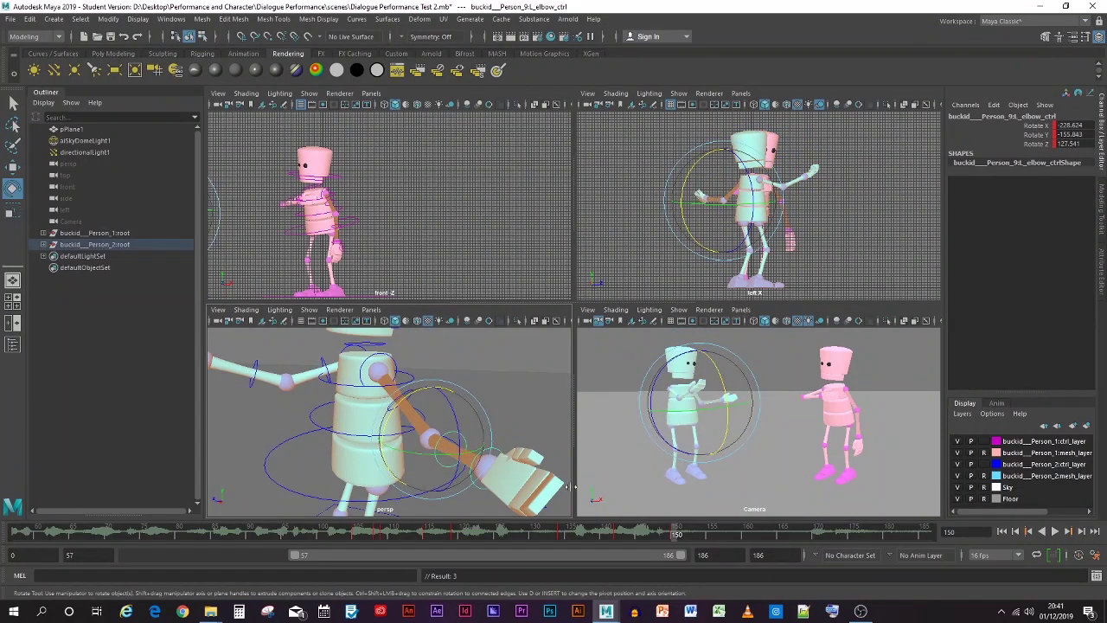
key("alt+v")
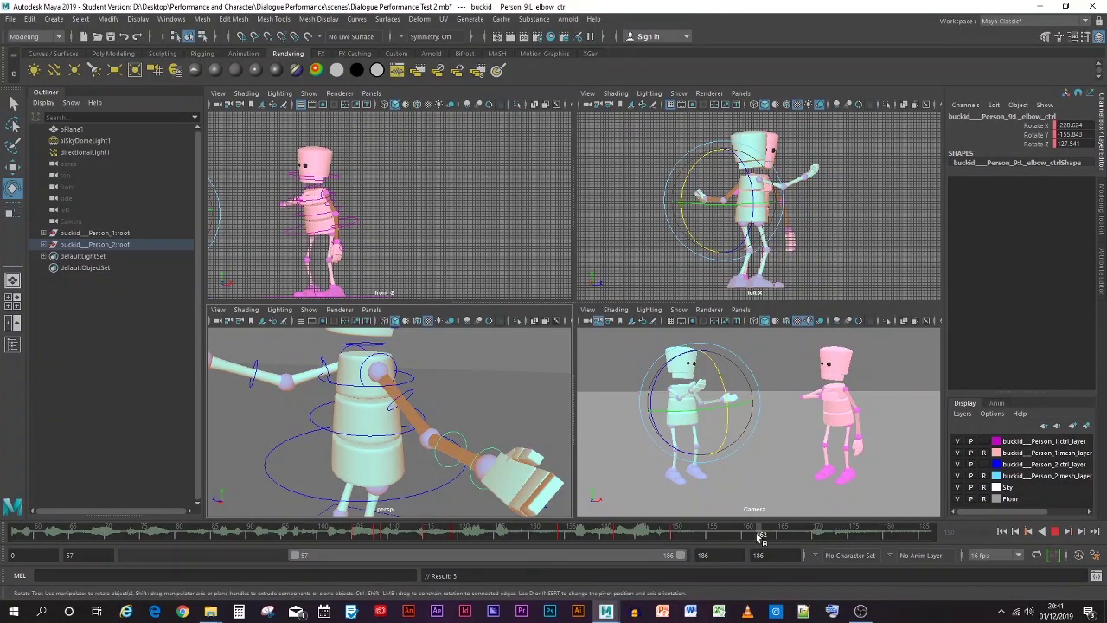
key("alt+v")
left_click(523, 374)
left_click(337, 368)
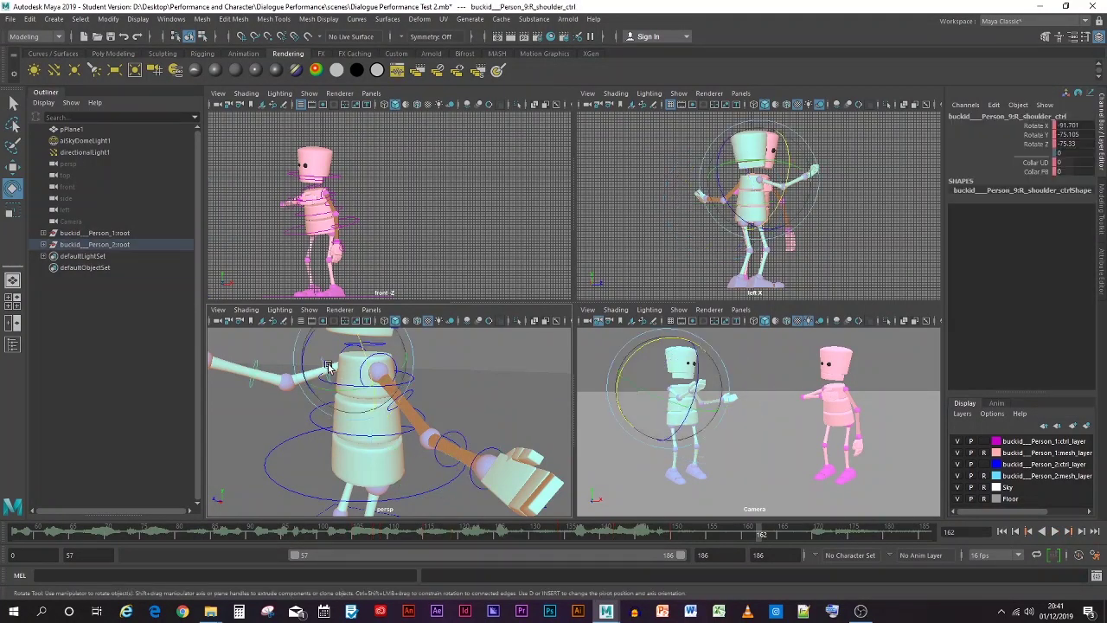
left_click_drag(311, 348, 302, 385)
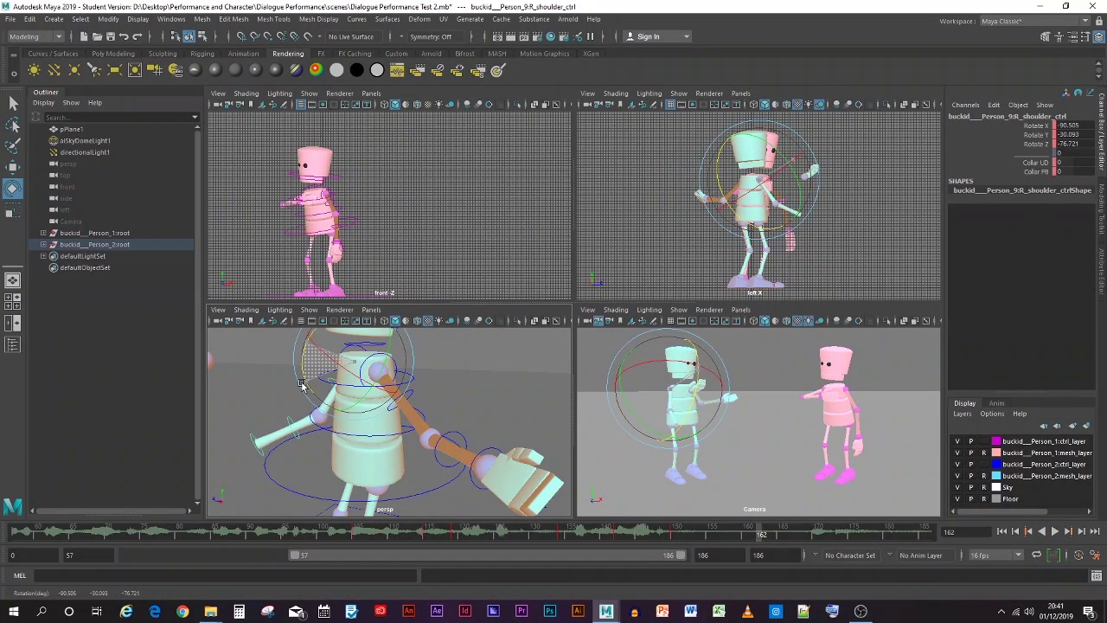
key("ctrl+z")
key("alt+v")
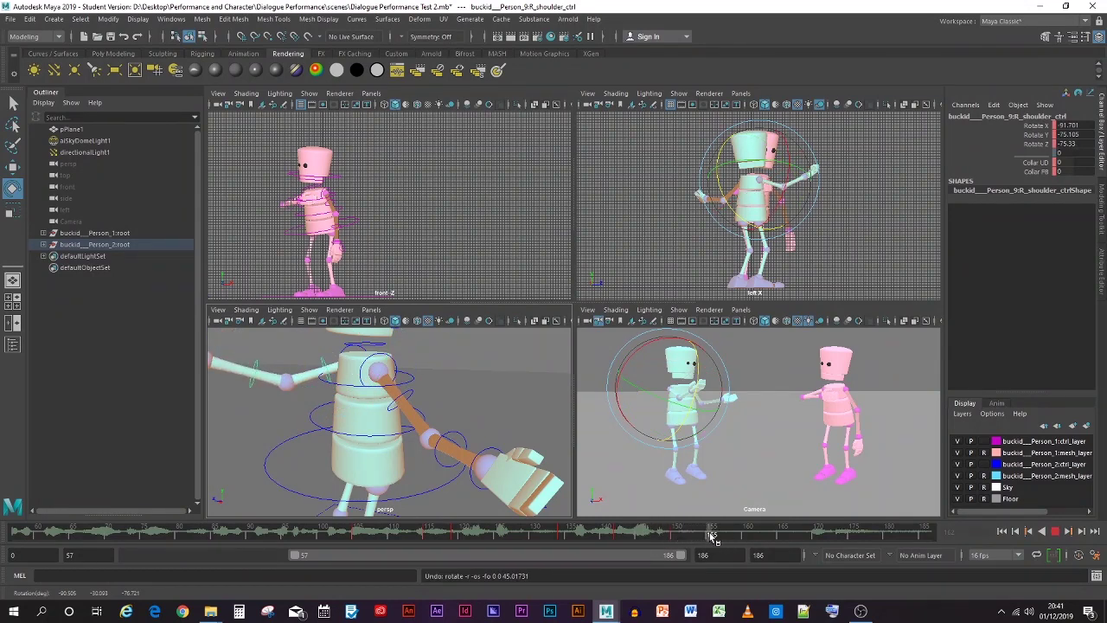
key("alt+v")
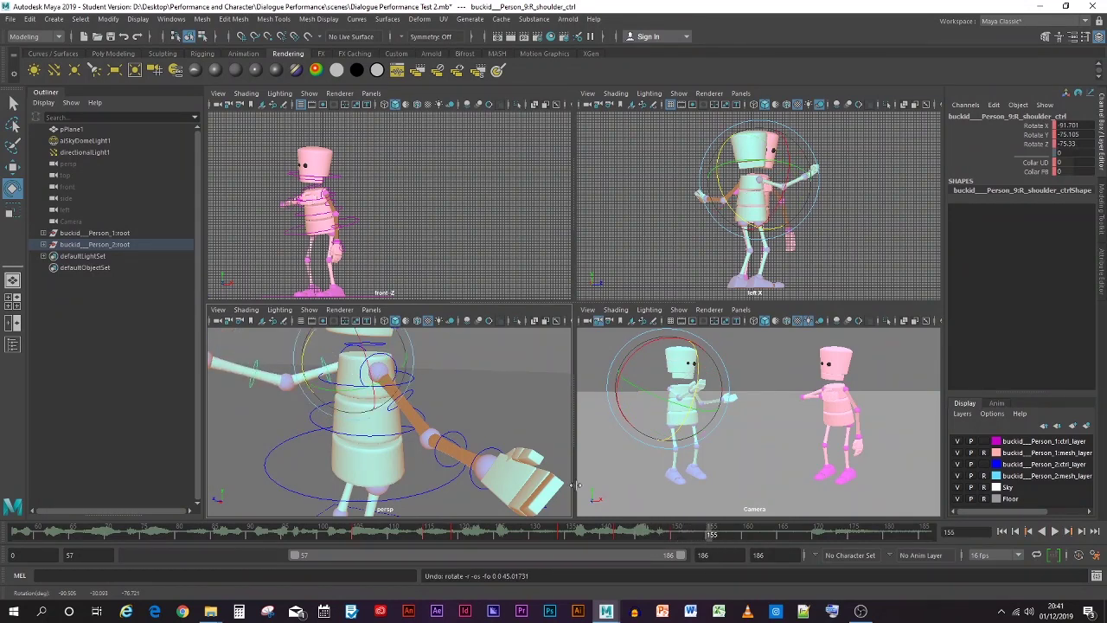
Select all of the mint-green character's controls and key them at frame 158 to hold the gesture pose
left_click(734, 533)
left_click_drag(390, 415, 539, 476, "alt")
left_click(320, 343)
left_click(488, 489)
left_click_drag(349, 334, 474, 509)
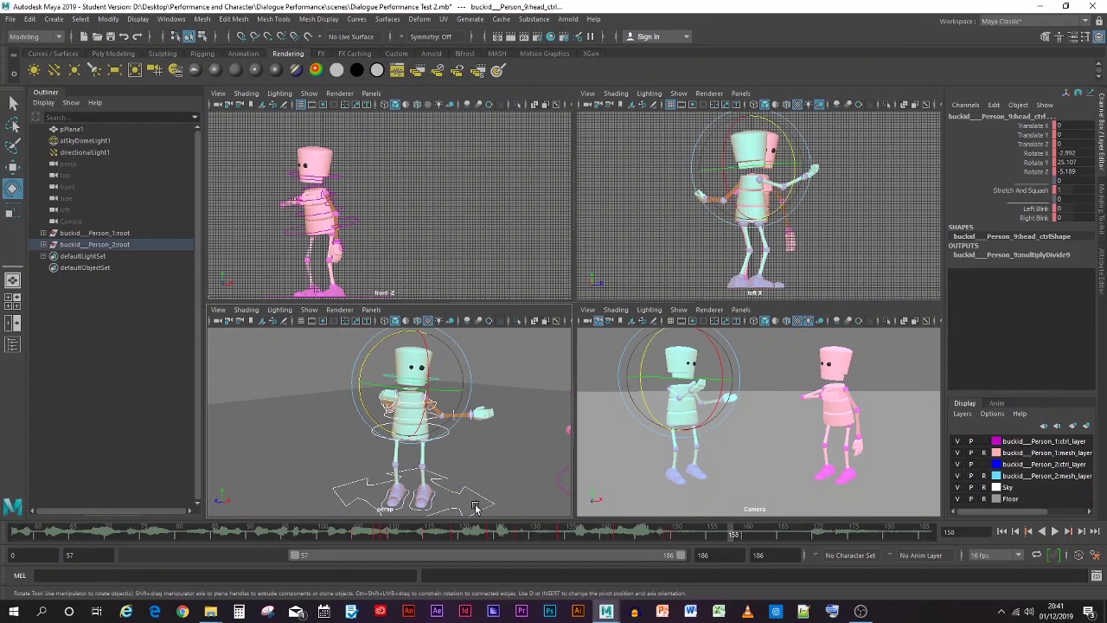
left_click(517, 495)
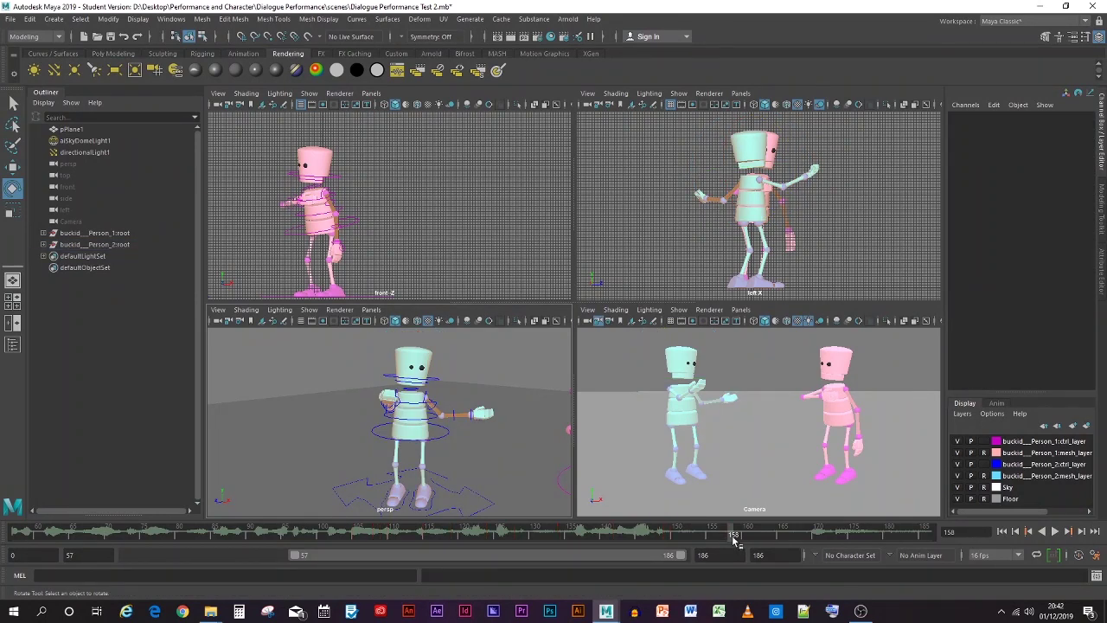
At frame 165, lower the left arm by rotating the left shoulder control to about -14.5, 22.9, -42.6 in X, Y, Z
left_click_drag(734, 537, 782, 538)
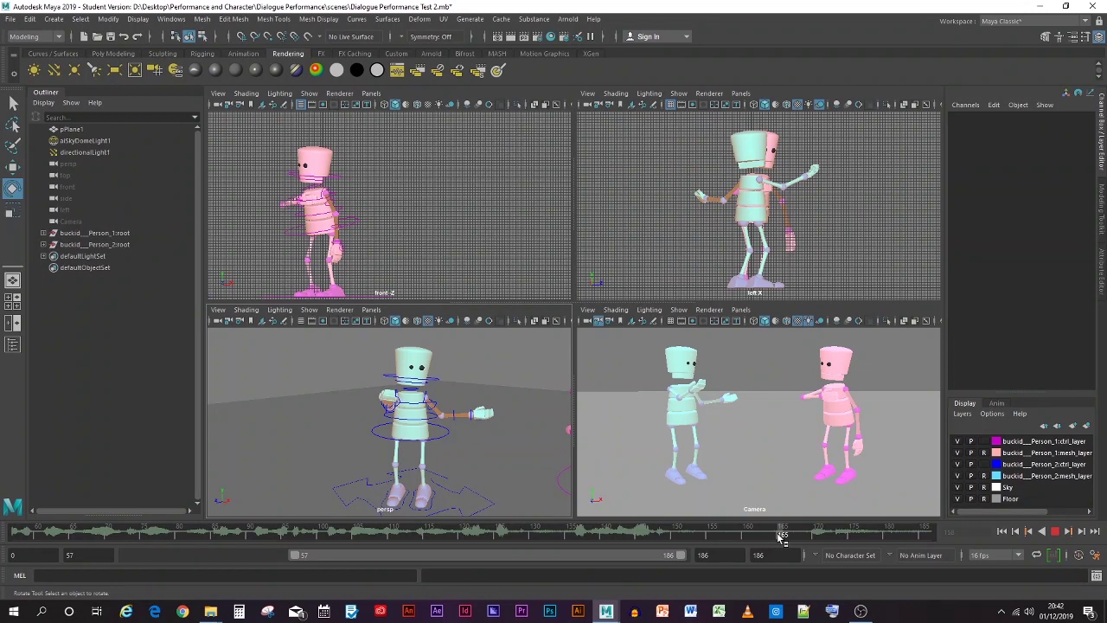
scroll(437, 410, "up", 3)
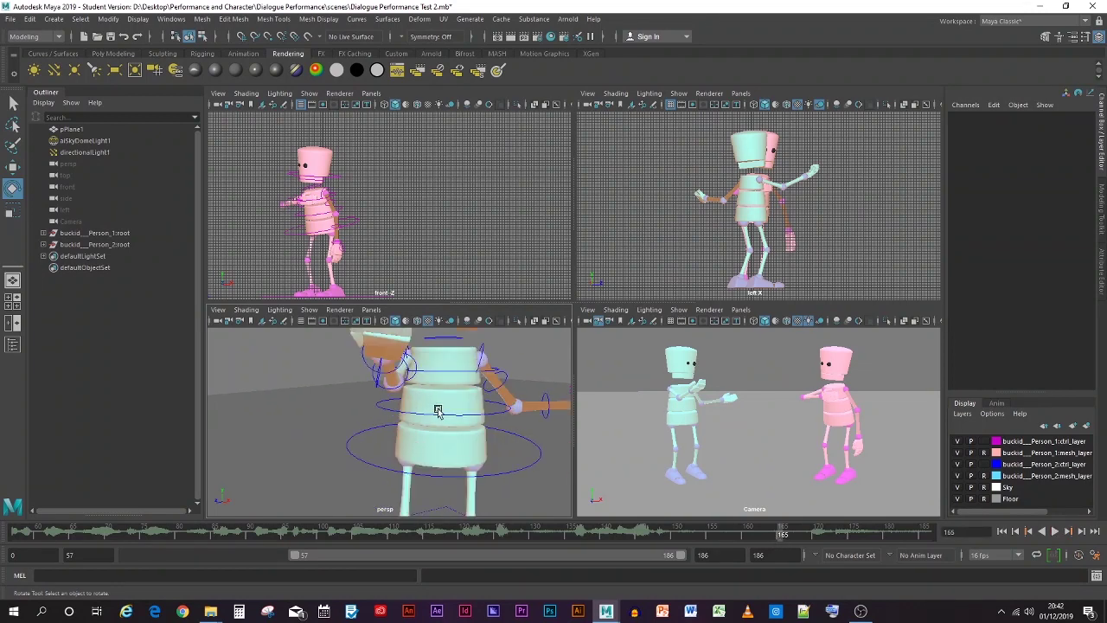
left_click_drag(463, 408, 395, 410, "alt")
left_click(422, 382)
left_click_drag(360, 374, 423, 389)
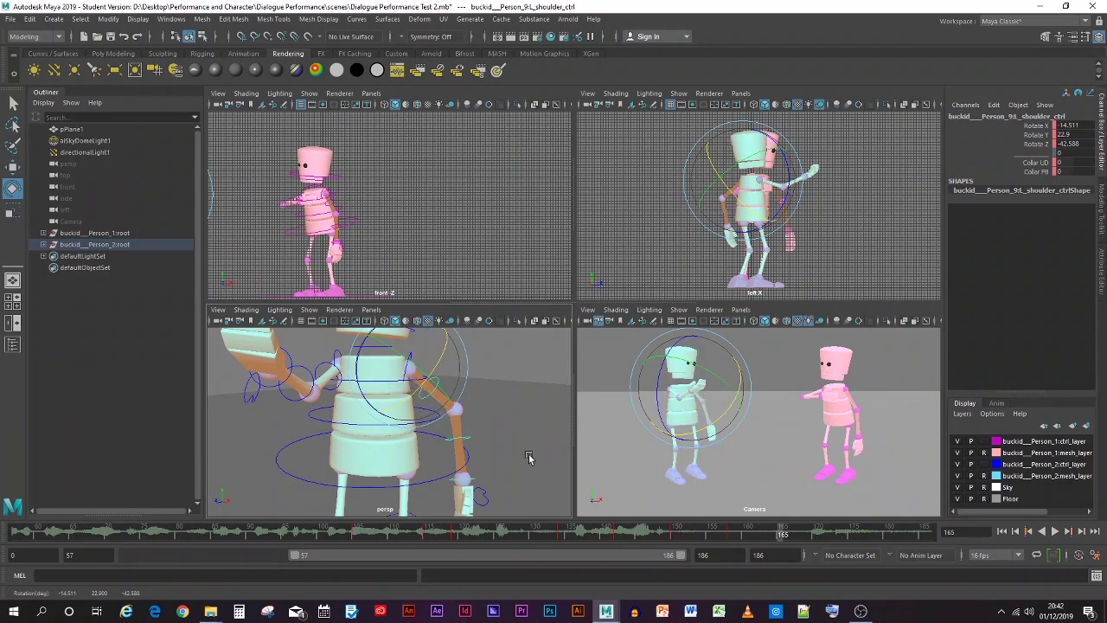
left_click(500, 454)
left_click(439, 392)
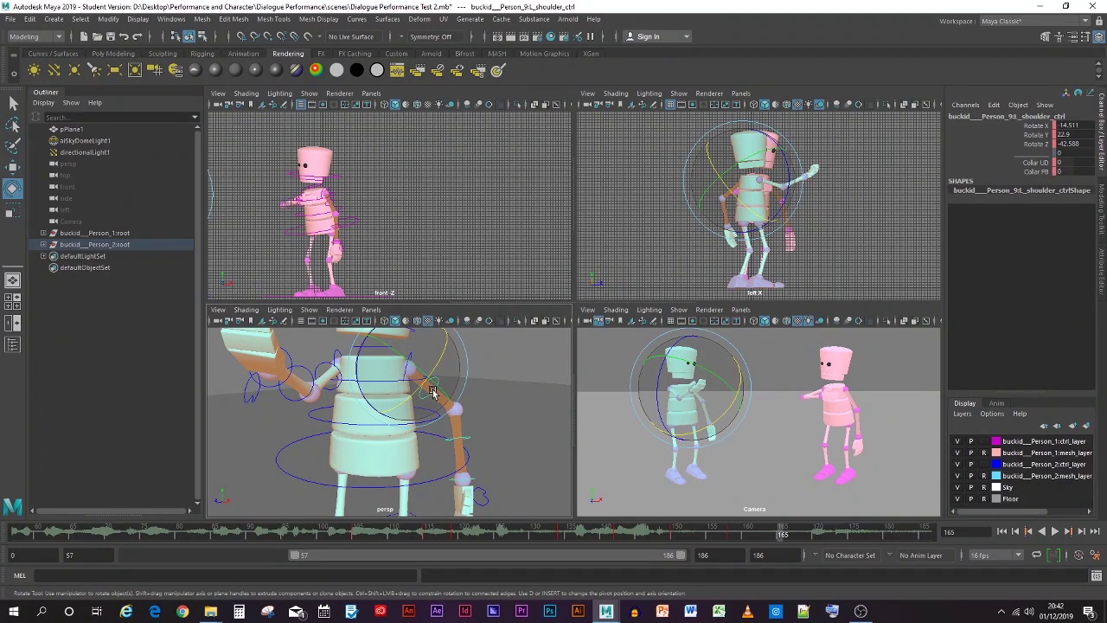
Rotate the left elbow control to about -204.7, -157.3, 113.7 in X, Y, Z at frame 165 and key it
left_click(464, 441)
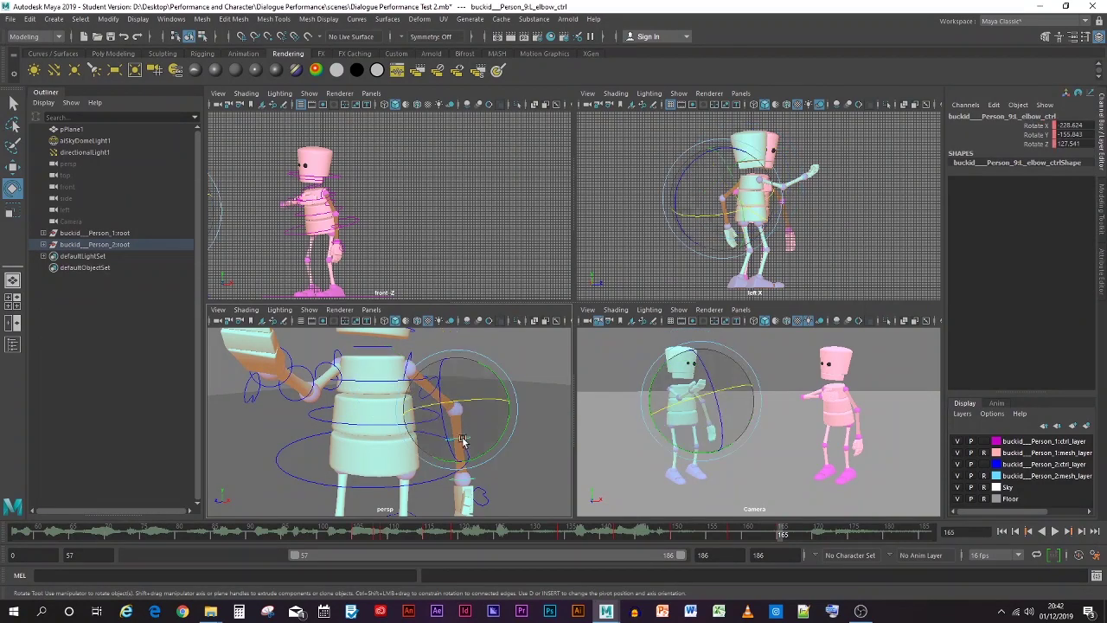
left_click_drag(426, 408, 416, 415)
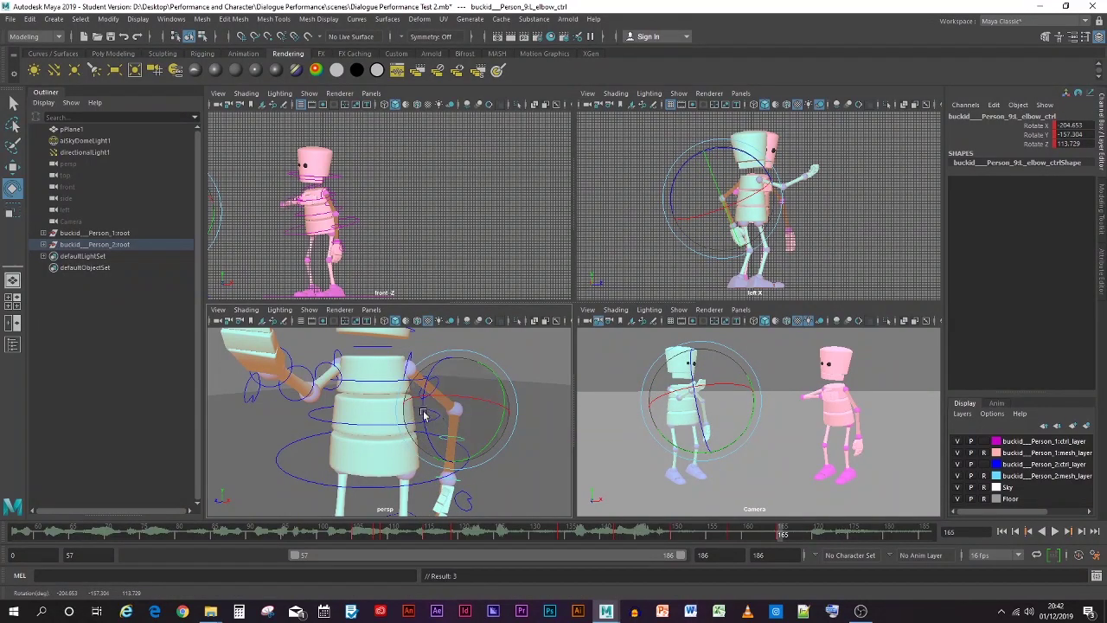
left_click(522, 460)
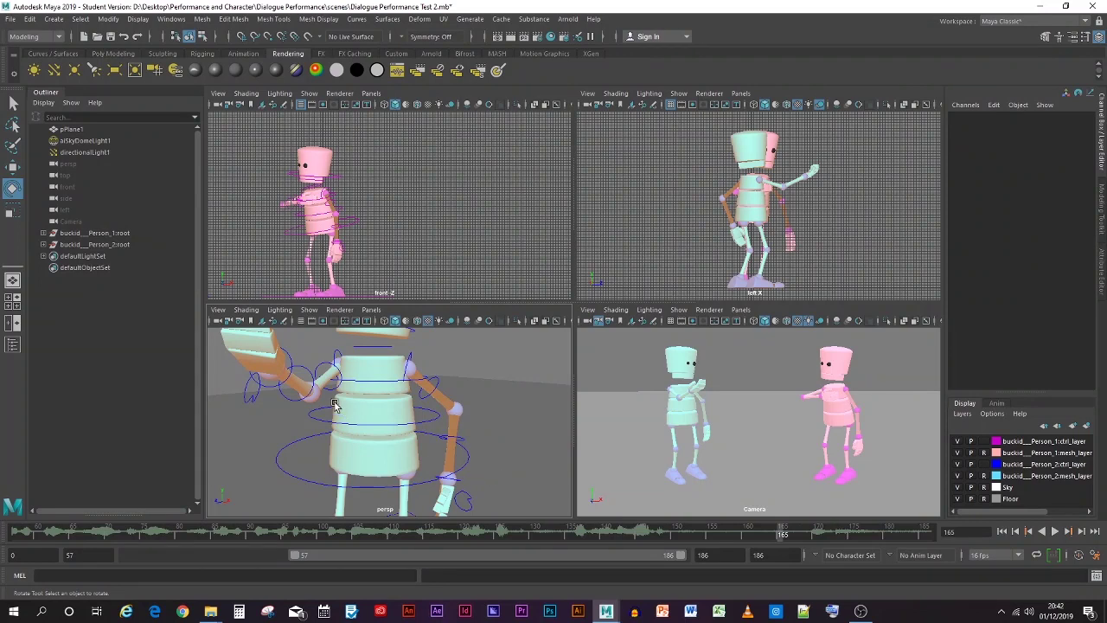
Lower the right arm at frame 165 by rotating the right shoulder control to about -28.5, -10.2, -55.9 and key it
left_click(334, 370)
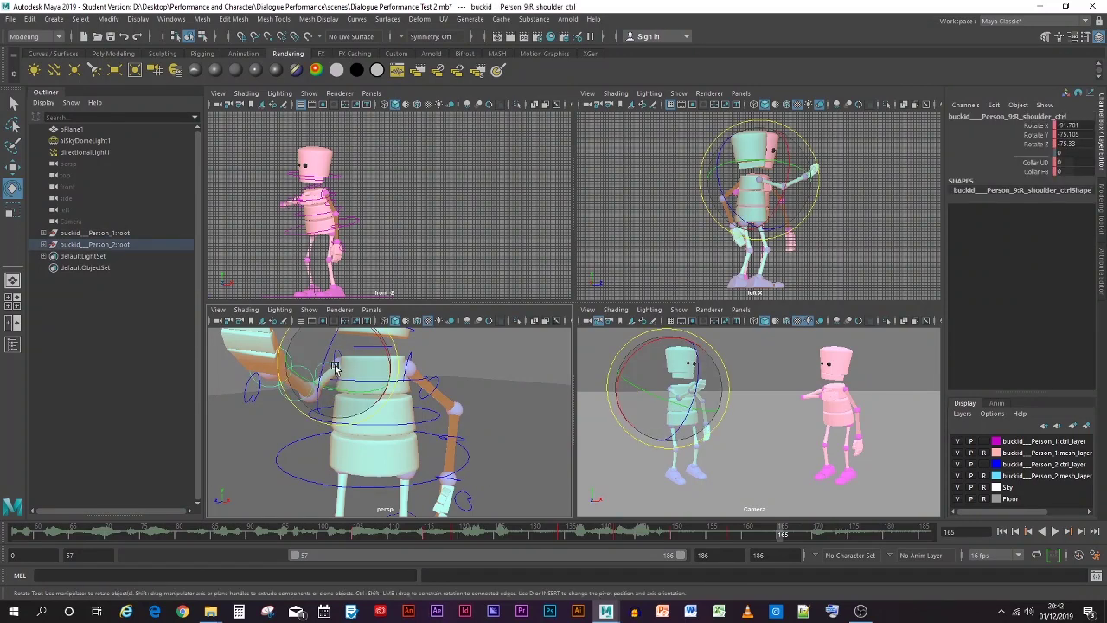
left_click_drag(334, 363, 336, 387)
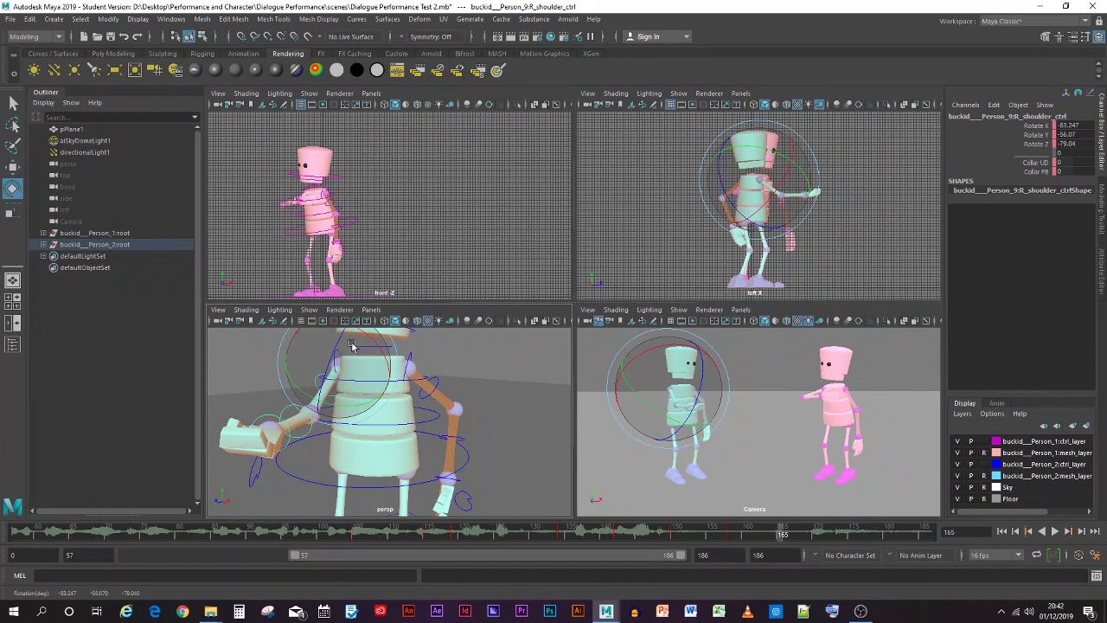
left_click_drag(371, 341, 363, 374)
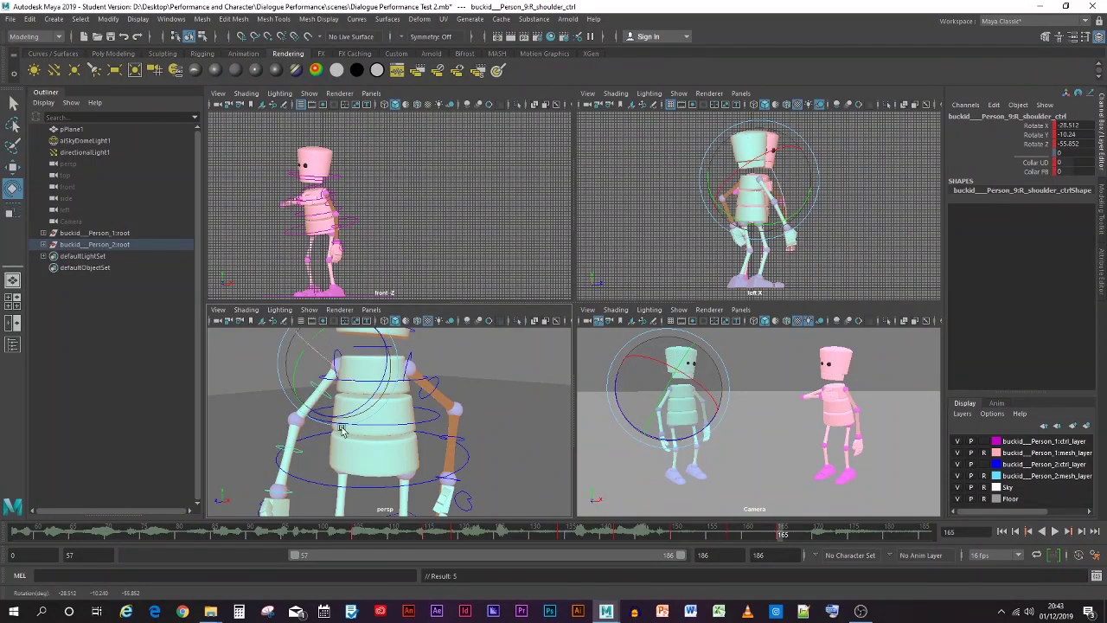
Rotate the right elbow control to about -46.0, 16.4, -35.1 in X, Y, Z at frame 165 and key it
left_click(280, 437)
left_click_drag(279, 435, 303, 415)
key("s")
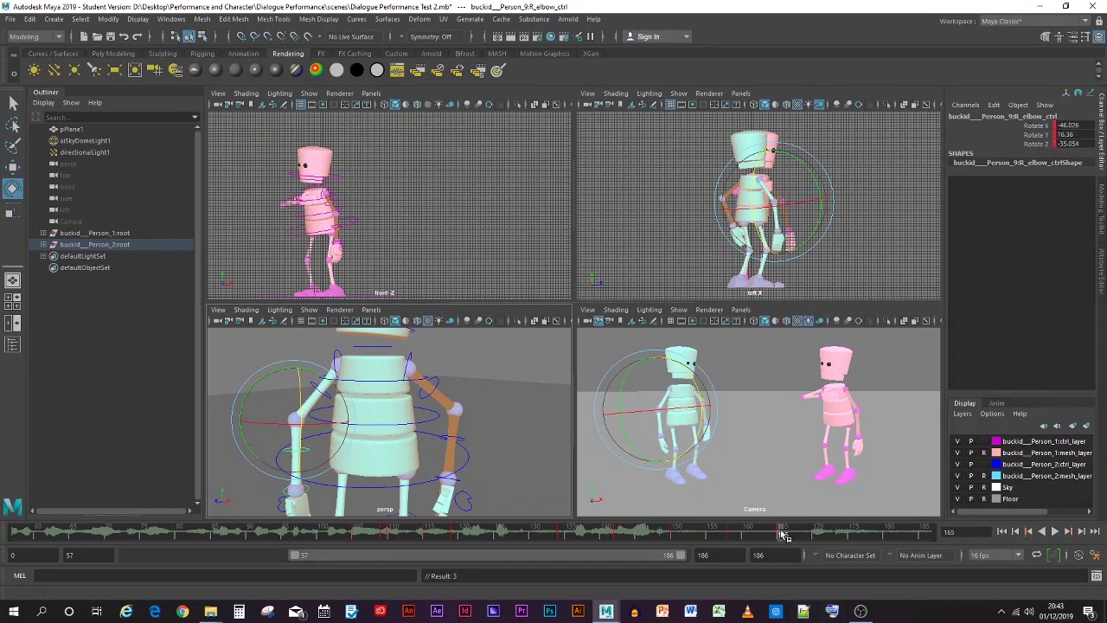
Review the arm-lowering movement from frame 150 to frame 166 in the camera view and bring both characters into view
left_click_drag(782, 535, 676, 536)
left_click(735, 485)
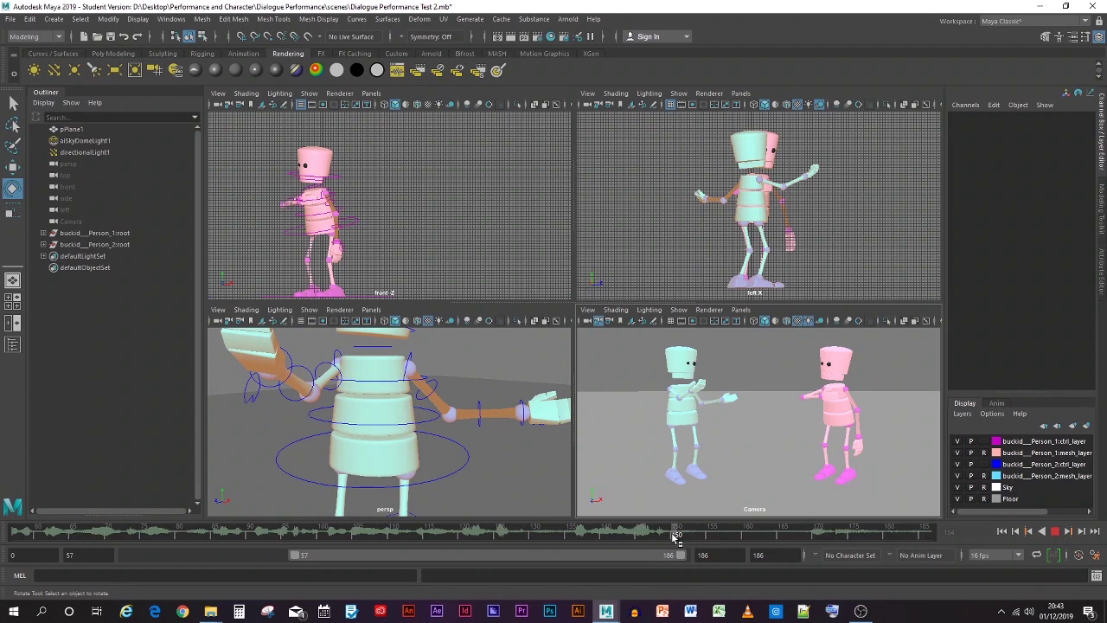
left_click_drag(675, 536, 789, 545)
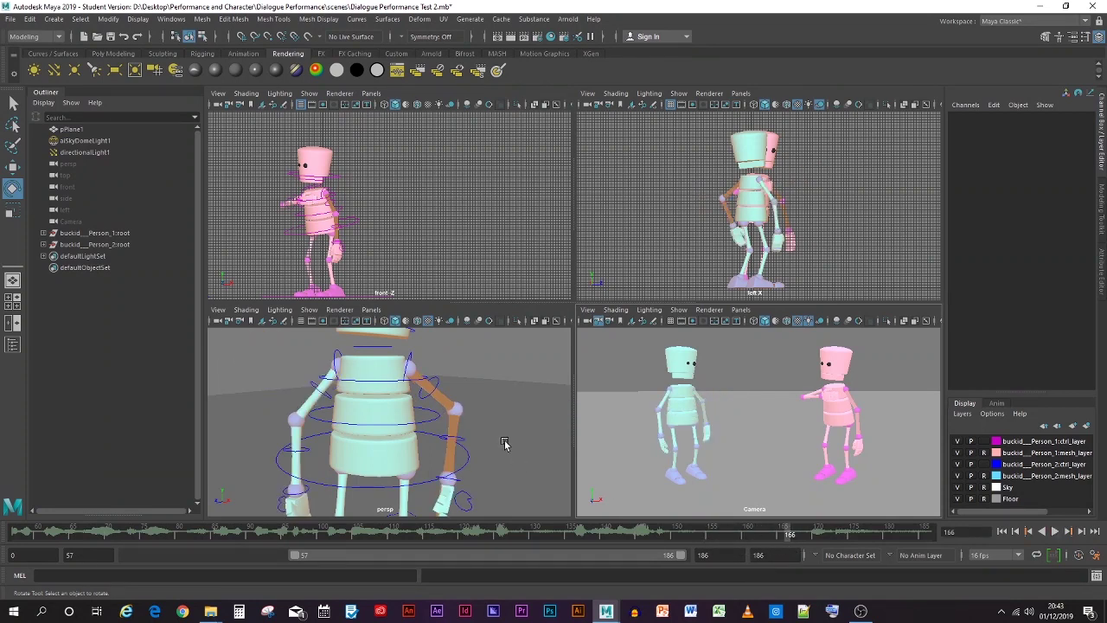
scroll(504, 443, "down", 5)
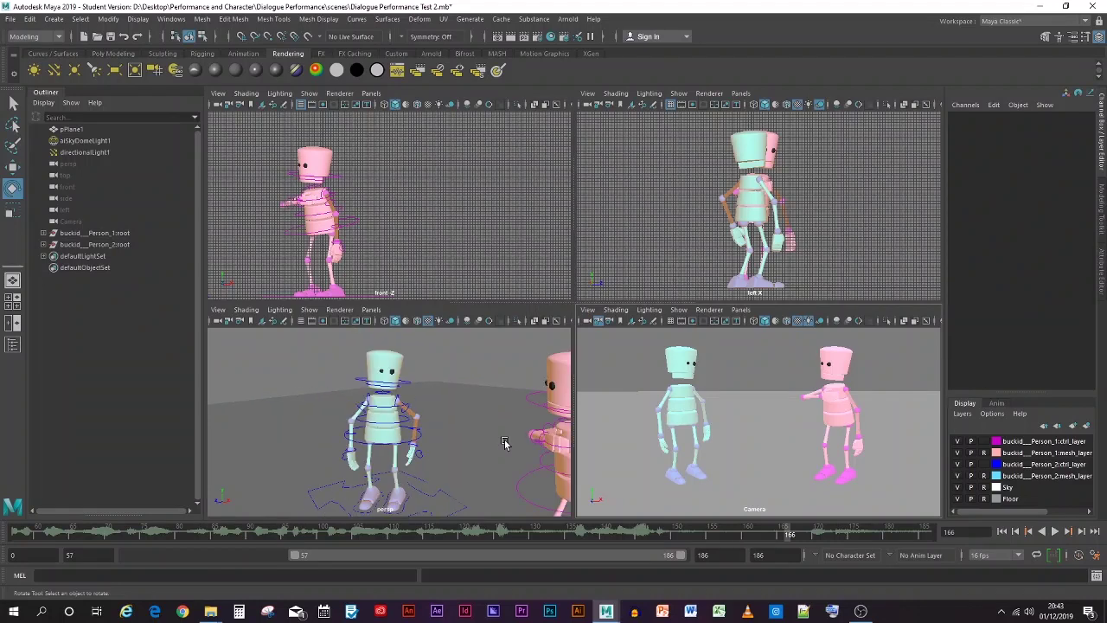
left_click_drag(471, 436, 398, 424, "alt")
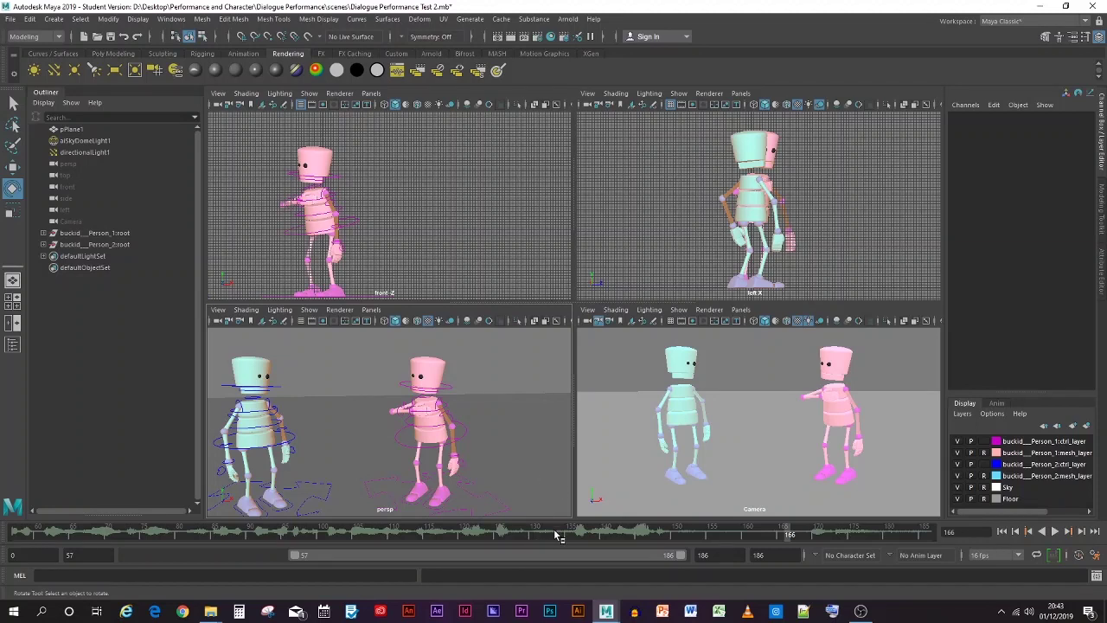
Find the pink character's cue in the audio, key its right shoulder control at frame 124, and go to frame 132
left_click_drag(558, 535, 478, 531)
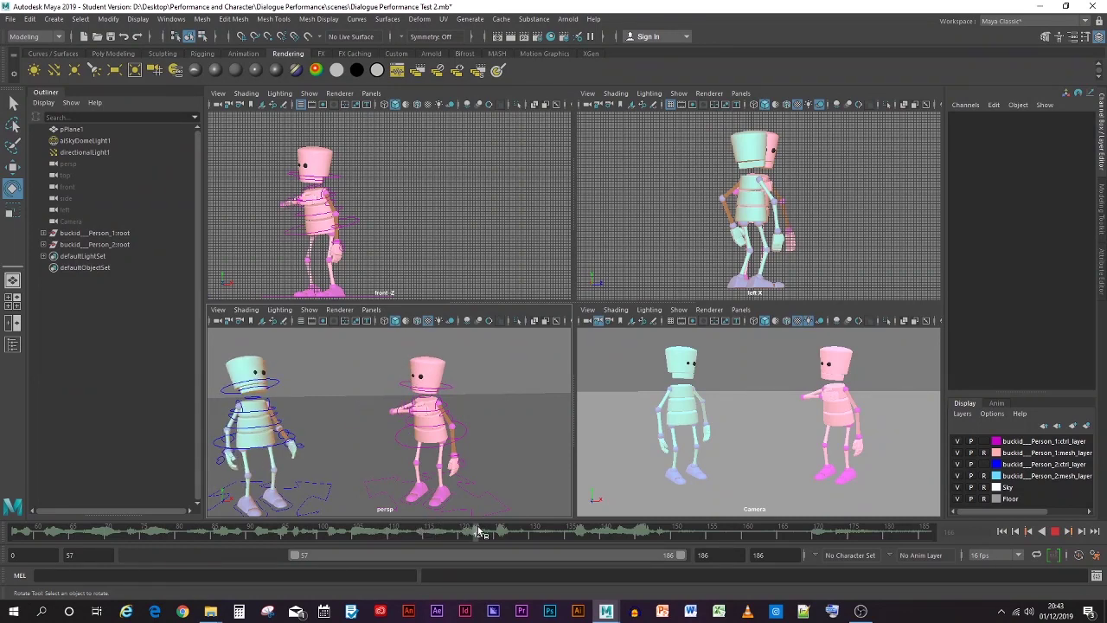
left_click_drag(478, 531, 517, 531)
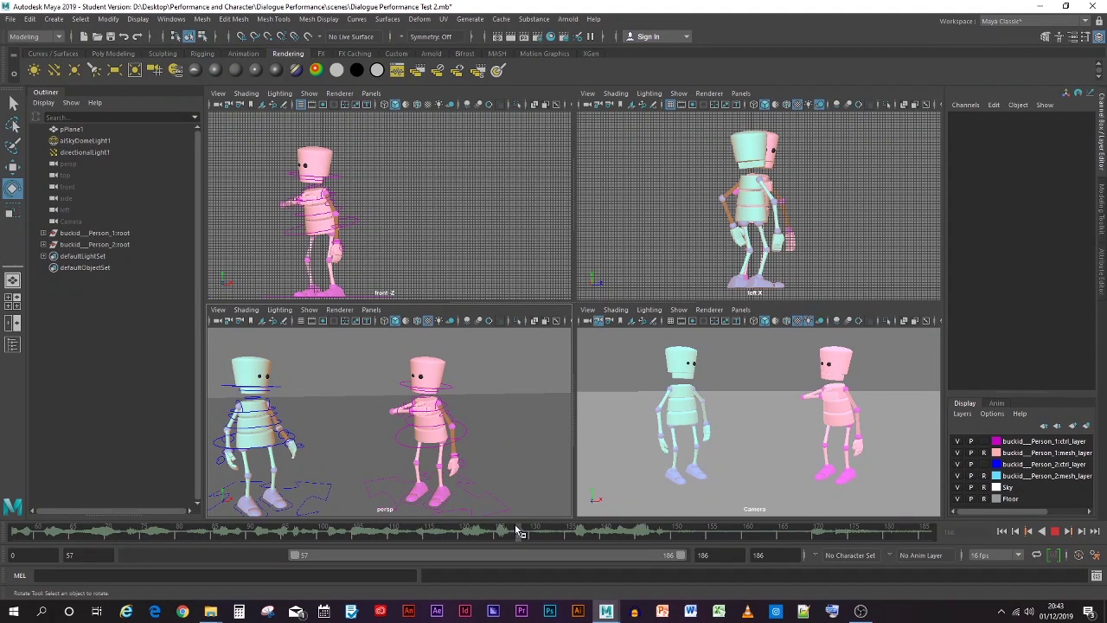
left_click_drag(517, 531, 520, 531)
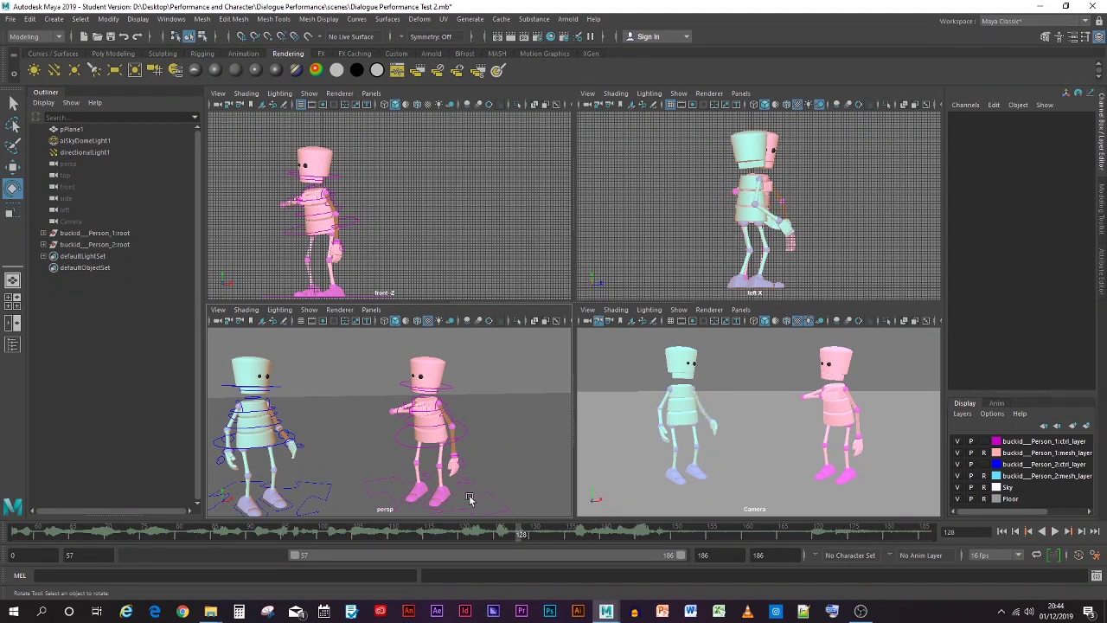
scroll(403, 430, "up", 5)
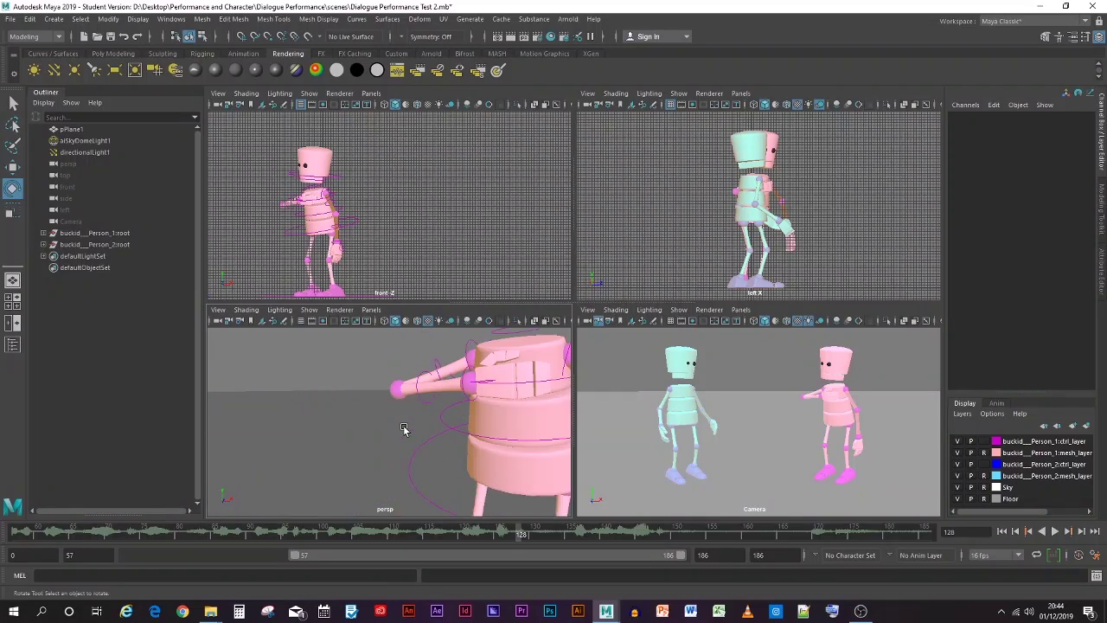
left_click(438, 367)
mouse_move(499, 534)
left_mouse_down()
mouse_move(420, 533)
mouse_move(486, 534)
left_mouse_up()
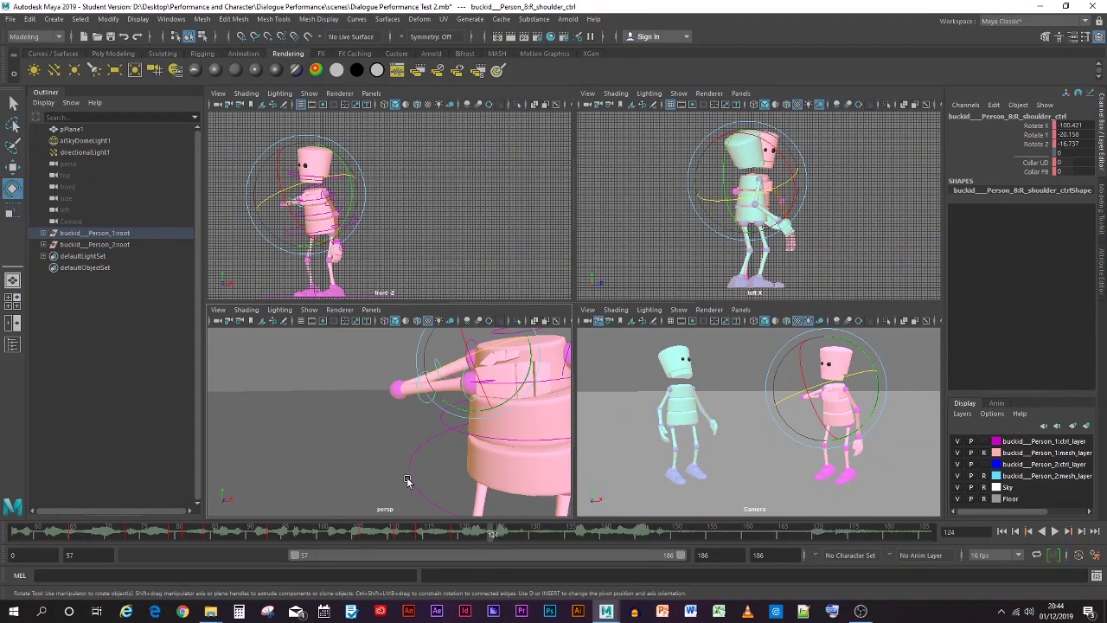
left_click(347, 418)
left_click(435, 370)
key("alt+v")
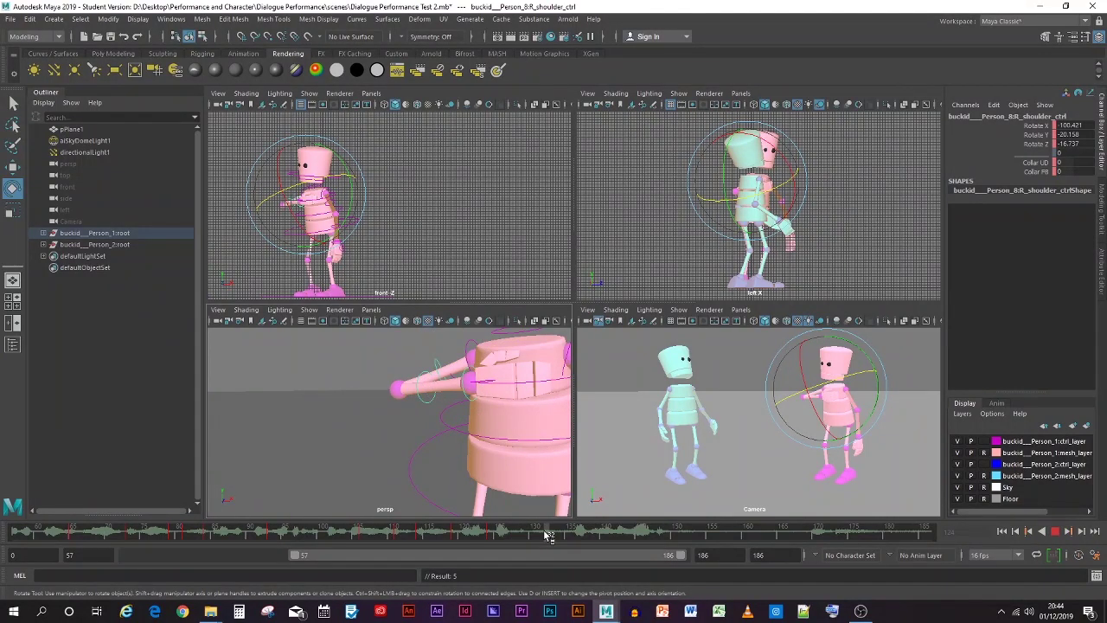
key("alt+v")
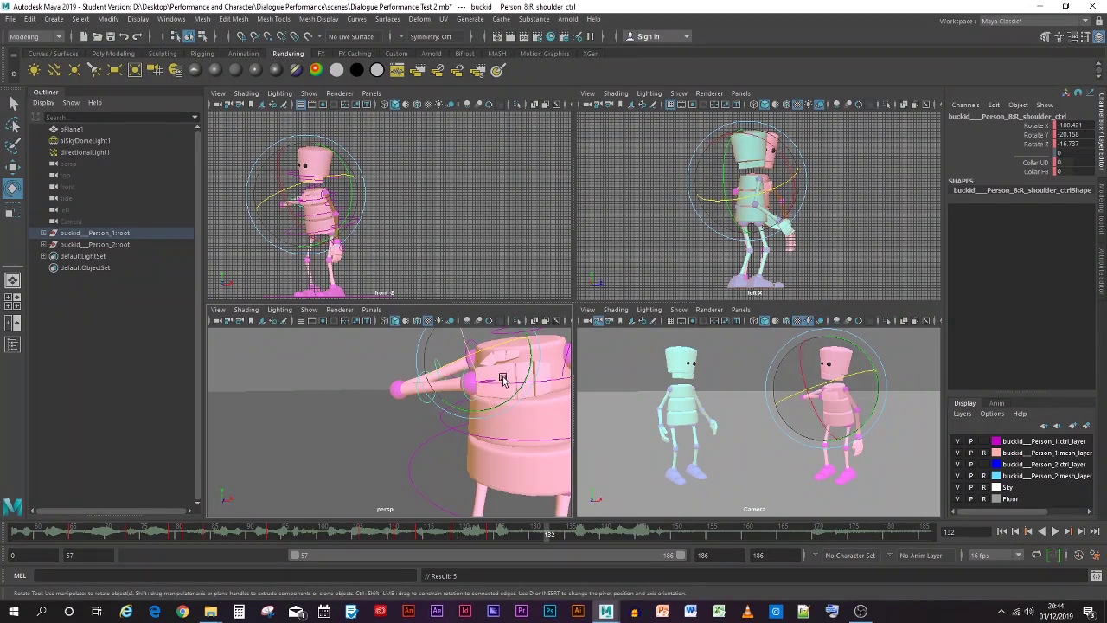
Pose the pink character's right arm at frame 132: rotate the shoulder to about -69.1, 51.2, 22.0 and the elbow to about 258.1, -224.3, -261.3
left_click_drag(502, 378, 415, 406)
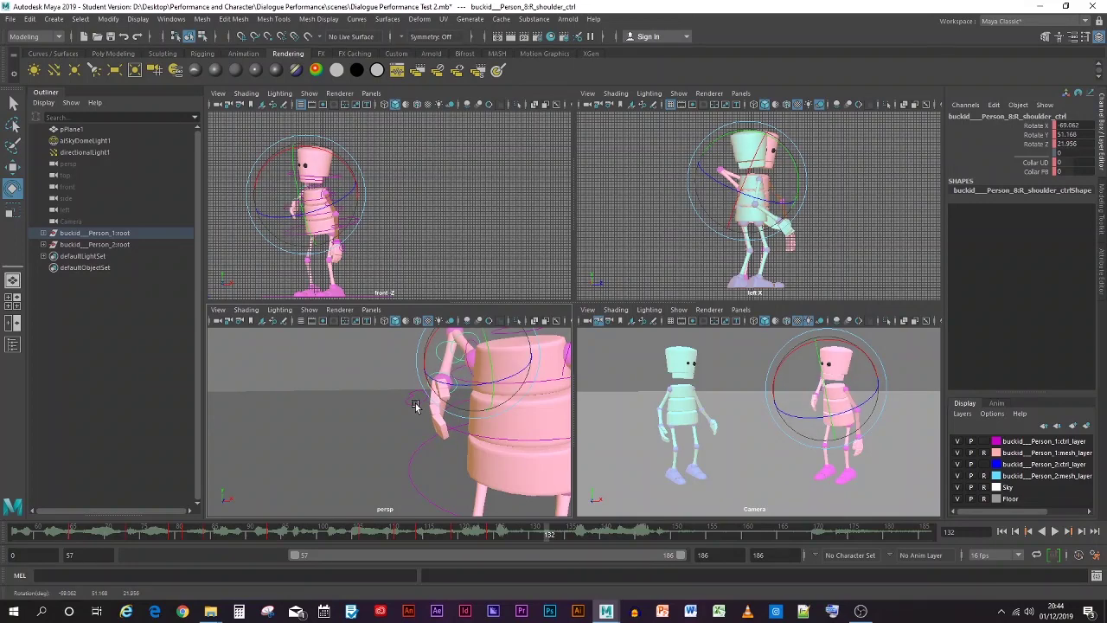
left_click(341, 408)
left_click(419, 353)
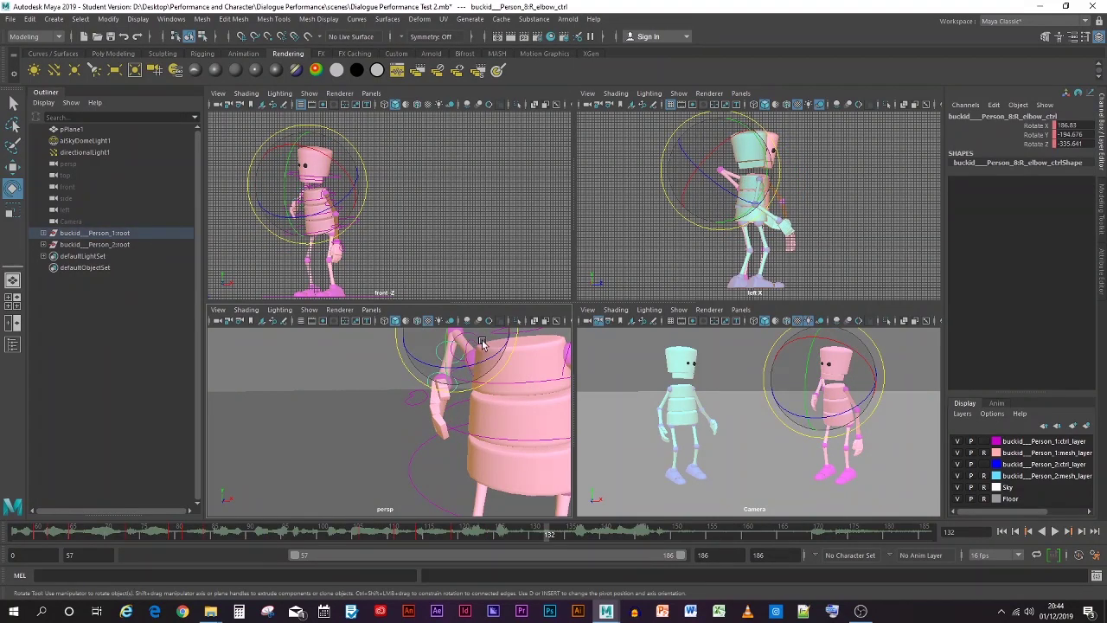
left_click_drag(482, 344, 387, 419)
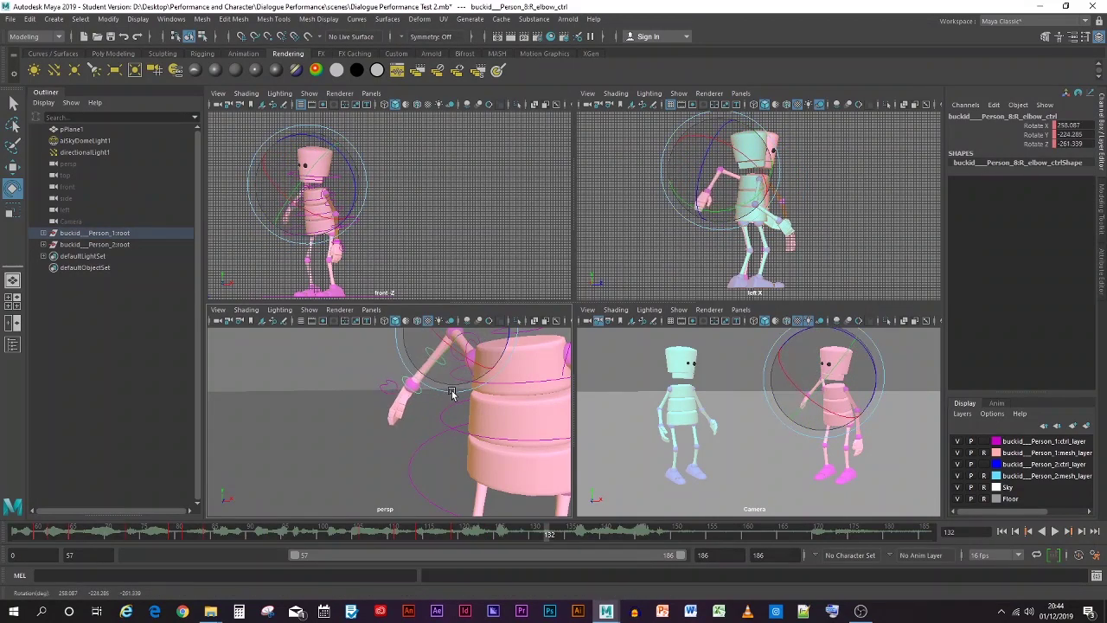
Lower the right arm to the body's side at frame 132, keying the shoulder and rotating the elbow to about 324.1, -226.3, -205.7
left_click(387, 419)
left_click(464, 344)
left_click_drag(459, 367, 437, 339)
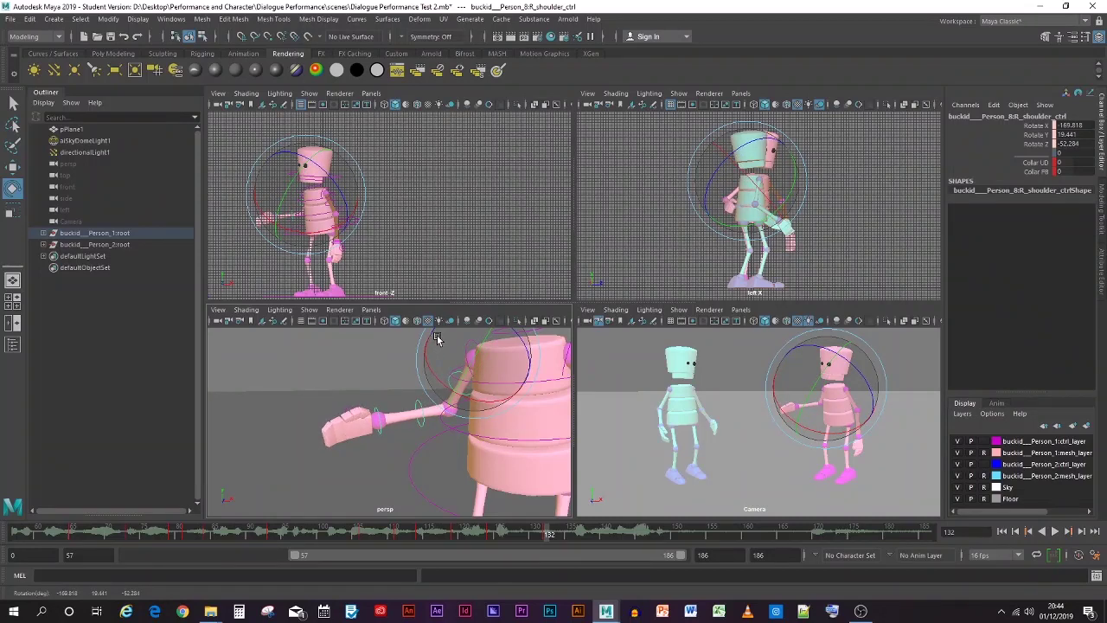
left_click_drag(467, 391, 432, 430)
key("s")
left_click(437, 415)
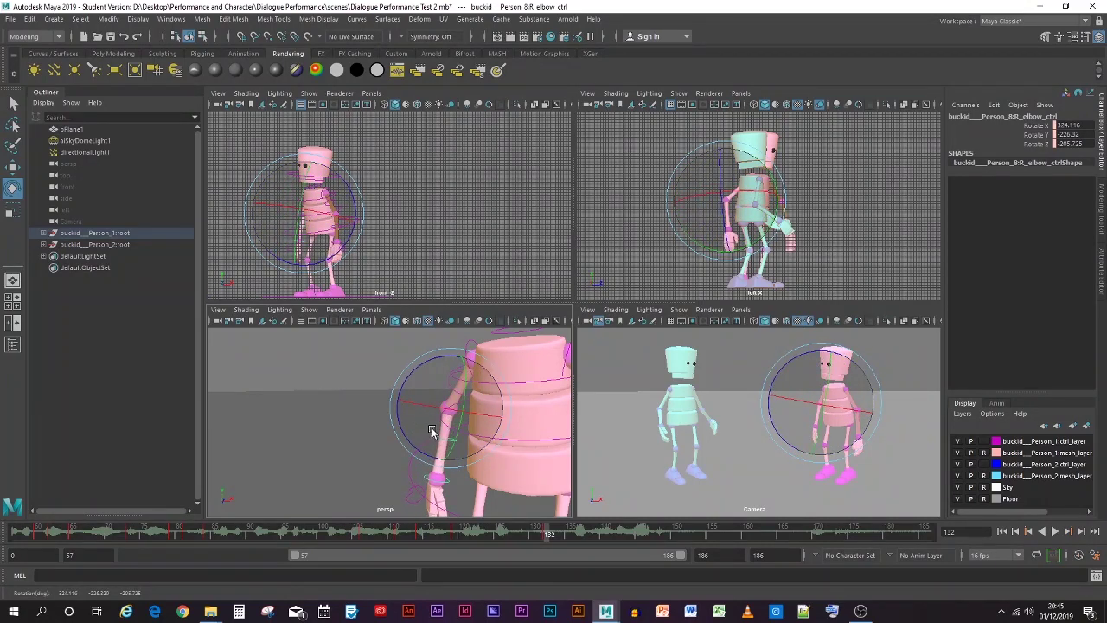
Copy the right elbow control's key from frame 119 and paste it at frame 124 to hold the arm pose
left_click_drag(511, 531, 457, 538)
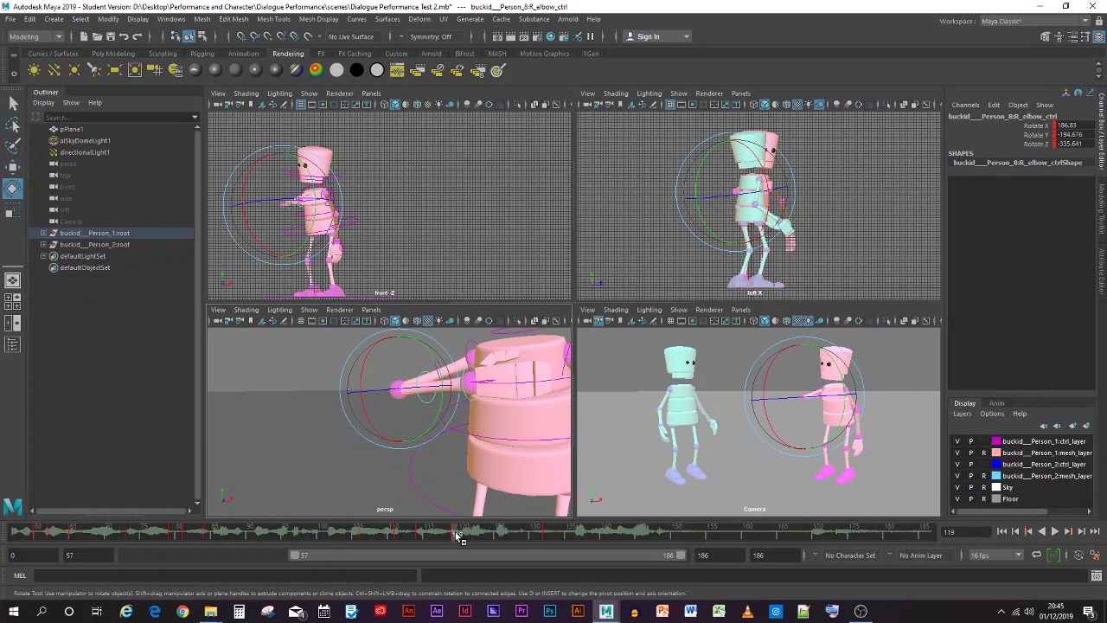
right_click(458, 536)
left_click(488, 355)
left_click(462, 357)
left_click(437, 364)
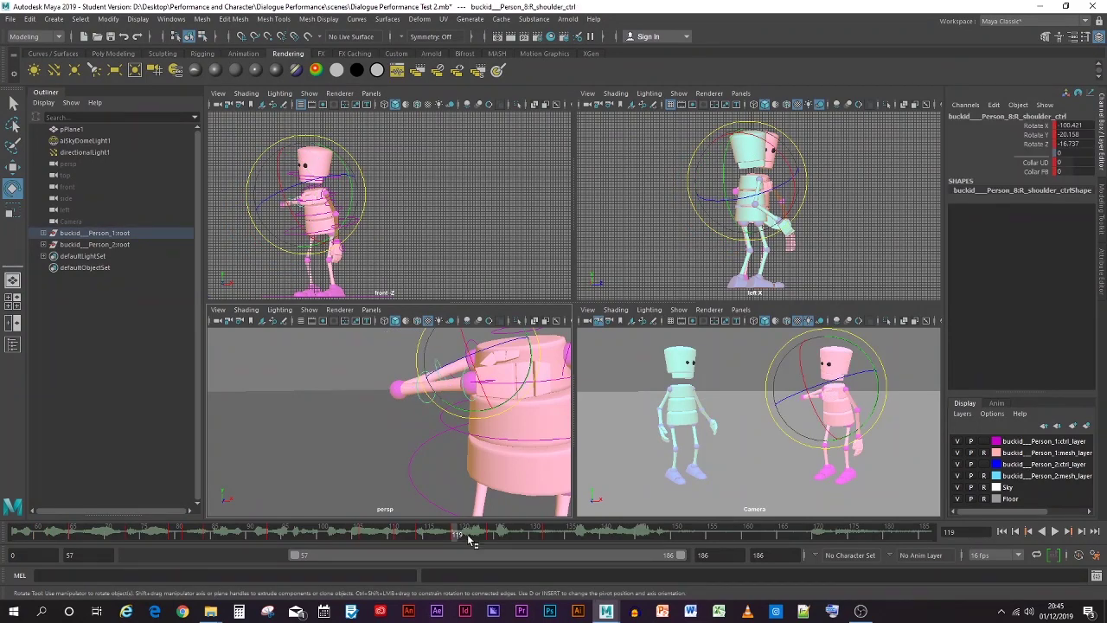
left_click_drag(471, 540, 492, 540)
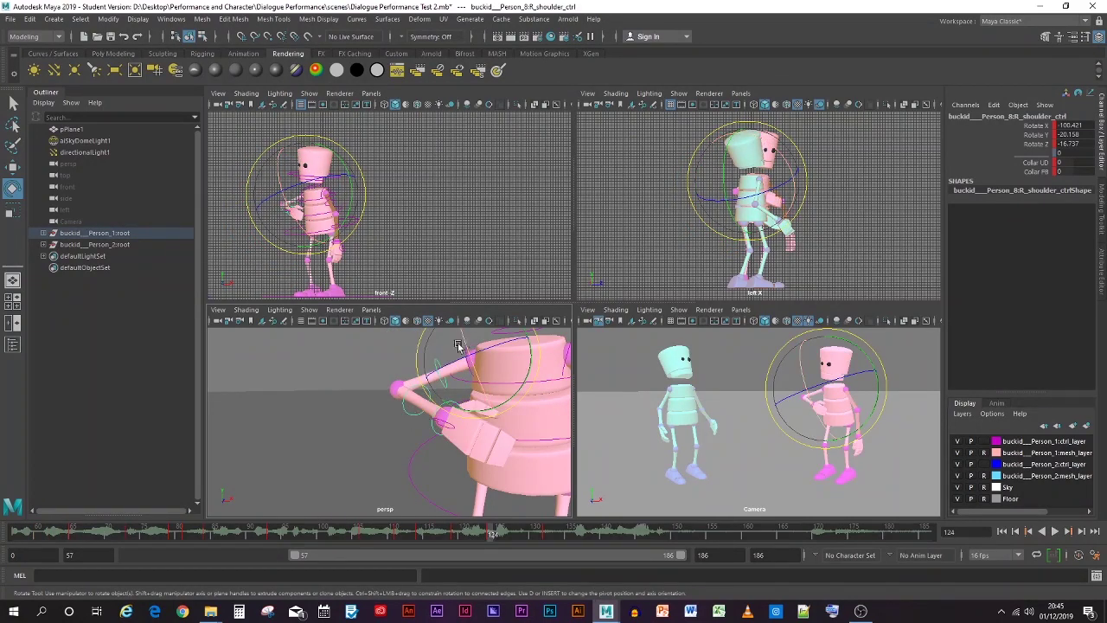
left_click(408, 400)
right_click(490, 529)
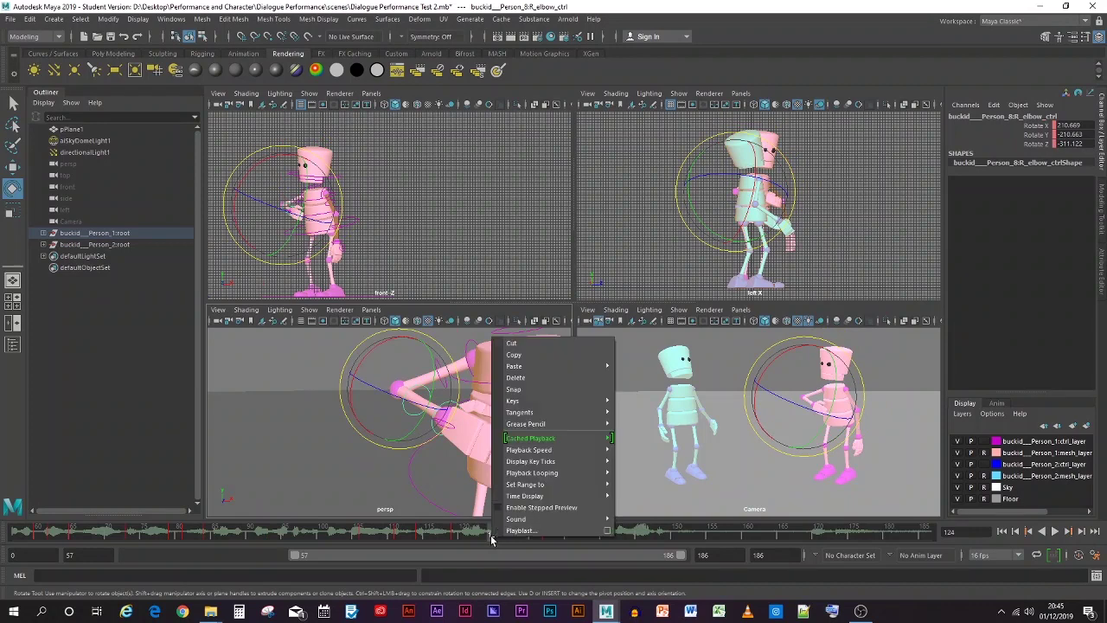
mouse_move(558, 368)
left_click(627, 373)
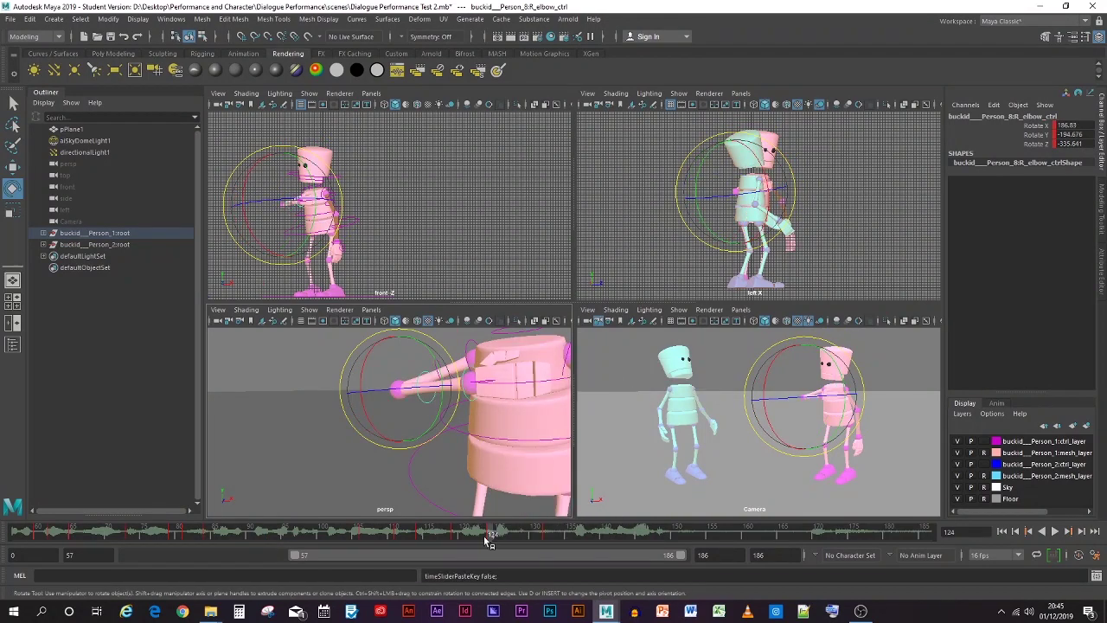
mouse_move(489, 536)
left_mouse_down()
mouse_move(451, 532)
mouse_move(494, 531)
left_mouse_up()
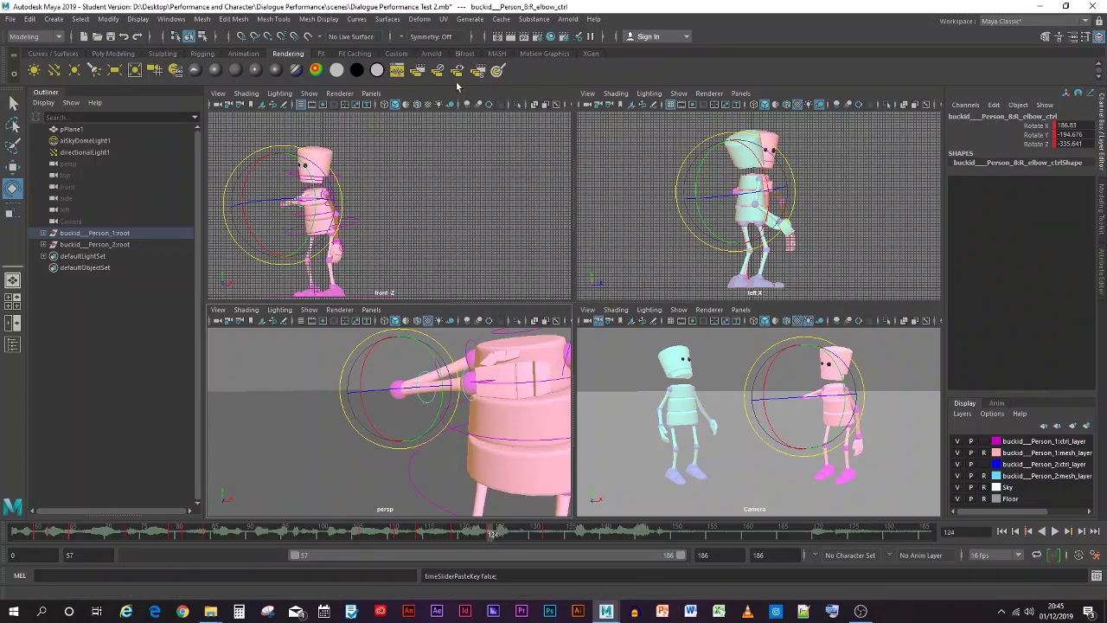
Flatten the tangents of the right elbow's rotation keys at frames 119 and 124 in the Graph Editor, closing the editor when done
left_click(171, 19)
mouse_move(219, 84)
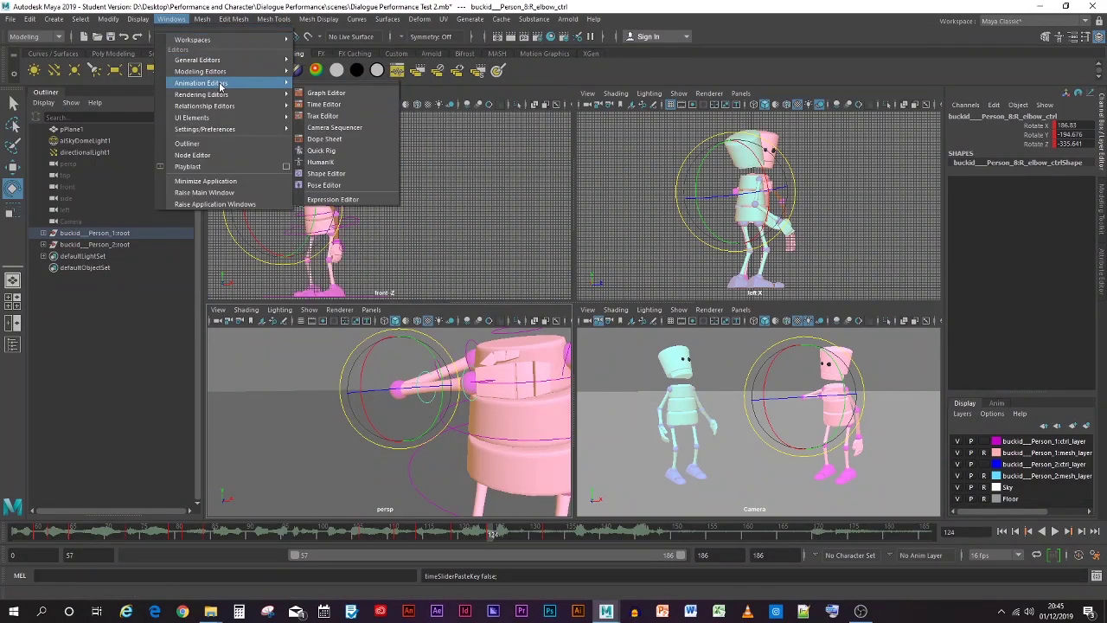
left_click(326, 92)
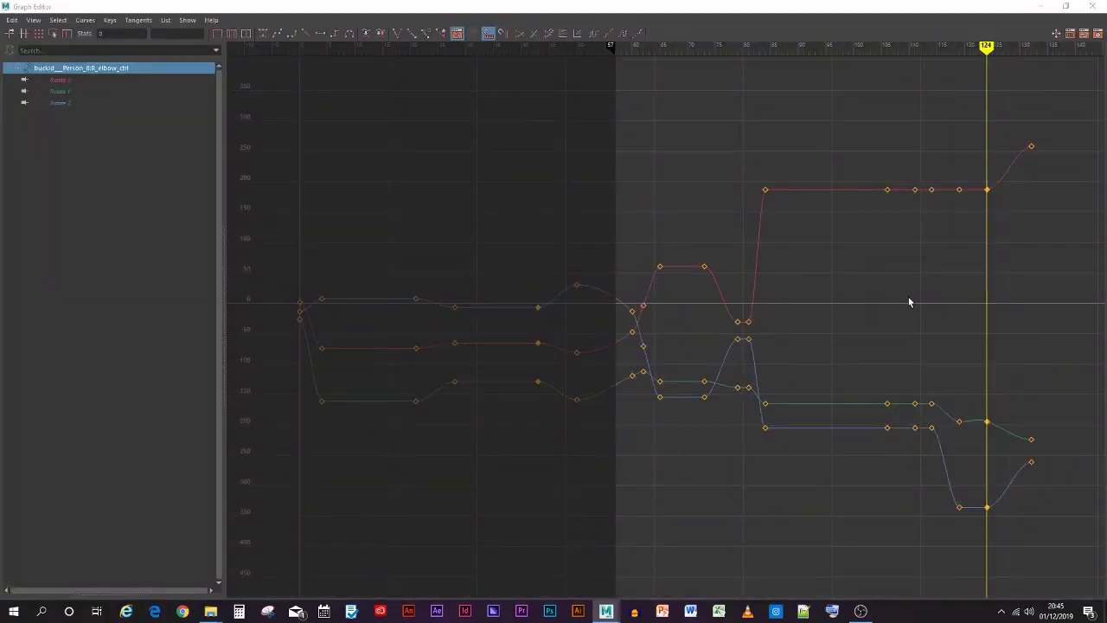
left_click_drag(951, 174, 997, 525)
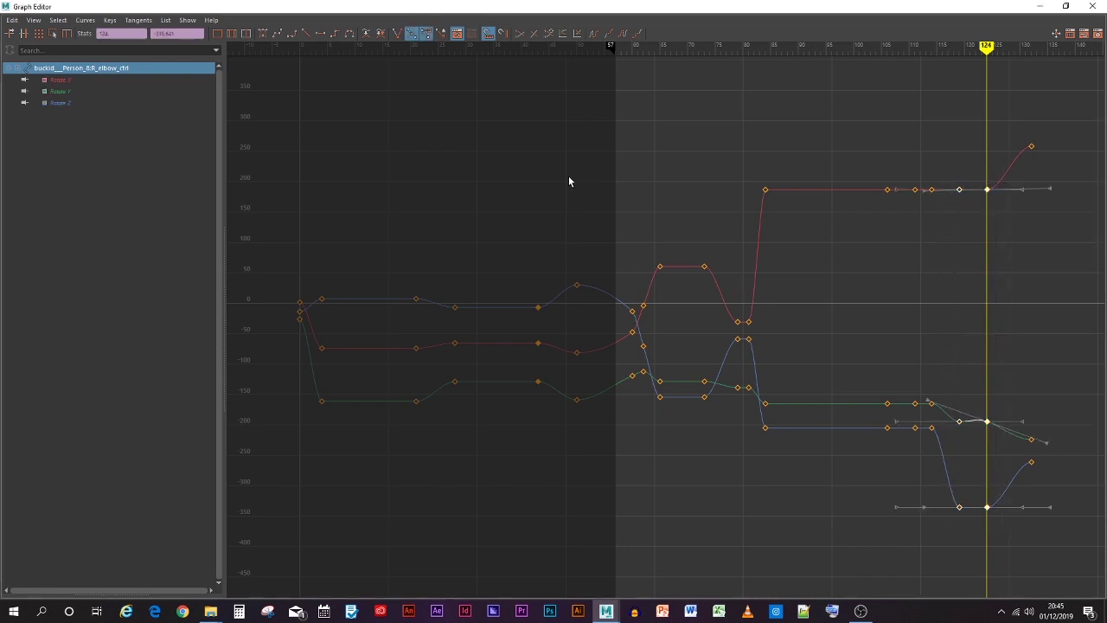
left_click(320, 34)
left_click(731, 105)
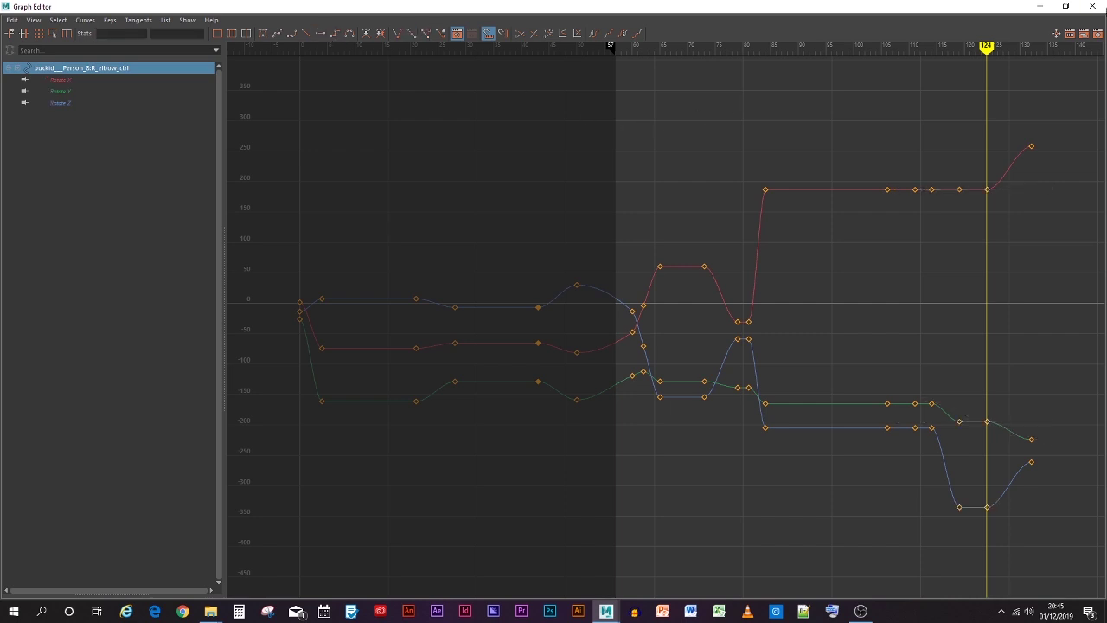
left_click(1100, 6)
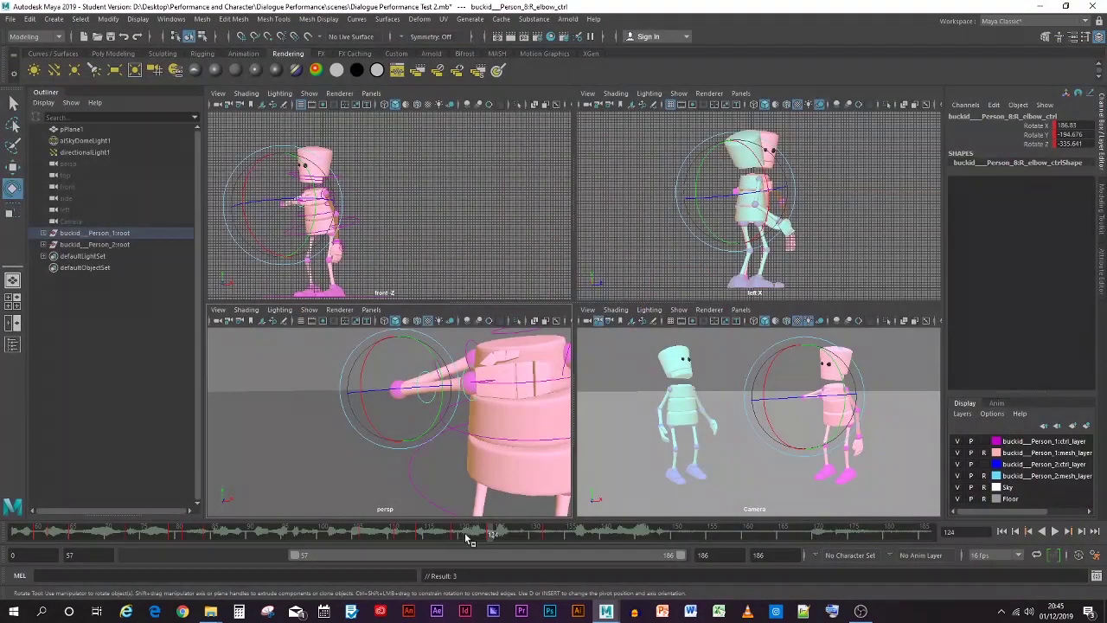
Rotate the right elbow control at frame 132 to about 298.4, -217.3, -202.8, key it and check the arm movement
left_click_drag(489, 535, 550, 533)
key("Escape")
left_click_drag(434, 409, 422, 443)
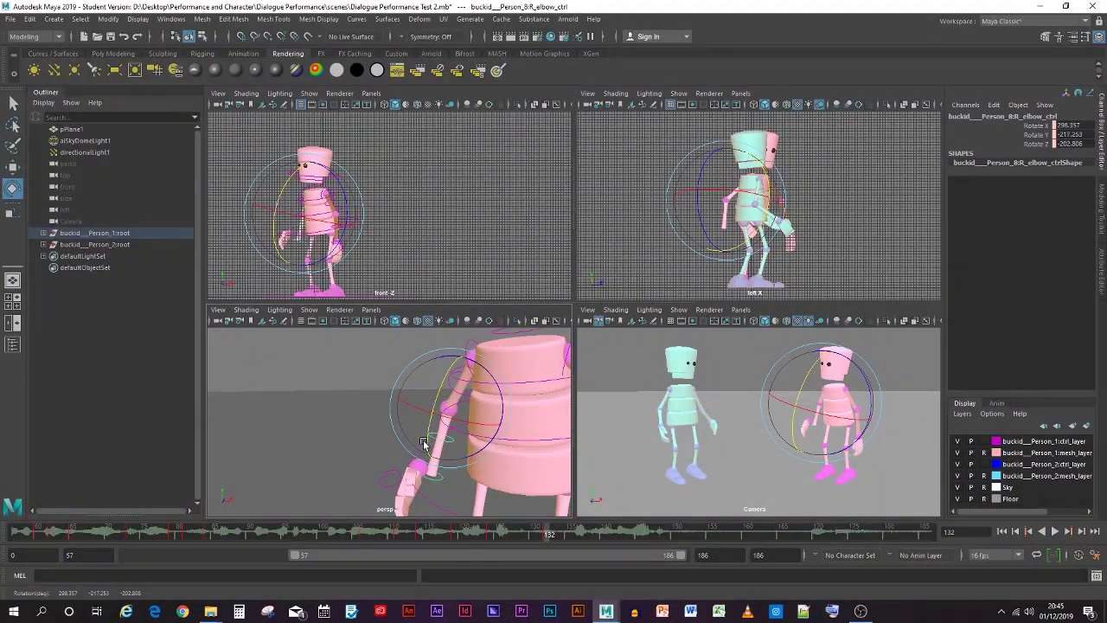
key("alt+v")
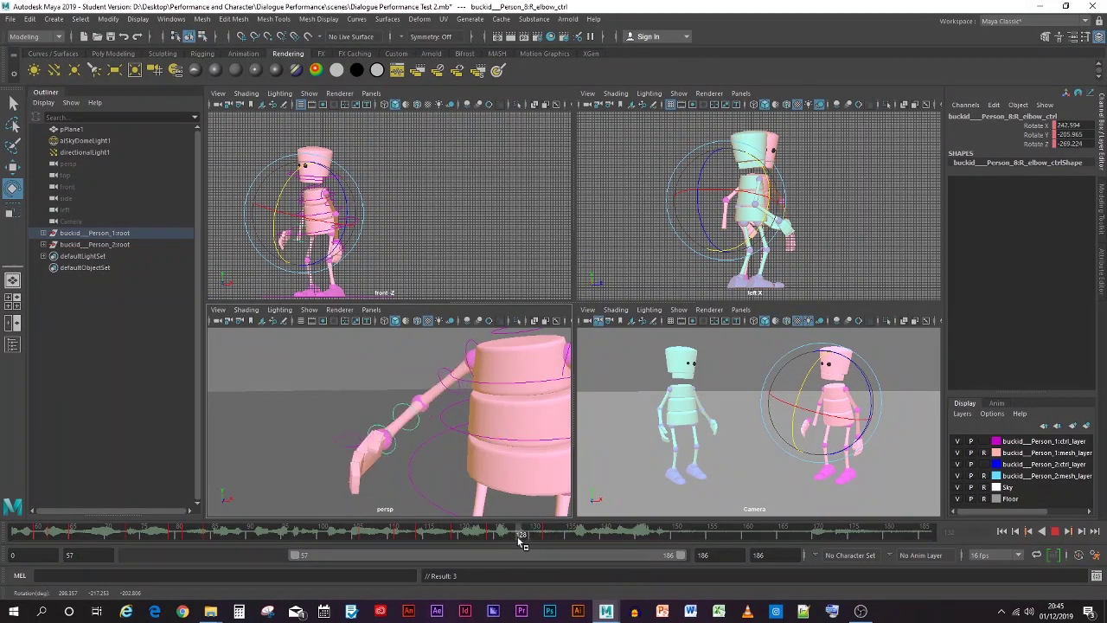
key("alt+v")
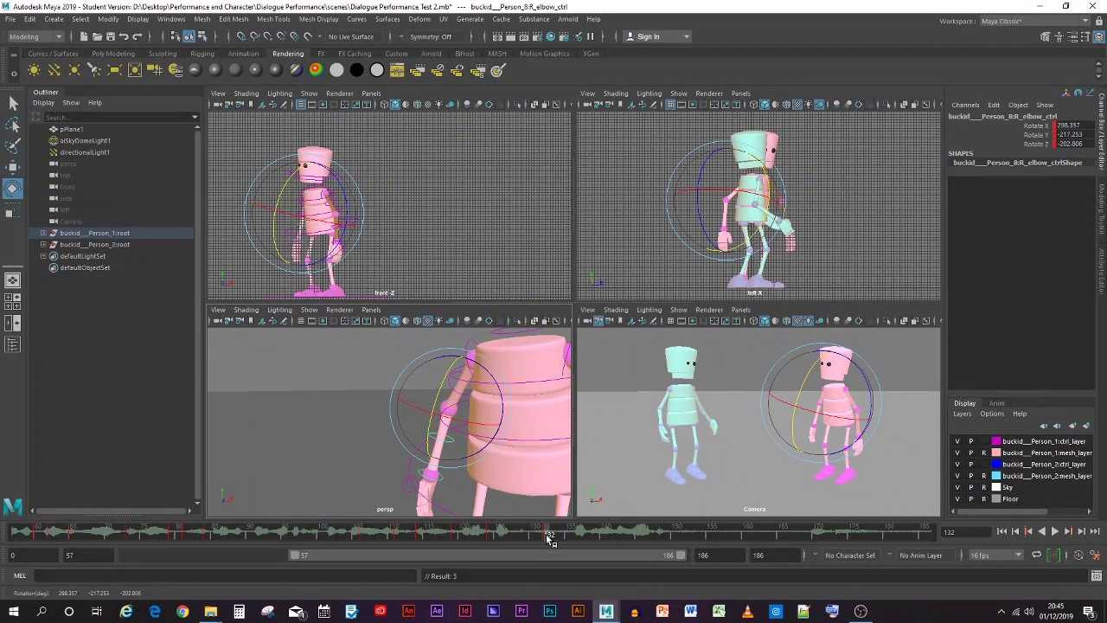
Turn the pink character's pelvis control at frame 132 to about -0.1, -8.2, 2.5 and key it
left_click(441, 508)
left_click_drag(468, 480, 508, 462)
key("s")
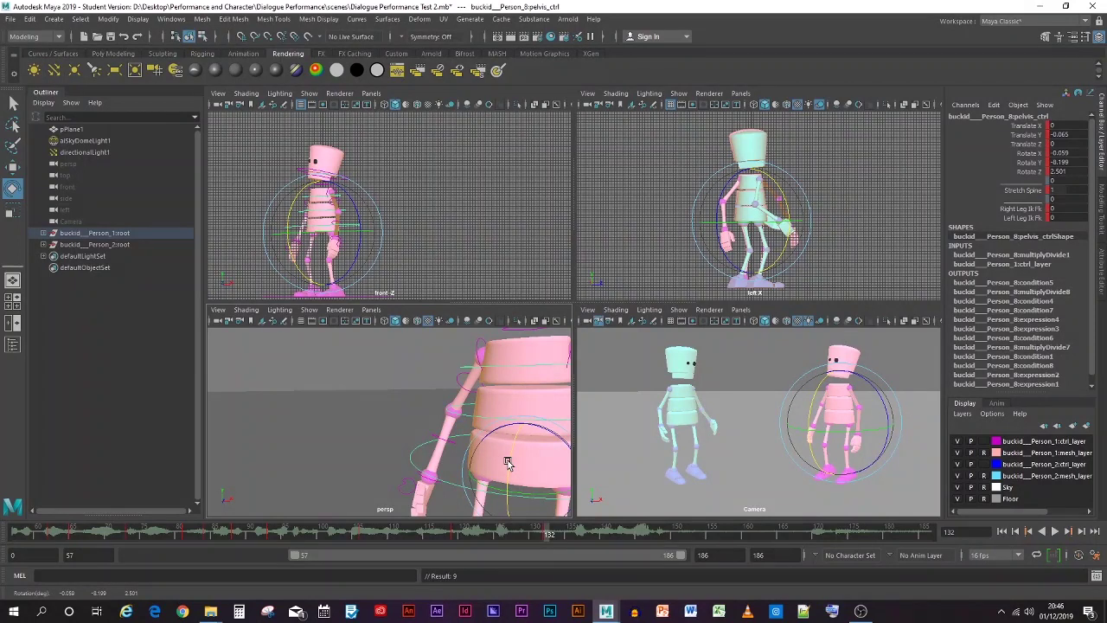
key("f")
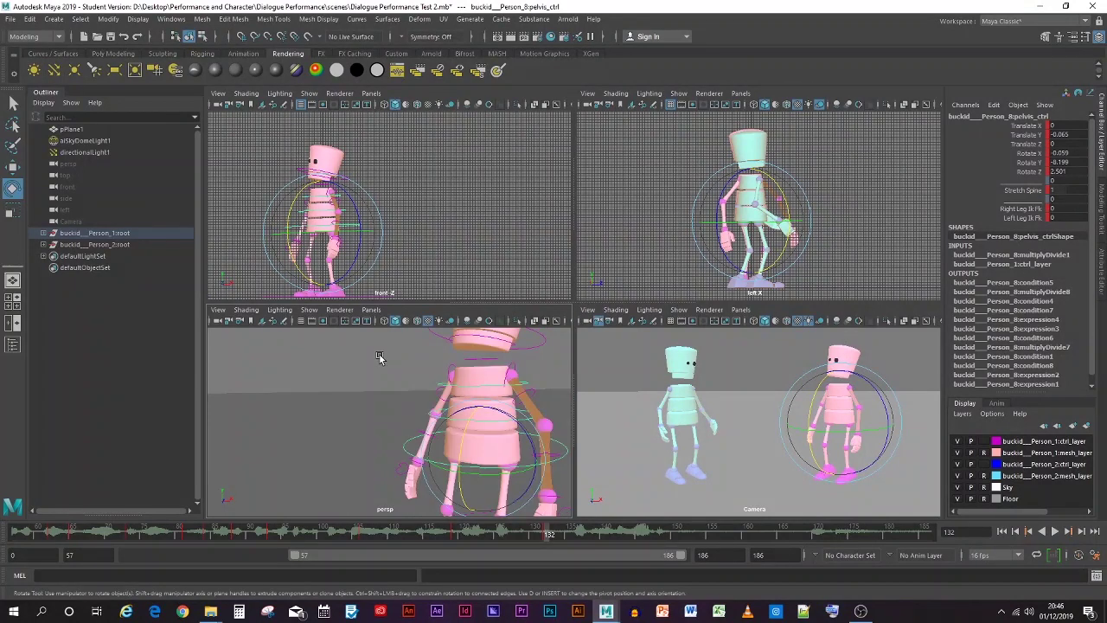
Rotate the pink character's head control at frame 132 to about 4.5, -8.0, -5.4, key it and play back the turn from frame 119
left_click(550, 344)
left_click_drag(454, 354, 454, 373)
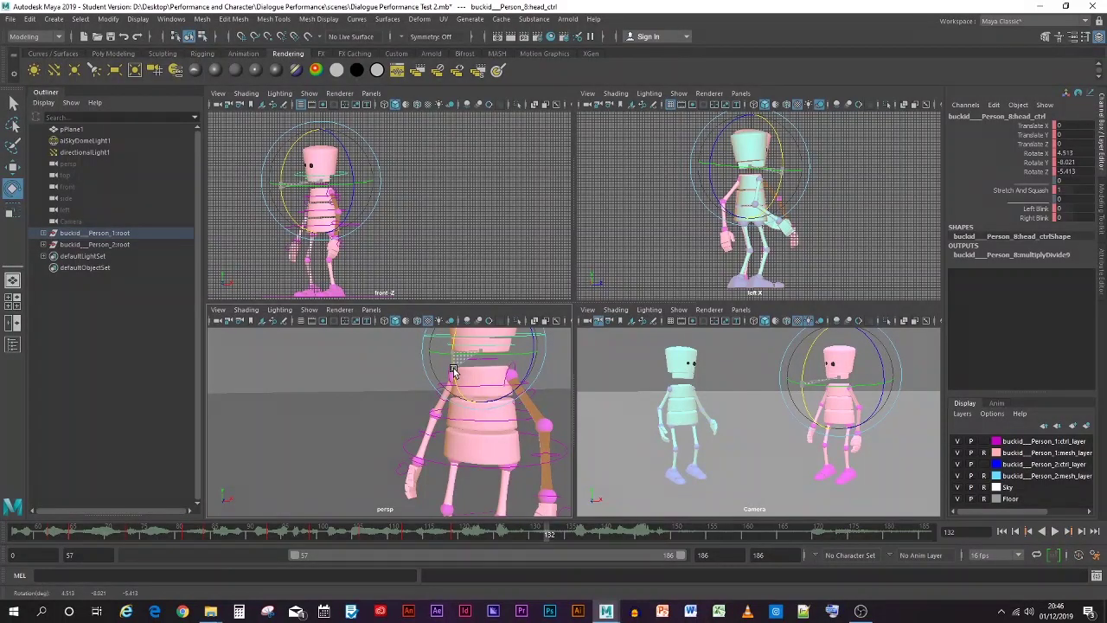
key("s")
left_click_drag(553, 540, 458, 535)
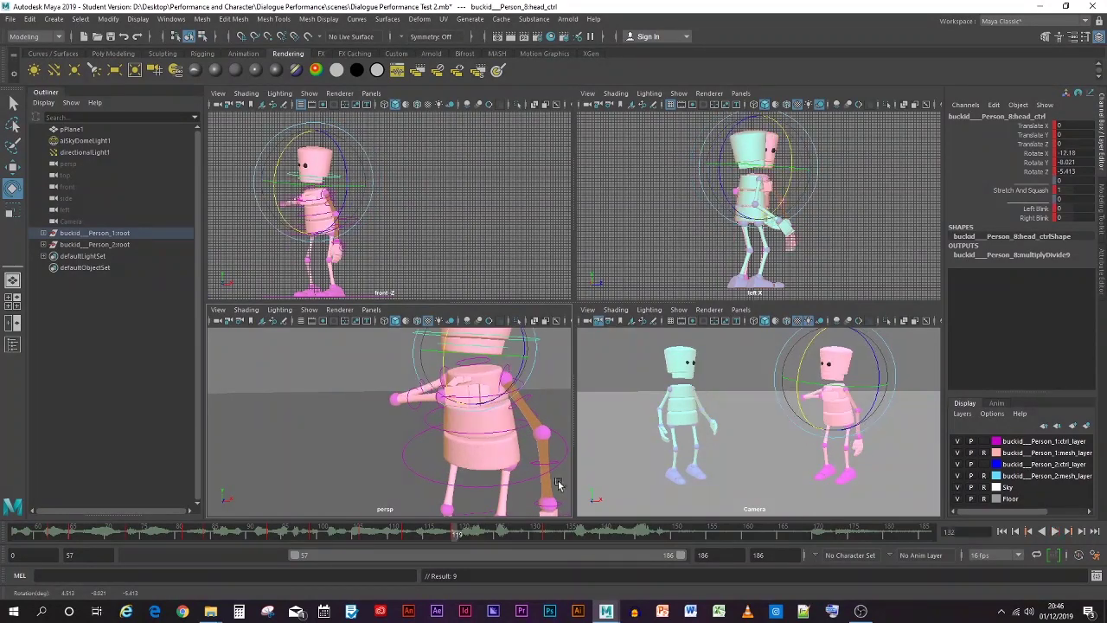
left_click(612, 448)
key("alt+v")
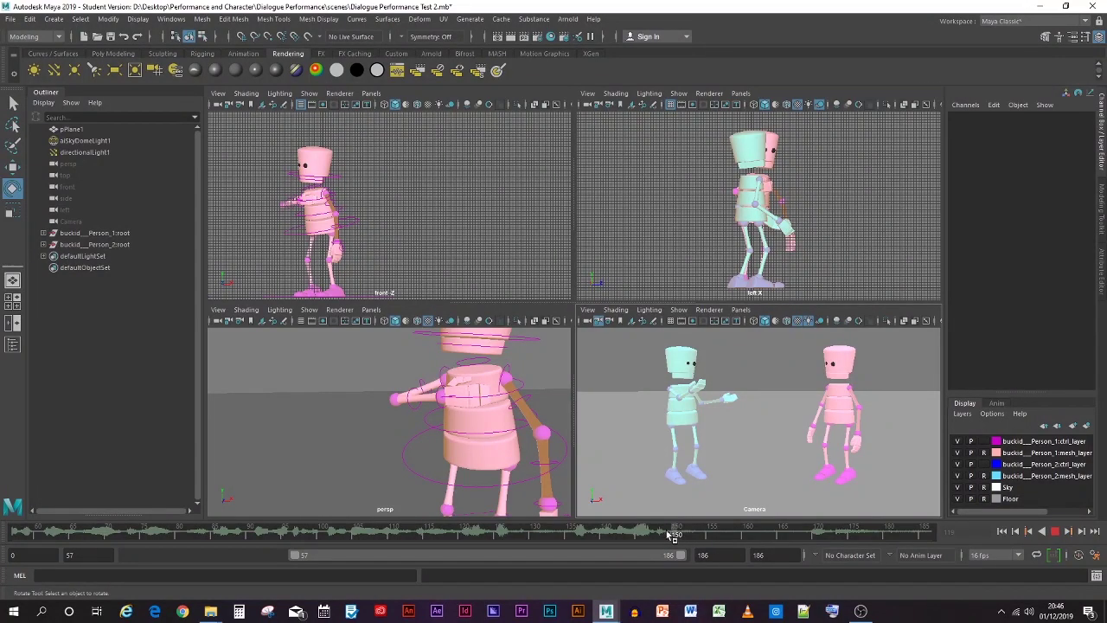
left_click(588, 532)
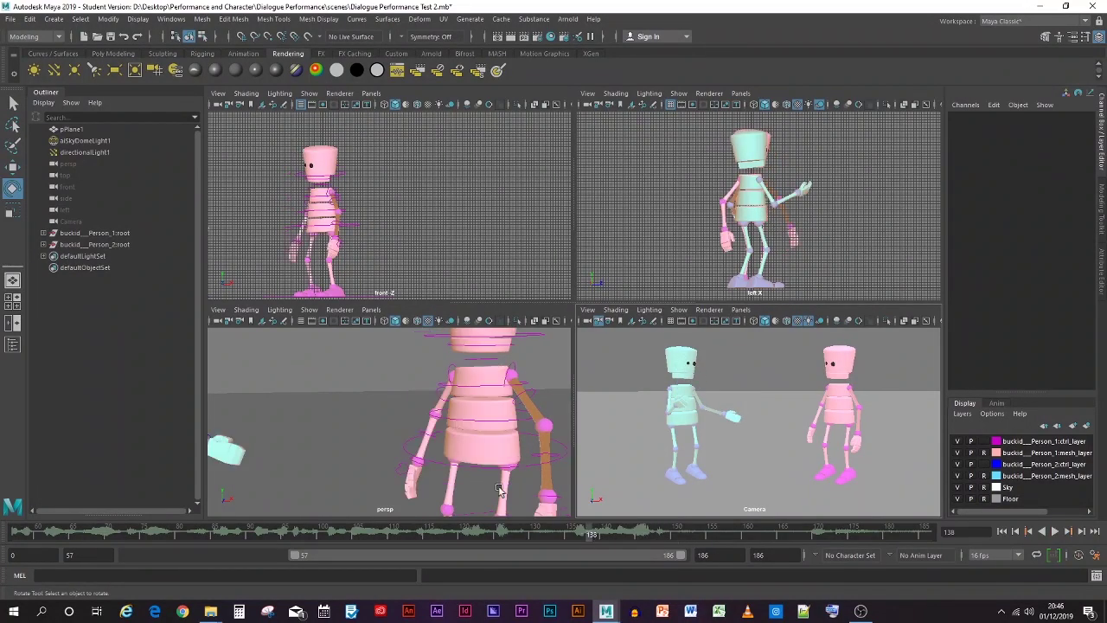
Raise the pelvis control to about -0.012 in Y at frame 132, rotate it to about 0.2, -8.2, 0.4 and key it
left_click(481, 469)
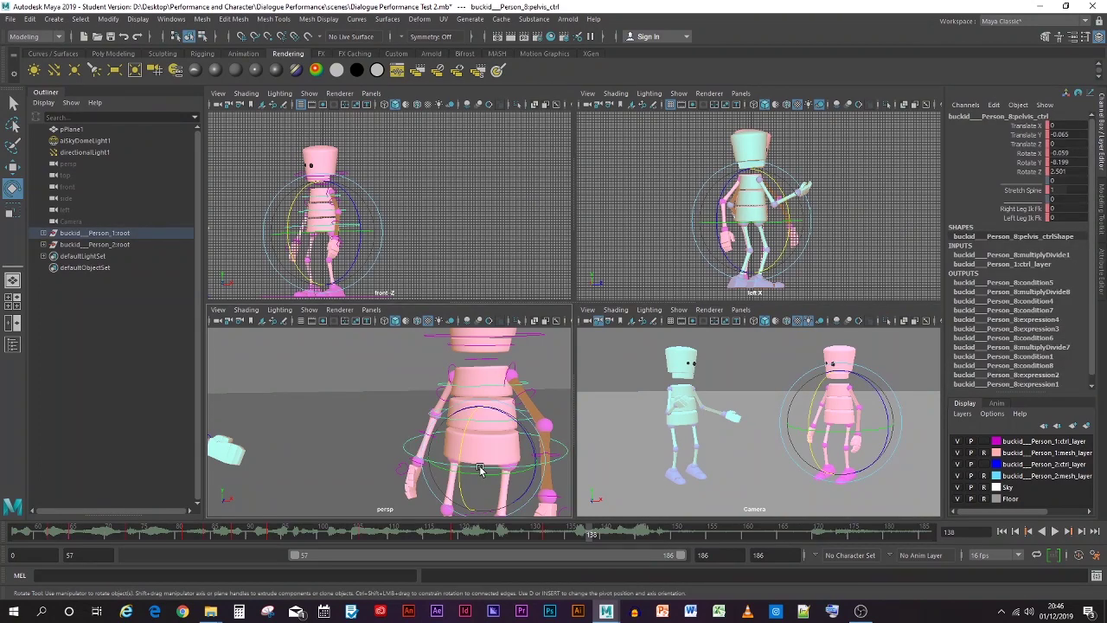
left_click(548, 534)
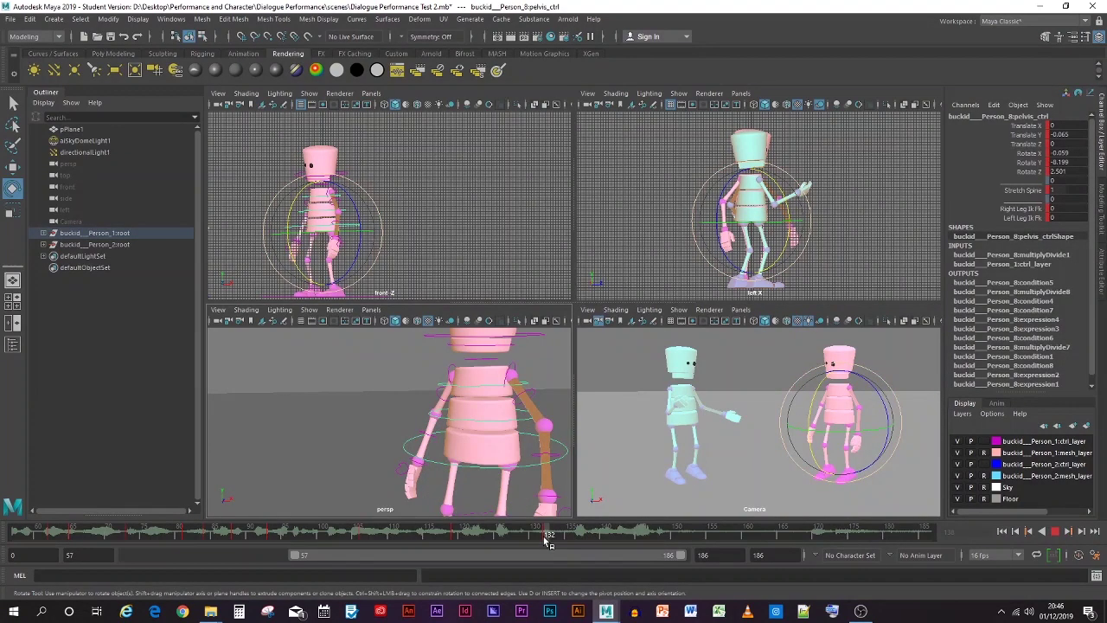
key("w")
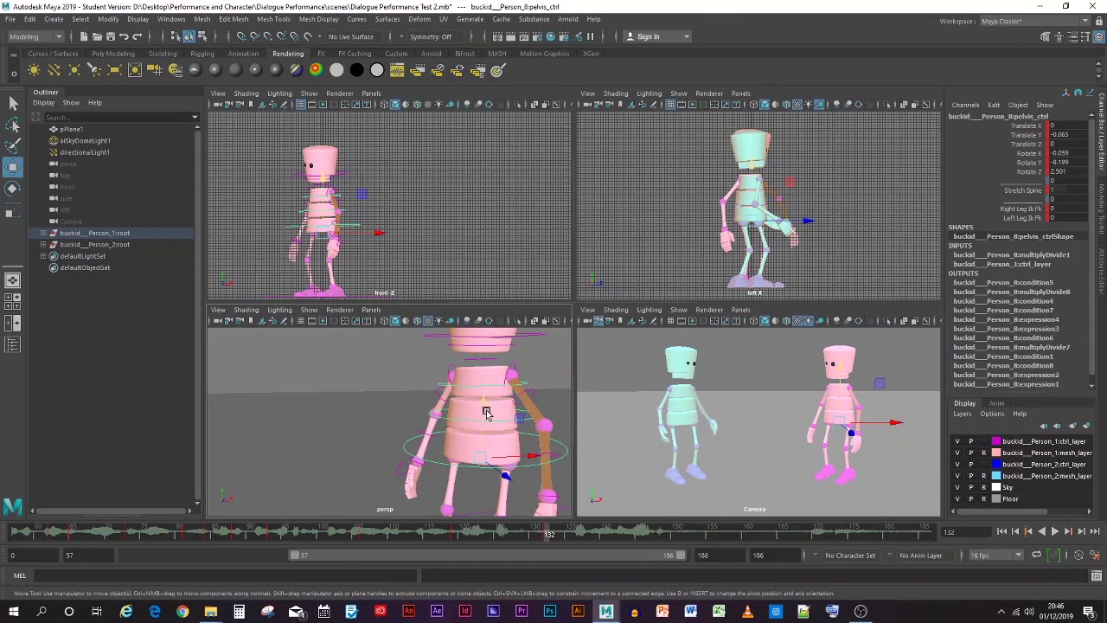
left_click_drag(488, 414, 487, 409)
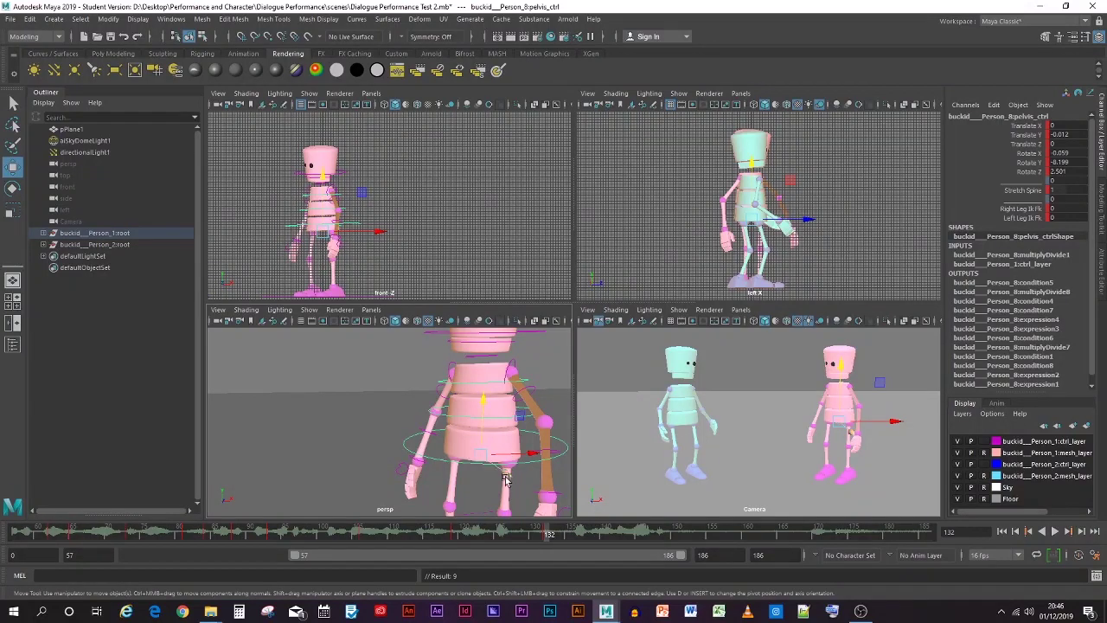
left_click(13, 185)
left_click_drag(500, 422, 507, 415)
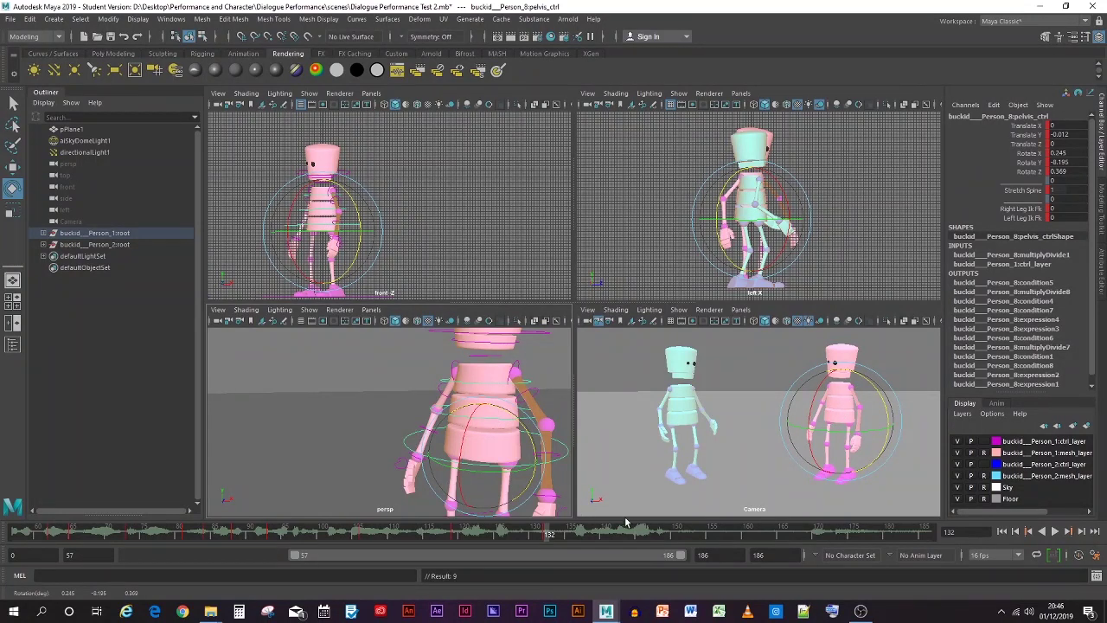
Tilt the pink character's head control at frame 132 to about 0.4 in X and key it
left_click(536, 335)
left_click_drag(467, 343, 461, 345)
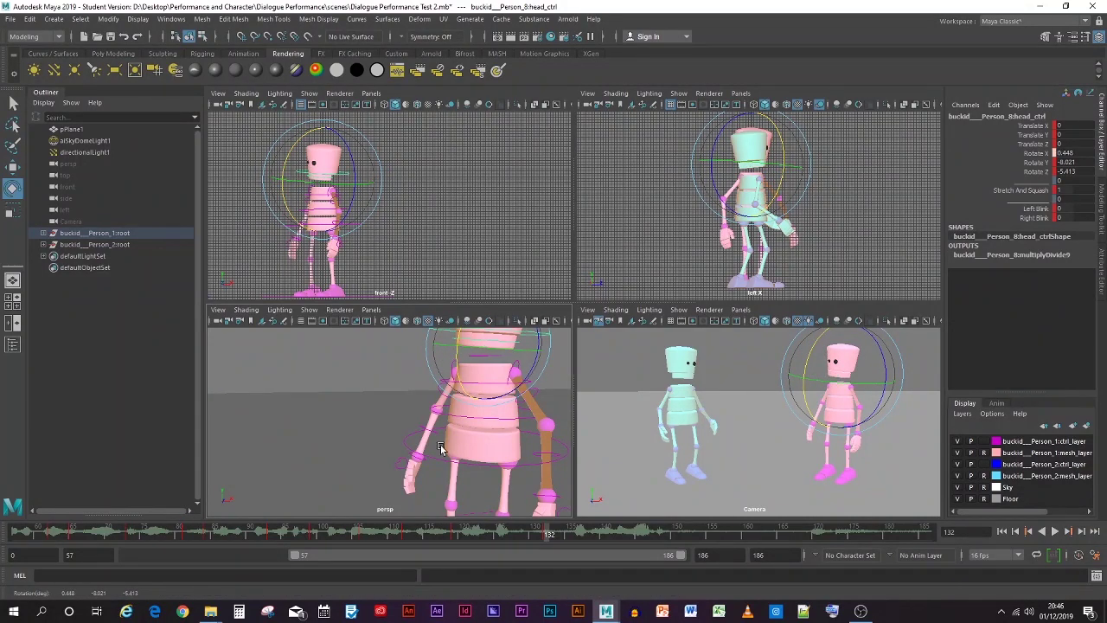
key("s")
Review both characters' performance against the audio from about frame 119 to frame 186, and return to frame 149
mouse_move(551, 537)
left_mouse_down()
mouse_move(453, 534)
mouse_move(524, 529)
mouse_move(464, 533)
left_mouse_up()
left_click(606, 459)
left_click_drag(424, 533, 552, 549)
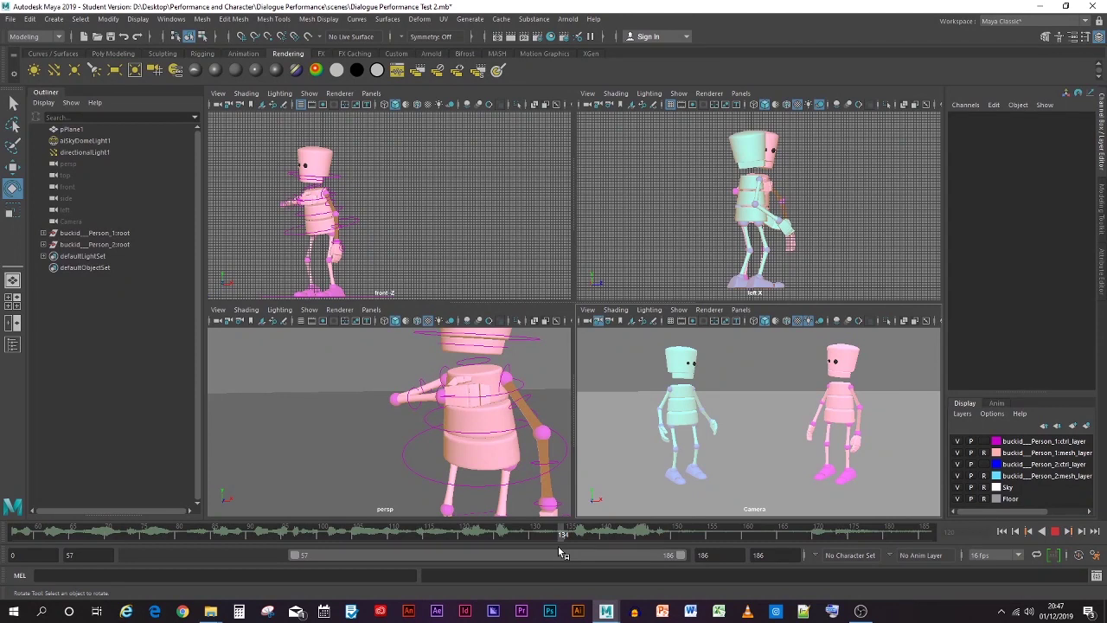
left_click_drag(558, 549, 690, 544)
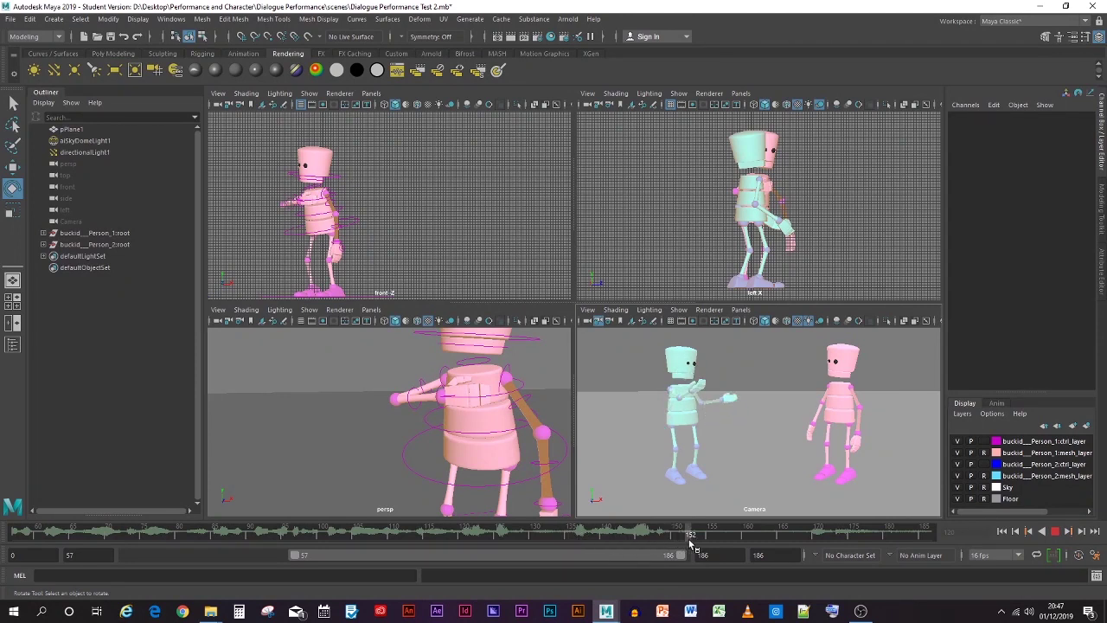
mouse_move(692, 545)
left_mouse_down()
mouse_move(353, 528)
mouse_move(534, 530)
mouse_move(689, 558)
left_mouse_up()
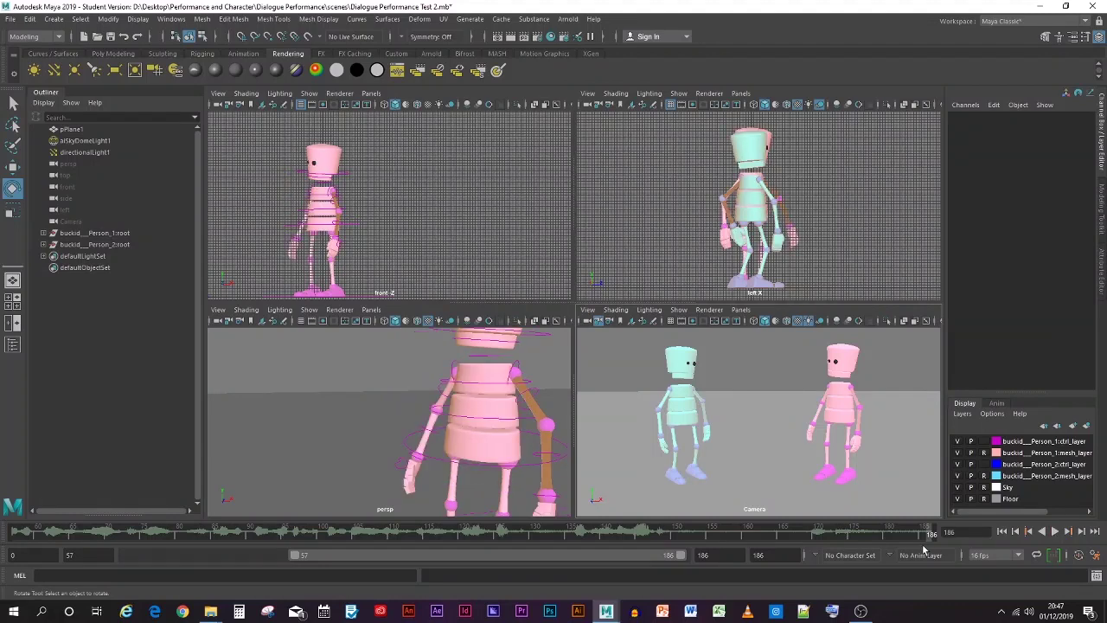
left_click_drag(931, 549, 669, 538)
scroll(398, 359, "down", 5)
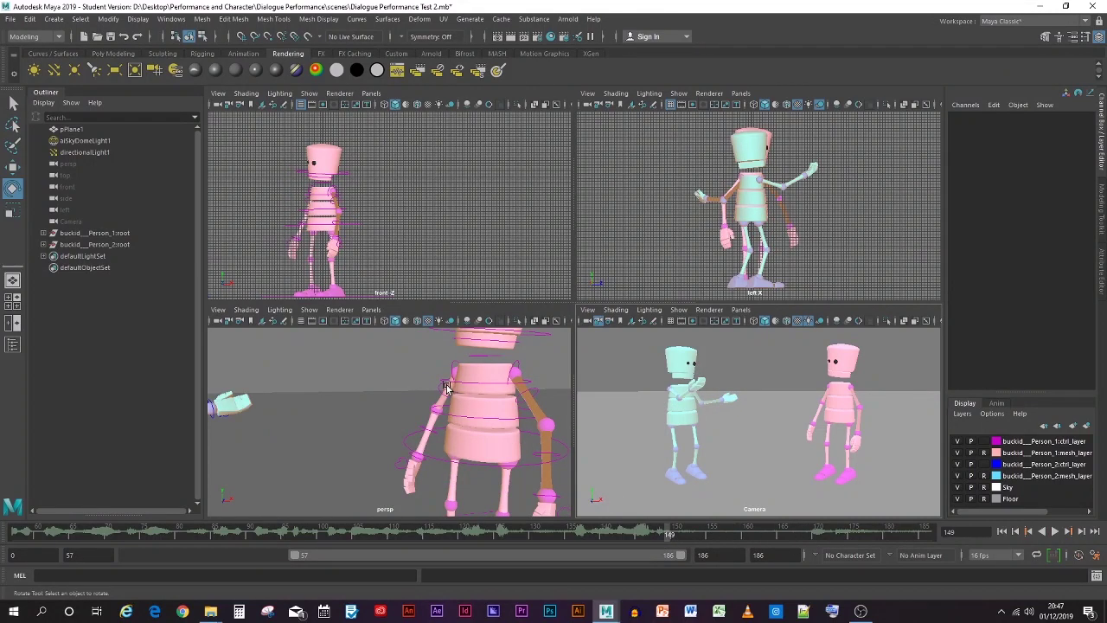
Select all of the pink character's controls and key them at frame 165 to hold the pose
left_click_drag(390, 341, 490, 505)
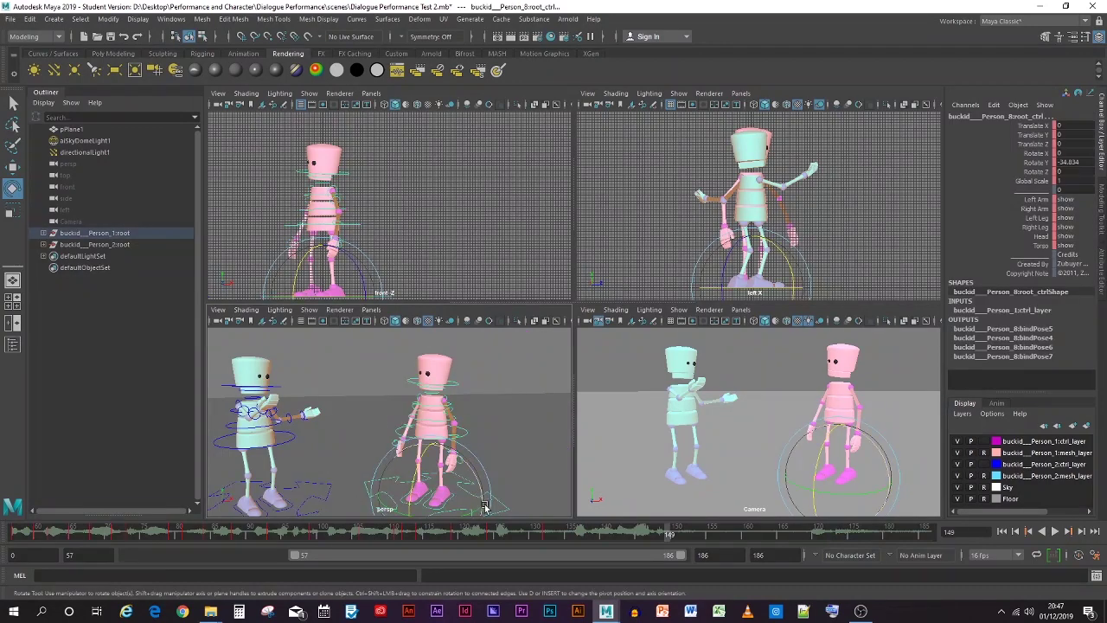
left_click(302, 417)
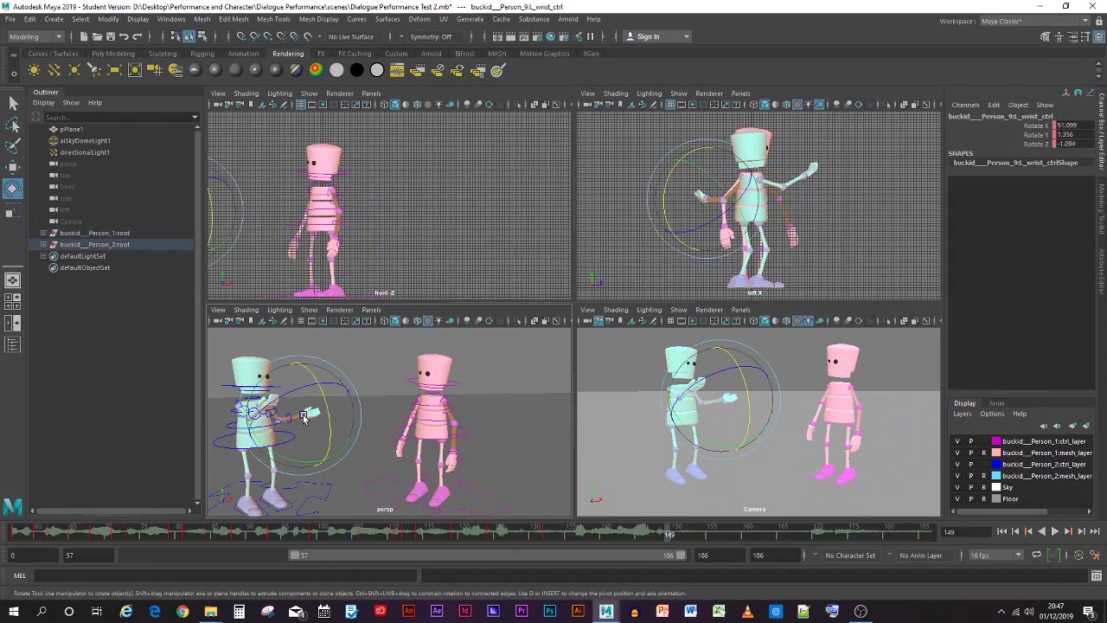
left_click(383, 470)
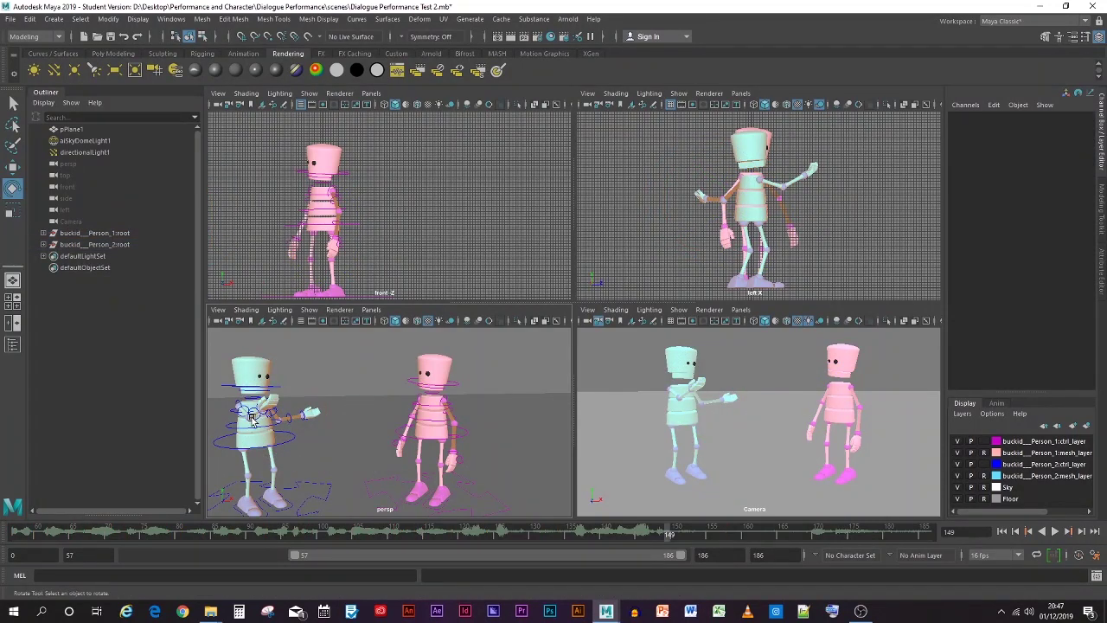
left_click(258, 419)
left_click_drag(641, 538, 781, 534)
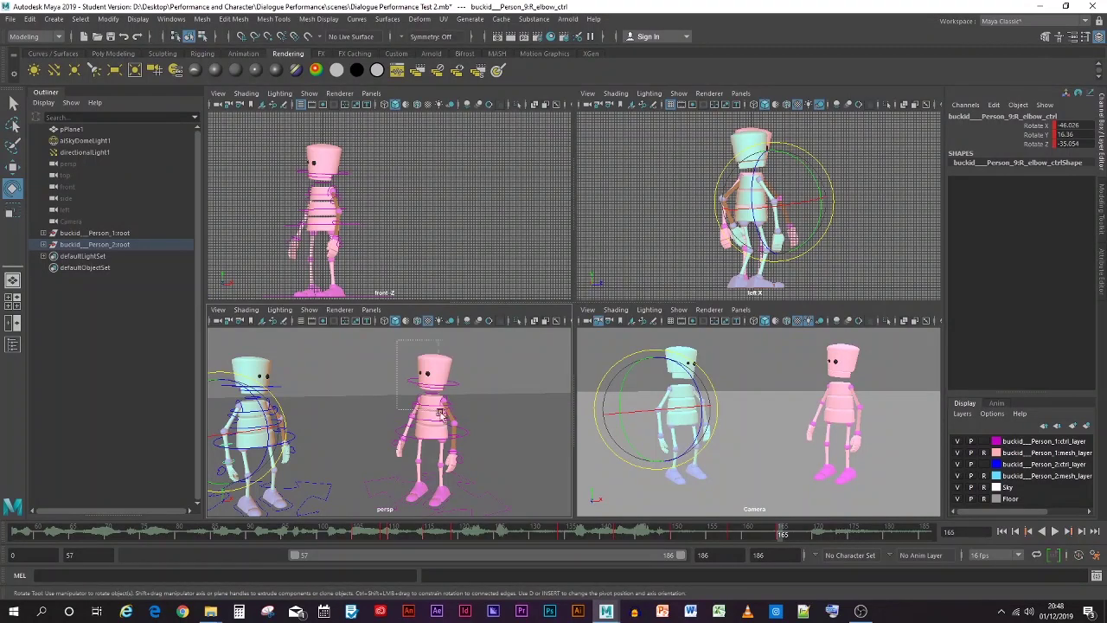
left_click(499, 507)
left_click(505, 508)
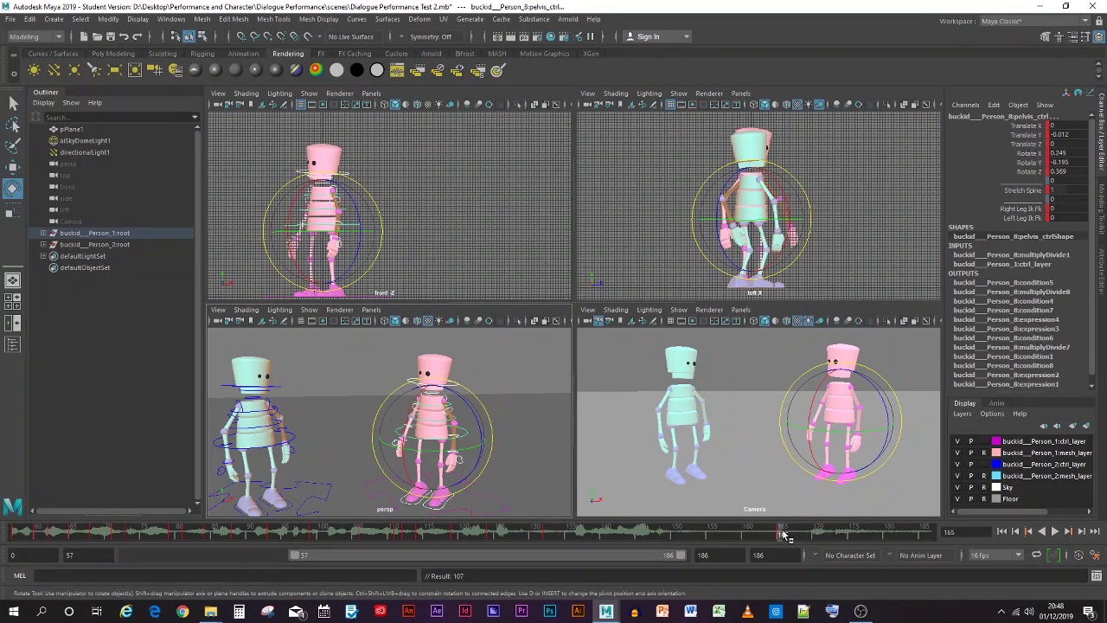
Play the audio on to frame 179 and rotate the pink character's right shoulder control there to about -112.2, -52.4, -52.8
mouse_move(782, 533)
left_mouse_down()
mouse_move(487, 528)
mouse_move(782, 536)
left_mouse_up()
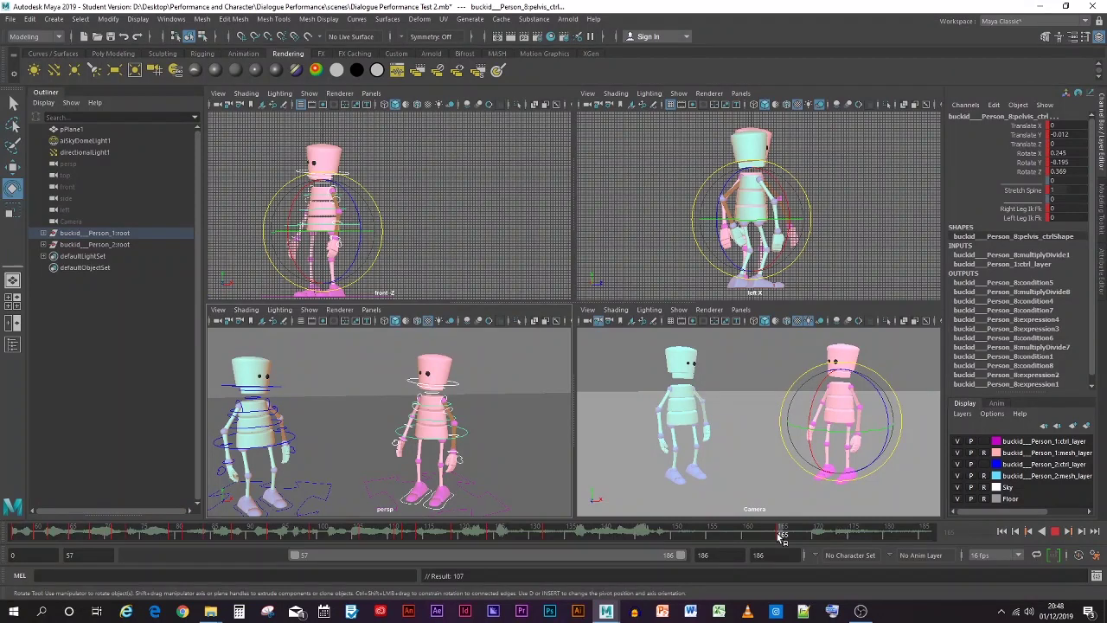
left_click_drag(781, 537, 782, 537)
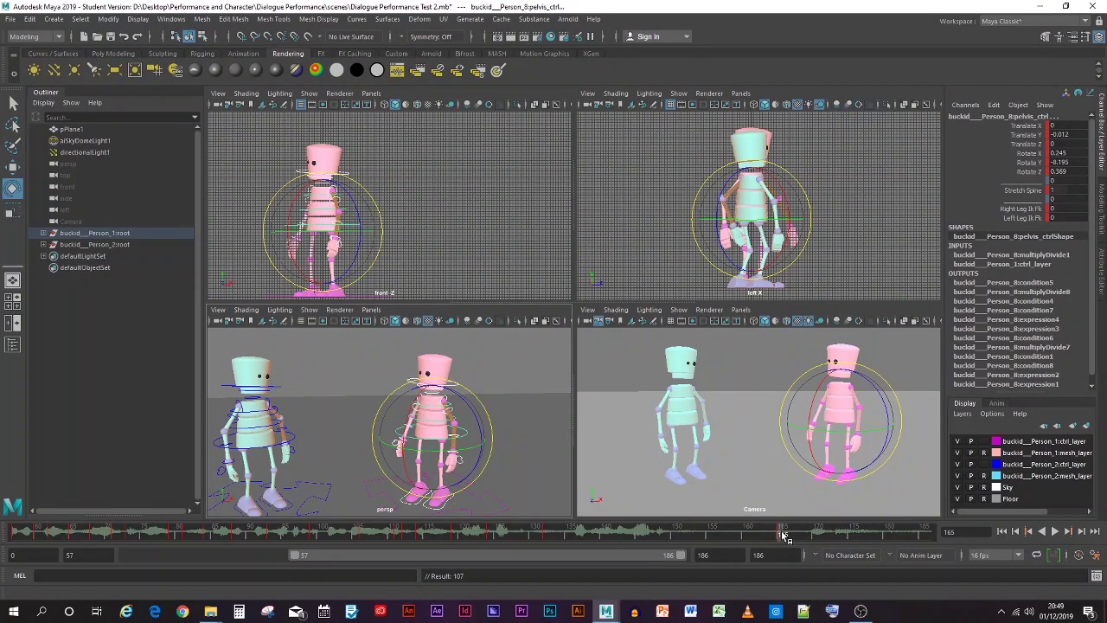
key("alt+v")
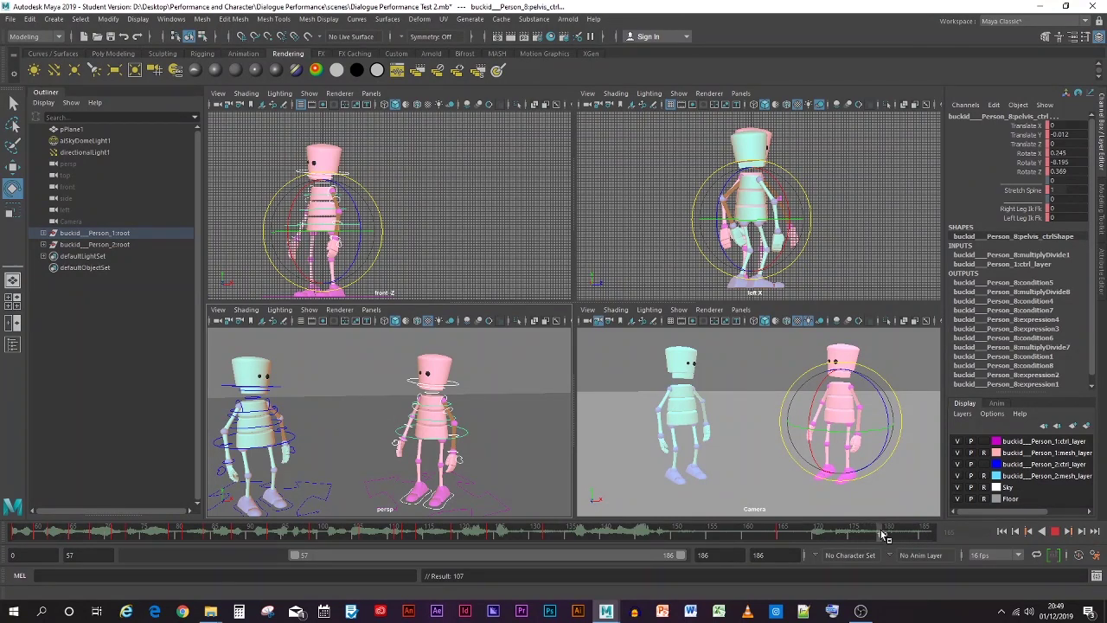
left_click(366, 384)
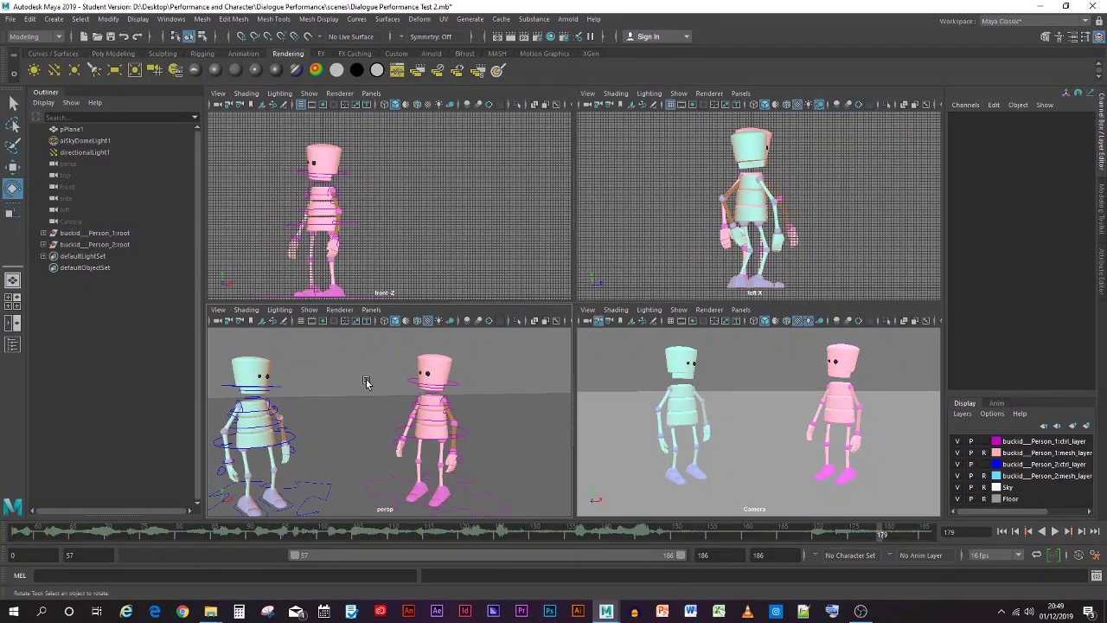
scroll(366, 383, "up", 3)
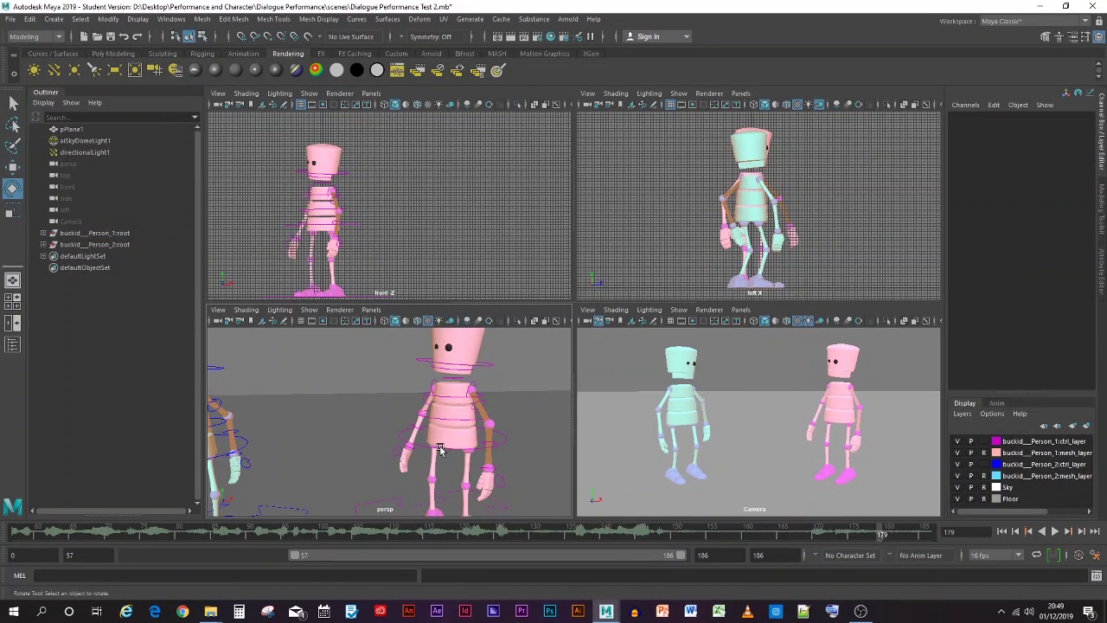
scroll(440, 446, "up", 3)
left_click(441, 400)
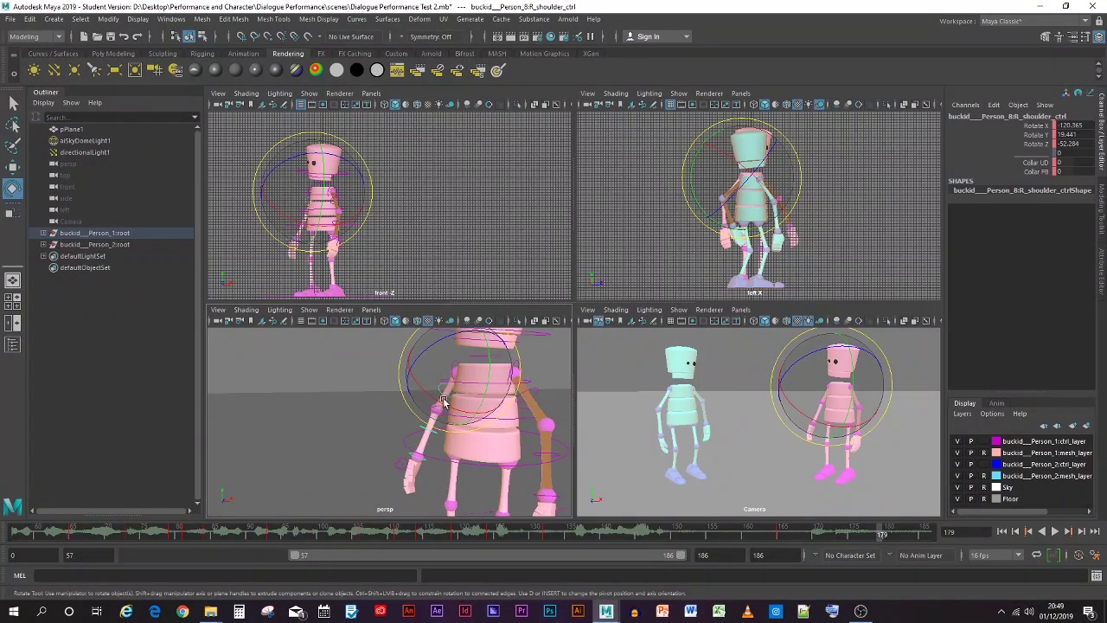
left_click_drag(442, 400, 450, 368)
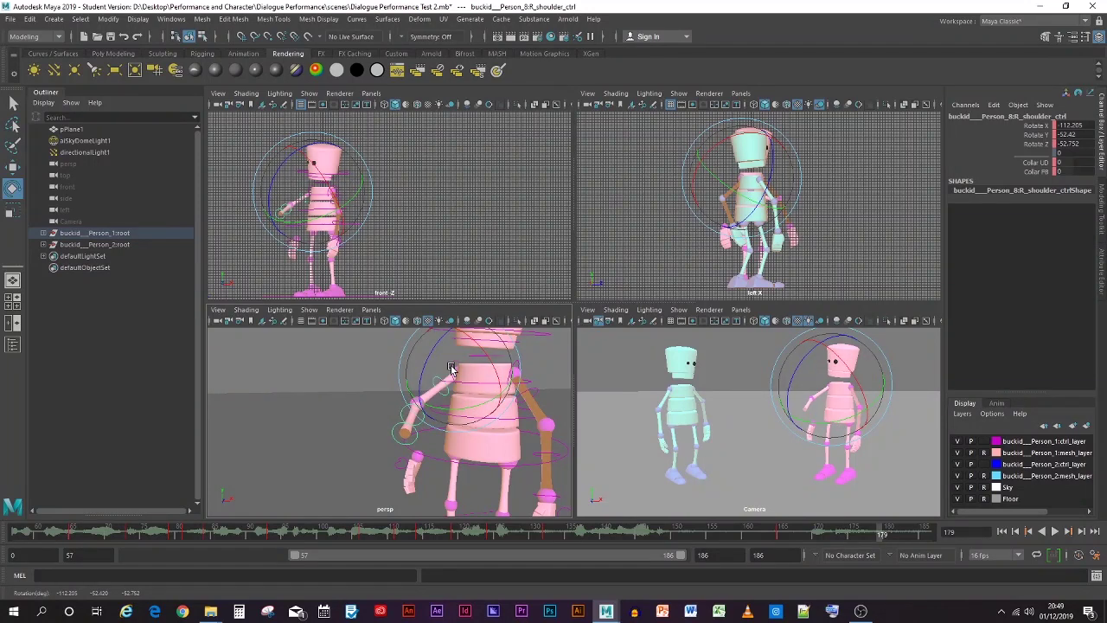
left_click(289, 415)
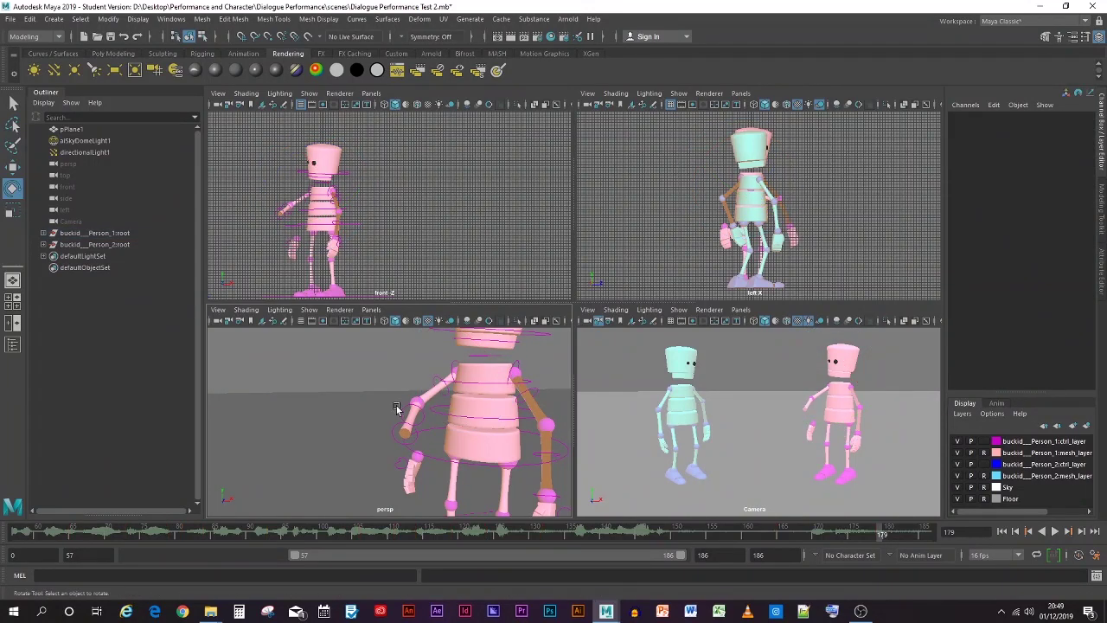
Bend the pink character's right elbow to bring the forearm across the chest, and lower the right shoulder to about -107.0, -27.4, -53.3
left_click(414, 406)
left_click_drag(416, 405, 458, 404)
left_click(303, 383)
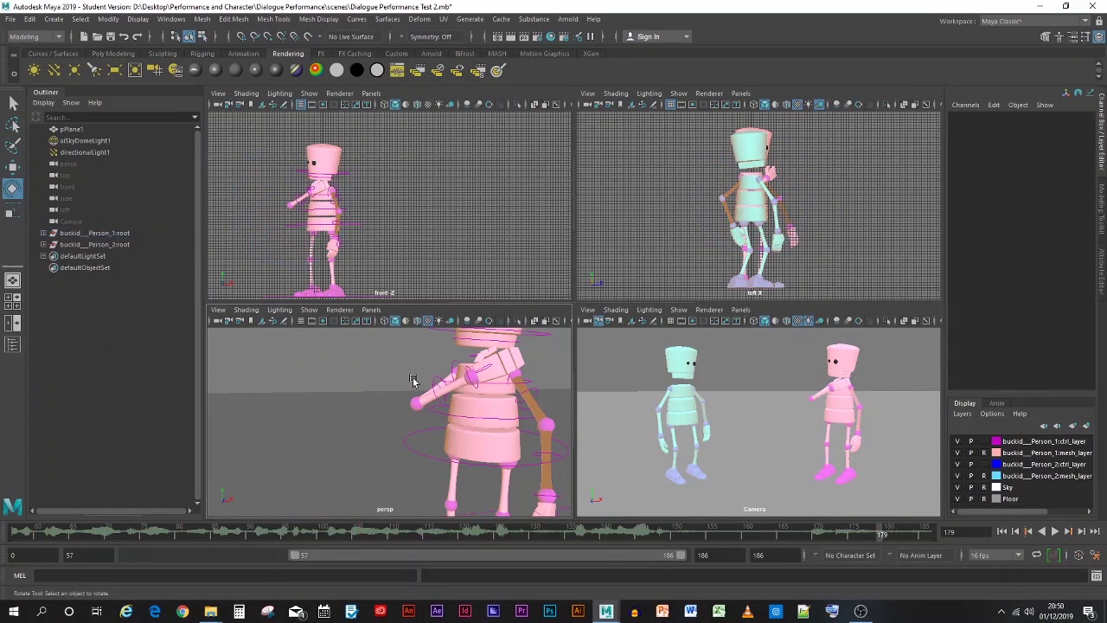
left_click(432, 377)
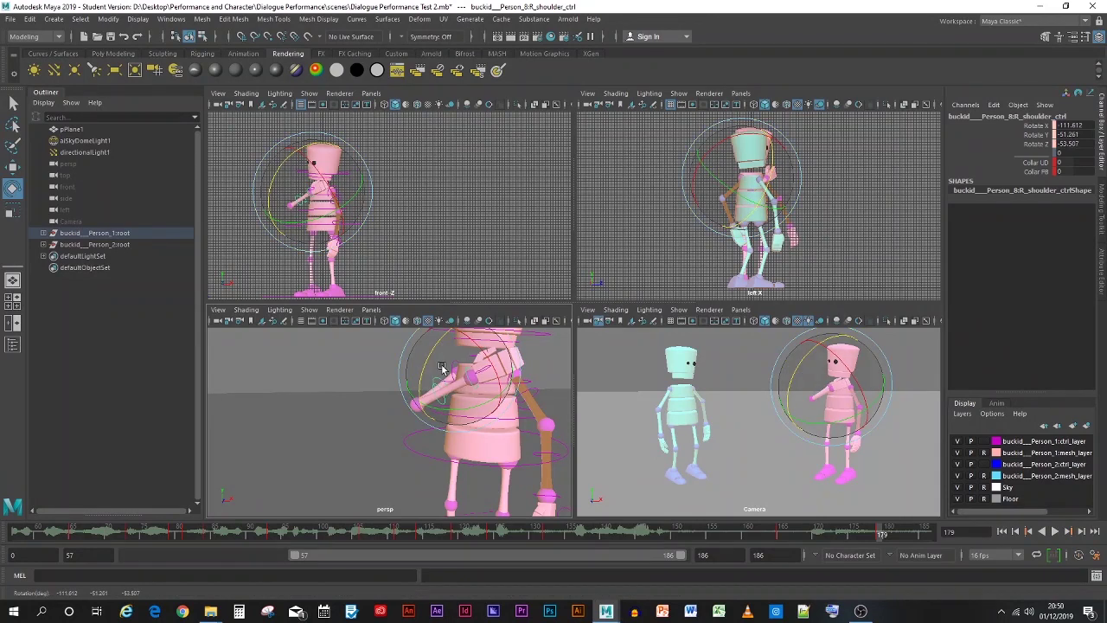
left_click_drag(444, 375, 431, 390)
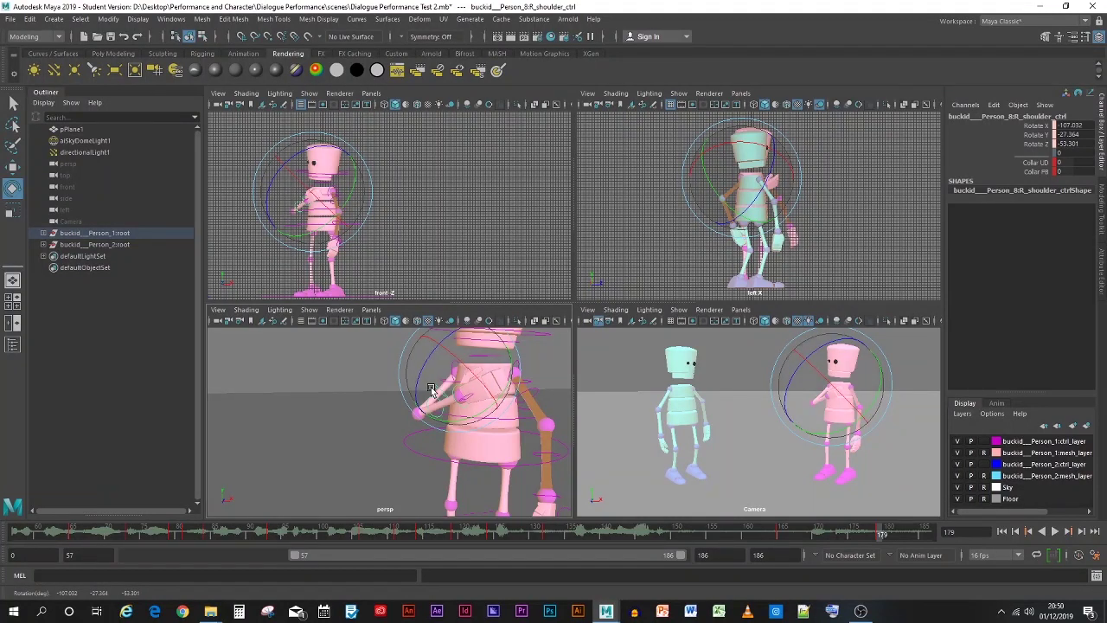
Rotate the pink character's right elbow control at frame 179 to about 146.7, -211.8, -344.1 and key it
left_click_drag(376, 412, 343, 434, "alt")
left_click(346, 434)
left_click(427, 419)
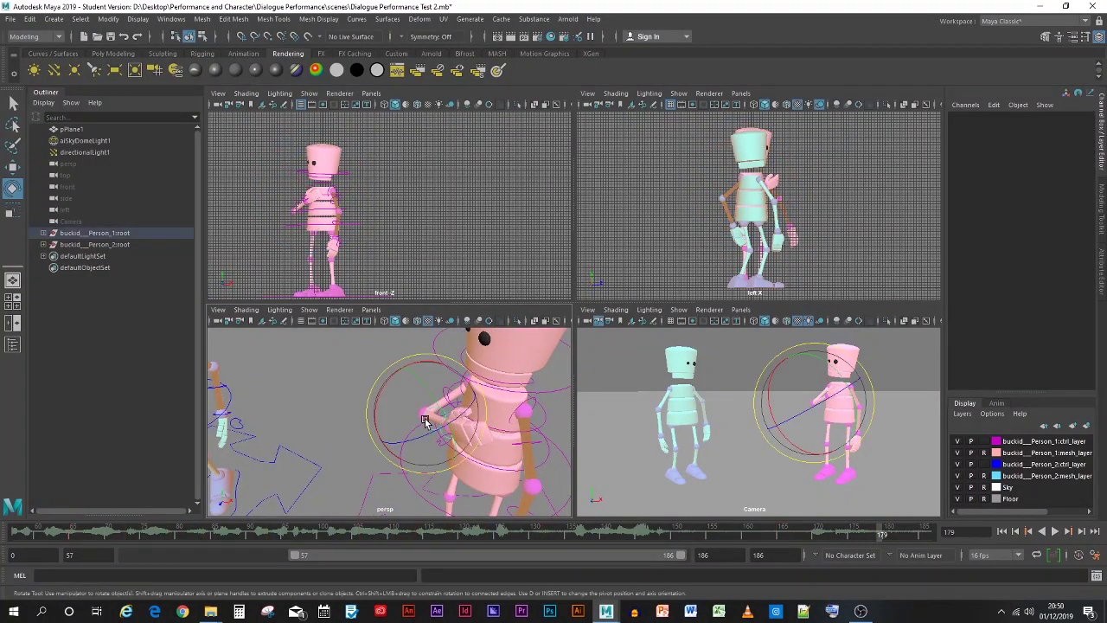
left_click_drag(420, 435, 433, 418)
key("s")
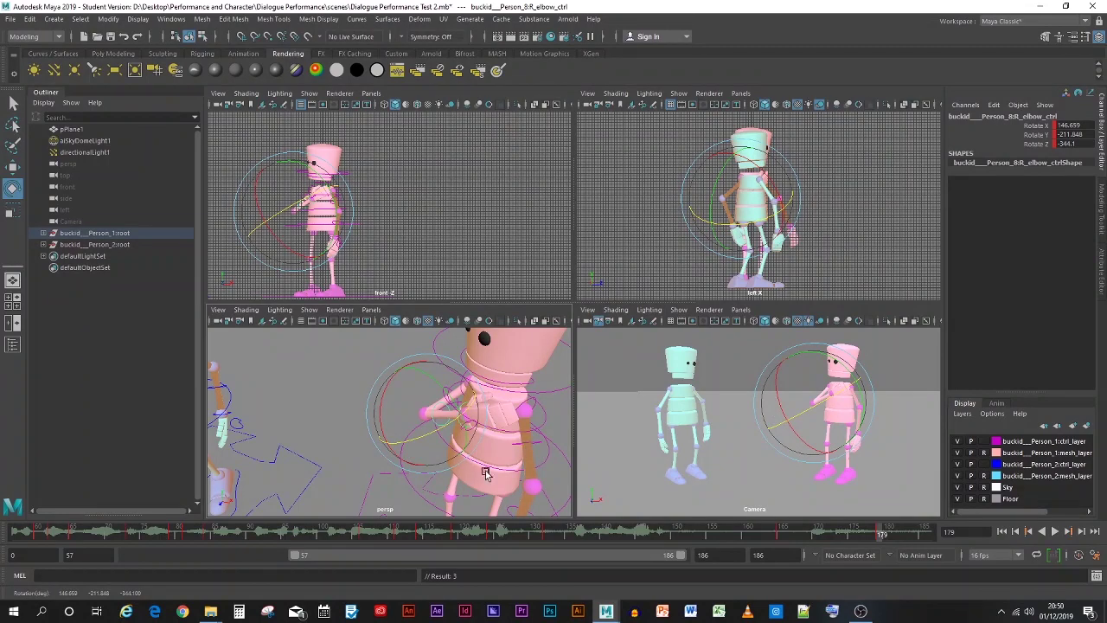
Rotate the pink character's left shoulder to about -104.1, -18.2, -50.7 and bend the left elbow to about 539.2, -200.9, -696.7
left_click_drag(485, 473, 524, 416, "alt")
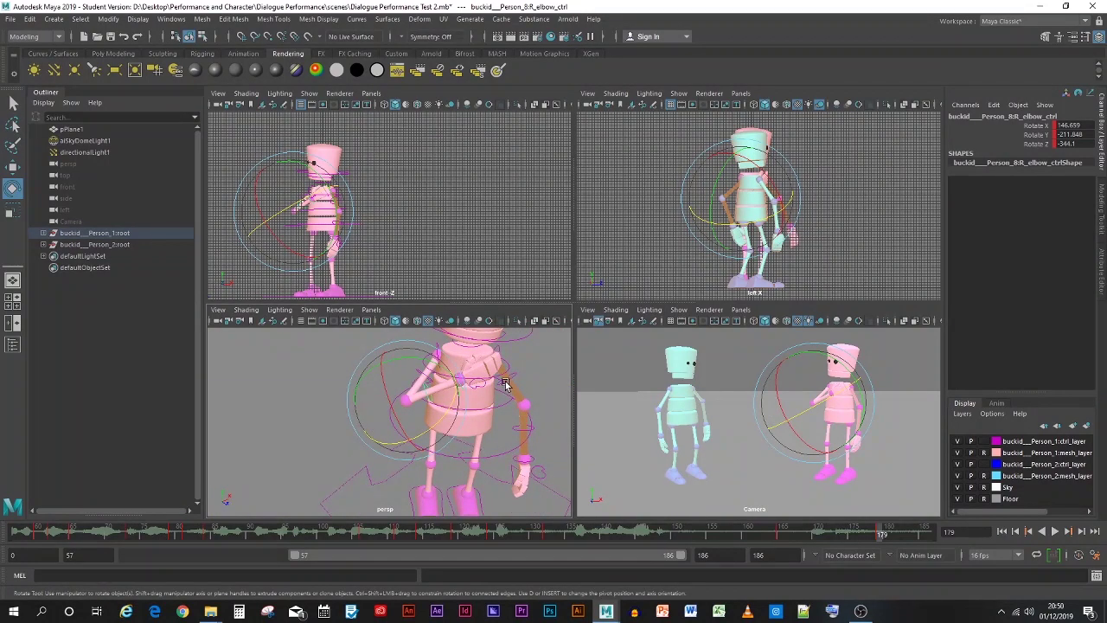
left_click(482, 393)
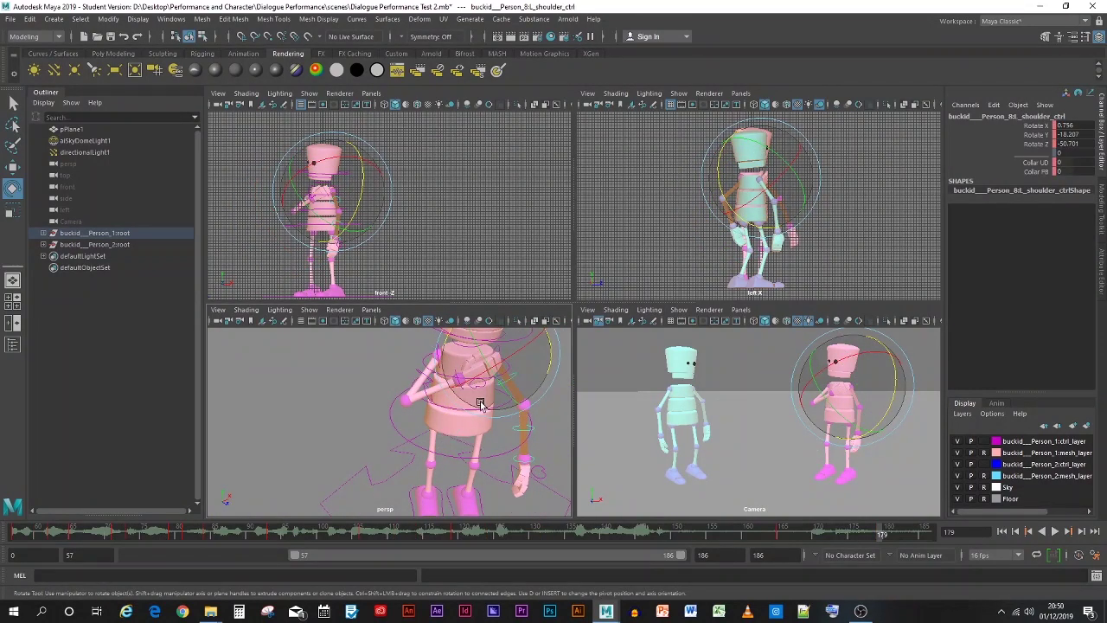
left_click_drag(478, 403, 550, 358)
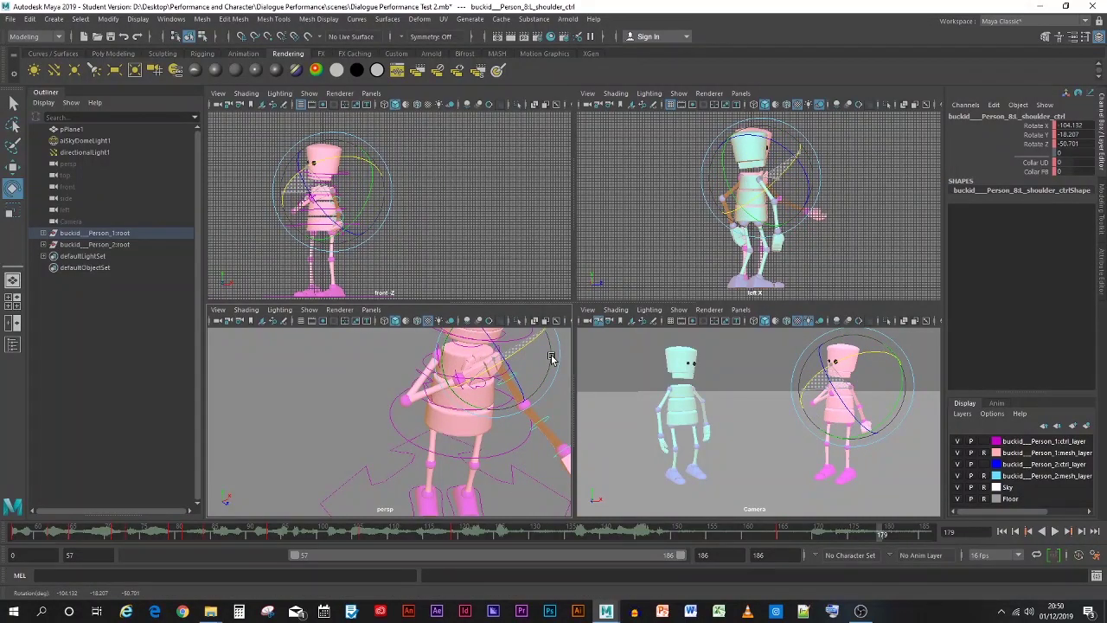
left_click(541, 434)
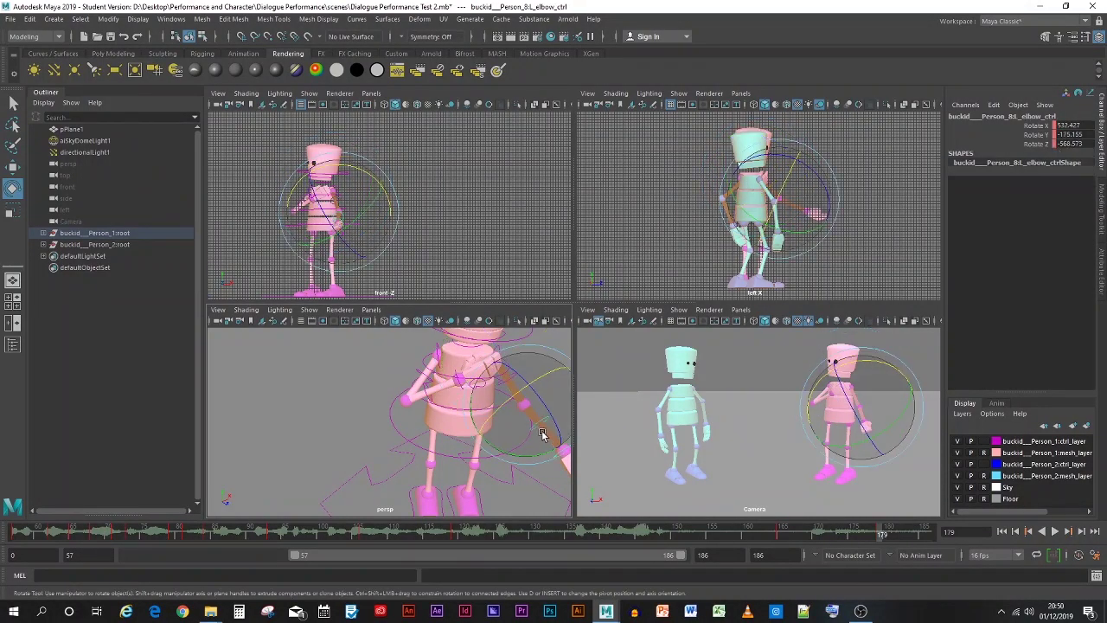
left_click_drag(542, 435, 491, 407)
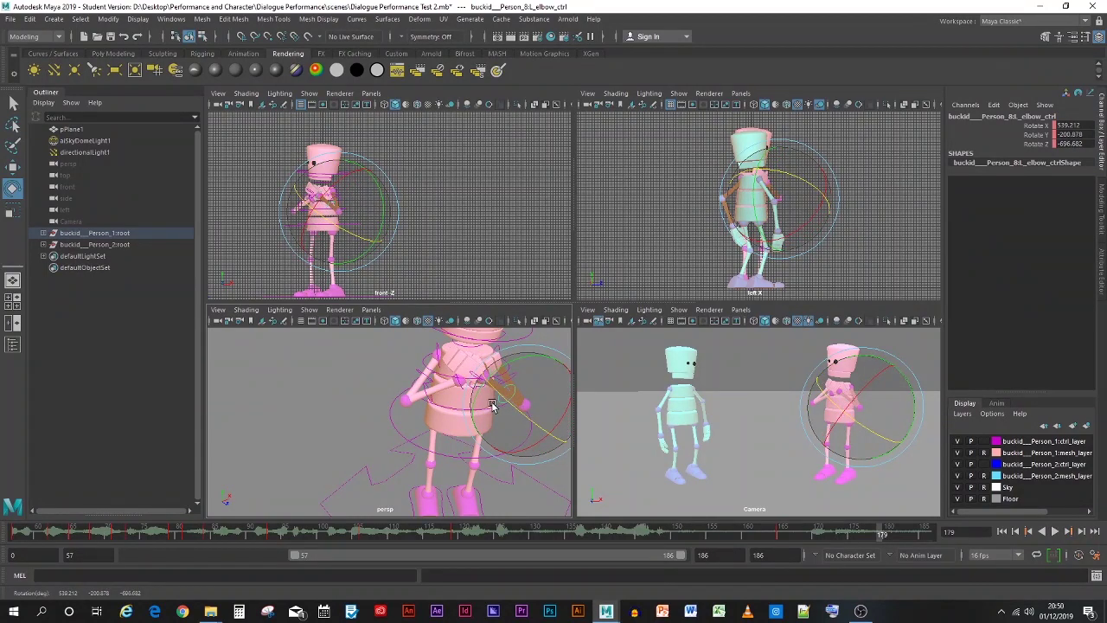
Adjust the pink character's left shoulder control at frame 179 to about -121.4, -2.6, -35.3, raising the elbow outward
left_click(501, 369)
left_click(511, 377)
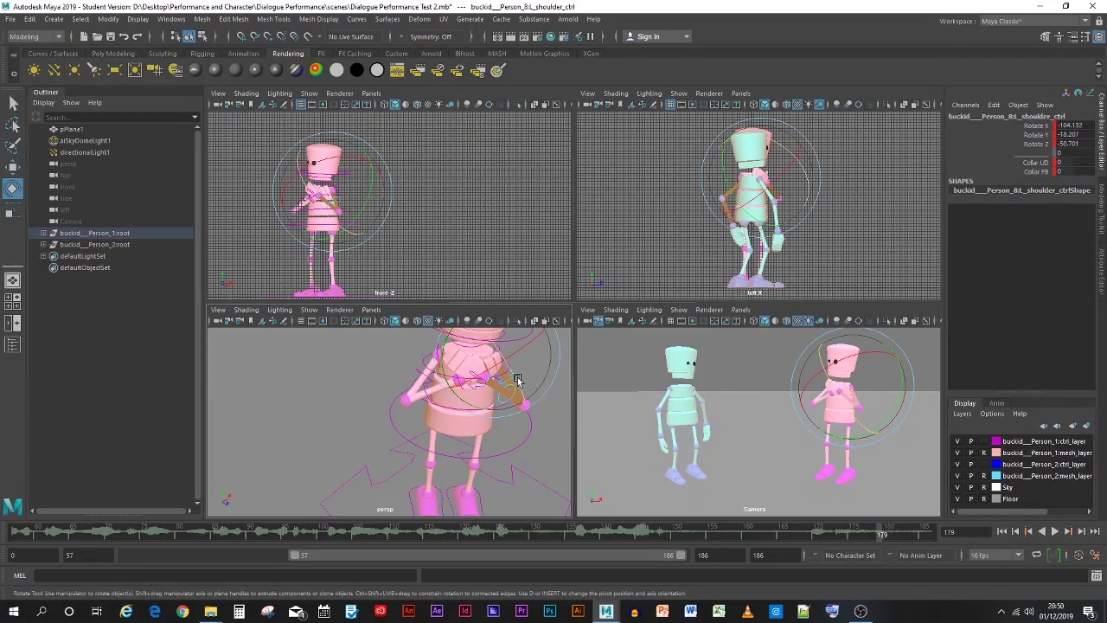
mouse_move(524, 371)
left_mouse_down()
mouse_move(538, 346)
mouse_move(530, 319)
mouse_move(511, 368)
mouse_move(523, 341)
mouse_move(530, 385)
left_mouse_up()
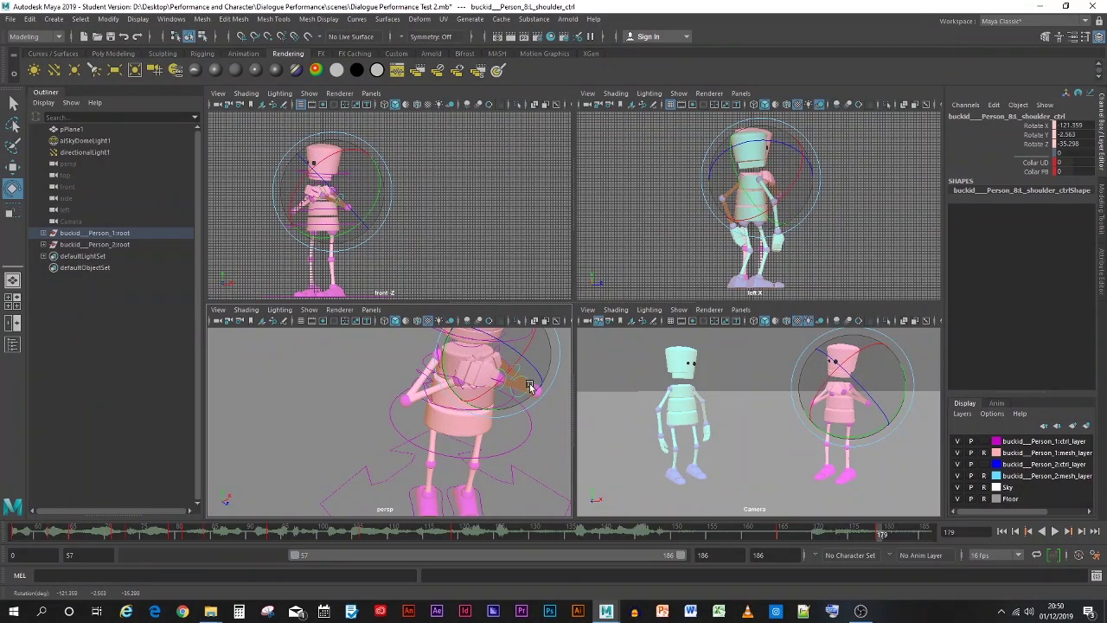
left_click(467, 391)
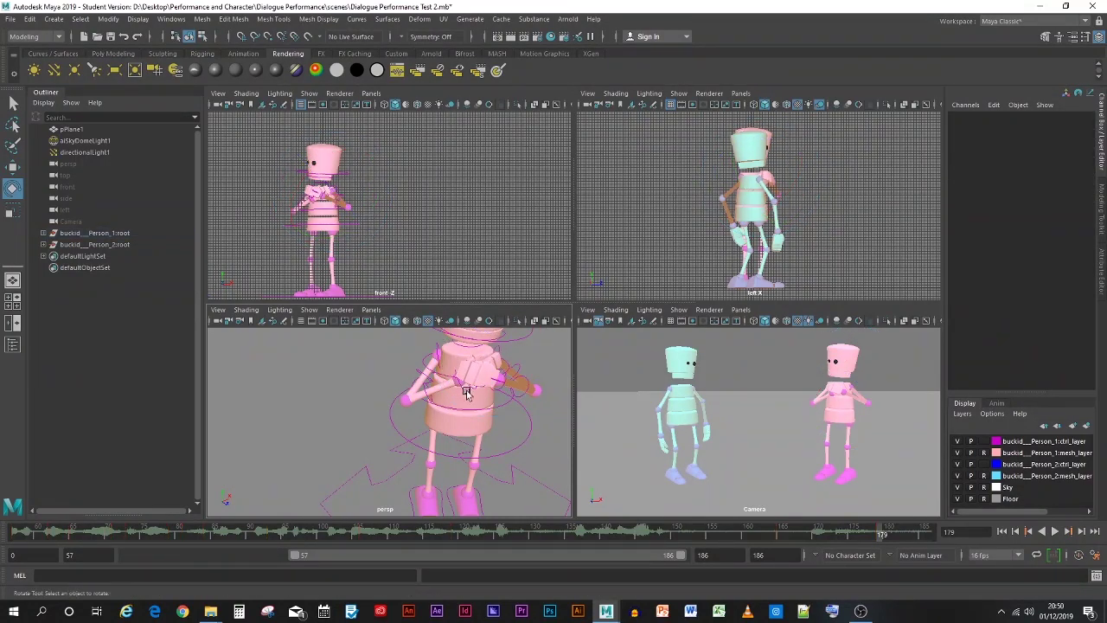
Refine the pink character's left elbow control at frame 179 to about 518.1, -201.4, -701.2 and key it
left_click(529, 389)
left_click_drag(527, 390, 512, 389)
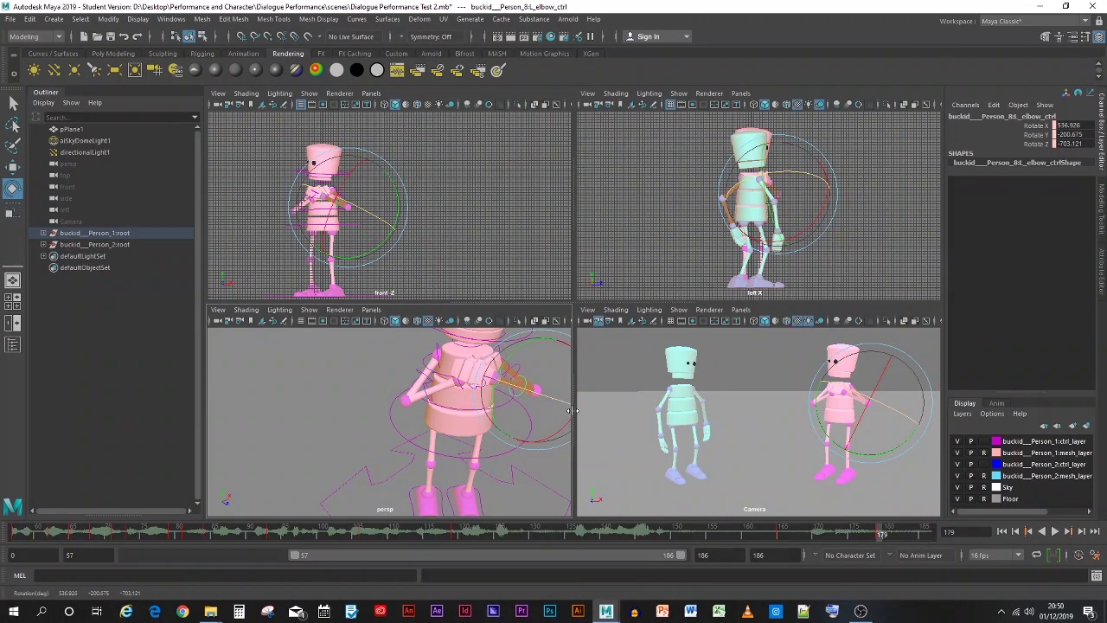
mouse_move(563, 424)
left_mouse_down()
mouse_move(553, 435)
mouse_move(528, 413)
mouse_move(552, 416)
left_mouse_up()
key("s")
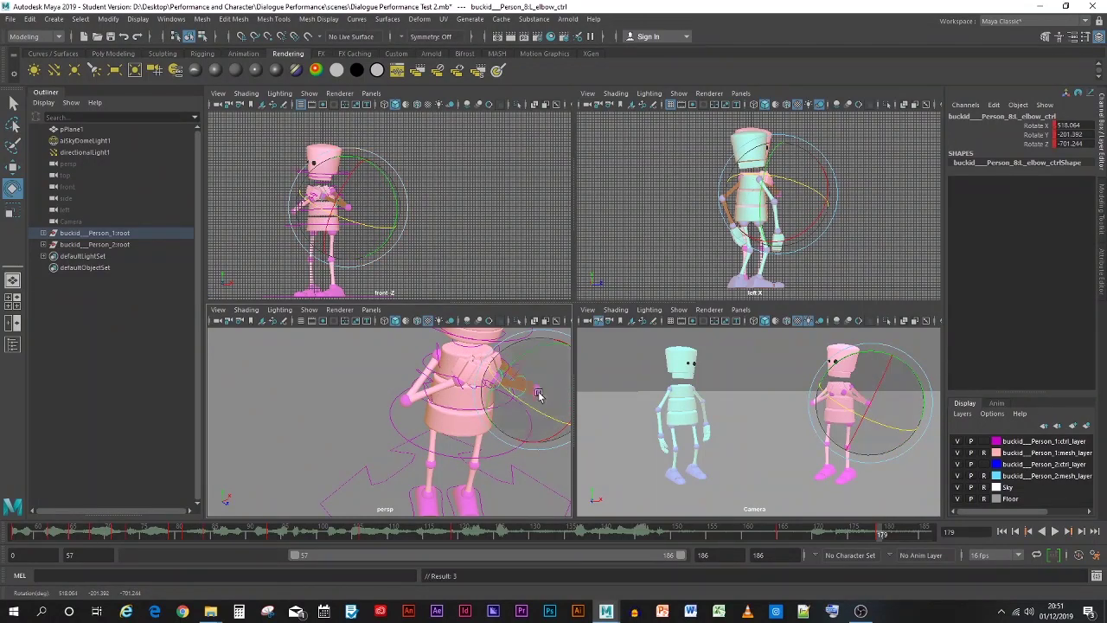
Lean and turn the pink character's pelvis control at frame 179 to a rotation of about 9.7, -25.9, 0.3
left_click(540, 464)
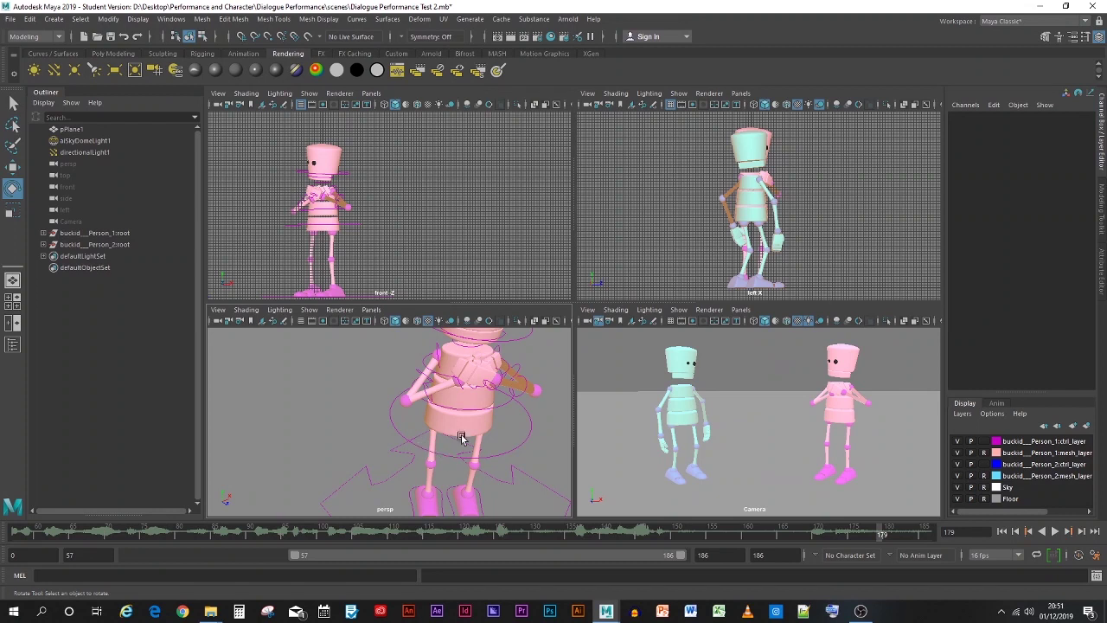
left_click(466, 461)
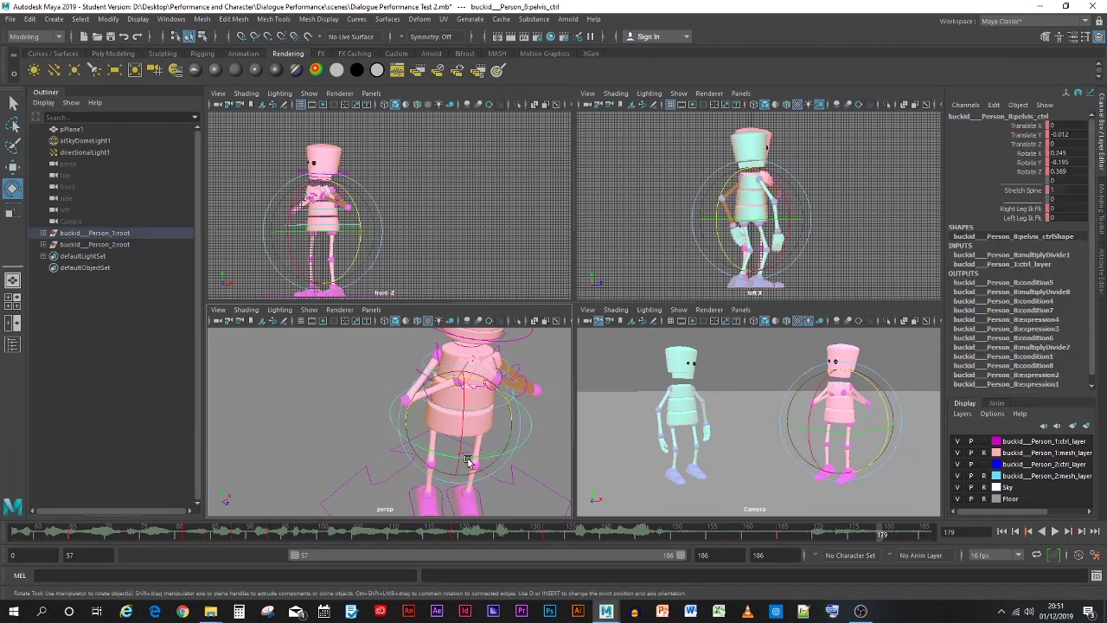
left_click_drag(472, 460, 441, 424)
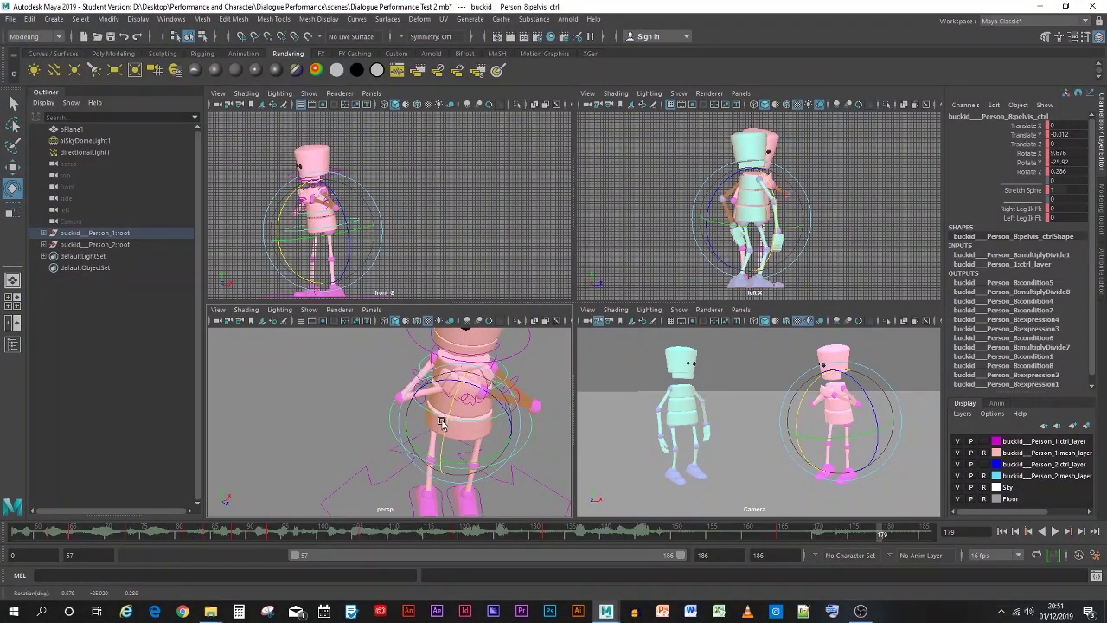
Tilt the pink character's head control to about 11.6 in X at frame 179, key it and play back the gesture
left_click(495, 360)
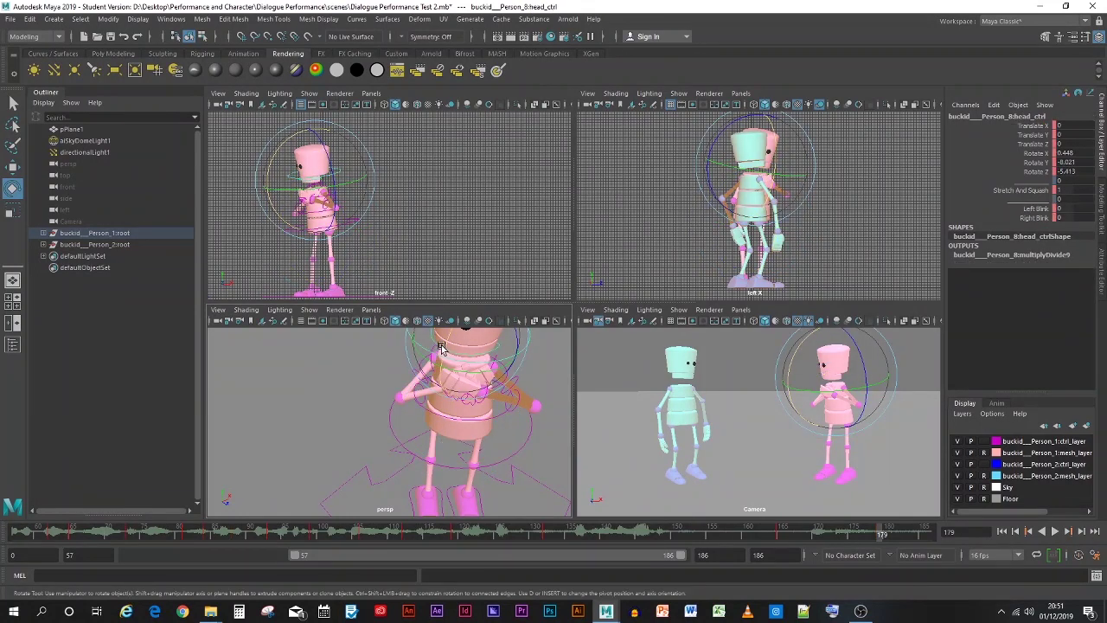
left_click_drag(442, 350, 438, 357)
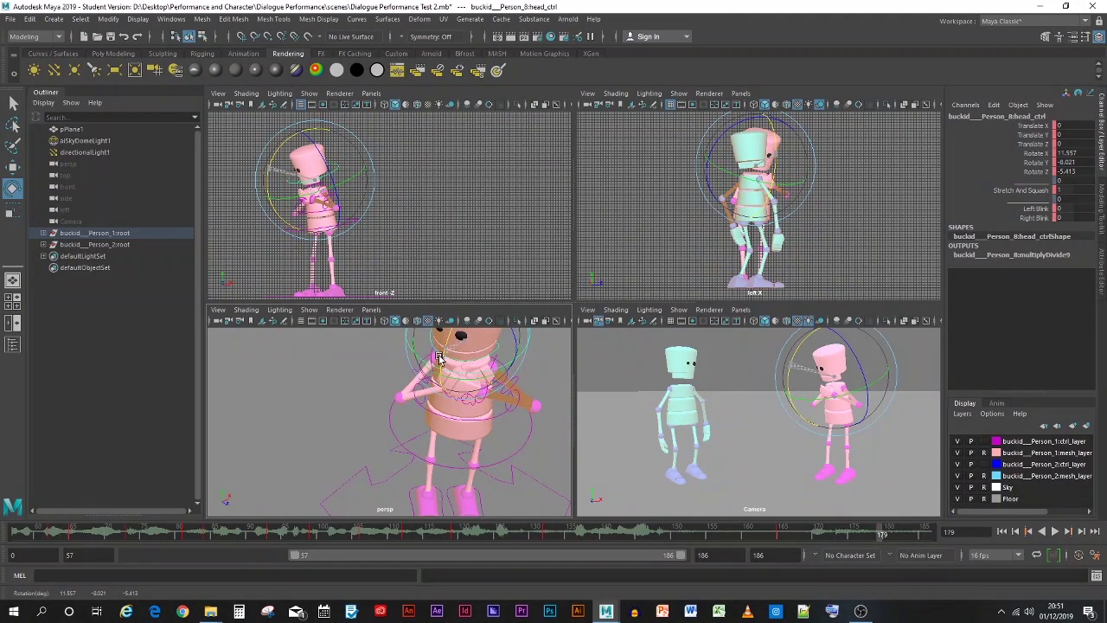
key("s")
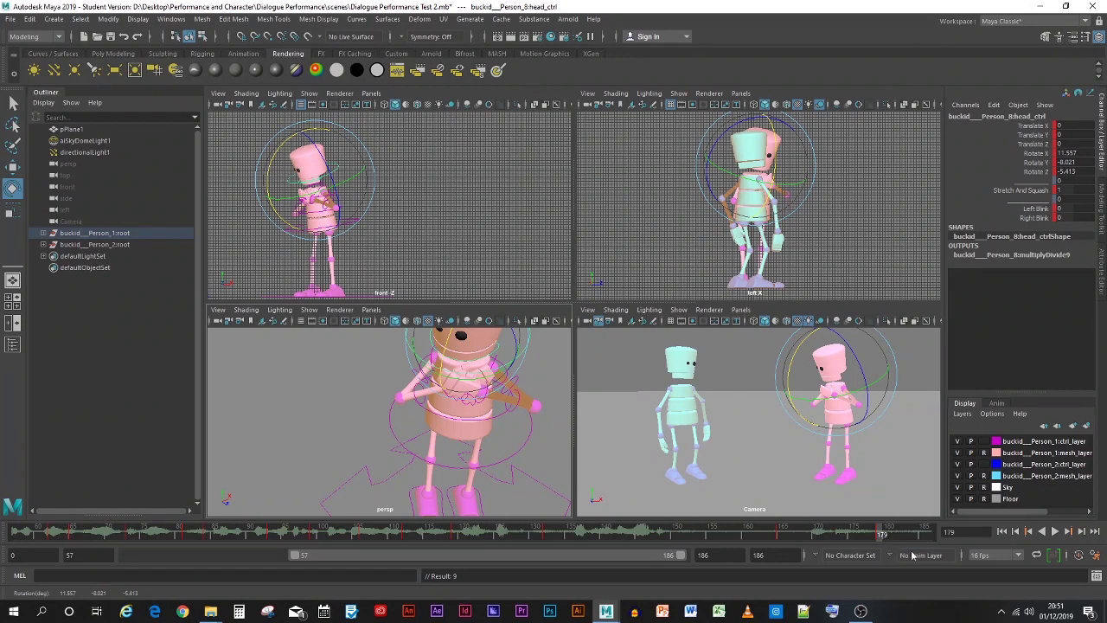
key("alt+v")
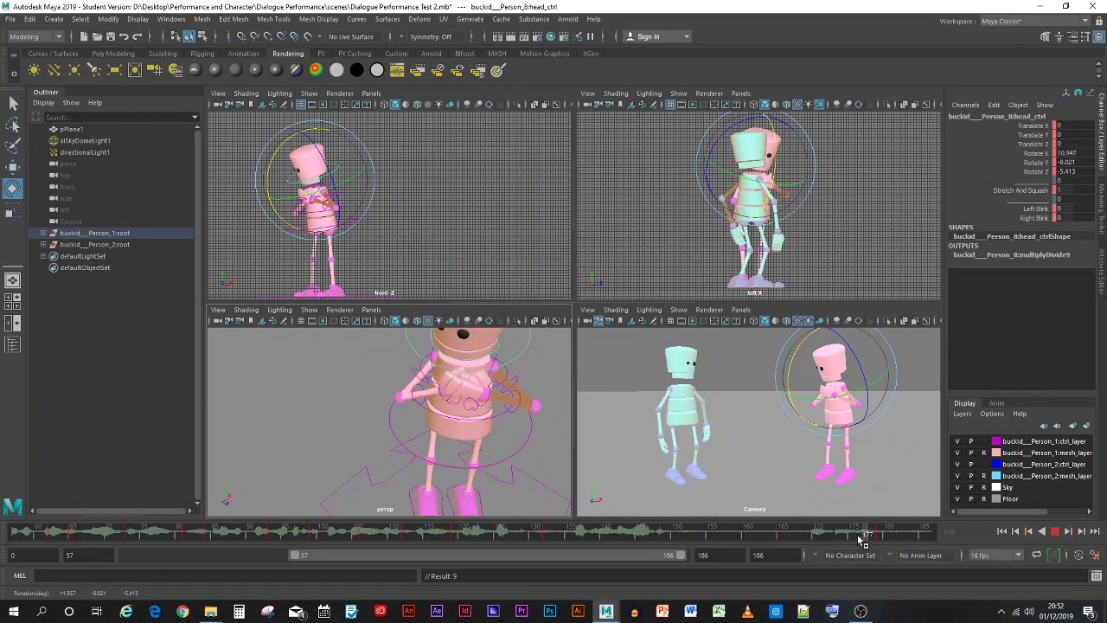
Rotate the pink character's pelvis control at frame 186 to about -0.6, -5.1, 0.05, straightening the body, and key it
left_click(761, 455)
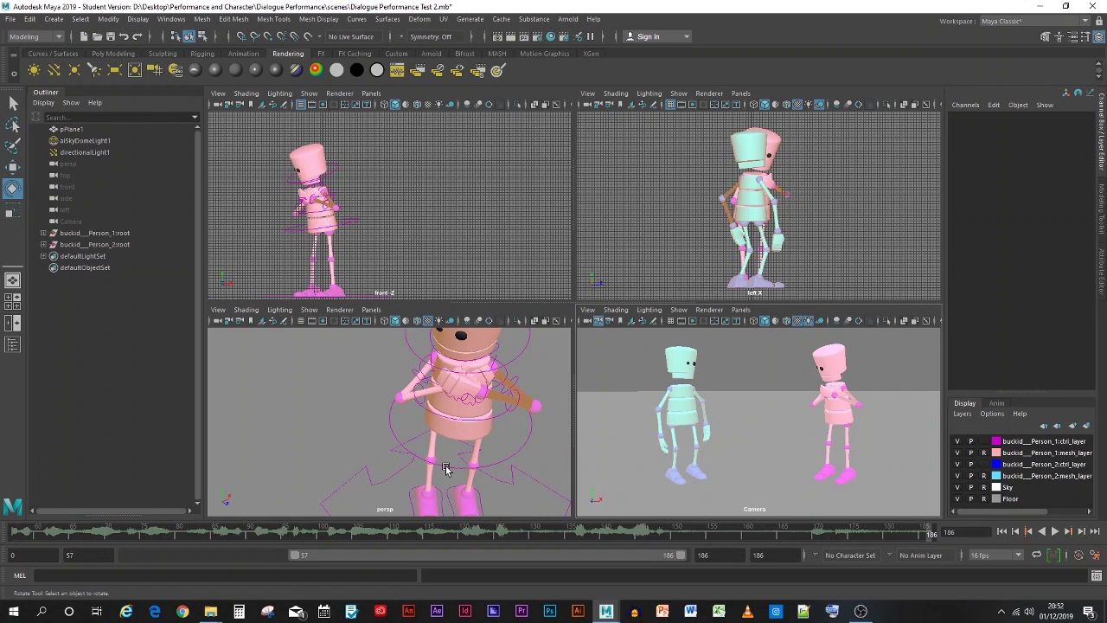
left_click(445, 468)
left_click_drag(445, 443, 481, 460)
key("s")
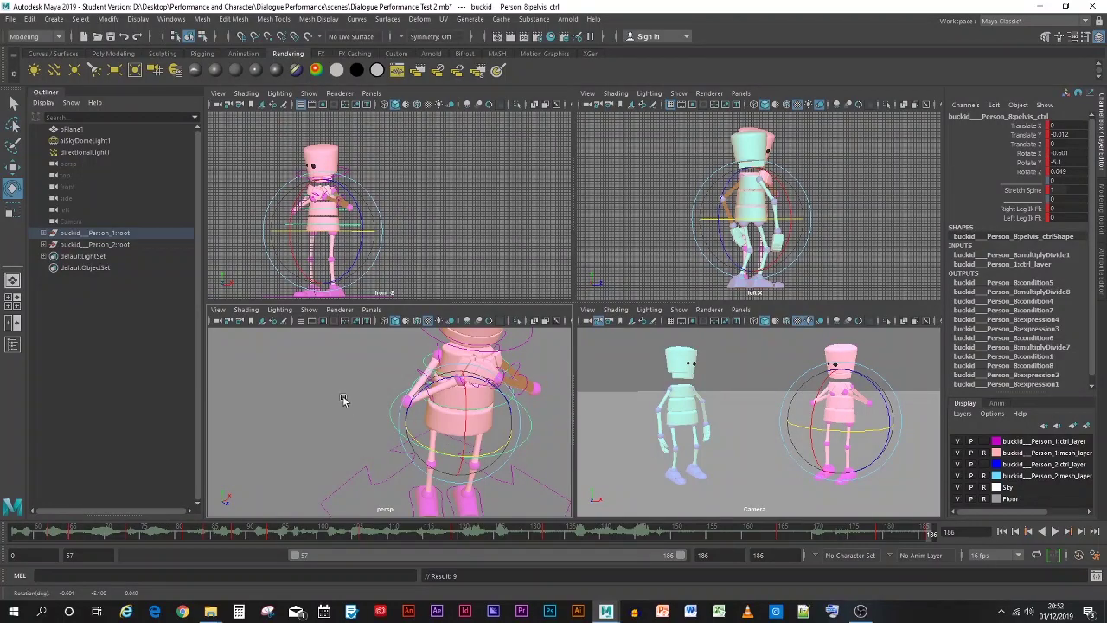
Turn the pink character's head control at frame 186 to a rotation of about 0.7, 15, -1.6
left_click(342, 399)
left_click(468, 353)
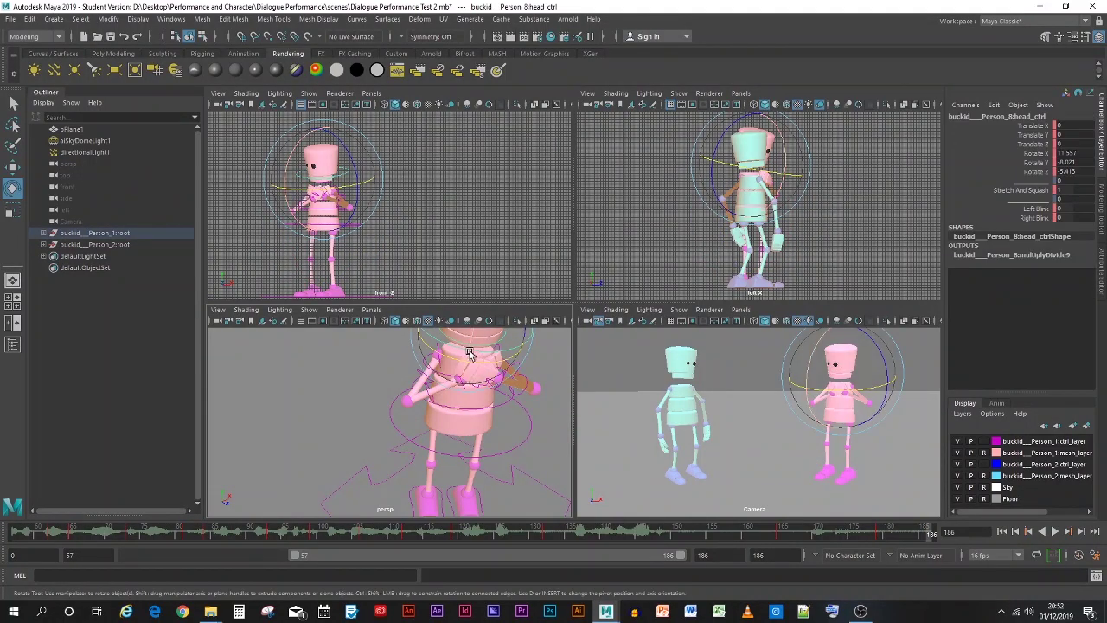
left_click_drag(468, 353, 417, 343)
left_click(395, 393)
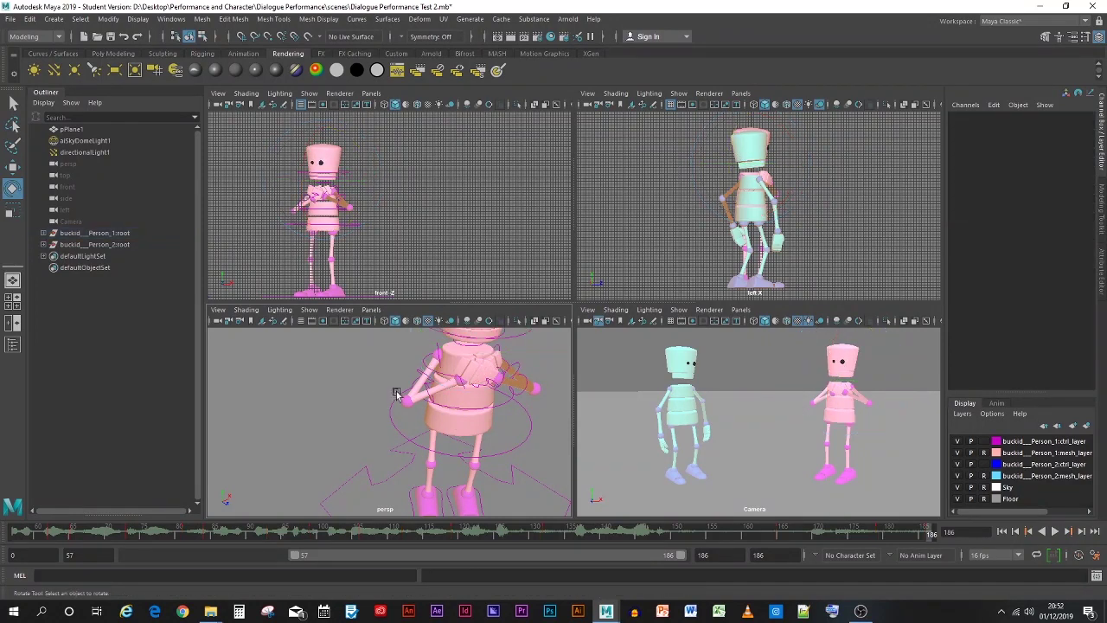
Copy the pink character's right shoulder key from frame 165 and paste it at frame 186
left_click(425, 375)
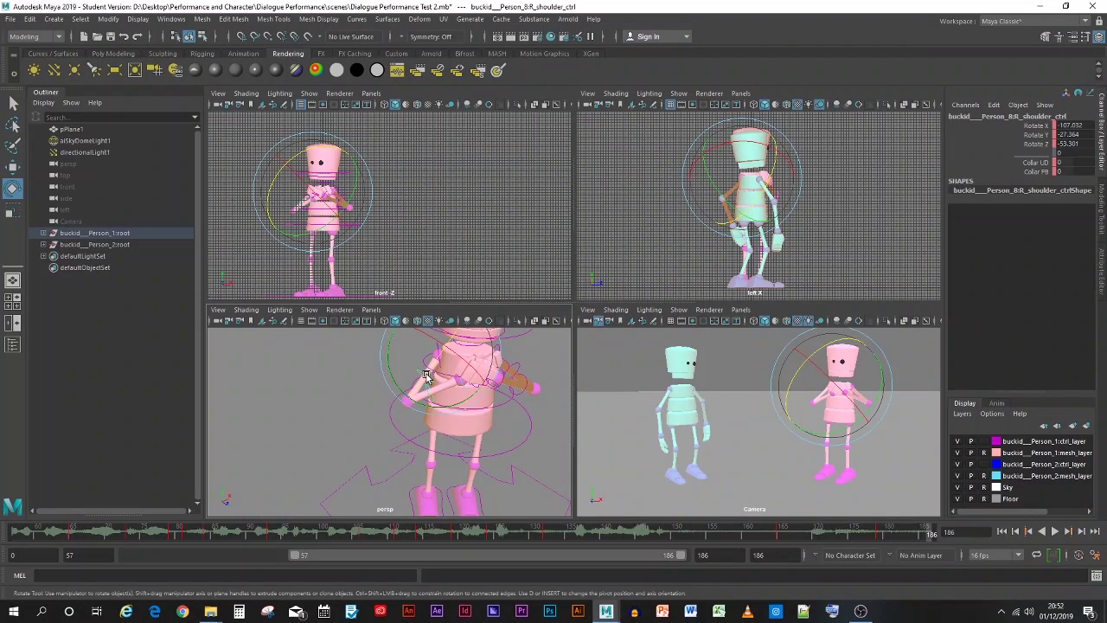
key("alt+v")
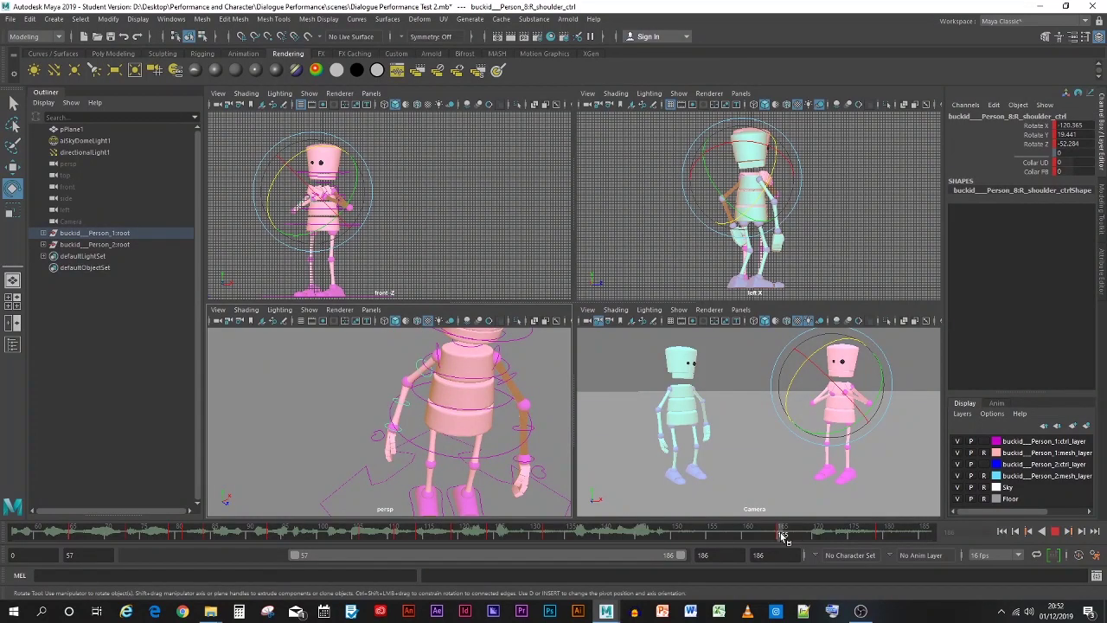
right_click(782, 537)
left_click(803, 350)
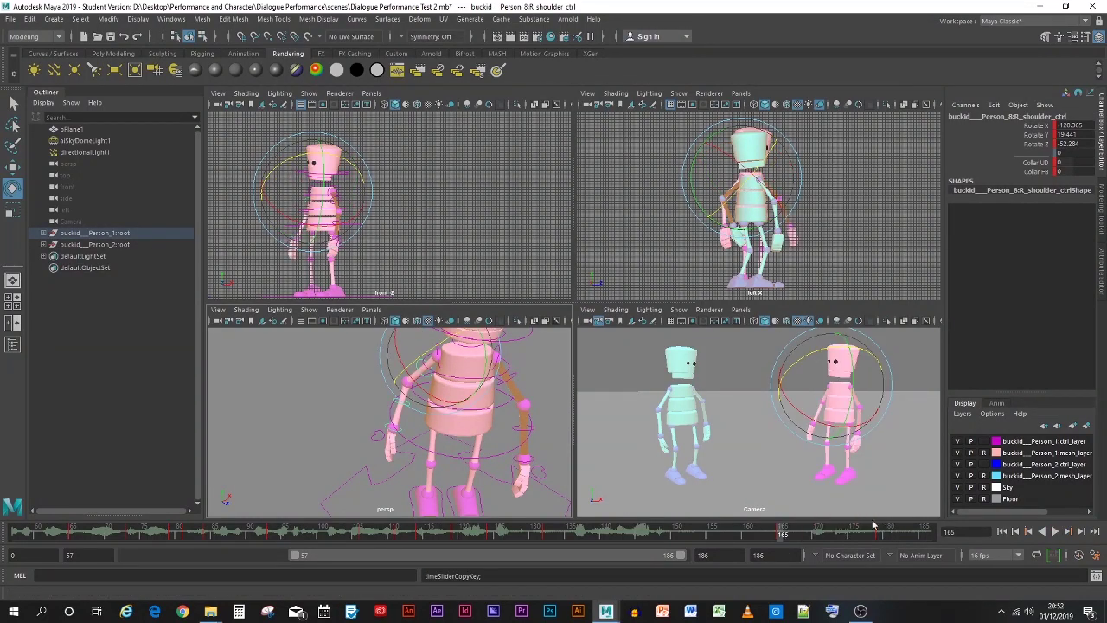
right_click(934, 532)
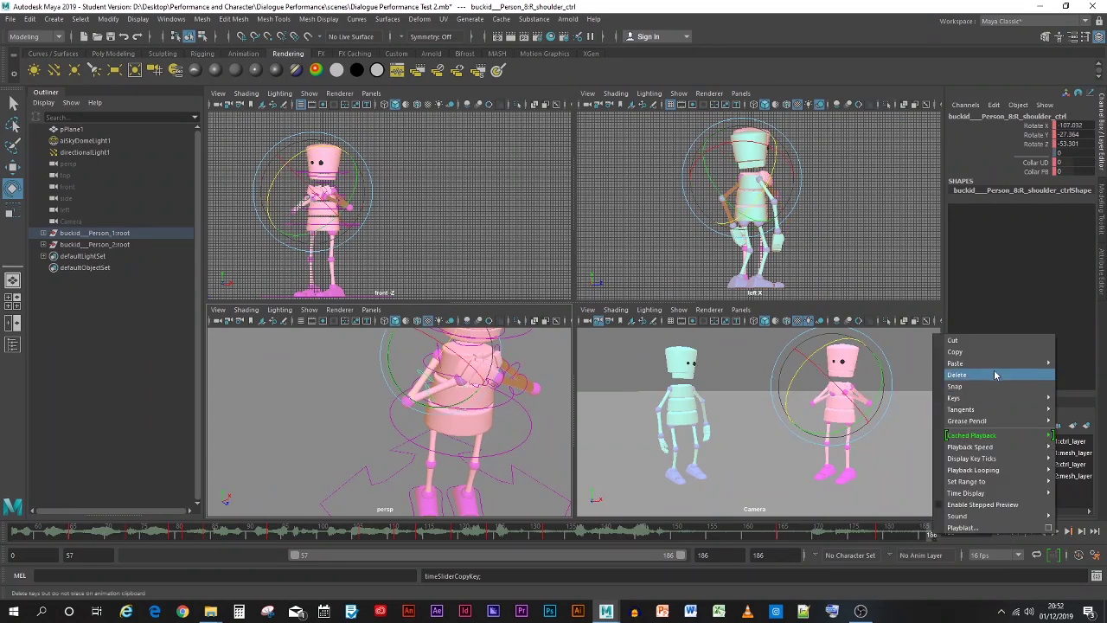
mouse_move(1003, 367)
left_click(880, 373)
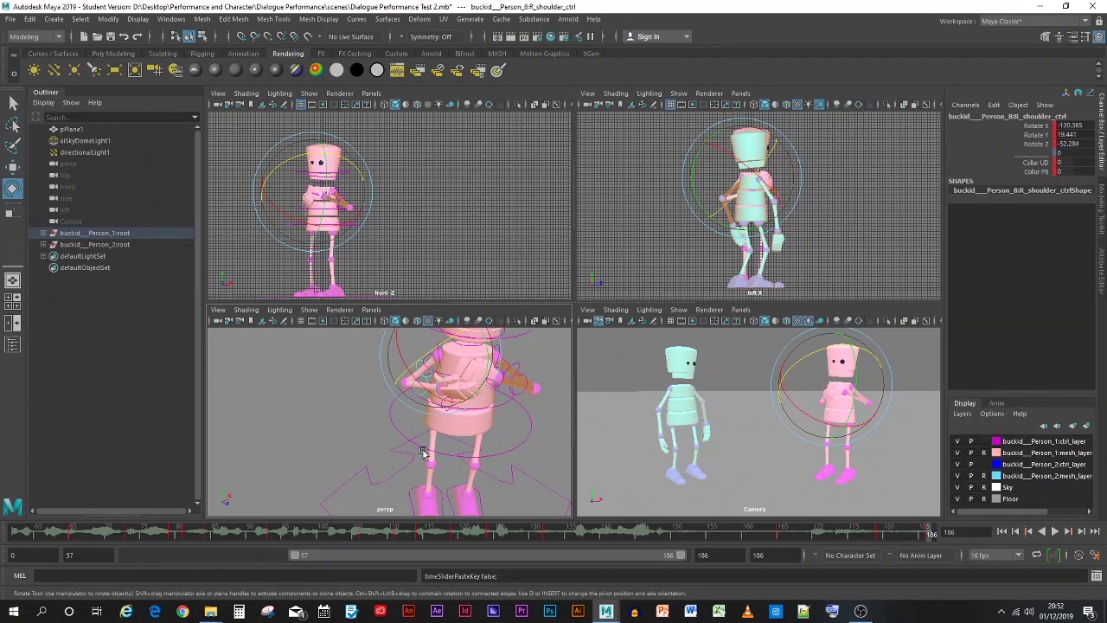
Copy the pink character's right elbow key from frame 165 to frame 186, returning the forearm to the character's side
left_click(352, 422)
left_click(416, 389)
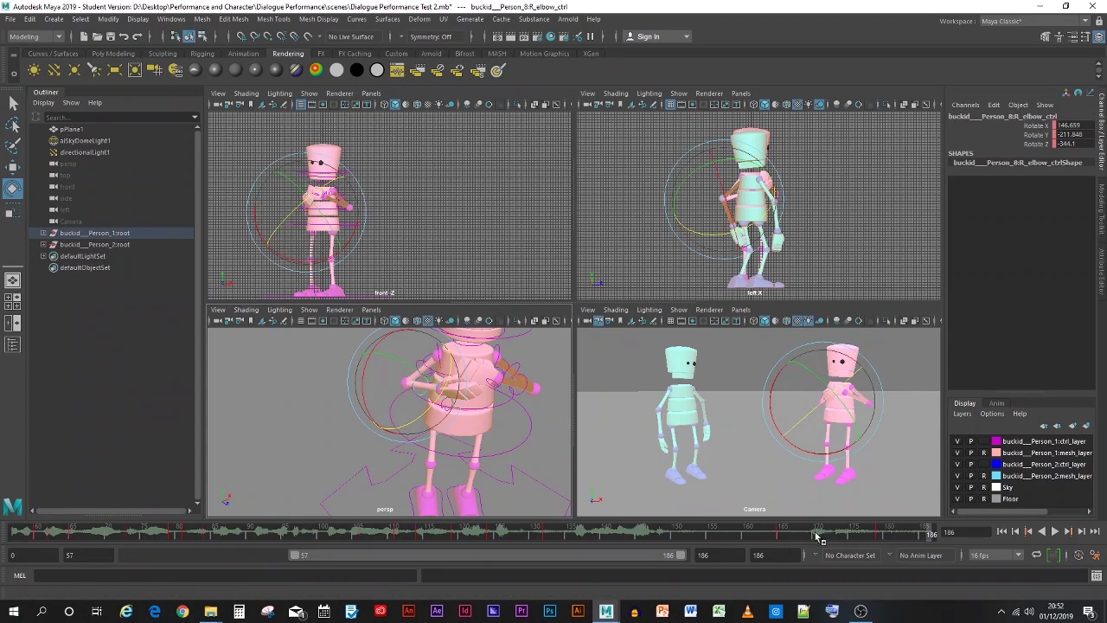
left_click(787, 534)
key("alt+v")
left_click(783, 534)
right_click(782, 535)
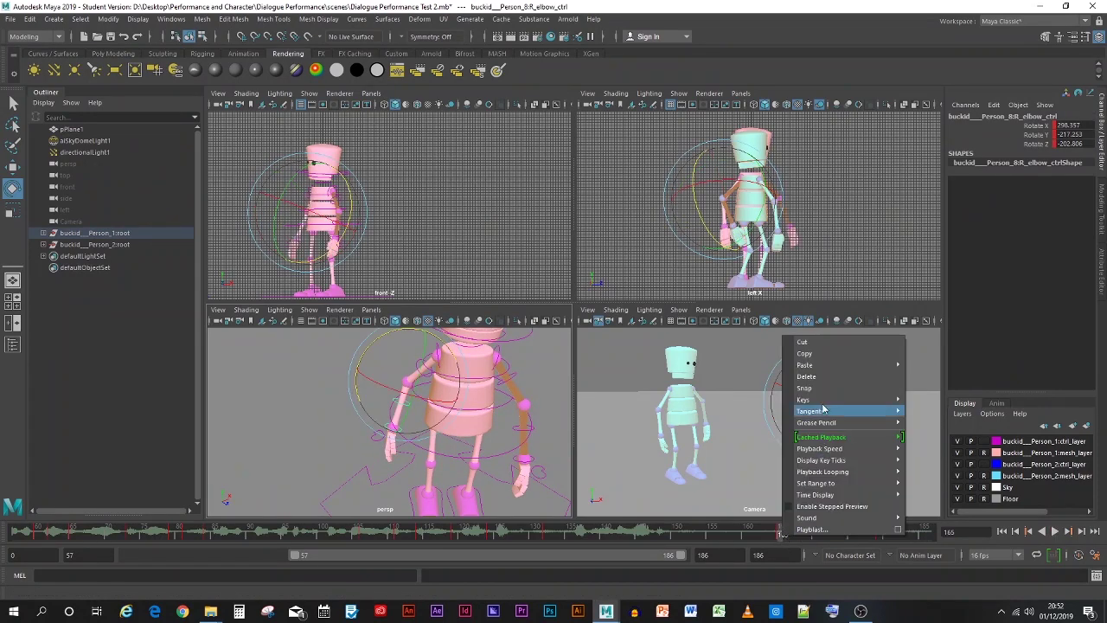
left_click(830, 354)
left_click_drag(870, 529, 934, 531)
right_click(939, 531)
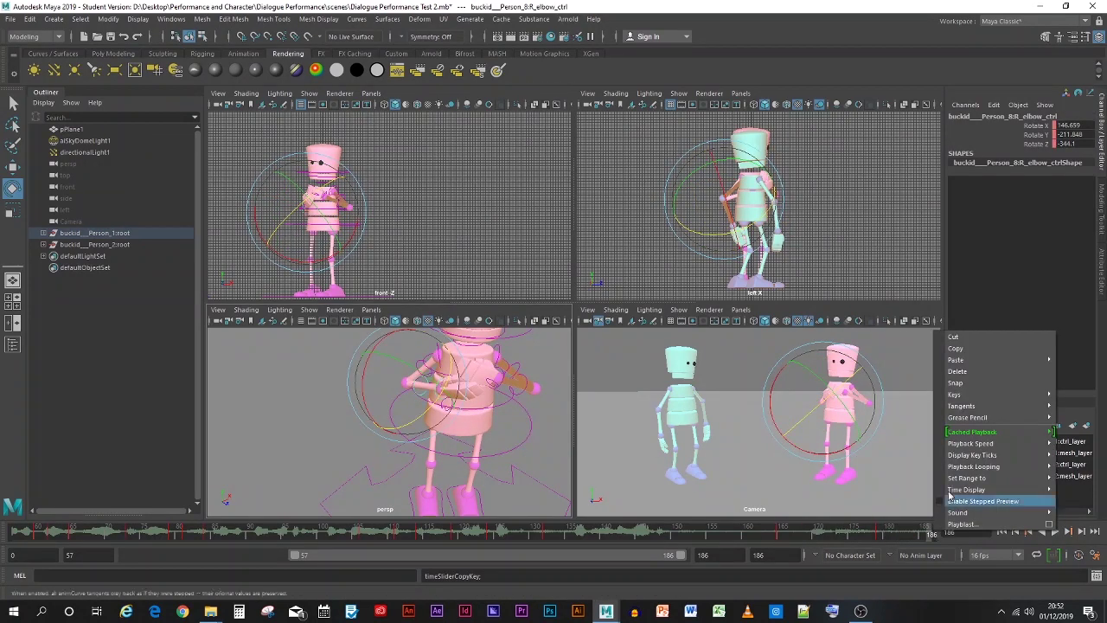
mouse_move(995, 361)
left_click(901, 372)
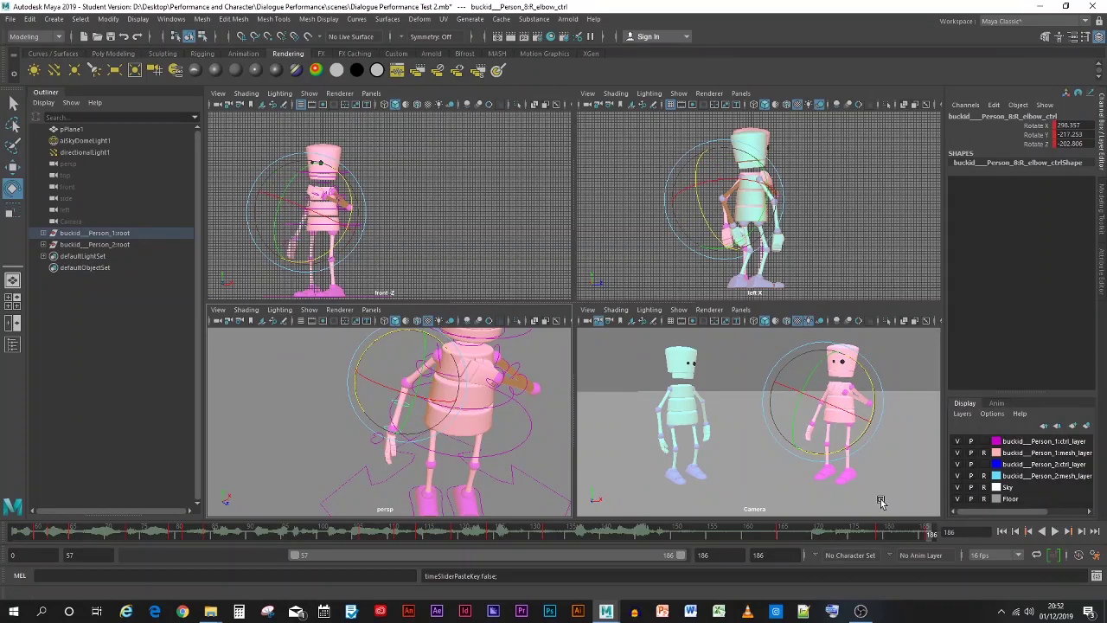
Copy the pink character's left shoulder key from frame 165 and paste it at frame 186
left_click_drag(924, 529, 876, 531)
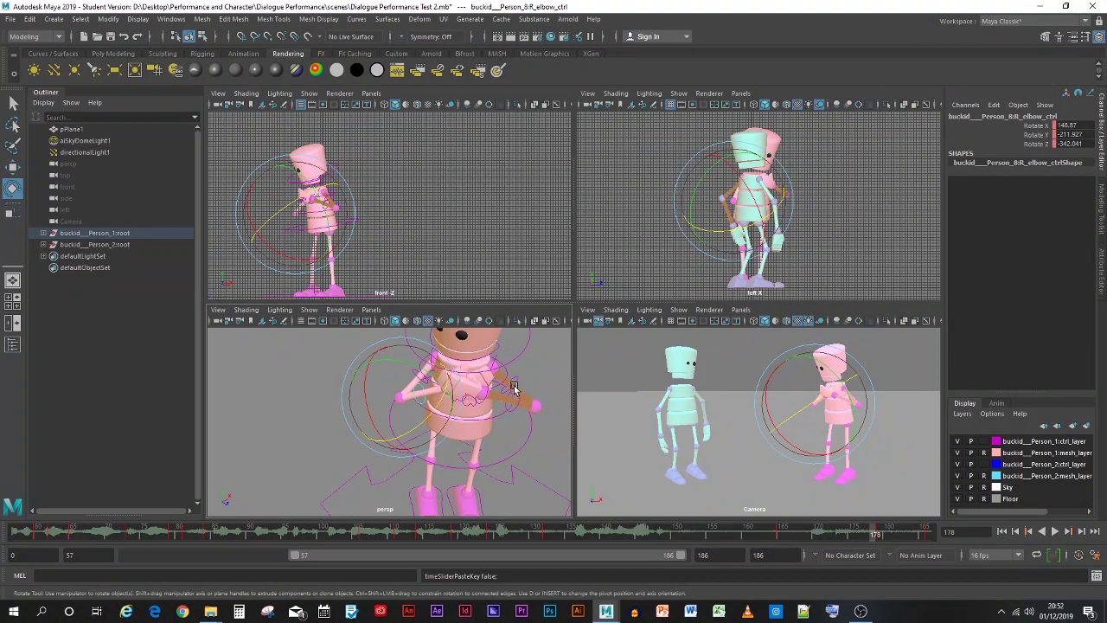
left_click(514, 386)
left_click(784, 531)
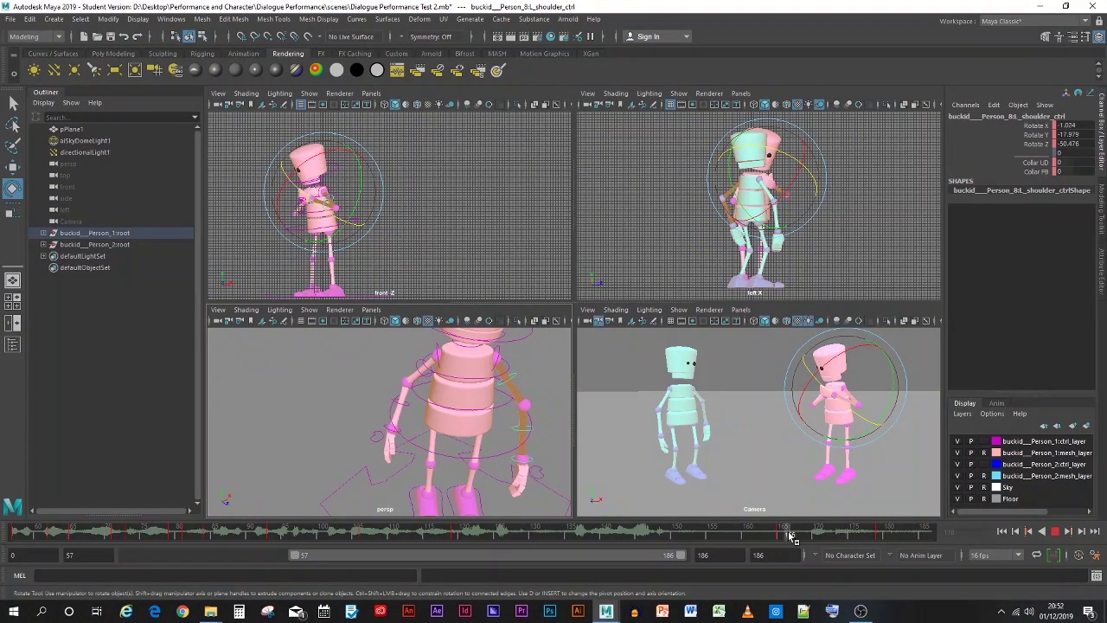
right_click(783, 531)
left_click(813, 351)
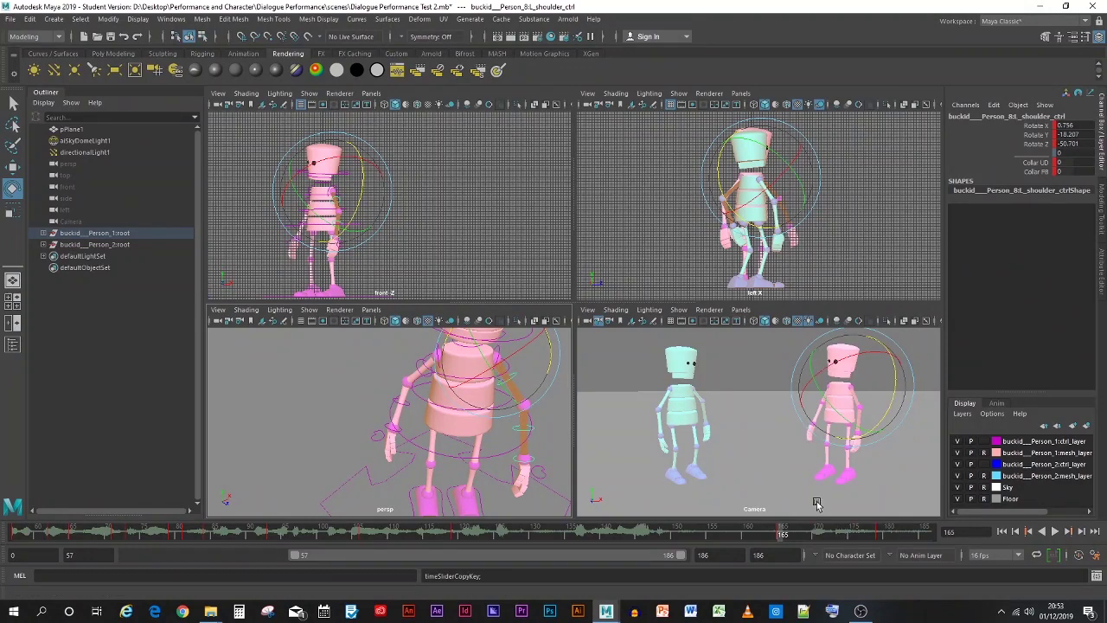
left_click(932, 533)
right_click(932, 533)
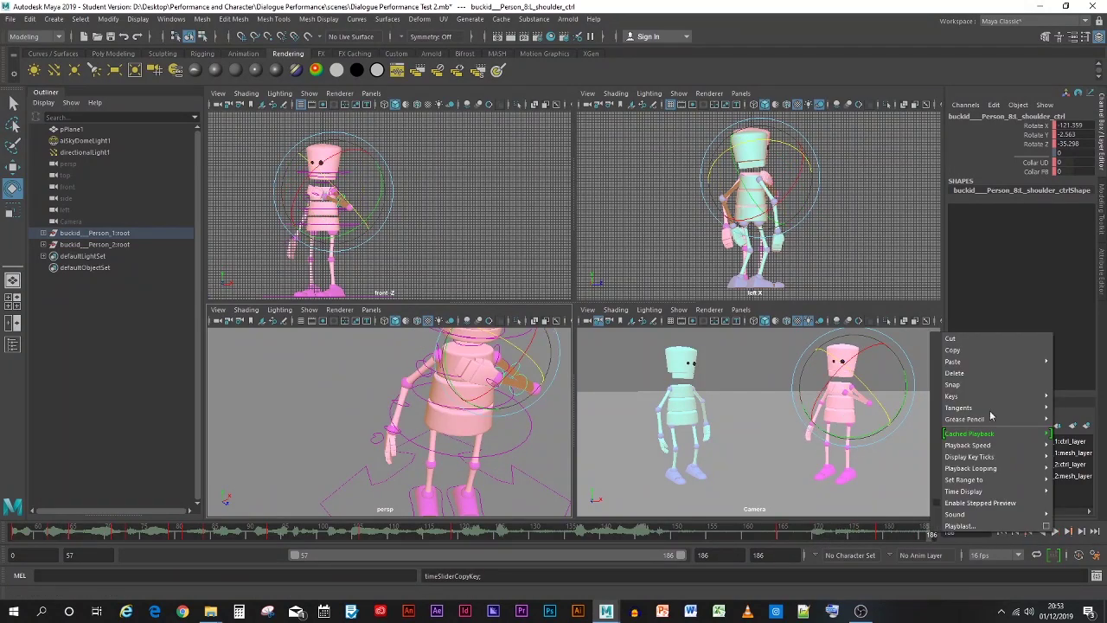
mouse_move(968, 362)
left_click(901, 374)
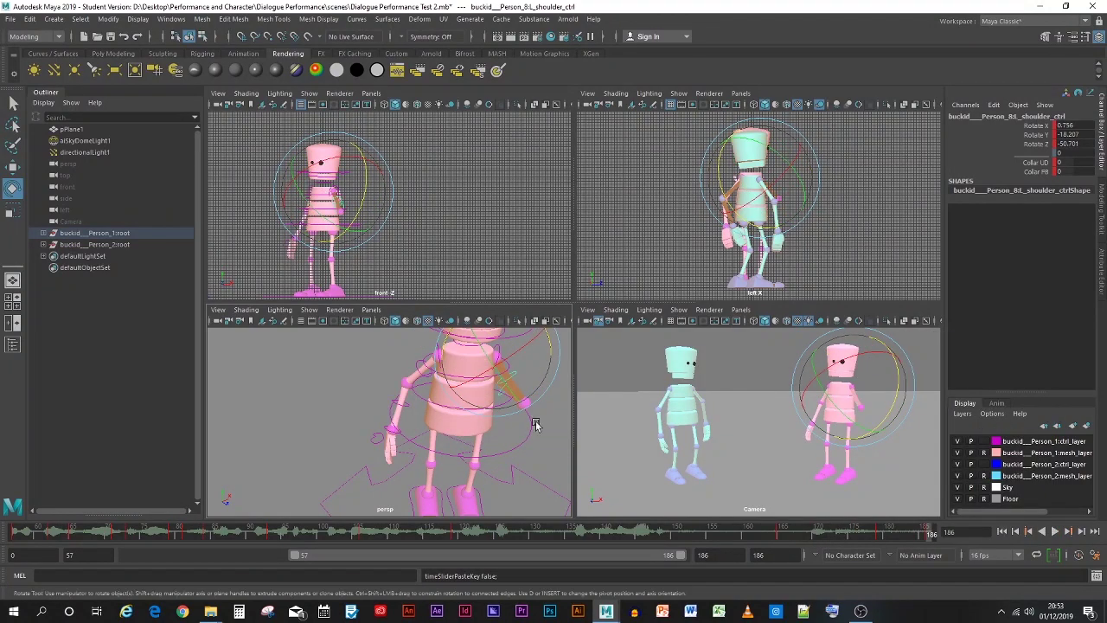
Copy the pink character's left elbow key from frame 165 to frame 186, lowering the forearm to the resting pose
left_click(515, 417)
left_click(501, 395)
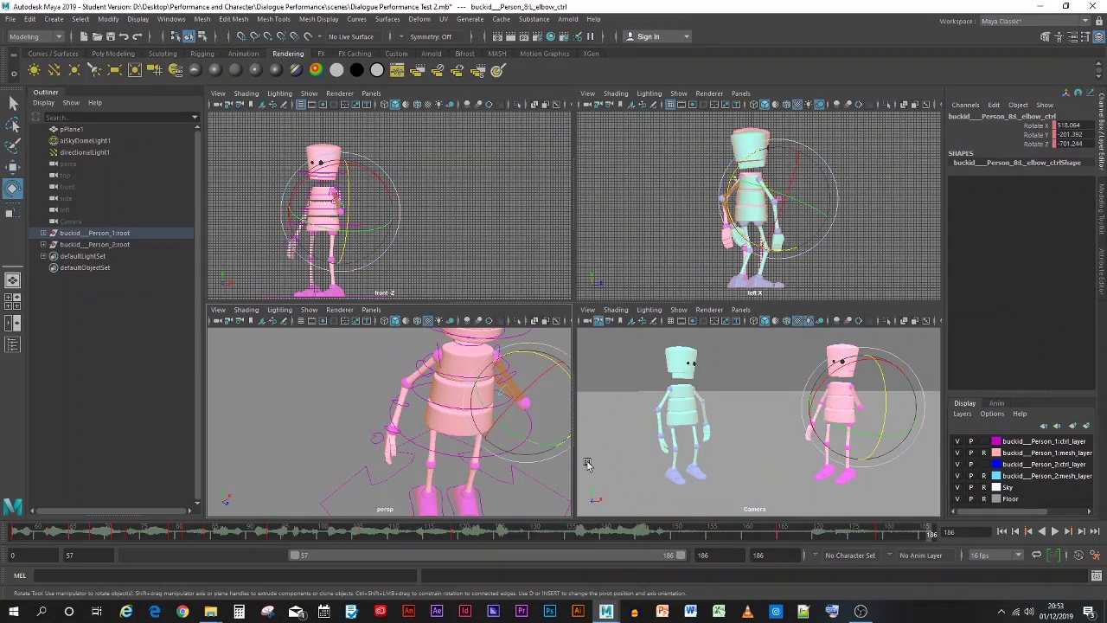
left_click_drag(875, 538, 783, 533)
right_click(782, 534)
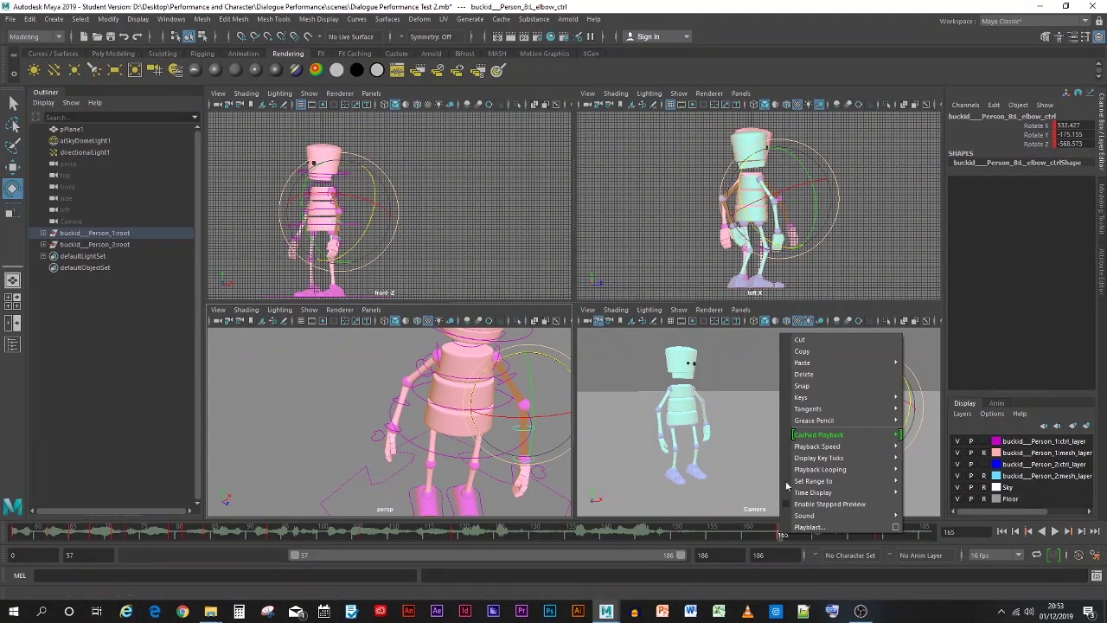
left_click(818, 351)
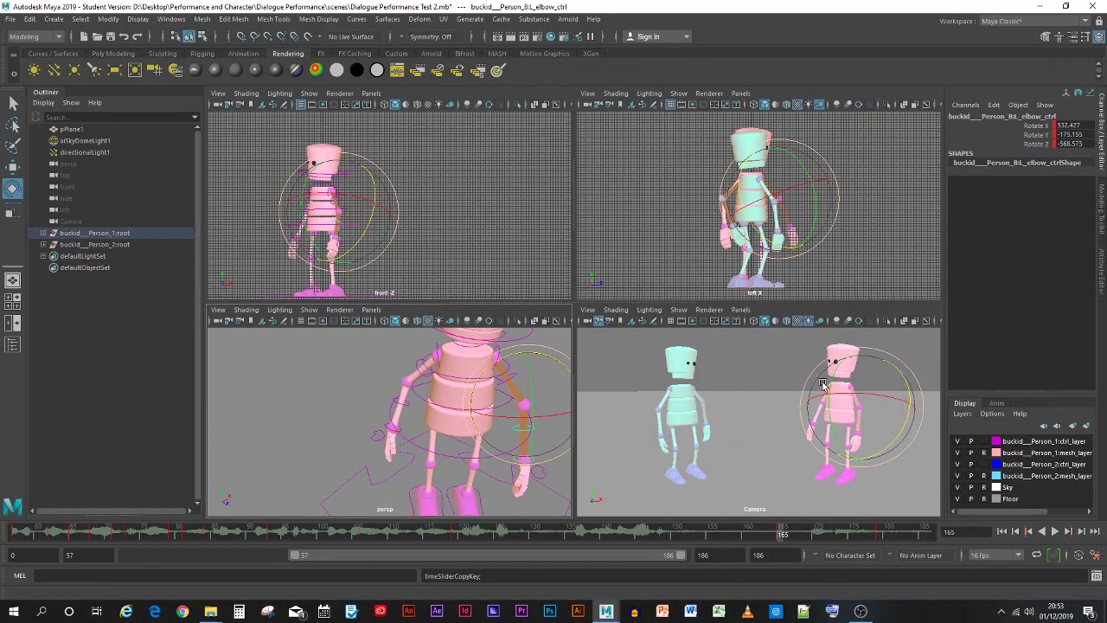
left_click_drag(804, 536, 931, 537)
right_click(936, 537)
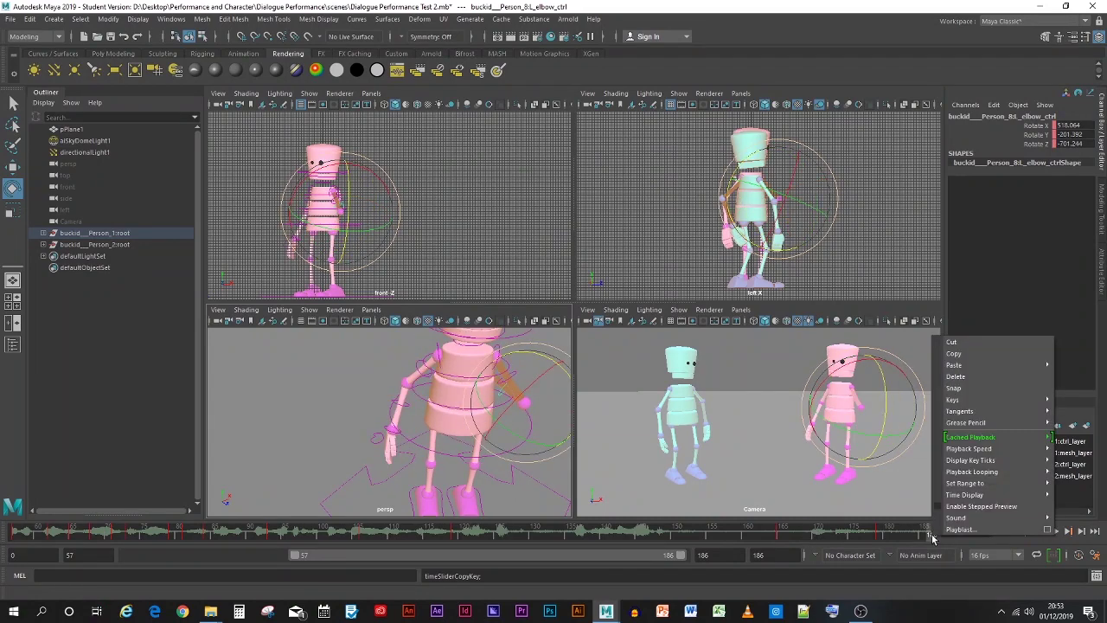
mouse_move(1011, 364)
left_click(864, 365)
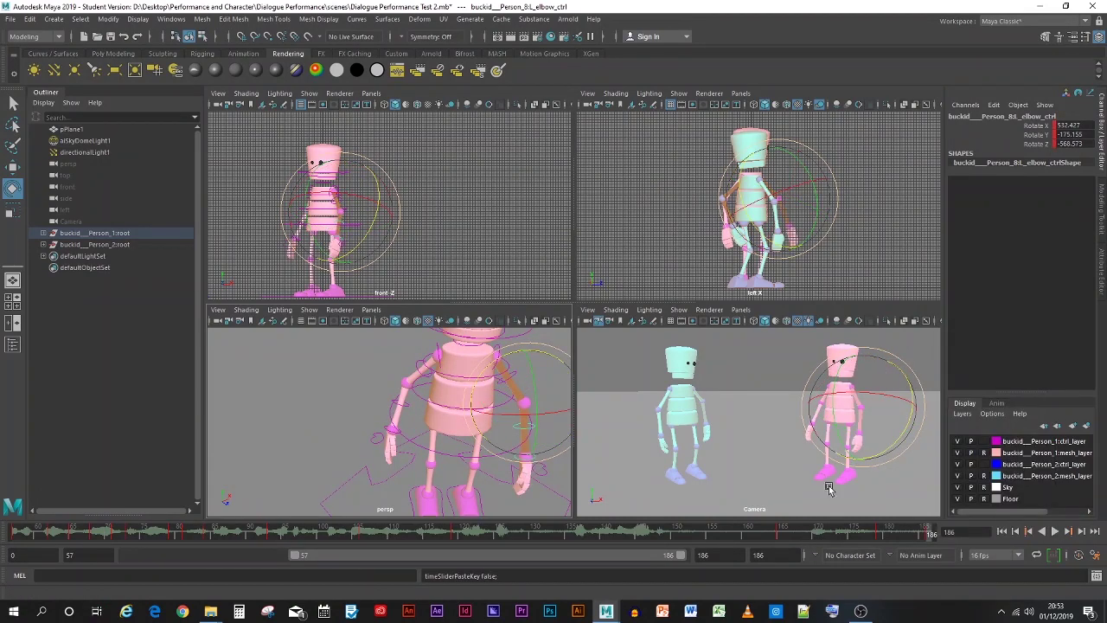
Readjust the pink character's head control at frame 186 to a rotation of about -1.4, -0.3, -1.4
left_click_drag(902, 536, 931, 529)
left_click(722, 460)
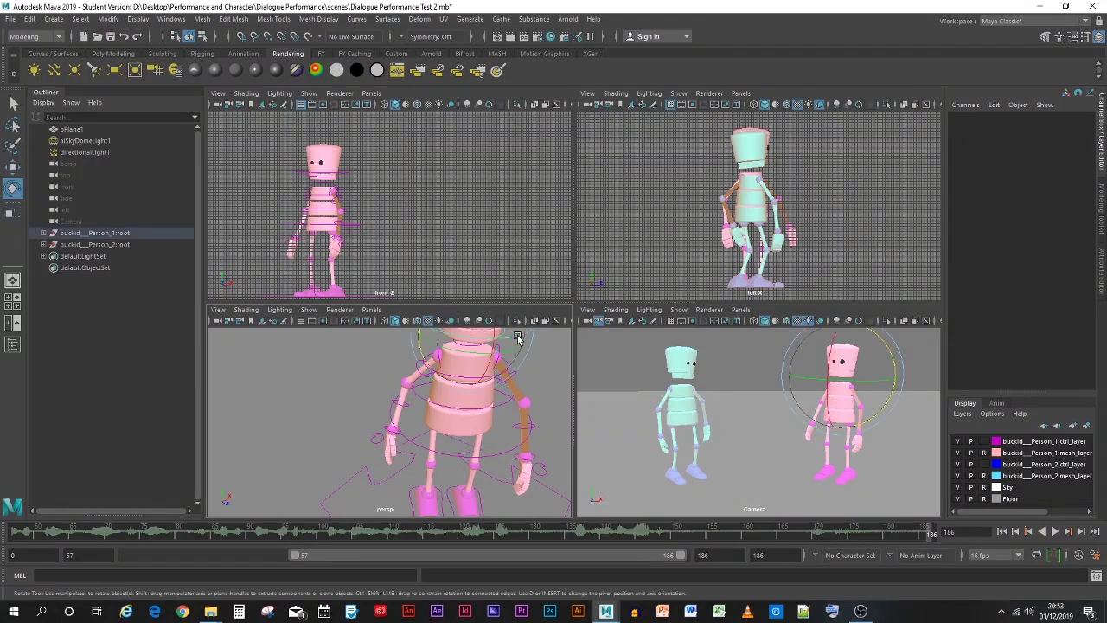
left_click(515, 339)
right_click_drag(516, 339, 420, 346, "alt")
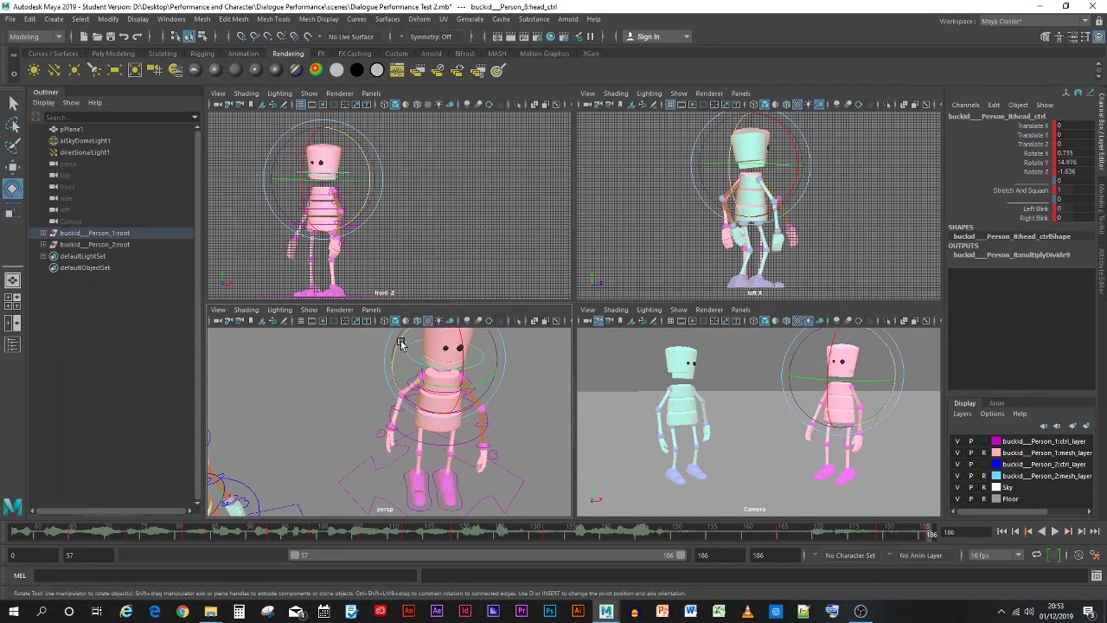
left_click_drag(403, 346, 470, 383)
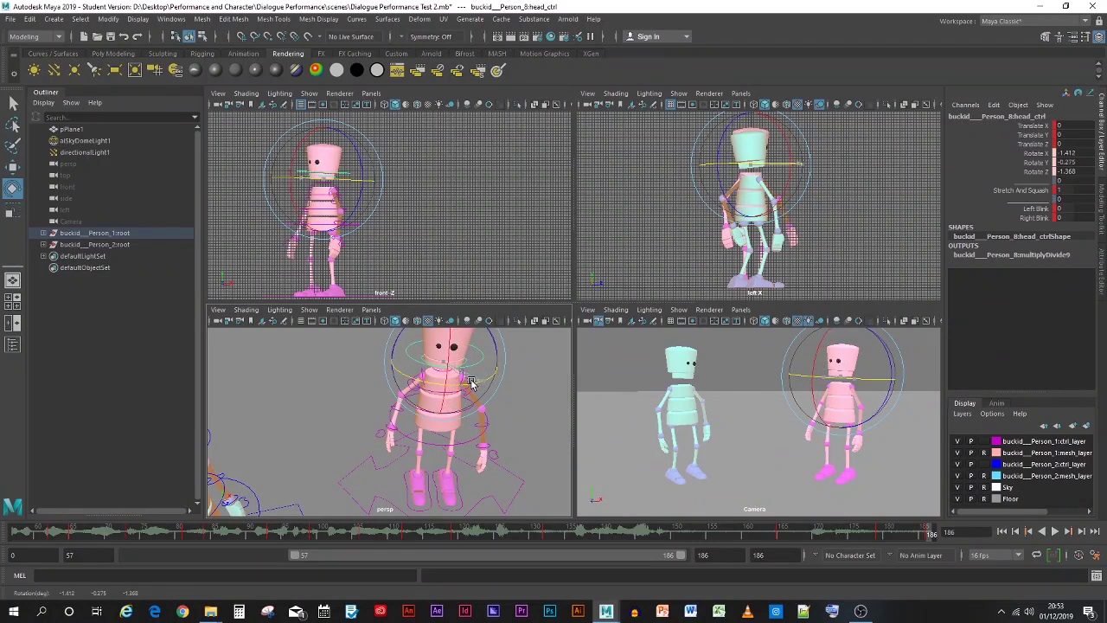
left_click(508, 432)
Play and scrub through frames 149 to 186 to review the timing of both characters' gestures against the audio
left_click_drag(826, 536, 711, 534)
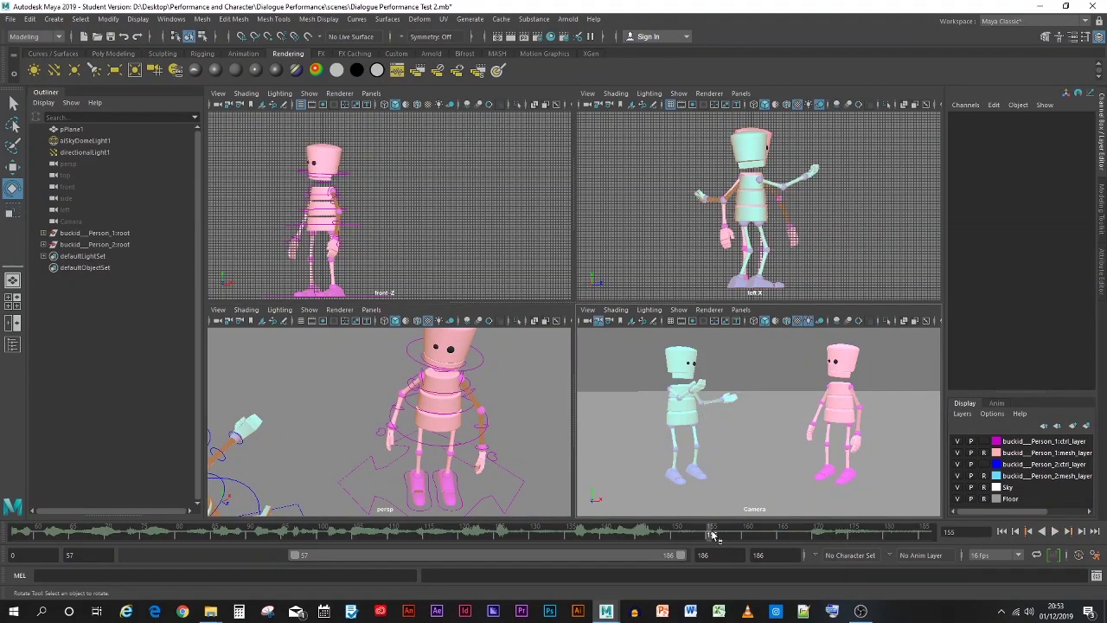
key("alt+v")
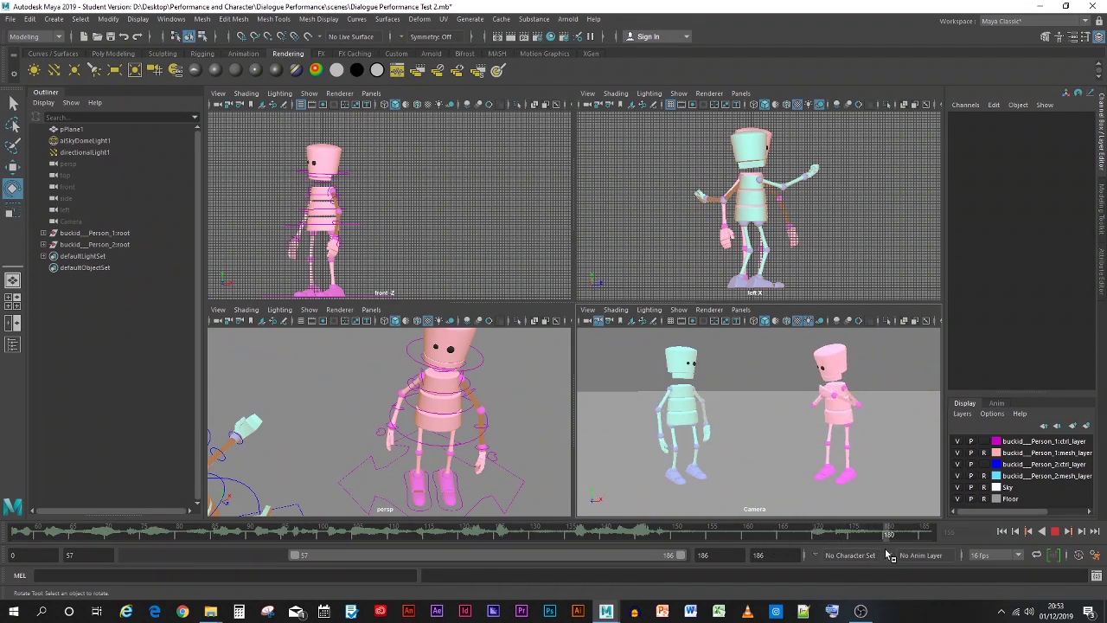
mouse_move(886, 554)
left_mouse_down()
mouse_move(787, 541)
mouse_move(882, 543)
mouse_move(846, 541)
left_mouse_up()
scroll(279, 366, "up", 3)
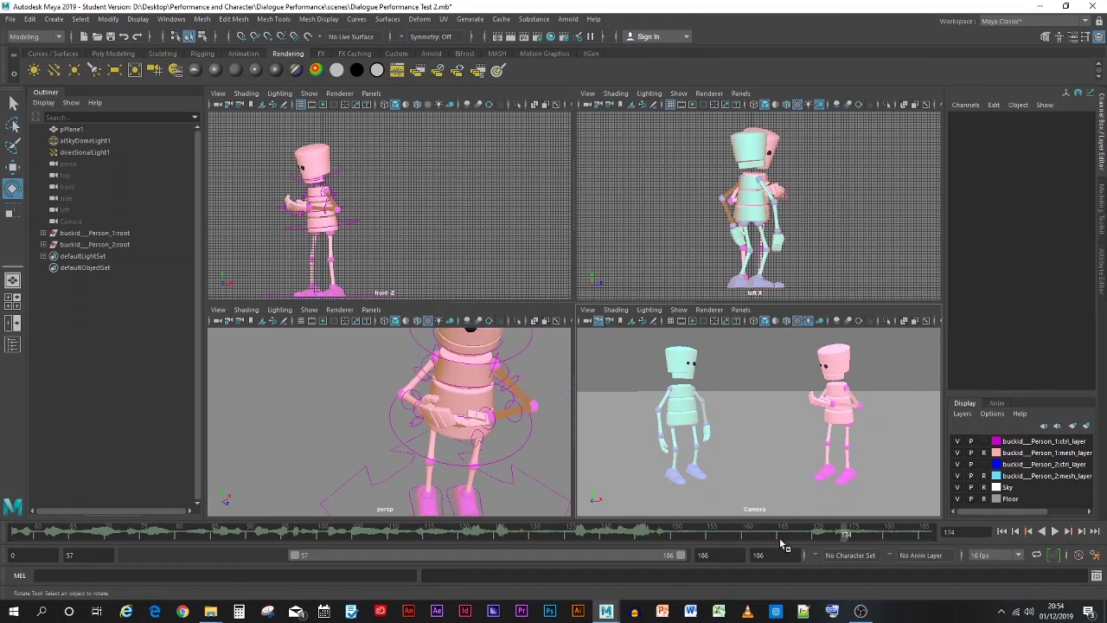
left_click_drag(795, 536, 626, 539)
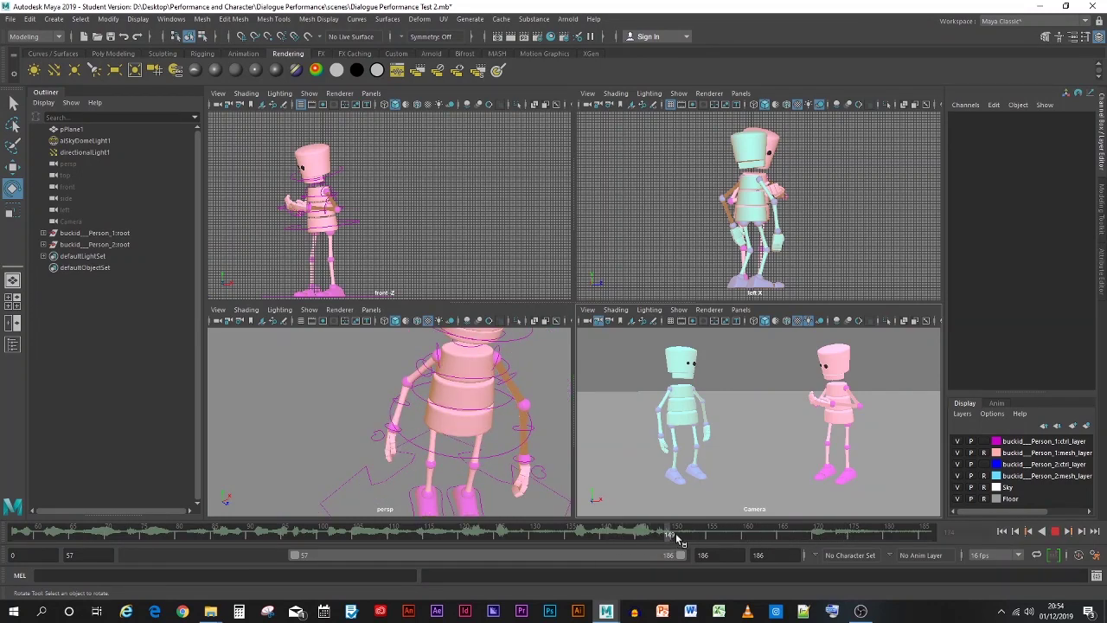
key("Escape")
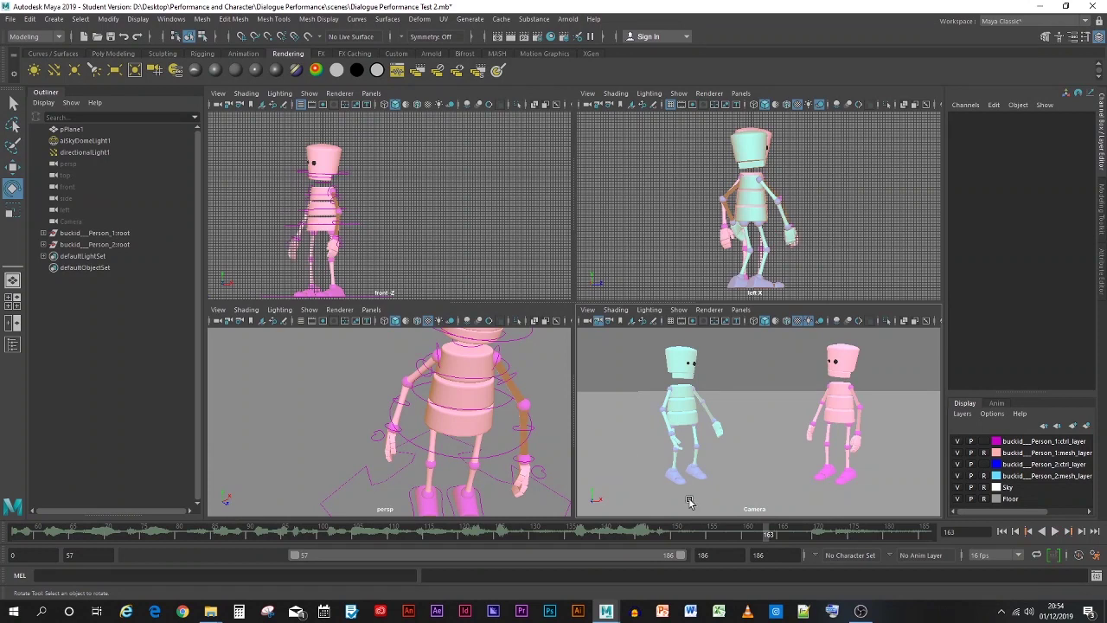
left_click(682, 532)
key("alt+v")
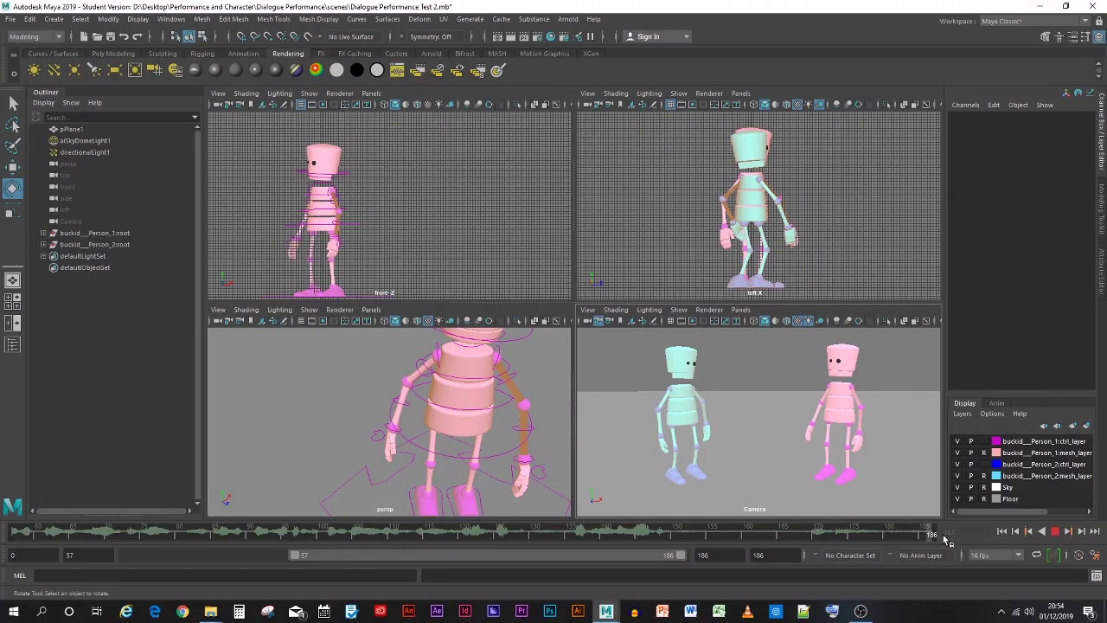
mouse_move(930, 533)
left_mouse_down()
mouse_move(761, 534)
mouse_move(942, 535)
mouse_move(741, 529)
left_mouse_up()
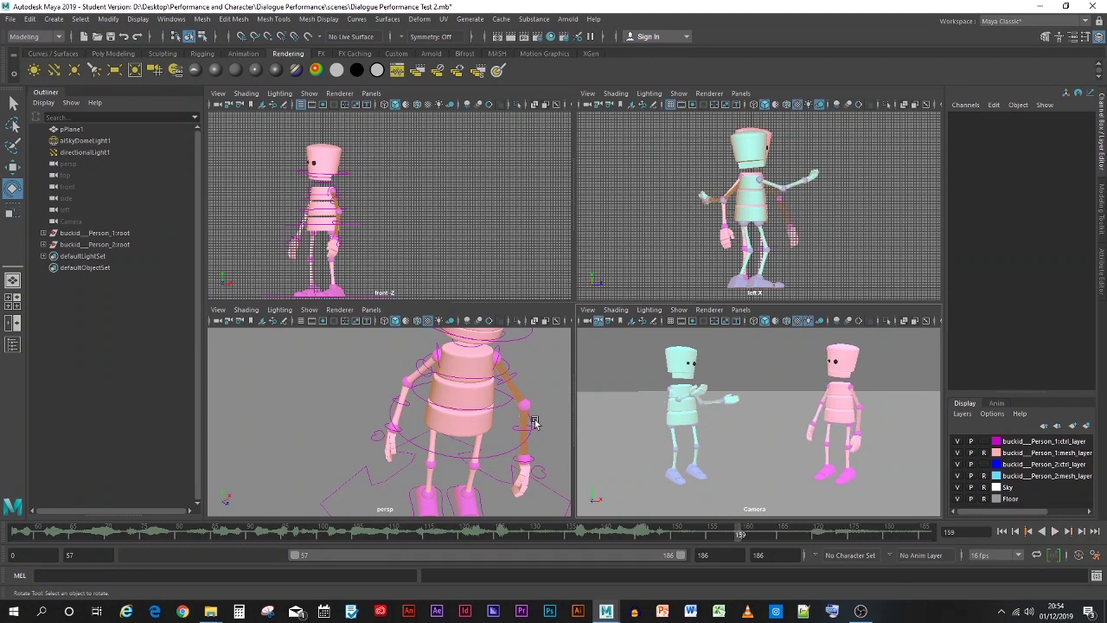
Extend the playback range back to frame 0 so the timeline covers the whole dialogue up to frame 186
left_click_drag(294, 554, 127, 555)
right_click(386, 537)
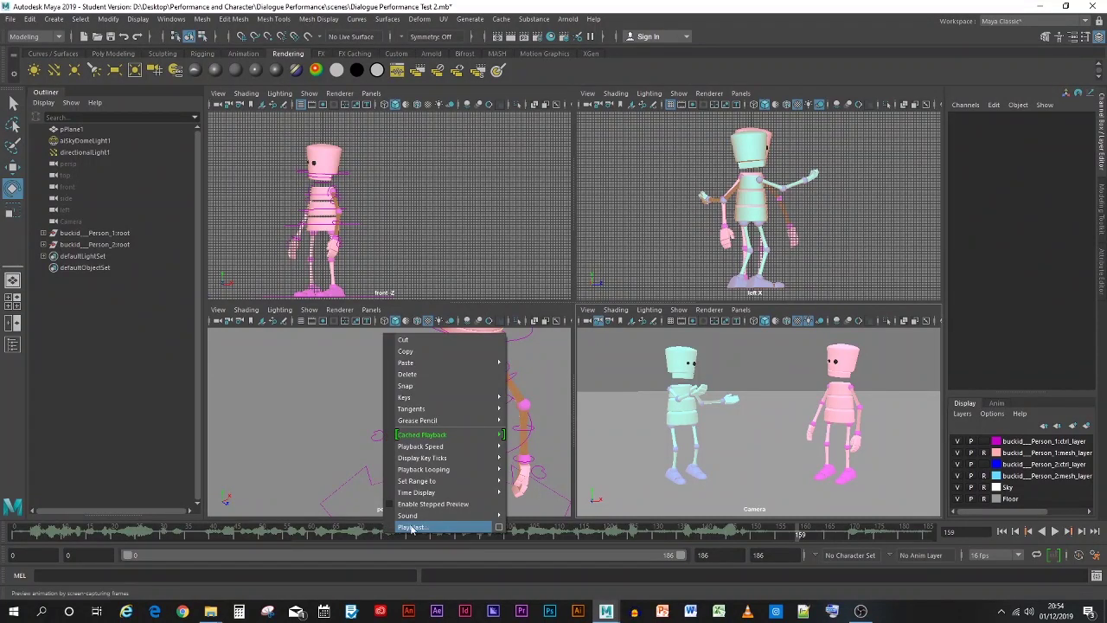
left_click(463, 543)
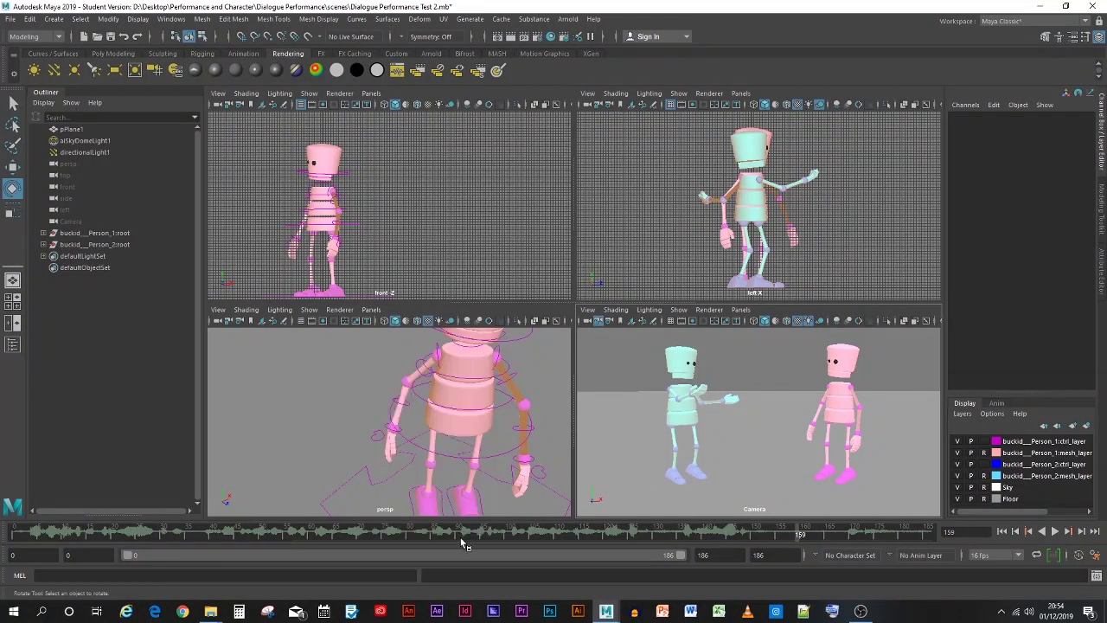
Open the playblast options from the timeline and save the scene
right_click(504, 536)
left_click(618, 526)
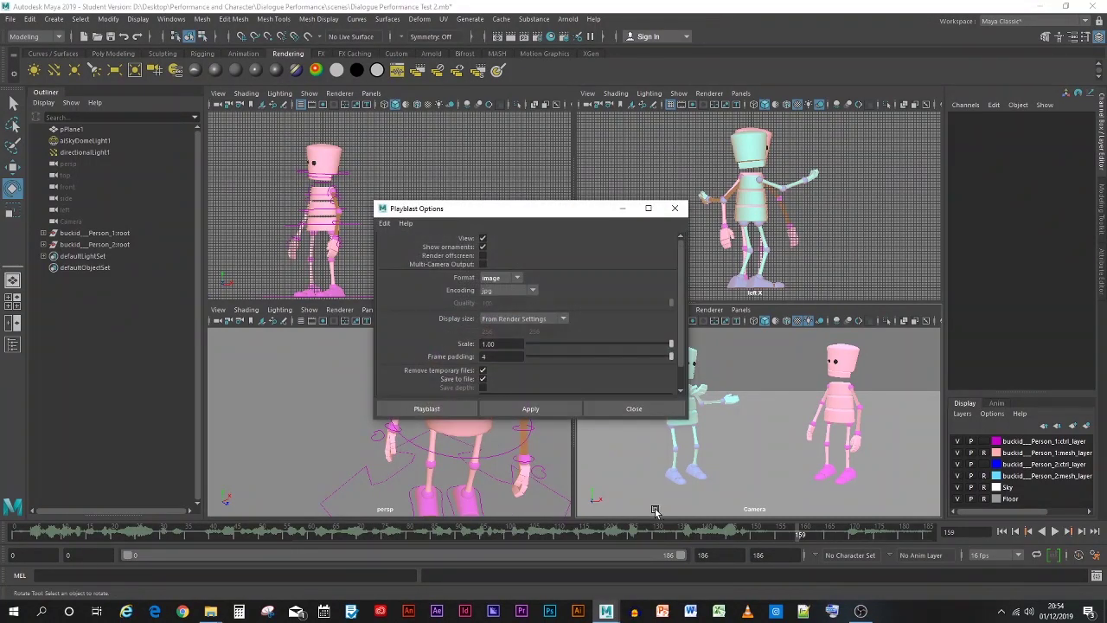
left_click(11, 18)
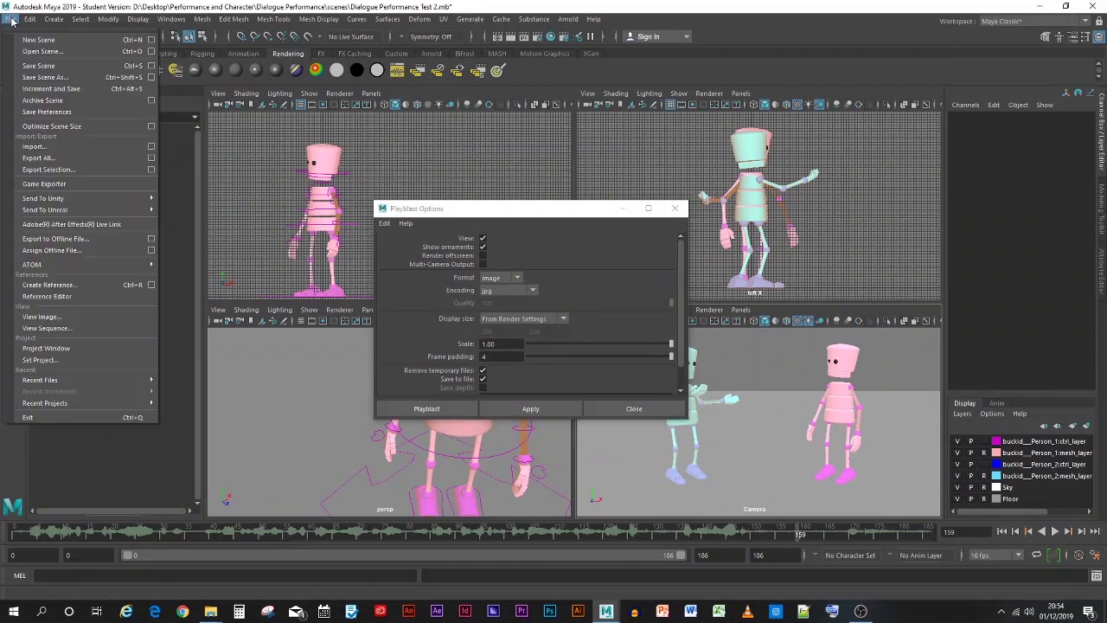
left_click(43, 69)
left_click(529, 316)
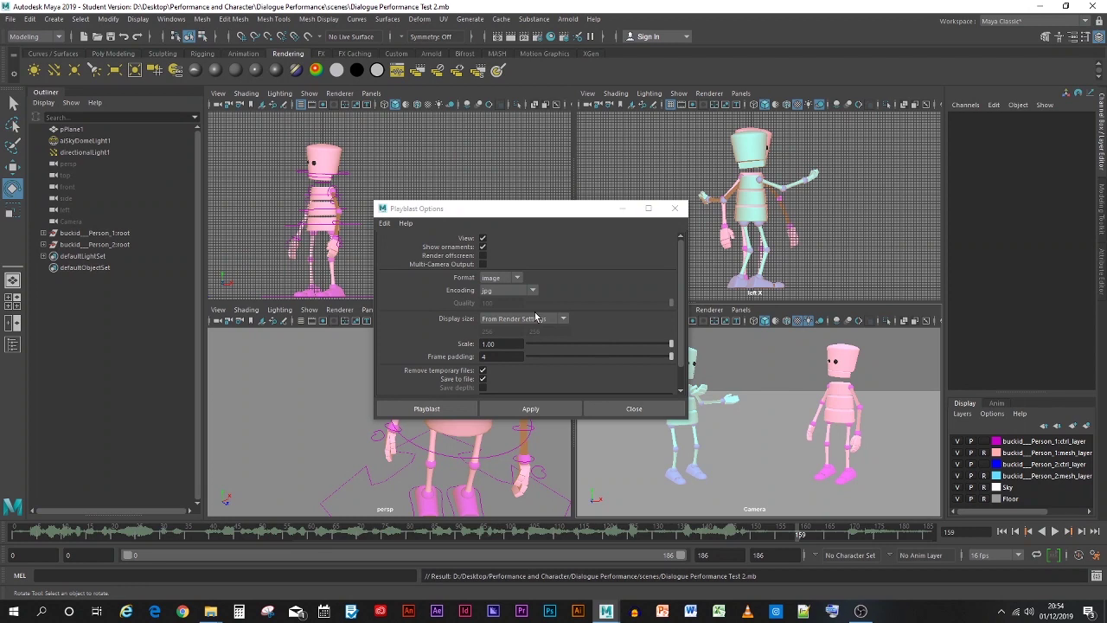
Set the playblast format to qt with H.264 encoding
scroll(536, 317, "down", 1)
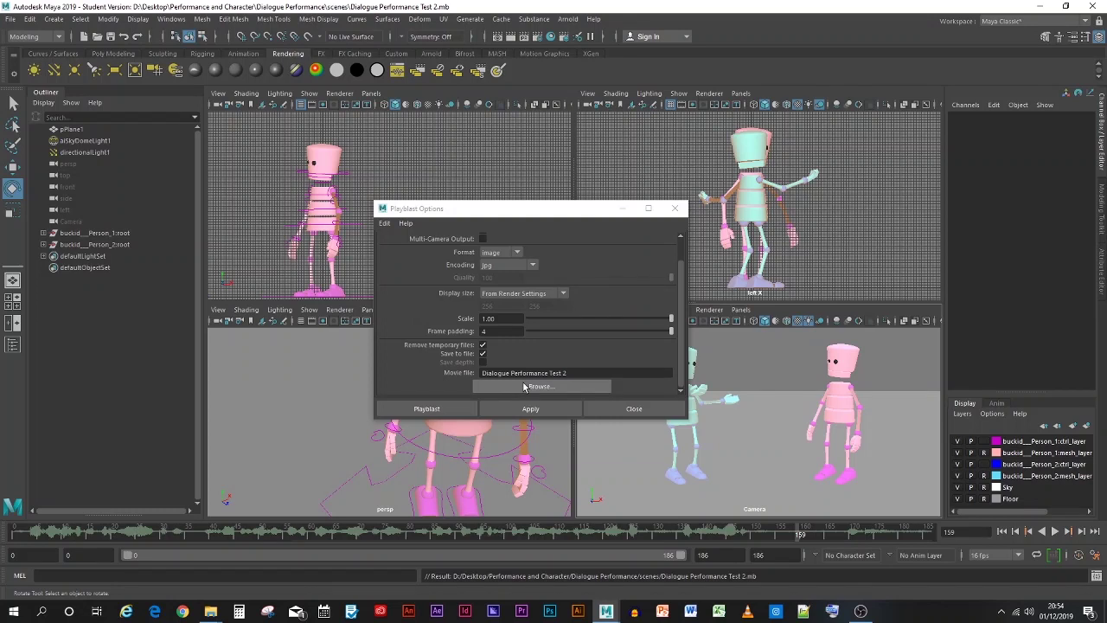
left_click(510, 253)
left_click(509, 272)
left_click(510, 265)
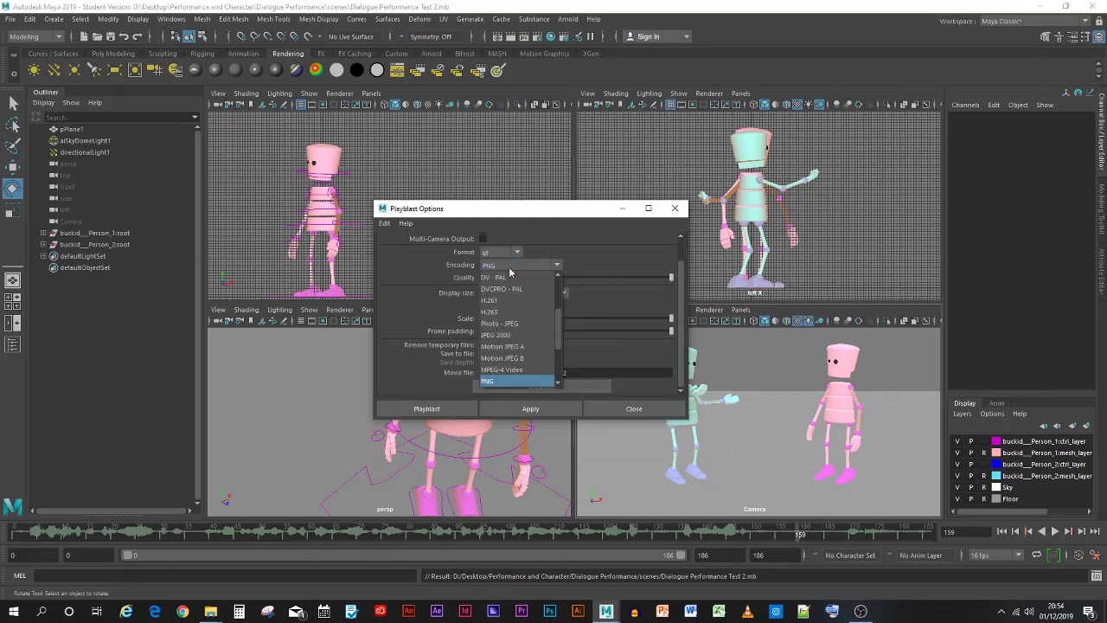
scroll(519, 314, "up", 5)
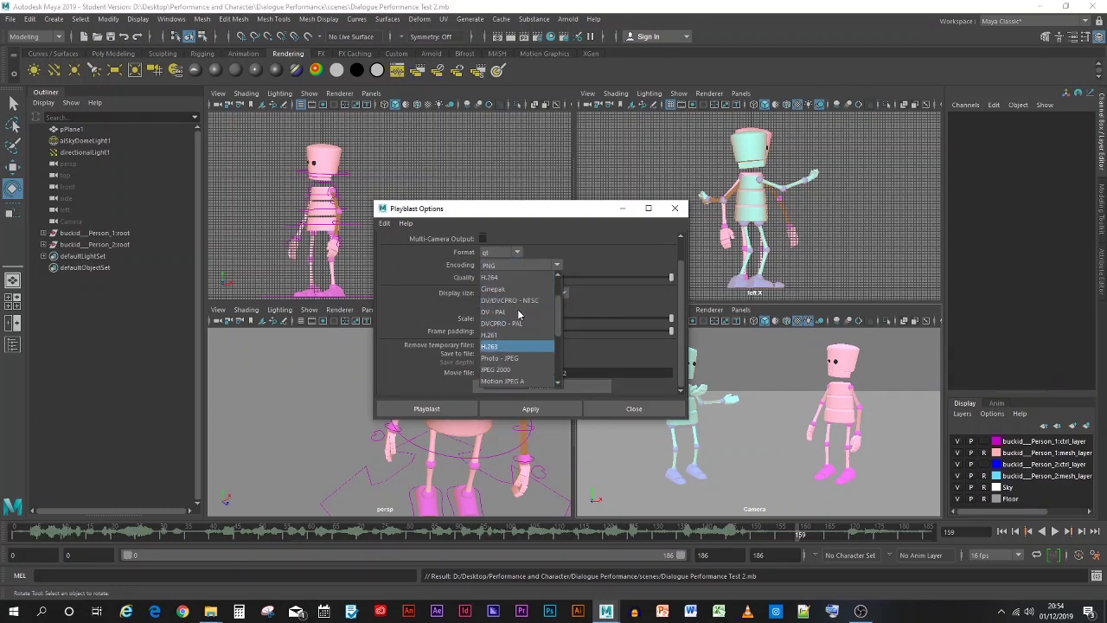
left_click(504, 277)
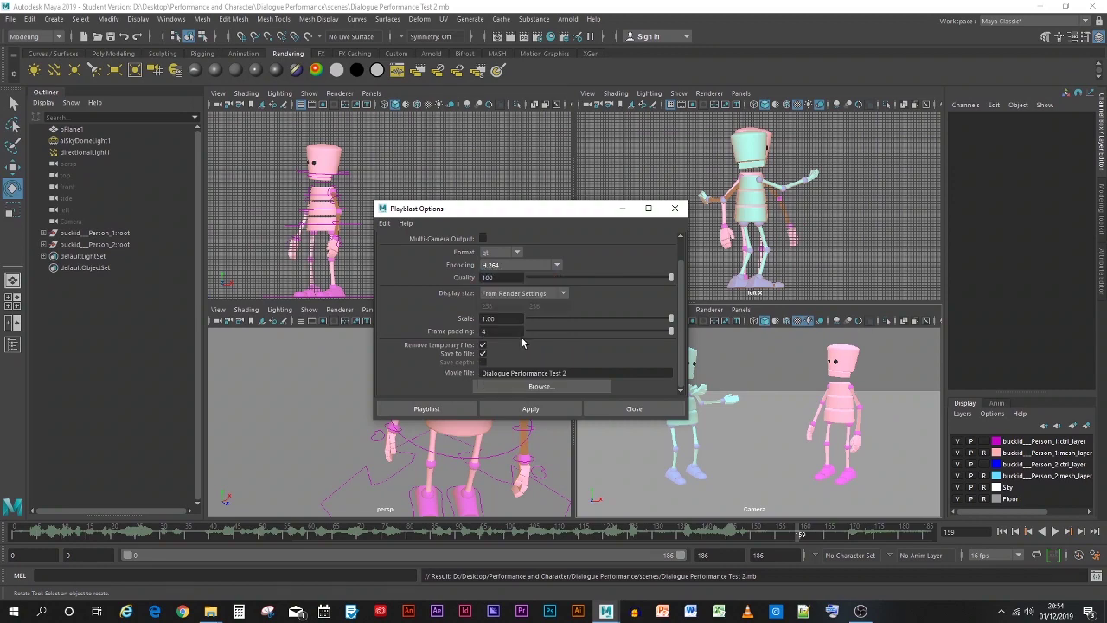
Browse to the project's images\Dialogue Perform Test 2 folder as the location for the playblast movie
left_click(539, 386)
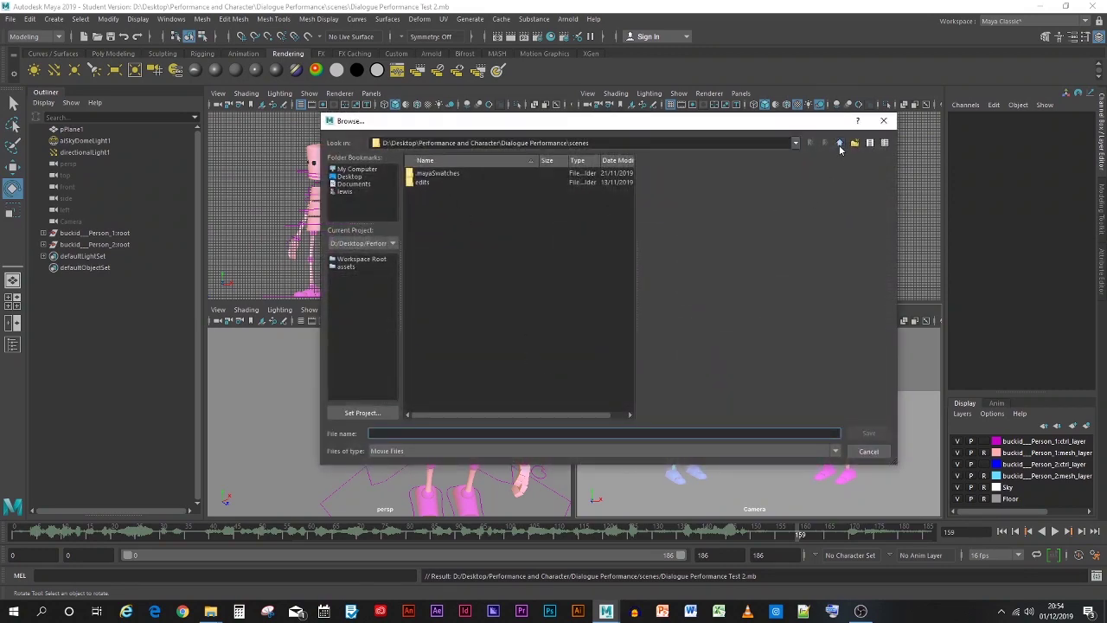
left_click(839, 144)
double_click(437, 219)
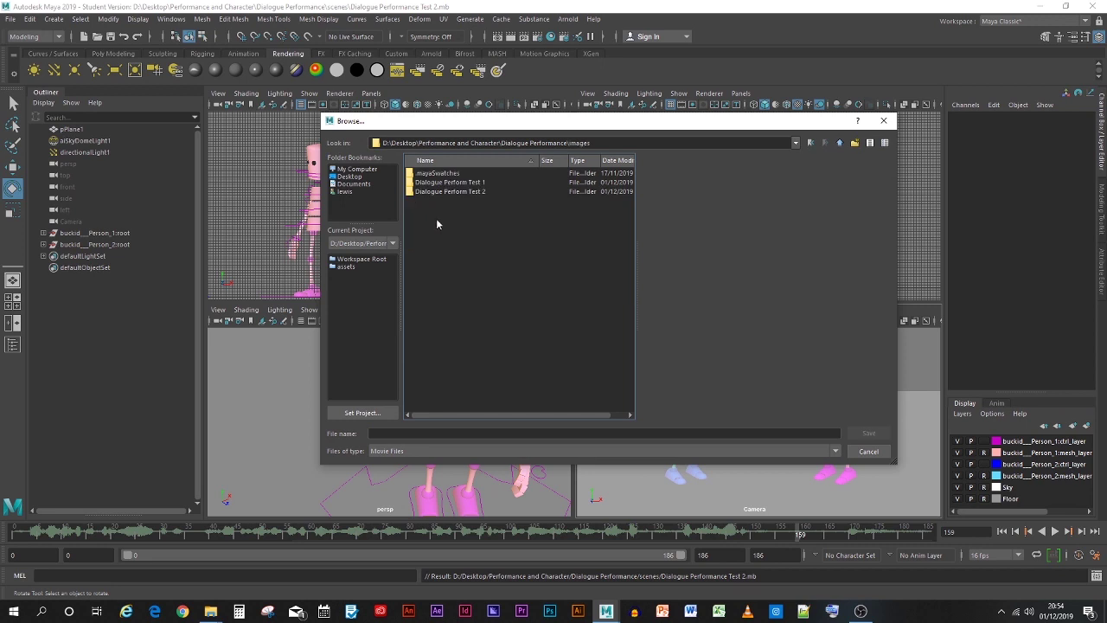
double_click(442, 191)
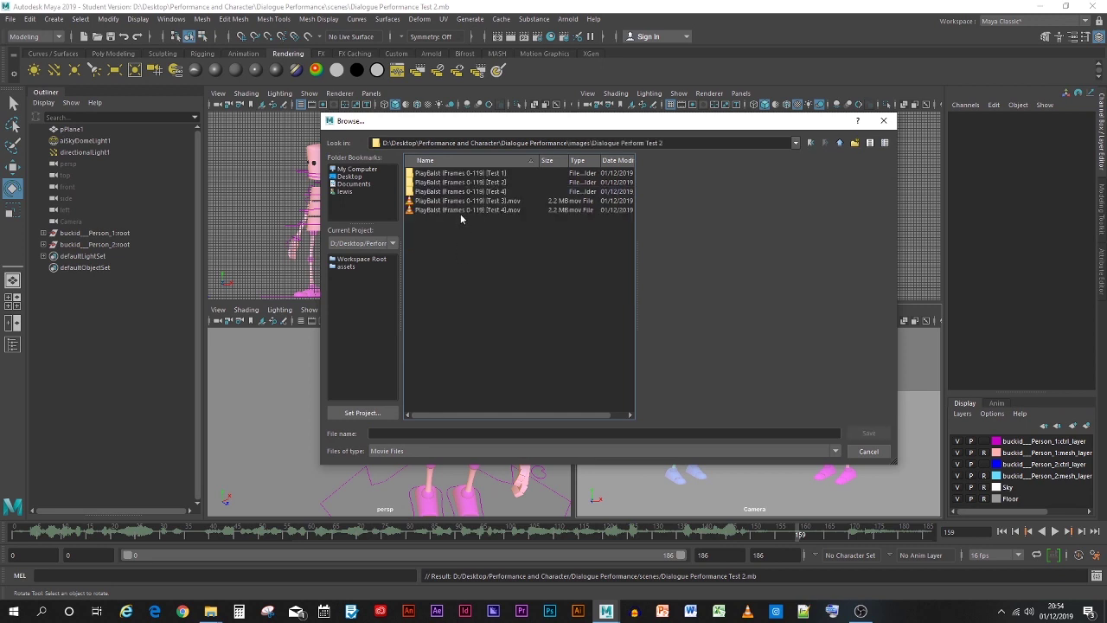
Name the movie "PlayBalst (Frames 0-186 [Test 5].mov", render the playblast, and close the player after watching it
left_click(459, 210)
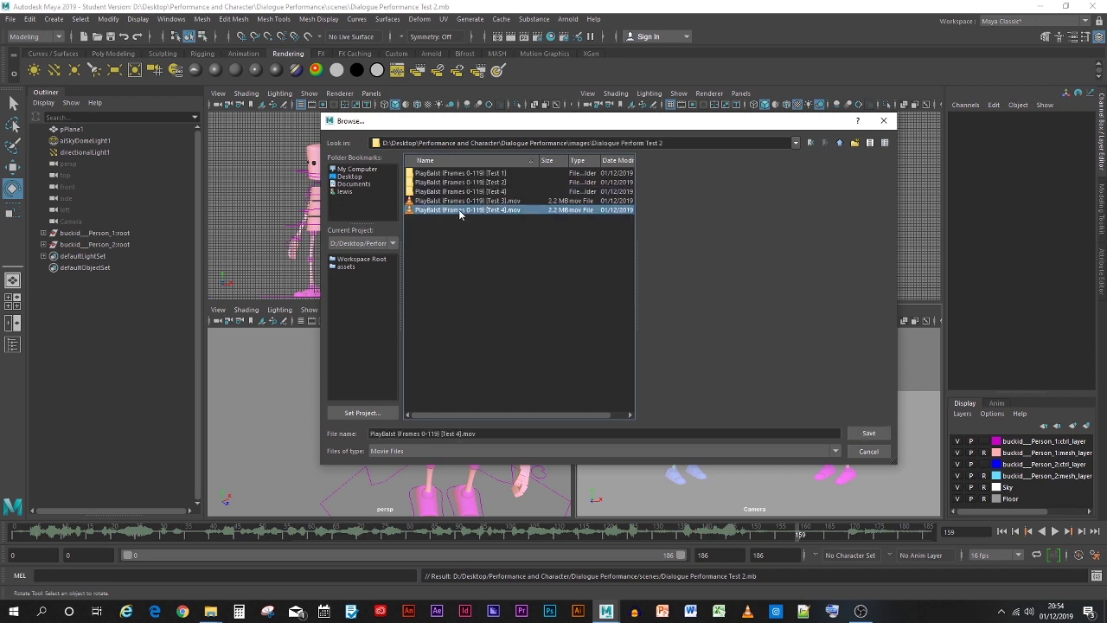
left_click(459, 435)
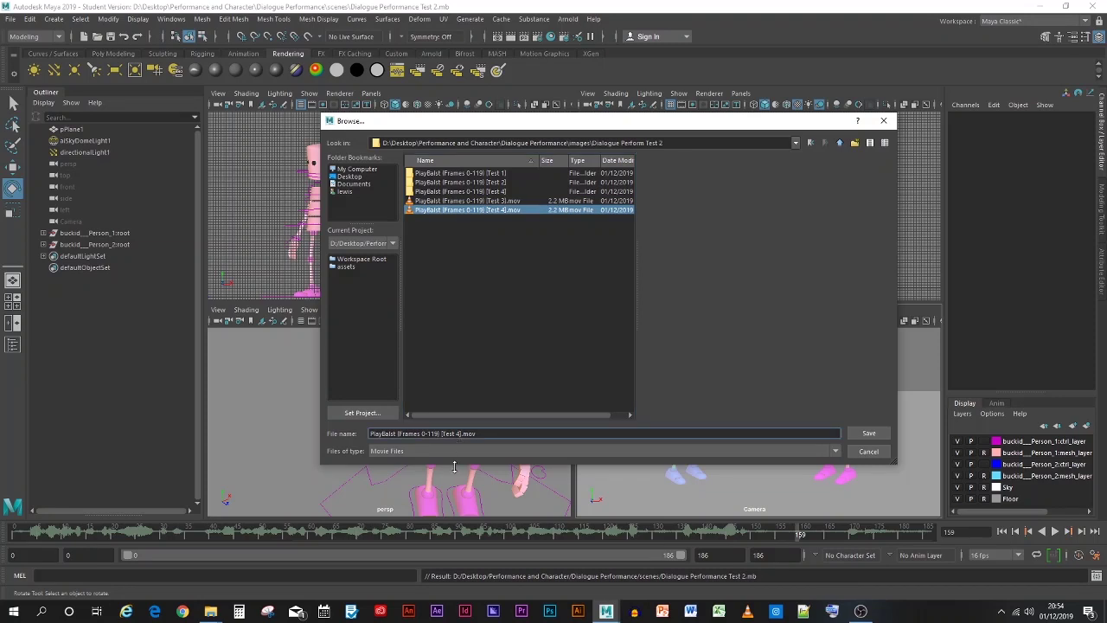
key("BackSpace")
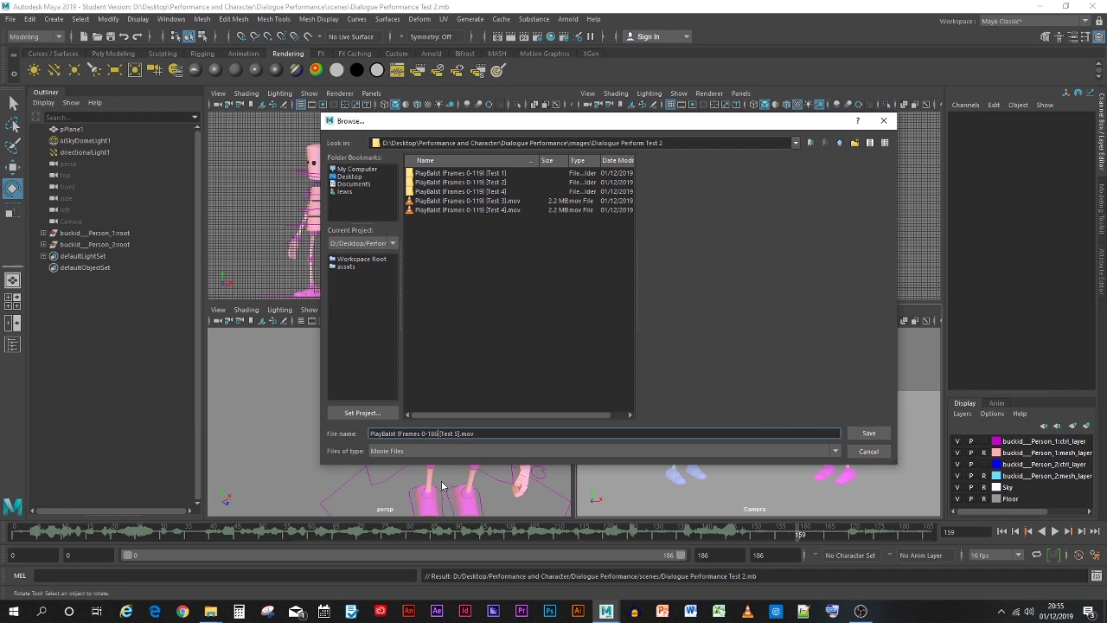
key("Return")
left_click(459, 413)
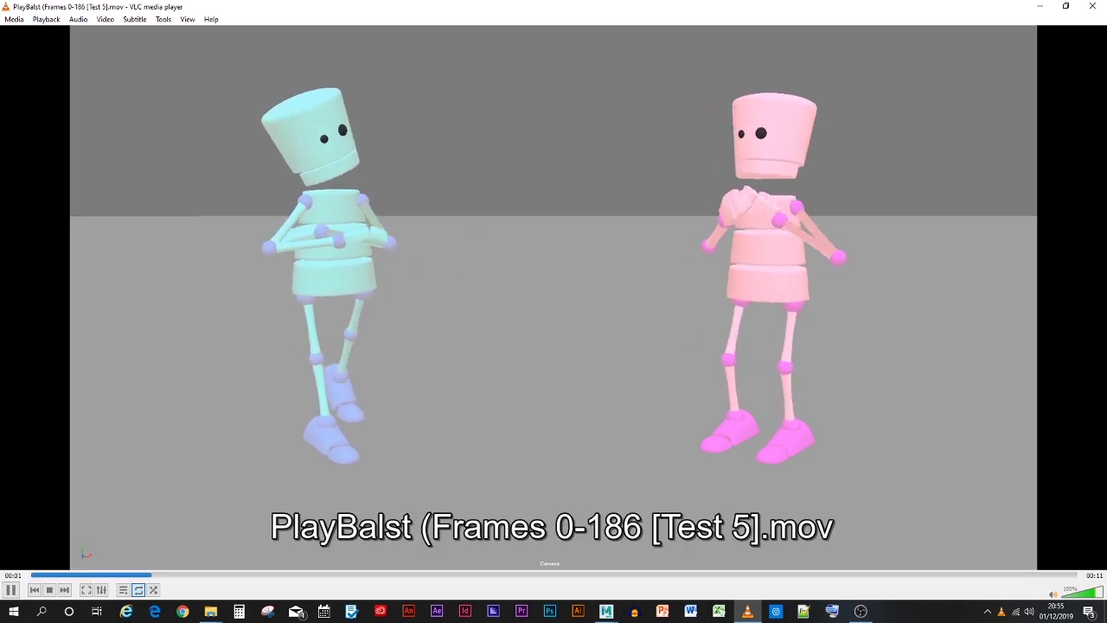
key("ctrl+q")
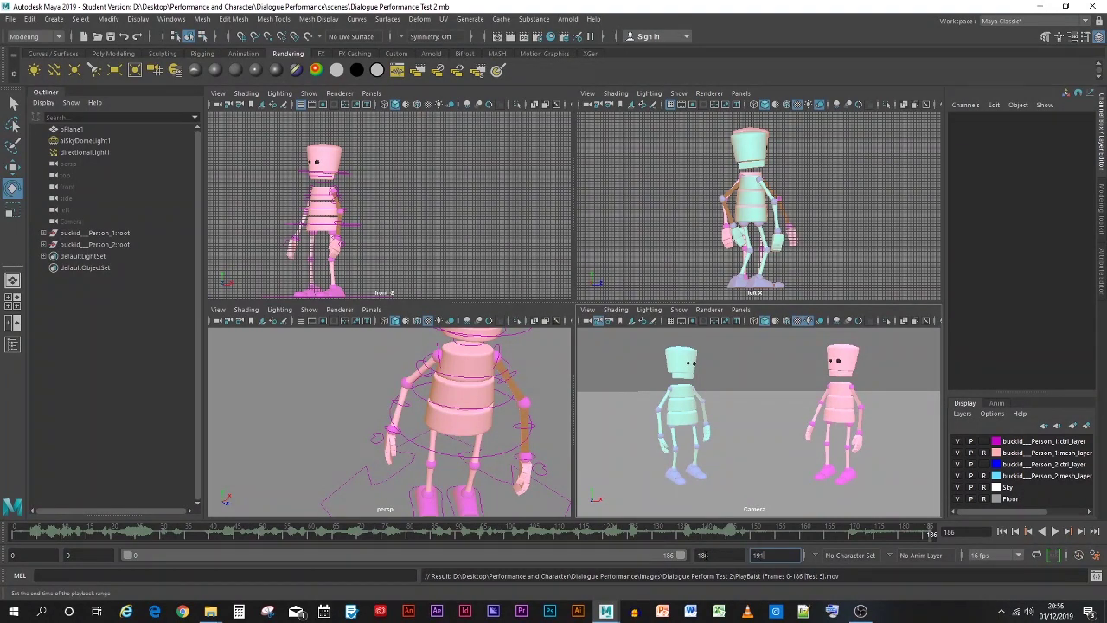
Extend the animation and playback range to frame 191 and reopen the playblast options at the movie file setting
key("Return")
left_click_drag(670, 555, 710, 559)
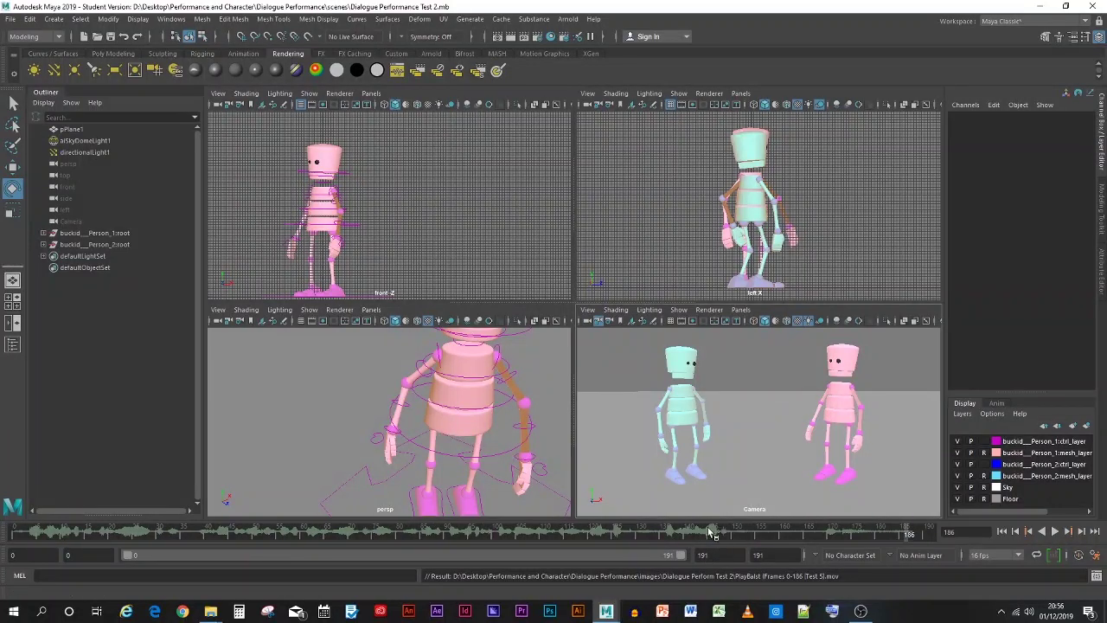
right_click(677, 537)
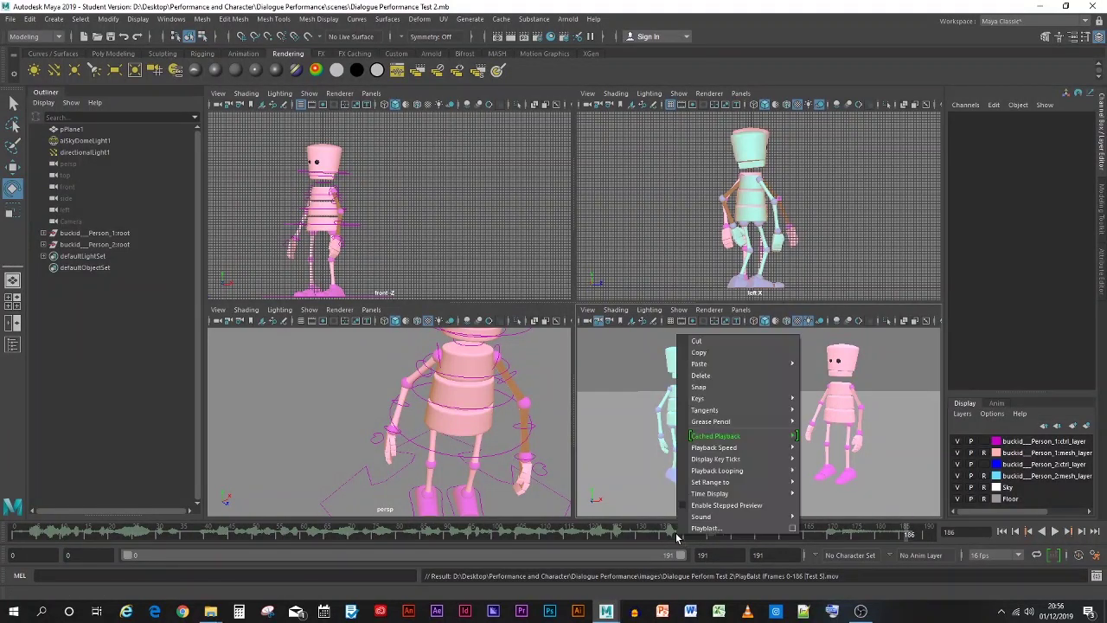
left_click(797, 528)
scroll(534, 375, "down", 1)
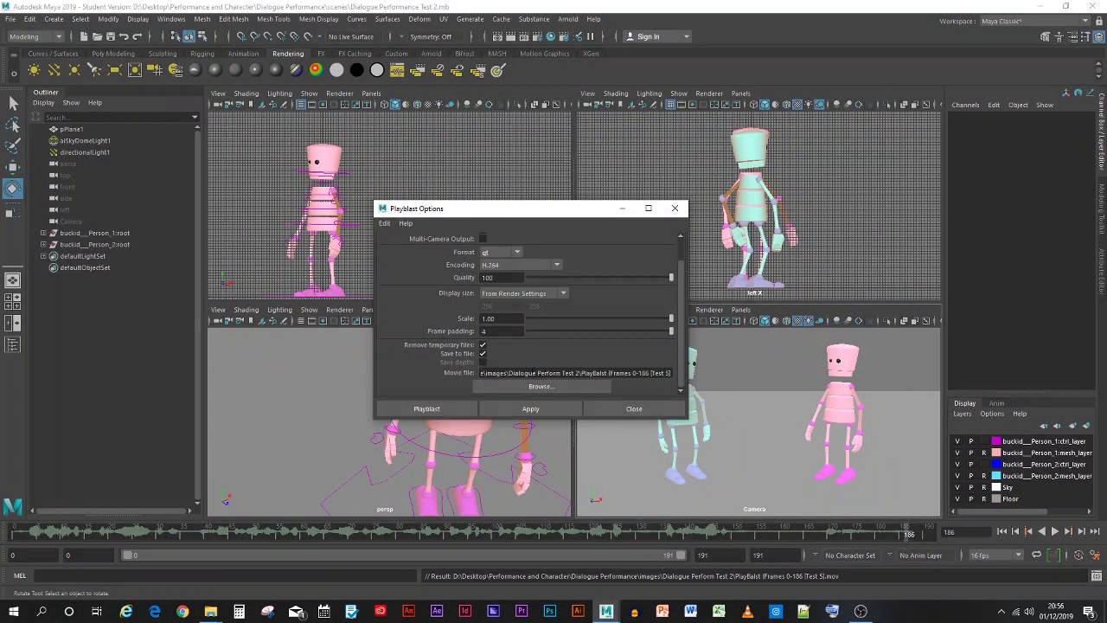
Save the playblast movie under the new name "PlayBalst (Frames 0-186 [Test 6].mov" and render it
left_click(536, 389)
left_click(487, 220)
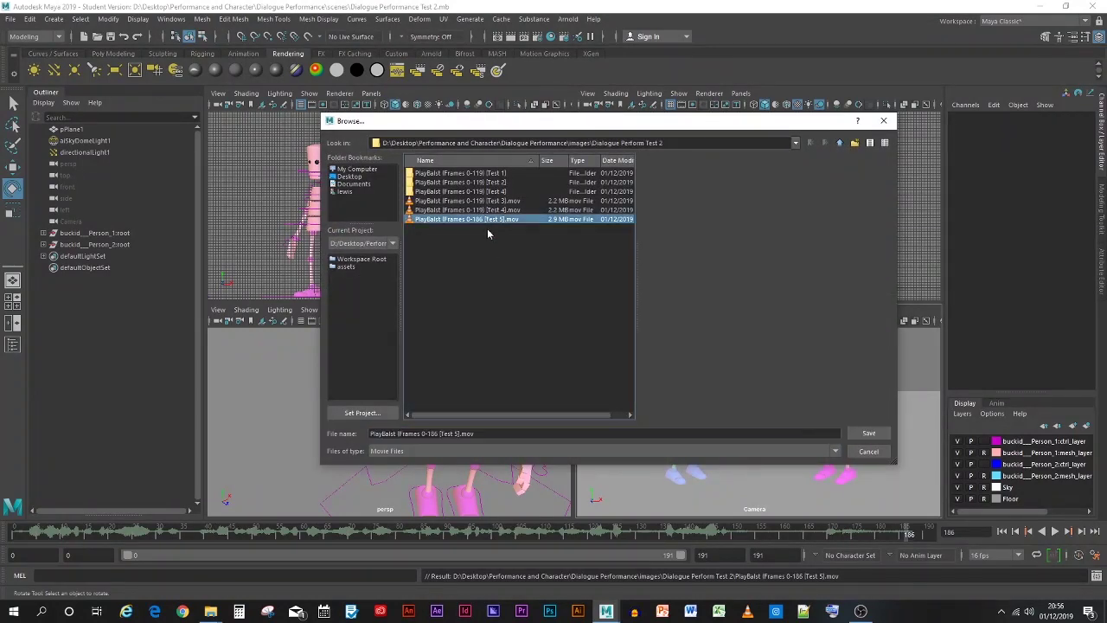
left_click(456, 433)
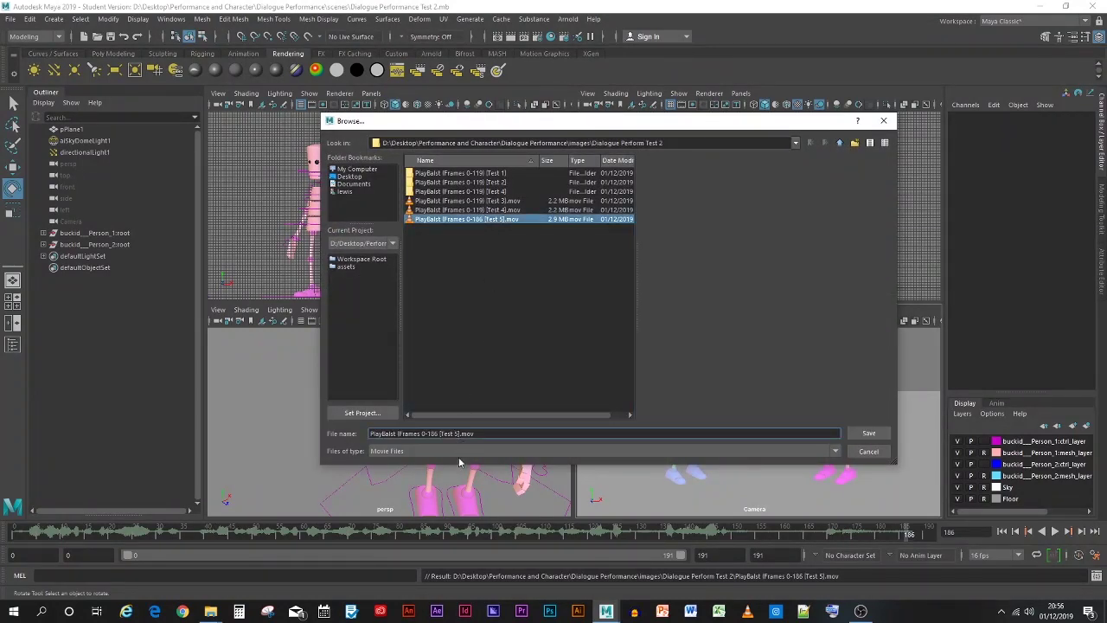
key("BackSpace")
type("6")
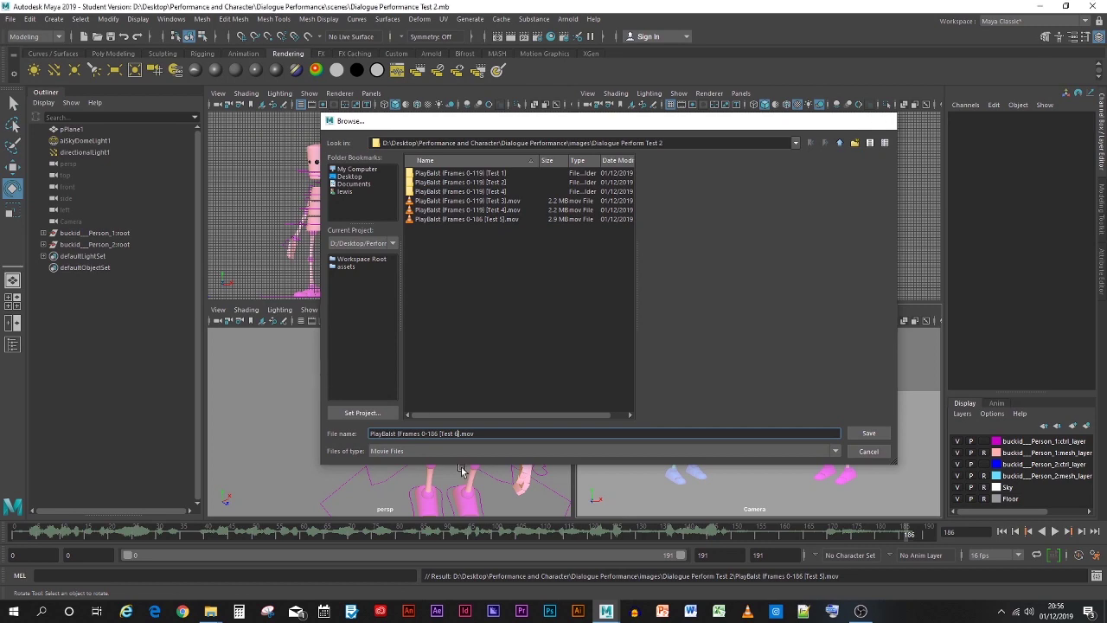
key("Return")
left_click(424, 410)
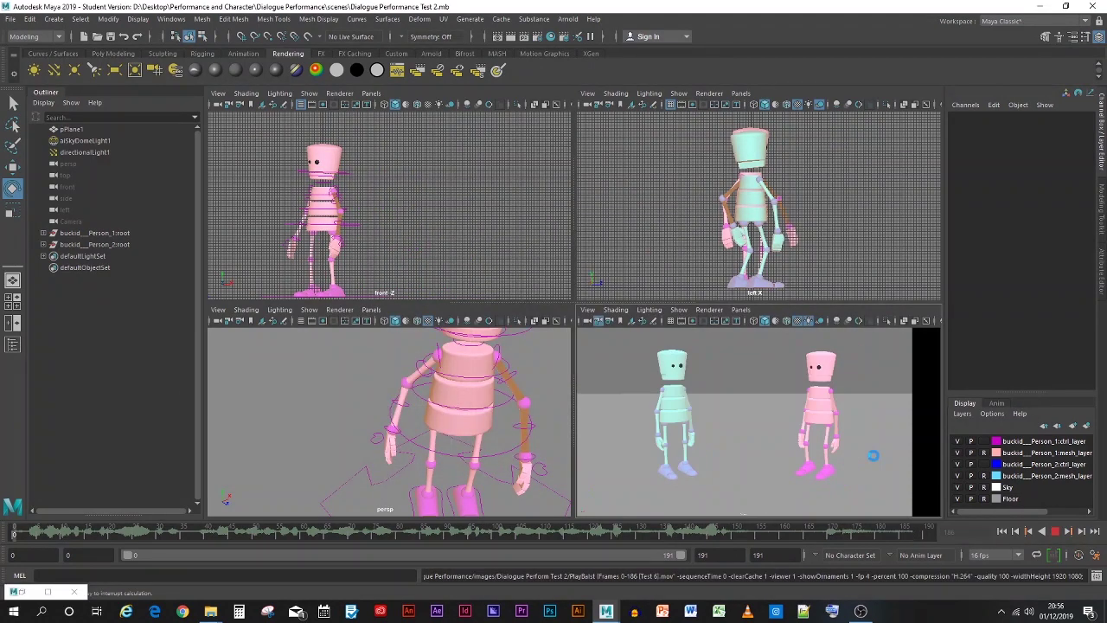
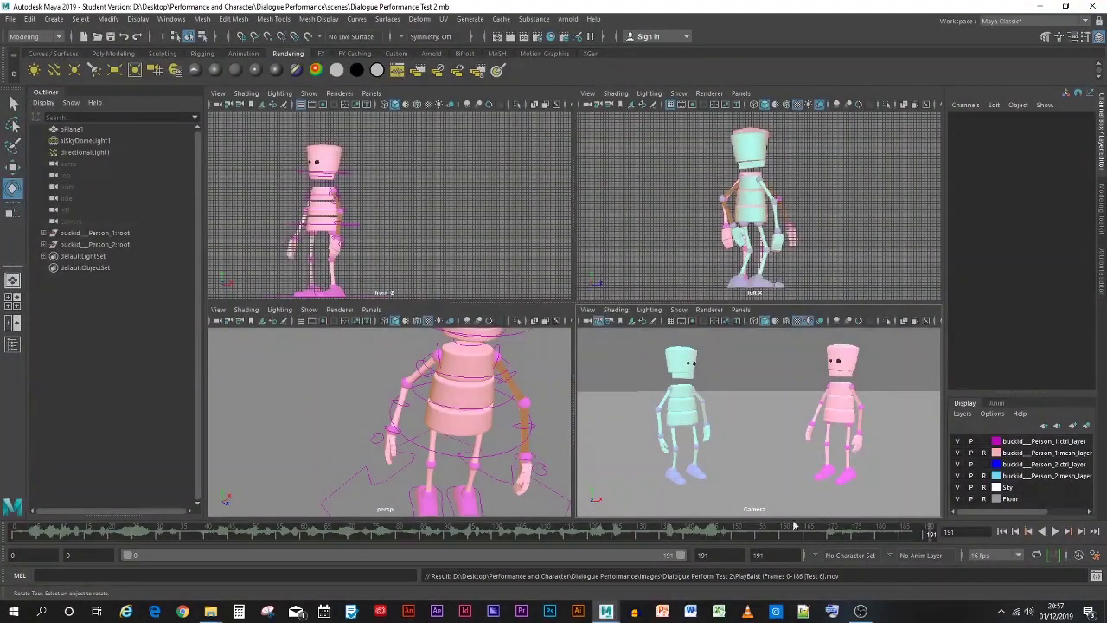
Select all of the pink character's controls, shift their frame 179 keys about two frames earlier, and scrub to frame 183 to check the motion
left_click(428, 389)
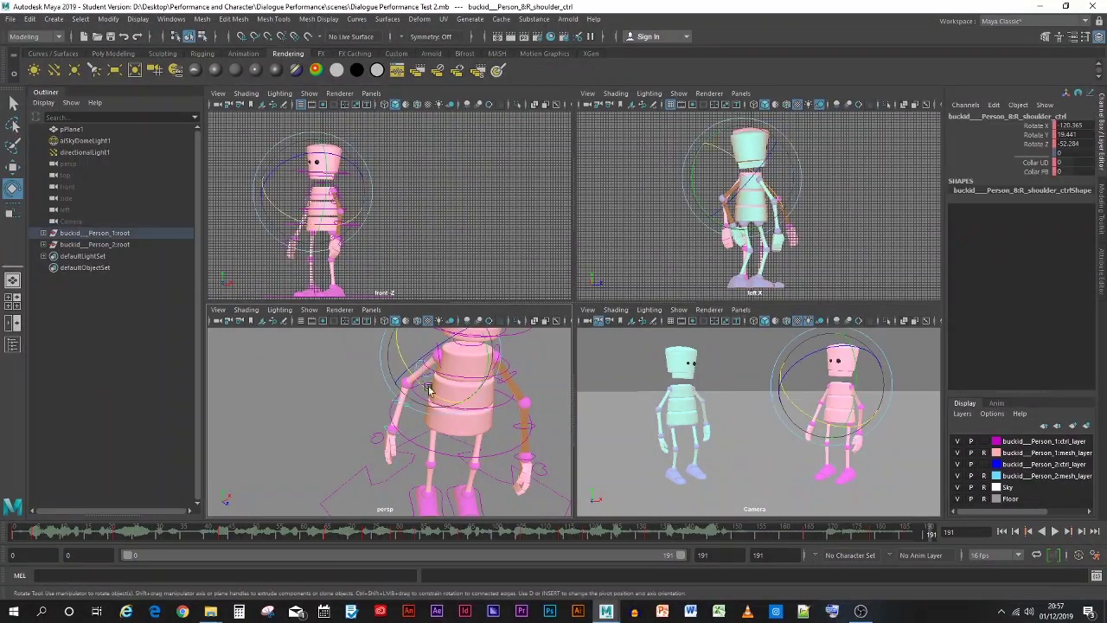
left_click_drag(826, 540, 874, 540)
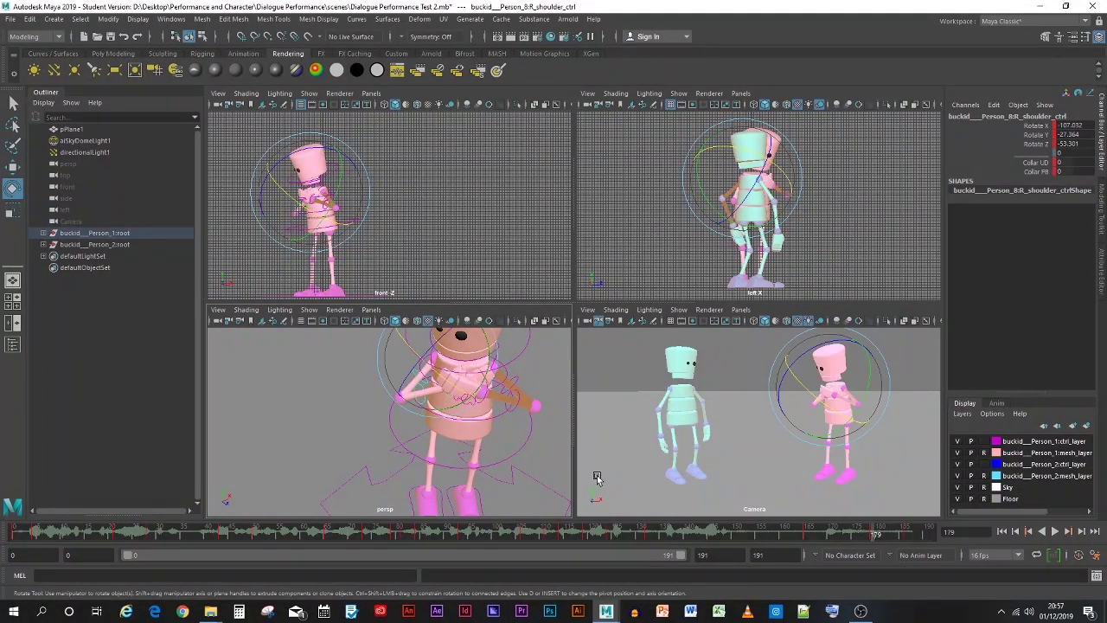
right_click_drag(403, 433, 316, 390, "alt")
left_click_drag(317, 390, 321, 383, "alt")
left_click(339, 350)
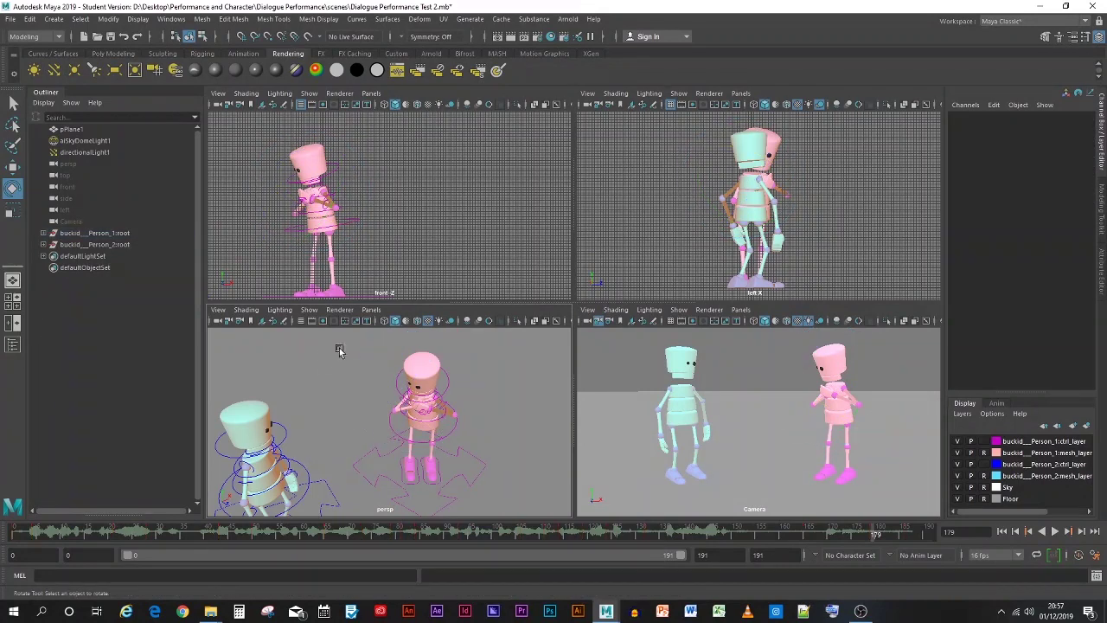
left_click_drag(473, 431, 473, 431)
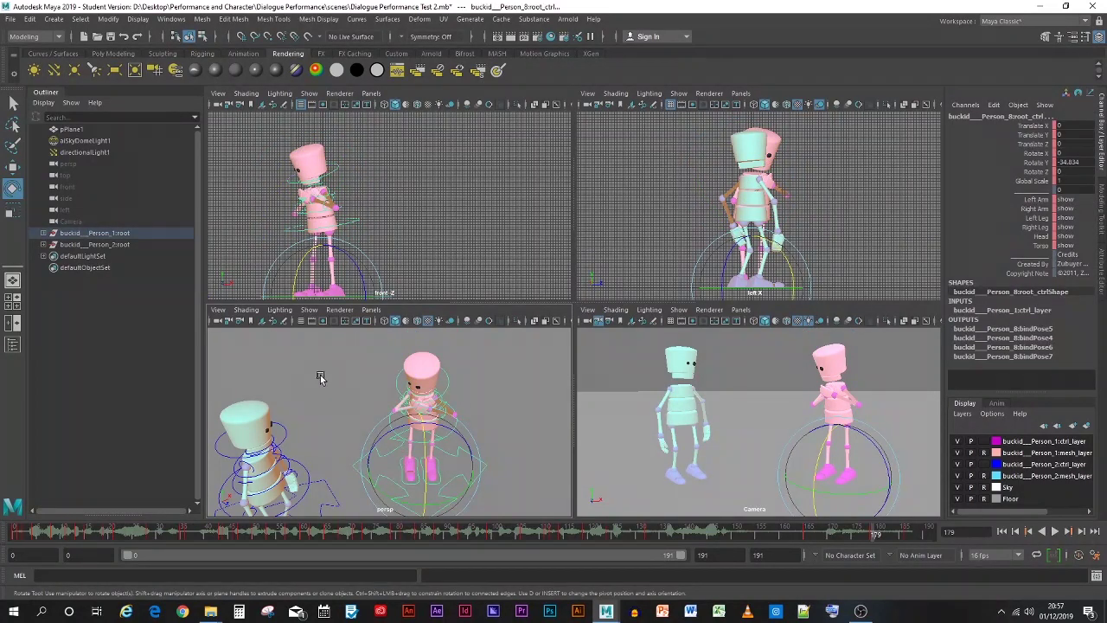
left_click(354, 360)
left_click_drag(491, 468, 510, 491)
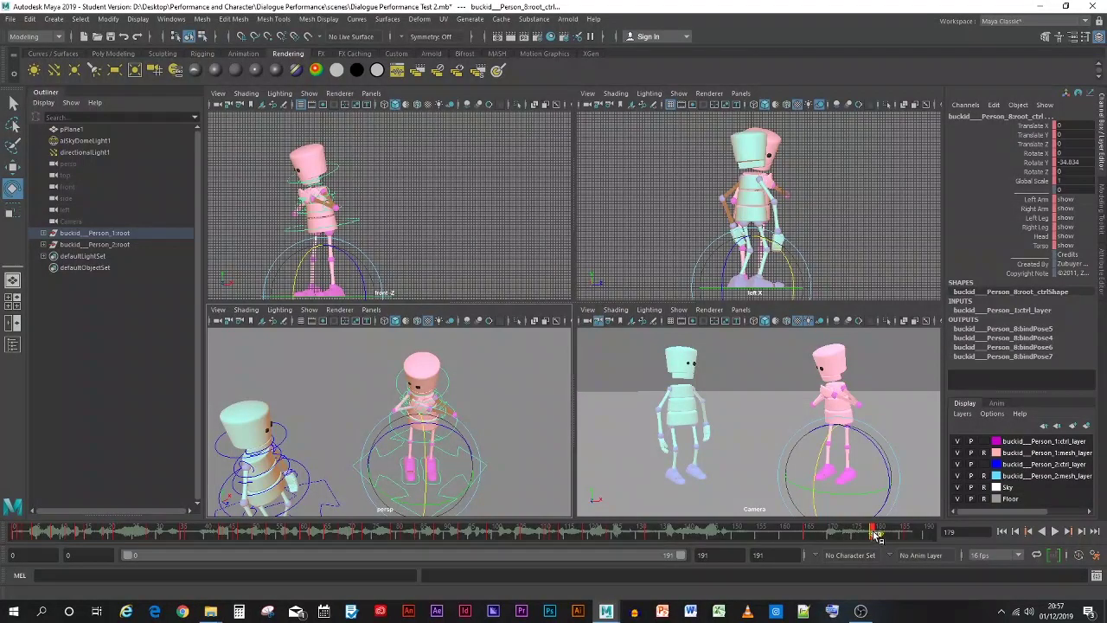
left_click_drag(875, 538, 871, 536)
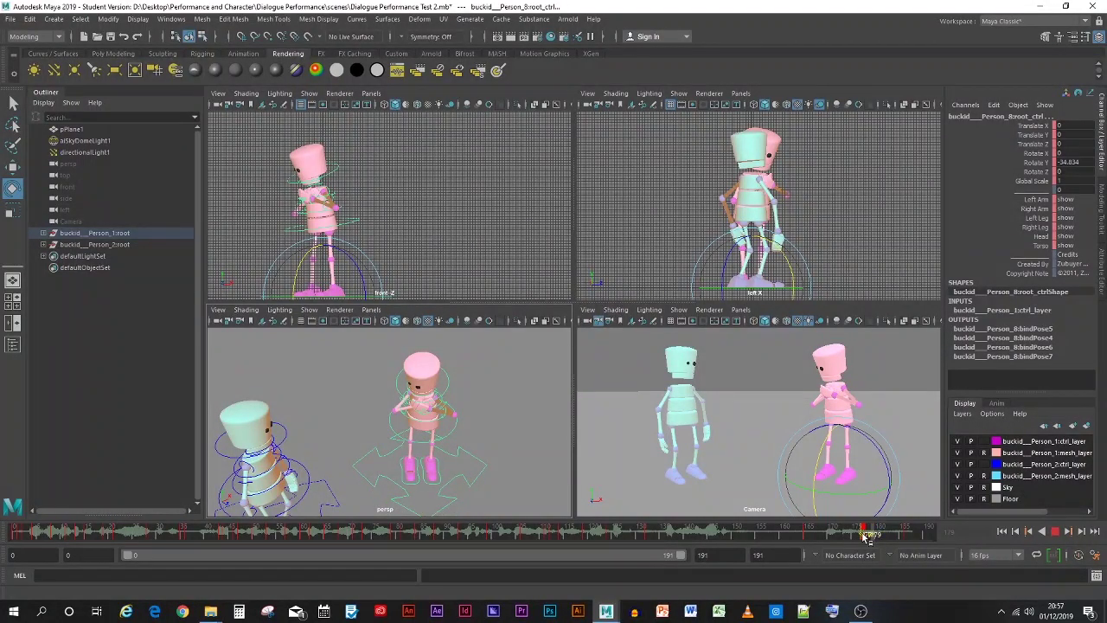
left_click_drag(862, 538, 895, 533)
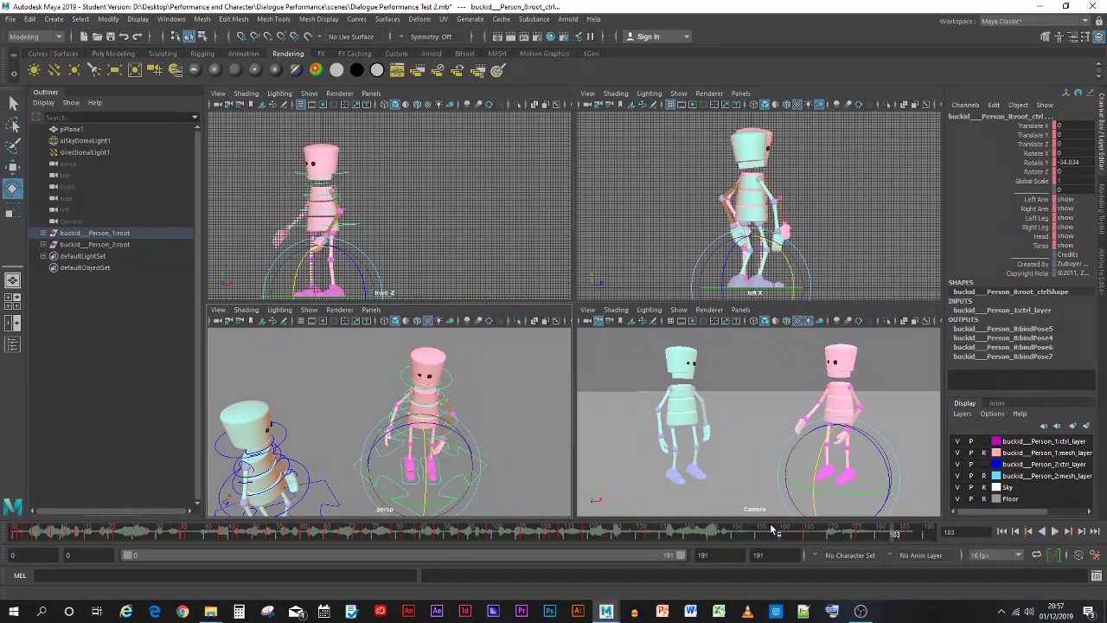
Go to frame 158, deselect the pink character's controls, open the playblast options and browse for the movie file location
left_click(774, 530)
left_click(735, 465)
right_click(716, 536)
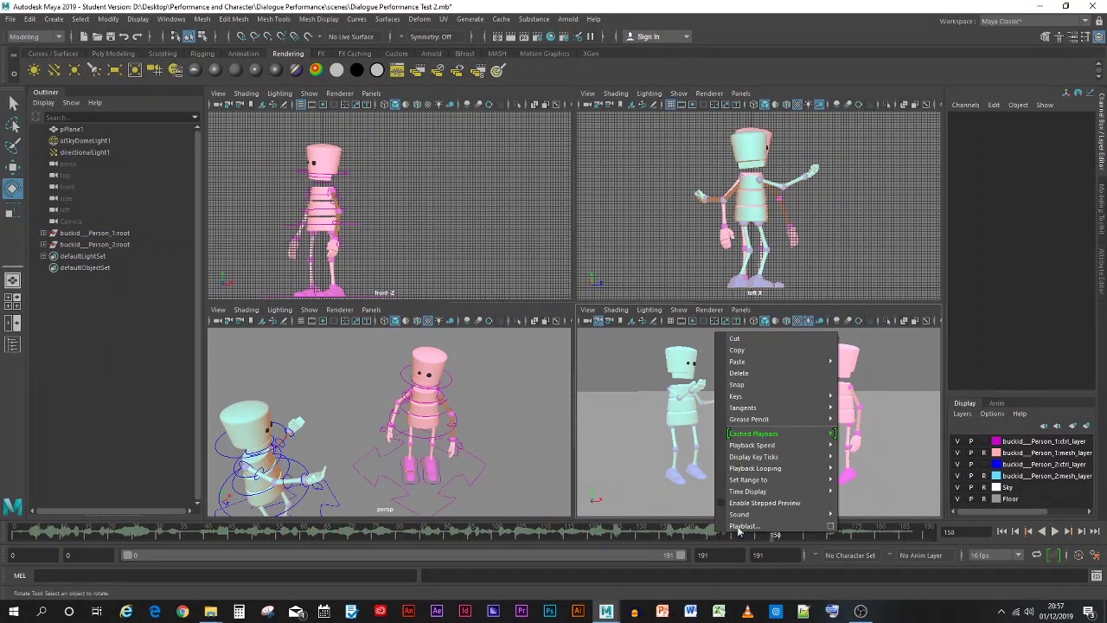
left_click(828, 524)
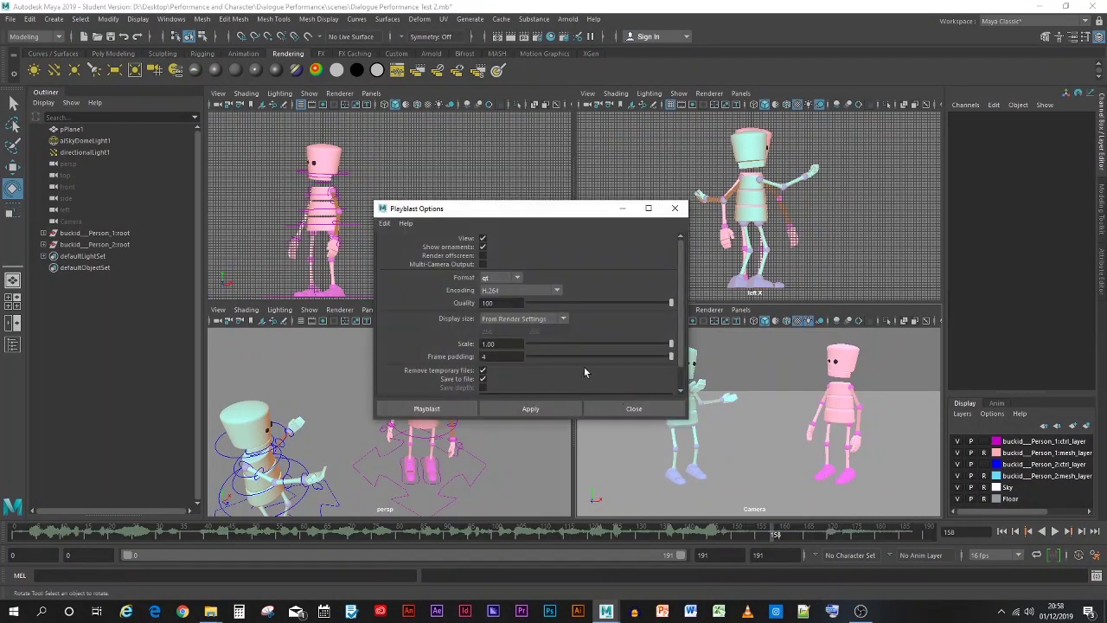
scroll(584, 372, "down", 1)
left_click(537, 385)
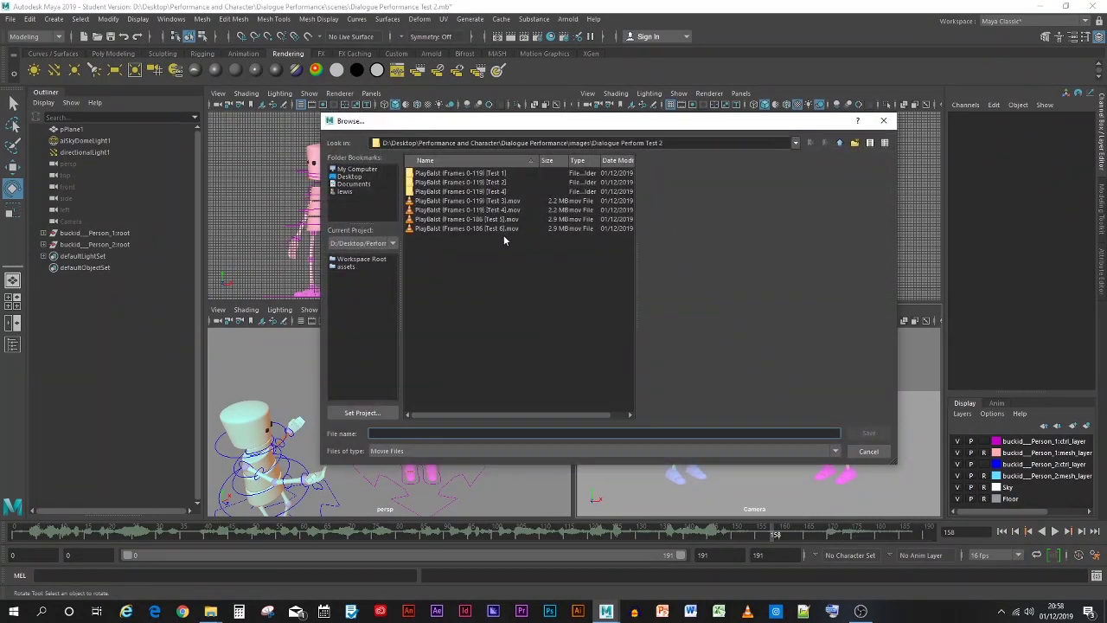
left_click(500, 230)
double_click(455, 433)
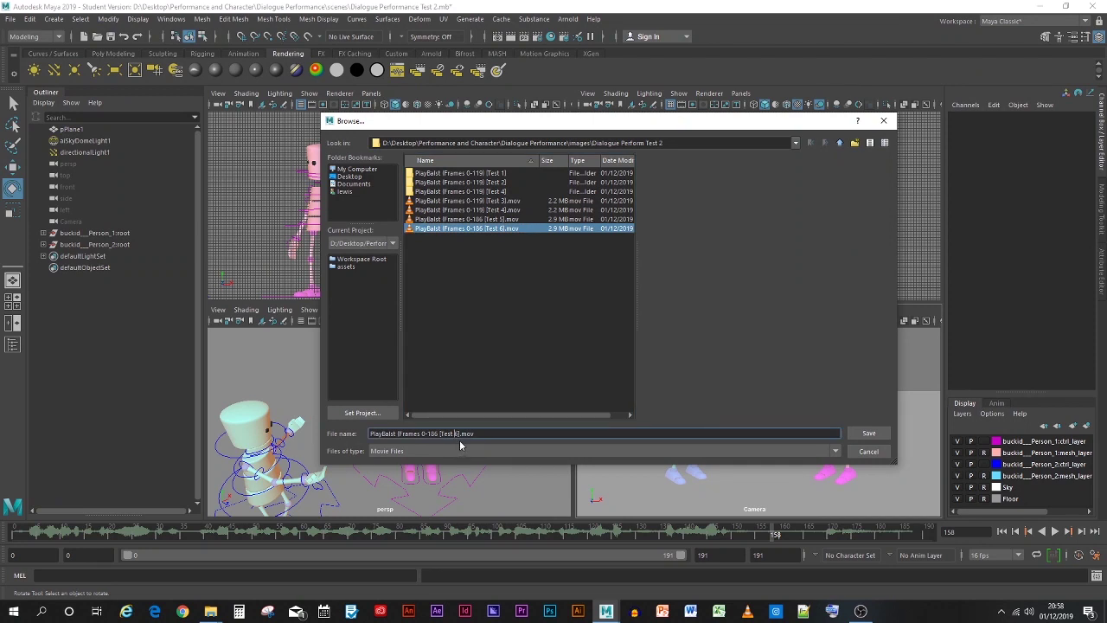
key("BackSpace")
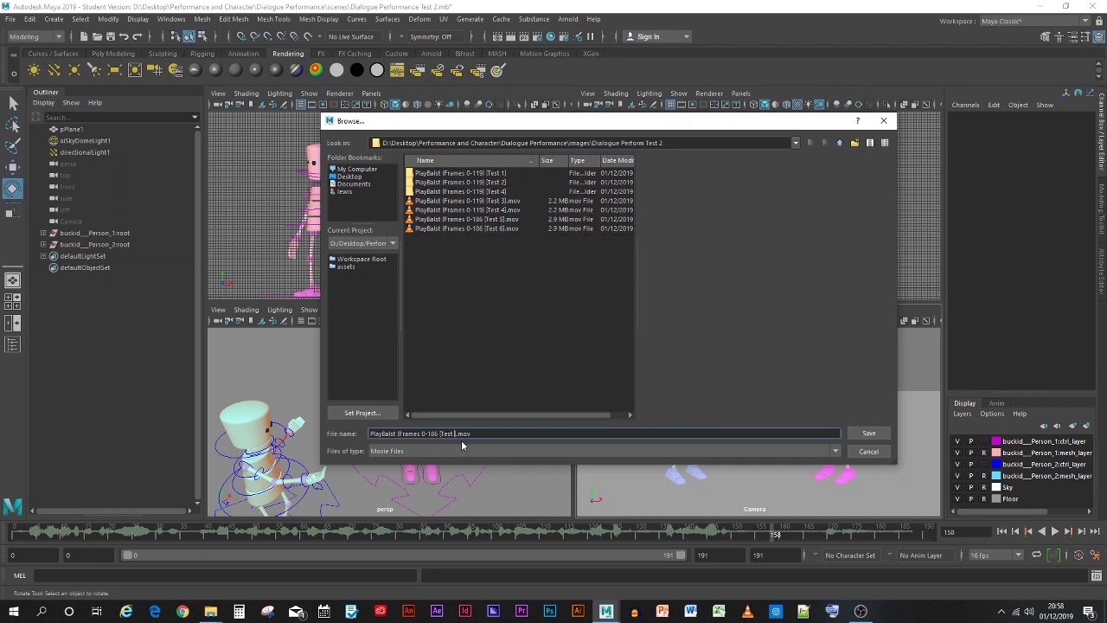
Rename the existing Test 5 and Test 6 movies, adding the missing closing parenthesis after "Frames 0-186"
right_click(476, 219)
left_click(483, 227)
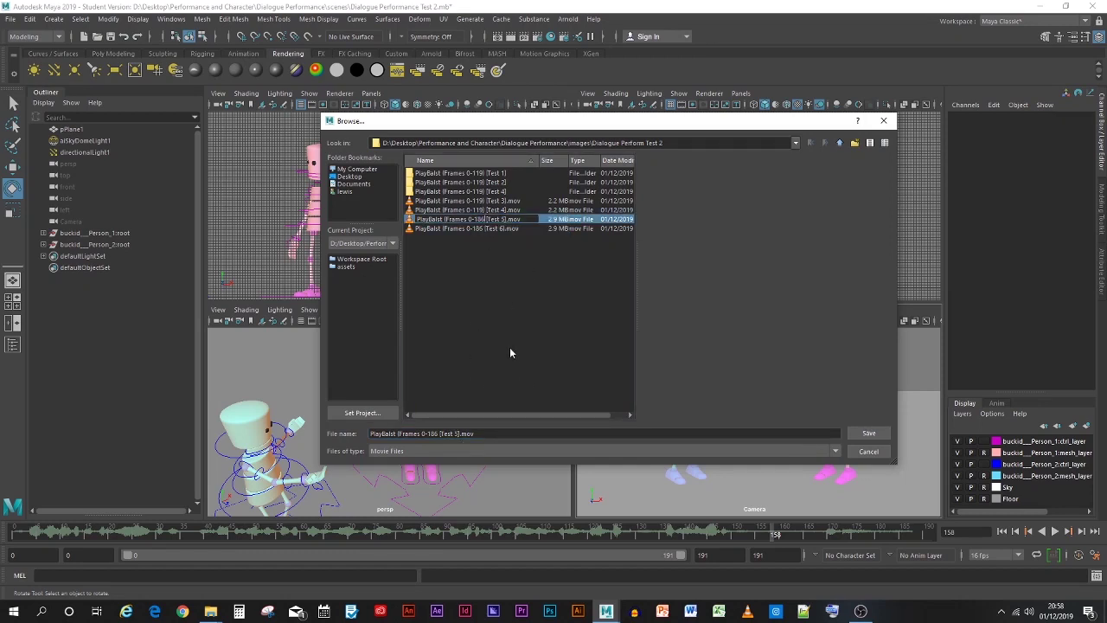
right_click(480, 231)
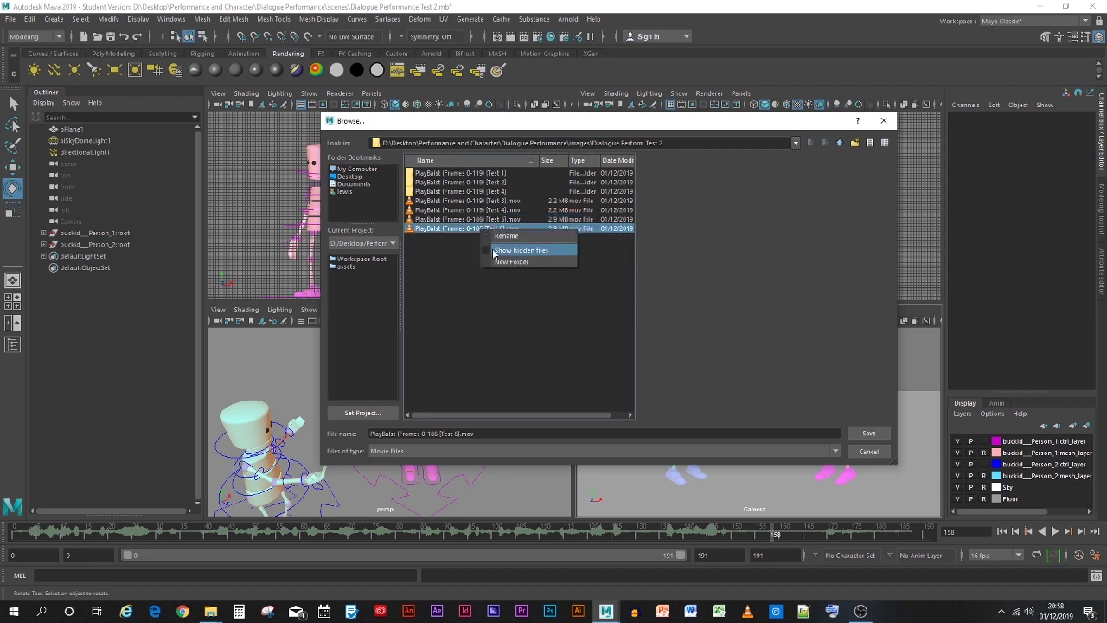
left_click(489, 239)
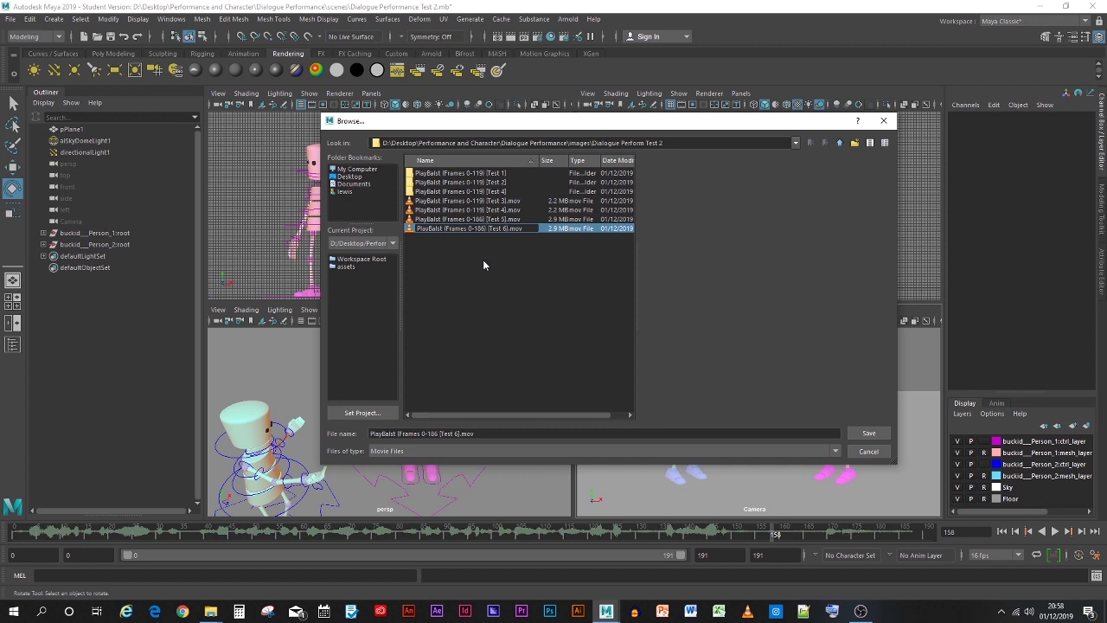
key("Return")
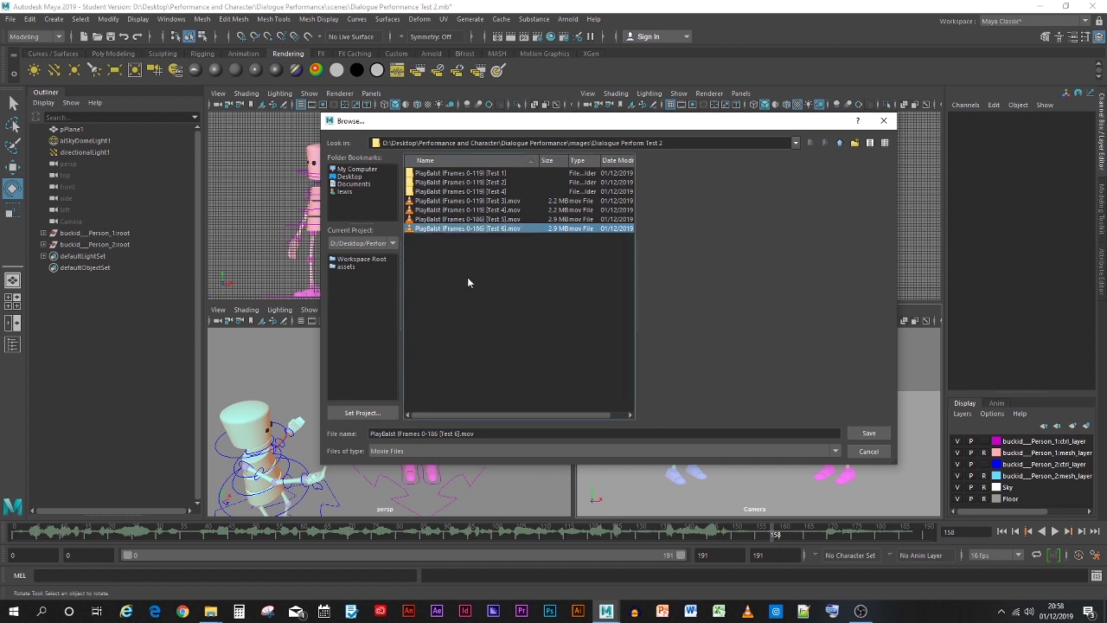
Name the new movie "PlayBalst (Frames 0-186 [Test 7].mov", render the playblast, watch it and minimize the player
left_click(454, 433)
key("Delete")
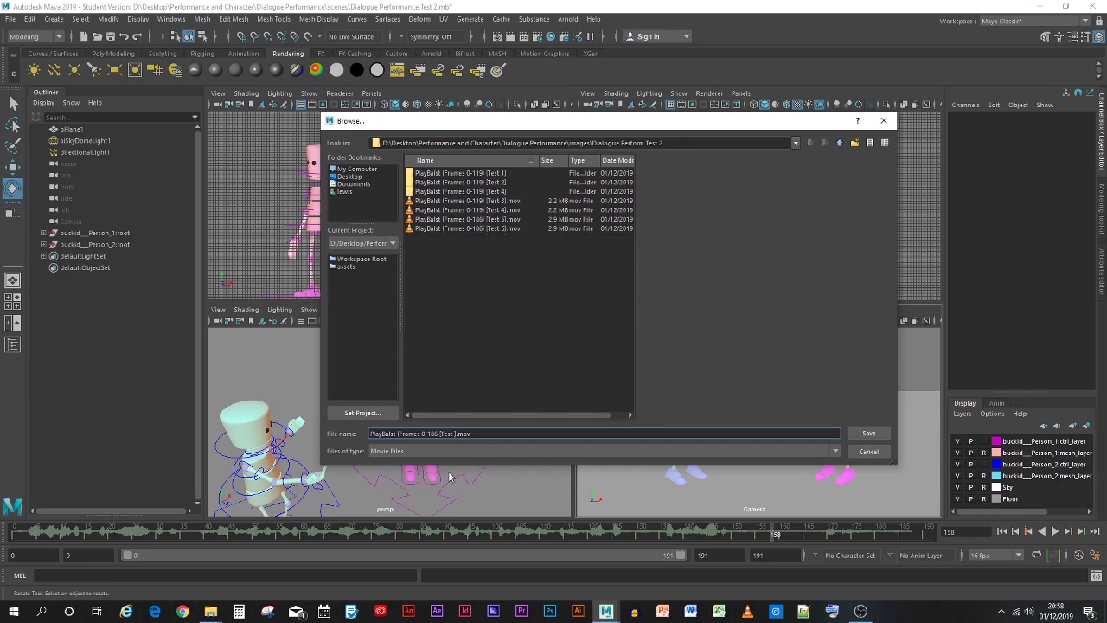
key("Return")
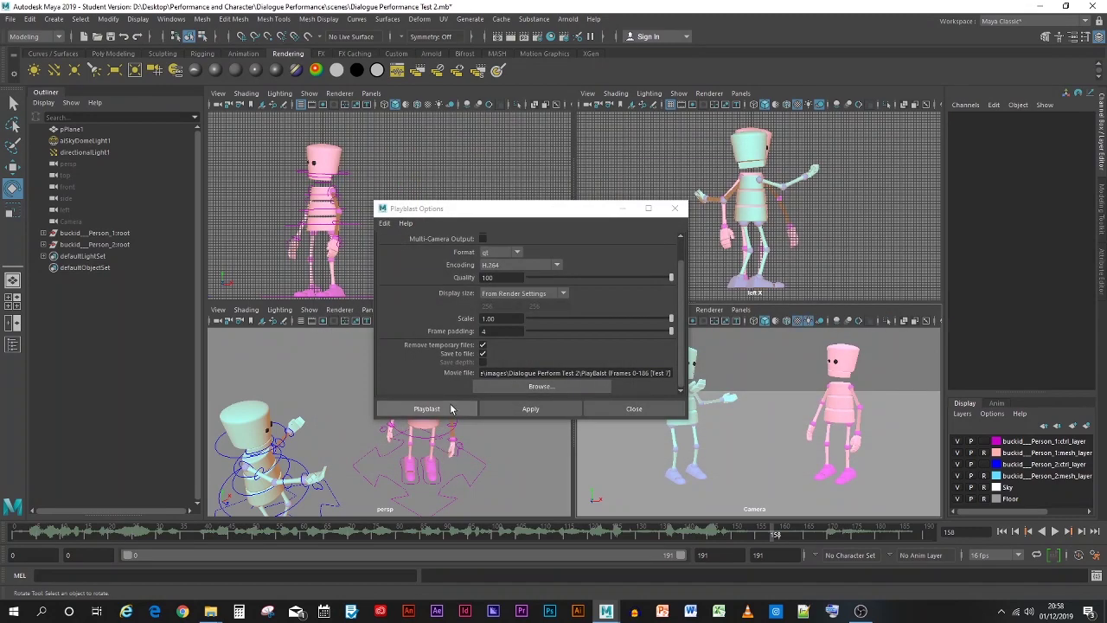
left_click(451, 416)
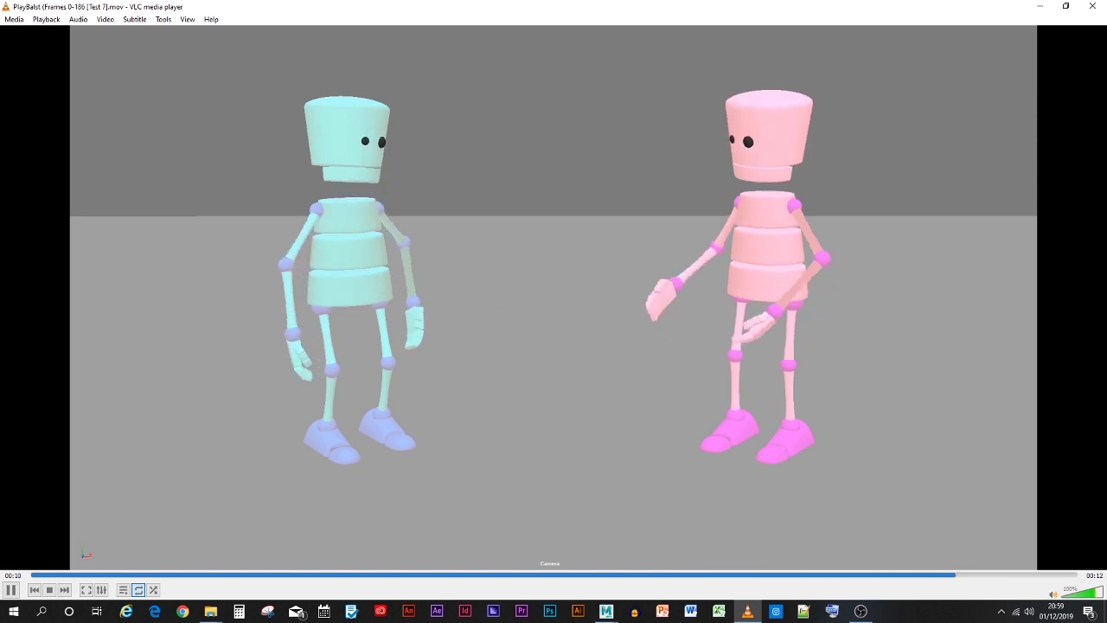
left_click(1042, 5)
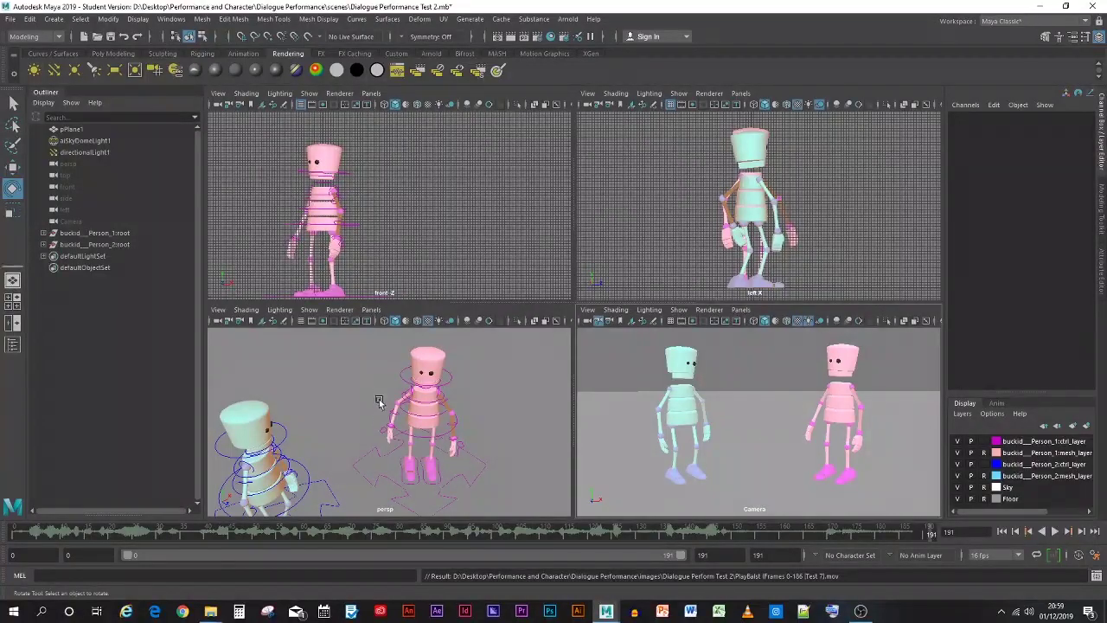
Switch to the "Dialogue Perform Test 2" folder in File Explorer, refresh it, list the files with details and widen the name column
scroll(378, 402, "up", 5)
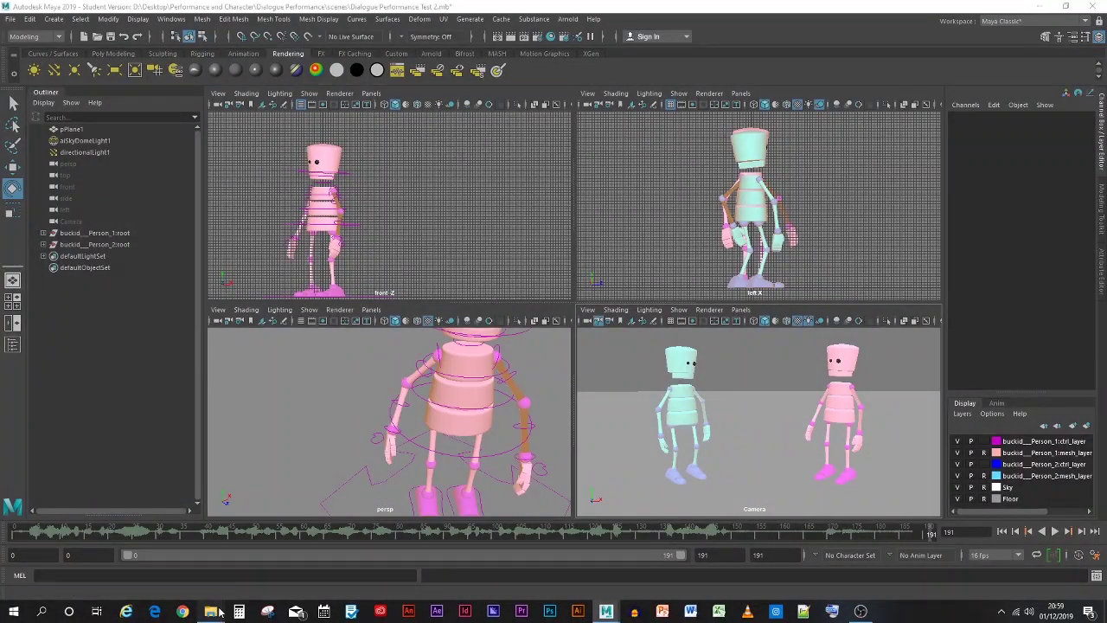
mouse_move(210, 611)
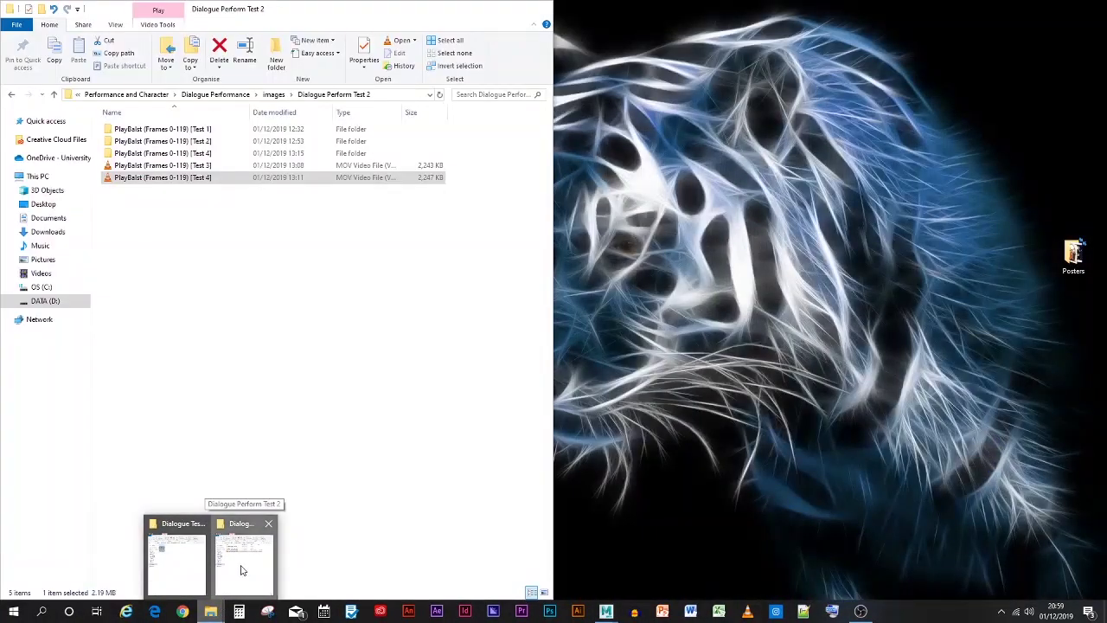
left_click(242, 570)
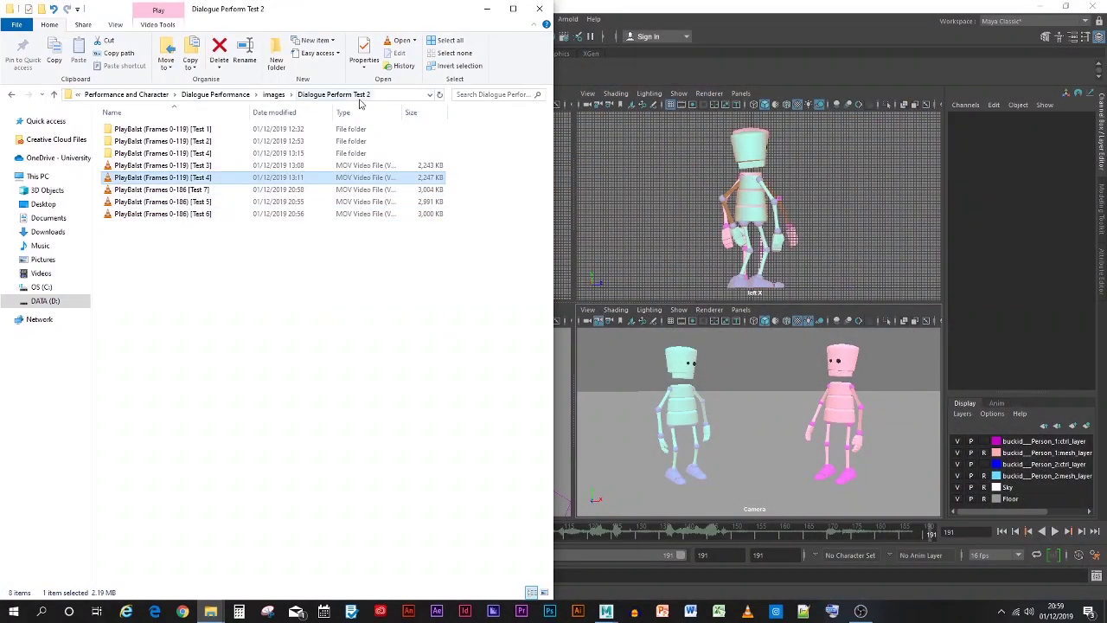
left_click(440, 94)
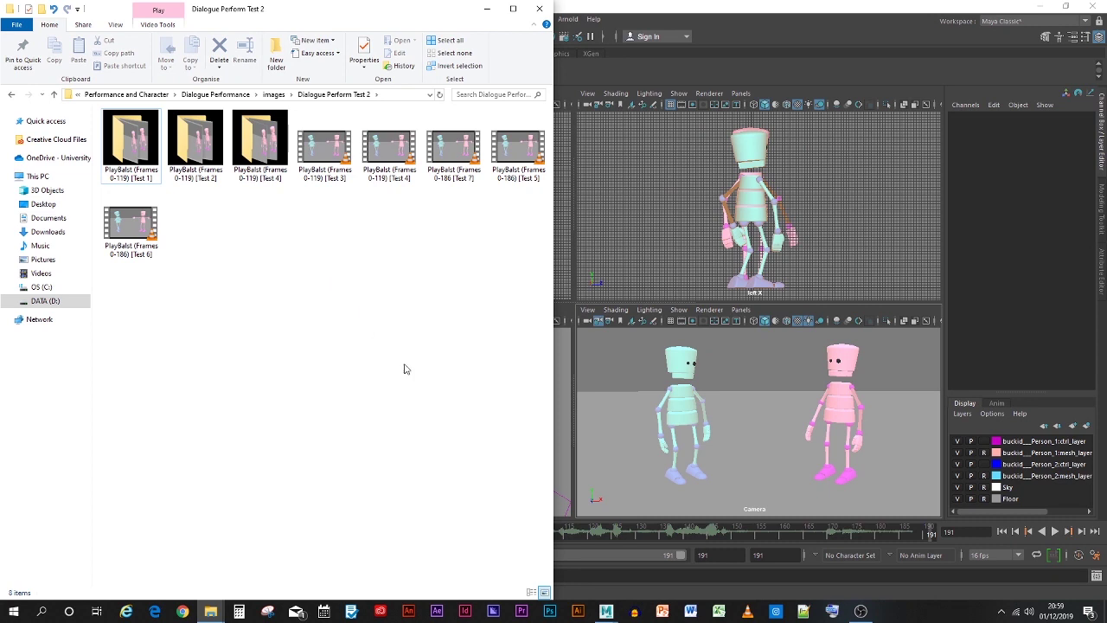
left_click(533, 592)
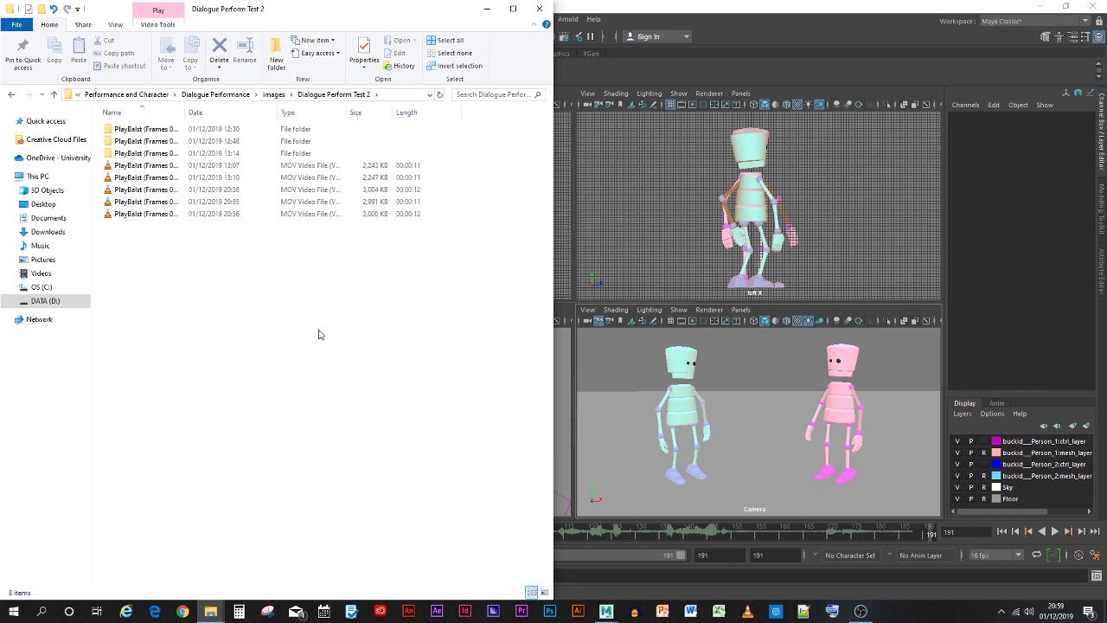
left_click_drag(186, 113, 259, 118)
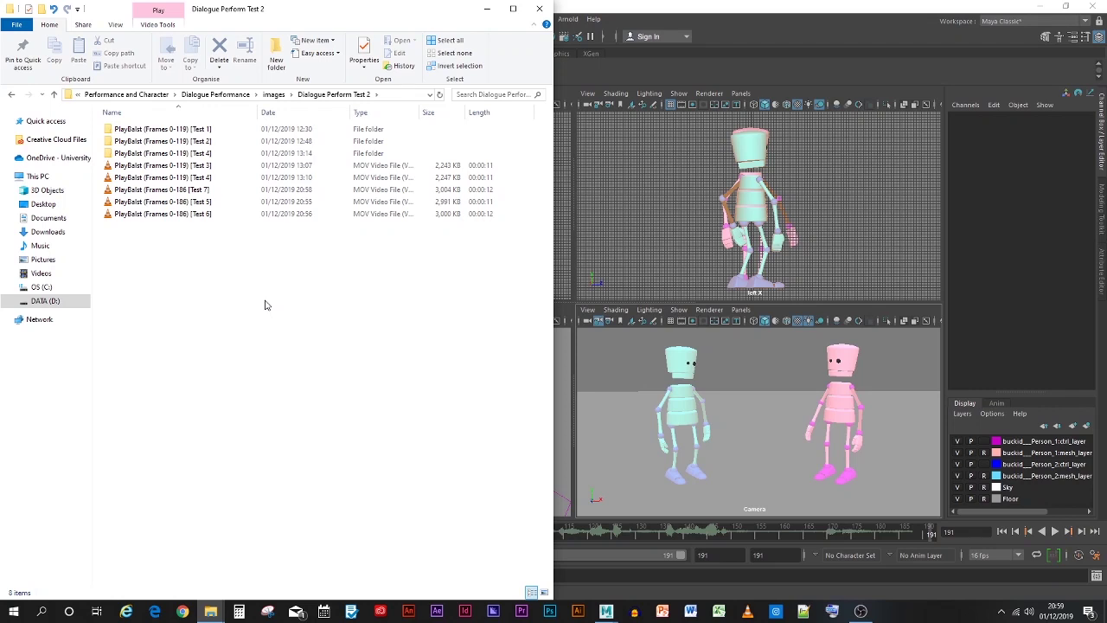
Rename the Test 7 movie file as "PlayBalst (Frames 0-186) [Test 7]" and return to Maya
left_click(186, 189)
right_click(186, 189)
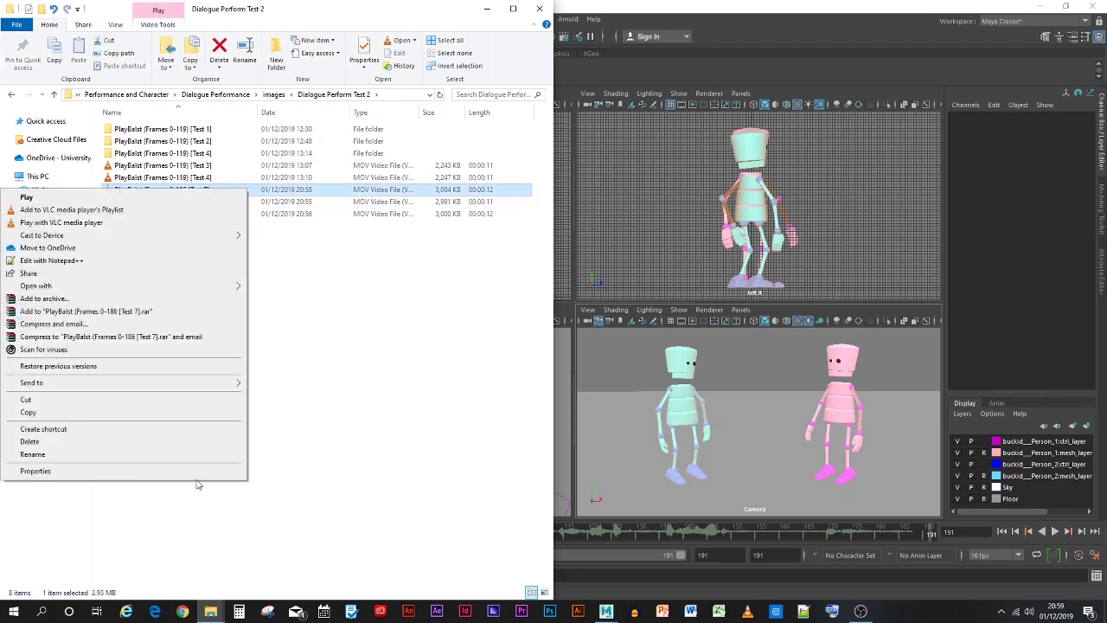
left_click(52, 447)
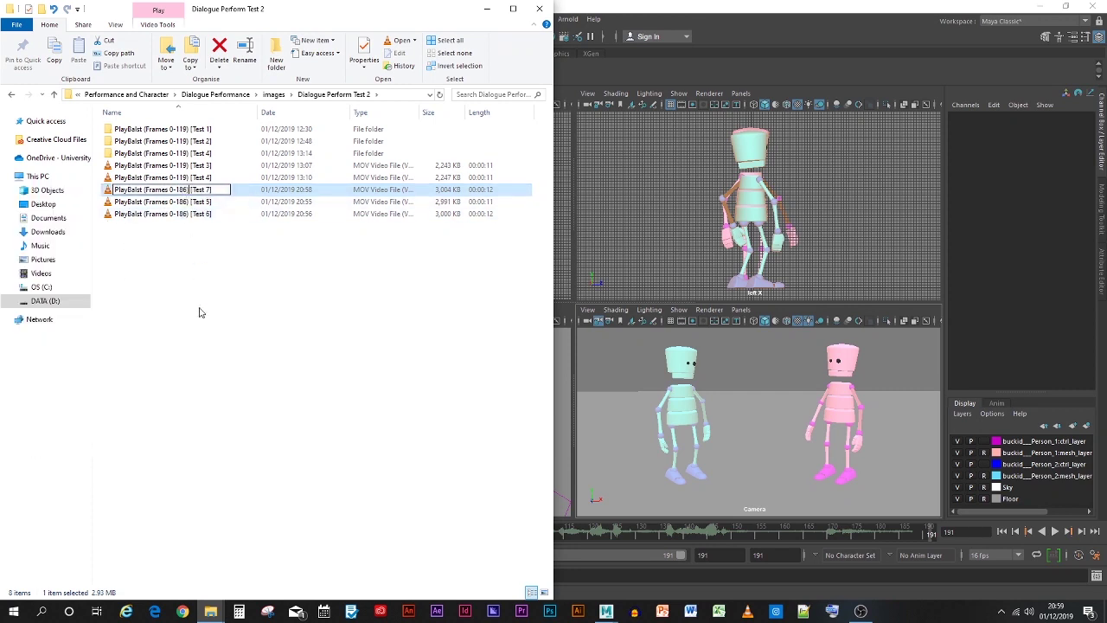
key("Return")
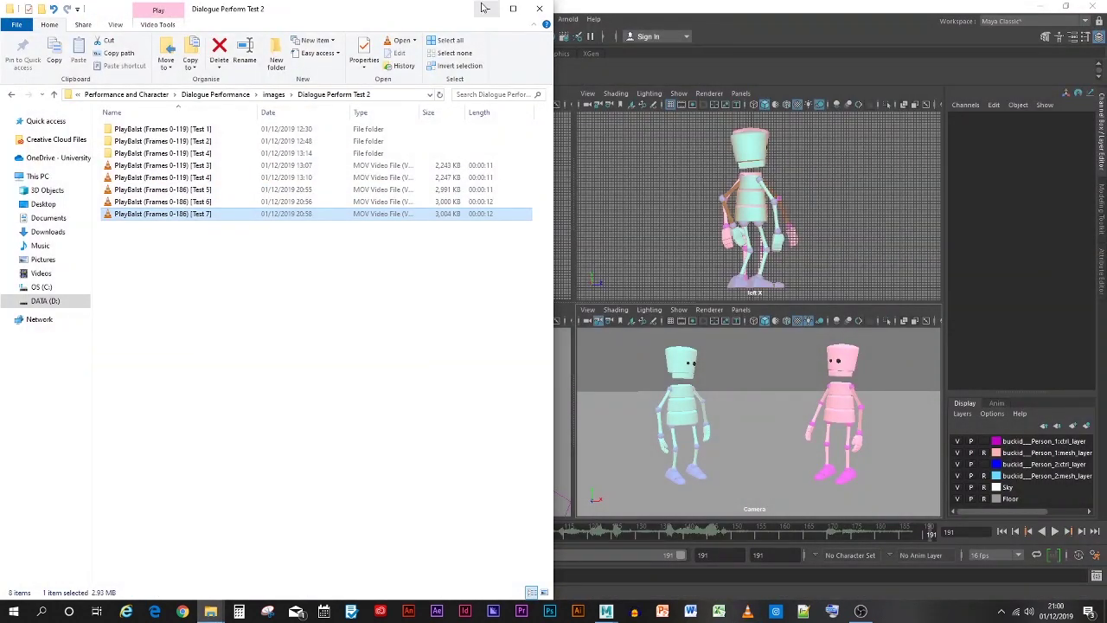
left_click(486, 8)
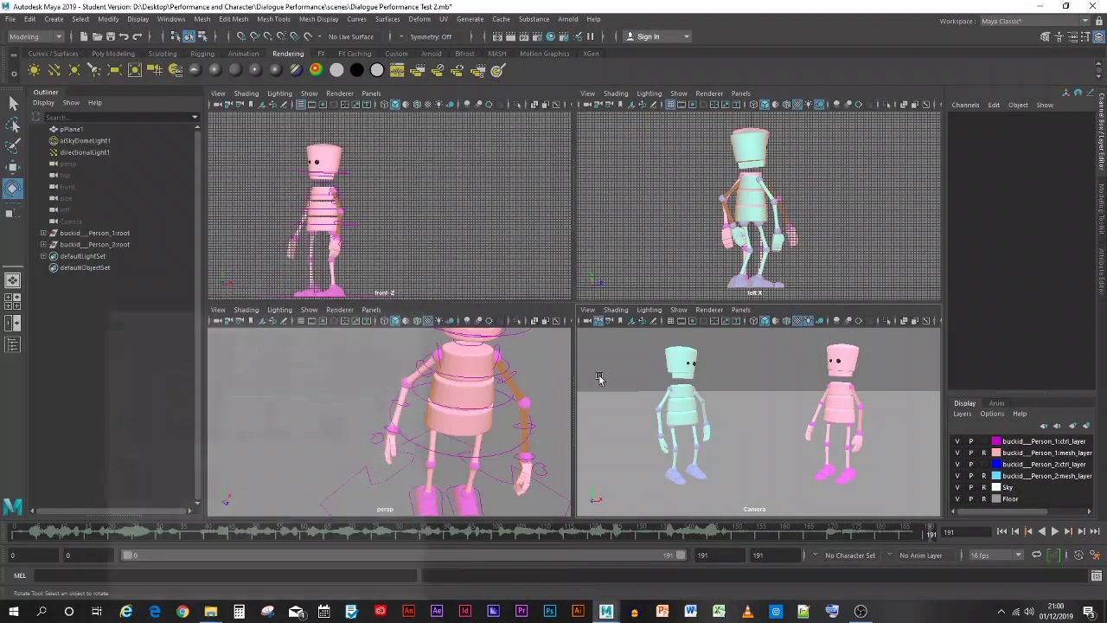
Select all of the pink character's controls, scrub to frame 176 and open the key-editing commands for that frame
right_click_drag(439, 407, 395, 363, "alt")
left_click_drag(385, 344, 447, 437)
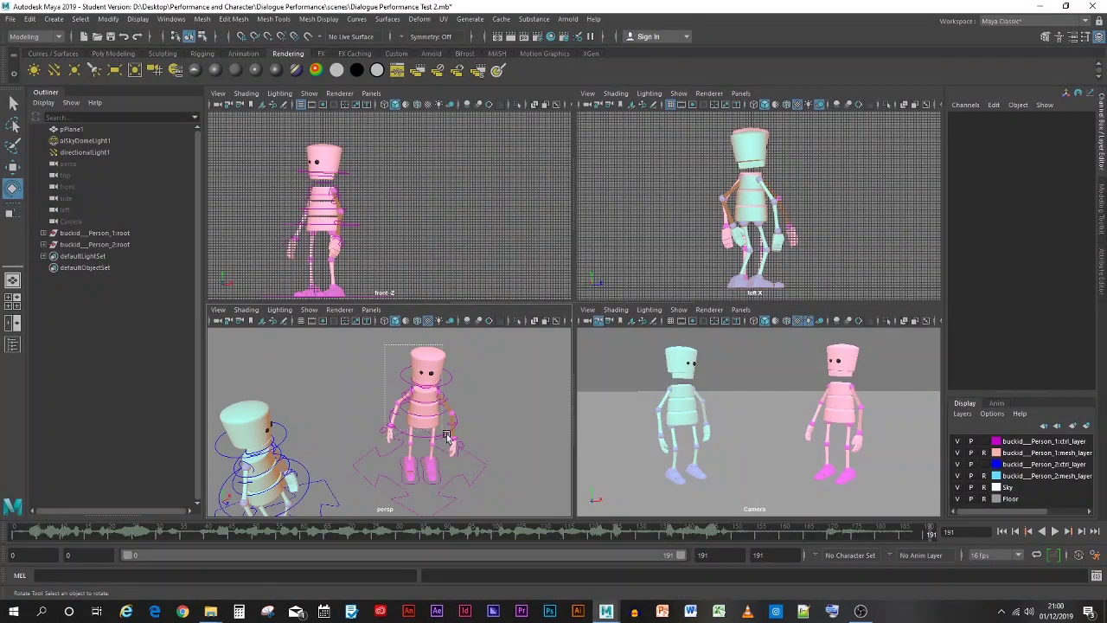
left_click_drag(478, 484, 479, 485)
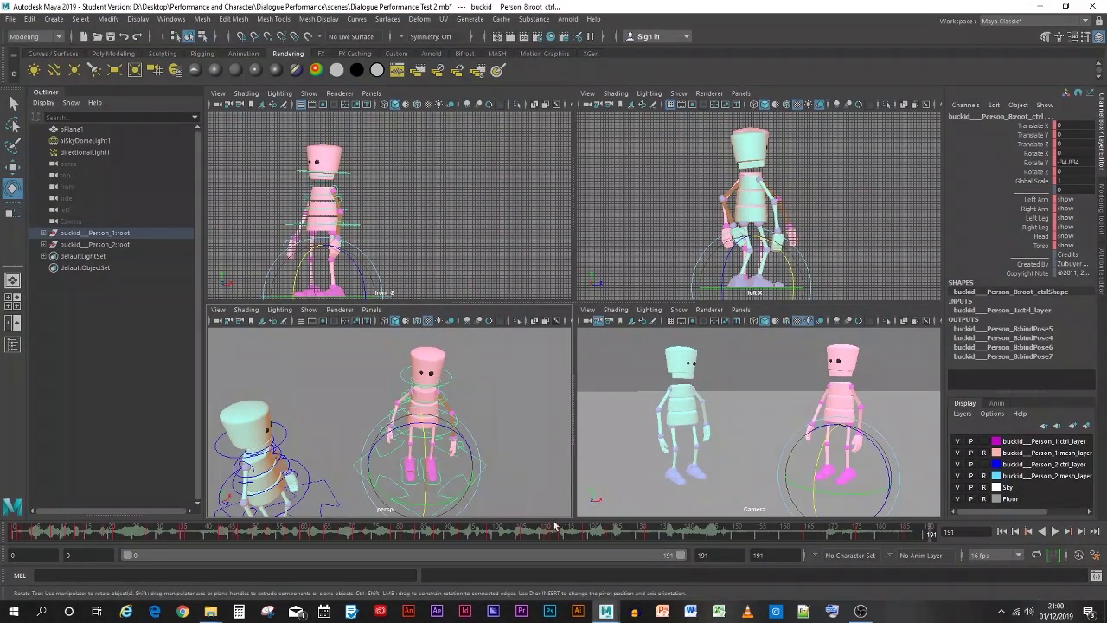
left_click_drag(873, 536, 861, 533)
right_click(860, 533)
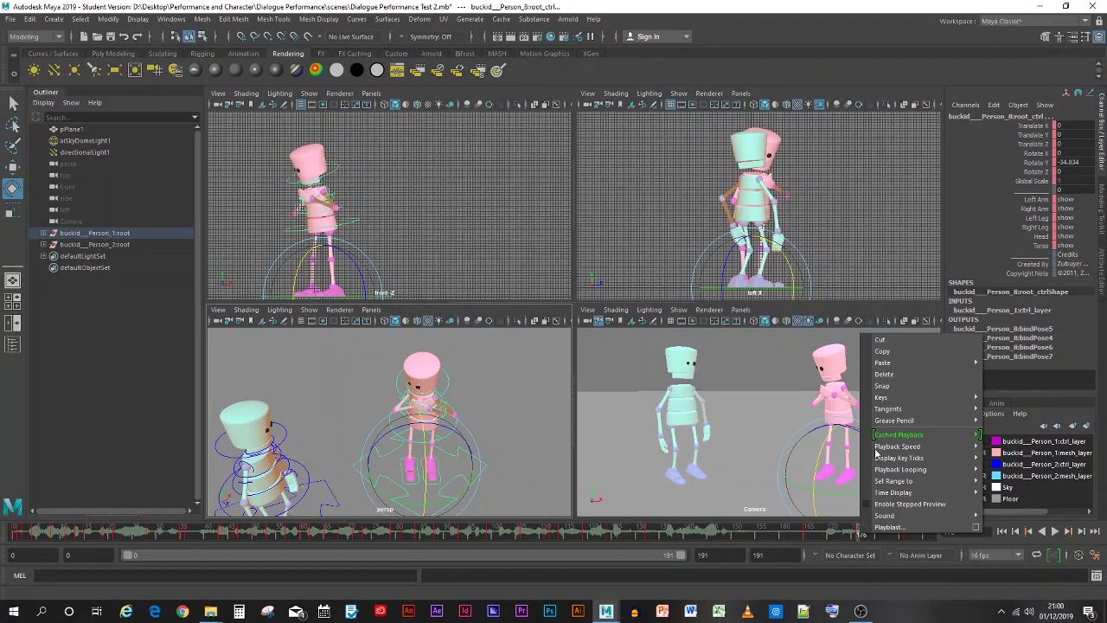
Copy the pink character's root control key at frame 176, paste it at frame 179, and check the motion
left_click(884, 351)
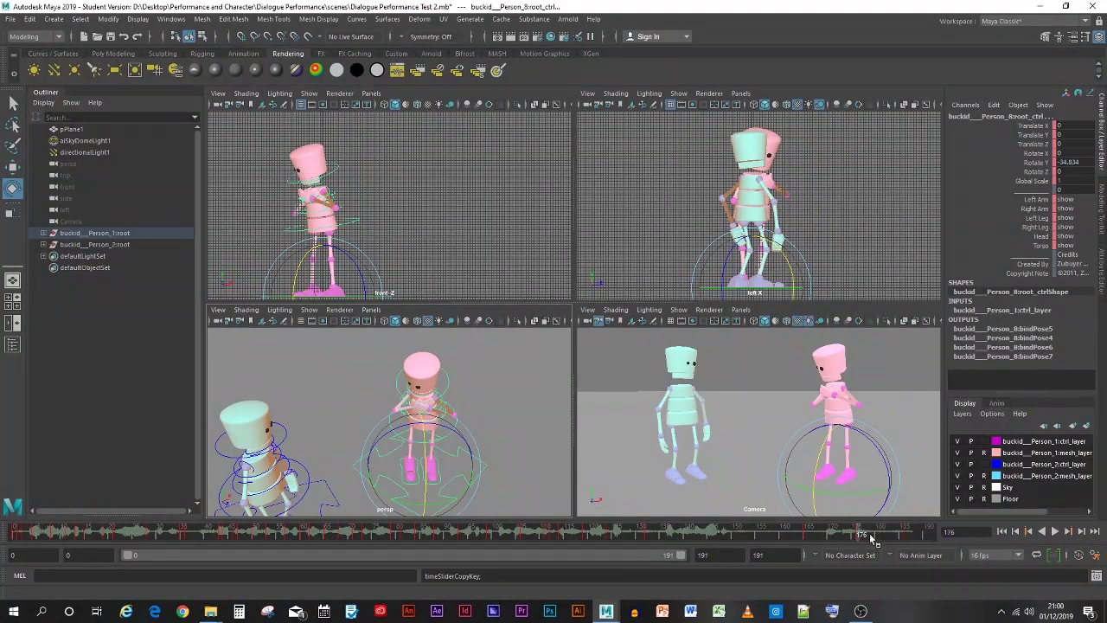
key("alt+v")
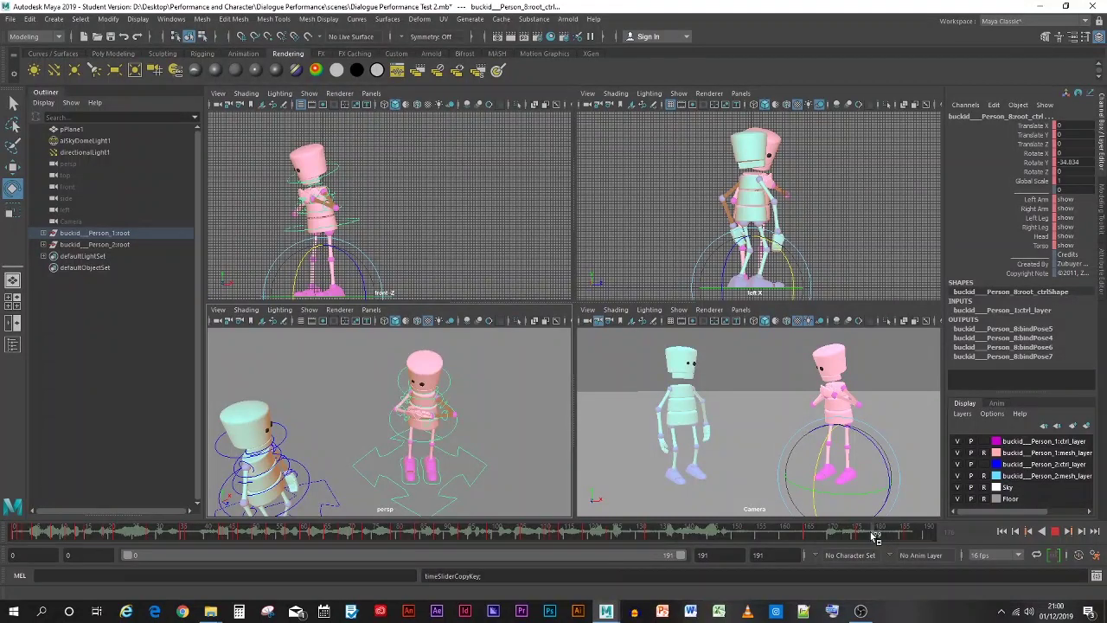
right_click(873, 535)
mouse_move(899, 363)
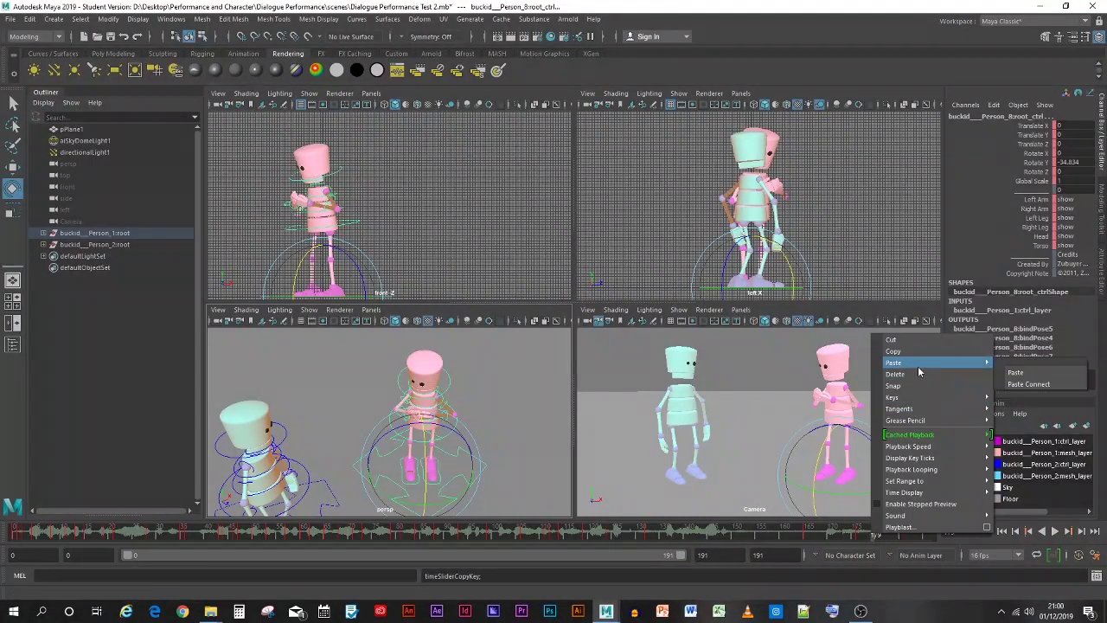
left_click(1026, 370)
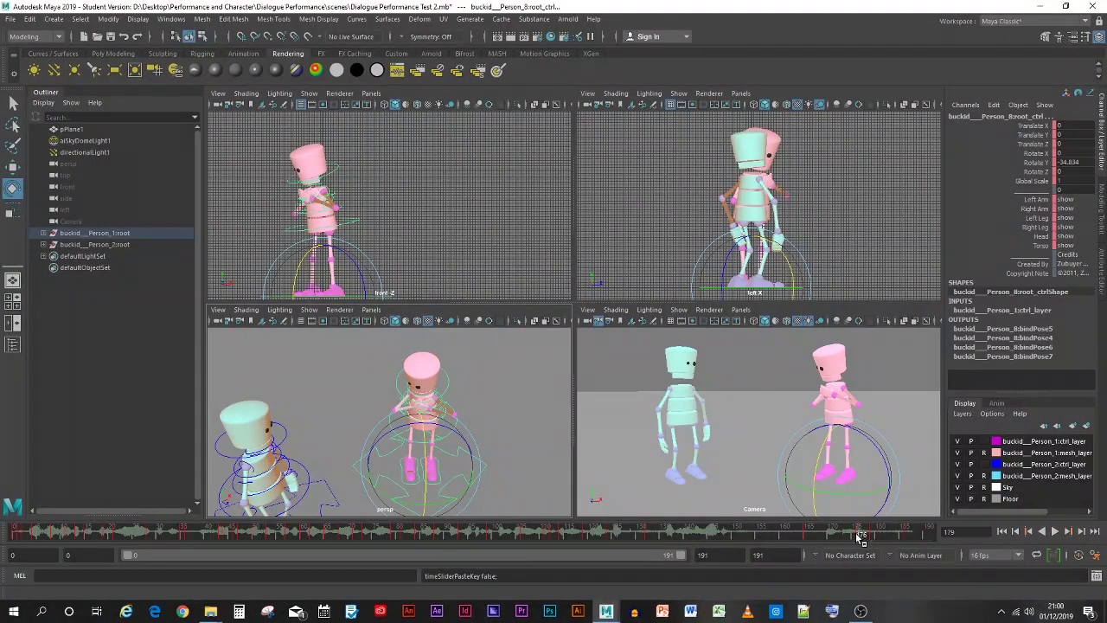
key("alt+v")
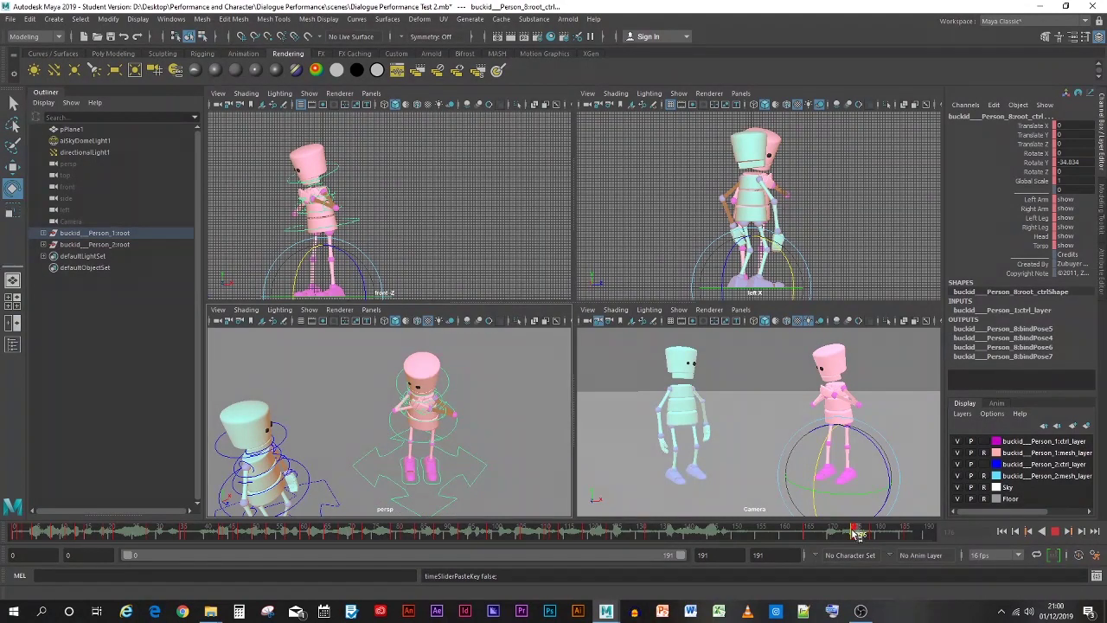
key("alt+v")
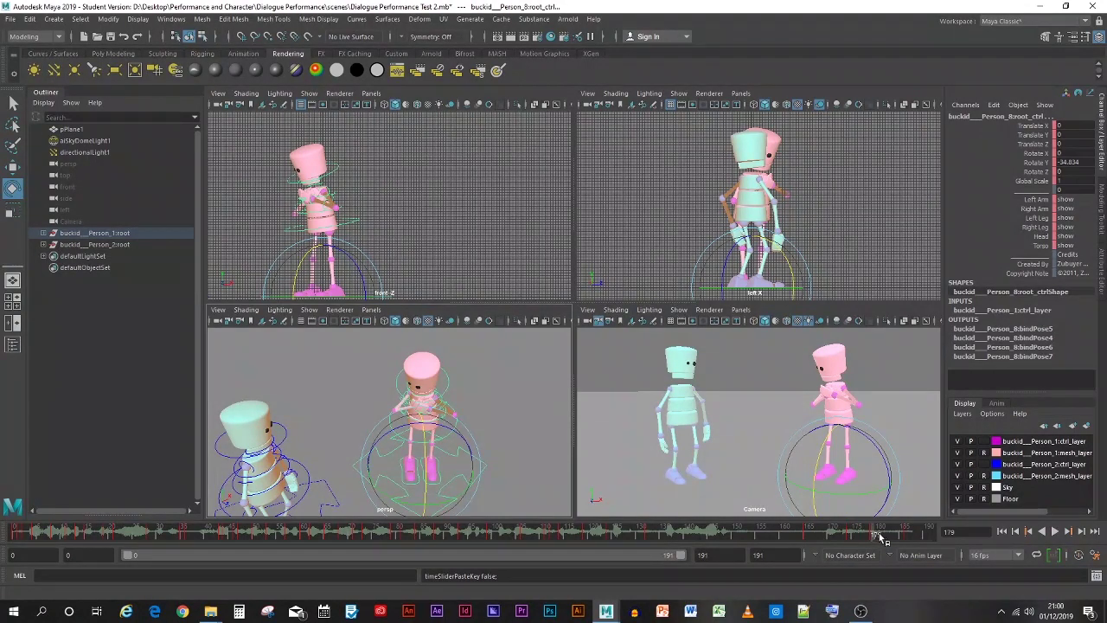
left_click_drag(881, 537, 736, 535)
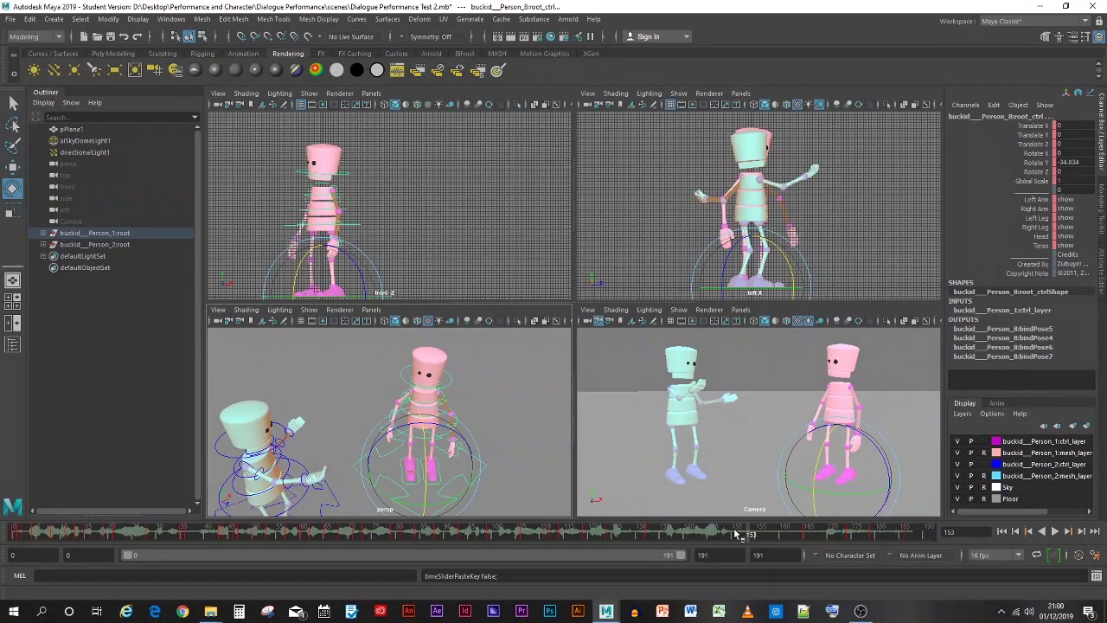
Playblast the camera view to a movie file named "PlayBalst (Frames 0-186) [Test 8].mov"
left_click(741, 491)
right_click(729, 539)
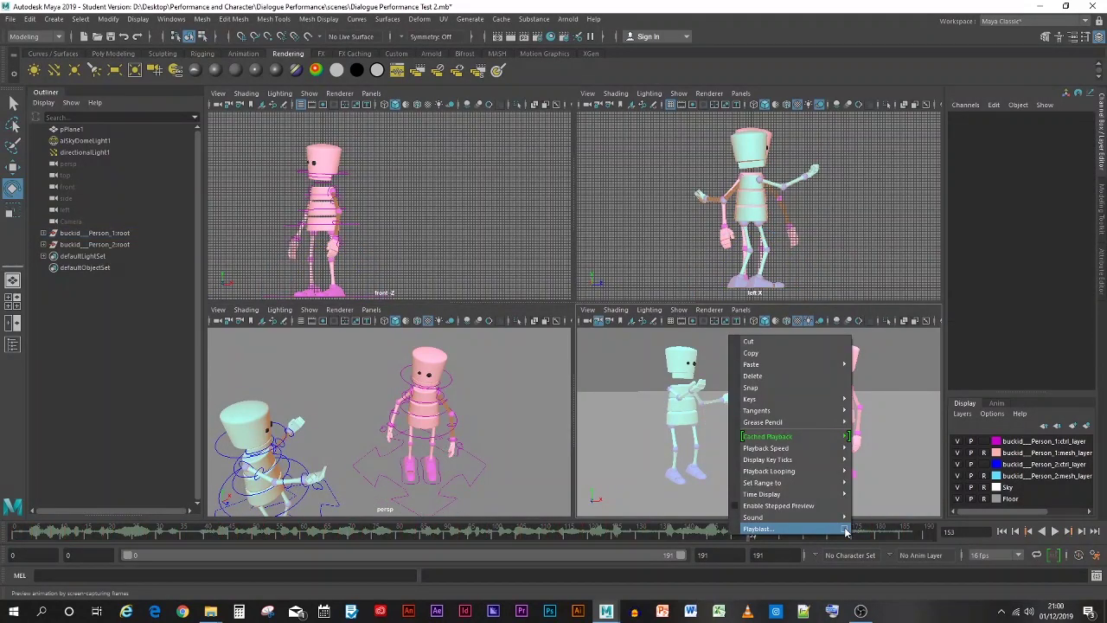
left_click(844, 529)
scroll(539, 394, "down", 2)
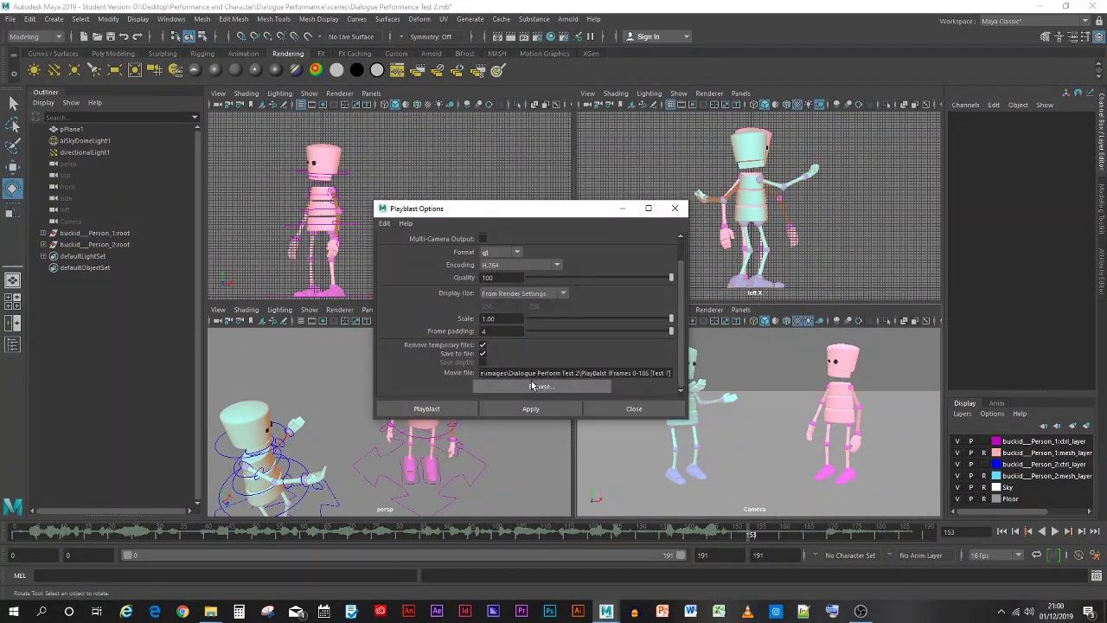
left_click(527, 383)
left_click(495, 237)
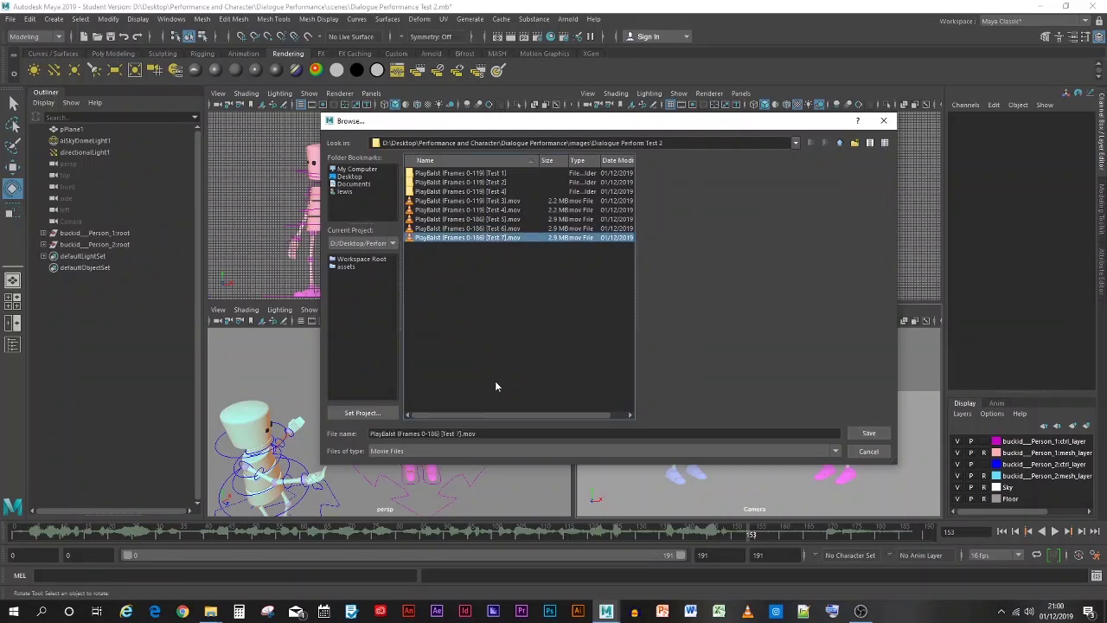
left_click(459, 433)
key("BackSpace")
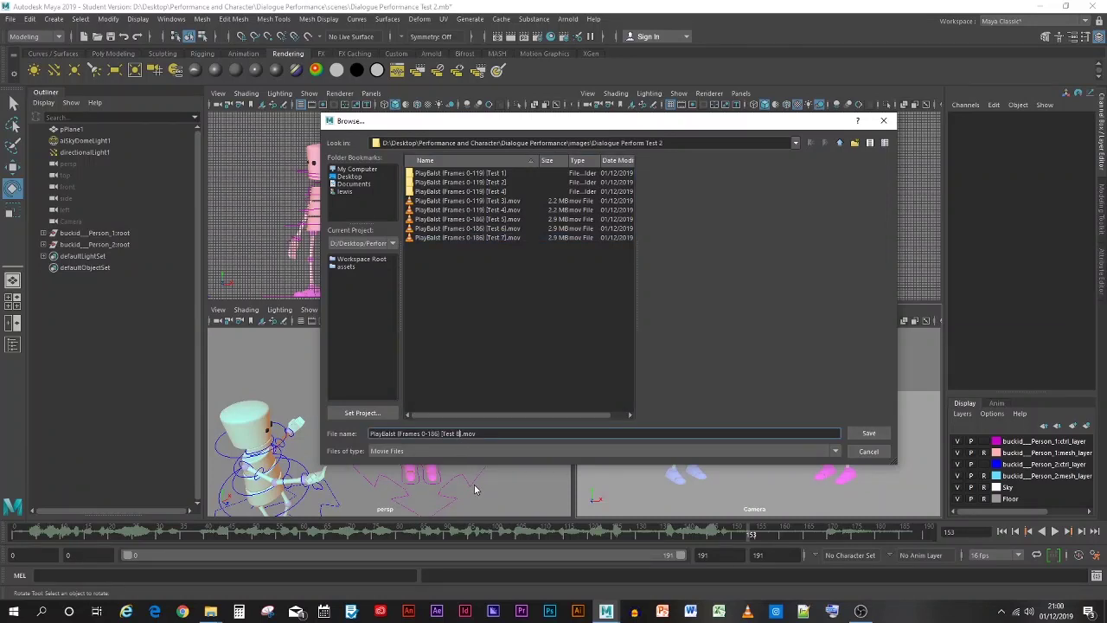
key("Return")
left_click(425, 405)
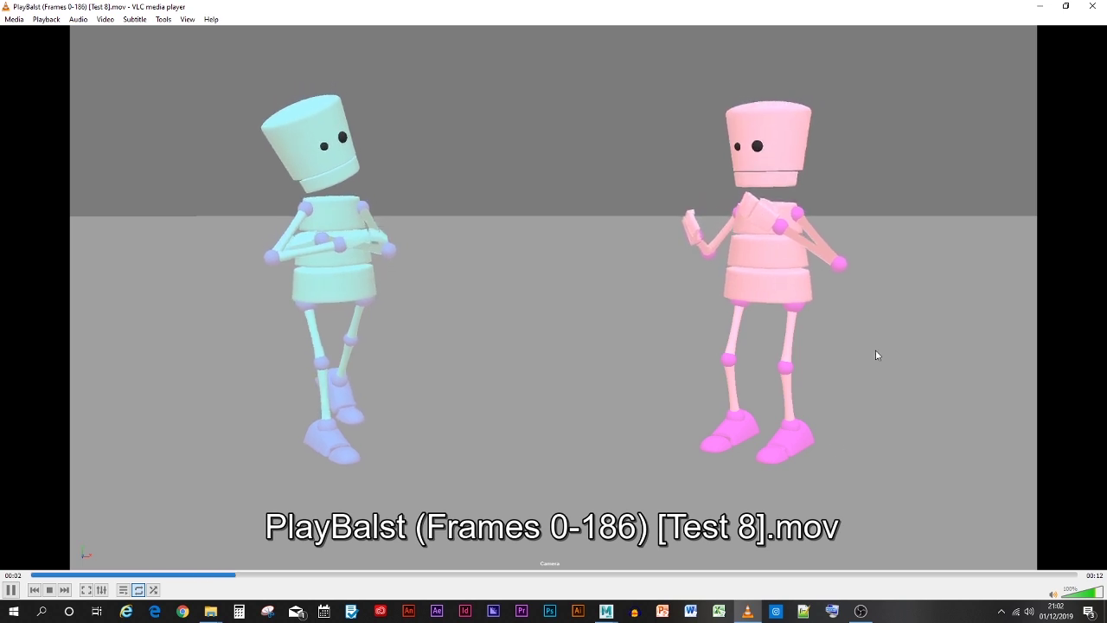
Switch back to Maya and review the teal character's head control animation from frame 0 to about frame 24
left_click(605, 610)
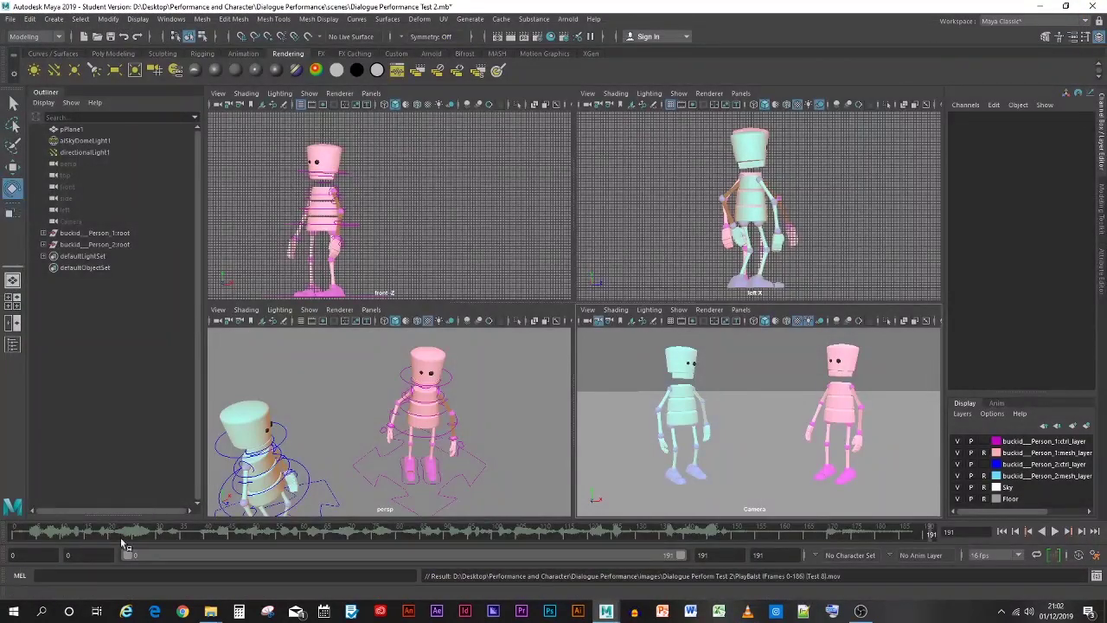
left_click(278, 446)
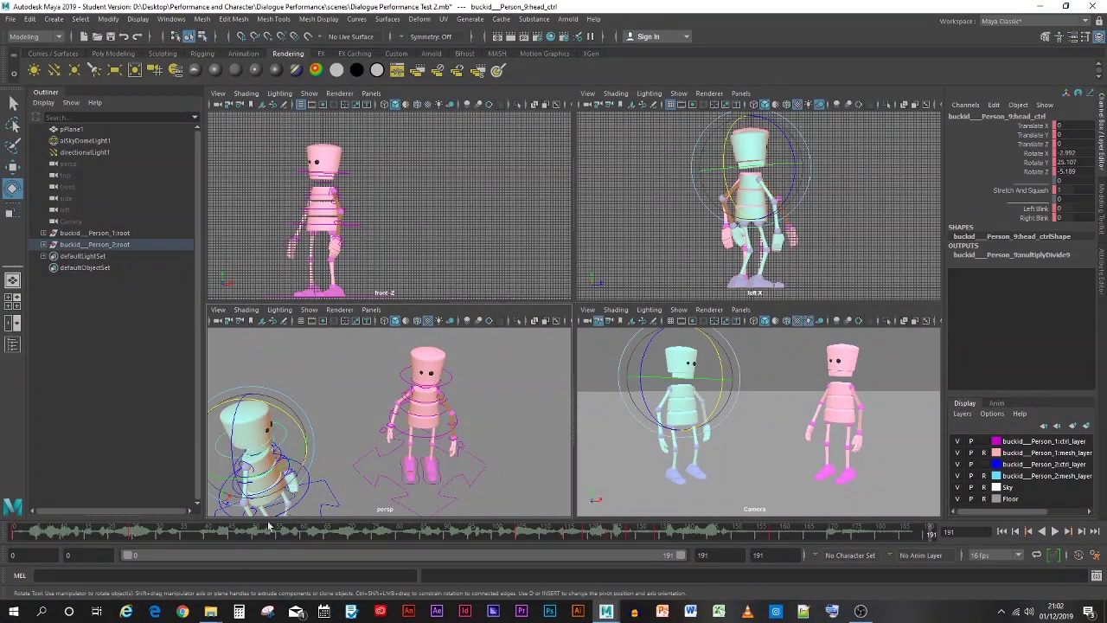
left_click(7, 534)
key("alt+v")
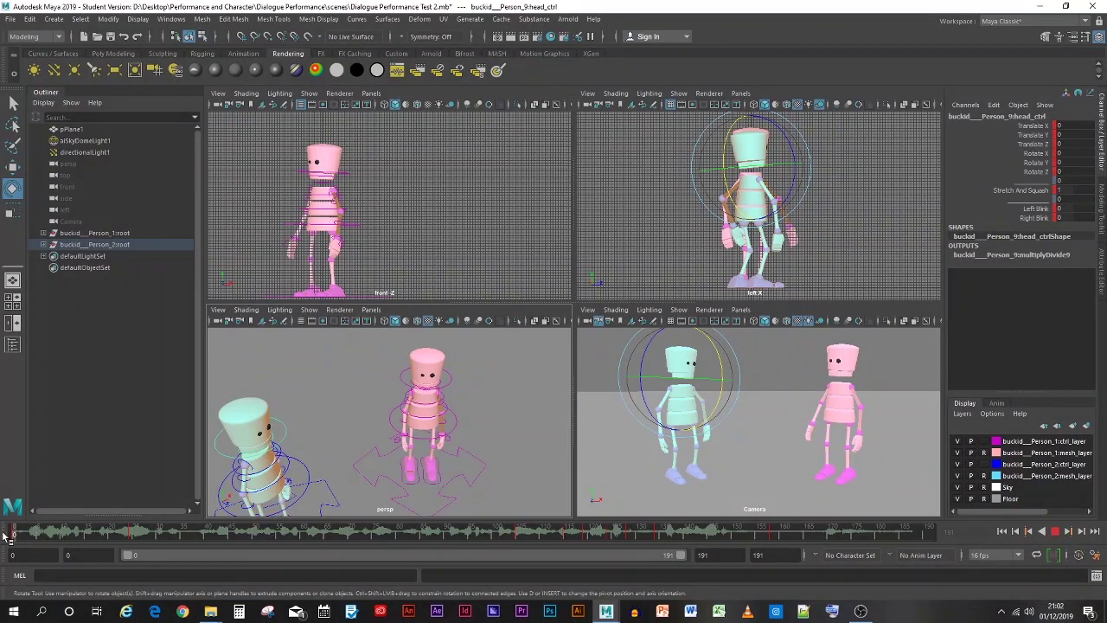
key("alt+v")
left_click(603, 448)
key("alt+v")
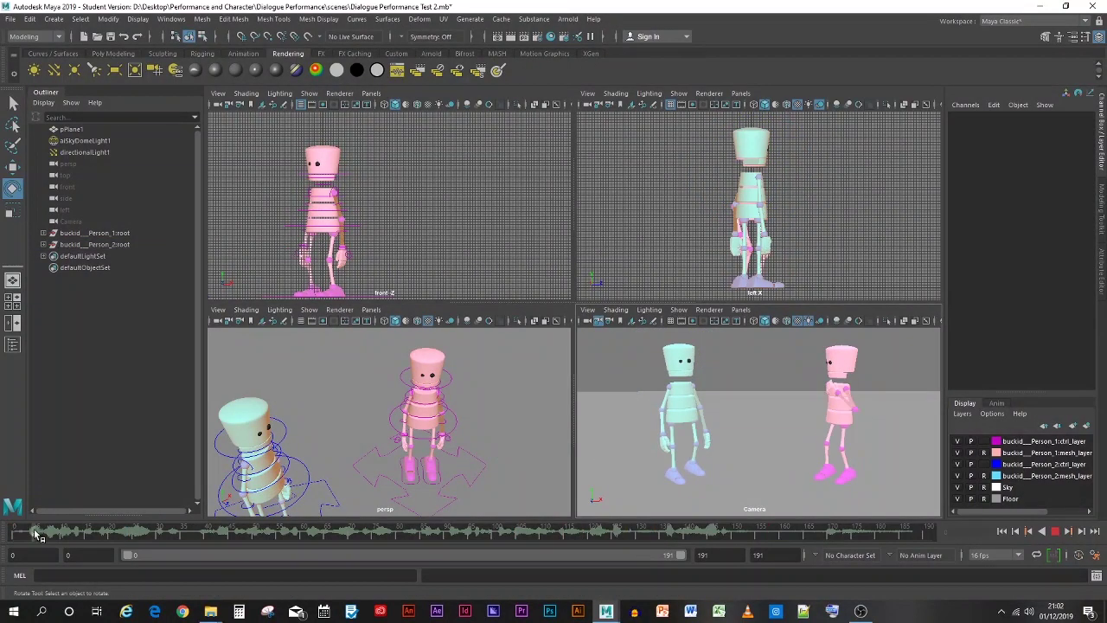
left_click(108, 534)
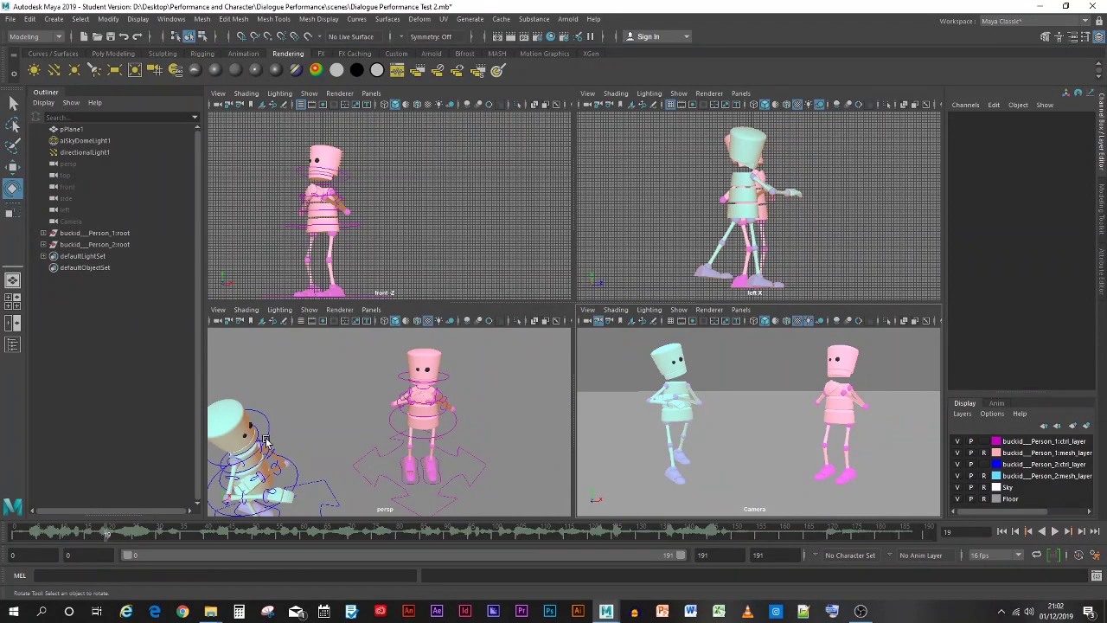
left_click(265, 441)
key("alt+v")
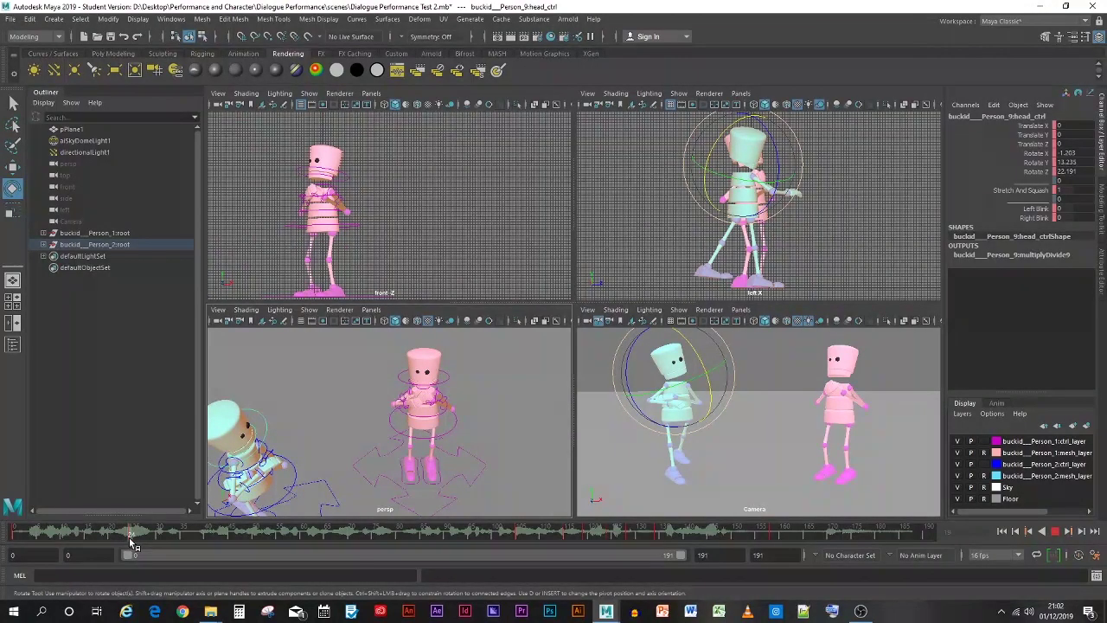
left_click(129, 537)
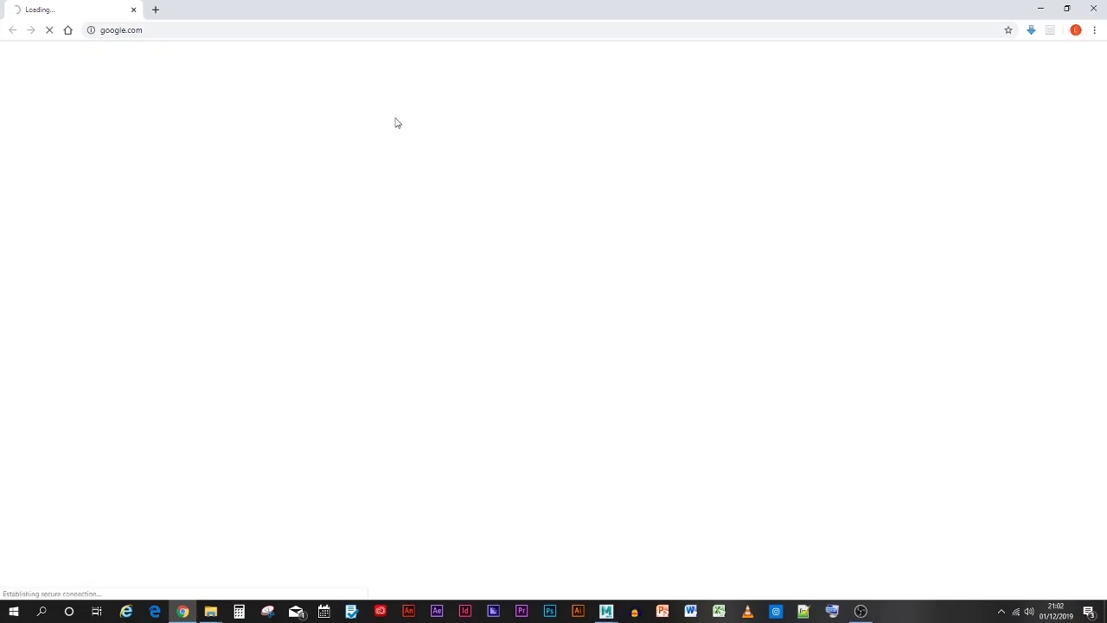
Search Google for "youtube" in Chrome and open the YouTube site
type("yout")
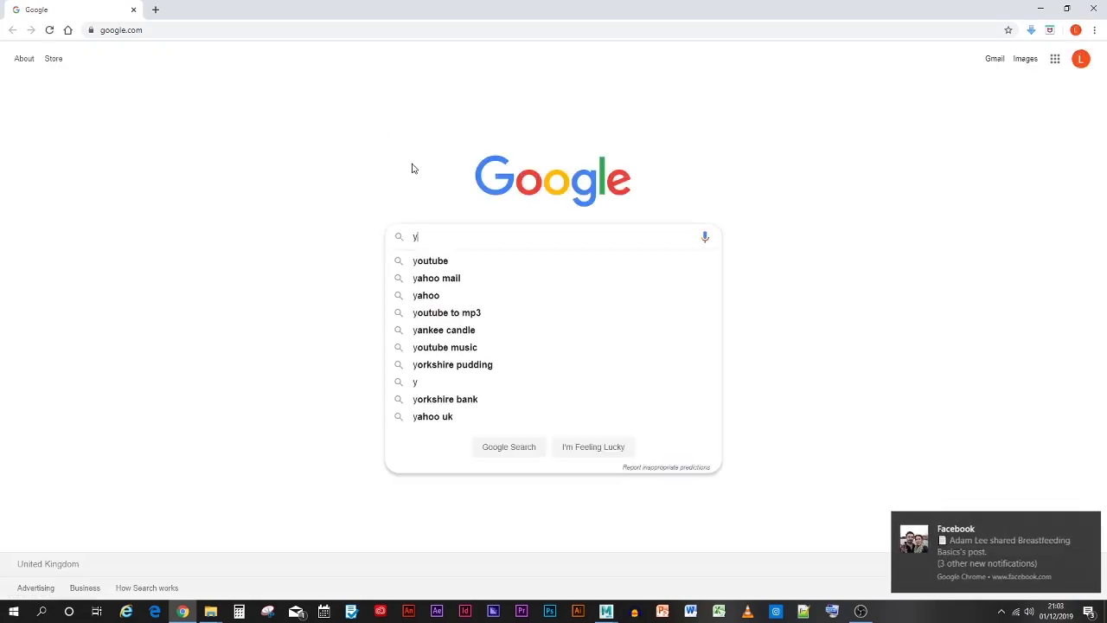
left_click(430, 262)
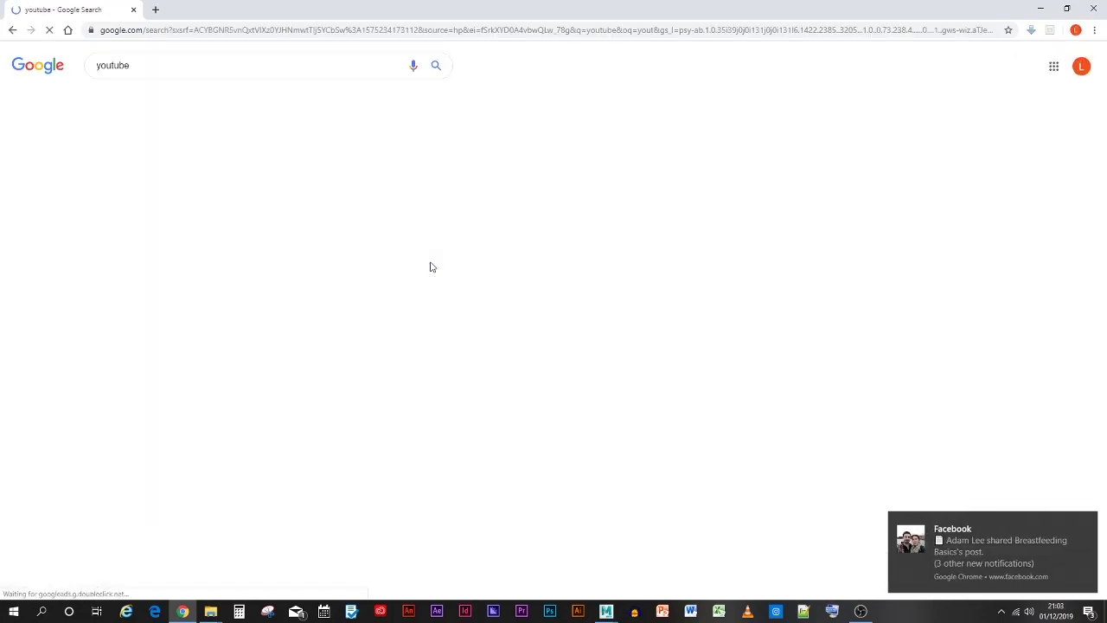
left_click(125, 147)
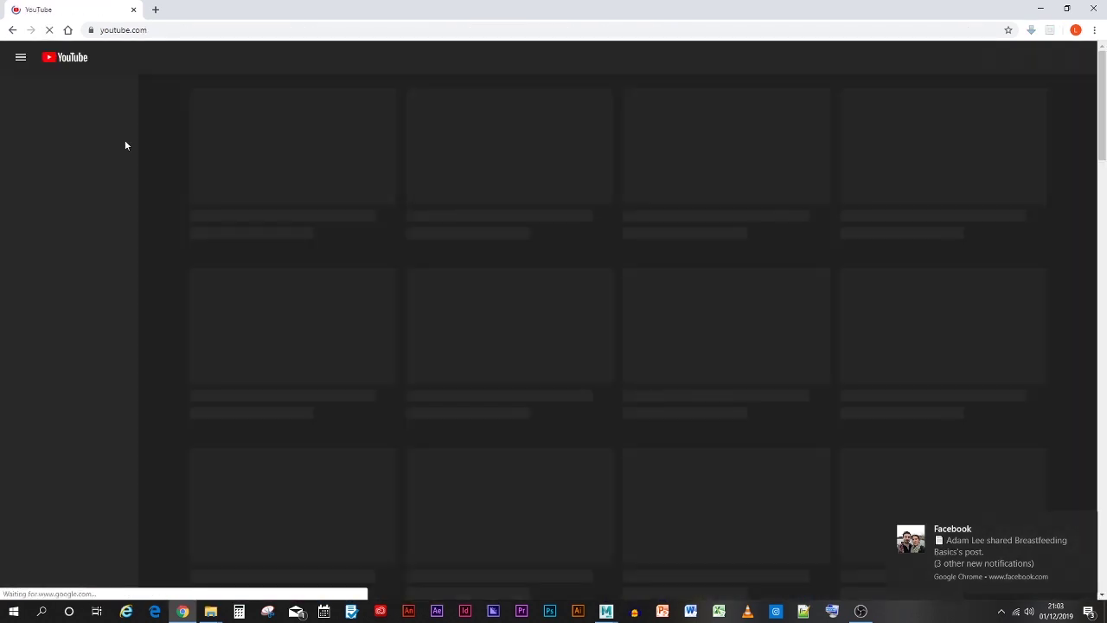
Search YouTube for "how many frames in a blink eye movement"
left_click(428, 57)
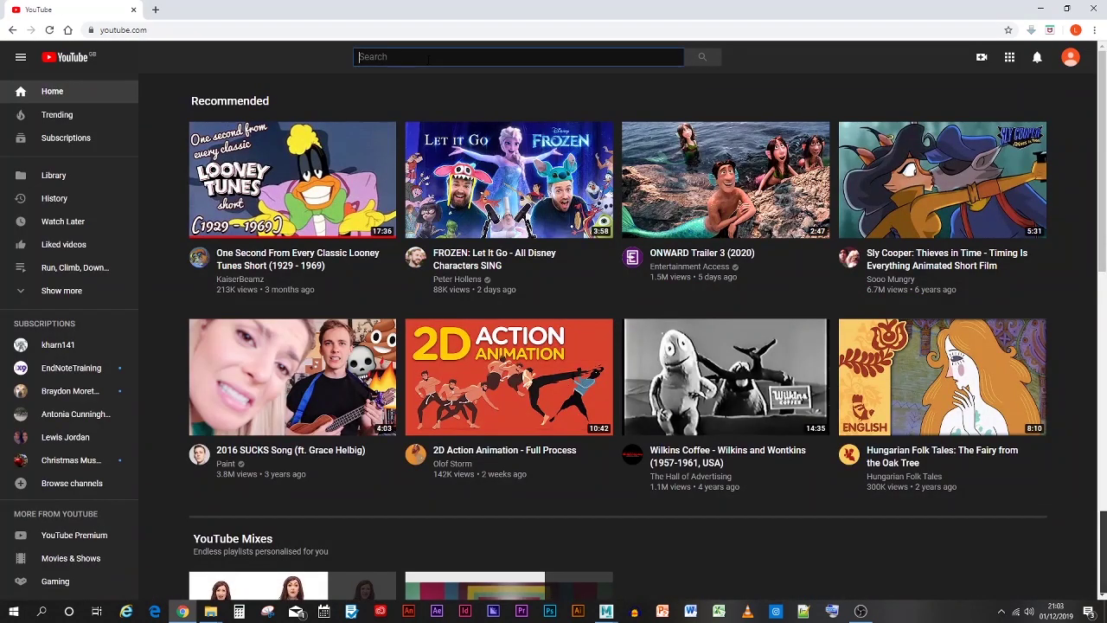
type("ho")
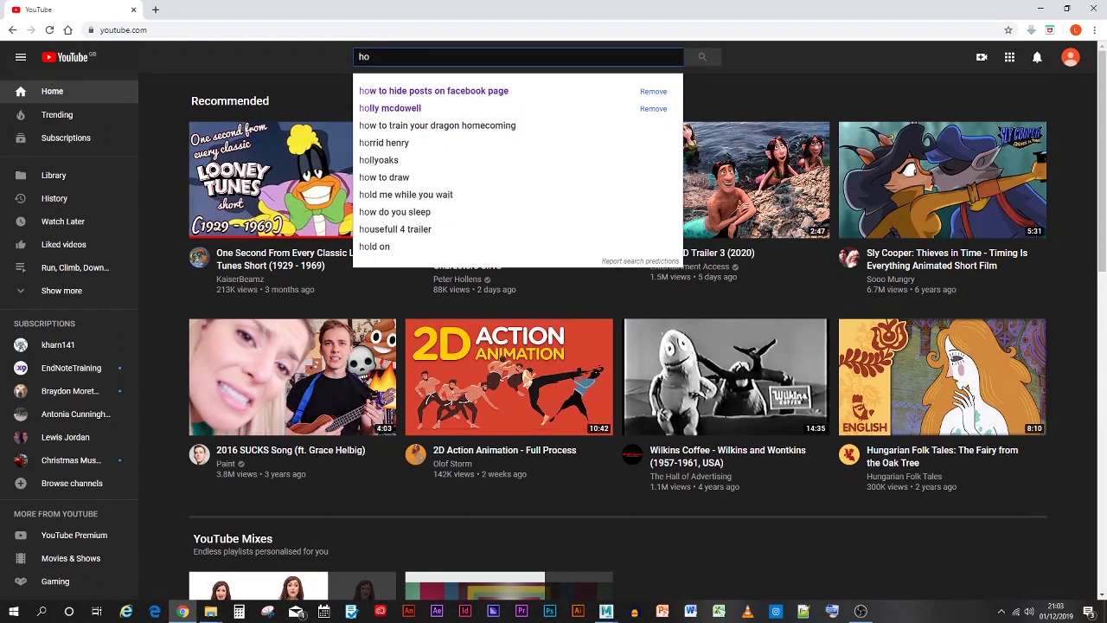
type("w many")
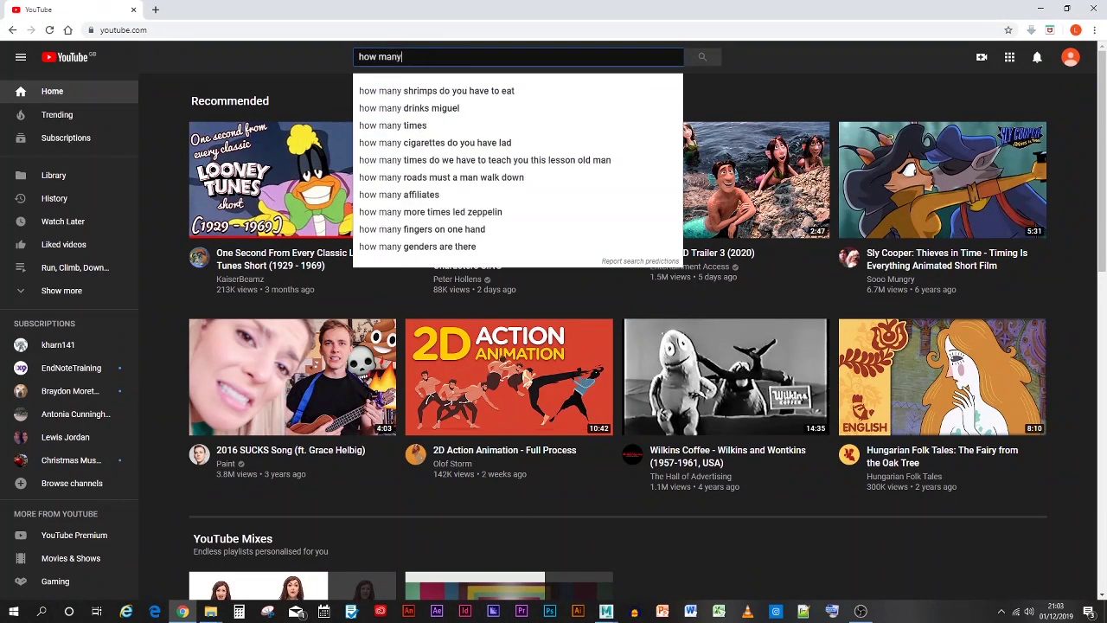
type(" fram")
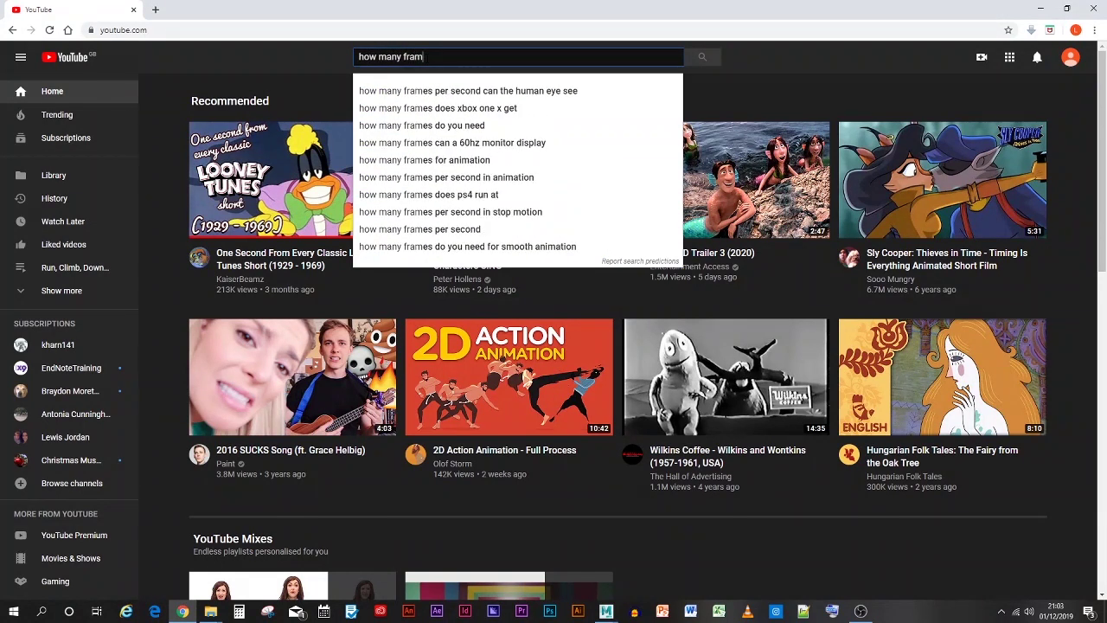
type("es in a")
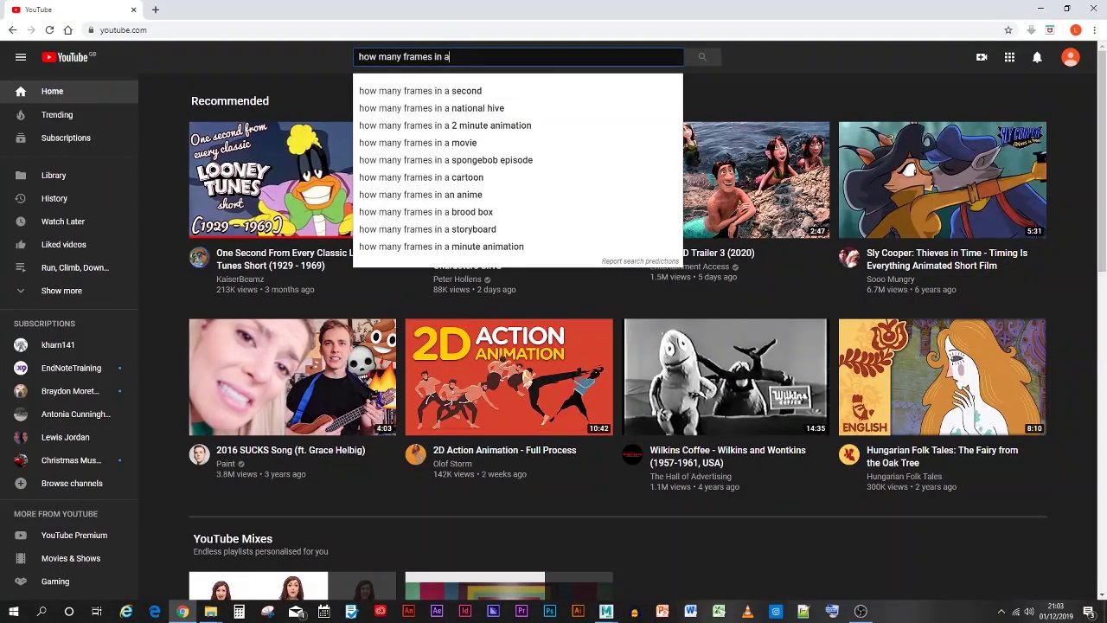
type(" blink")
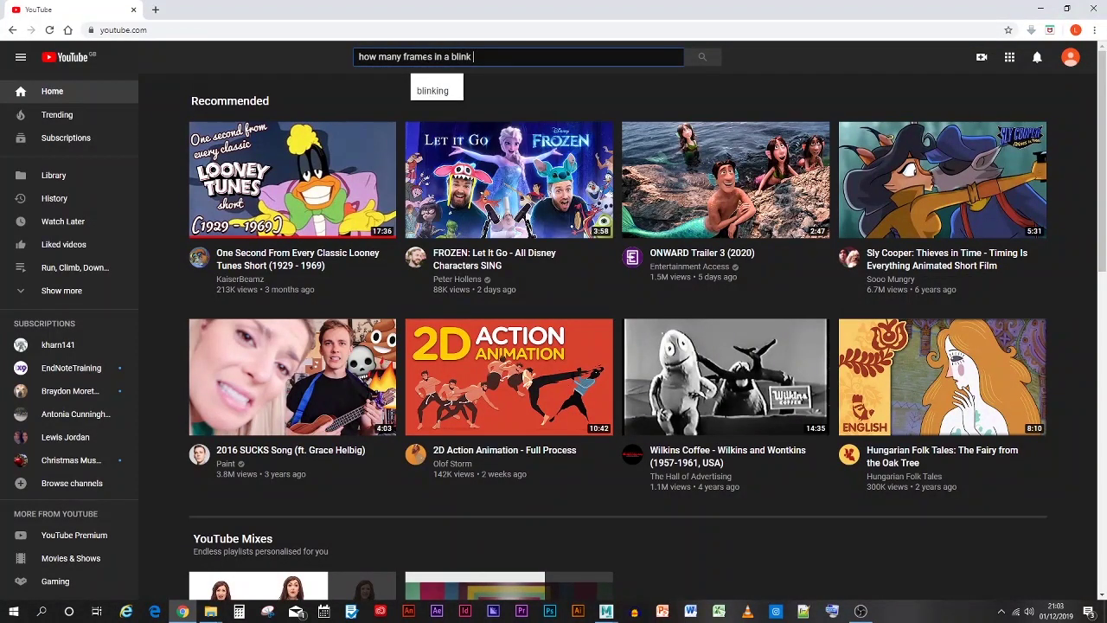
type(" eye m")
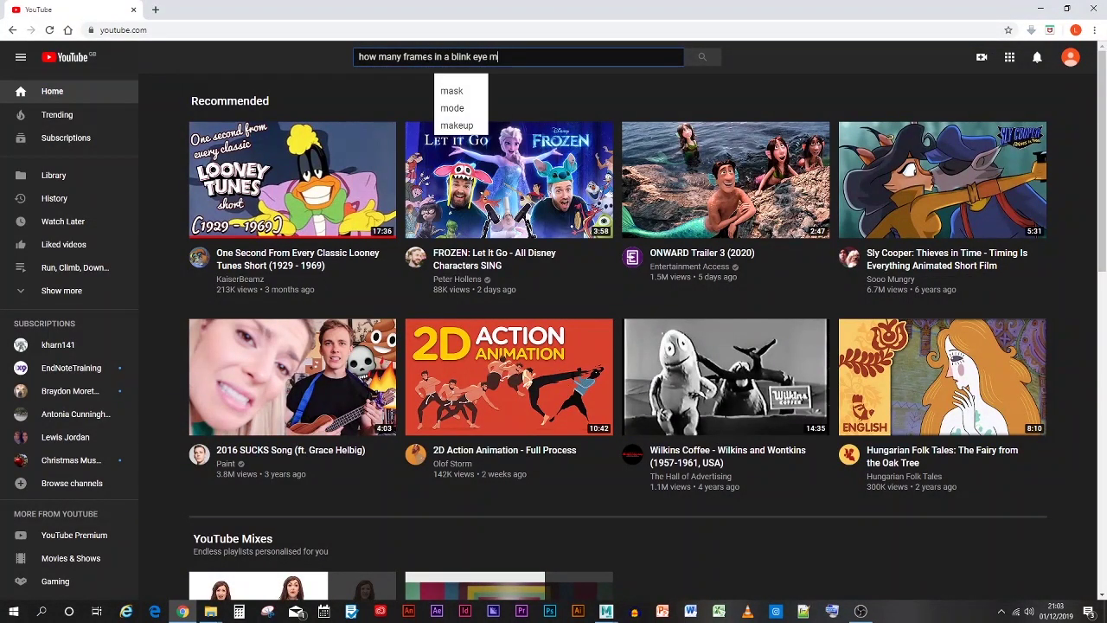
type("ovem")
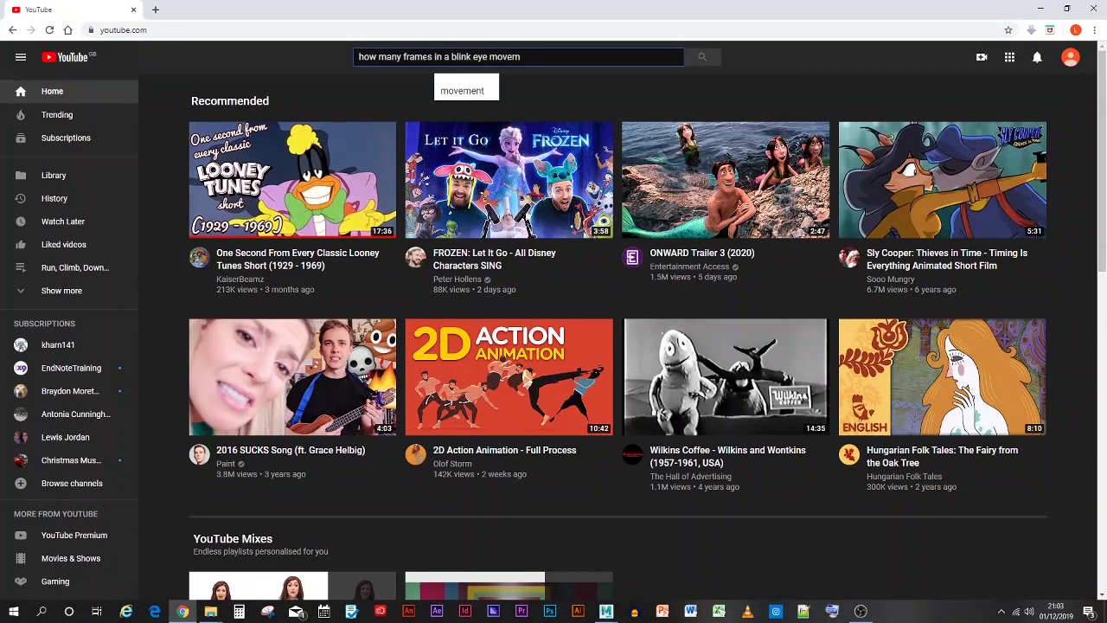
left_click(476, 89)
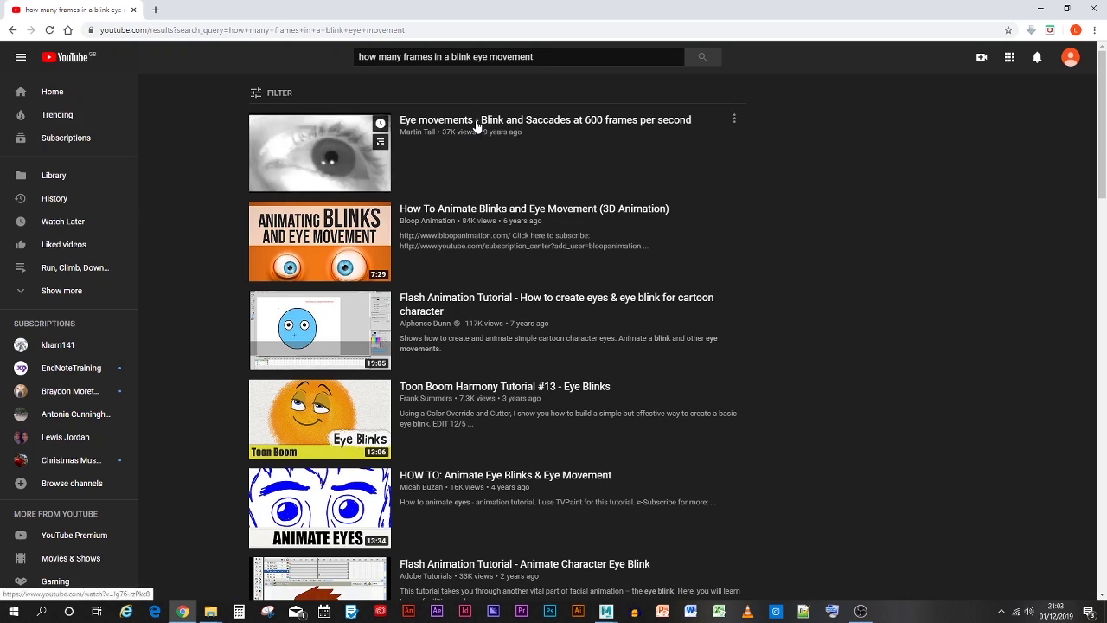
Preview the 600 frames per second blink video, and watch "How To Animate Blinks and Eye Movement (3D Animation)" up to 3:56
left_click(476, 120)
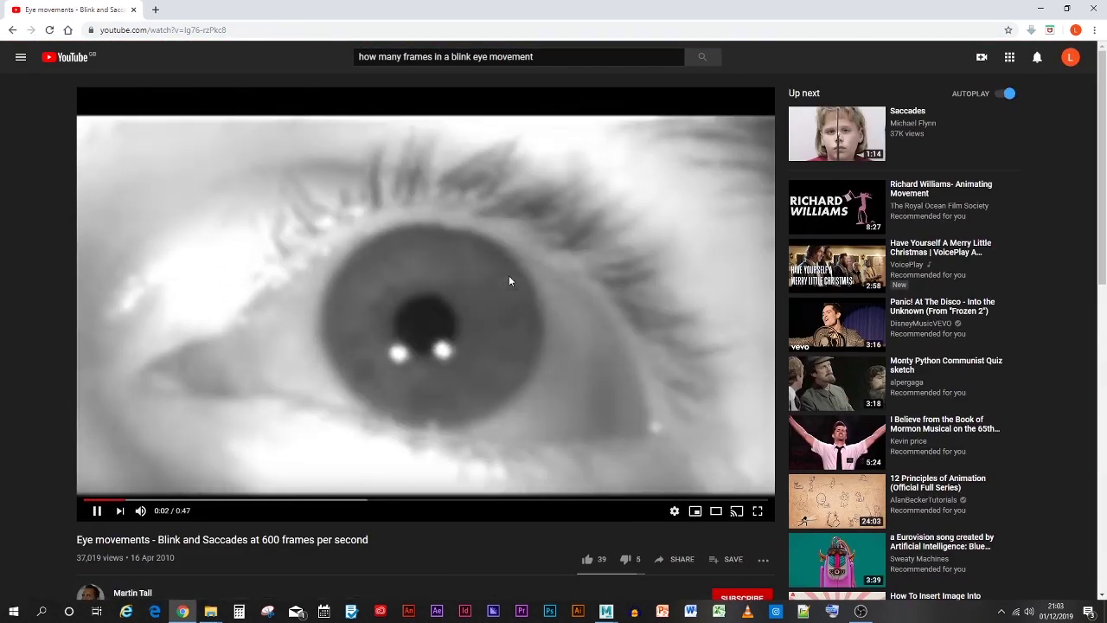
left_click(12, 30)
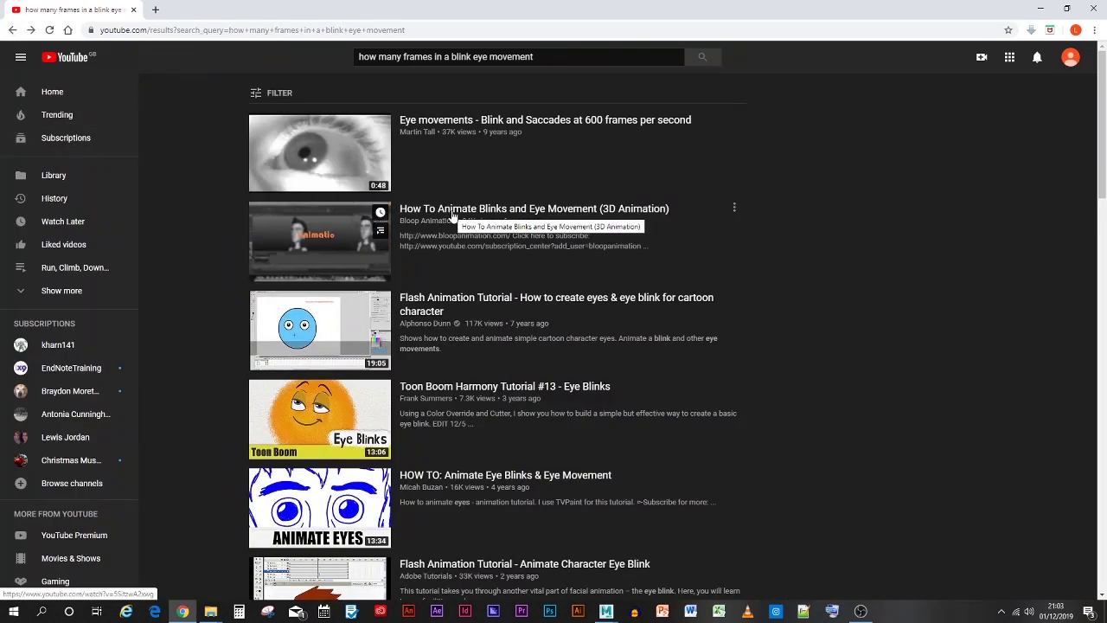
left_click(451, 214)
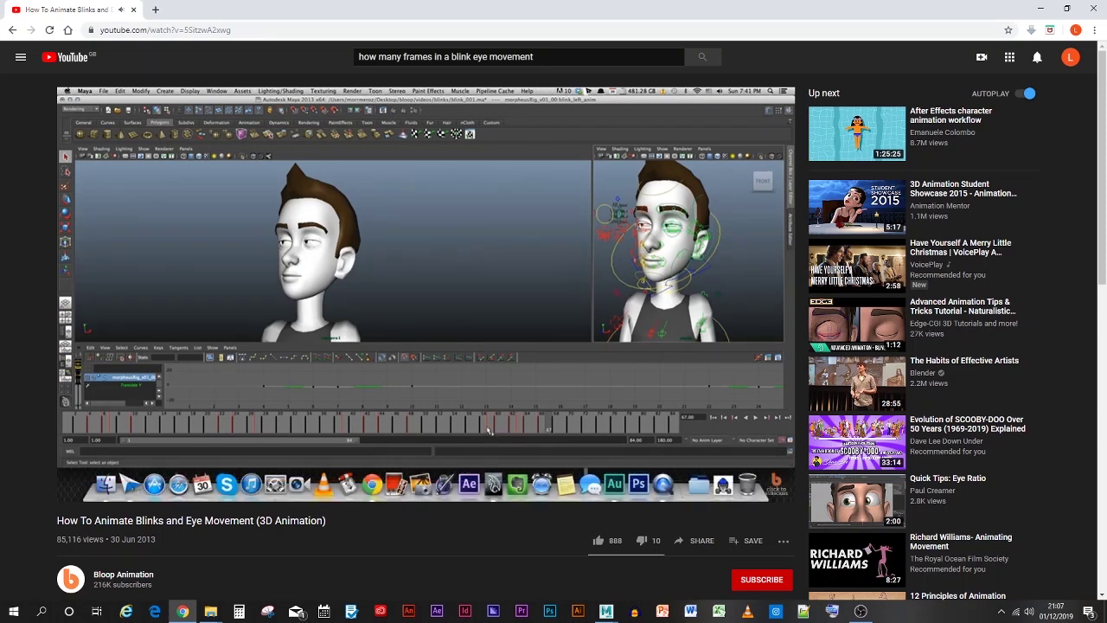
left_click(413, 262)
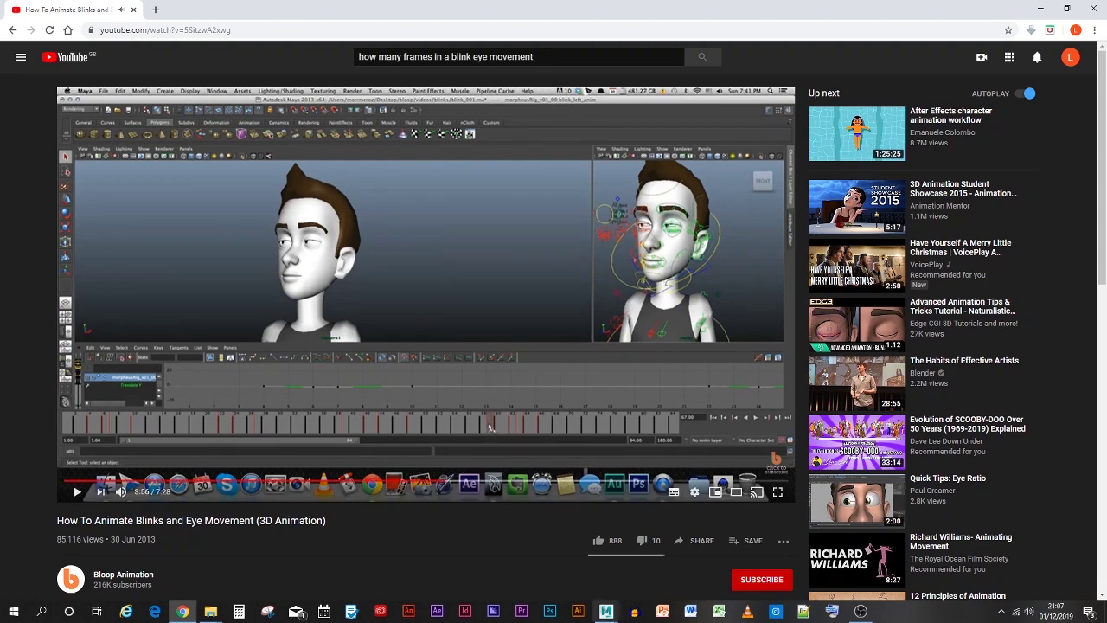
Switch back to Maya and review the teal character's head animation between frame 0 and frame 24
left_click(607, 610)
left_click(669, 567)
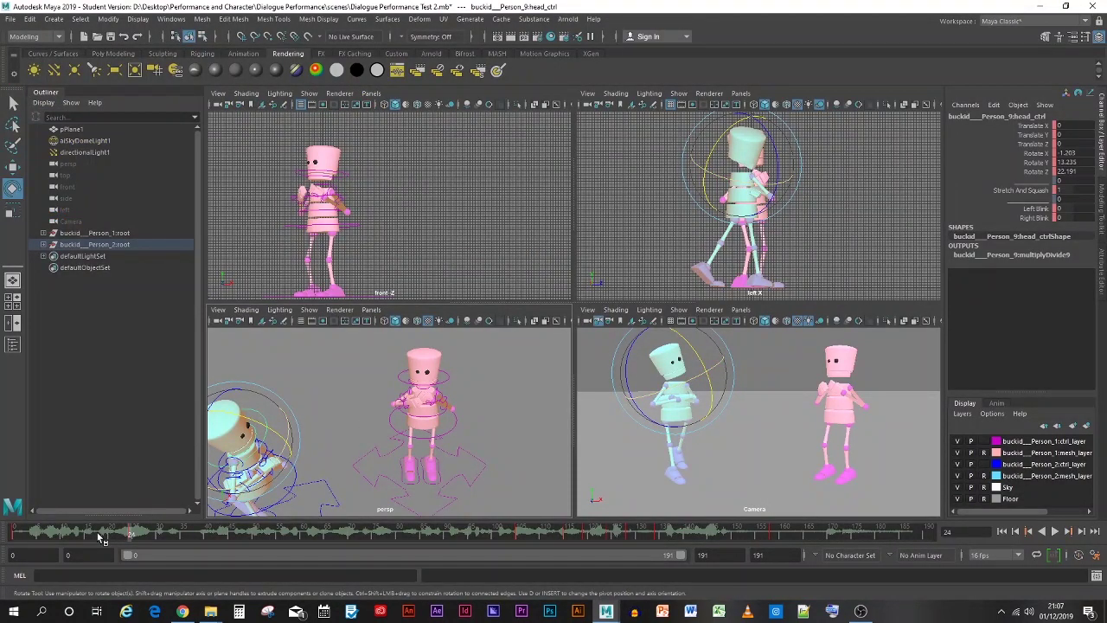
left_click_drag(100, 538, 5, 536)
key("alt+v")
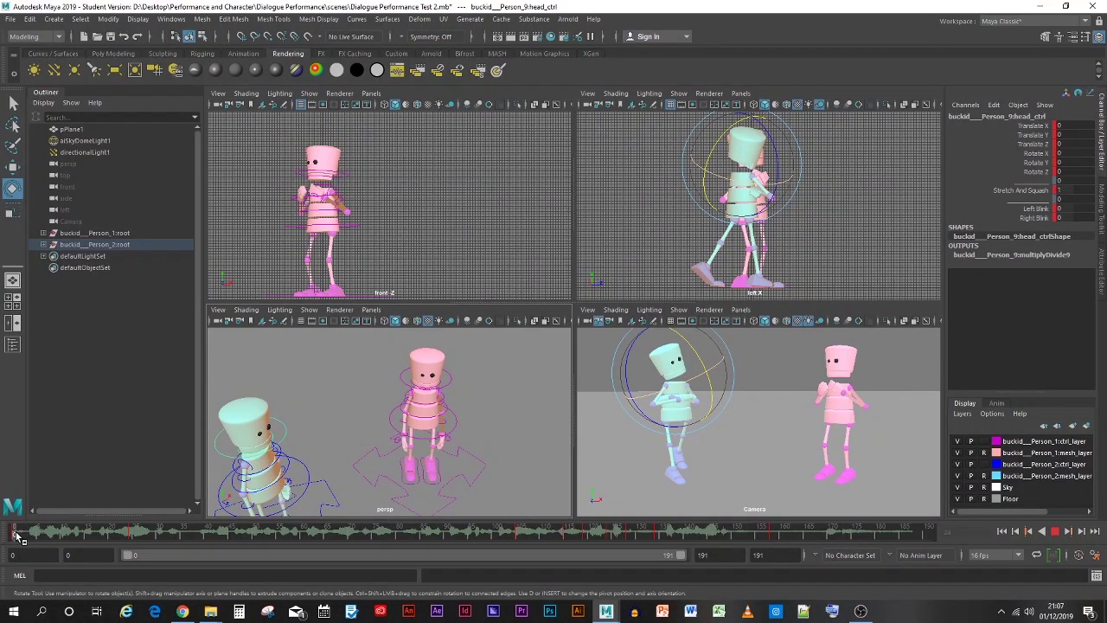
left_click_drag(16, 536, 128, 537)
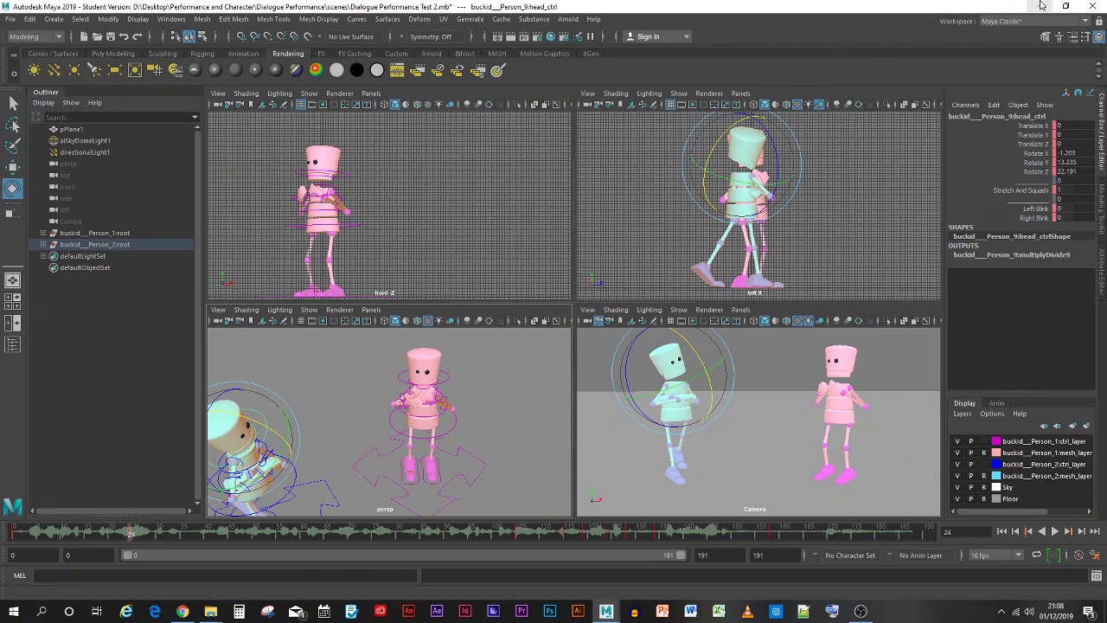
Arrange Maya and the YouTube blink tutorial in Chrome side by side, giving Maya about two thirds of the screen width
left_click(1066, 7)
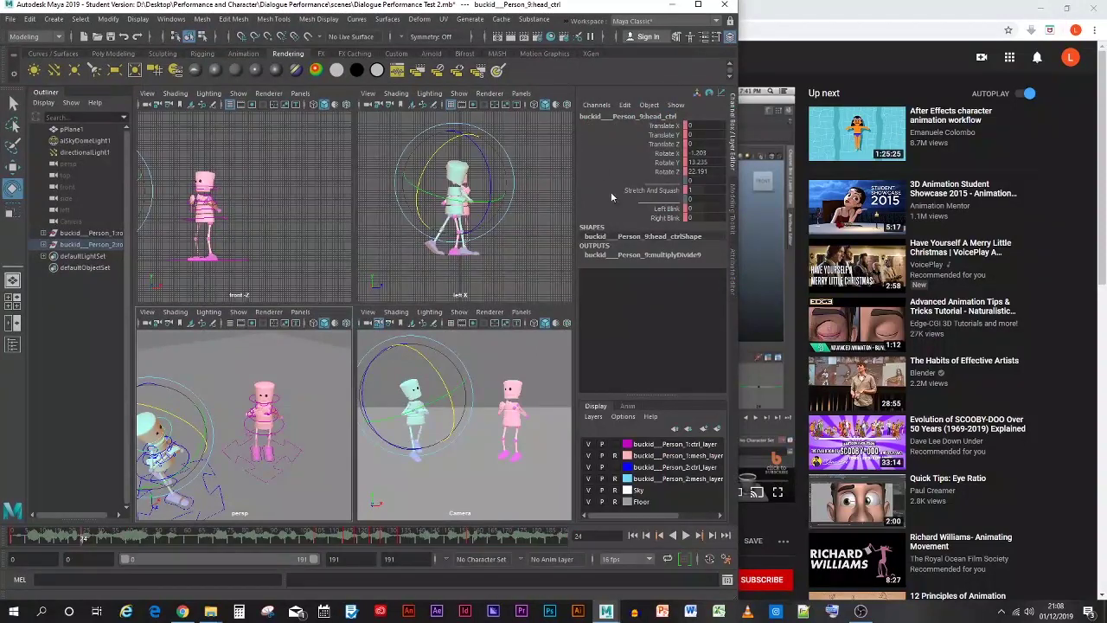
left_click(241, 611)
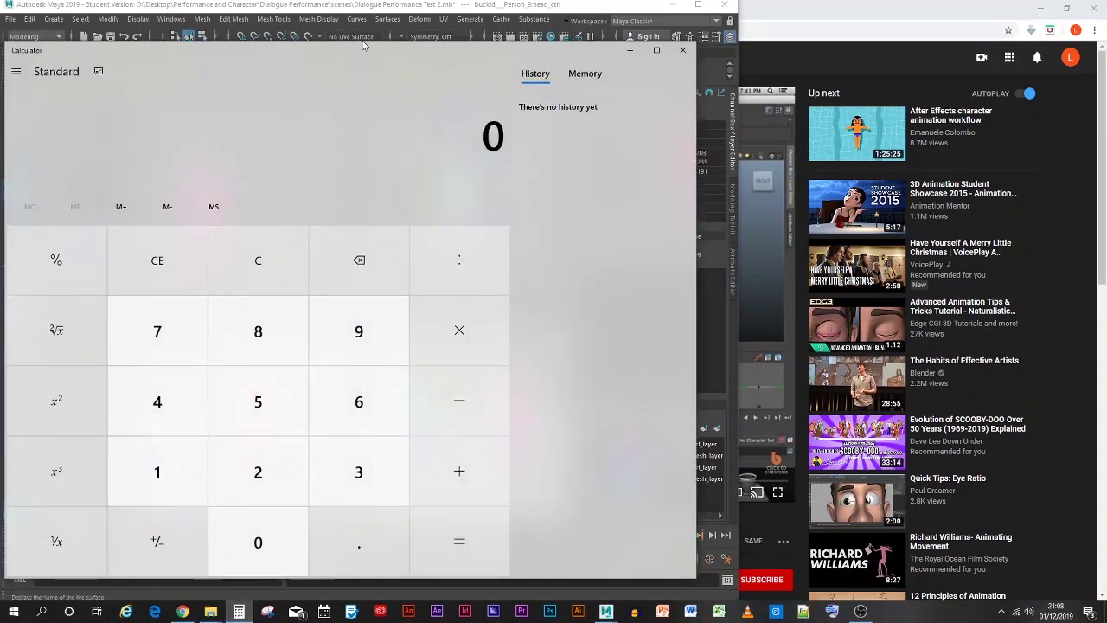
left_click(636, 49)
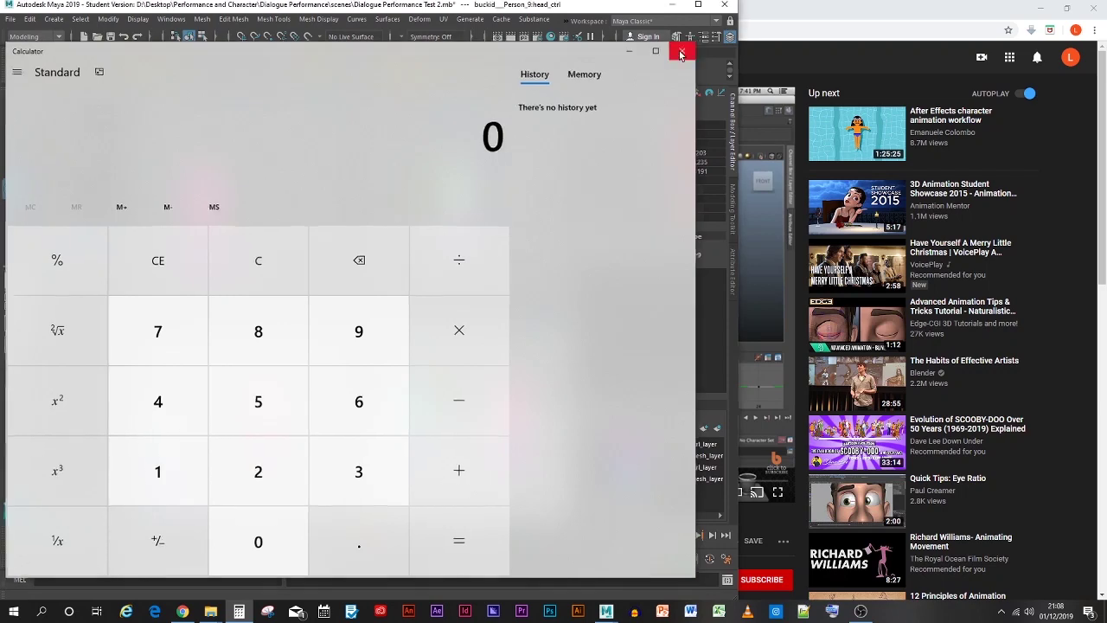
double_click(846, 5)
left_click_drag(845, 5, 1103, 126)
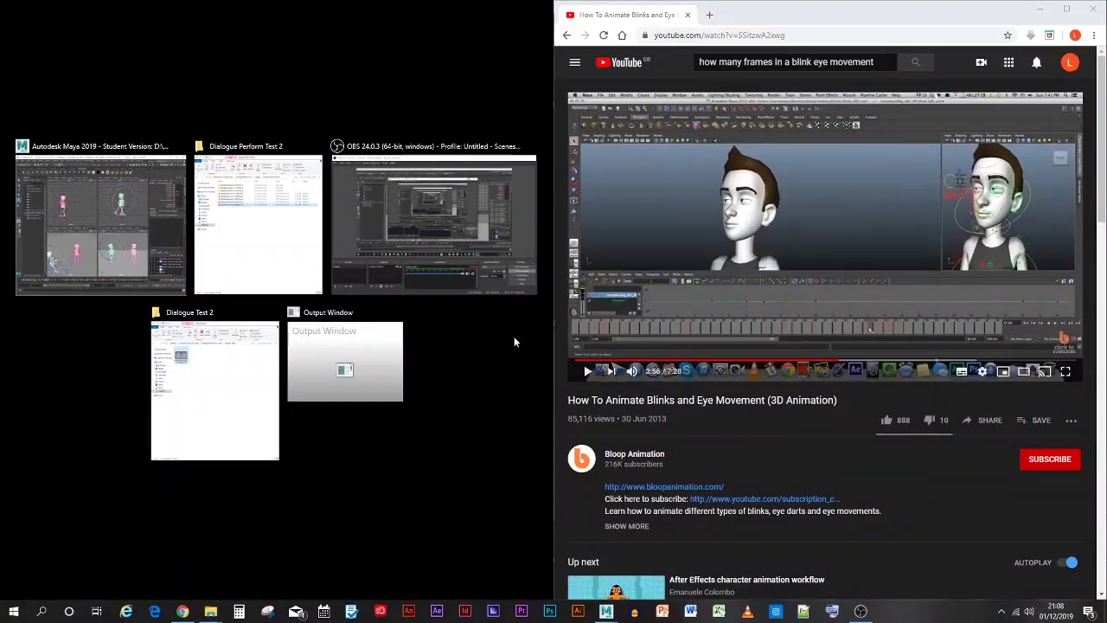
left_click(62, 201)
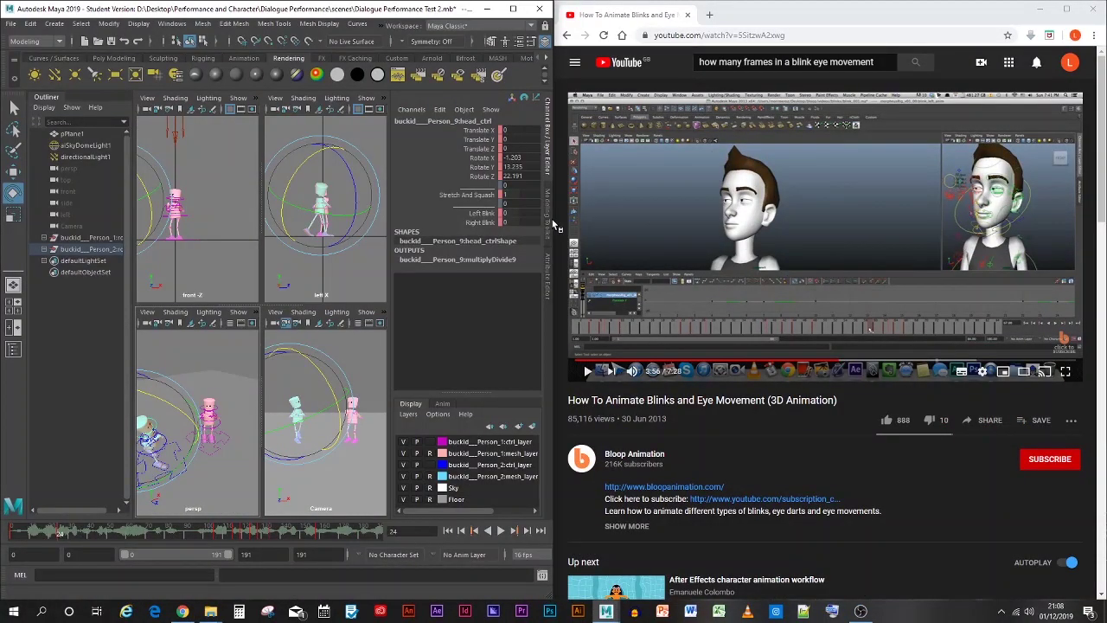
left_click_drag(557, 225, 723, 217)
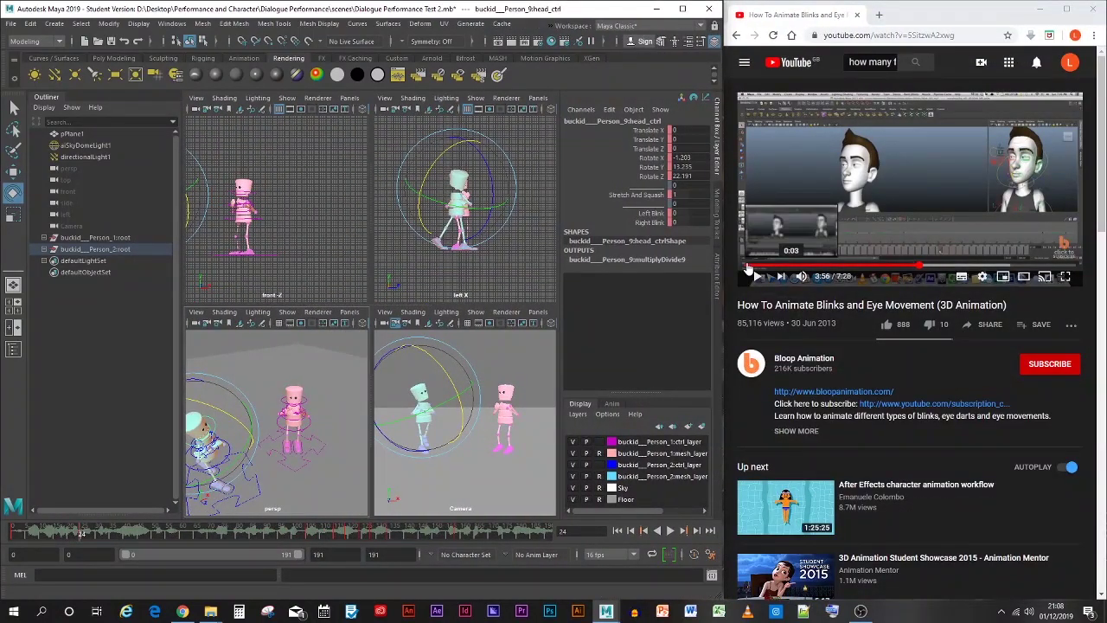
Rewatch the blink tutorial from 0:03, skipping ahead through its blink examples, and pause it at 2:28
left_click(749, 268)
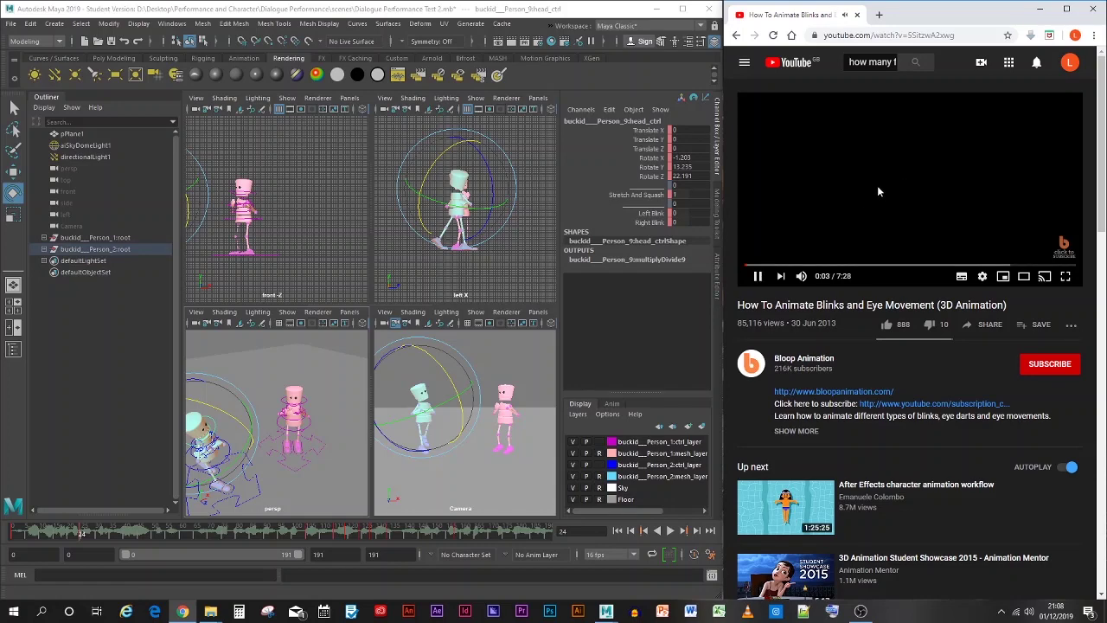
left_click(801, 264)
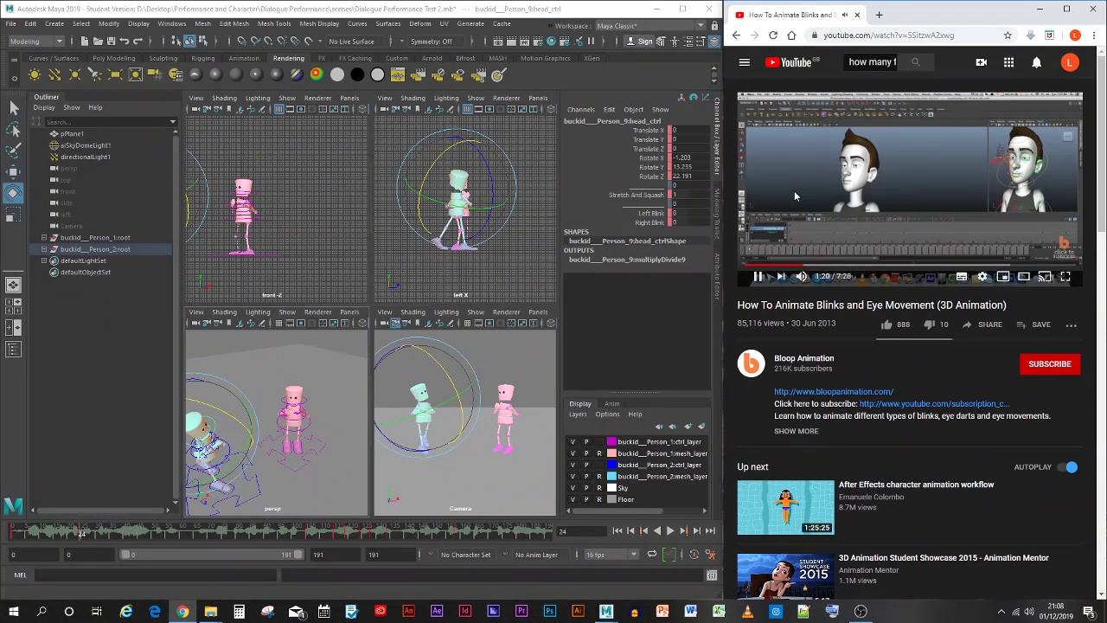
left_click(829, 269)
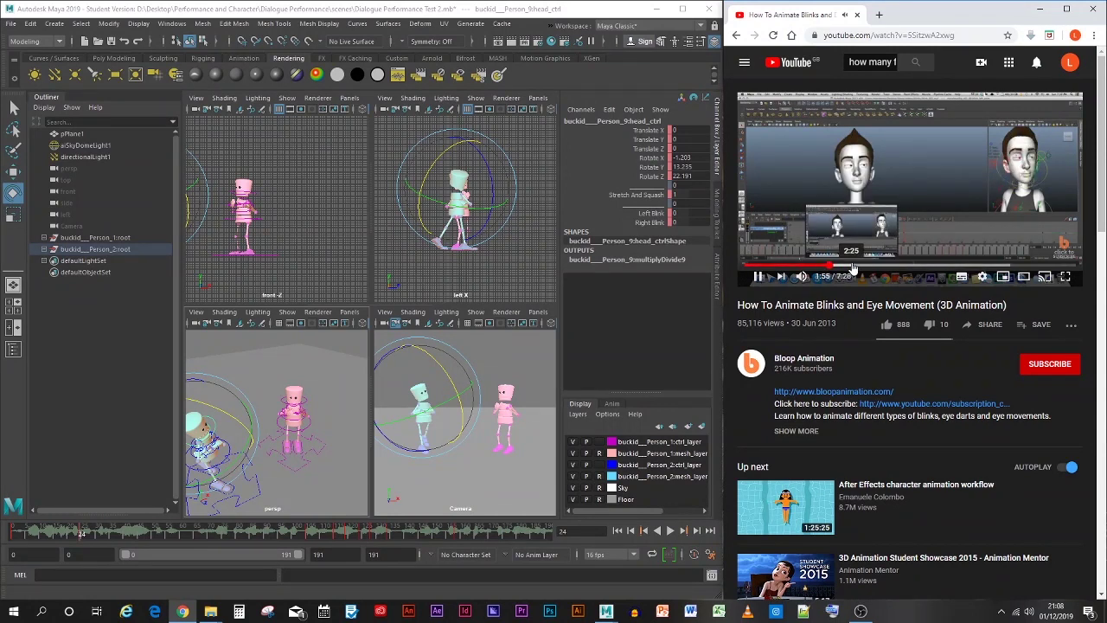
left_click(853, 268)
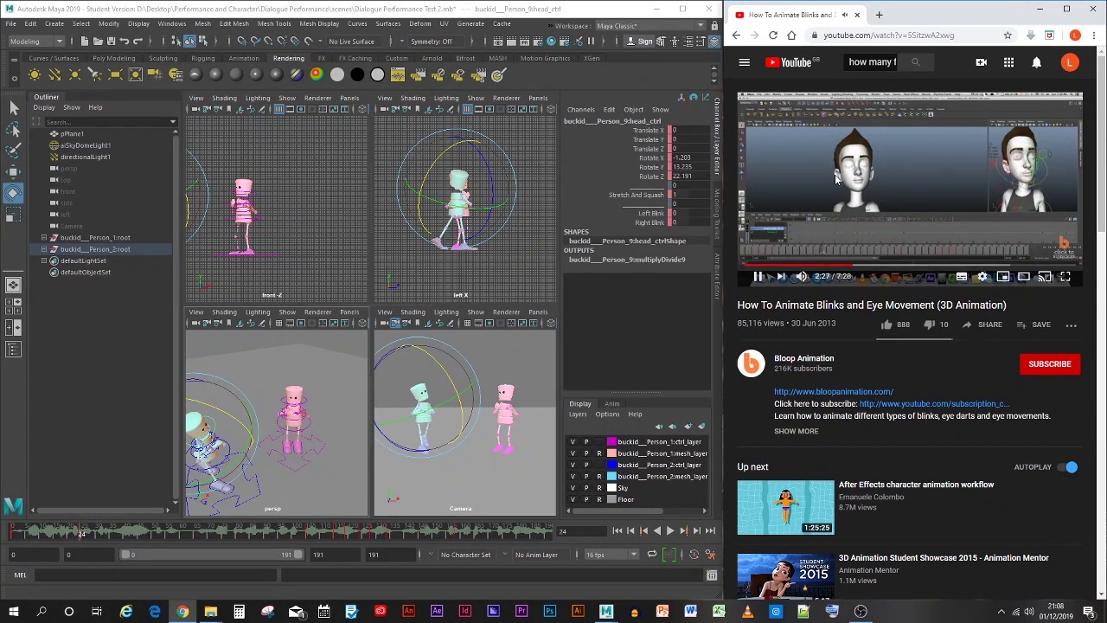
left_click(843, 180)
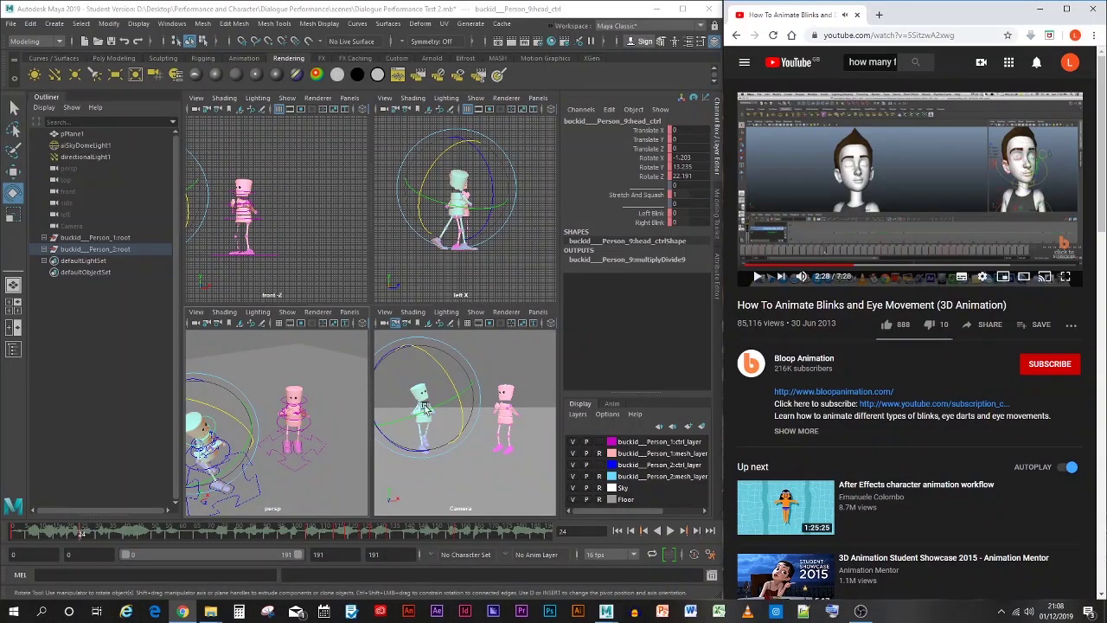
Deselect the head control, play the opening of the dialogue animation, and return to frame 0
left_click_drag(76, 531, 3, 531)
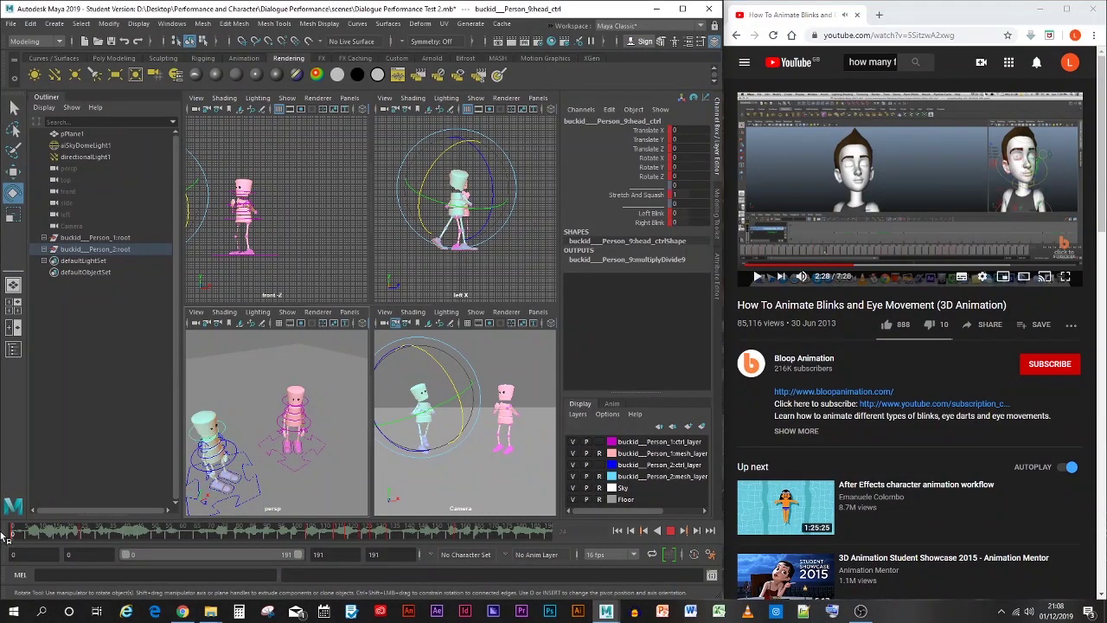
left_click(390, 471)
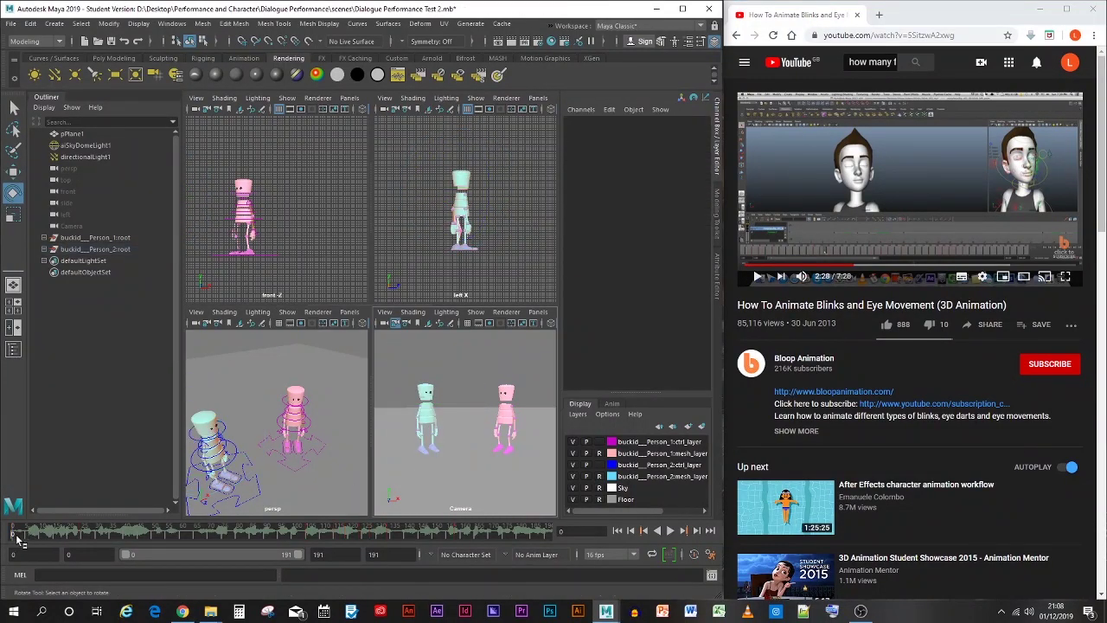
key("alt+v")
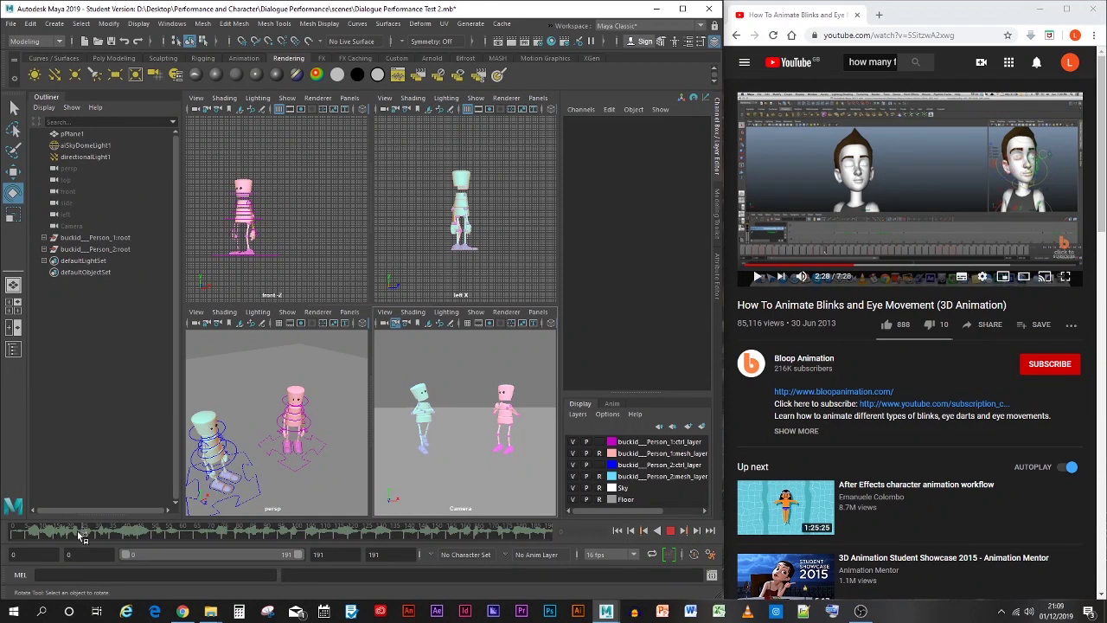
left_click(11, 532)
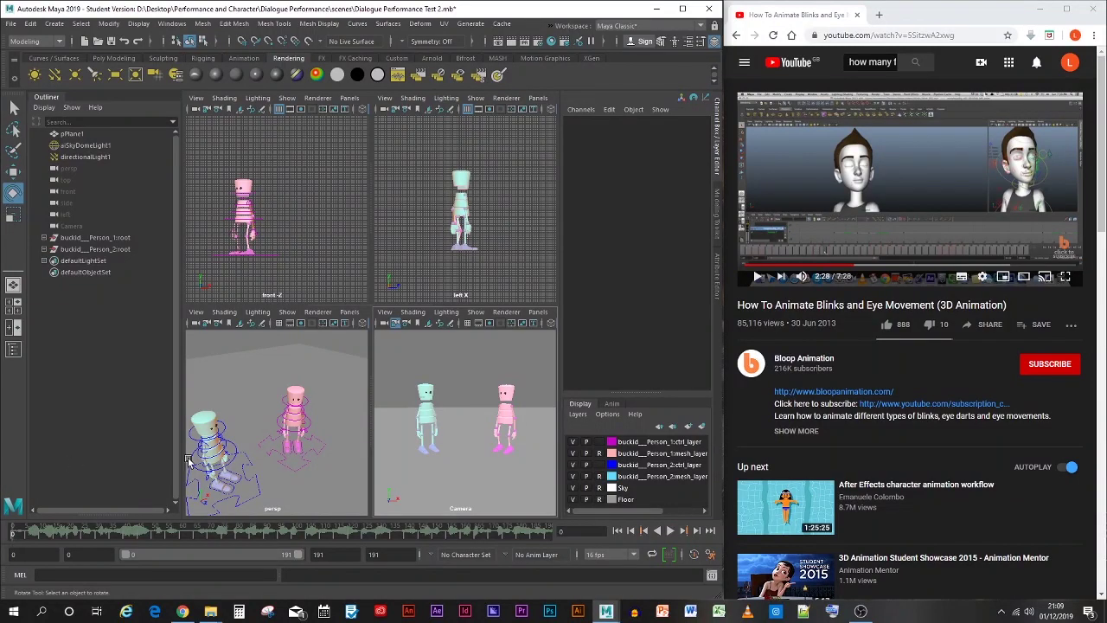
Shorten the playback range to frames 0–51 and move to frame 24 with the teal character's pelvis control selected
left_click(232, 457)
left_click_drag(271, 534, 81, 537)
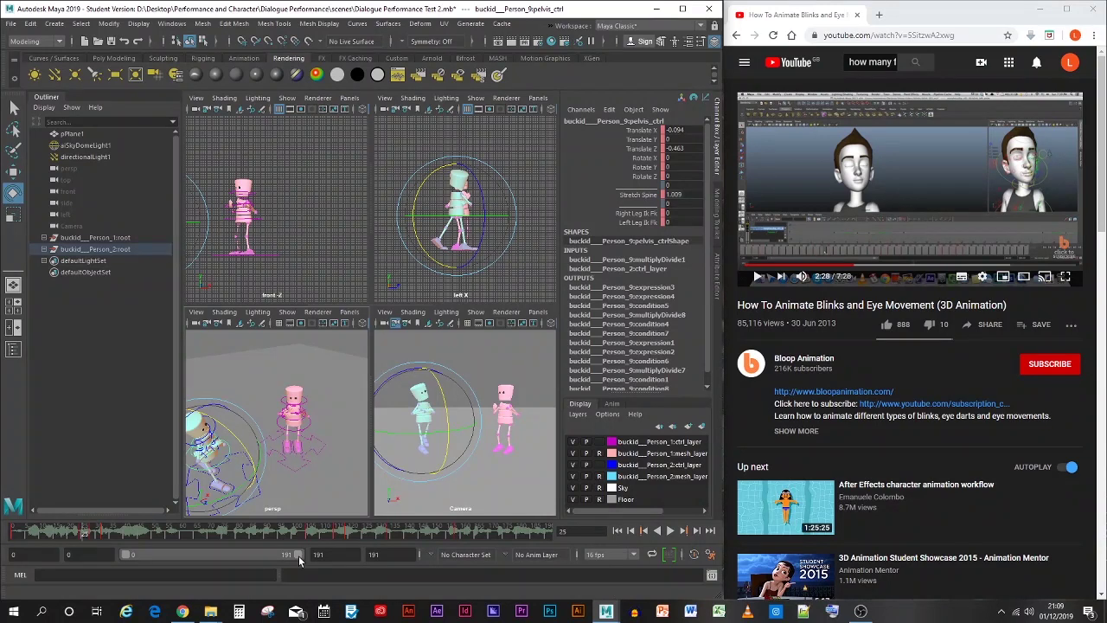
left_click_drag(297, 554, 176, 554)
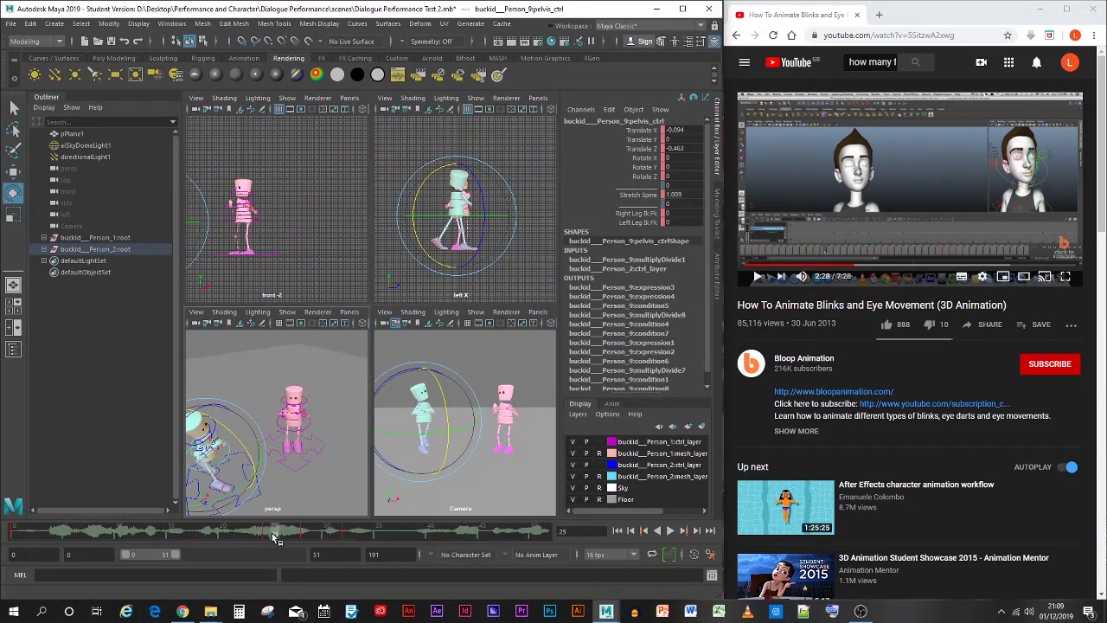
key("alt+v")
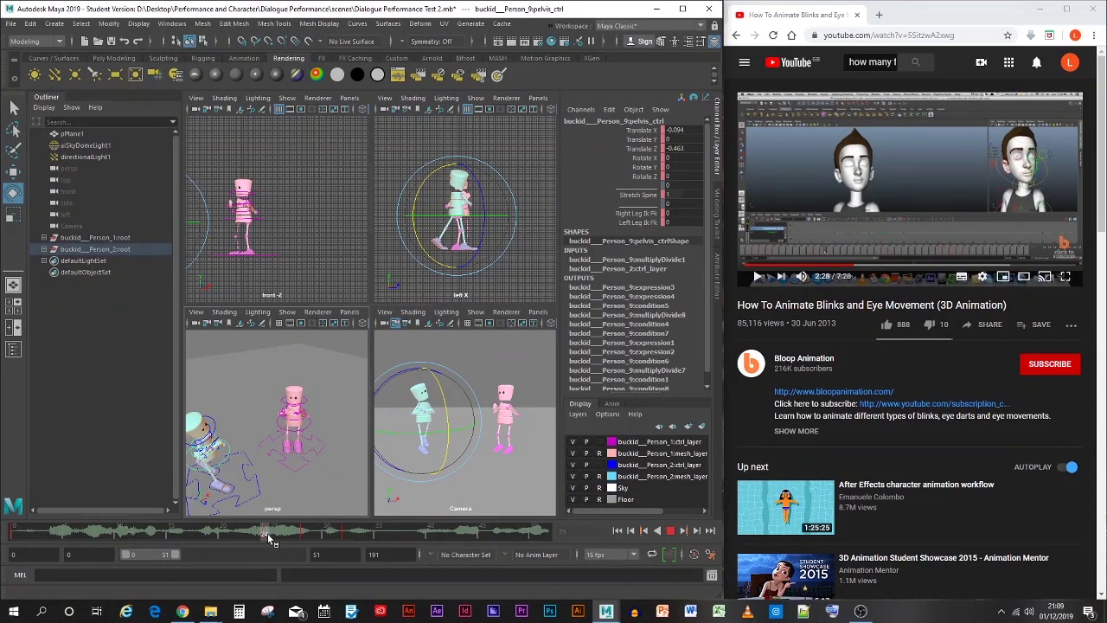
key("alt+v")
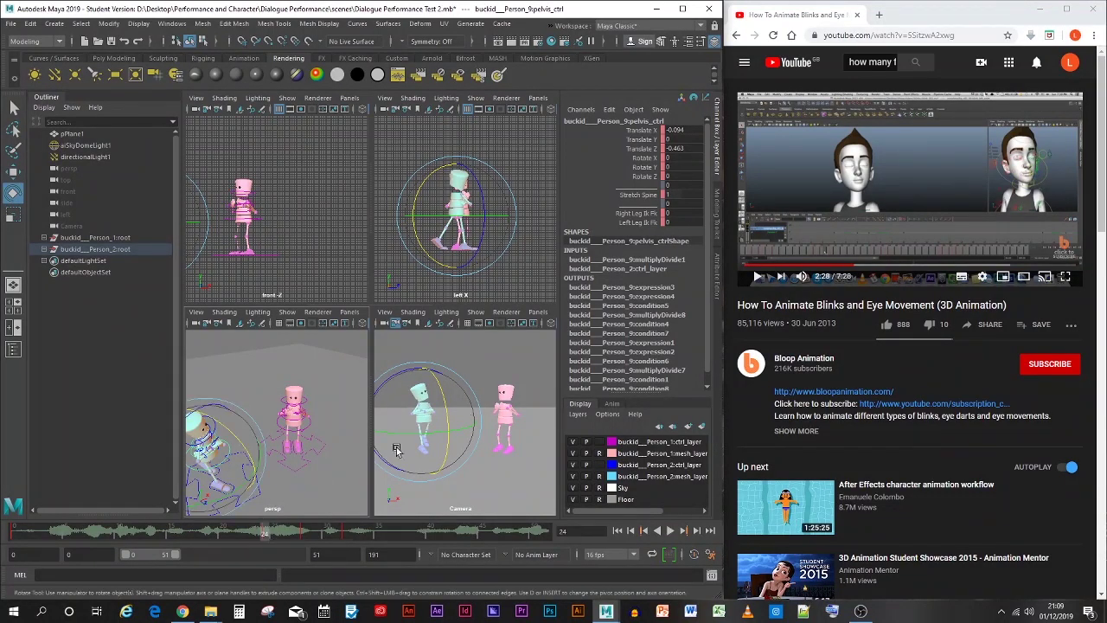
Set a key on the teal character's head control at frame 24
left_click(310, 486)
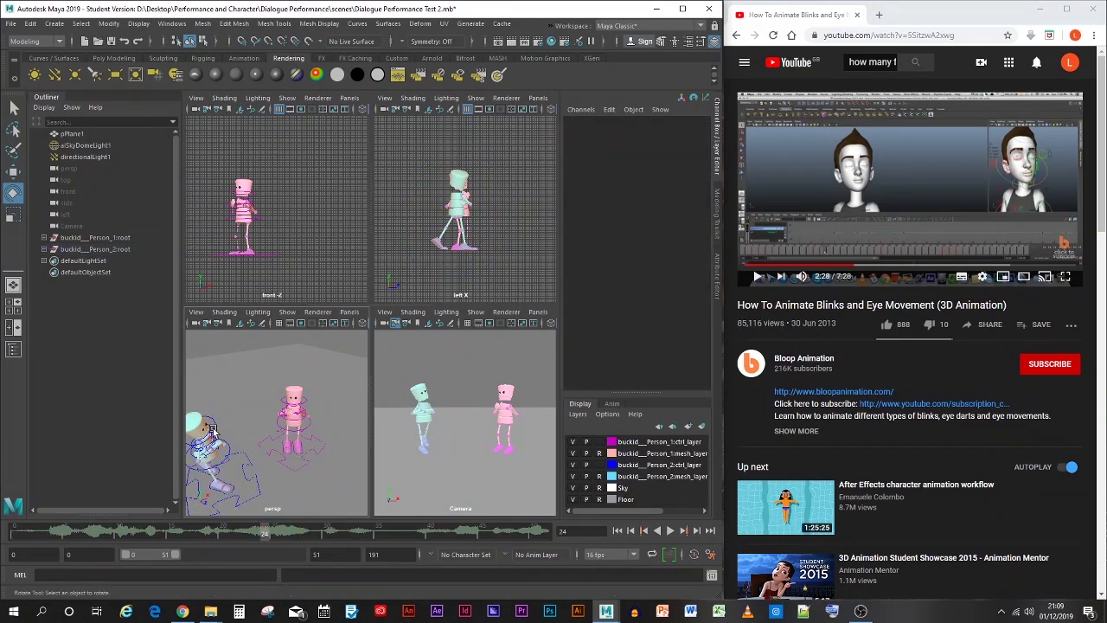
left_click(213, 428)
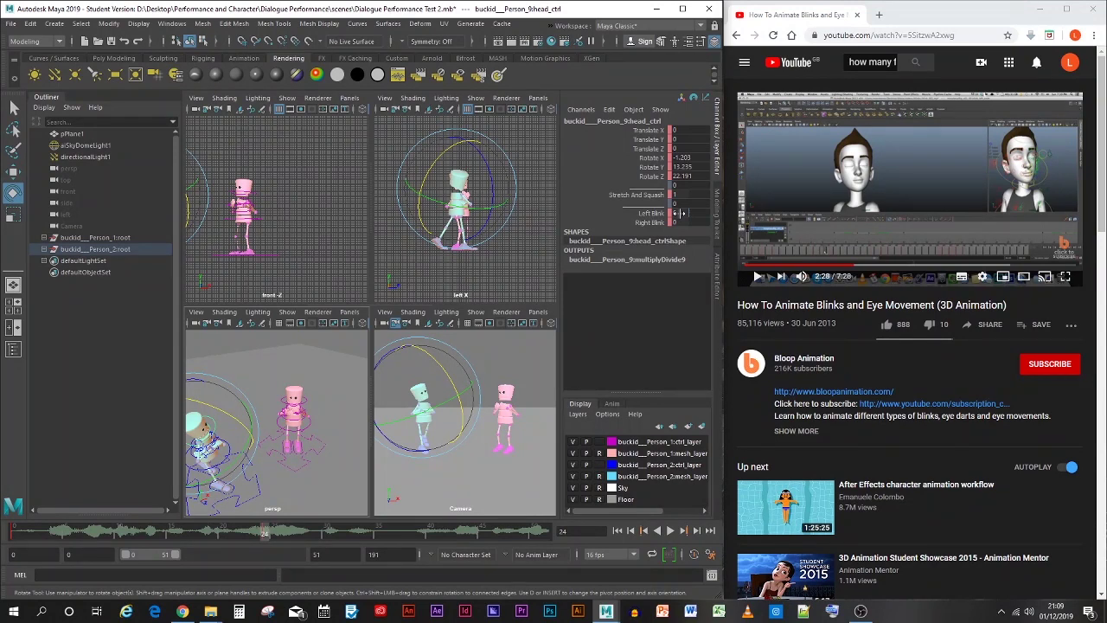
key("s")
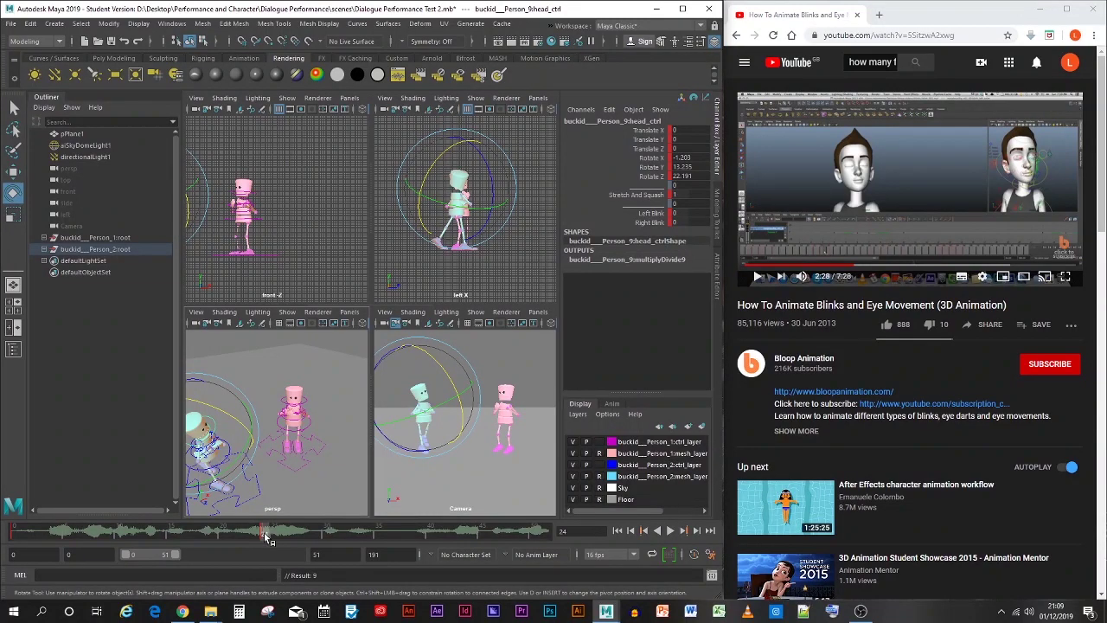
Go to the teal character's pelvis key at frame 28 and set the head control's Left Blink to 7 there
left_click(282, 481)
left_click(226, 460)
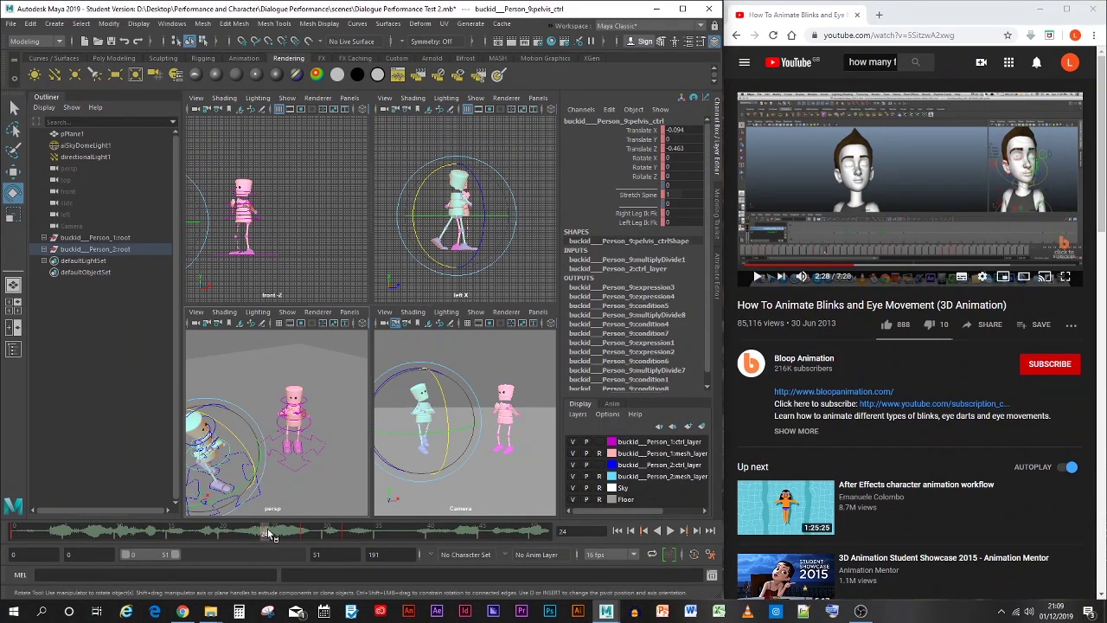
key("period")
key("period")
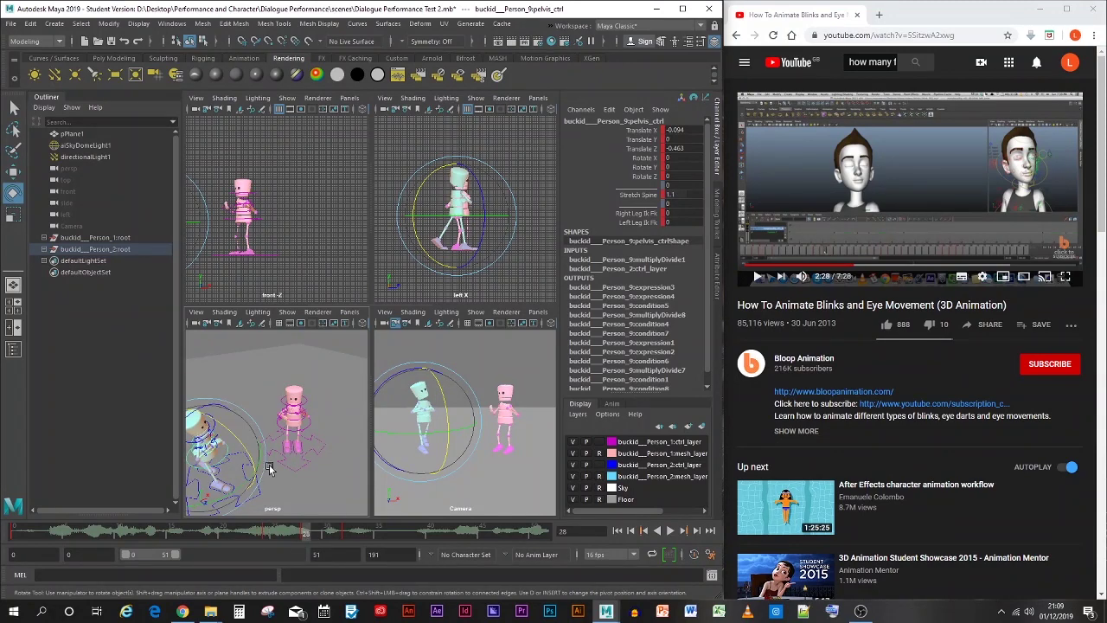
left_click(247, 394)
left_click(216, 430)
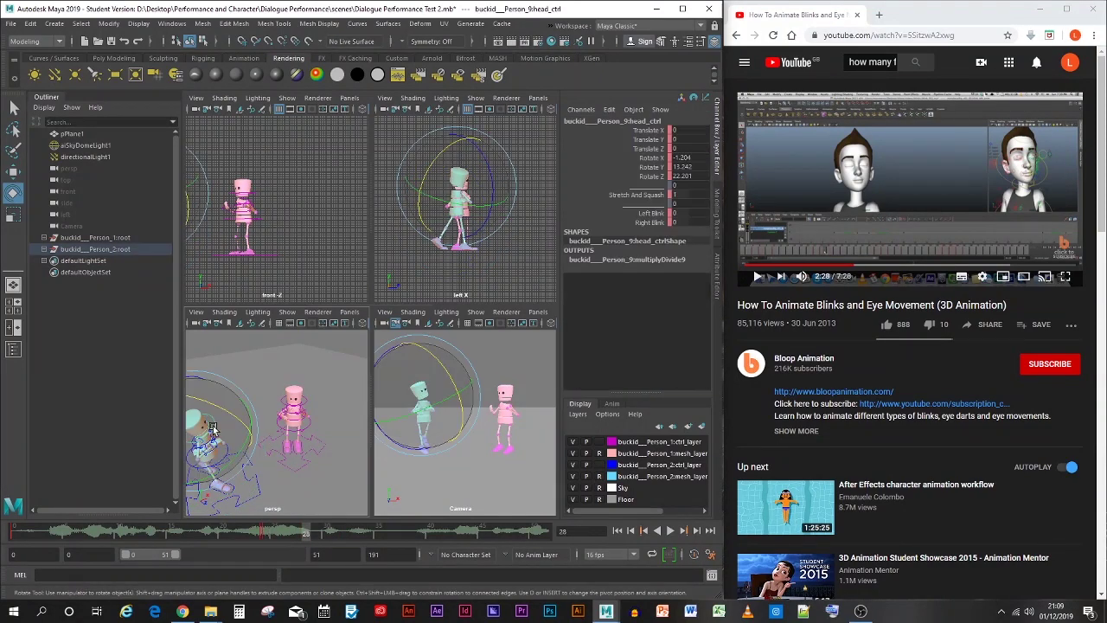
left_click(687, 213)
type("1")
key("Return")
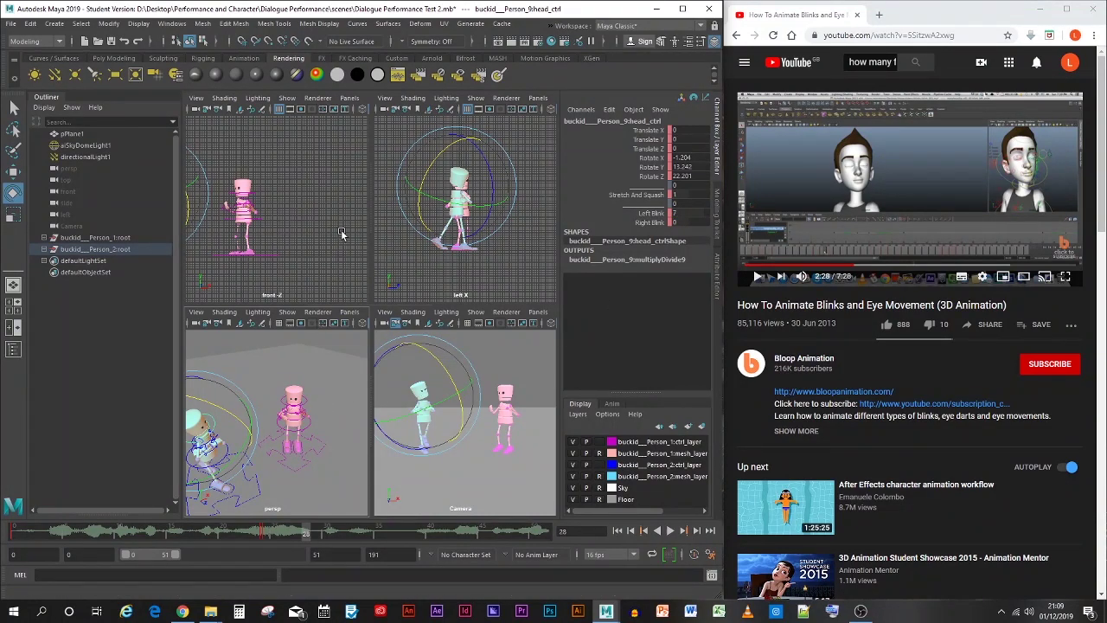
Try a two-view layout showing the Camera view beside the front view
left_click(15, 328)
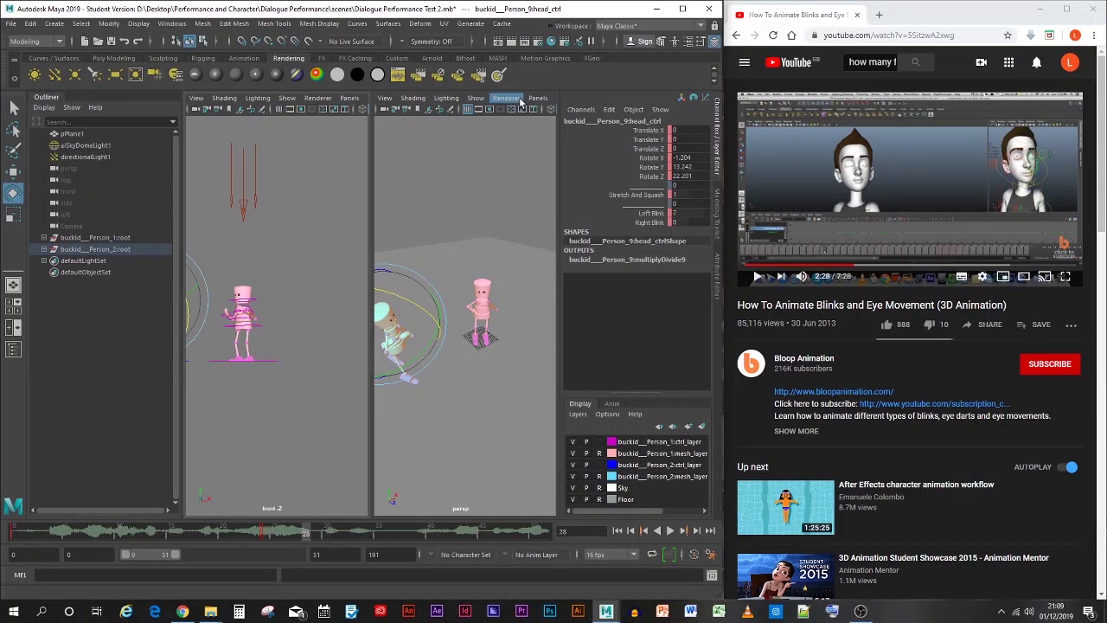
left_click(476, 98)
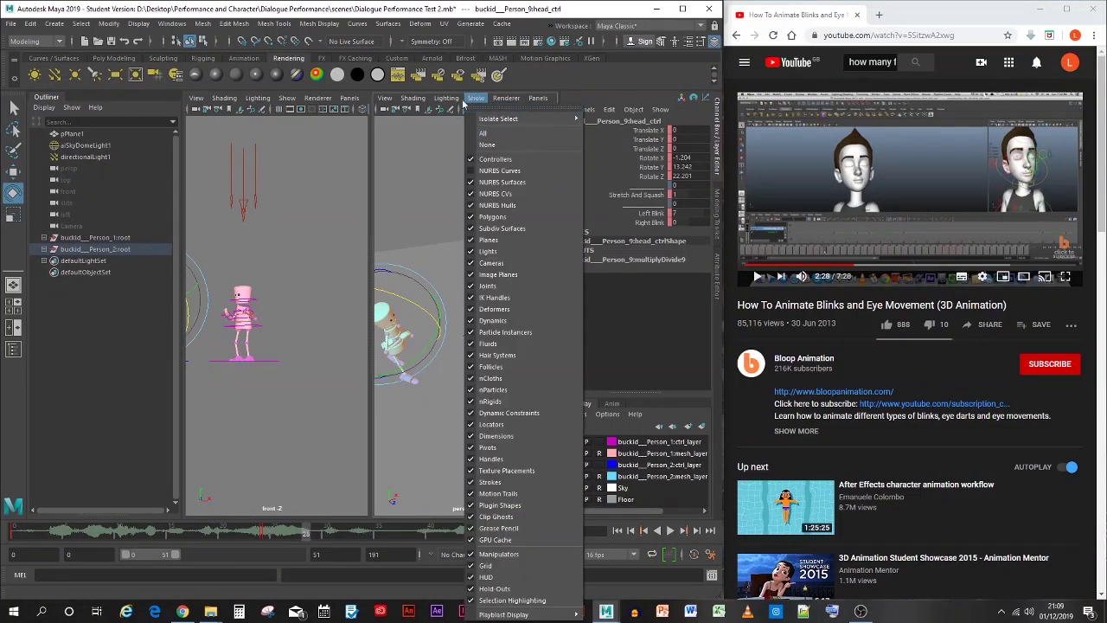
mouse_move(538, 97)
mouse_move(560, 114)
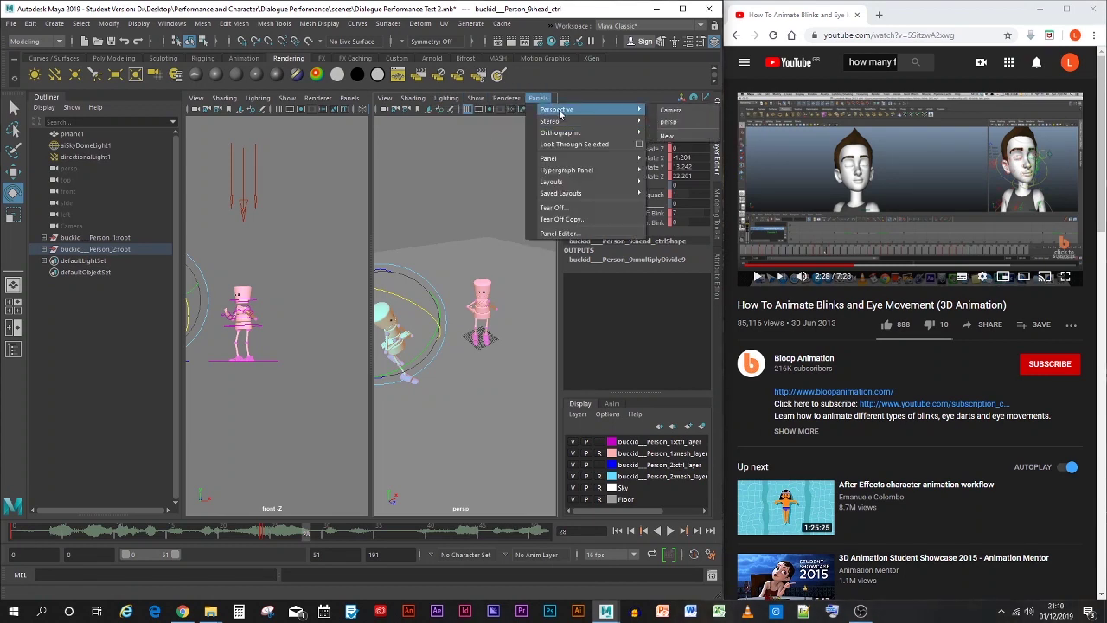
left_click(667, 111)
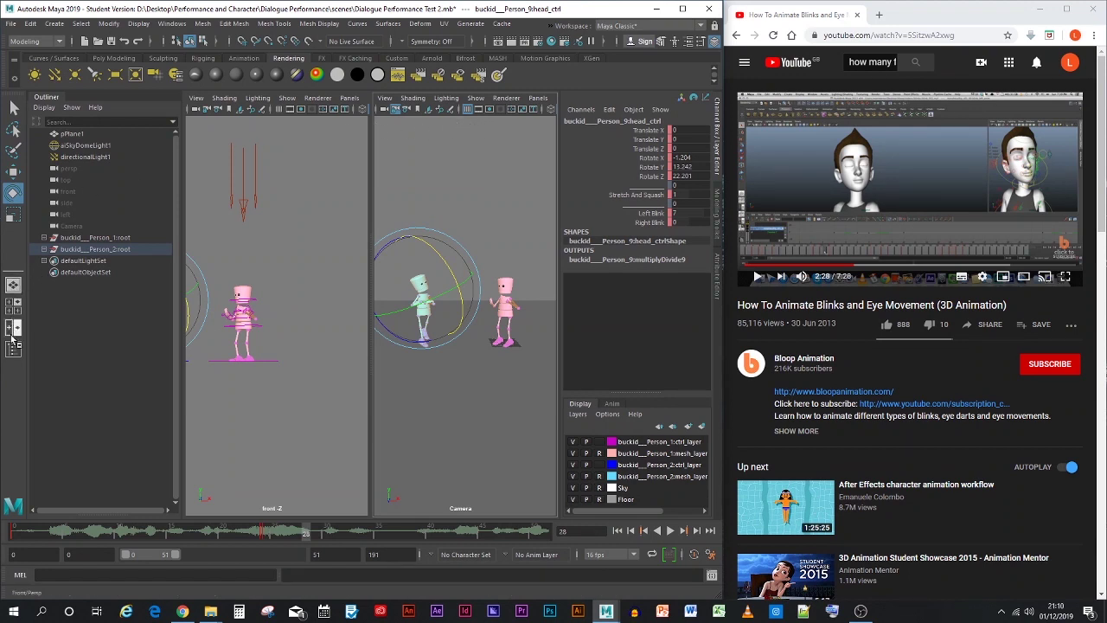
Switch to the four-view layout and replace the side view with the Camera view
left_click(13, 307)
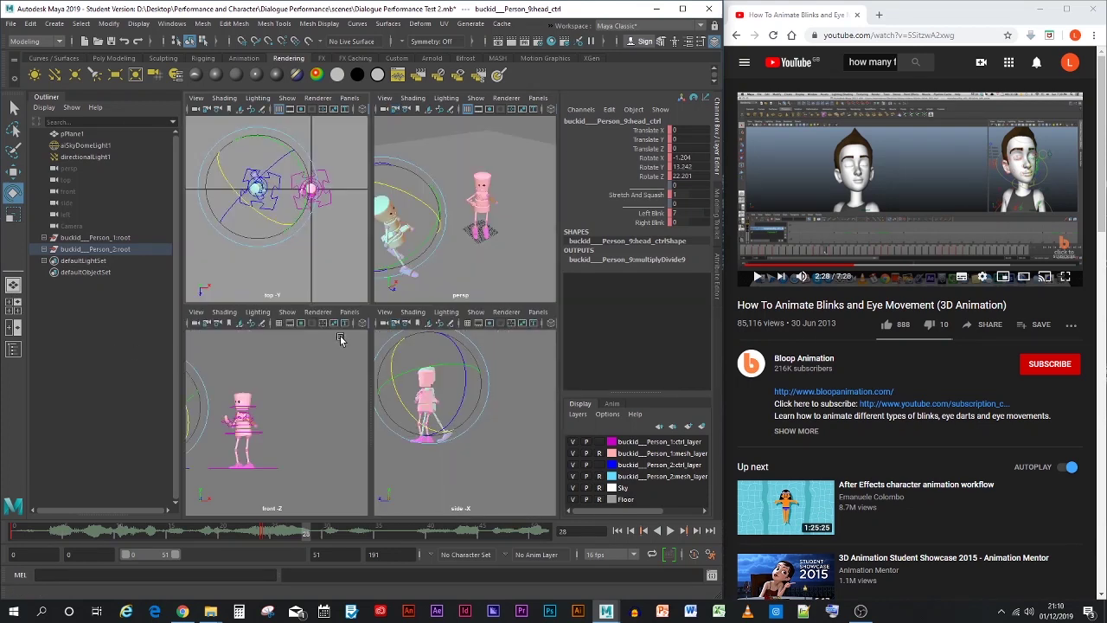
left_click(538, 312)
mouse_move(602, 326)
left_click(662, 327)
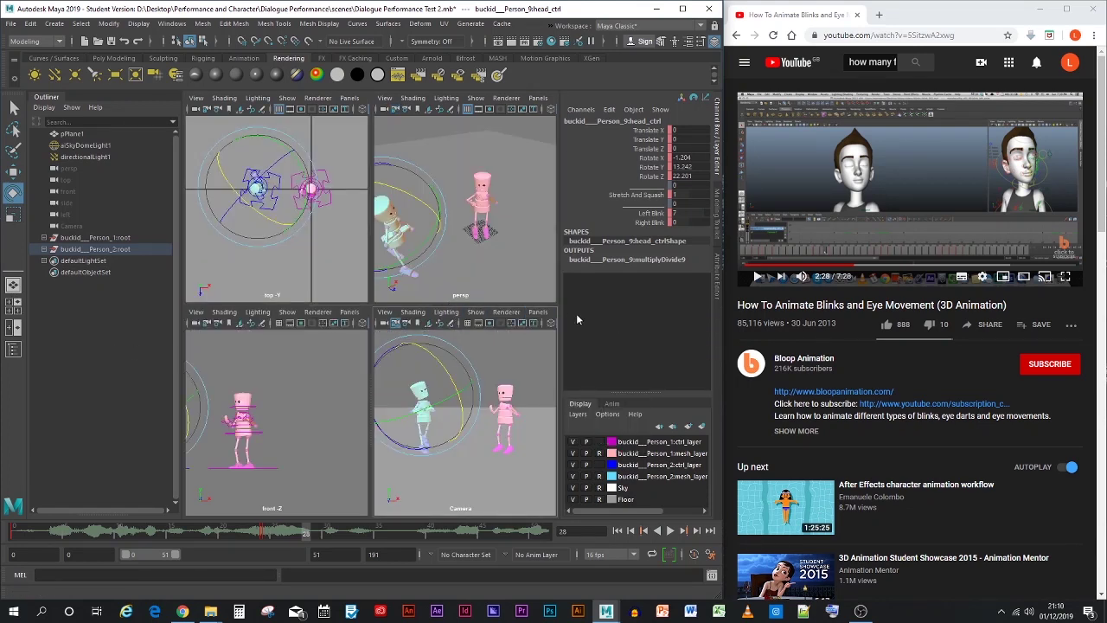
Try the front view in place of the perspective view, and settle on the left orthographic view there
left_click(538, 97)
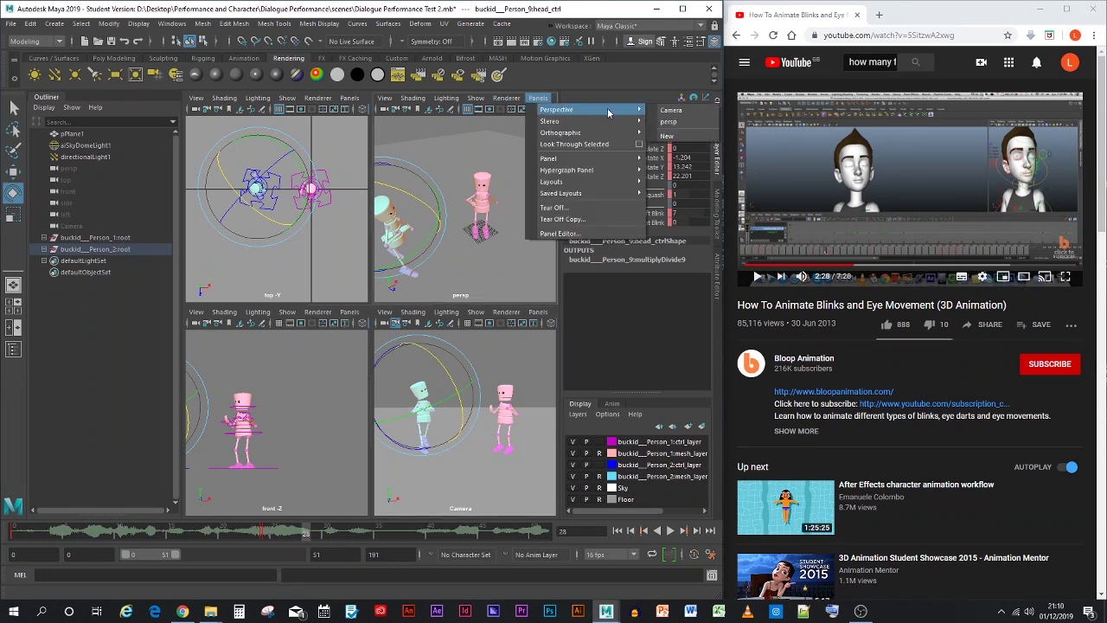
mouse_move(603, 123)
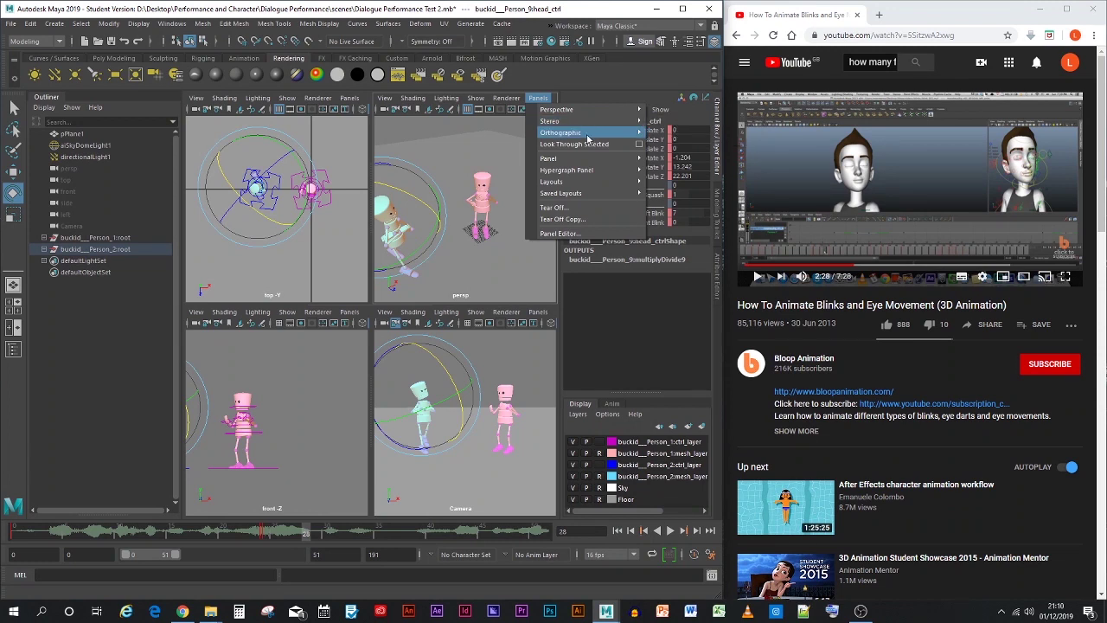
mouse_move(591, 135)
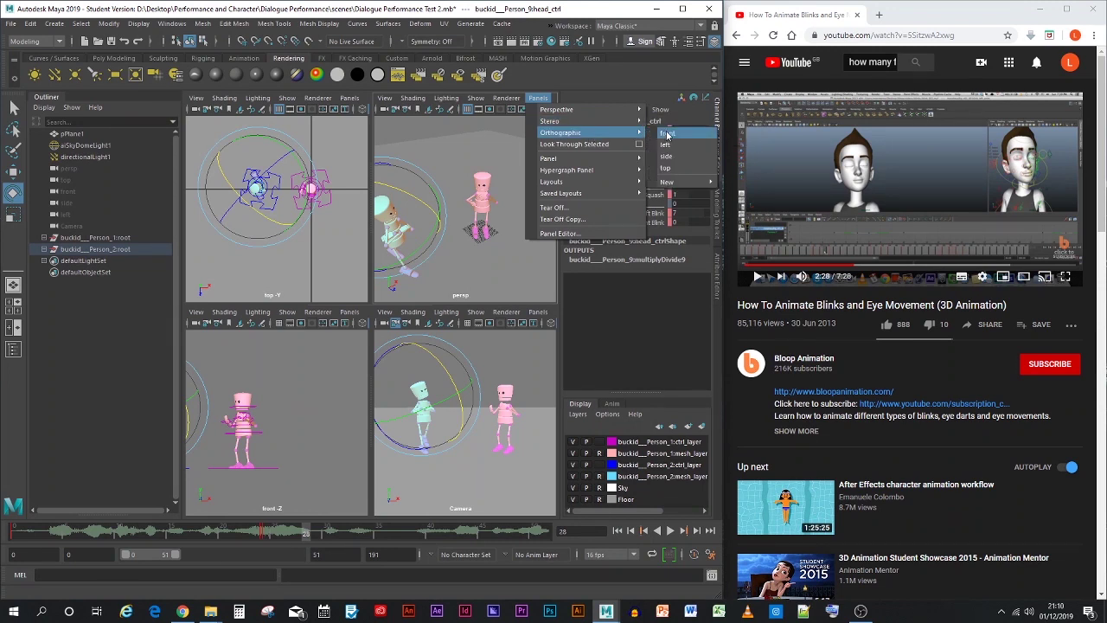
left_click(666, 134)
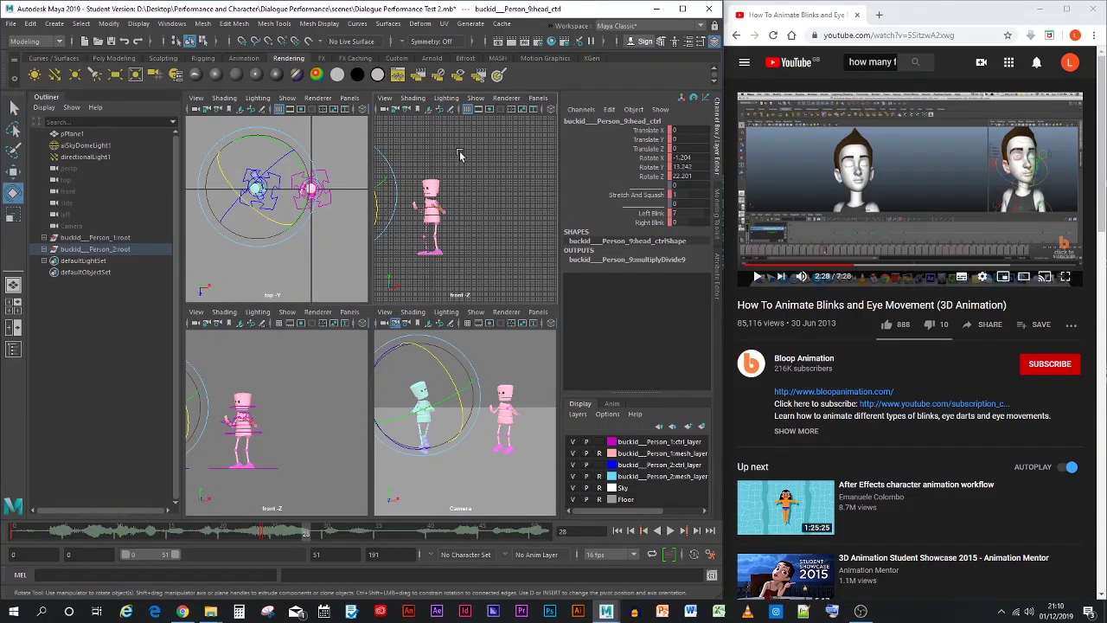
left_click(537, 99)
mouse_move(593, 133)
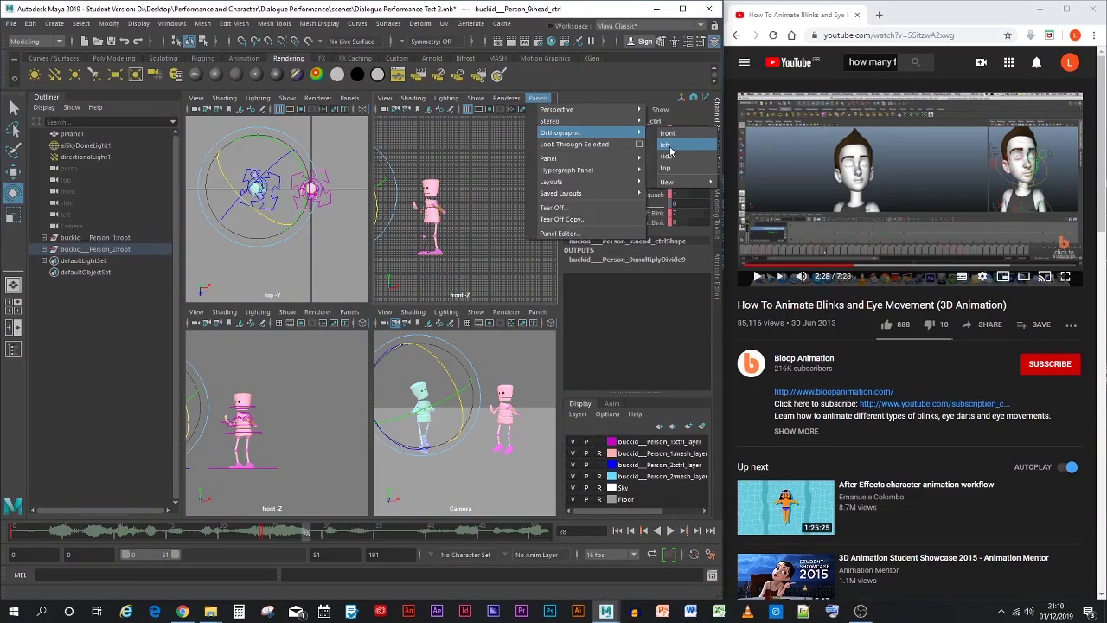
left_click(669, 147)
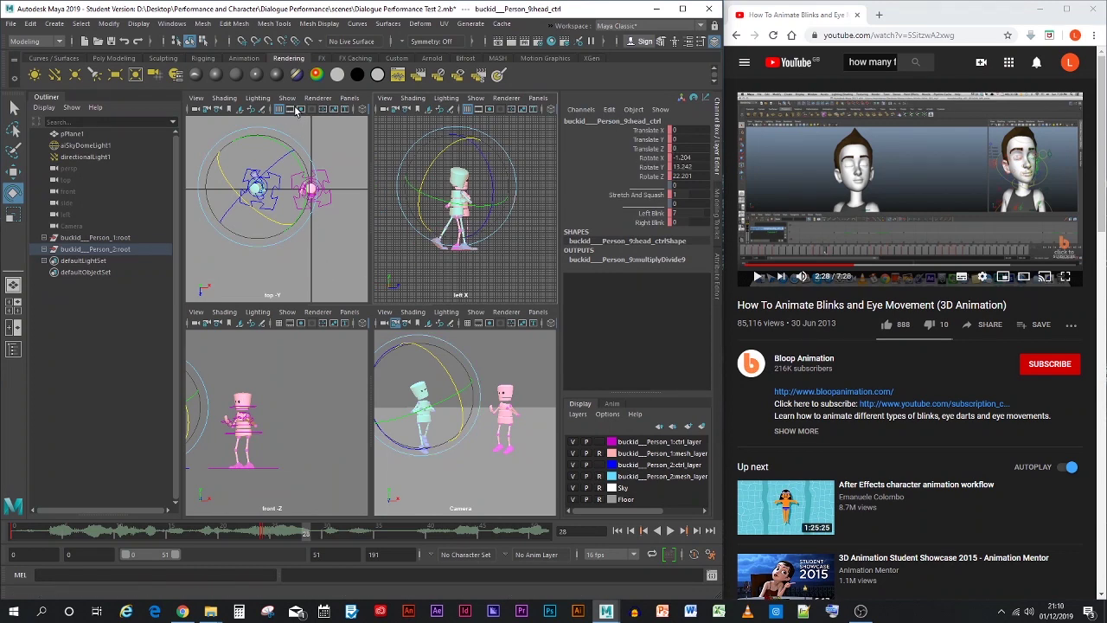
Replace the top view with the side orthographic view and centre the characters in it
left_click(349, 98)
mouse_move(429, 132)
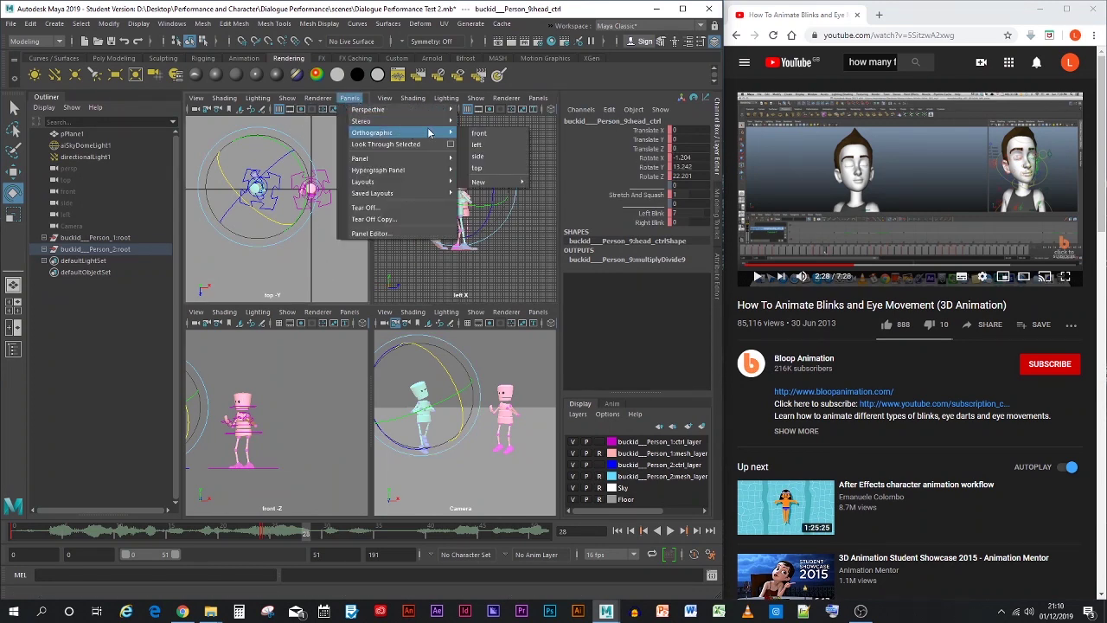
left_click(492, 156)
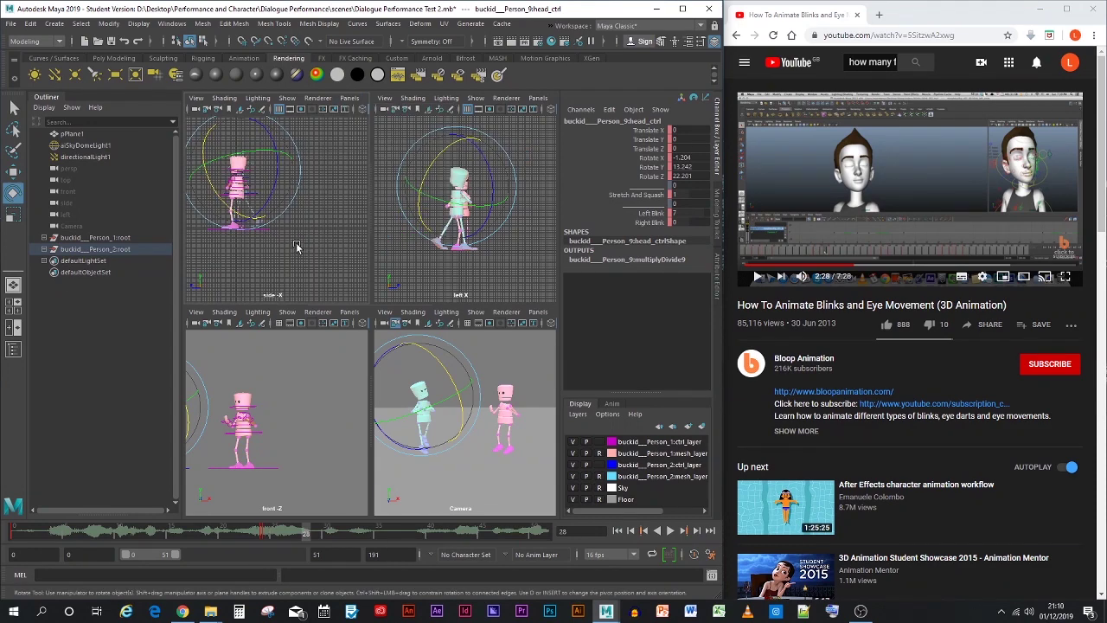
middle_click_drag(295, 247, 346, 264, "alt")
Replace the front view with the perspective view in the four-view layout
middle_click_drag(285, 420, 365, 415, "alt")
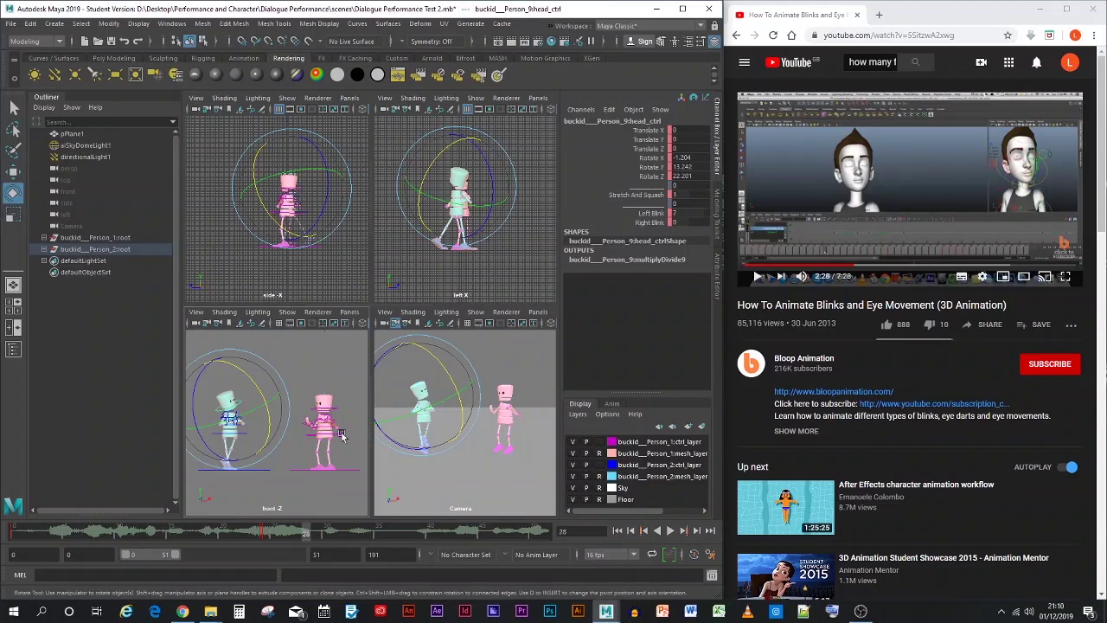
left_click(350, 313)
mouse_move(407, 324)
left_click(481, 337)
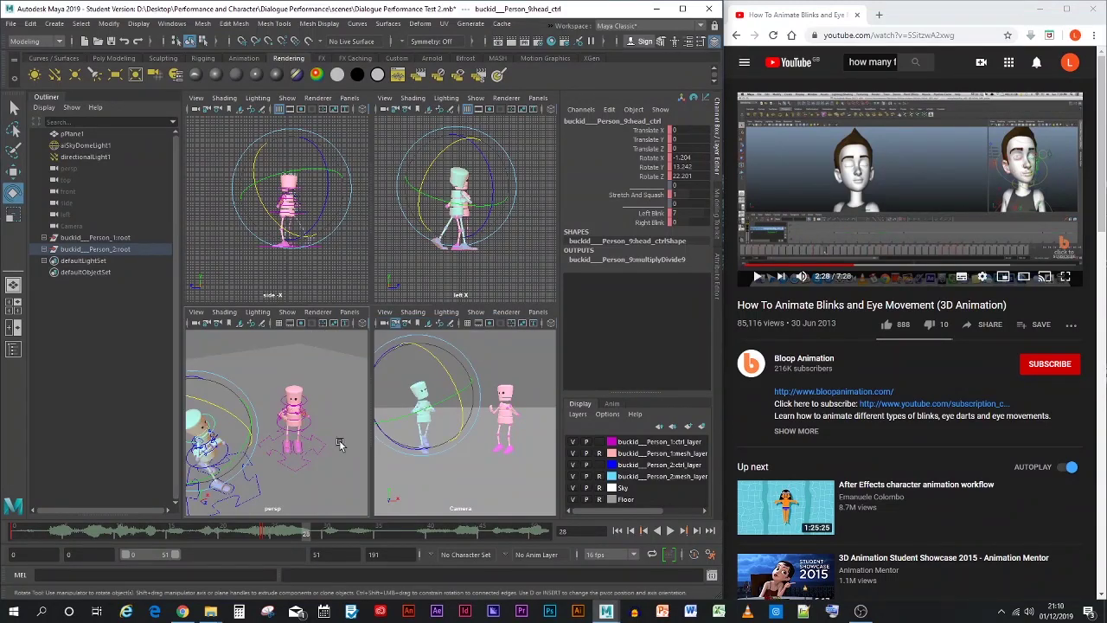
Frame the teal character's face in the perspective view and set the head control's Left Blink and Right Blink to 9 at frame 28
middle_click_drag(279, 451, 322, 446, "alt")
mouse_move(322, 446)
left_mouse_down("alt")
mouse_move(252, 433)
mouse_move(328, 477)
mouse_move(318, 454)
left_mouse_up("alt")
key("e")
right_click_drag(315, 454, 291, 456, "alt")
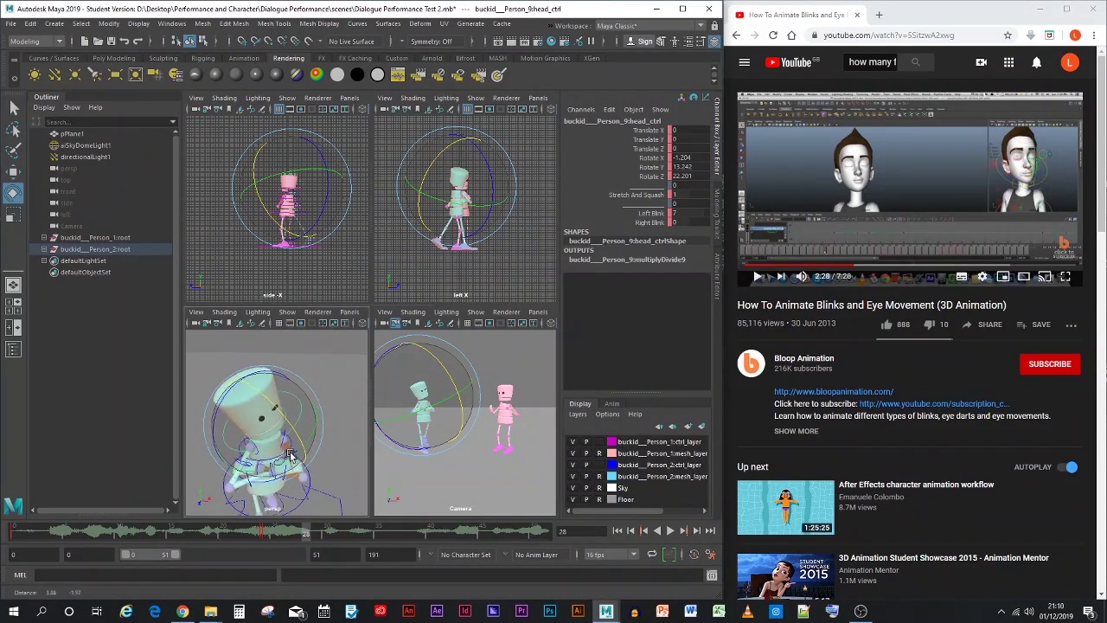
left_click_drag(291, 455, 244, 458, "alt")
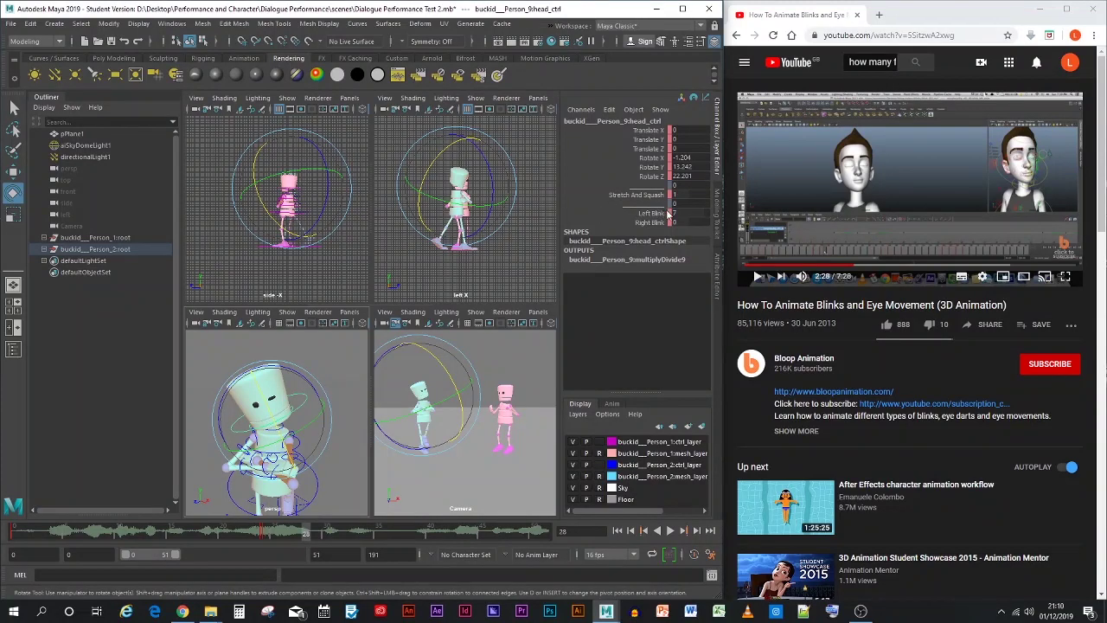
left_click(675, 213)
type("9")
key("Return")
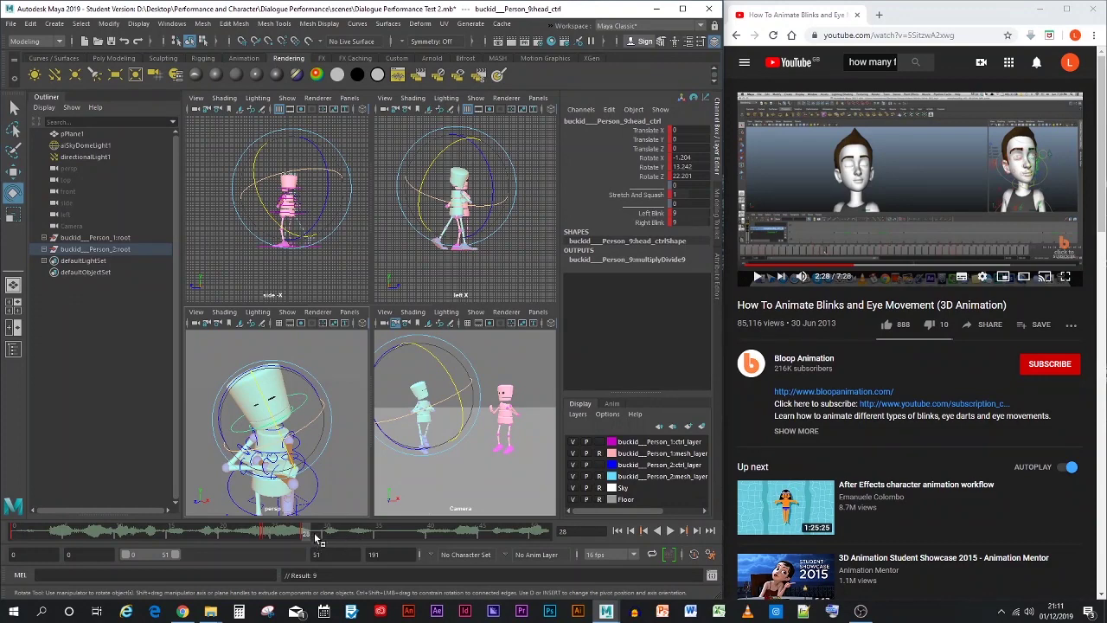
Go to the teal pelvis control's key at frame 32 and key the head control there with Left Blink and Right Blink at 0
left_click(319, 491)
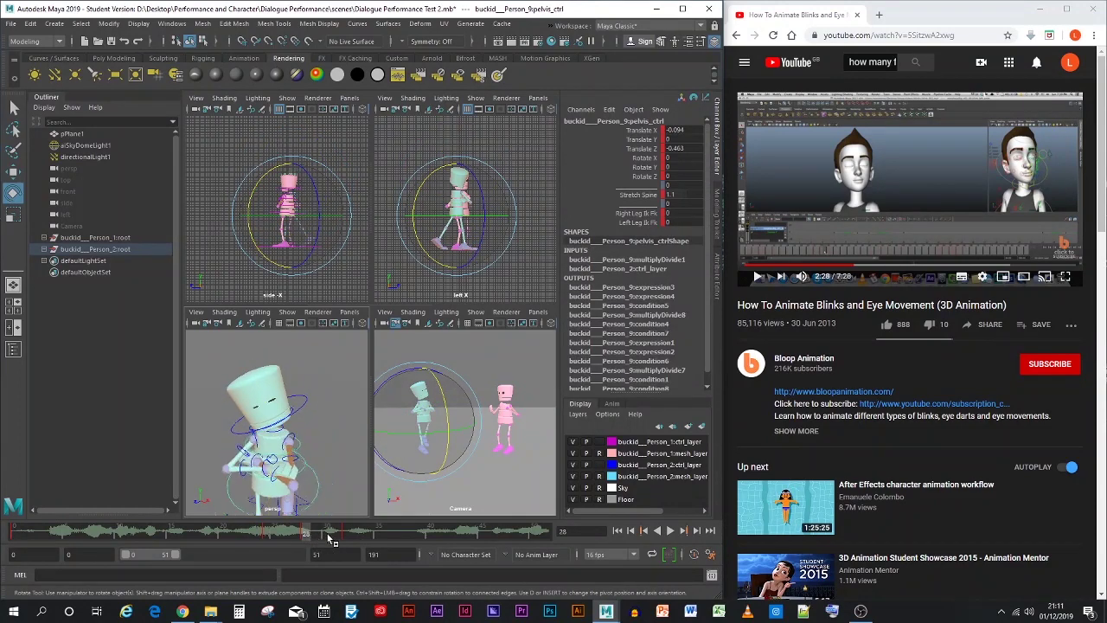
left_click_drag(331, 539, 349, 538)
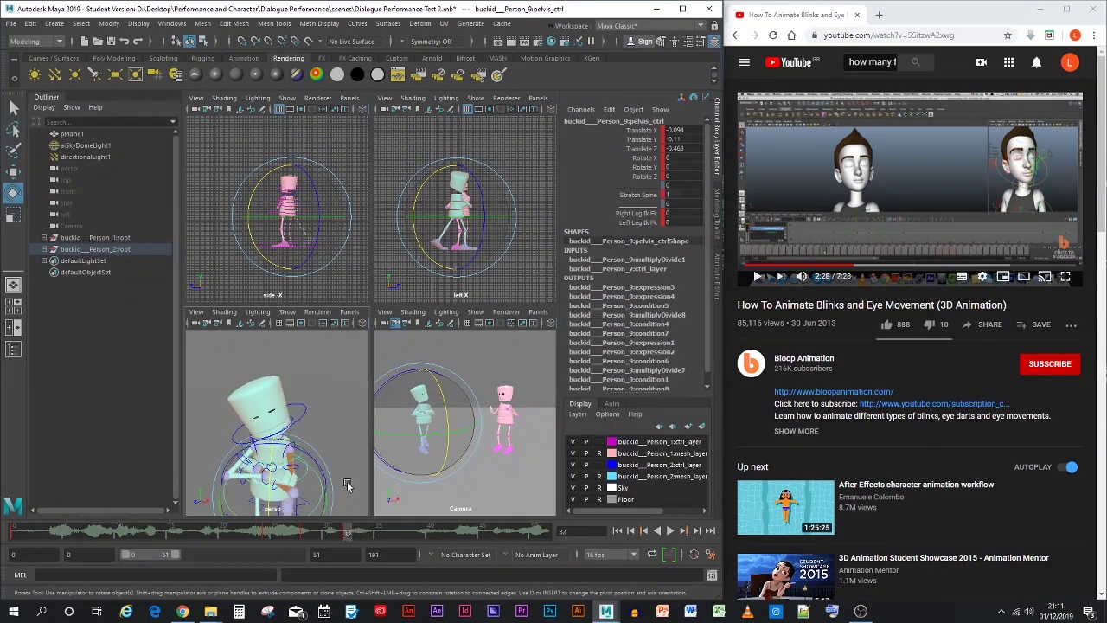
left_click(301, 417)
left_click(677, 212)
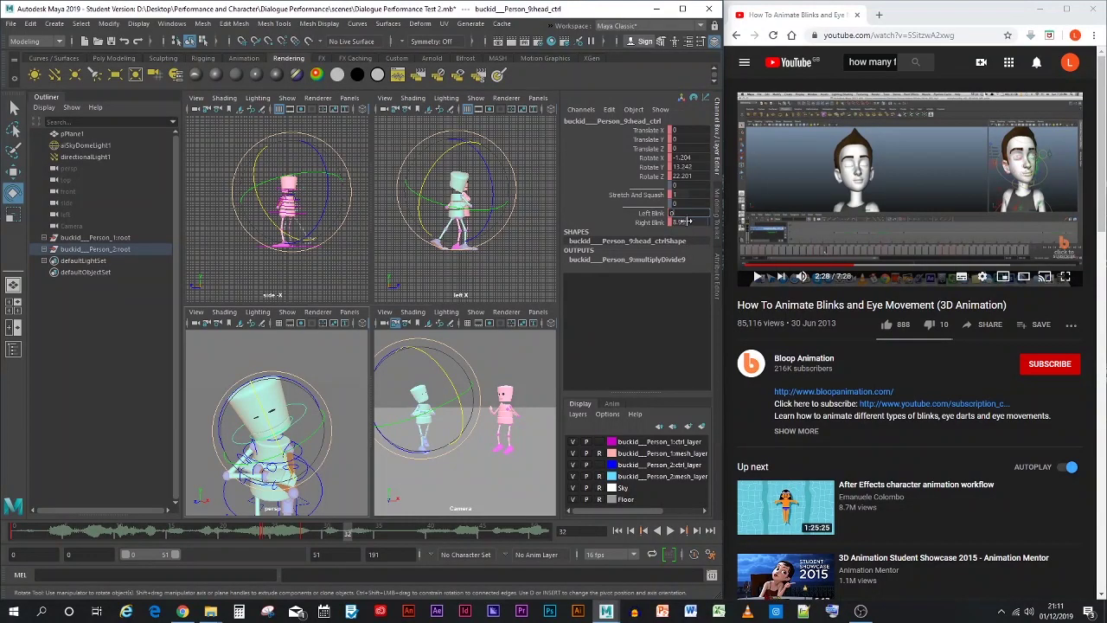
type("0")
key("Return")
left_click(682, 217)
key("s")
Scrub through the blink to frame 24, maximise the Maya window and open the head control's curves in the Graph Editor
left_click_drag(367, 529, 197, 545)
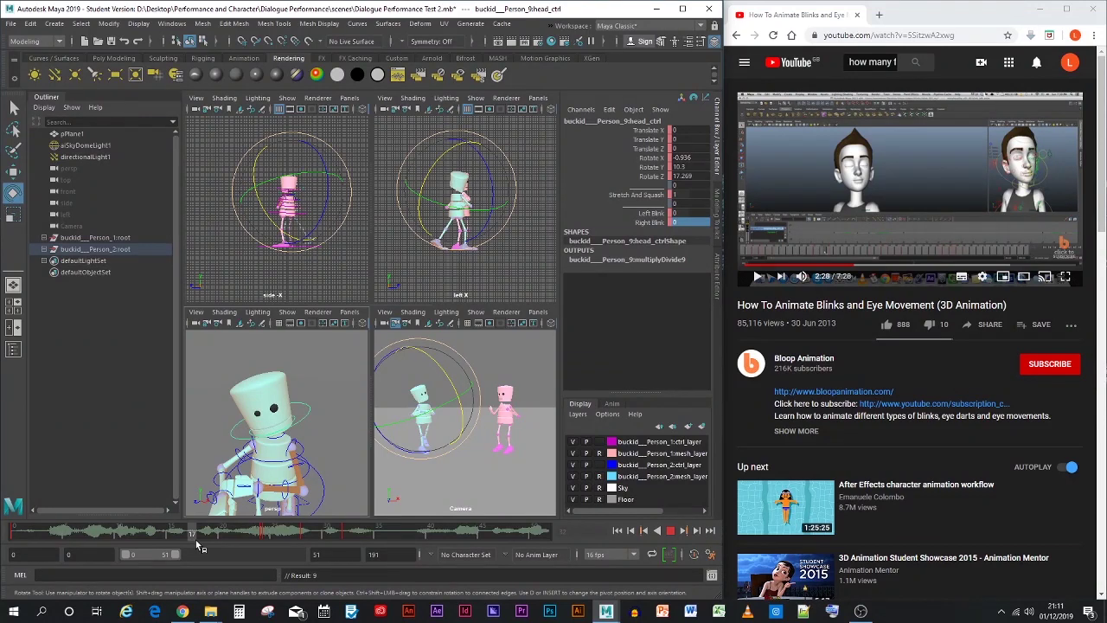
left_click_drag(197, 545, 265, 547)
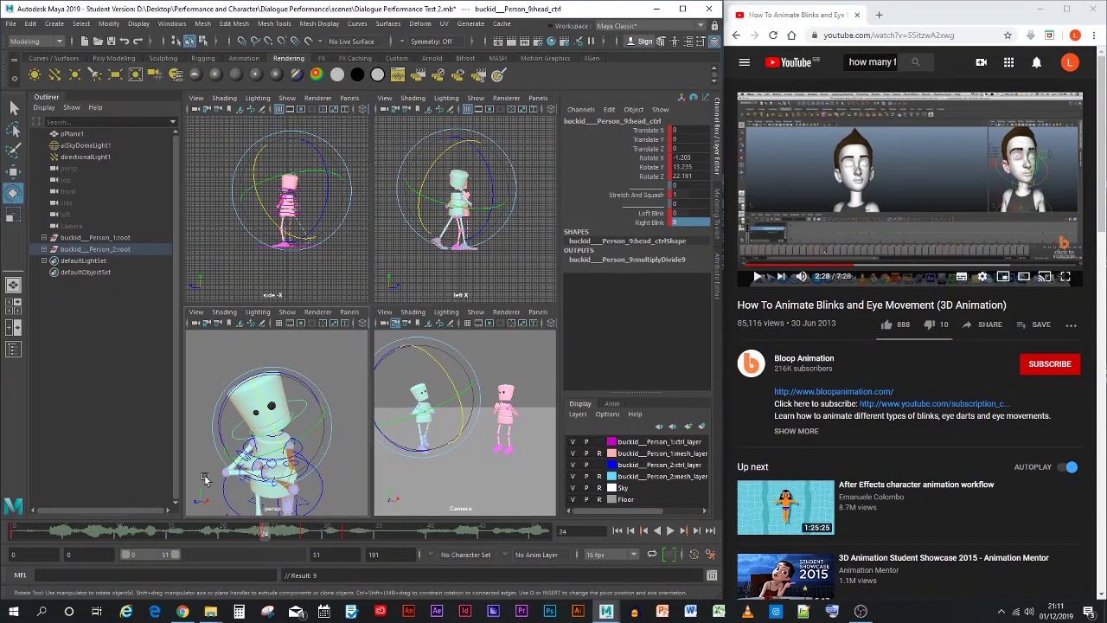
left_click(683, 8)
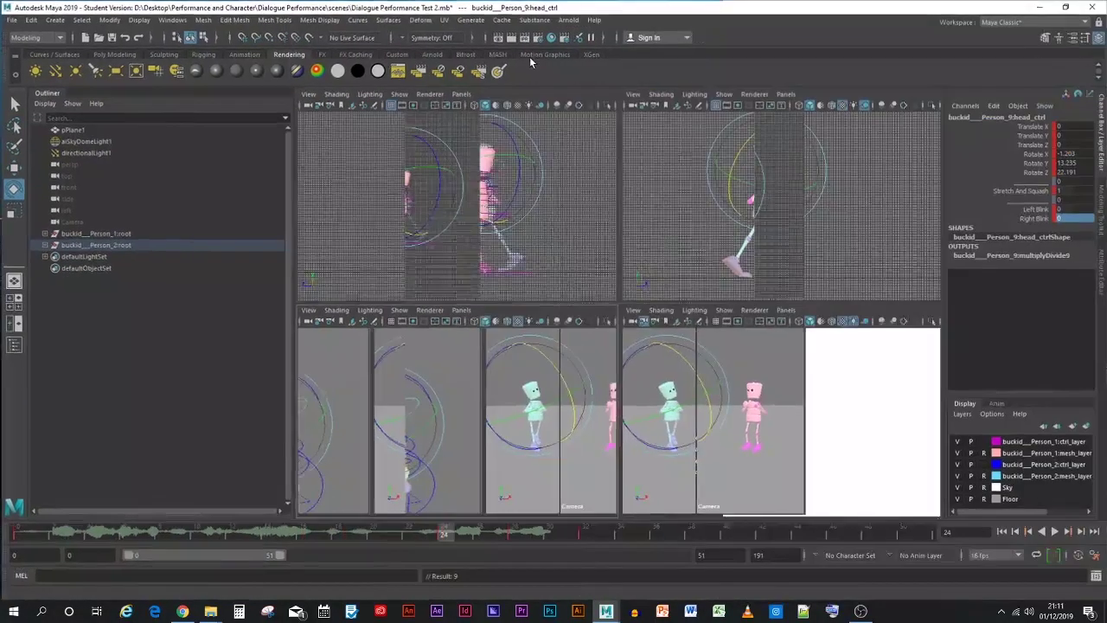
left_click(170, 19)
mouse_move(238, 83)
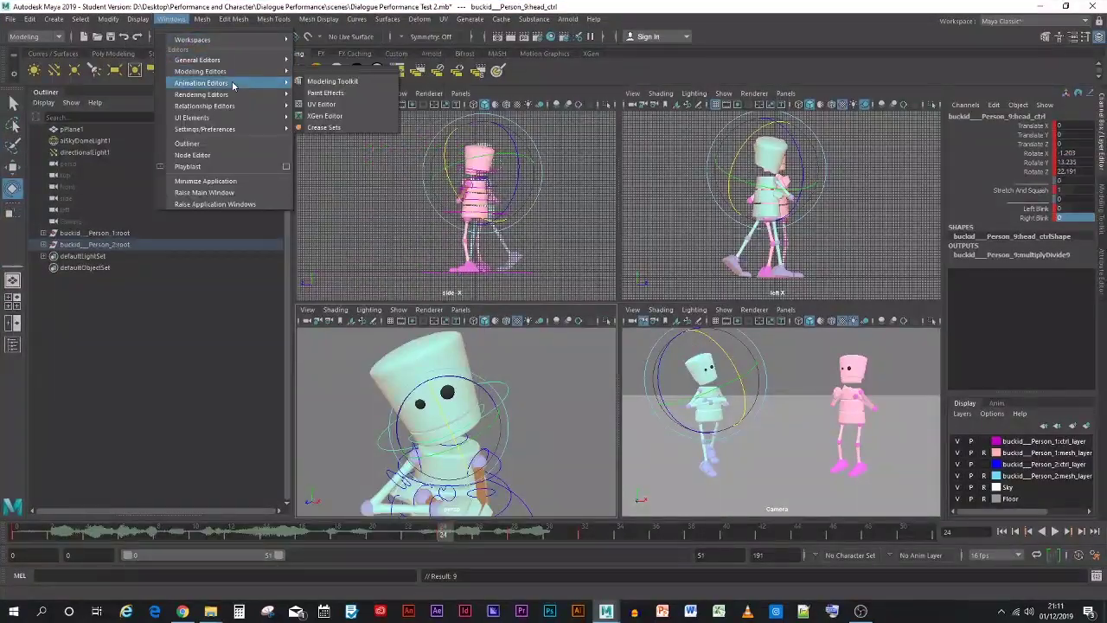
left_click(321, 92)
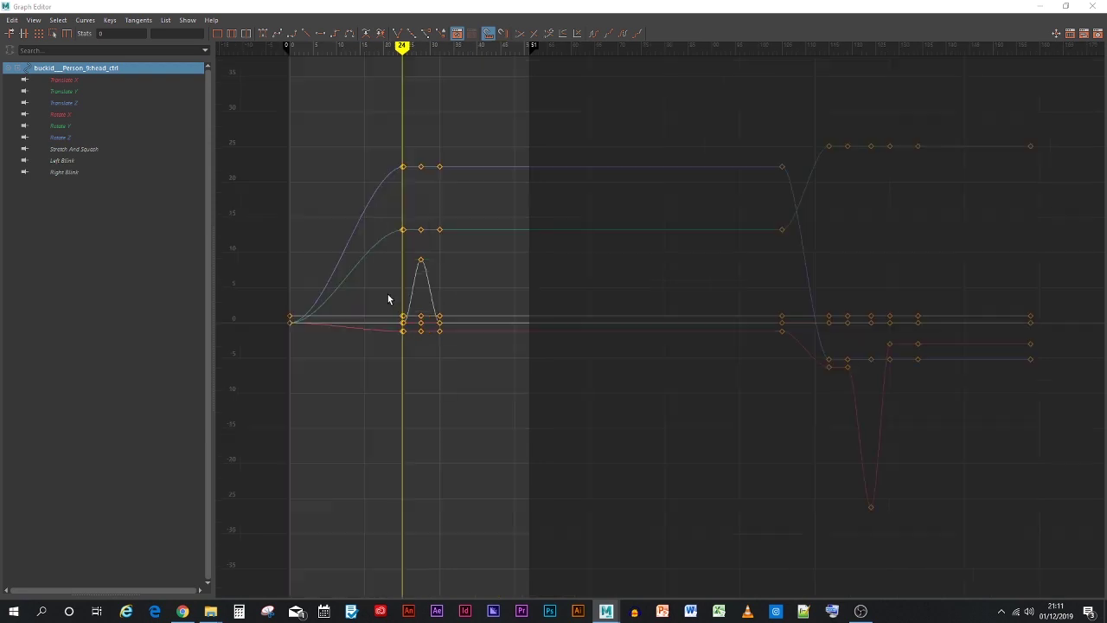
Add the teal character's body controls to the selection in the perspective view and bring their curves up in the Graph Editor
left_click_drag(383, 135, 408, 186)
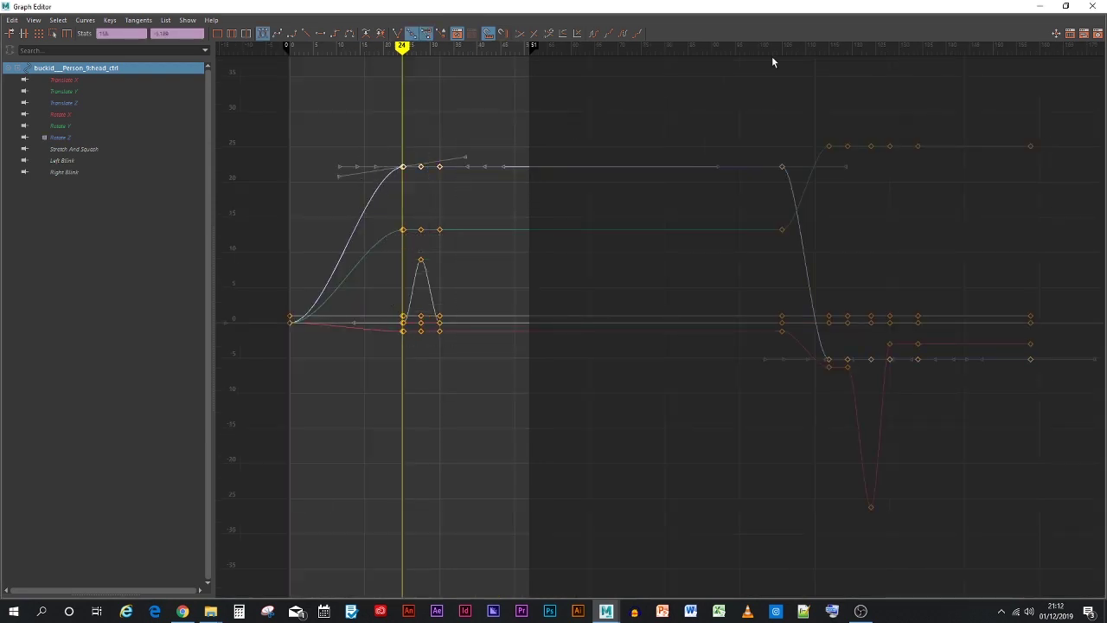
left_click(1040, 6)
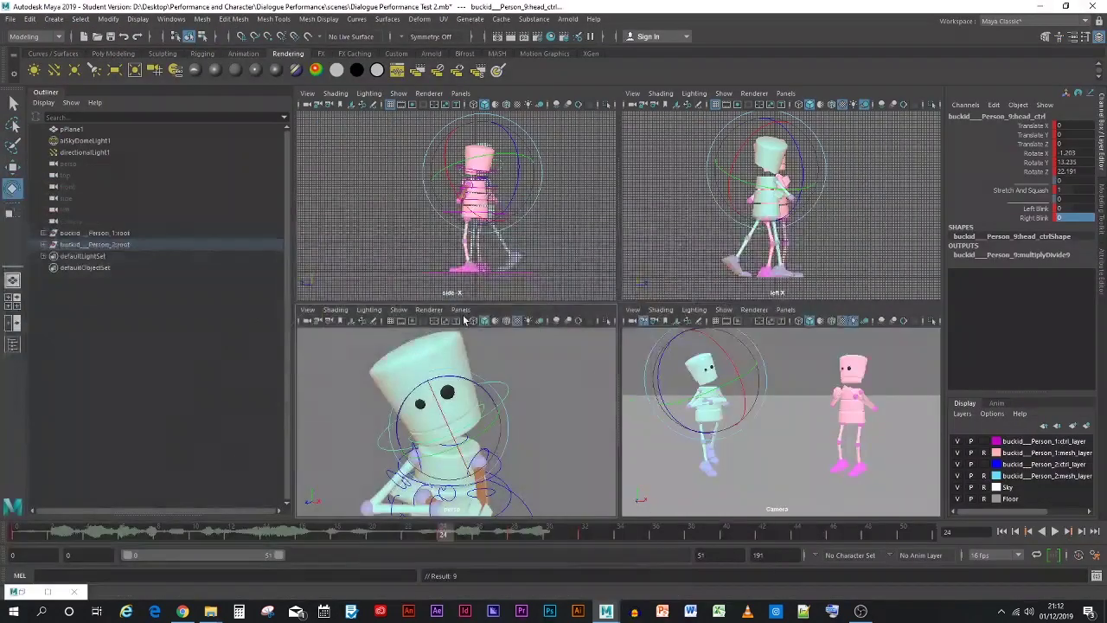
scroll(363, 355, "down", 5)
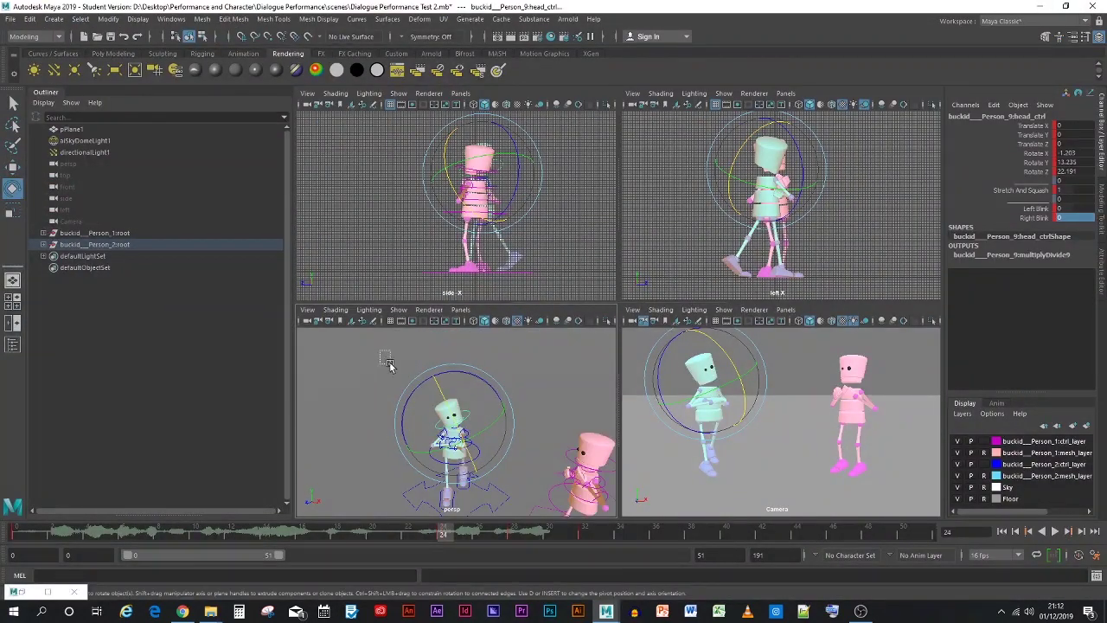
left_click_drag(381, 350, 489, 507)
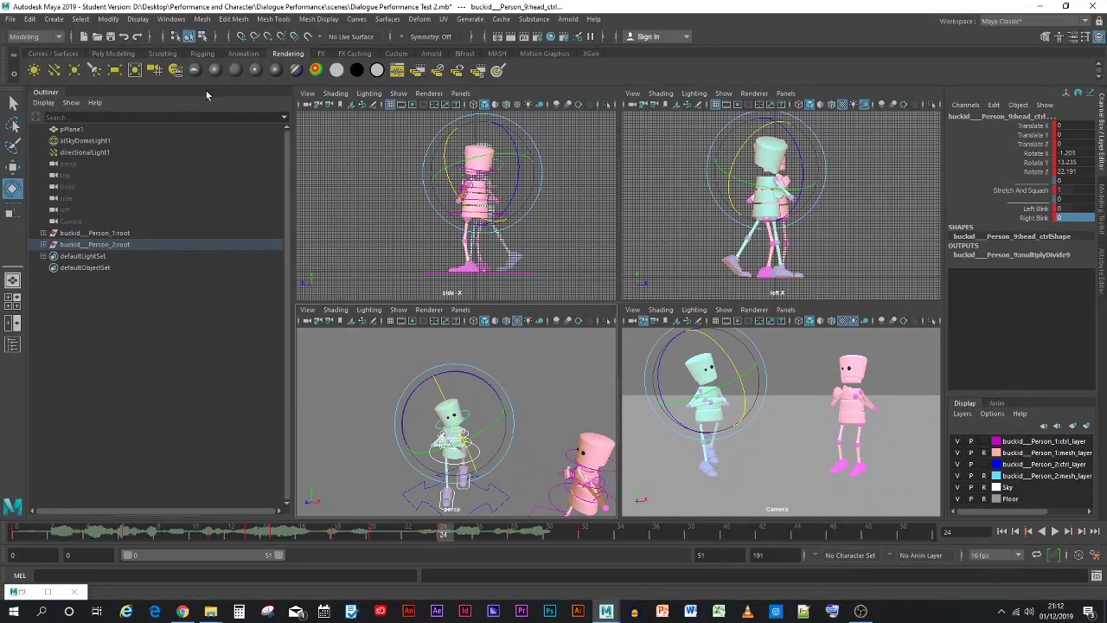
left_click(19, 592)
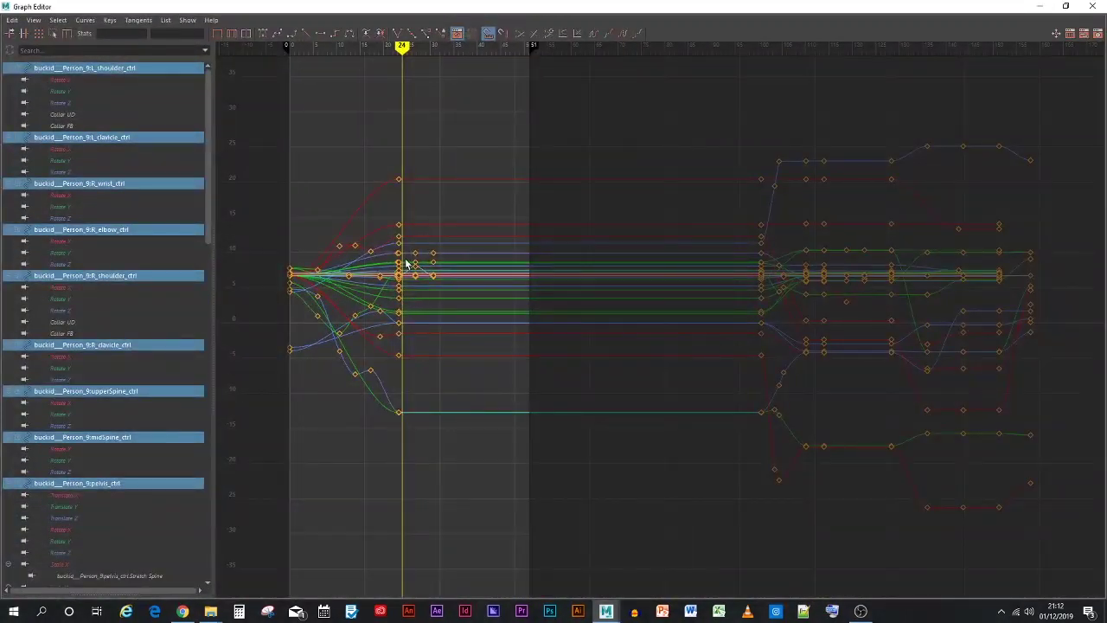
Select the teal character's keys around frame 24 on all curves and snap them to whole frames
key("f")
middle_click_drag(372, 252, 645, 295, "alt")
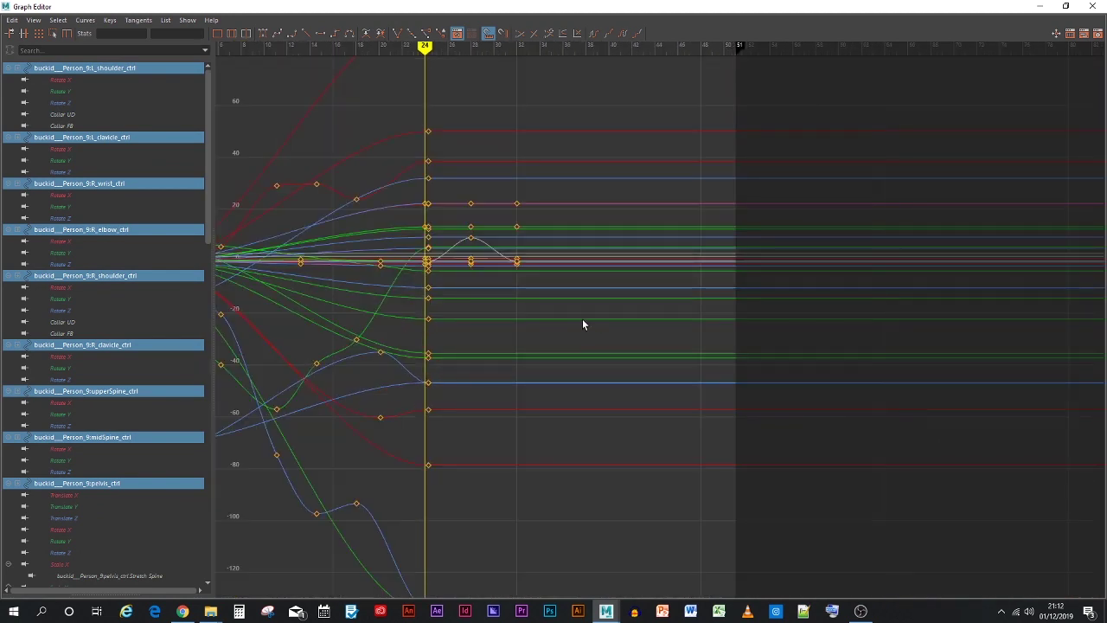
left_click_drag(504, 105, 521, 522)
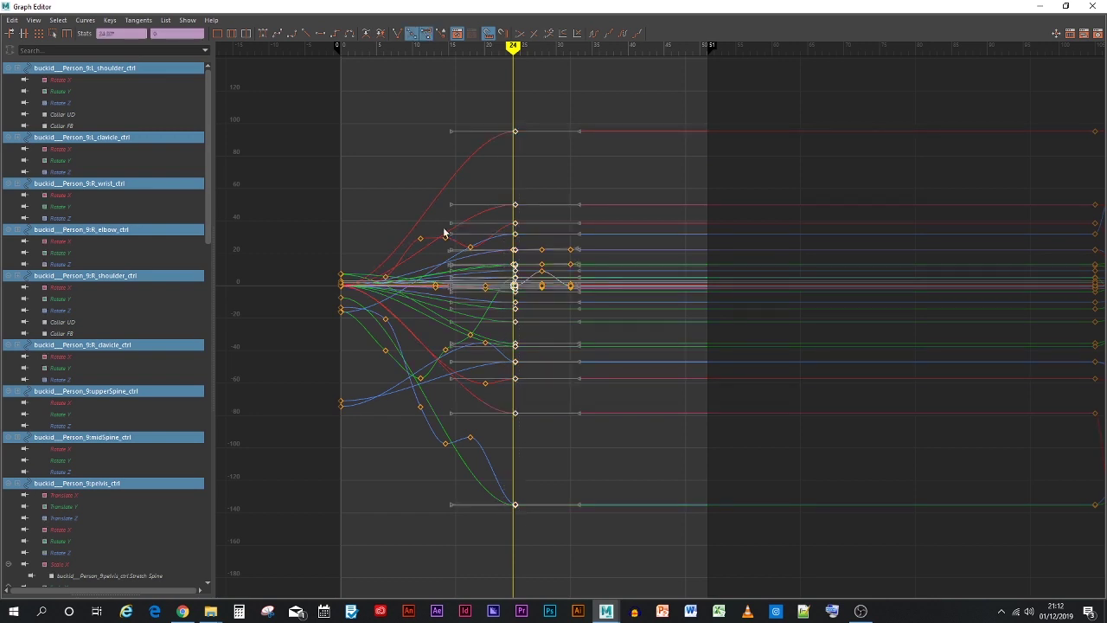
left_click(12, 20)
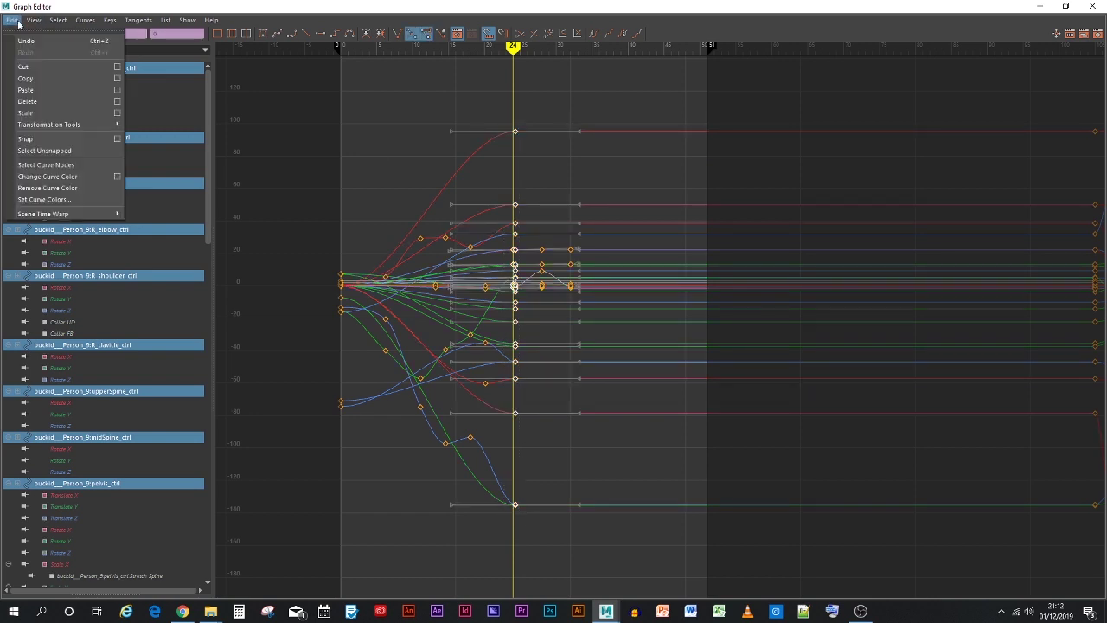
left_click(26, 139)
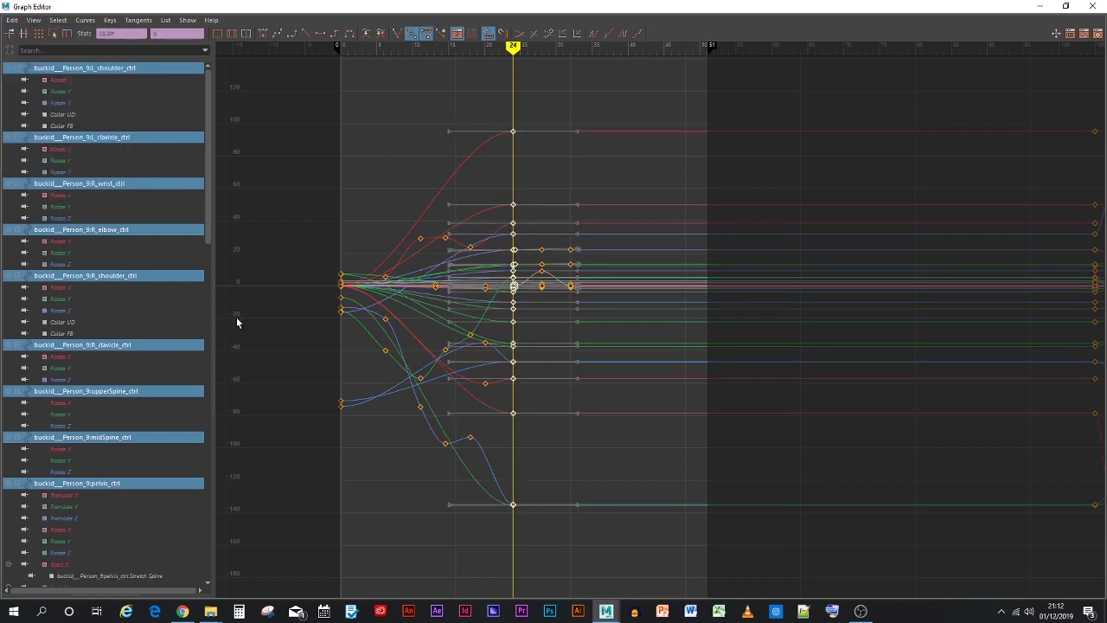
Select the stray keys just after frame 24 on the teal character's curves and snap them to frame 24
left_click(1040, 6)
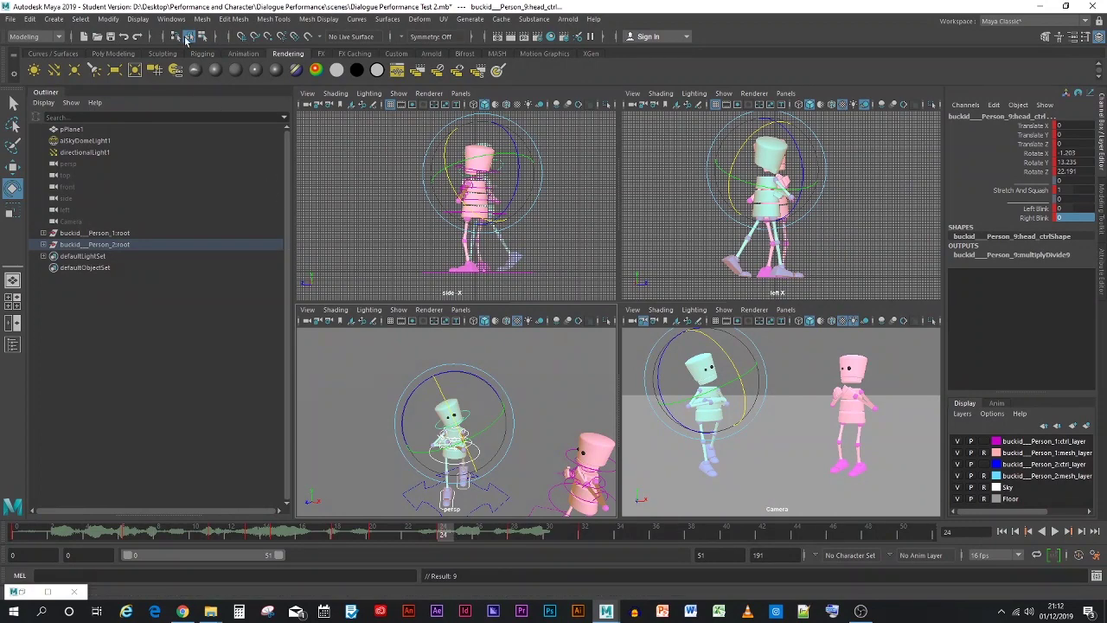
left_click(27, 592)
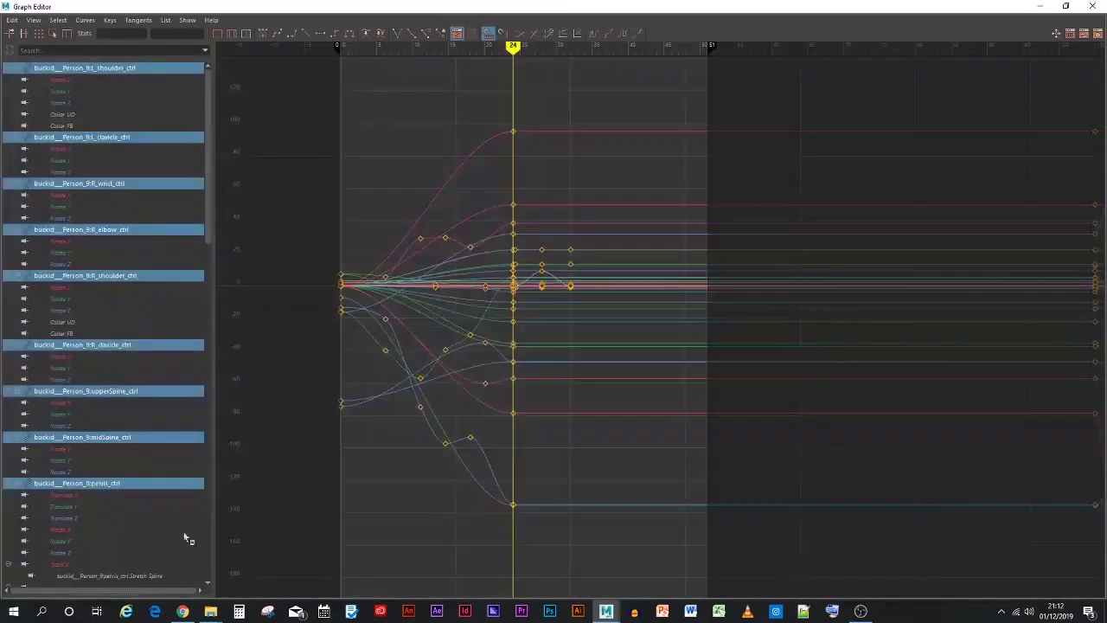
key("f")
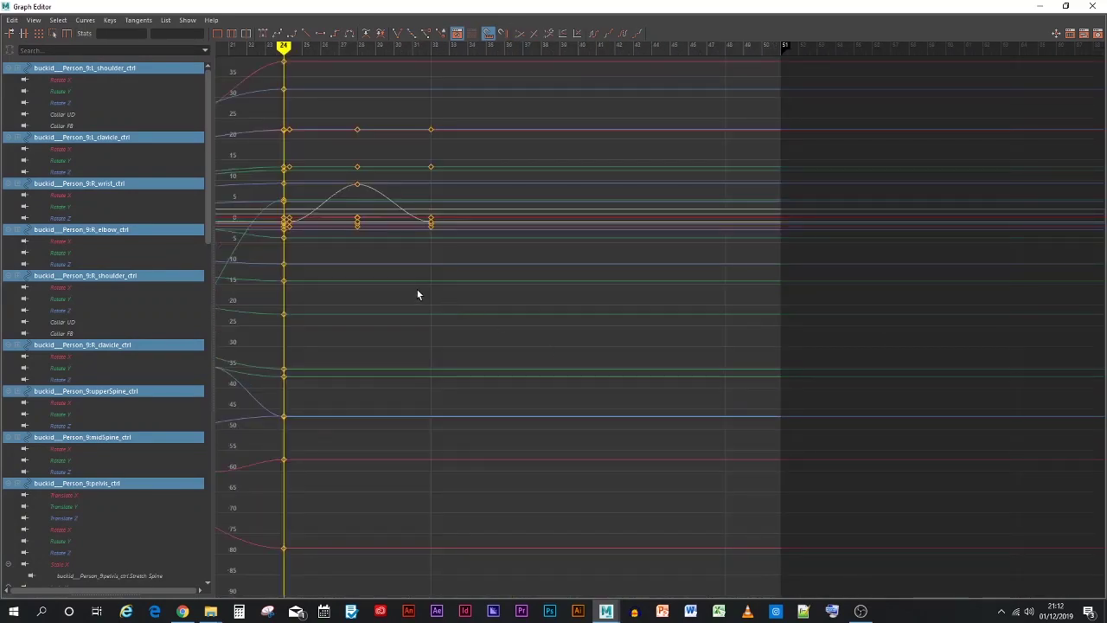
middle_click_drag(394, 295, 544, 331, "alt")
right_click_drag(544, 331, 599, 351, "alt")
key("f")
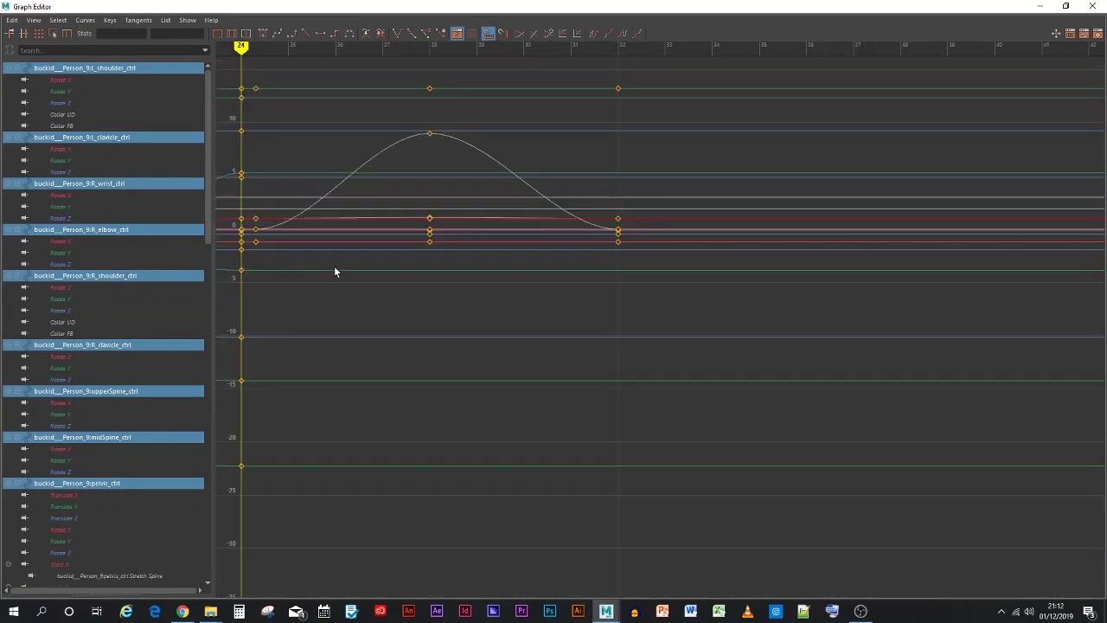
mouse_move(333, 265)
middle_mouse_down("alt")
mouse_move(377, 330)
mouse_move(493, 417)
middle_mouse_up("alt")
left_click_drag(491, 435, 464, 122)
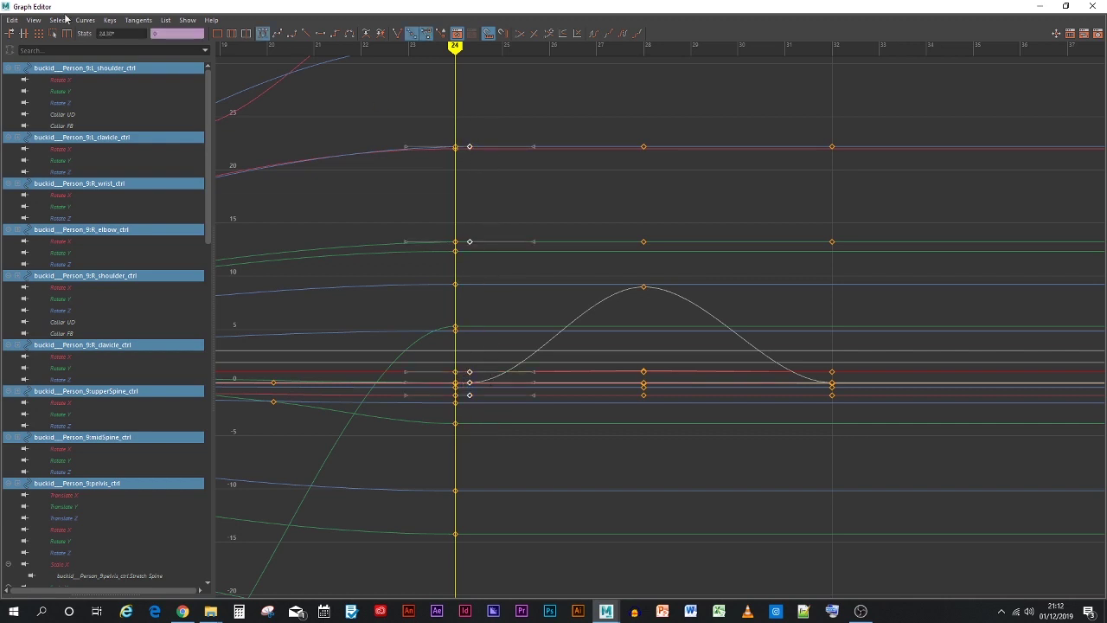
left_click(12, 19)
left_click(38, 140)
middle_click_drag(542, 311, 542, 312, "shift")
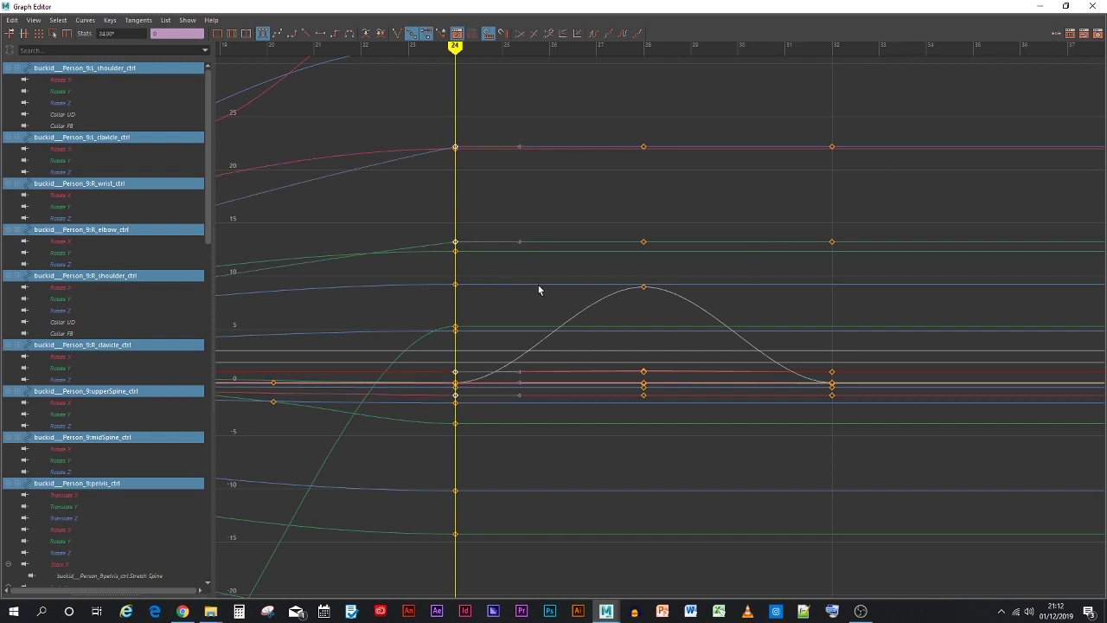
Minimise the Graph Editor, select the pink character's pelvis control and review the animation between frames 16 and 28
middle_click_drag(535, 262, 574, 25, "alt")
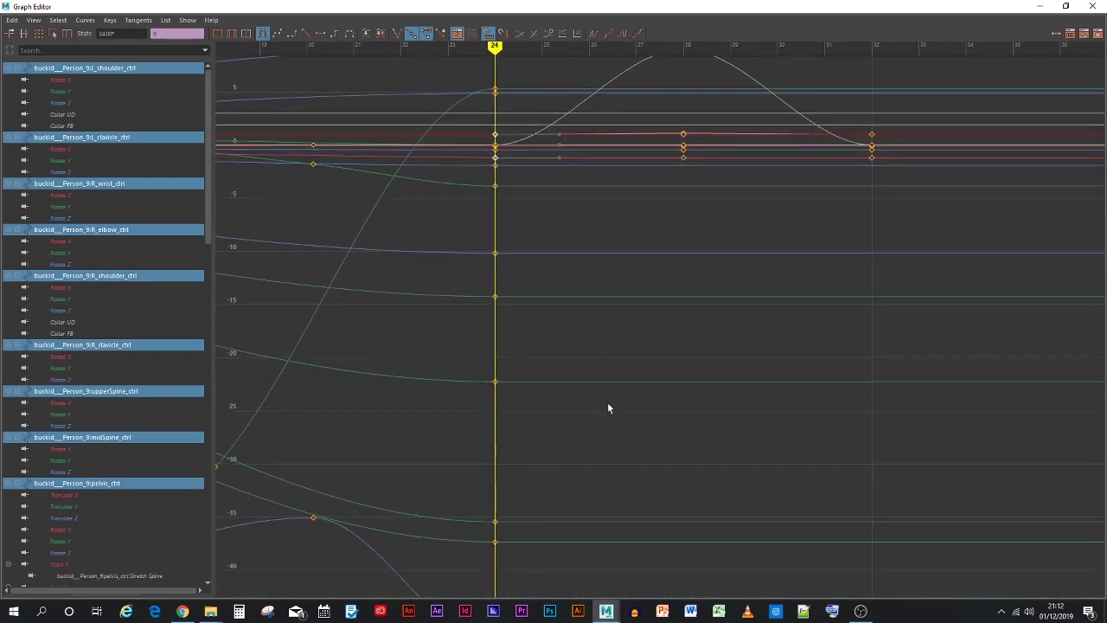
middle_click_drag(608, 408, 579, 224, "alt")
left_click(1039, 7)
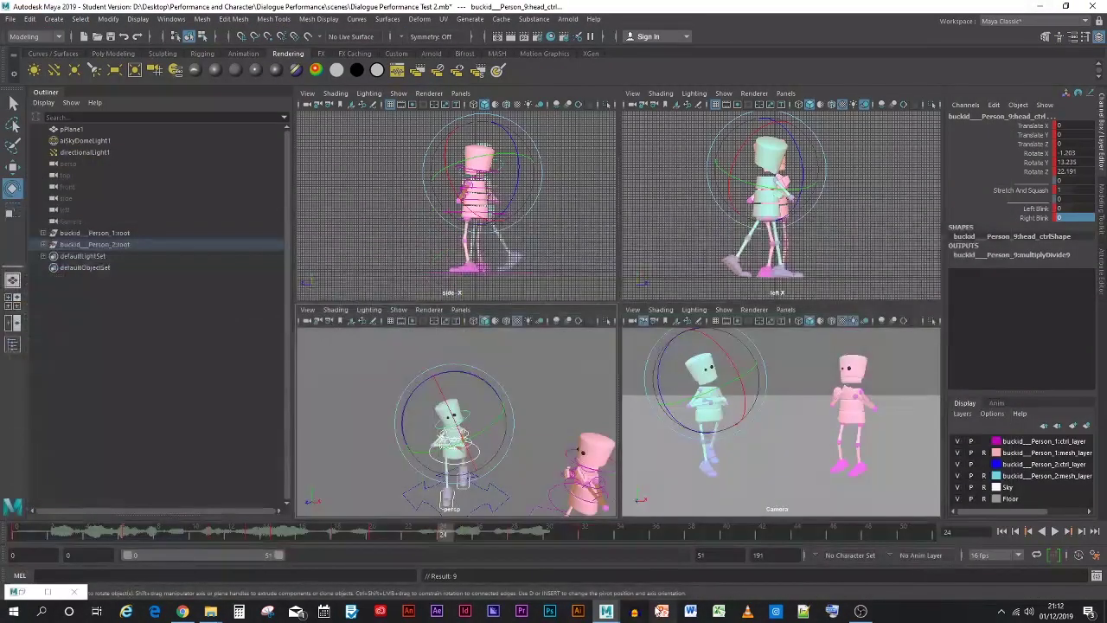
left_click_drag(449, 536, 305, 558)
left_click(548, 501)
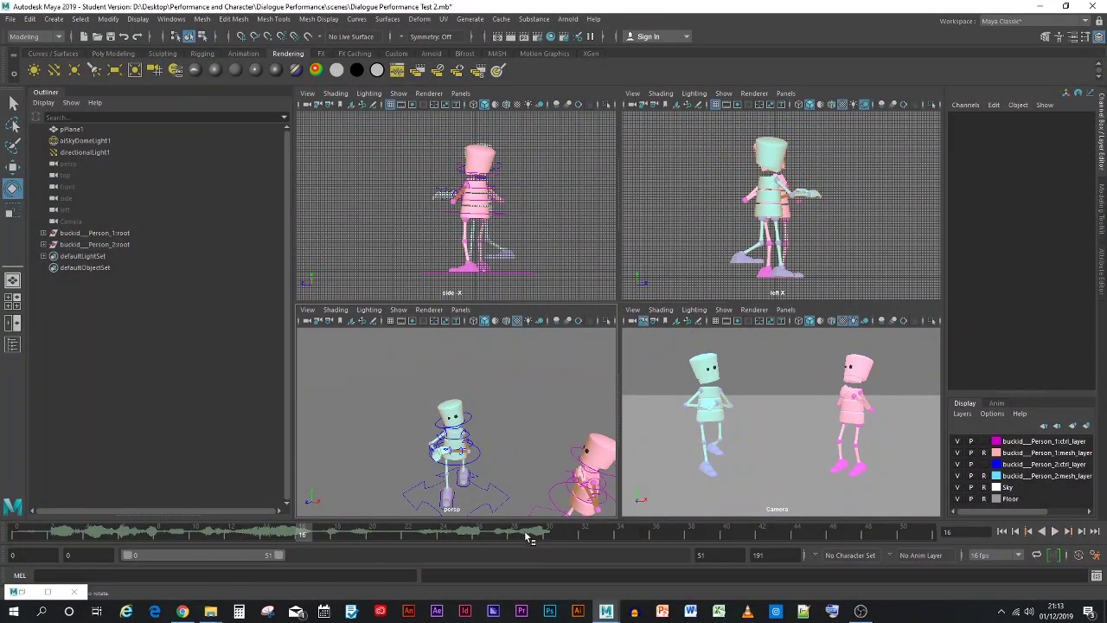
left_click(546, 496)
key("alt+v")
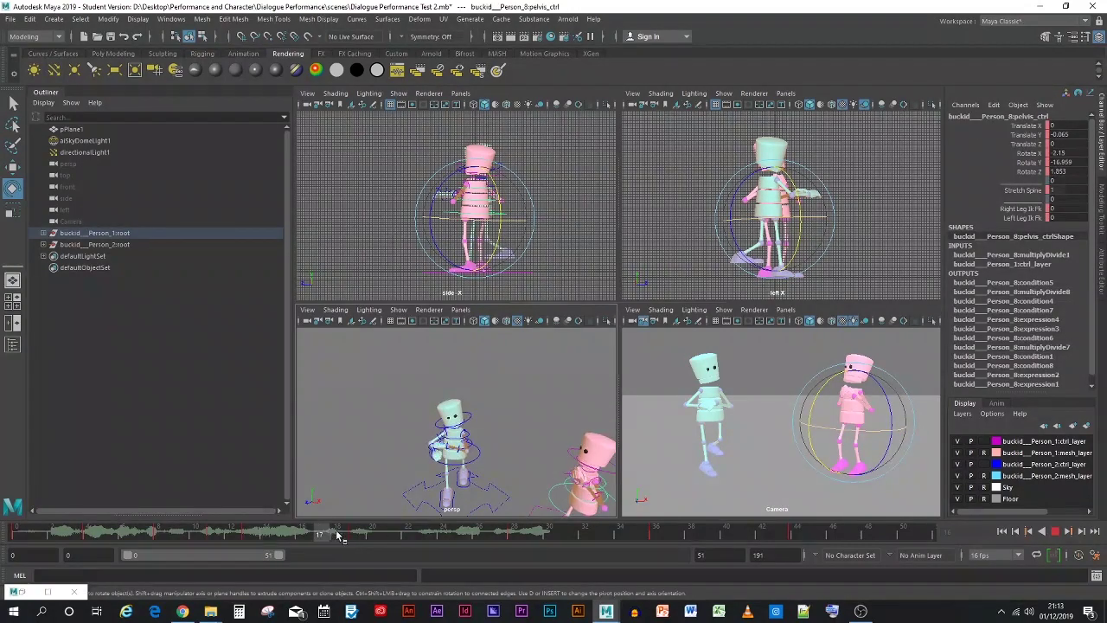
mouse_move(267, 531)
left_mouse_down()
mouse_move(135, 534)
mouse_move(640, 563)
mouse_move(518, 542)
mouse_move(787, 539)
mouse_move(515, 536)
left_mouse_up()
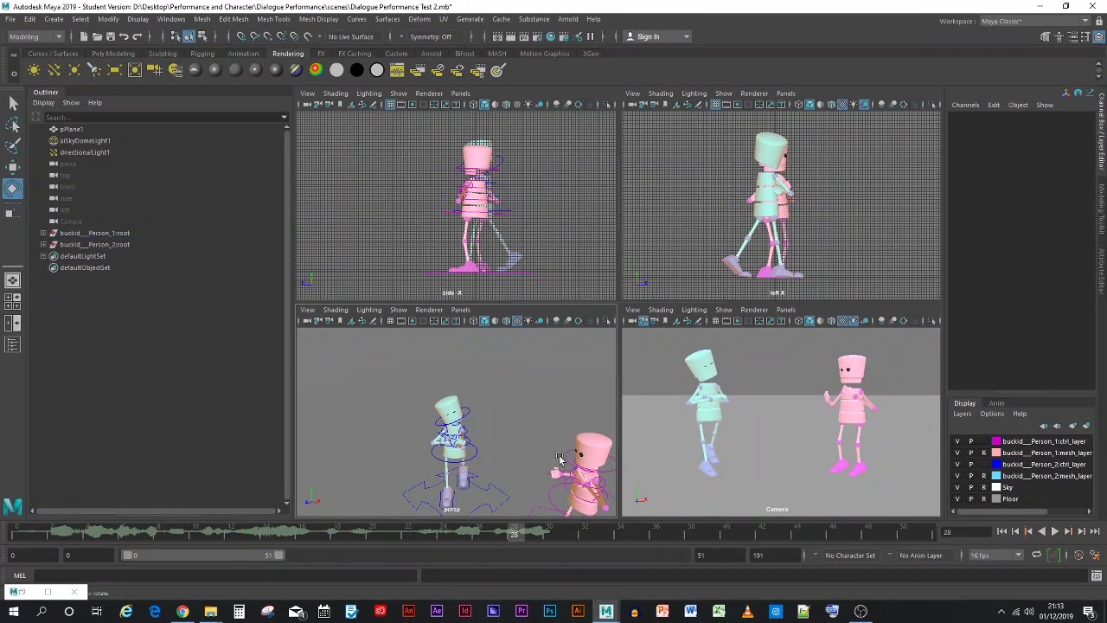
Compare the pink character's head and pelvis control keys and go from frame 28 to the pelvis key at frame 36
left_click(536, 426)
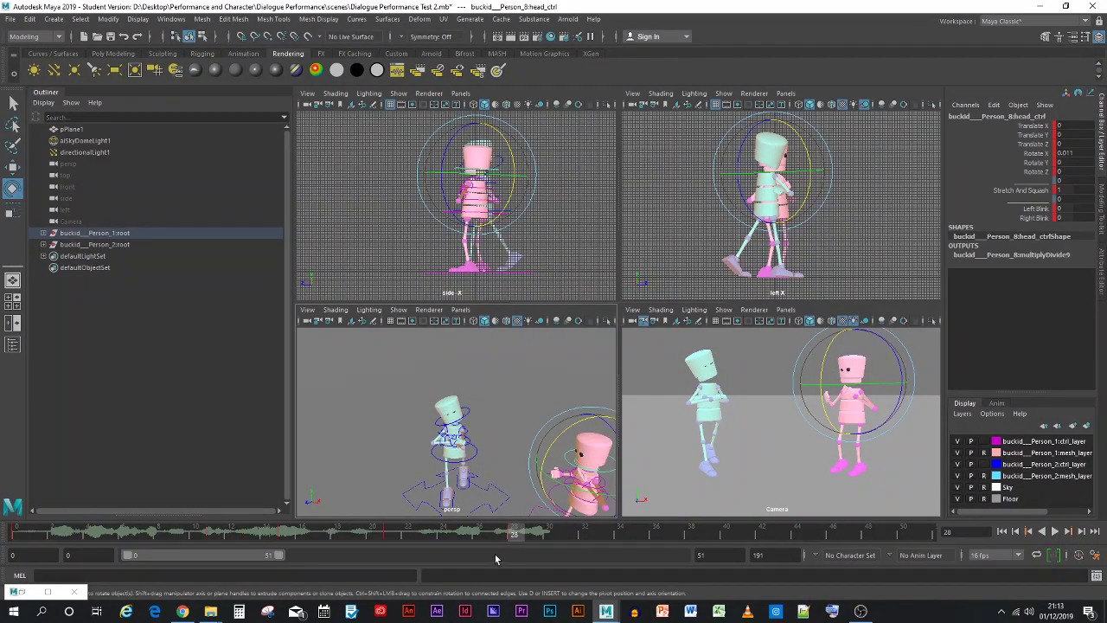
left_click(532, 419)
left_click(553, 504)
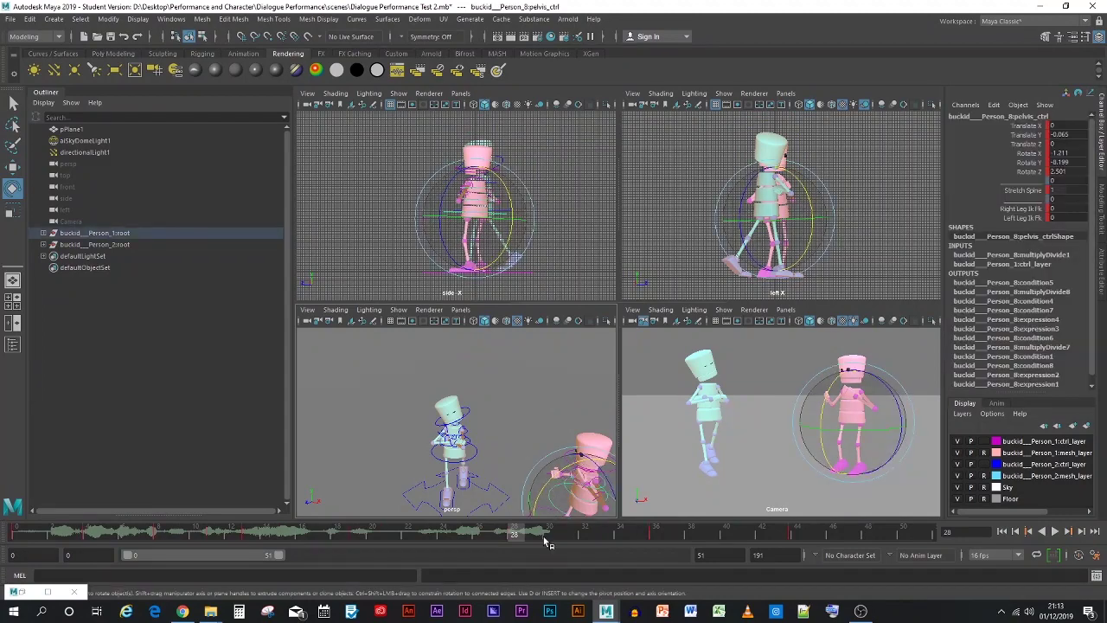
left_click_drag(553, 541, 657, 535)
left_click(531, 424)
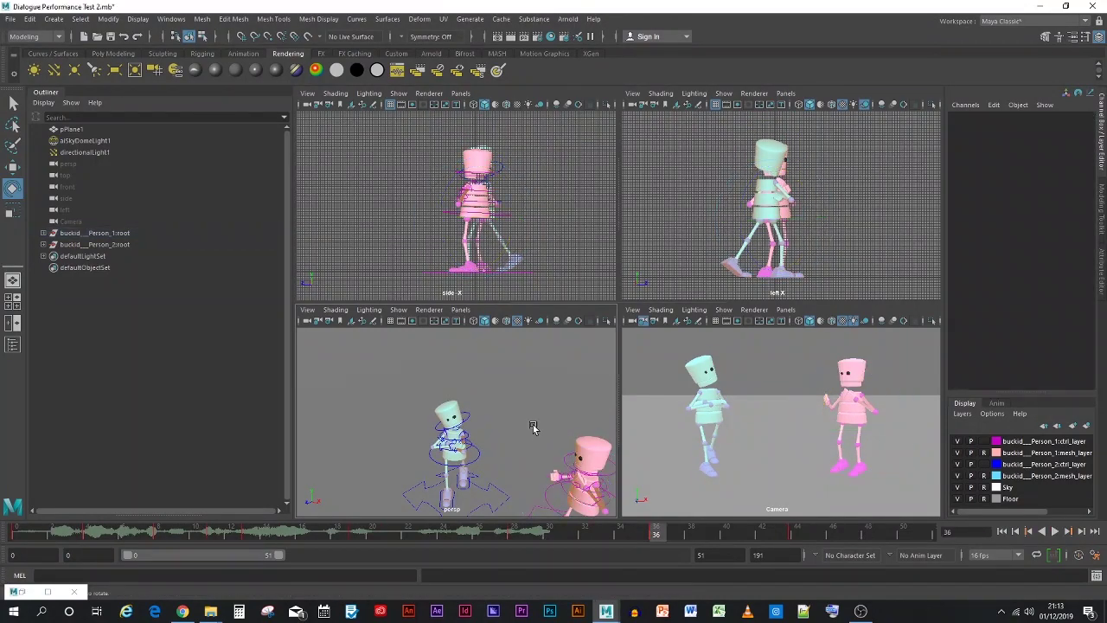
left_click(562, 463)
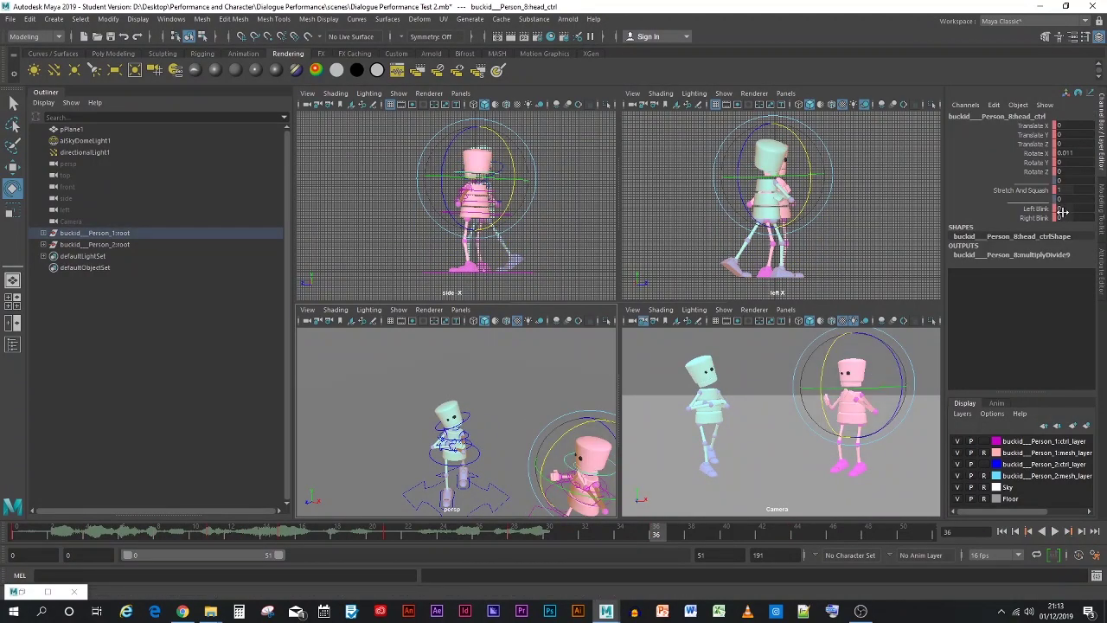
left_click_drag(1062, 212, 1044, 212, "ctrl")
key("alt+v")
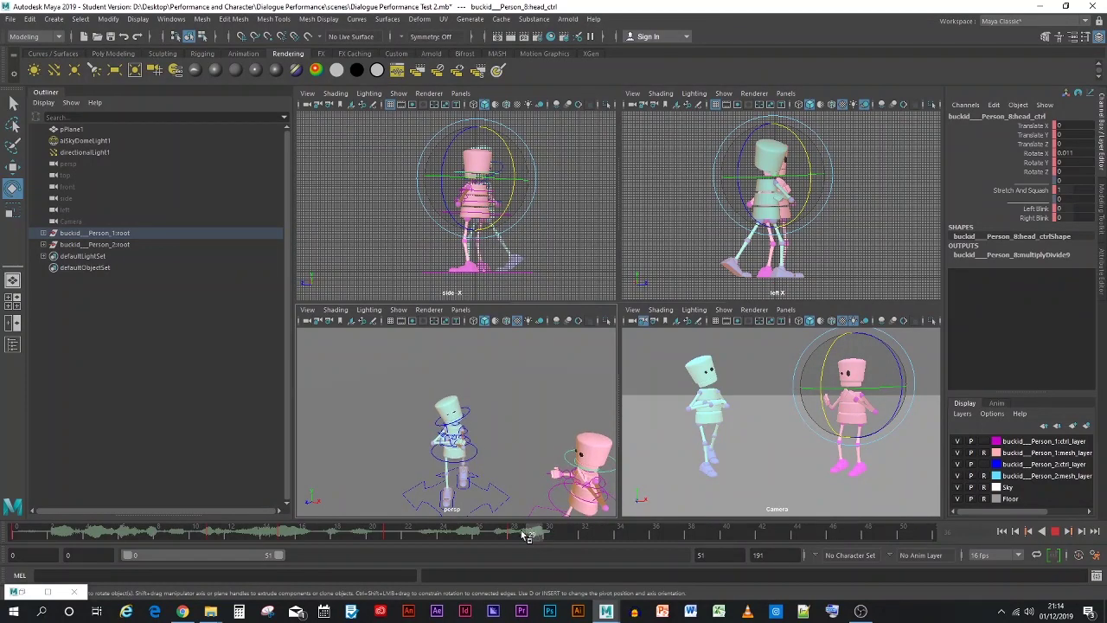
mouse_move(525, 535)
left_mouse_down()
mouse_move(507, 535)
mouse_move(660, 535)
left_mouse_up()
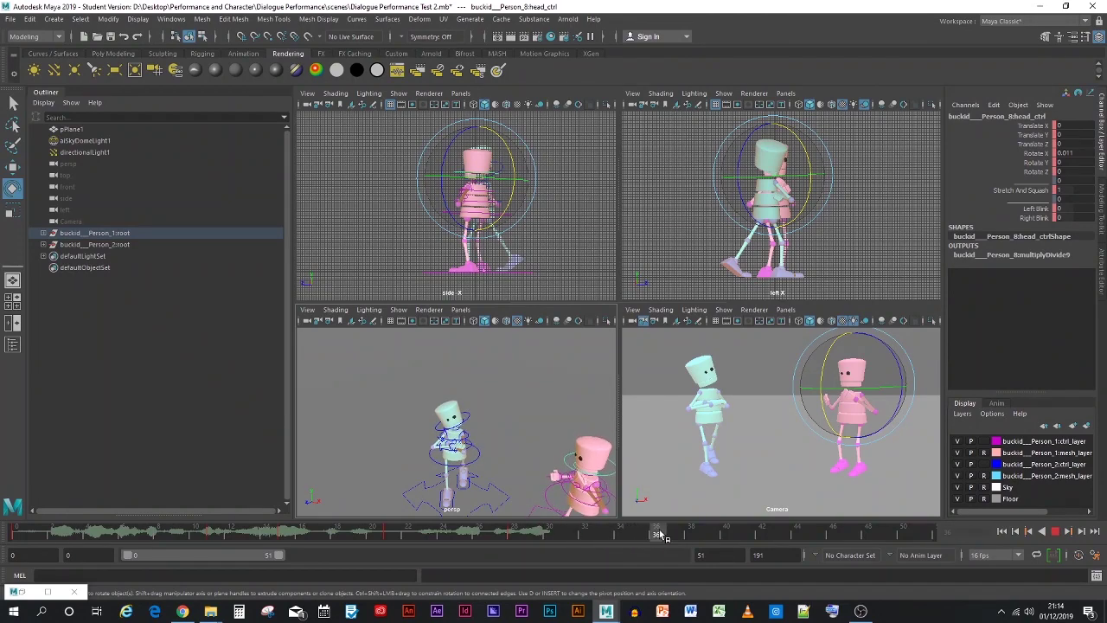
Set the pink head control's Left Blink to 9 and Right Blink to 10 at frame 36
left_click(518, 489)
left_click(548, 496)
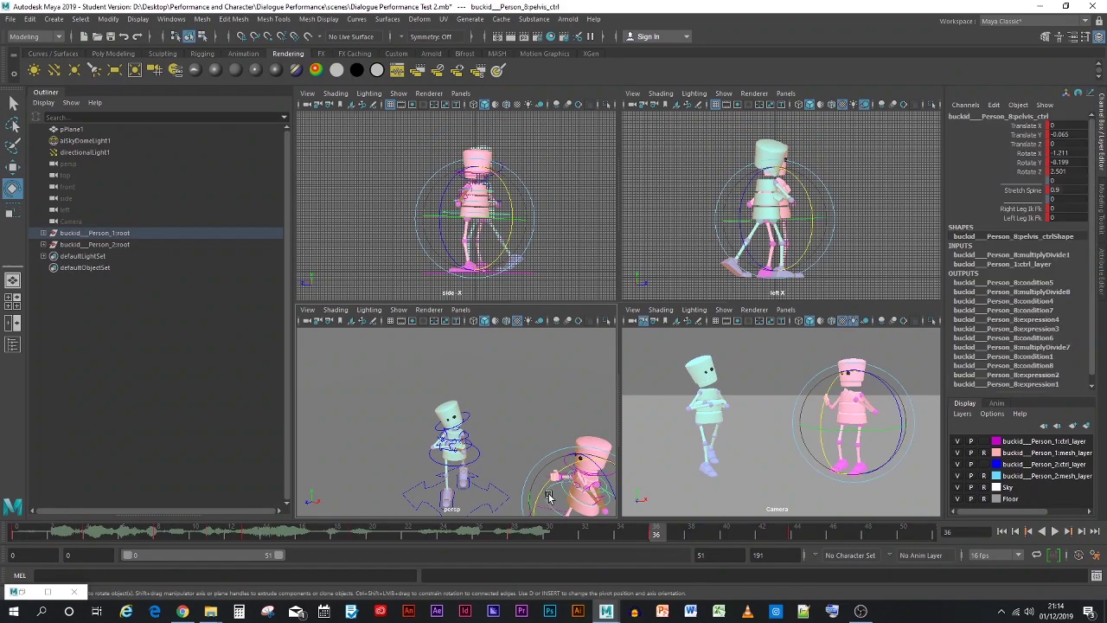
left_click(565, 460)
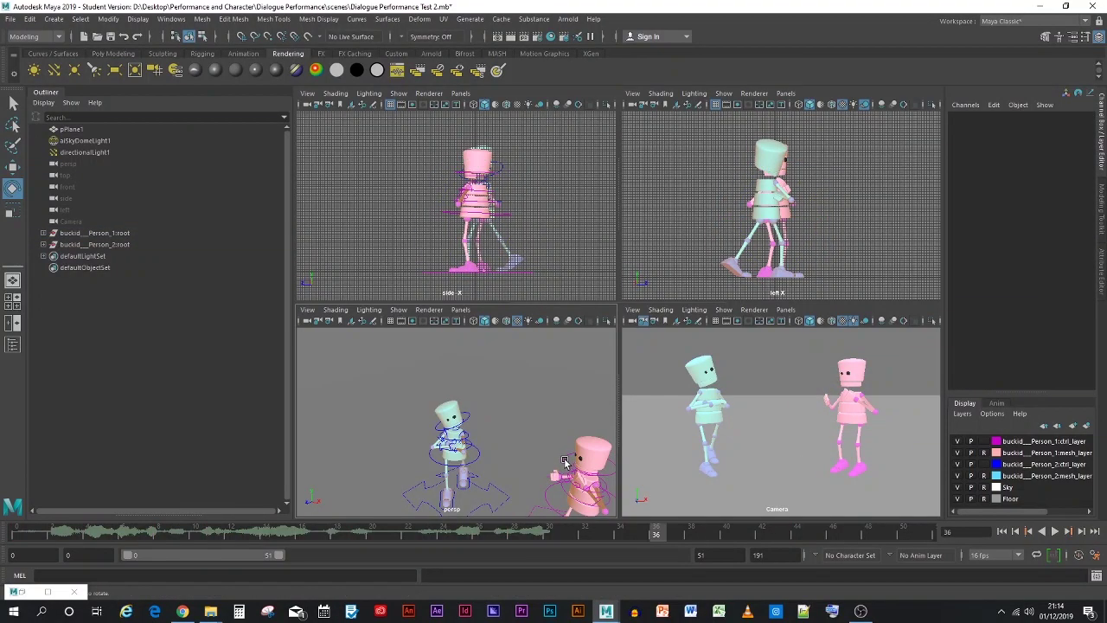
left_click(565, 460)
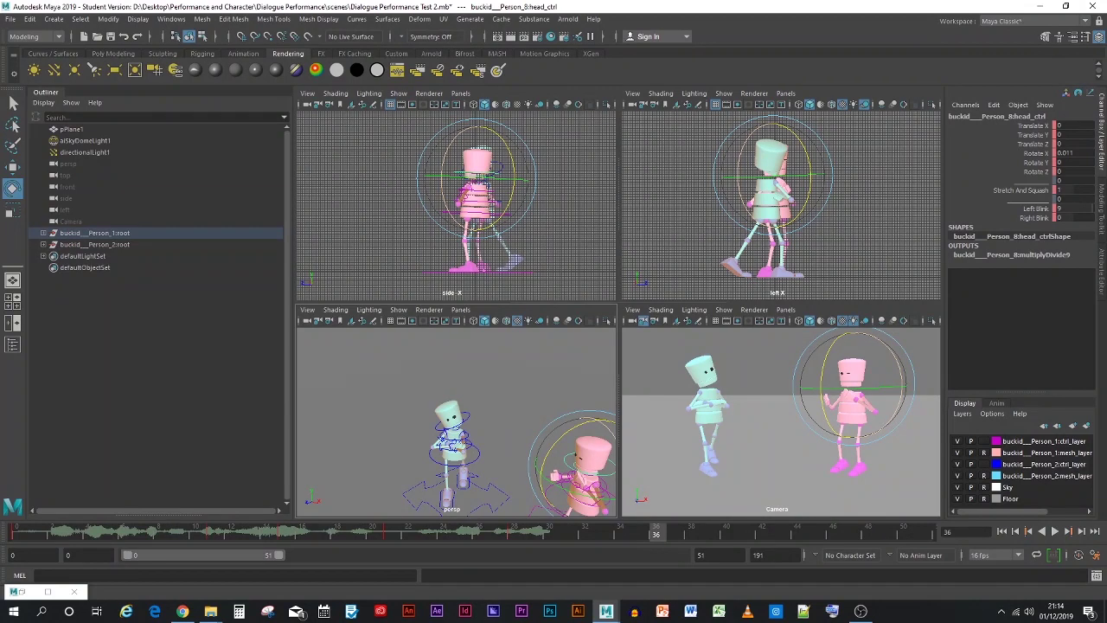
left_click(1058, 218)
type("2")
key("Return")
left_click(1064, 208)
type("10")
key("Return")
left_click(1065, 210)
type("10")
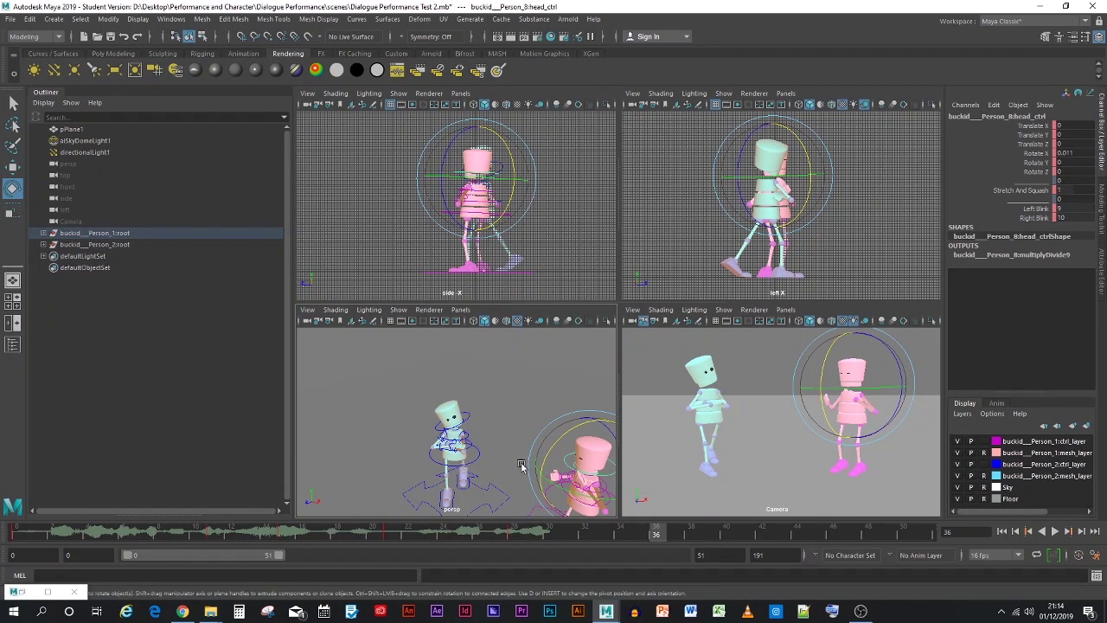
Bring the pink character's face into view, go to frame 38 and key the head control with the eyes closed
key("f")
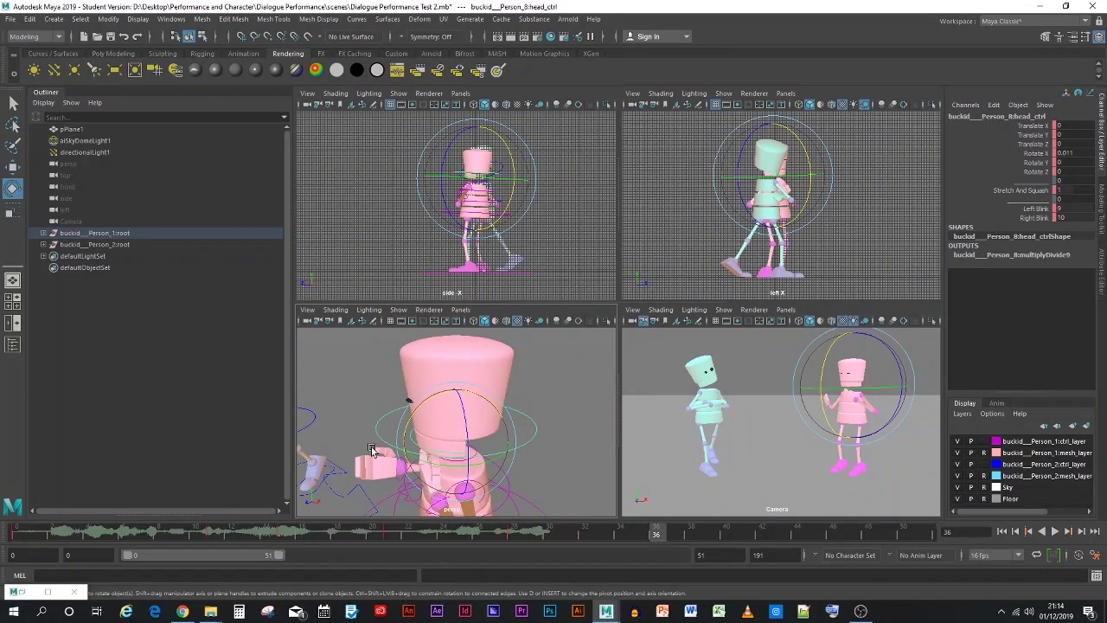
left_click_drag(527, 449, 476, 445, "alt")
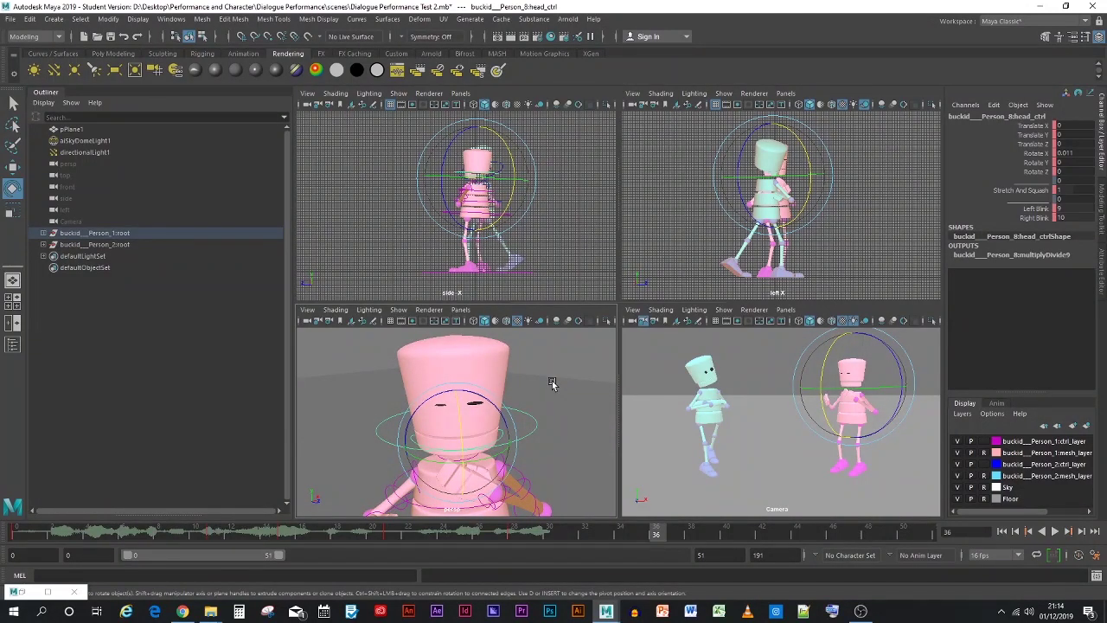
right_click_drag(552, 384, 551, 476, "alt")
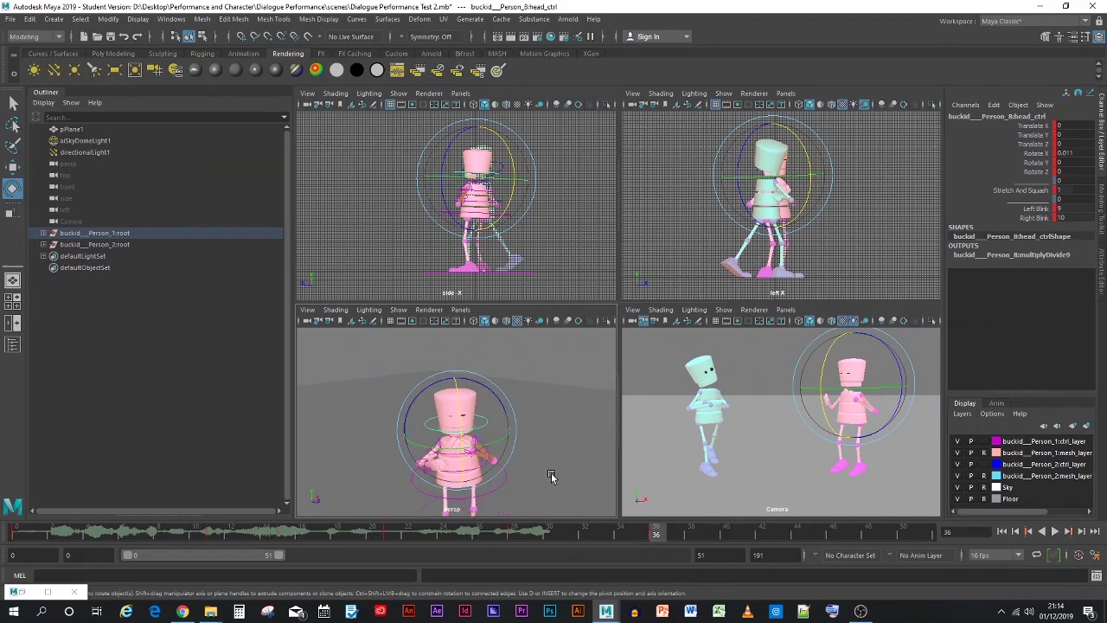
left_click(503, 482)
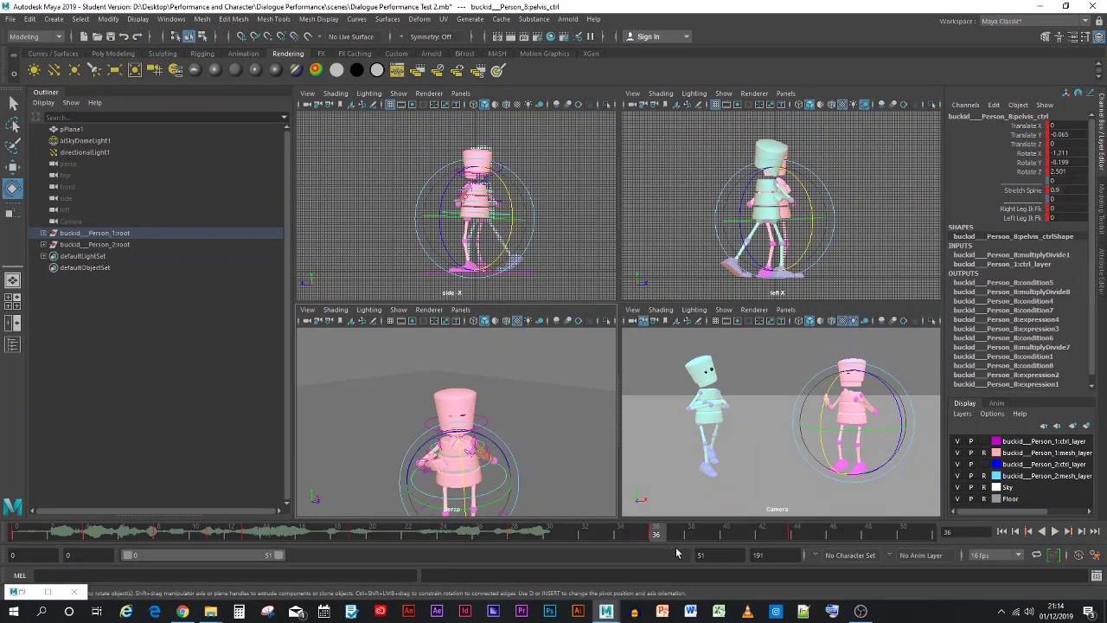
left_click_drag(661, 537, 691, 537)
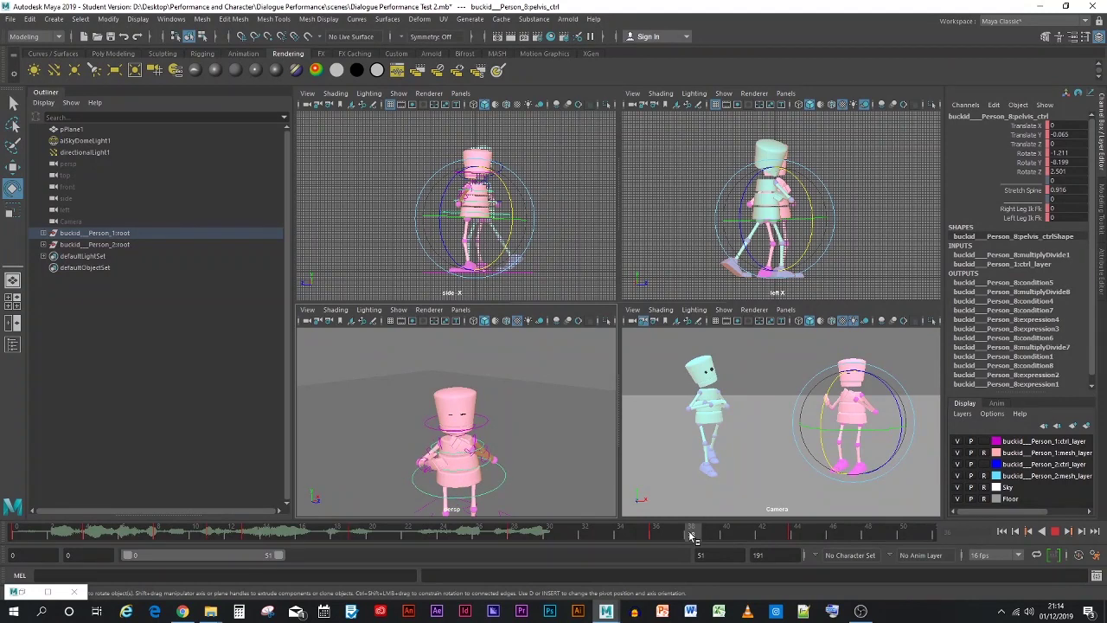
left_click(509, 410)
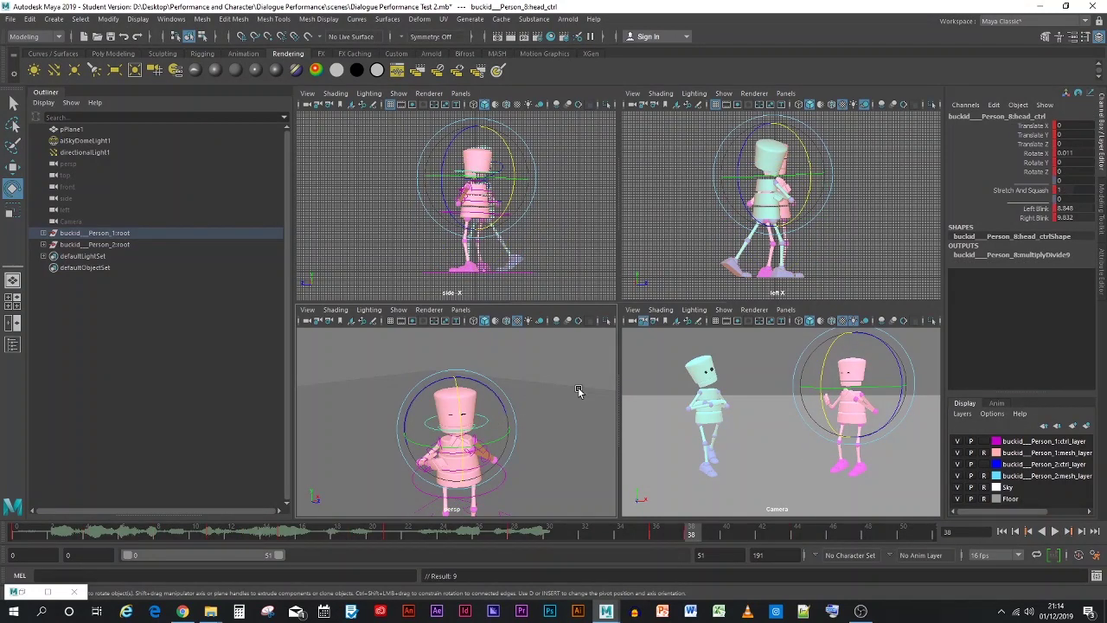
left_click(553, 457)
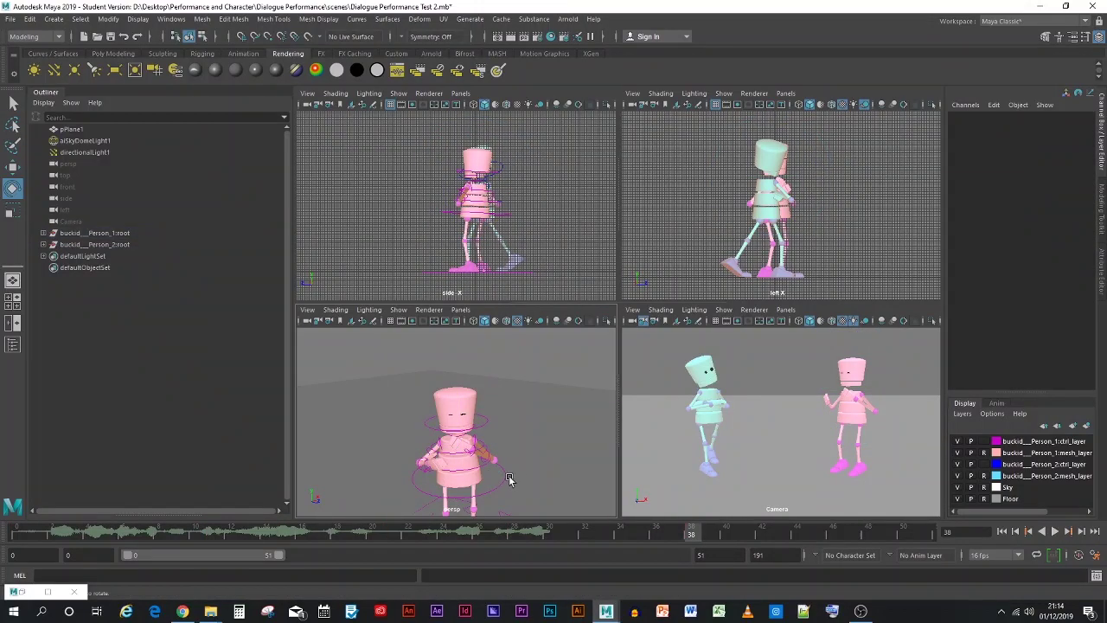
Go to the pink pelvis control's key at frame 44 and key the head control there with Left Blink and Right Blink at 0
left_click(507, 481)
left_click_drag(697, 537, 783, 537)
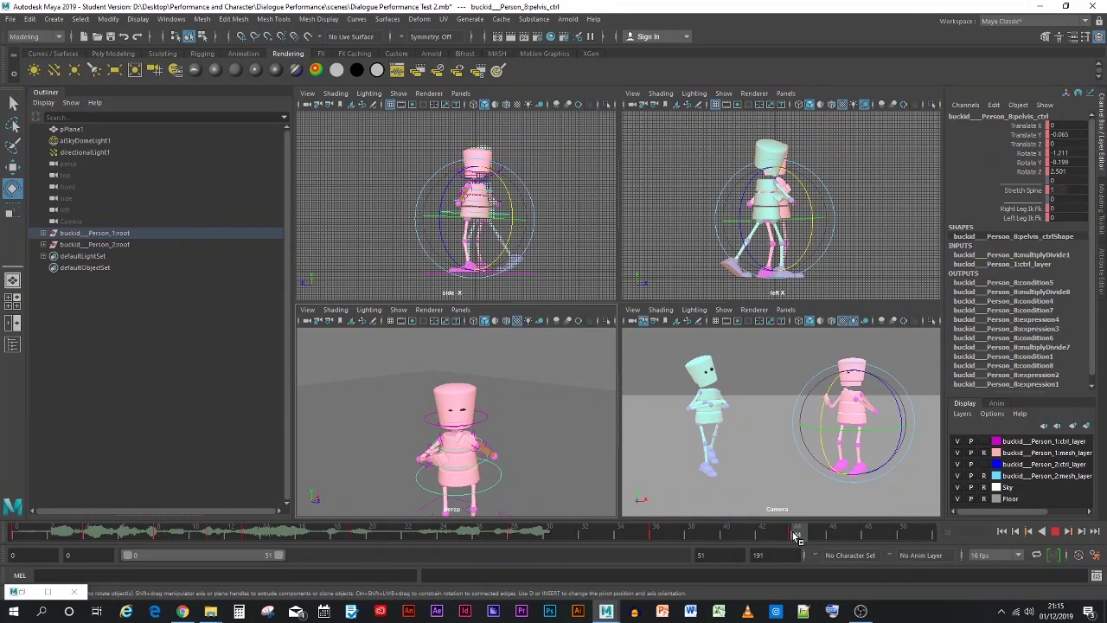
left_click(484, 420)
left_click(510, 410)
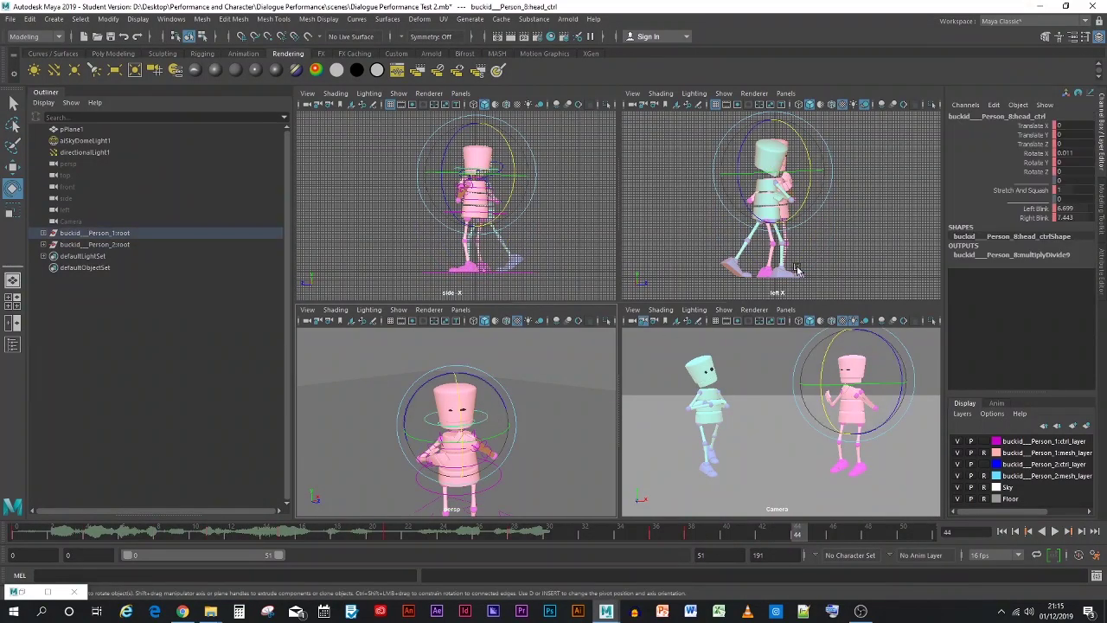
left_click(1063, 208)
type("0")
key("Tab")
type("0")
key("Return")
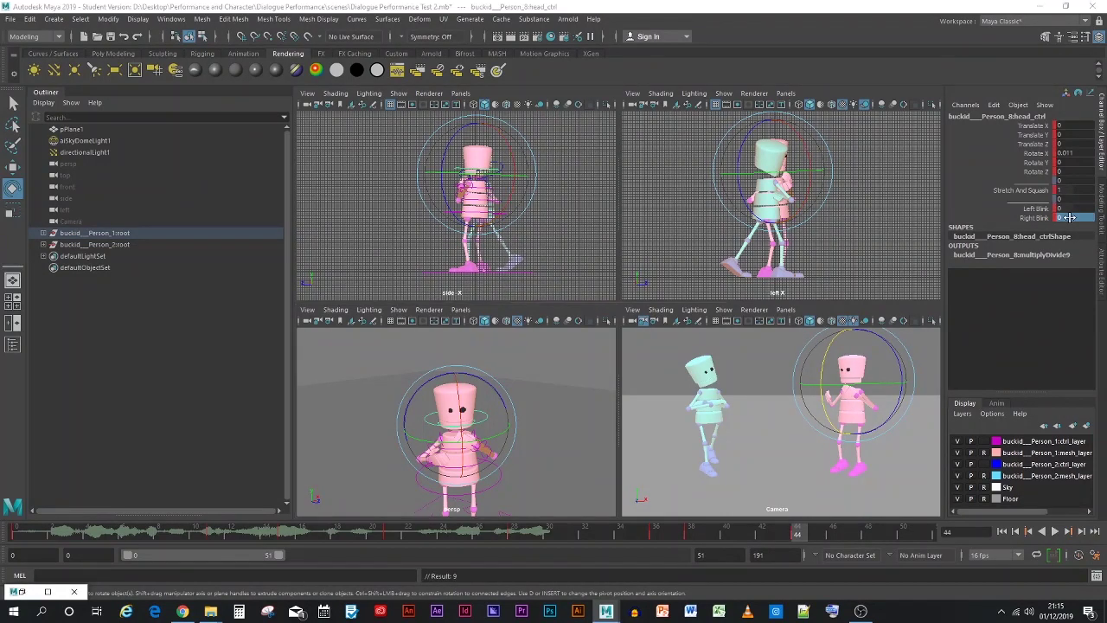
Review the blink while returning to frame 0, show both characters in the perspective view and undo the stray rotation
key("alt+v")
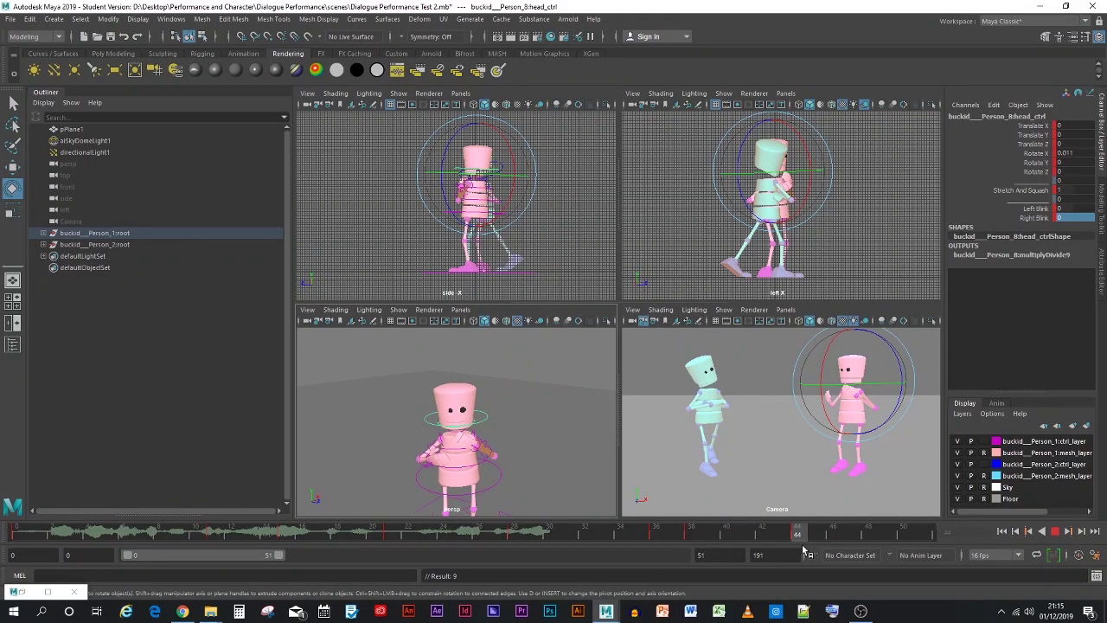
left_click_drag(791, 532, 23, 536)
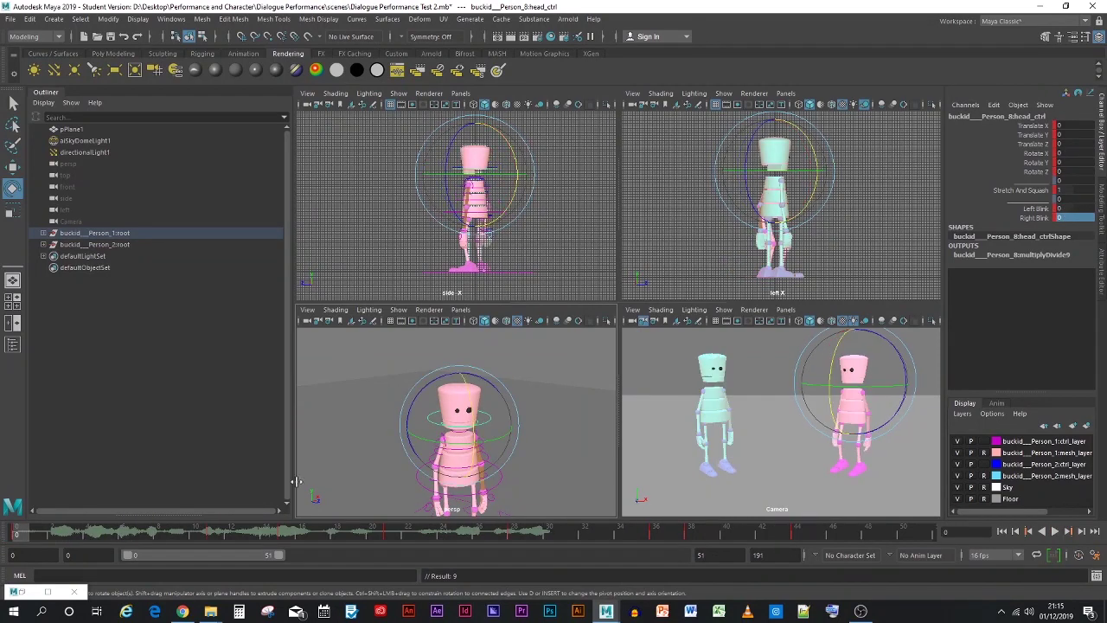
scroll(557, 444, "down", 3)
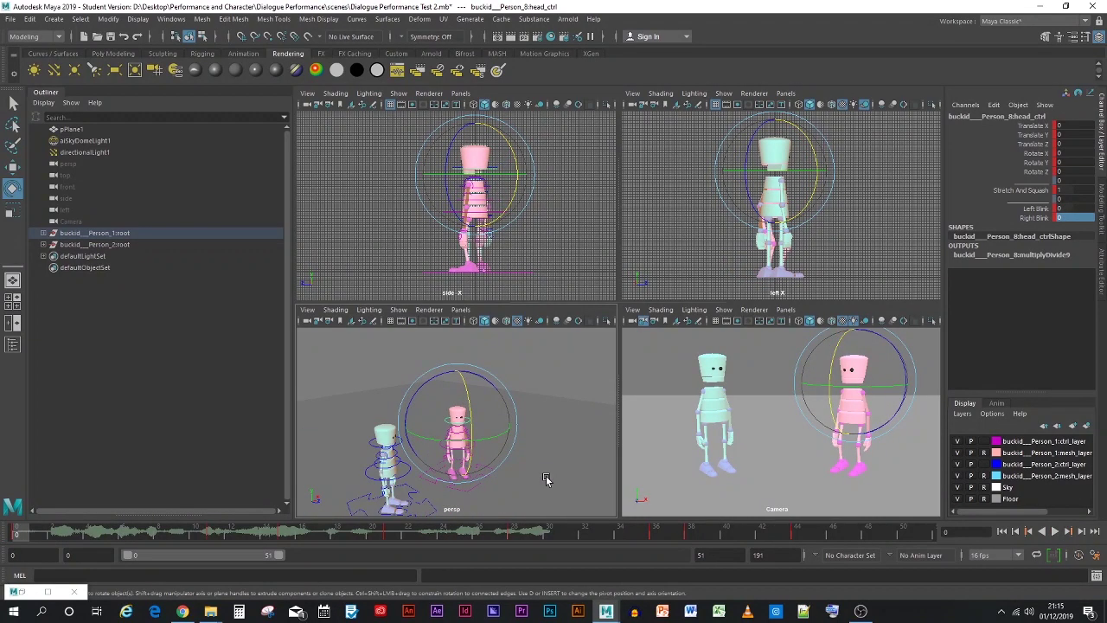
left_click_drag(543, 478, 510, 473, "alt")
key("ctrl+z")
key("ctrl+z")
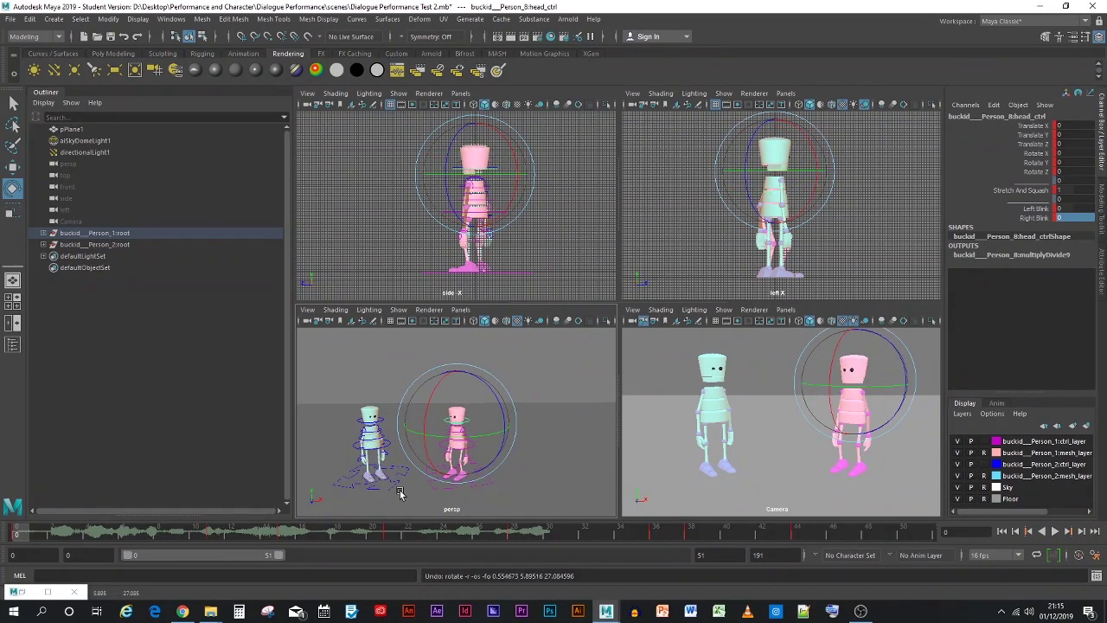
Clear the selection, frame both characters in the perspective view and review the animation from frame 0 to frame 51
left_click(415, 496)
scroll(467, 485, "up", 6)
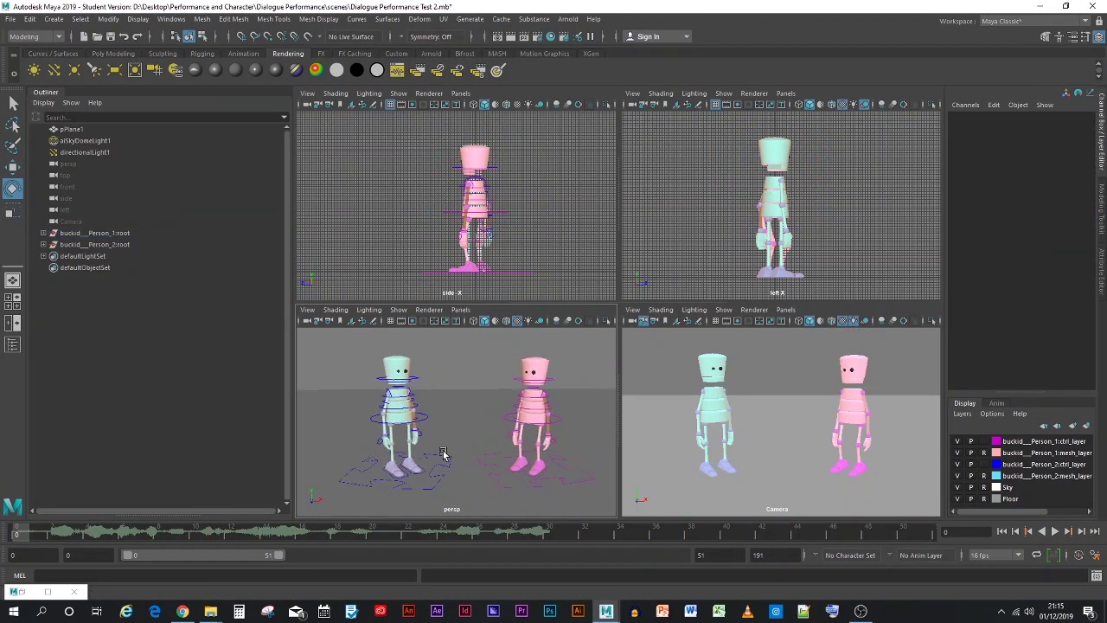
scroll(449, 460, "up", 3)
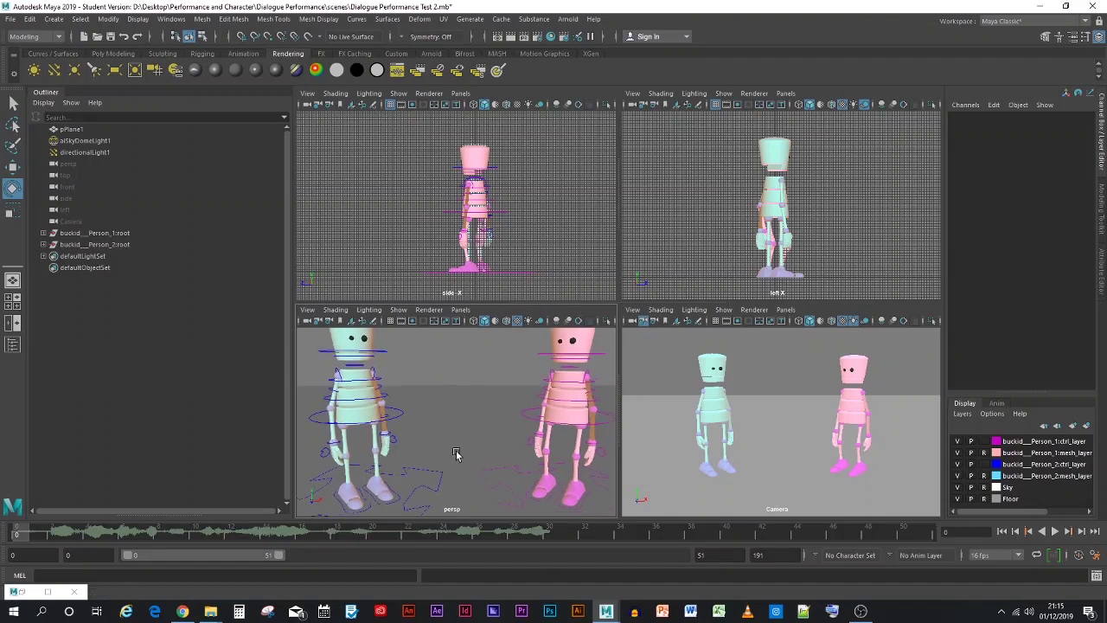
scroll(448, 467, "down", 4)
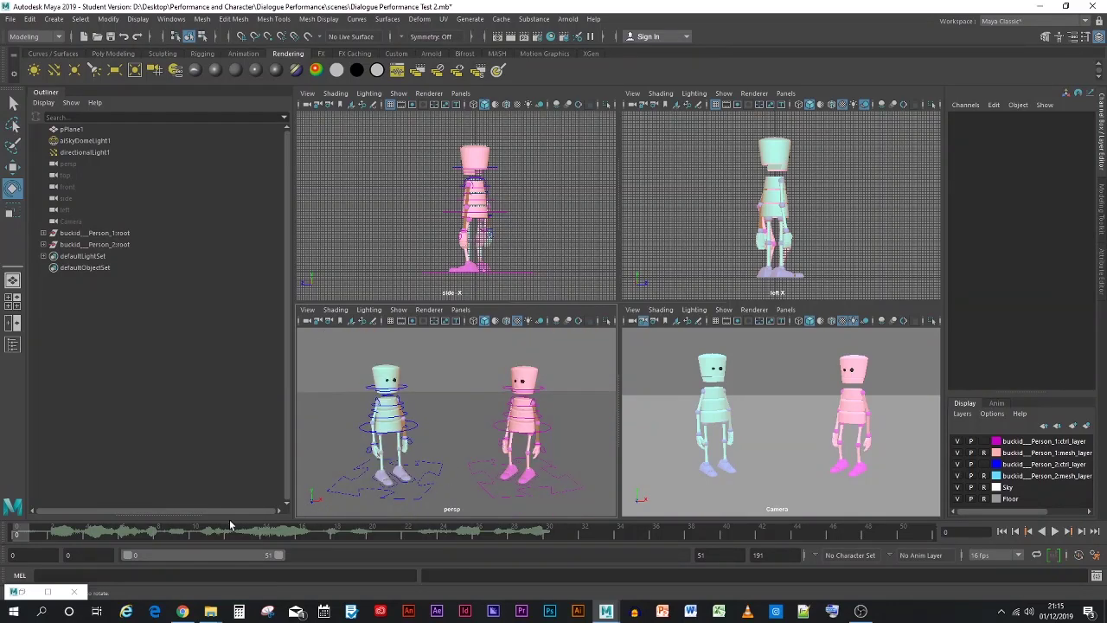
left_click(652, 443)
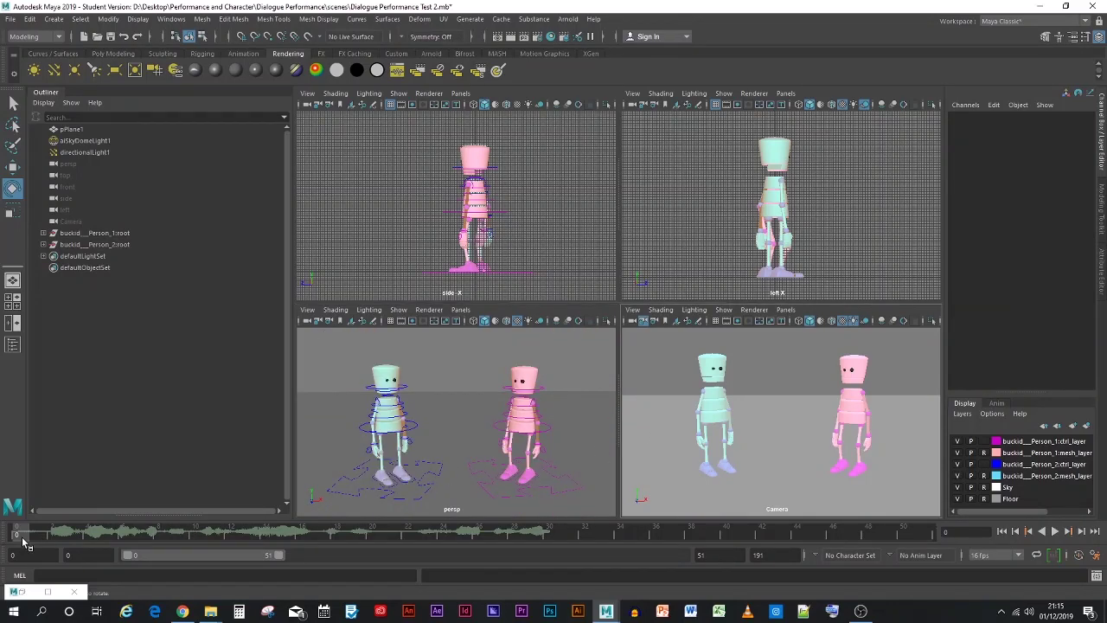
mouse_move(26, 543)
left_mouse_down()
mouse_move(519, 537)
mouse_move(626, 548)
mouse_move(699, 546)
mouse_move(339, 536)
mouse_move(980, 527)
left_mouse_up()
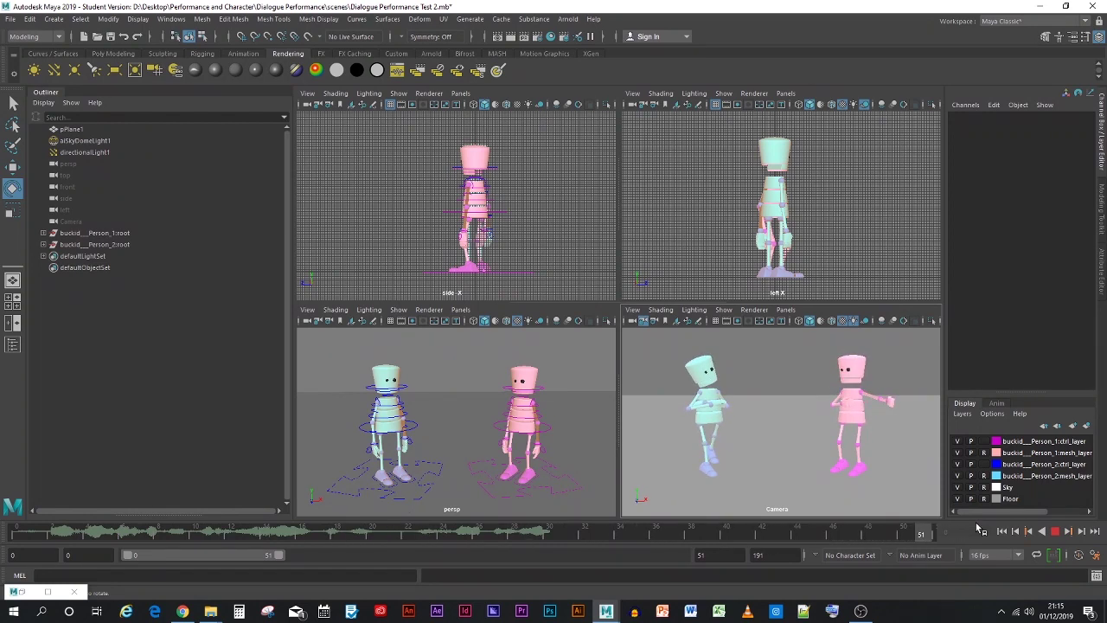
Extend the playback range to frame 191 and review the full animation up to frame 103
left_click_drag(282, 555, 680, 554)
left_click_drag(56, 540, 4, 541)
key("alt+v")
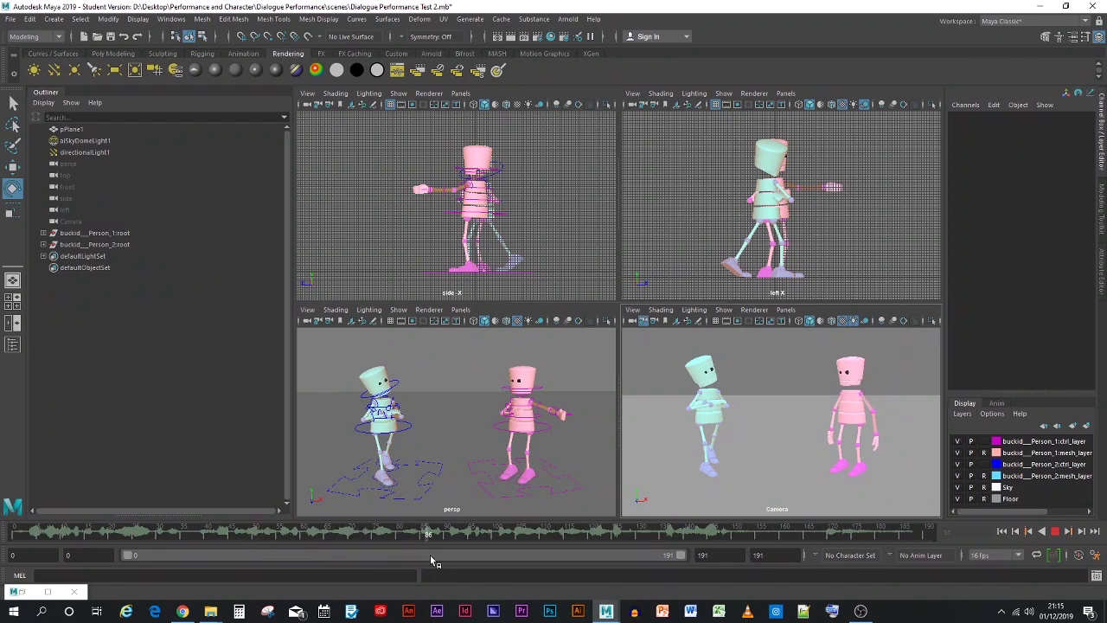
left_click_drag(493, 557, 517, 556)
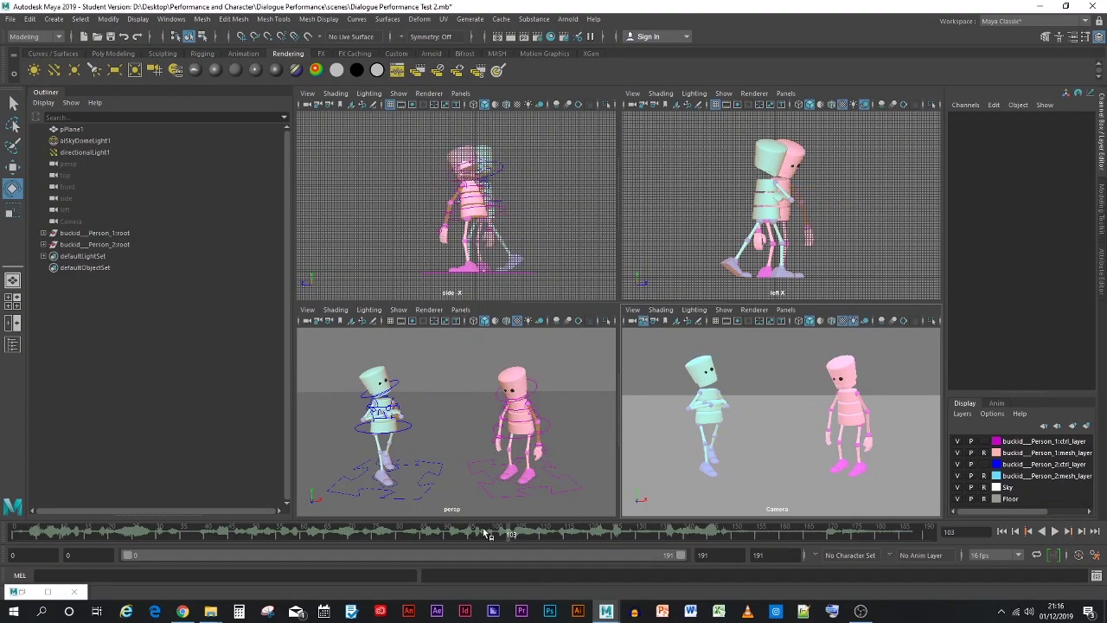
Key the pink head control at frame 93 with Left Blink and Right Blink set to 9, and scrub through the blink
left_click(531, 396)
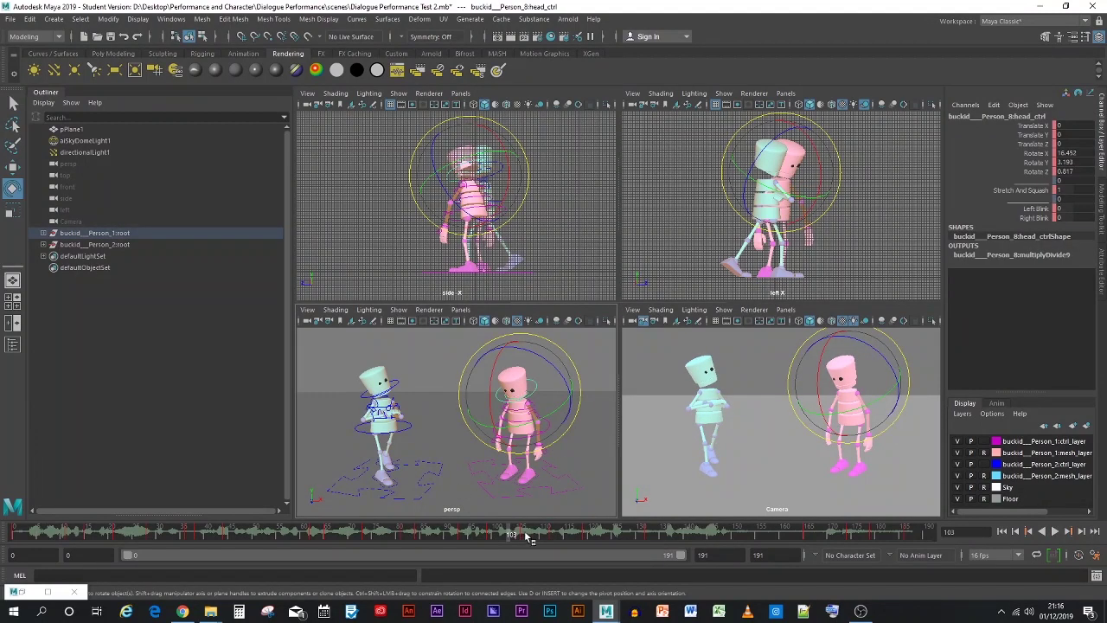
left_click_drag(511, 535, 462, 534)
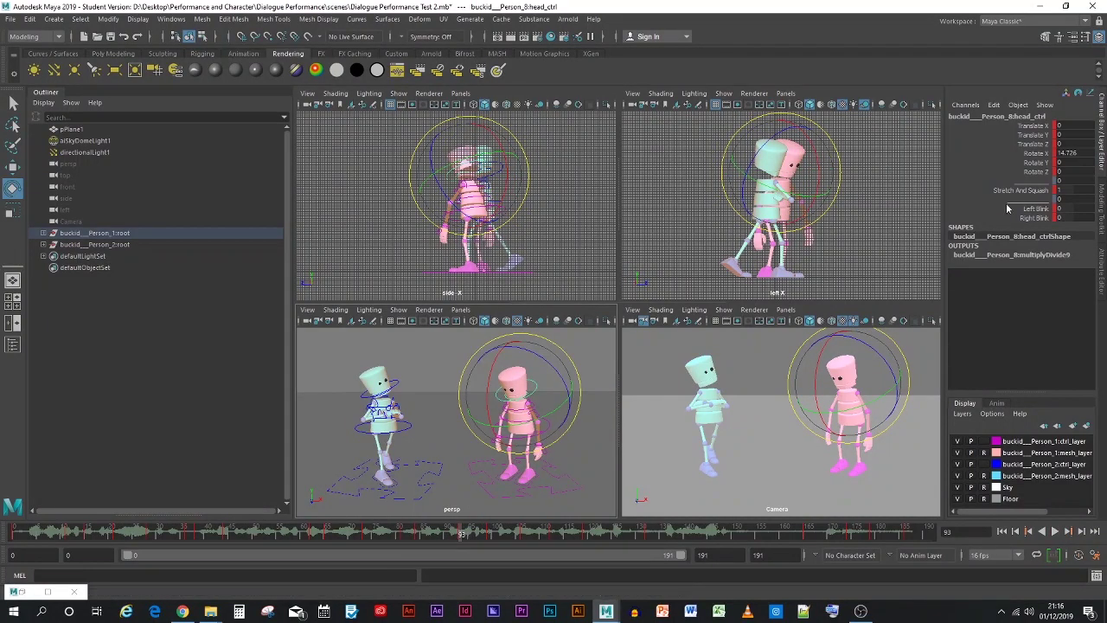
left_click(1061, 209)
type("2")
left_click(1057, 218)
type("1")
key("Return")
key("Return")
key("alt+v")
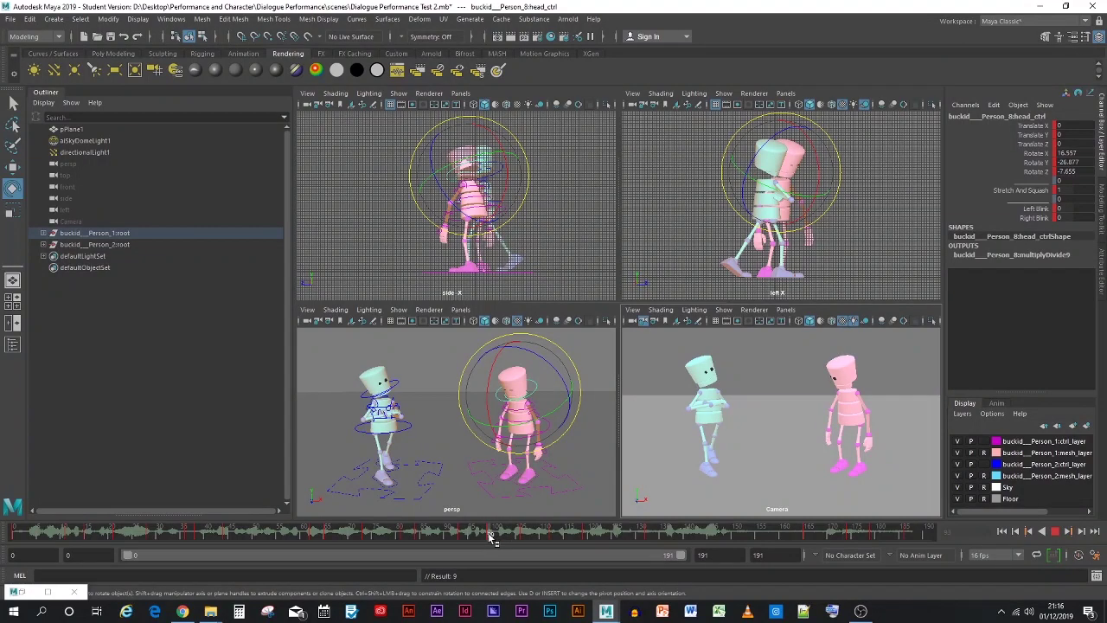
Show only the pink head's Right Blink curve in the Graph Editor and shrink its window to uncover the perspective and camera views
left_click(490, 534)
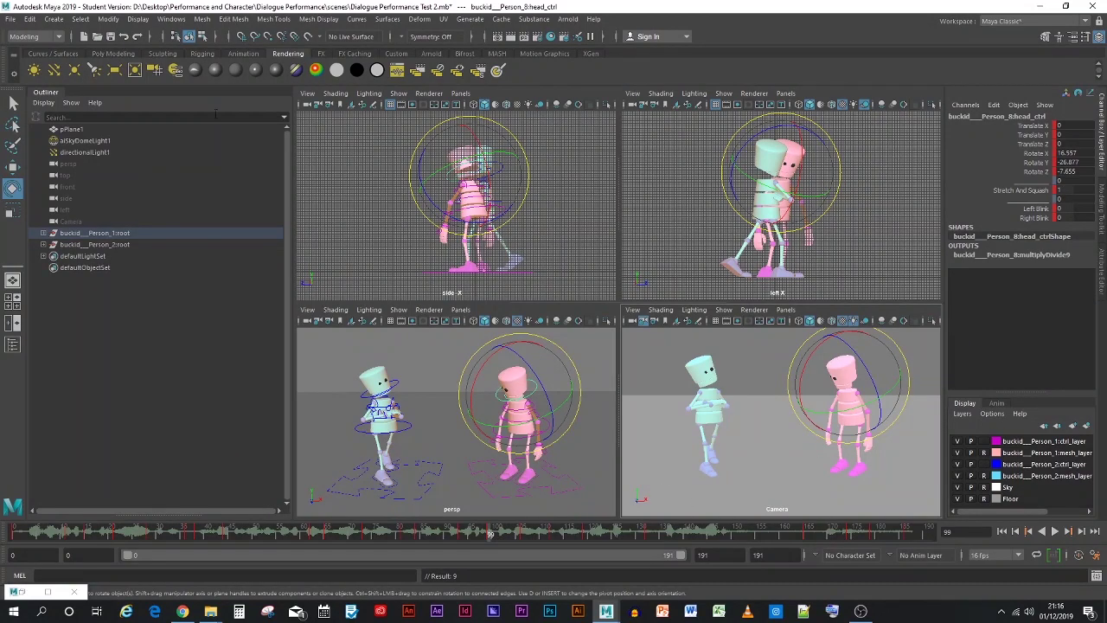
left_click(47, 592)
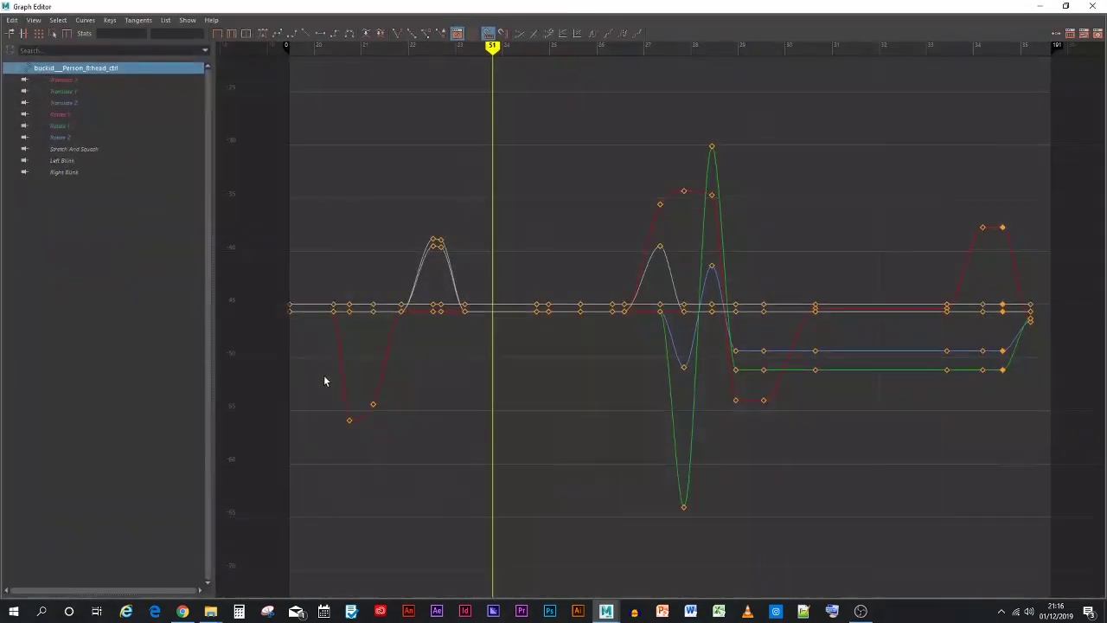
left_click(65, 172)
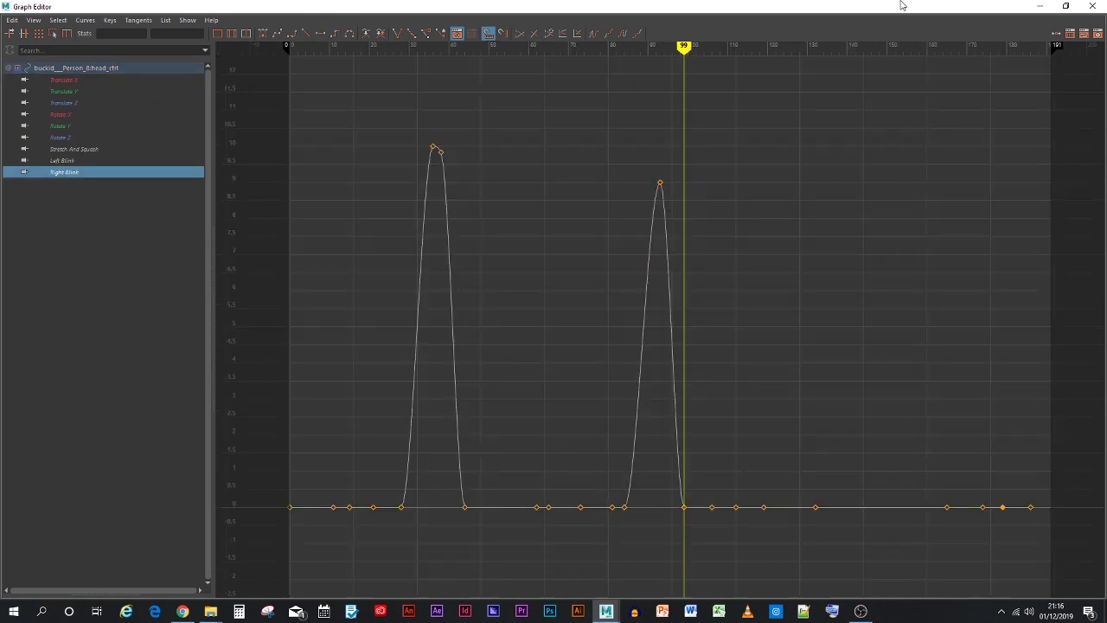
left_click_drag(900, 6, 776, 98)
left_click_drag(146, 105, 315, 119)
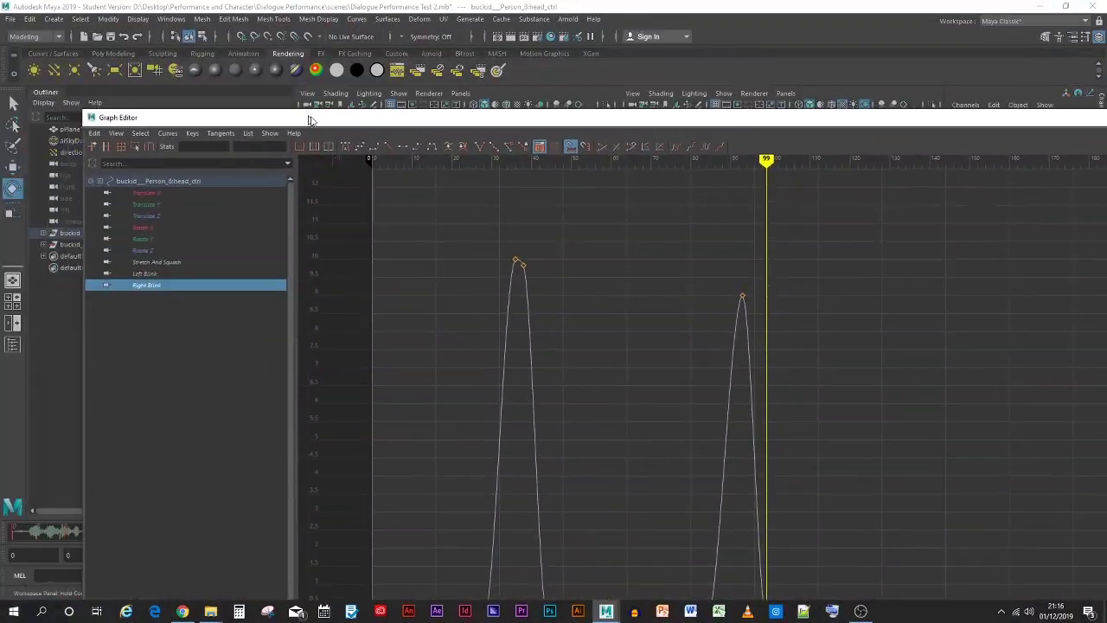
left_click_drag(99, 111, 88, 54)
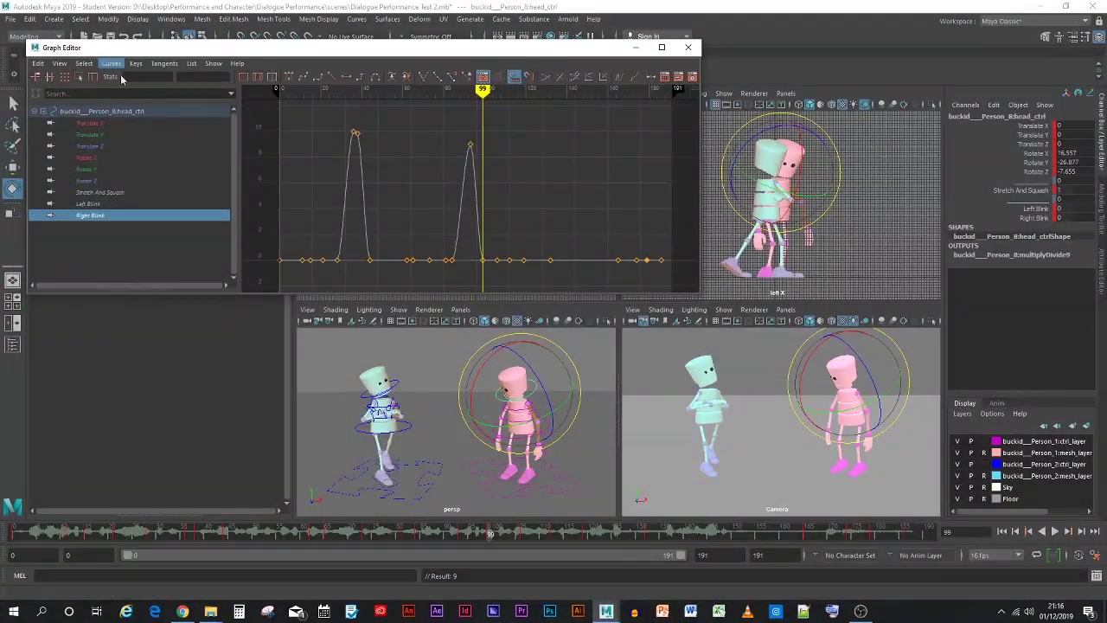
Delete the Right Blink keys at frames 106 and 99, checking the blink between the two deletions
left_click_drag(493, 536, 525, 543)
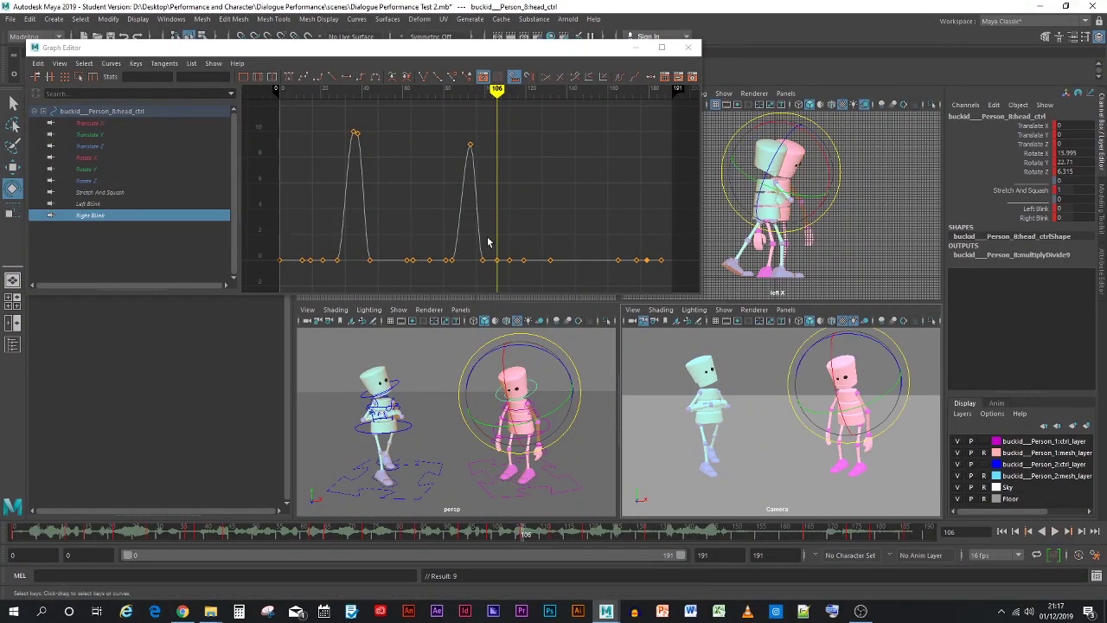
left_click_drag(482, 260, 496, 259)
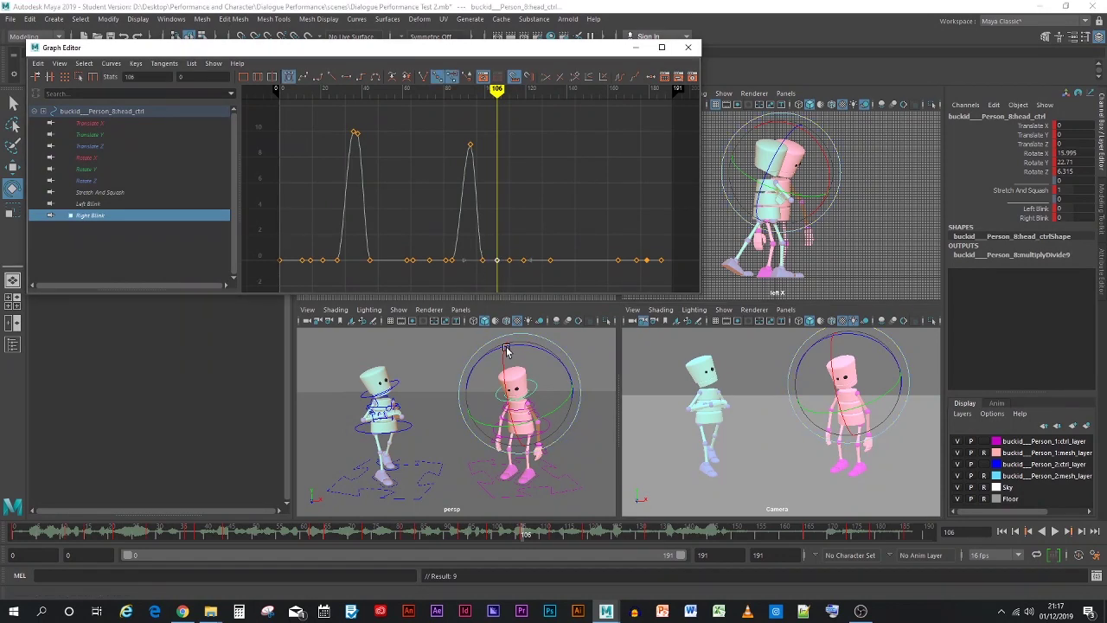
key("ctrl+z")
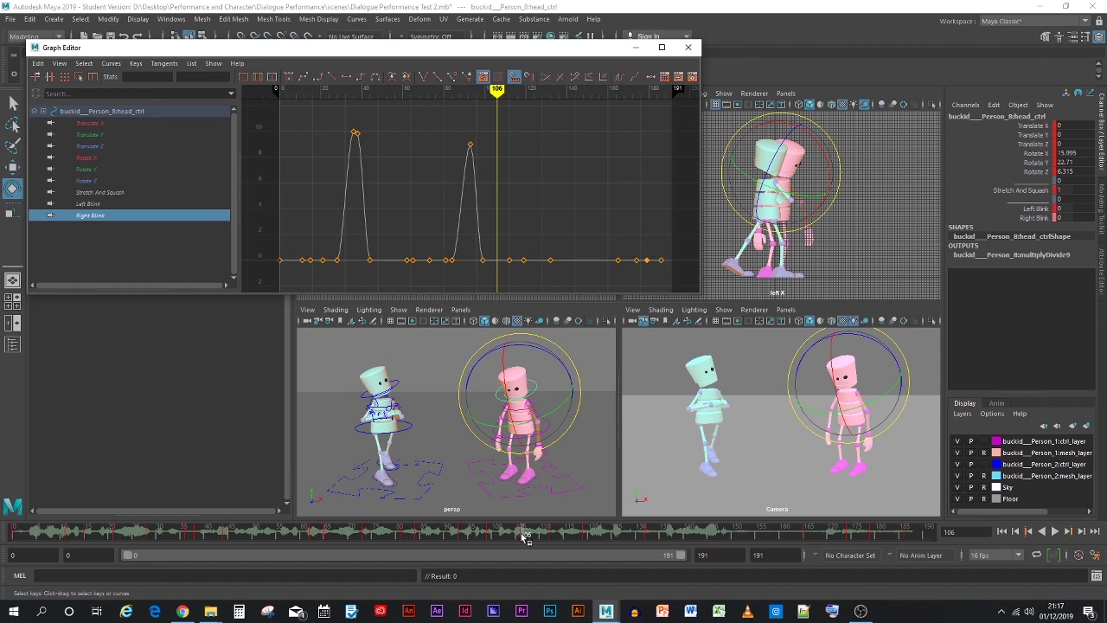
left_click_drag(525, 536, 468, 528)
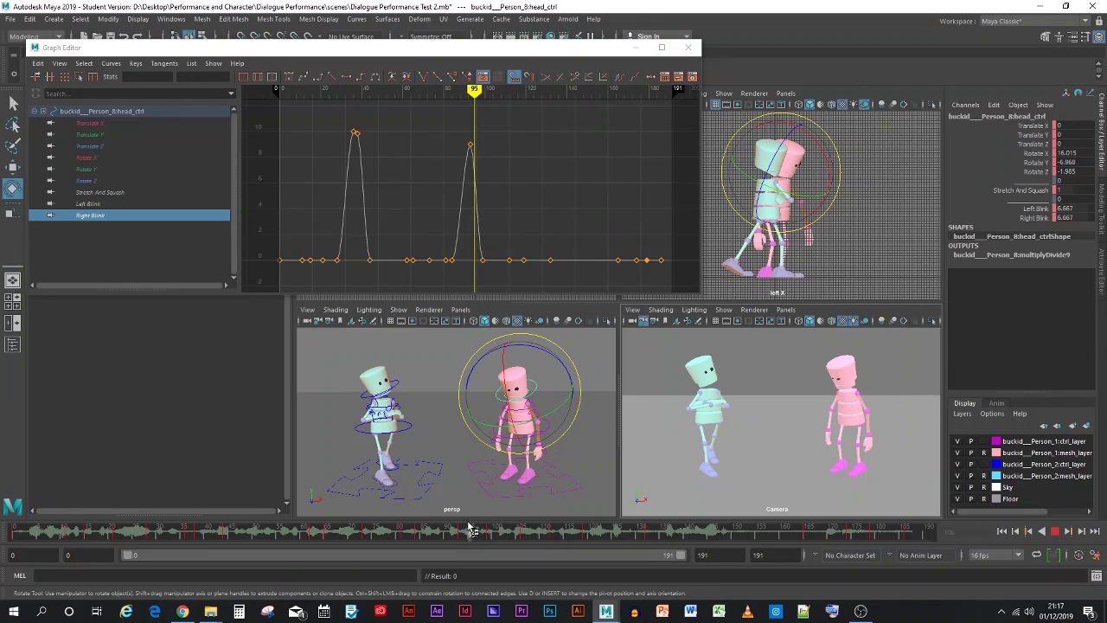
left_click(481, 259)
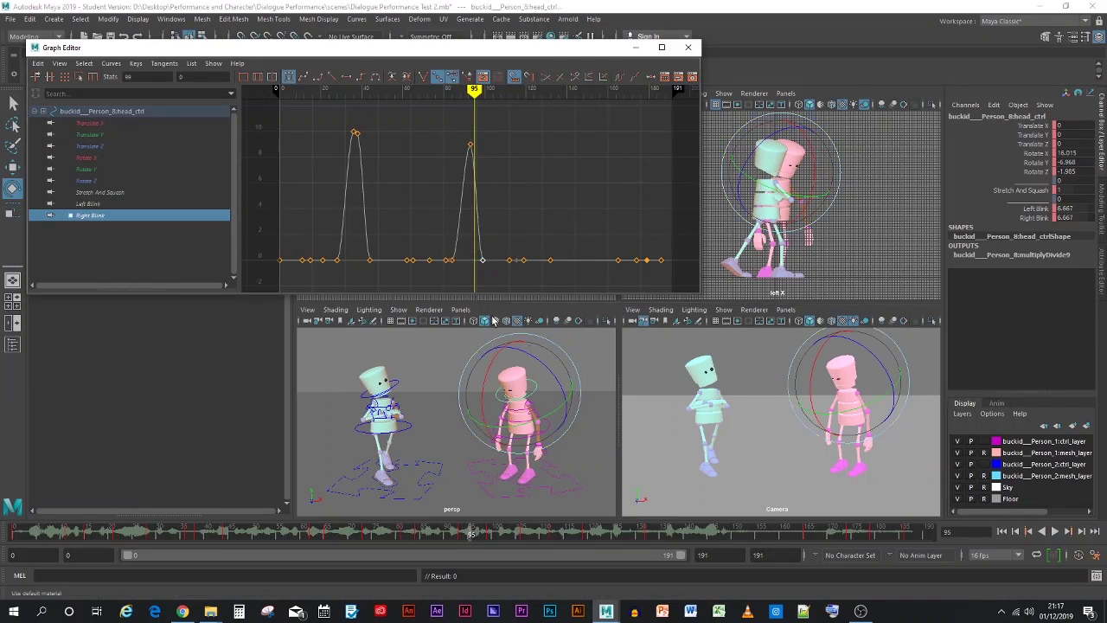
key("Delete")
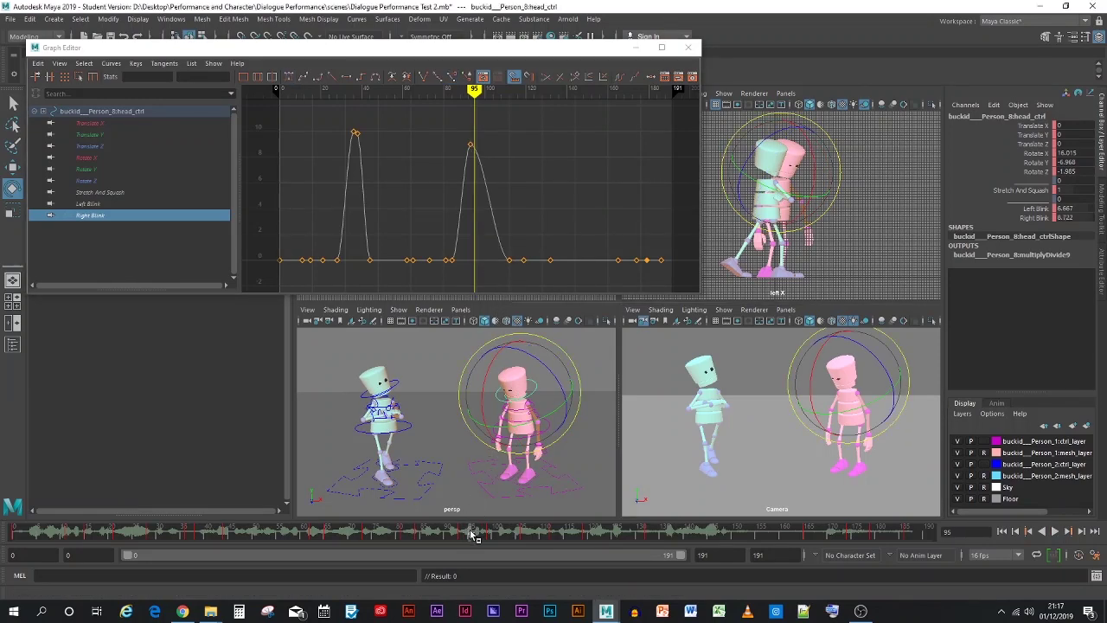
Key the pink head control at frame 106 with Left Blink and Right Blink set to 9
left_click(482, 532)
left_click_drag(481, 533, 524, 532)
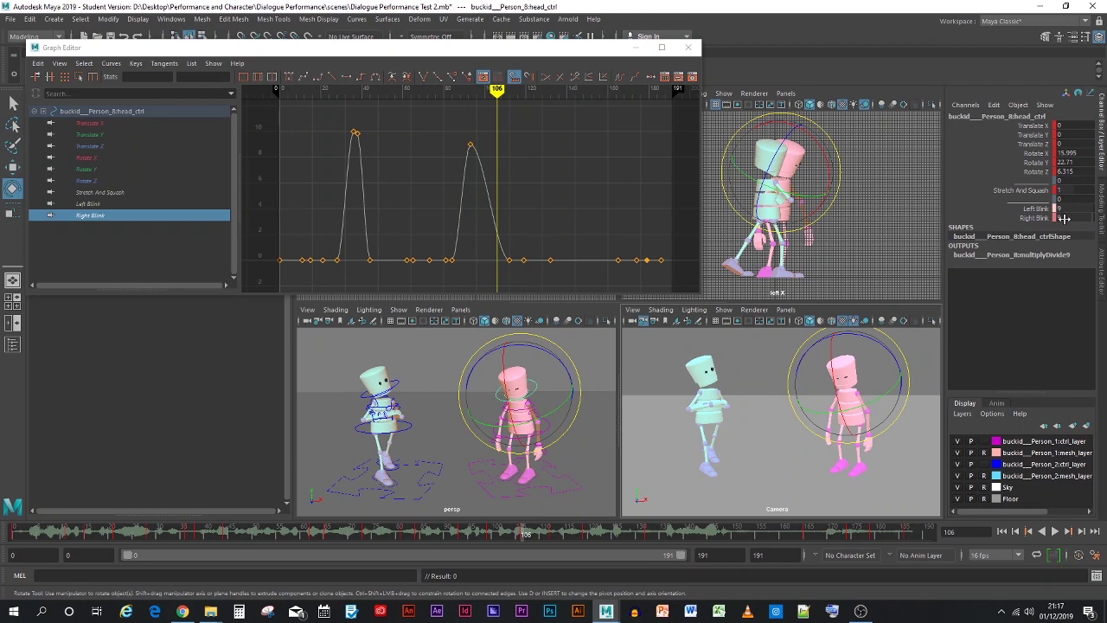
key("s")
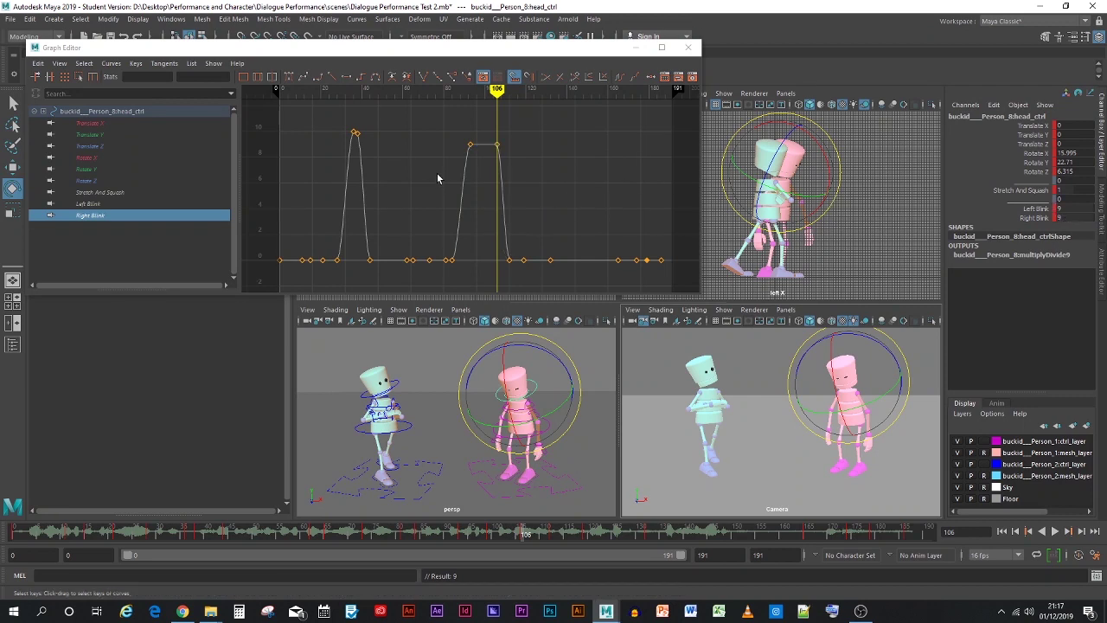
Delete the Left Blink key at frame 99, scrub forward to frame 121 and minimize the Graph Editor
left_click(87, 205, "shift")
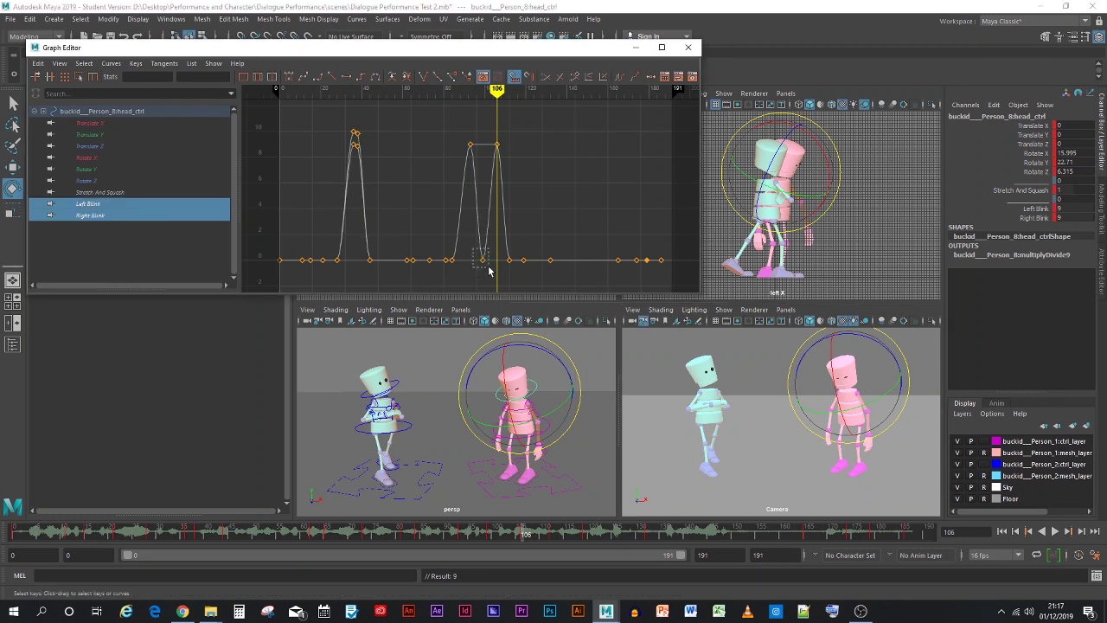
left_click_drag(474, 250, 489, 271)
key("Delete")
left_click_drag(497, 90, 527, 92)
left_click(635, 47)
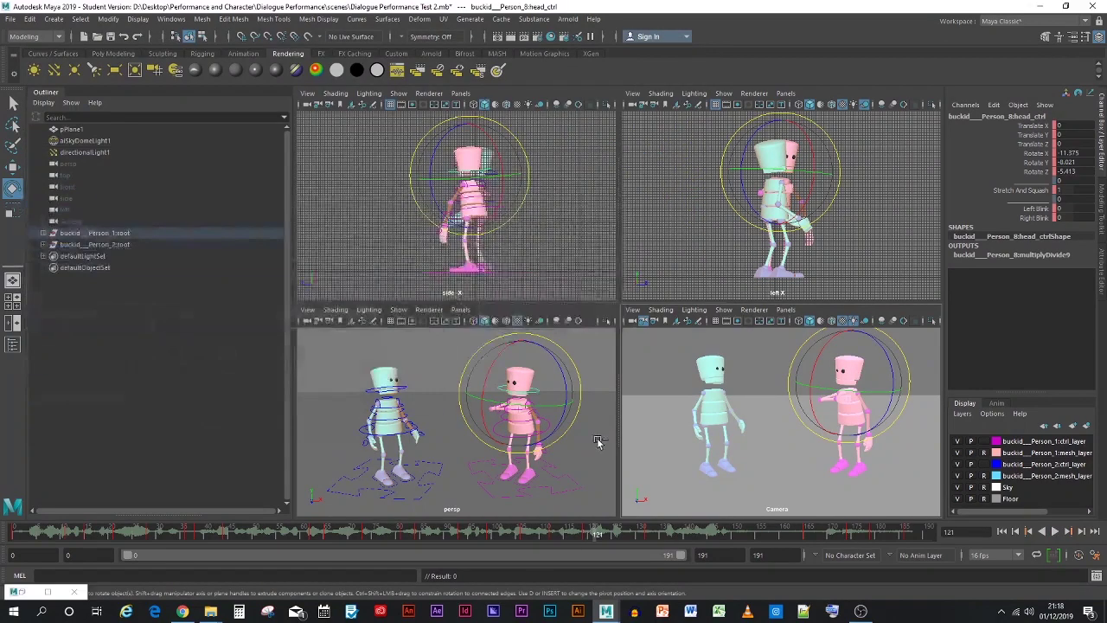
Clear the selection and scrub through the pink character's longer blink and arm gesture in the camera view
left_click(674, 463)
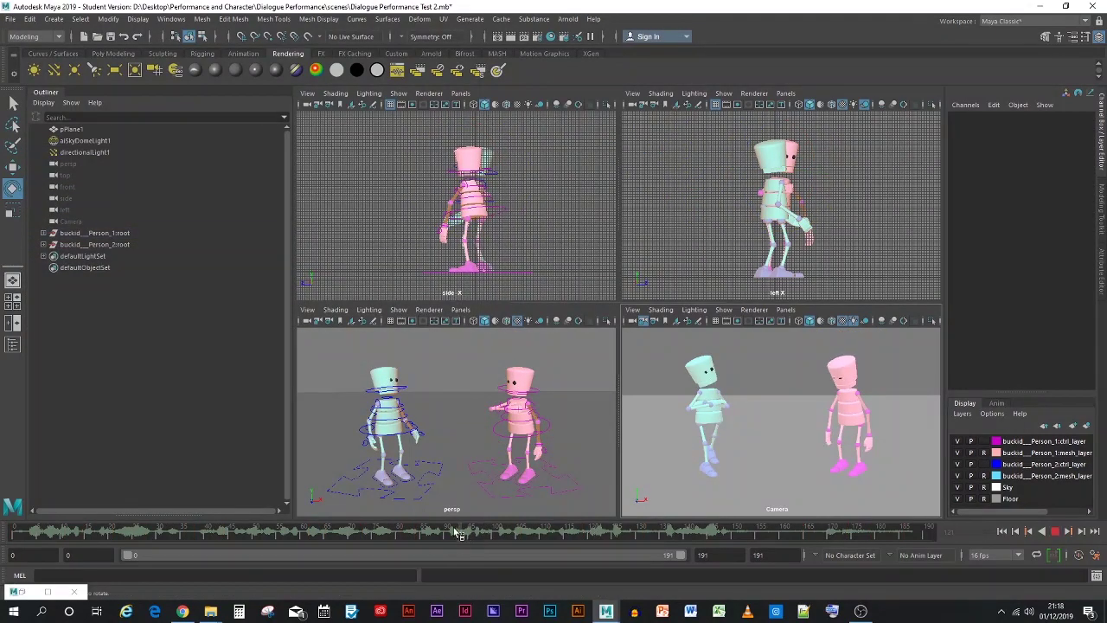
key("alt+v")
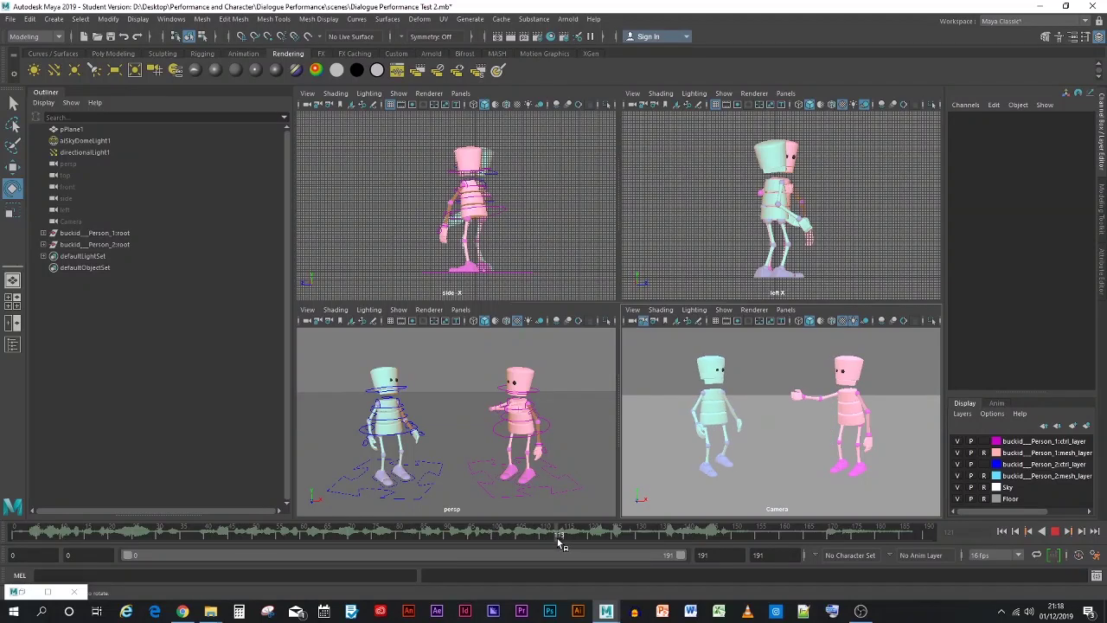
left_click_drag(591, 537, 550, 531)
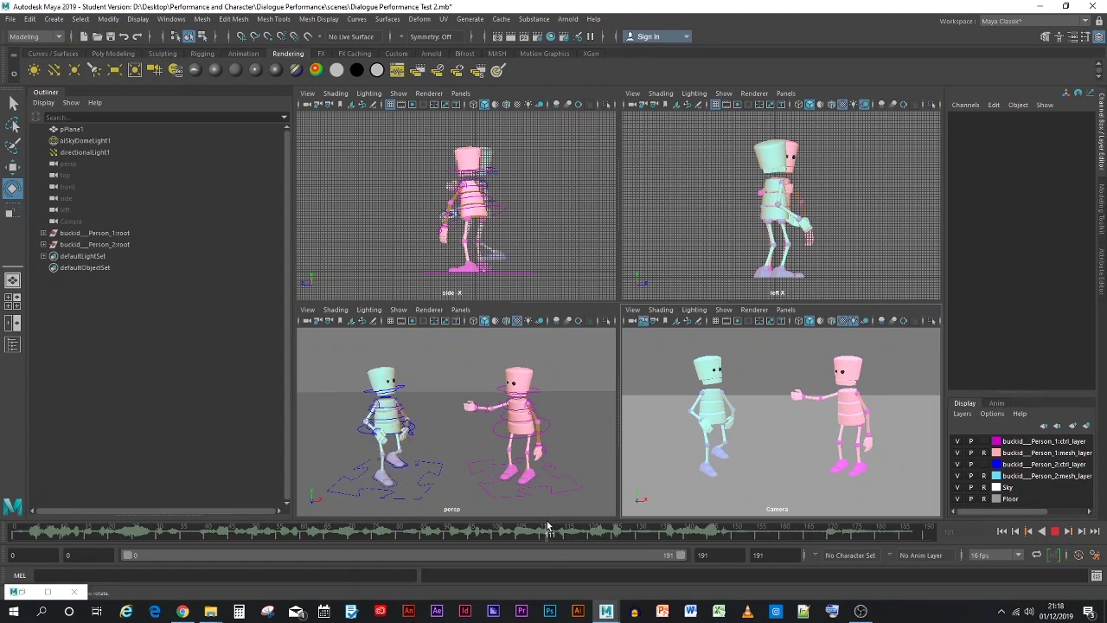
Select the pink head control, go to its key at frame 112 and set Left Blink and Right Blink to 3
left_click(534, 396)
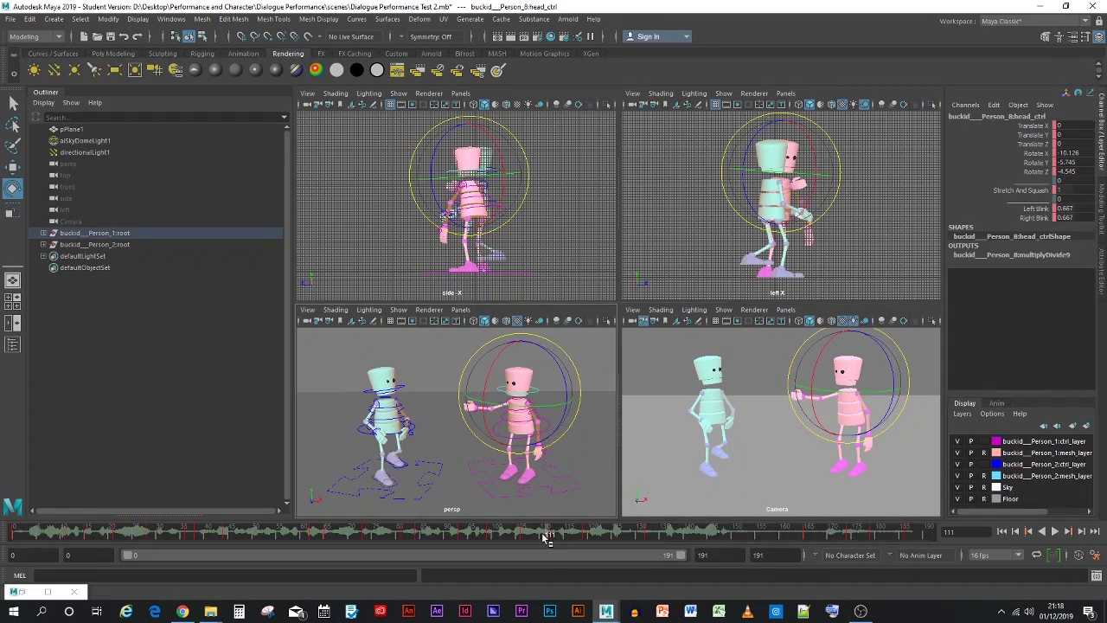
key("alt+v")
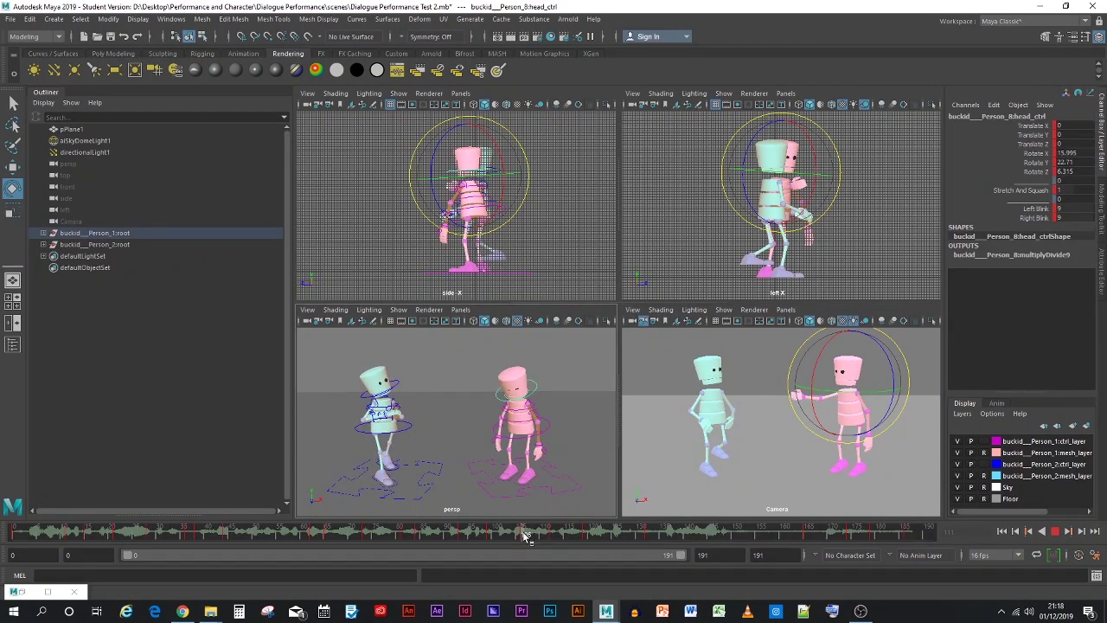
key("alt+v")
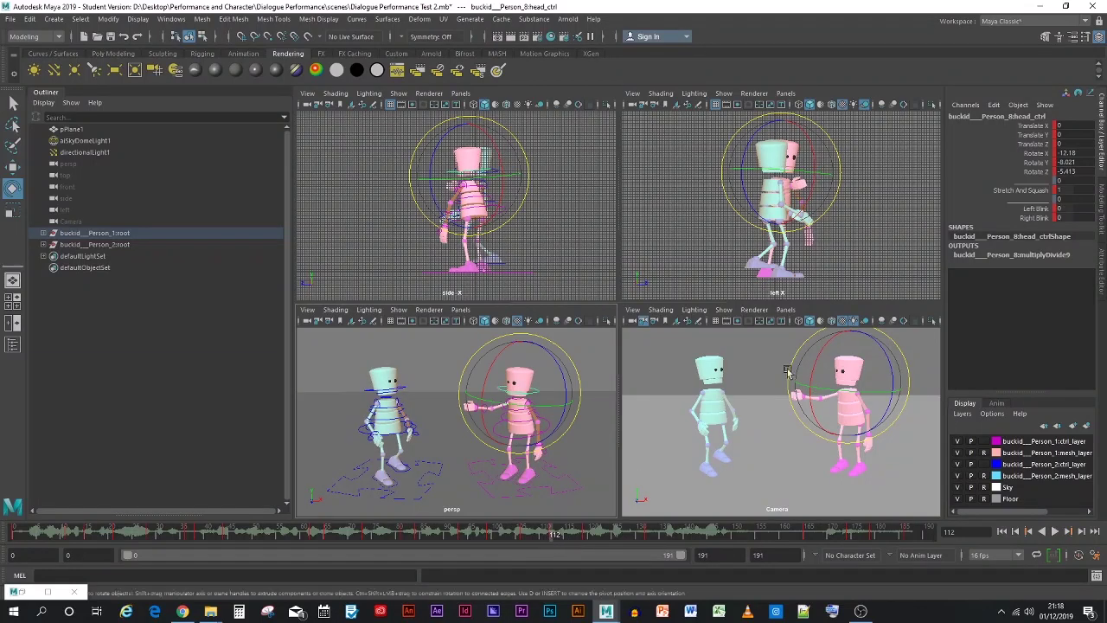
left_click(1065, 208)
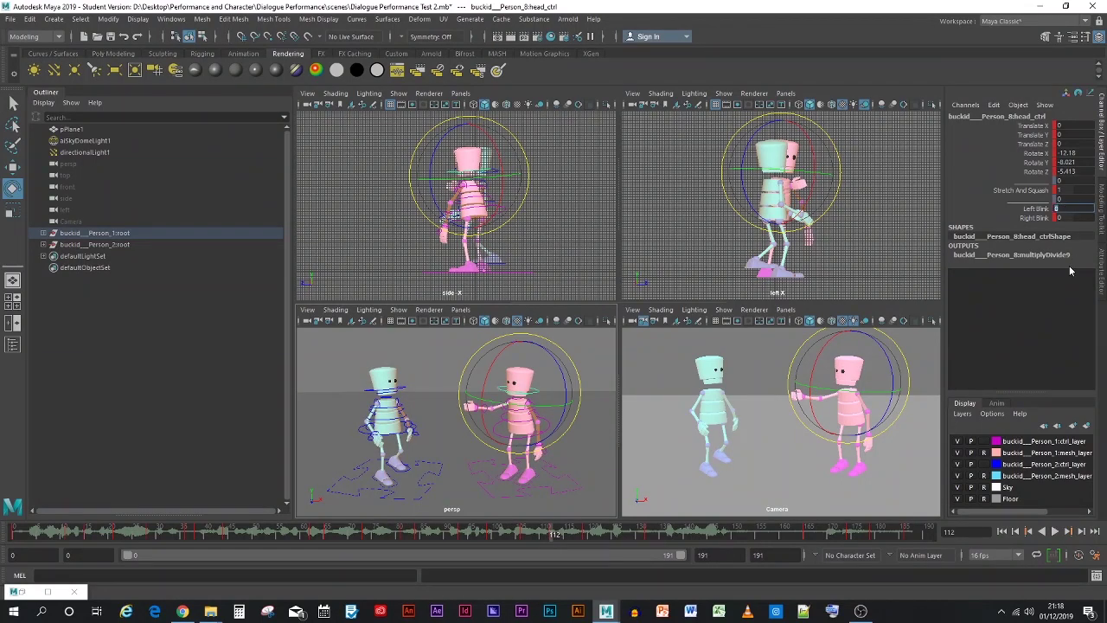
left_click(1066, 217)
key("Return")
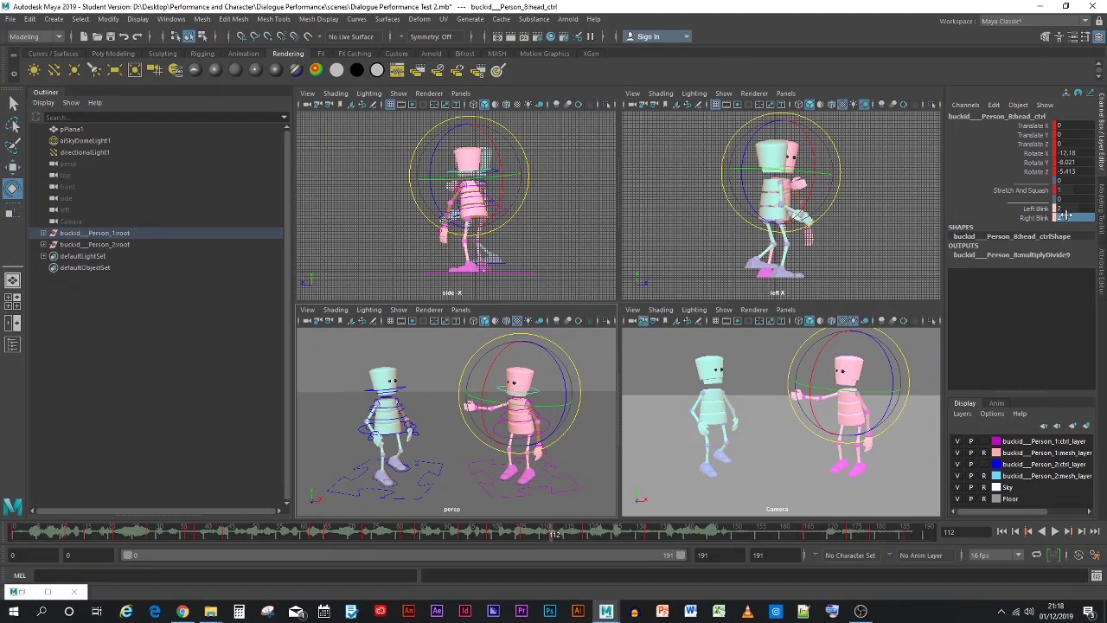
left_click(1065, 208)
key("Return")
Set Left Blink and Right Blink to 4 on the pink head control at frame 112, key it and check the blink
key("alt+v")
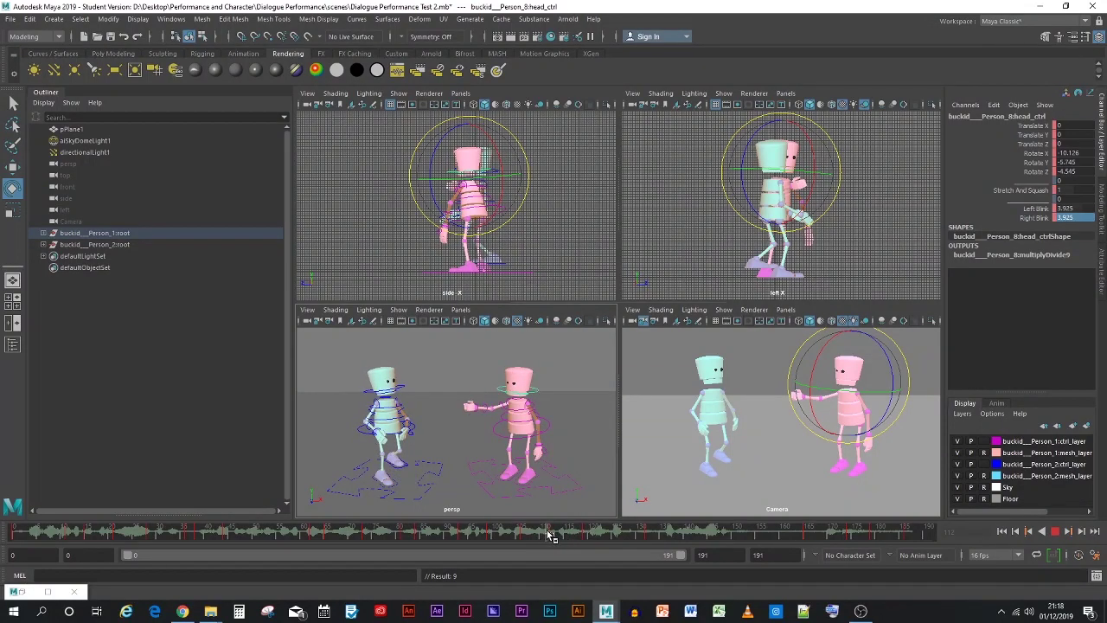
key("Escape")
double_click(1069, 211)
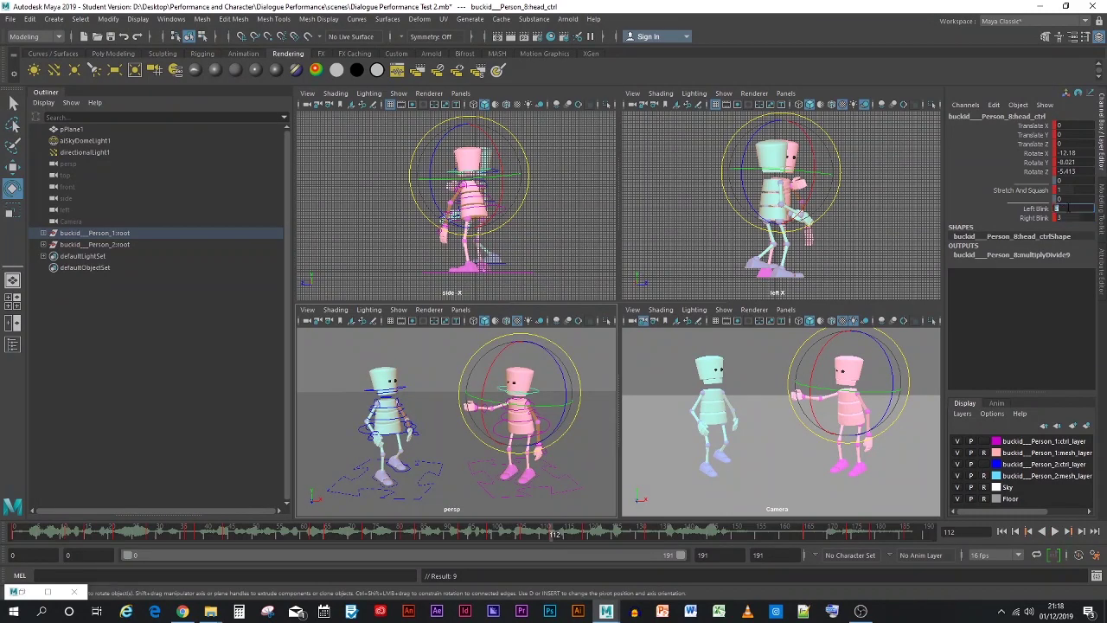
type("4")
key("Return")
double_click(1068, 217)
type("4")
key("Return")
key("s")
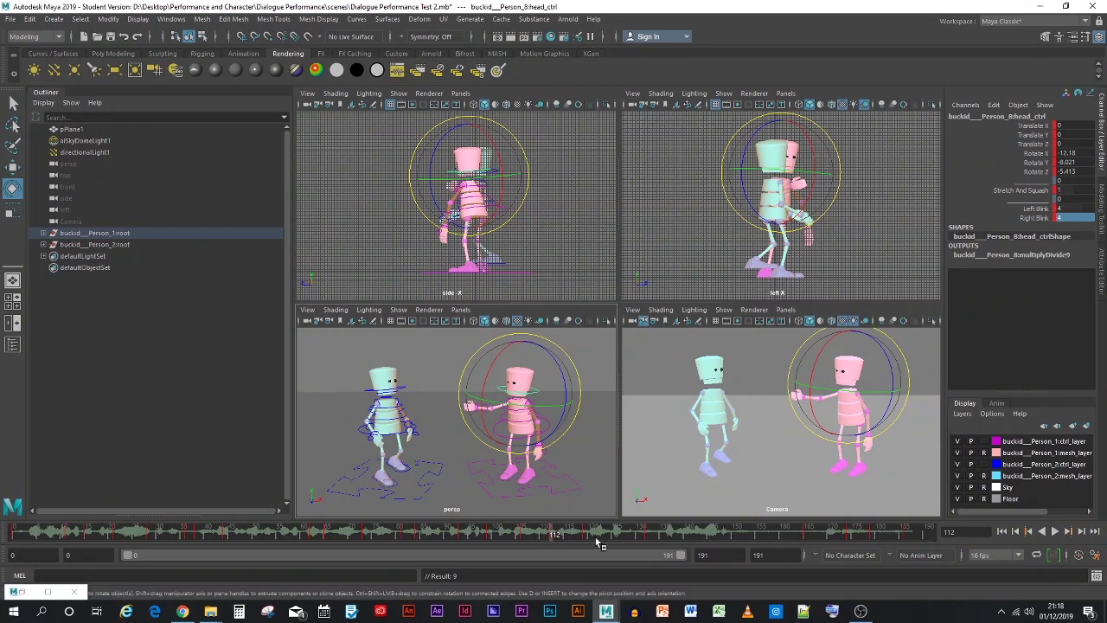
key("alt+v")
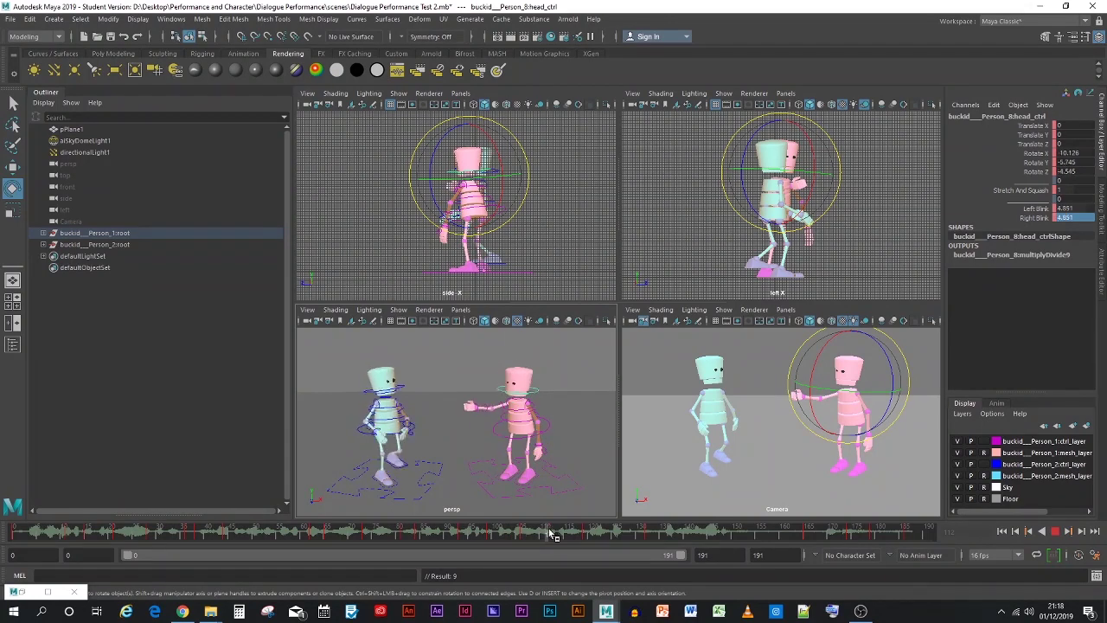
Reselect the teal head control, go to frame 124 and set its Left Blink and Right Blink to 9
left_click(654, 464)
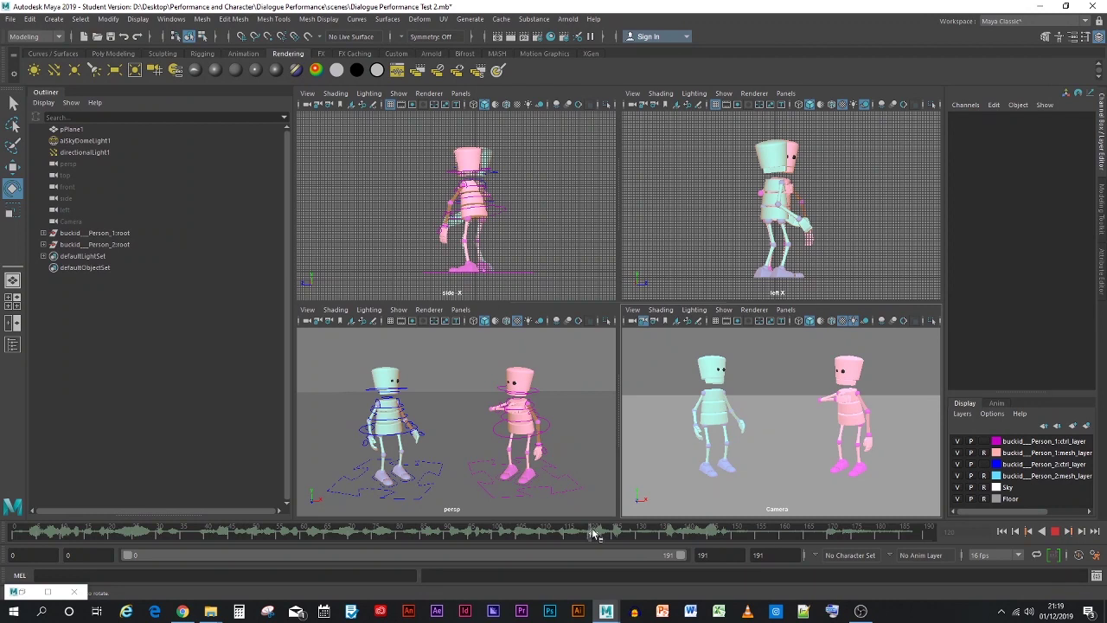
left_click_drag(593, 533, 647, 543)
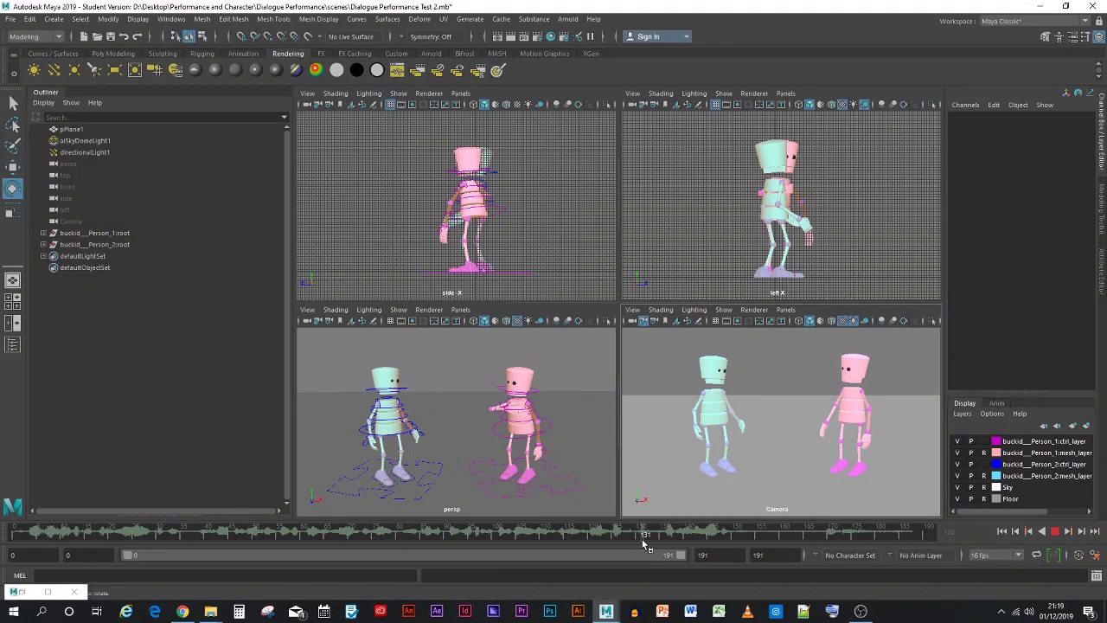
key("ctrl+z")
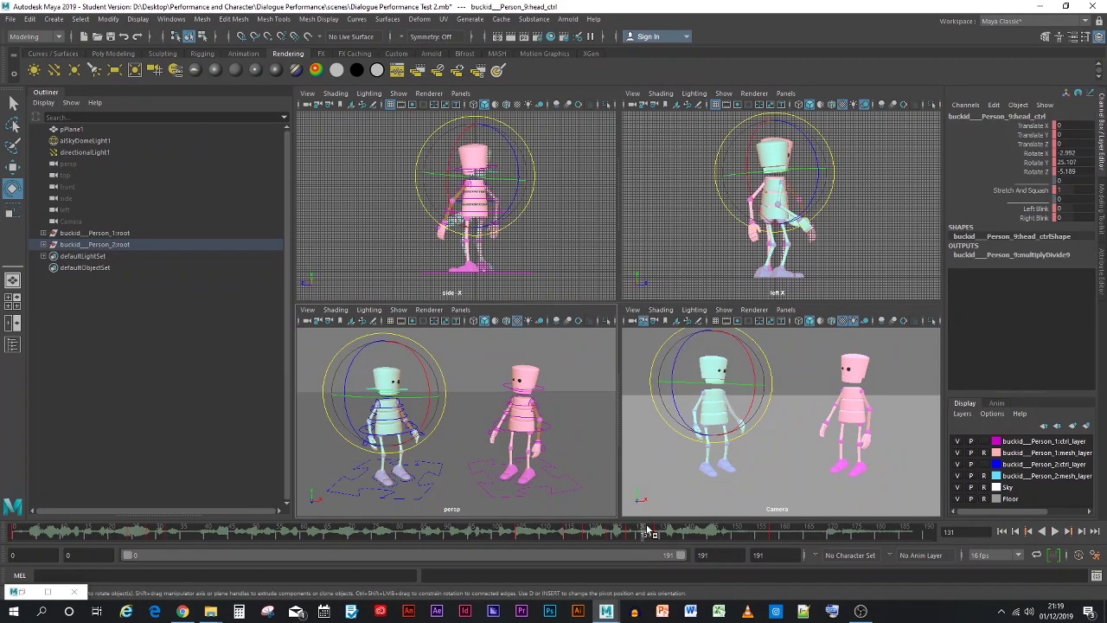
key("alt+v")
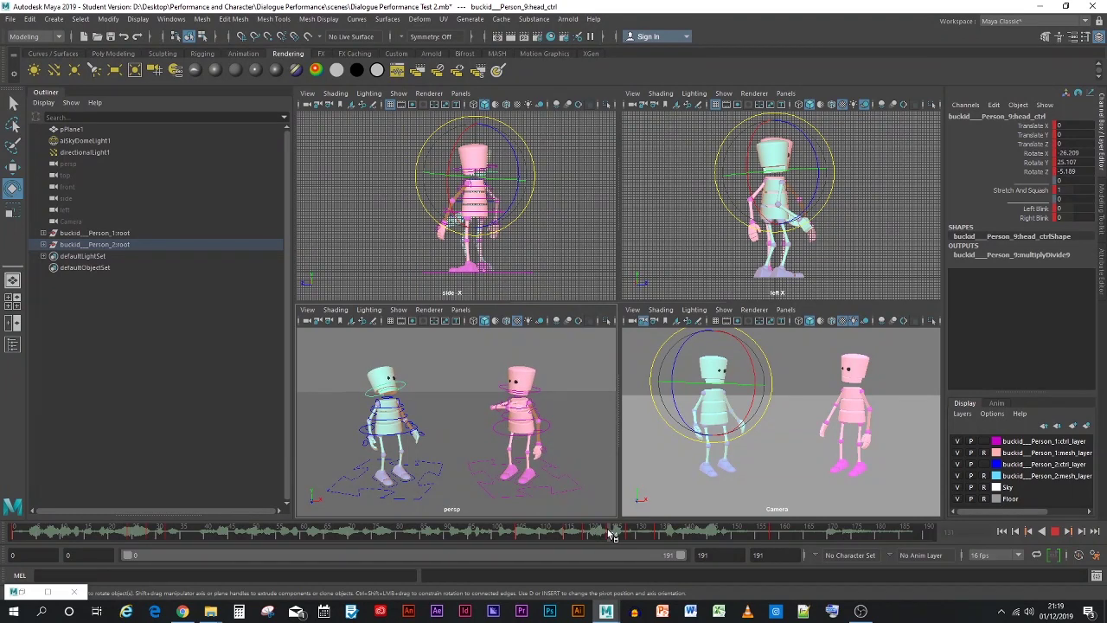
left_click(610, 533)
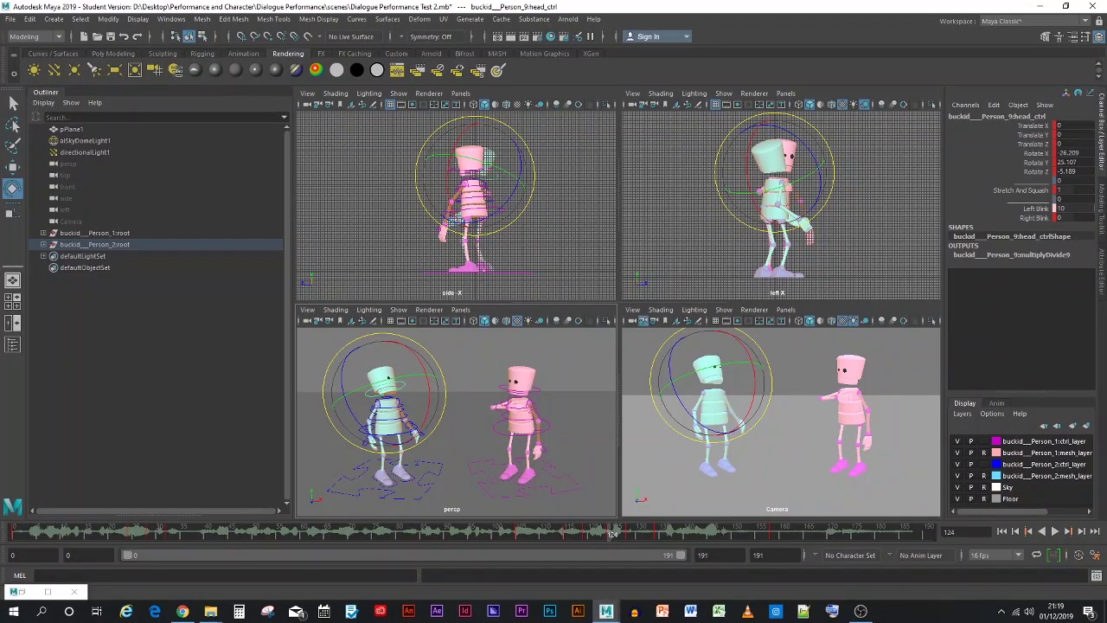
middle_click_drag(1057, 213, 1088, 212)
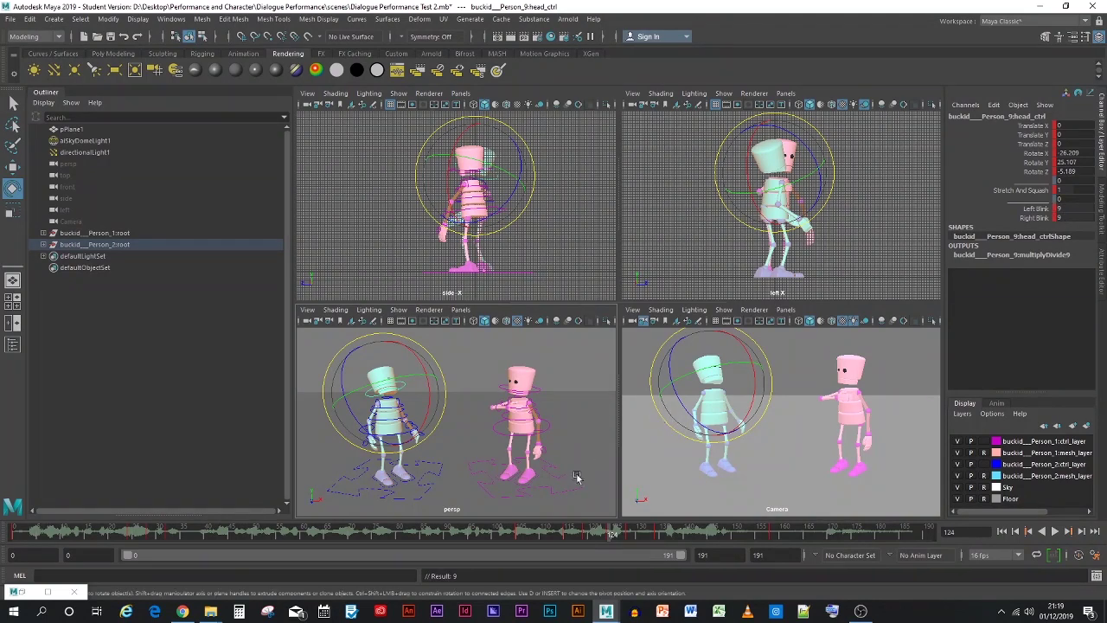
key("alt+v")
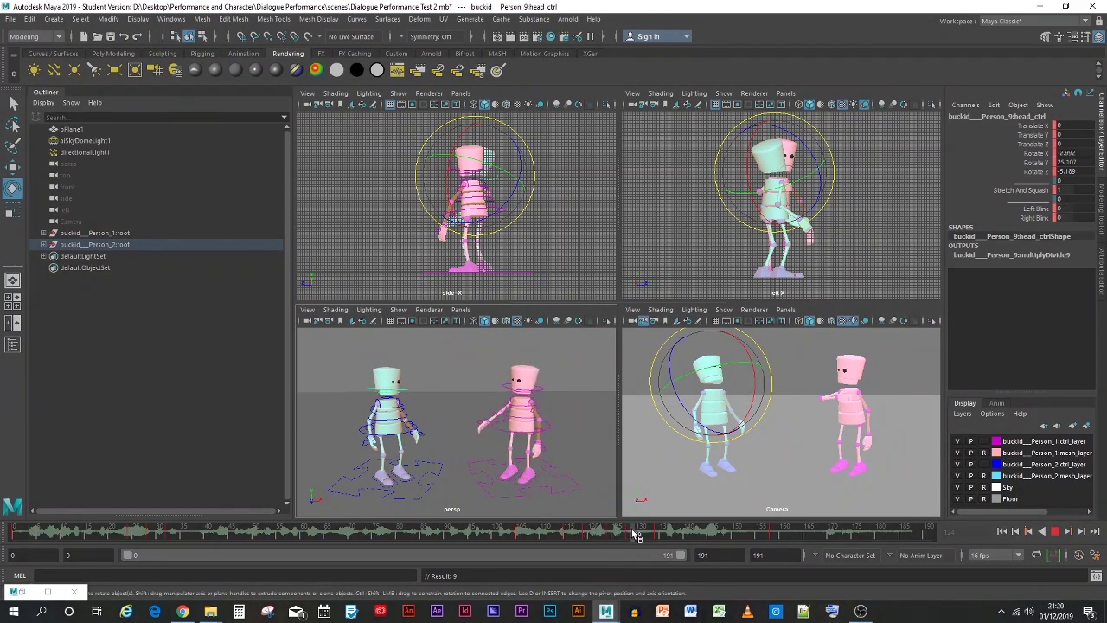
Clear the selection, scrub through the blinks and gestures up to frame 163, and return to frame 24
left_click(662, 455)
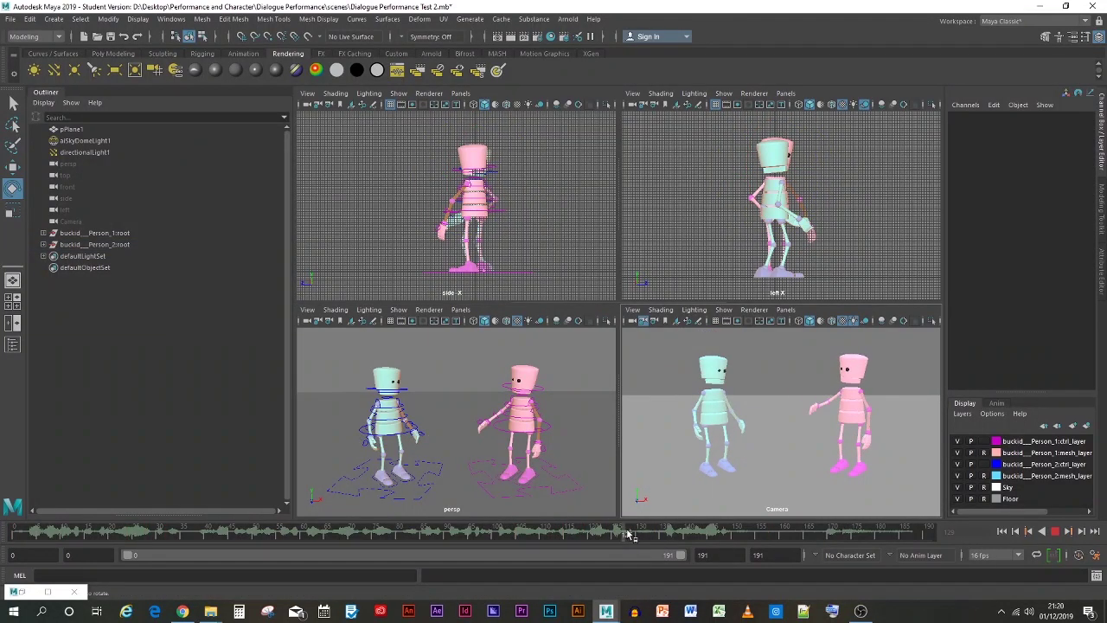
mouse_move(644, 534)
left_mouse_down()
mouse_move(553, 524)
mouse_move(746, 536)
mouse_move(509, 527)
left_mouse_up()
left_click_drag(541, 525, 786, 584)
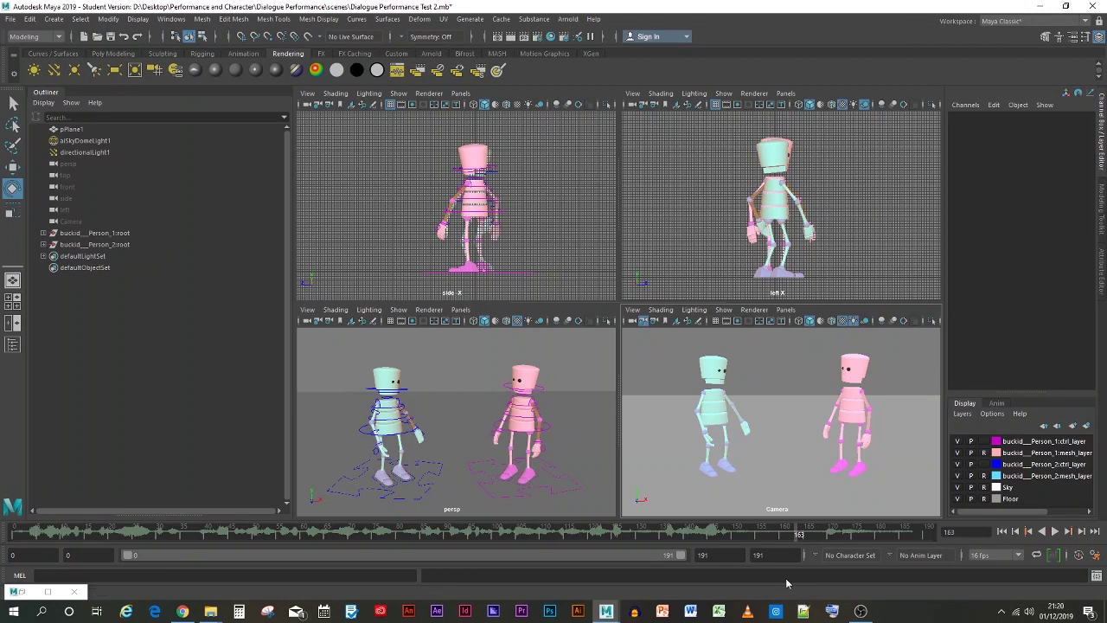
key("alt+v")
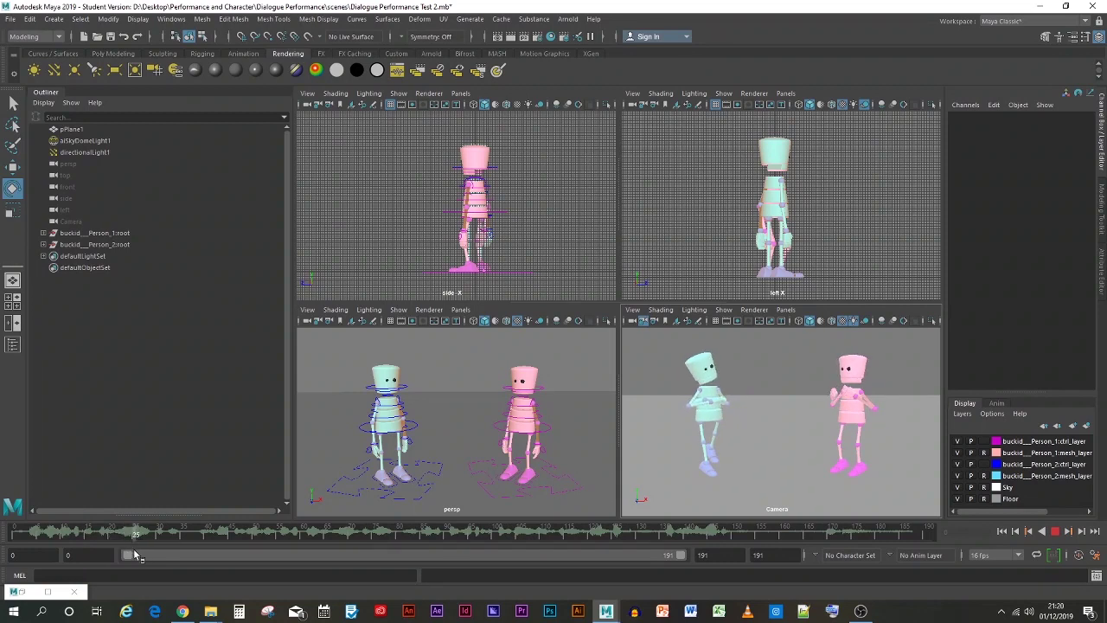
key("Escape")
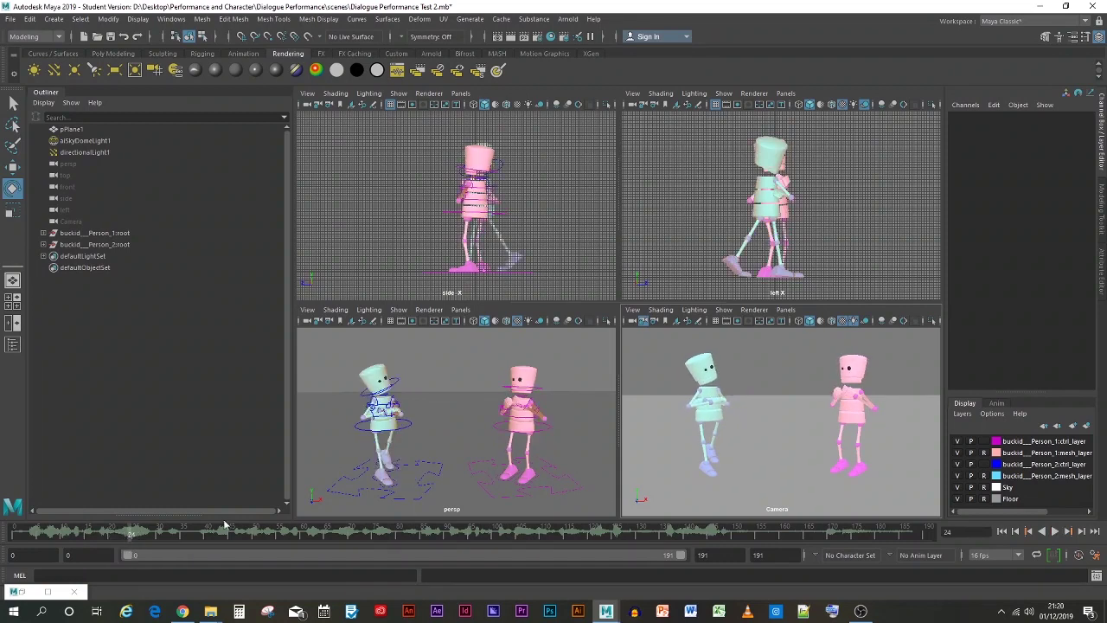
Examine the teal character's face up close at frame 24 and select its jaw and head controls to see their keys
scroll(359, 396, "up", 2)
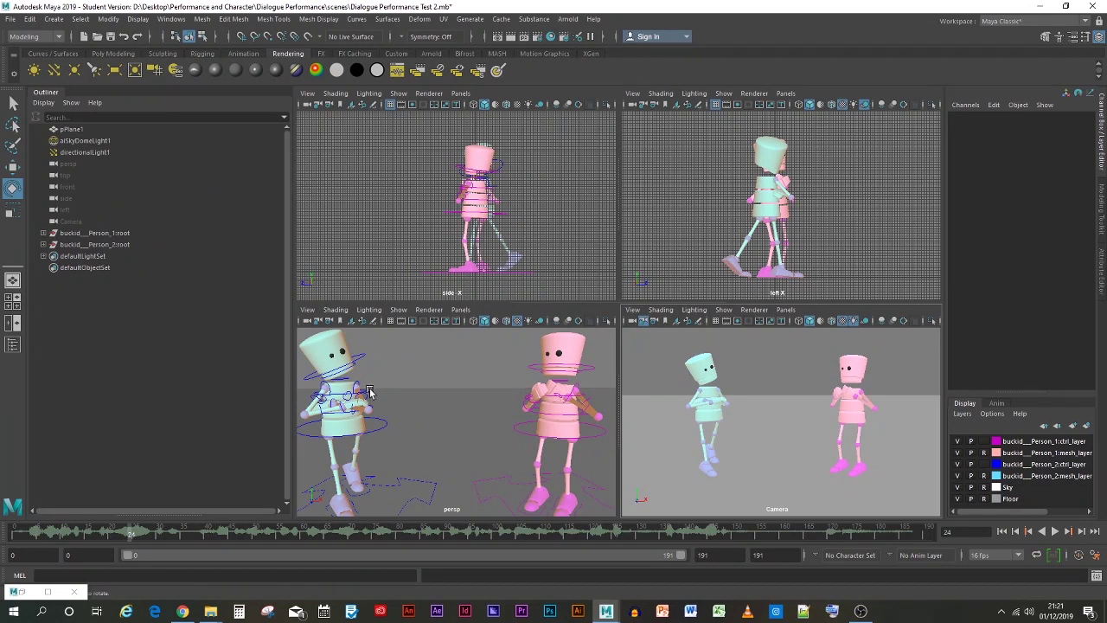
scroll(371, 391, "up", 2)
scroll(412, 390, "up", 2)
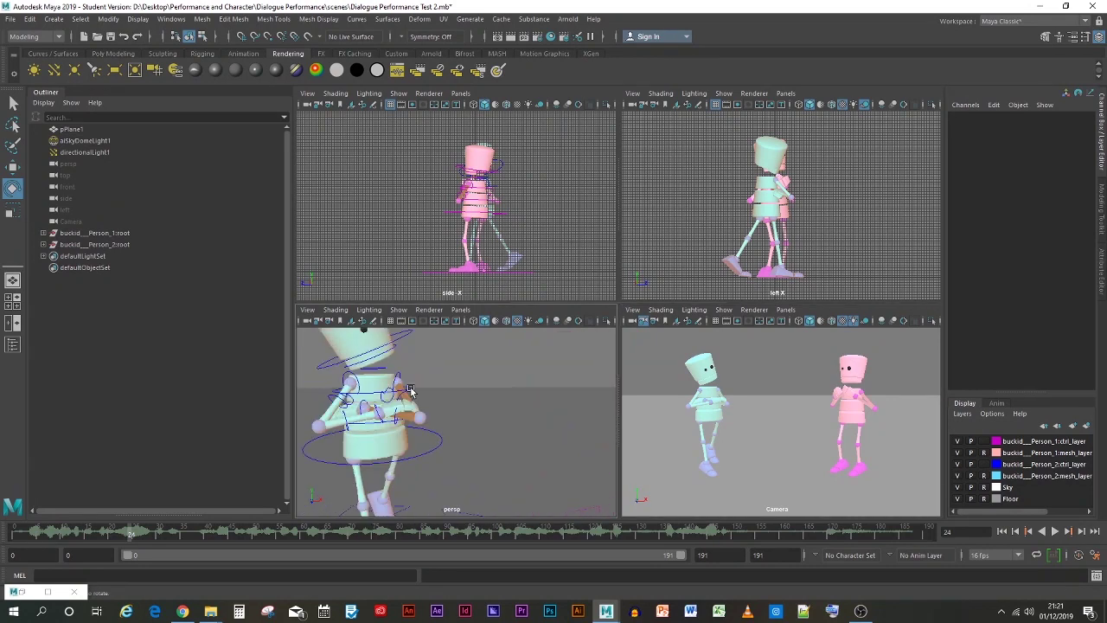
left_click(362, 358)
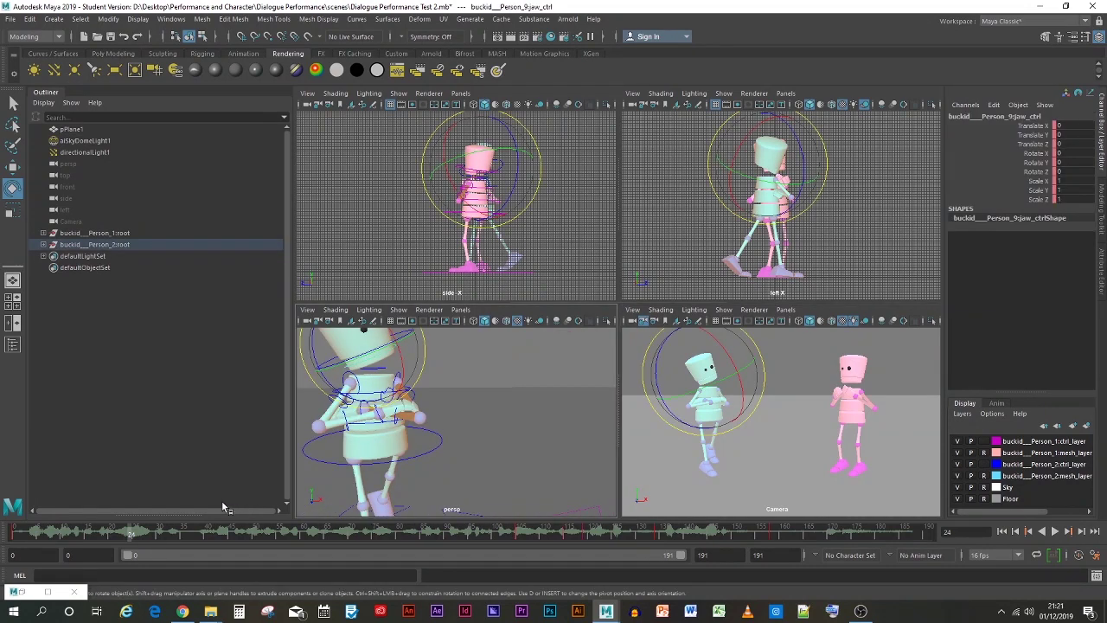
left_click(403, 335)
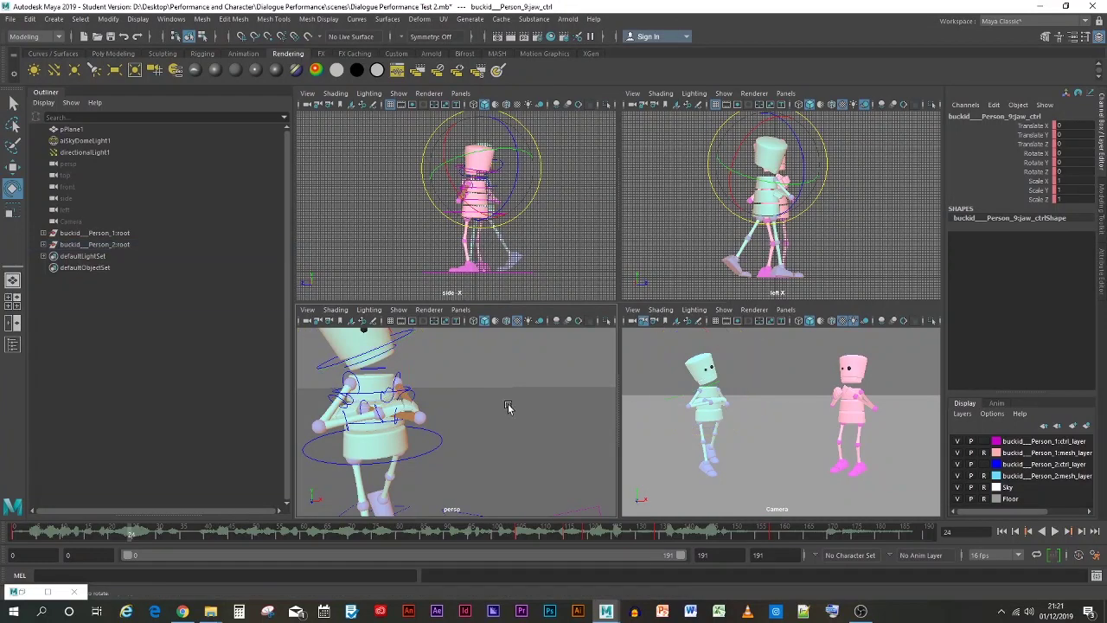
left_click(404, 337)
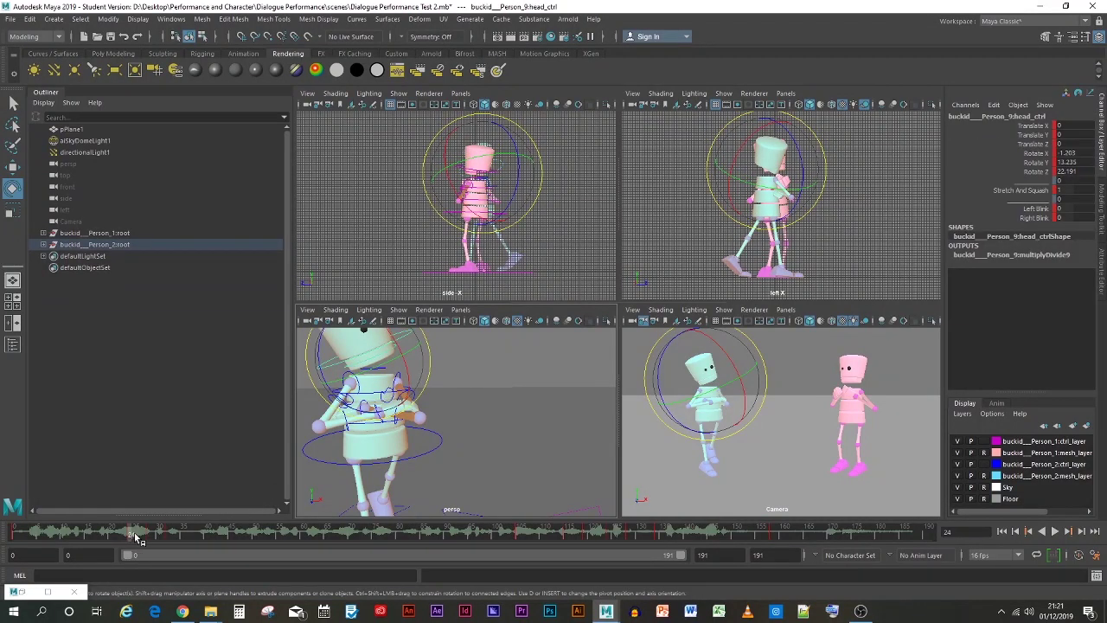
At frame 32, open the teal character's mouth by moving the jaw control about -0.08 in Y and rotating it about -14.7 in X
key("alt+v")
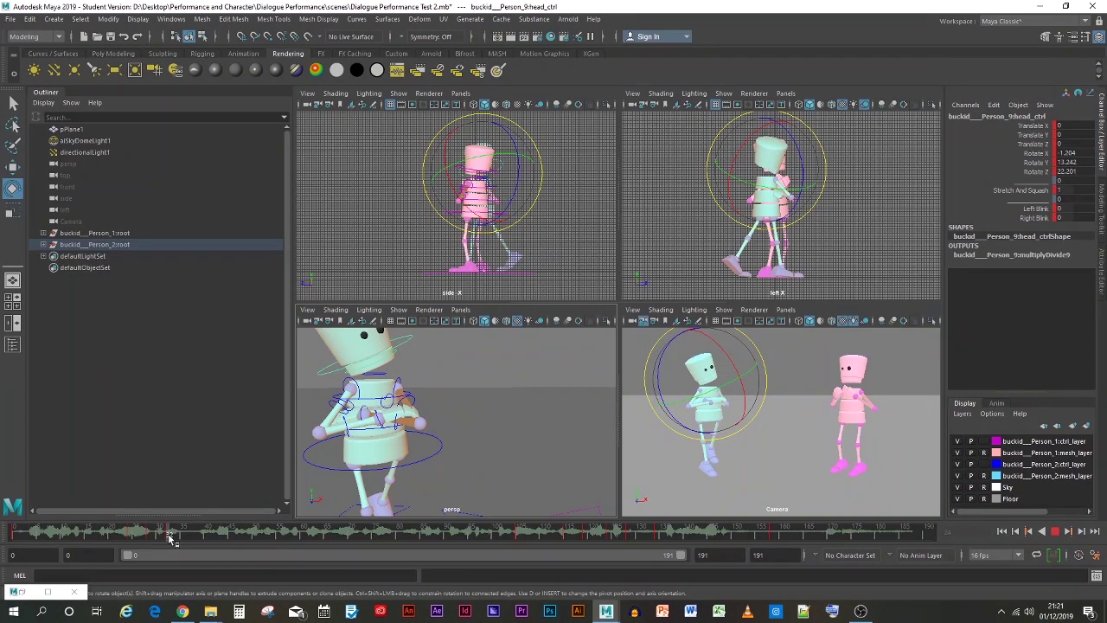
left_click(171, 538)
left_click(523, 405)
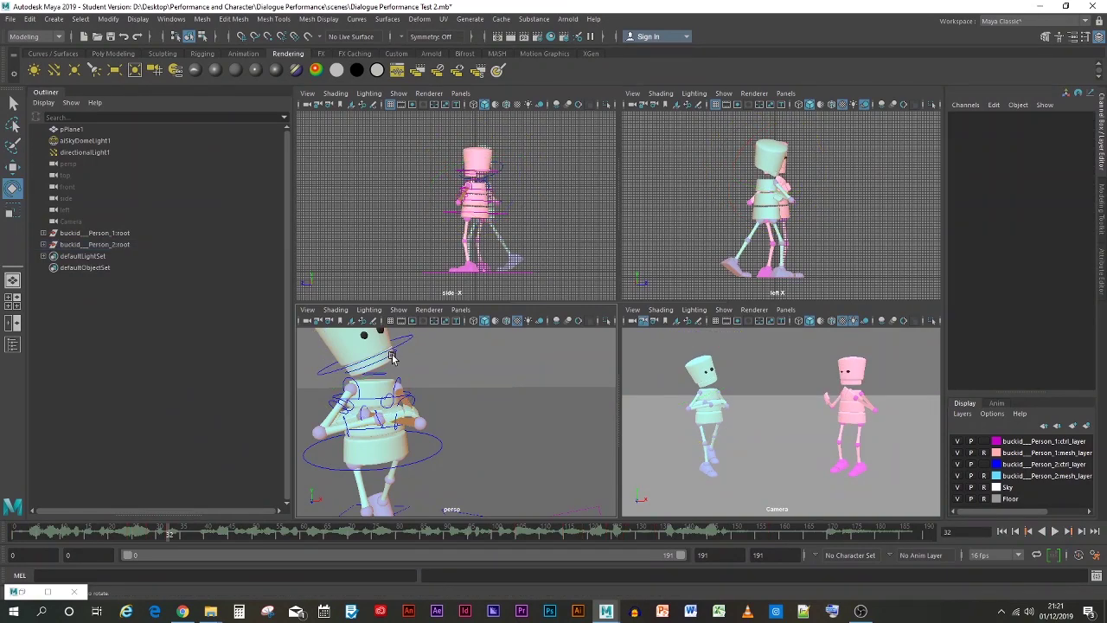
left_click(391, 356)
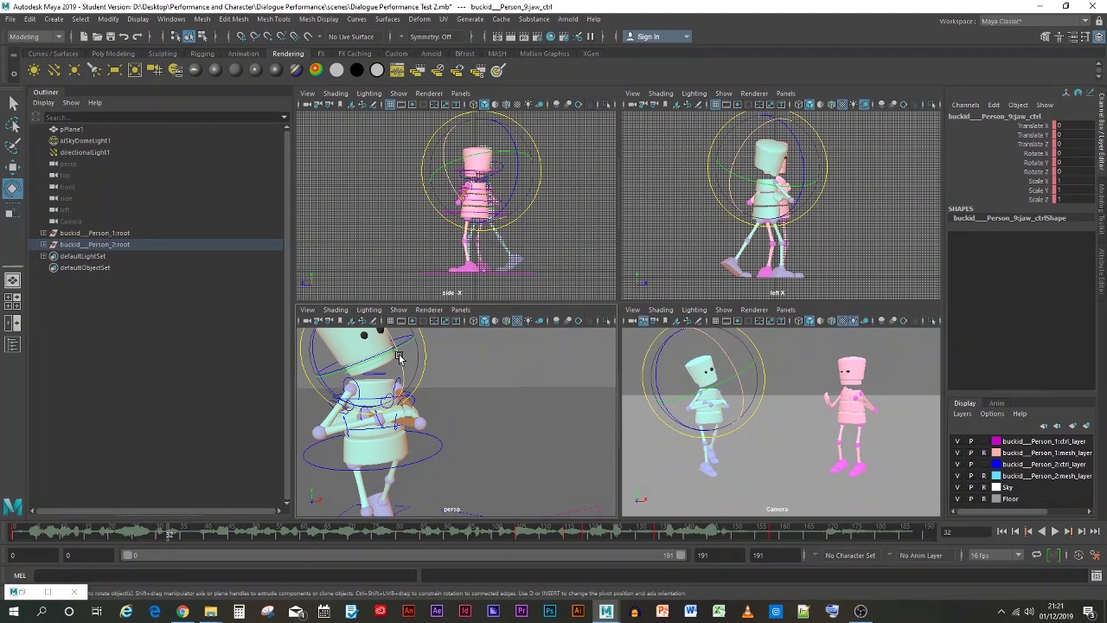
left_click(13, 166)
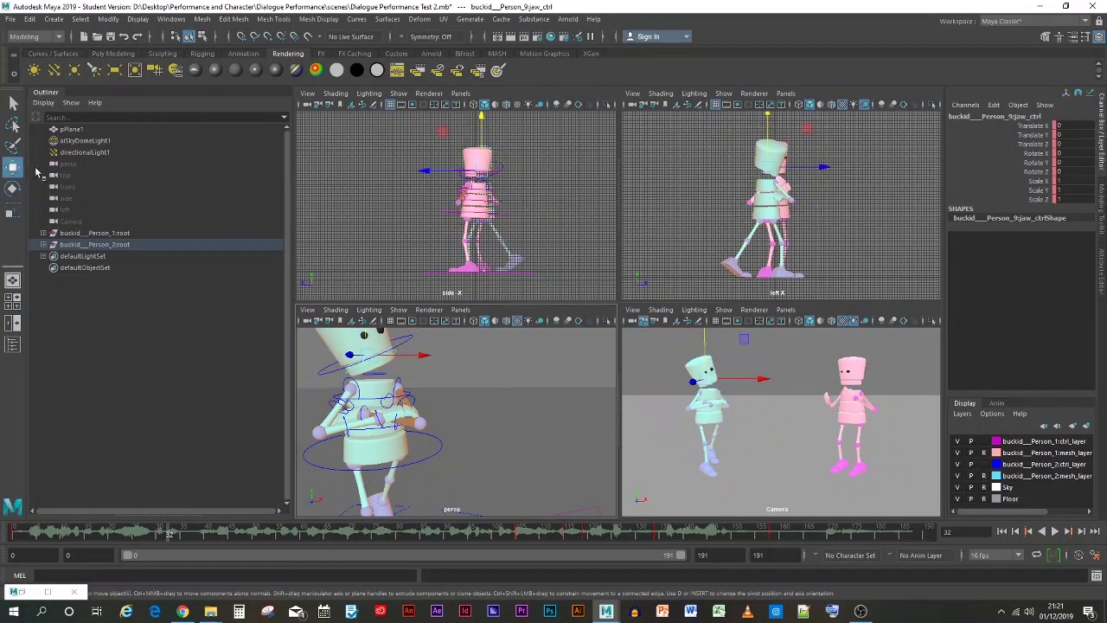
left_click_drag(361, 344, 365, 342)
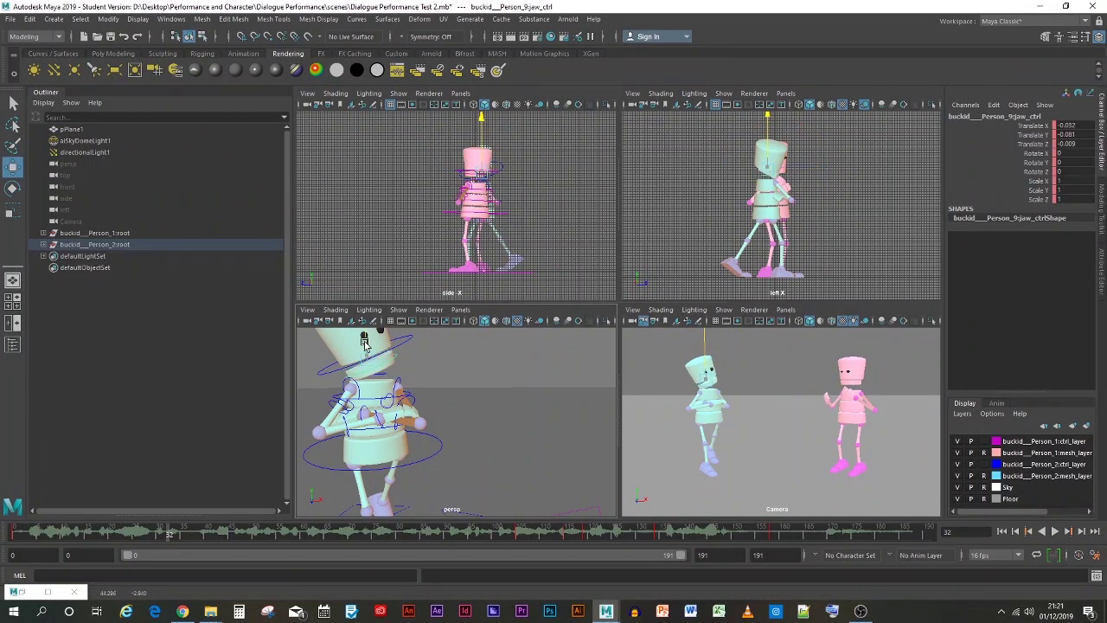
left_click(13, 188)
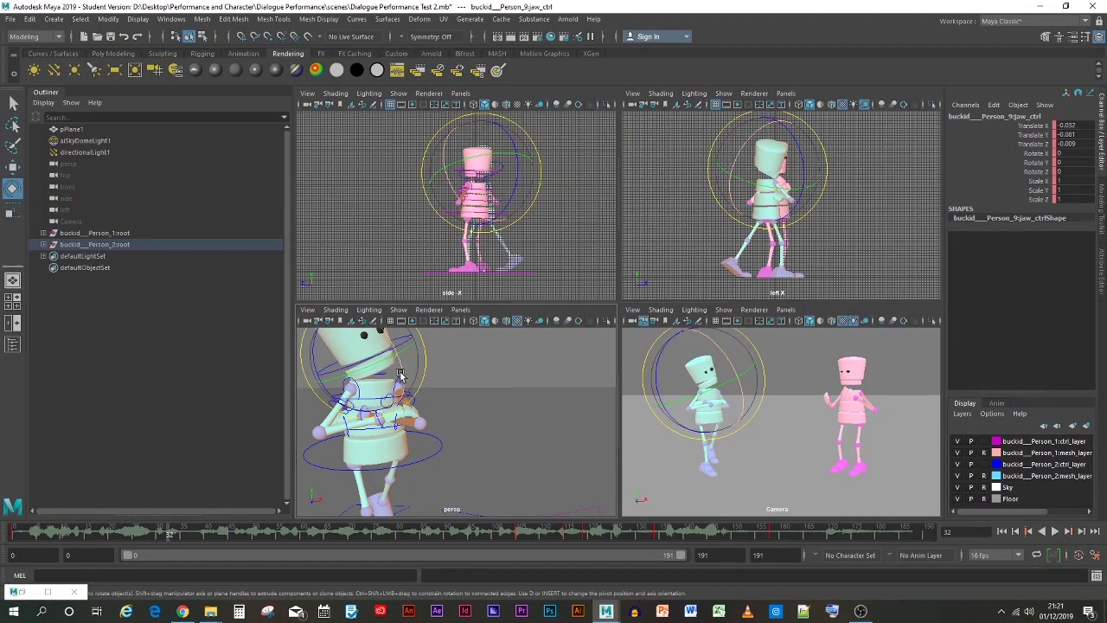
left_click_drag(400, 373, 391, 362)
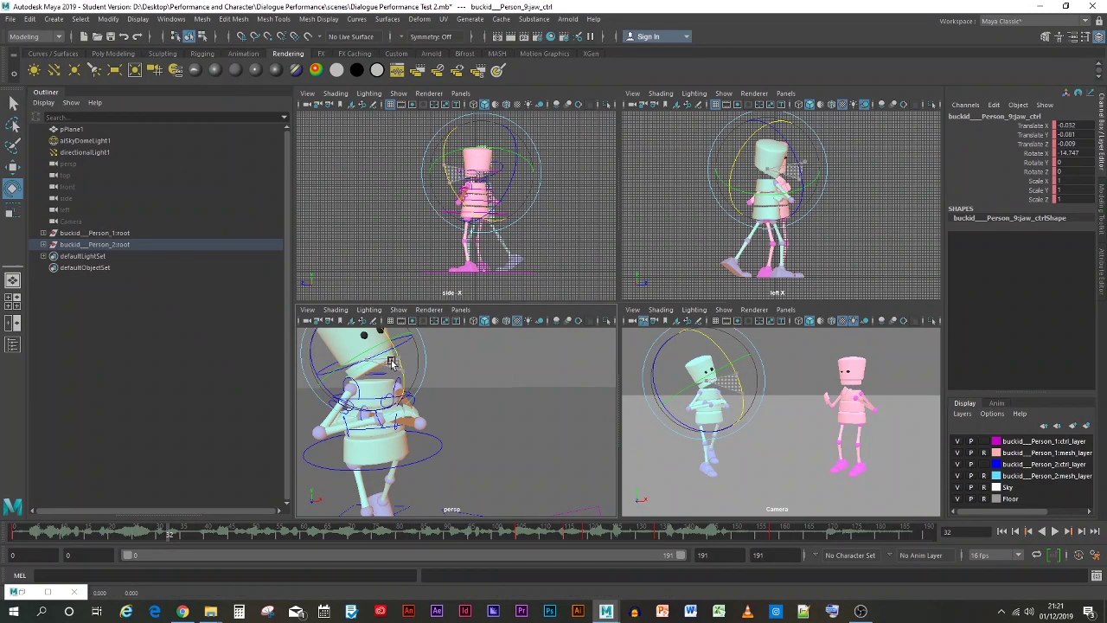
left_click(500, 445)
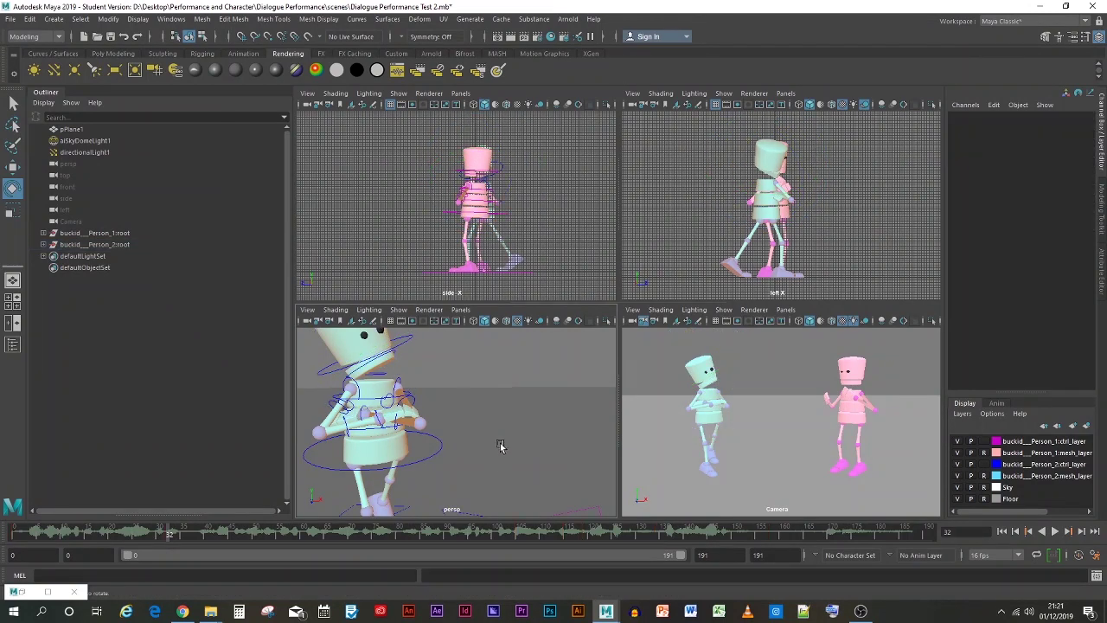
At frame 35, rotate the teal jaw control to about -14.6 in X, -1.1 in Y and -4.4 in Z
mouse_move(171, 533)
left_mouse_down()
mouse_move(65, 526)
mouse_move(56, 491)
mouse_move(181, 495)
left_mouse_up()
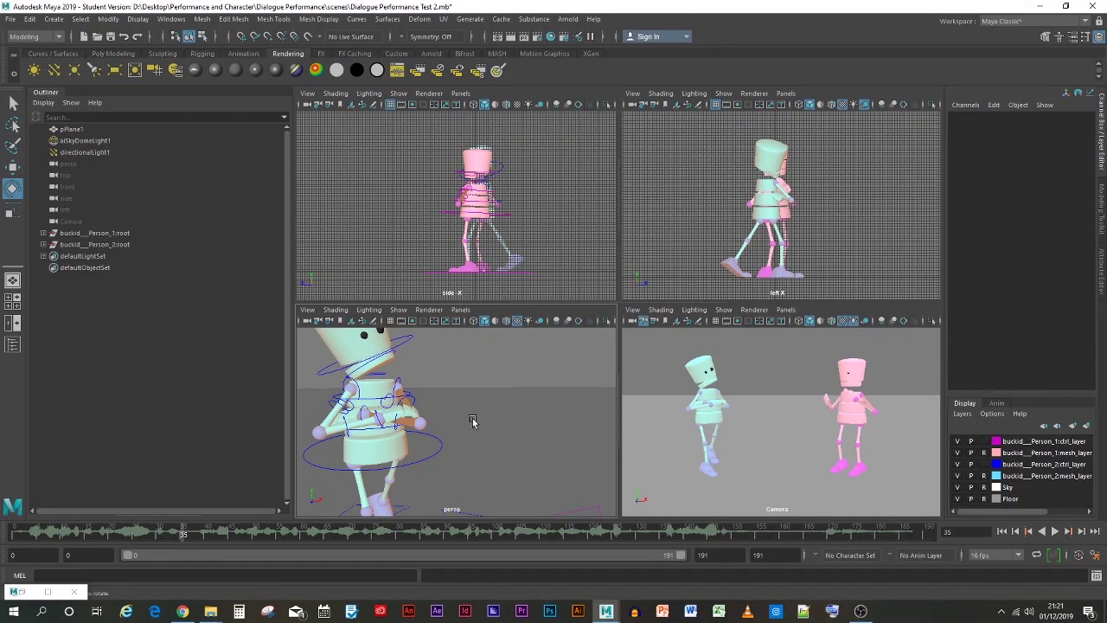
left_click(359, 372)
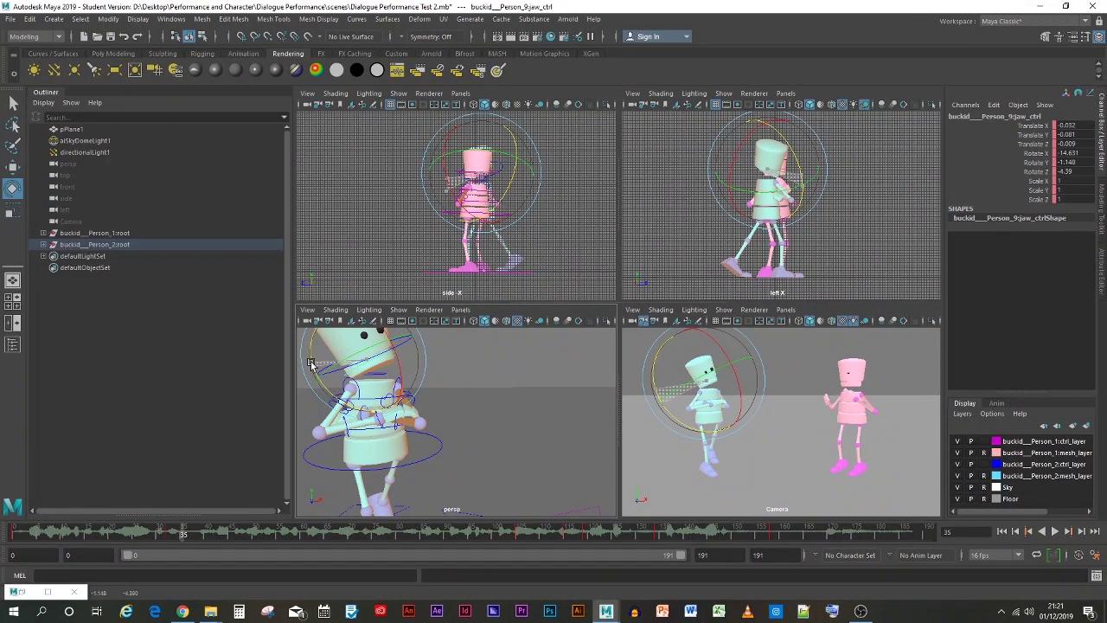
left_click(450, 484)
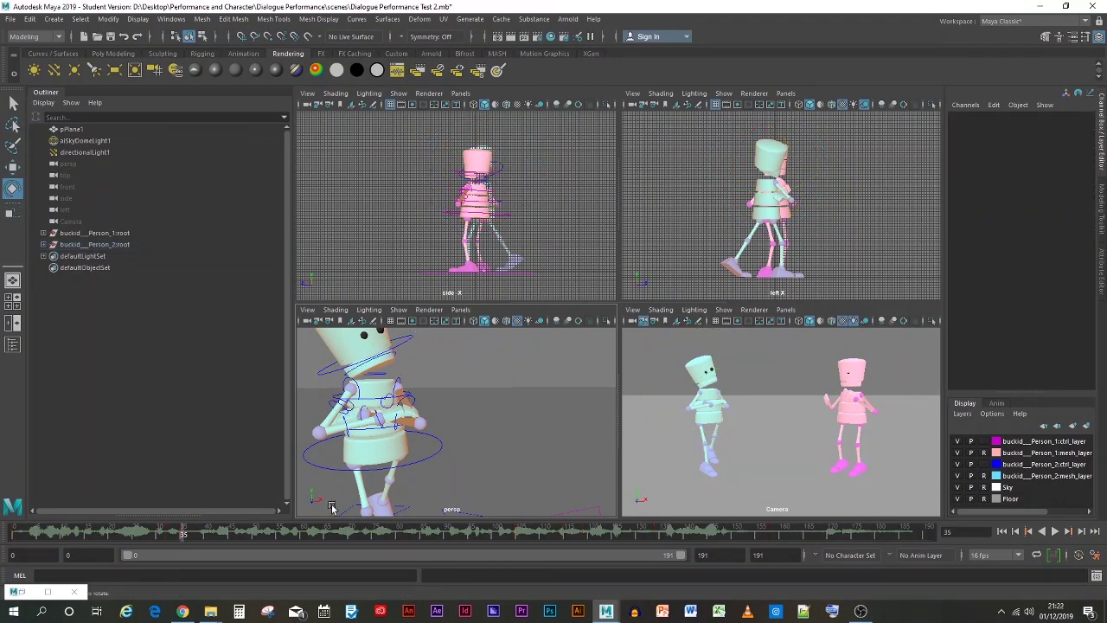
Play back the teal character's mouth movement and restore the selection of its jaw control
key("alt+v")
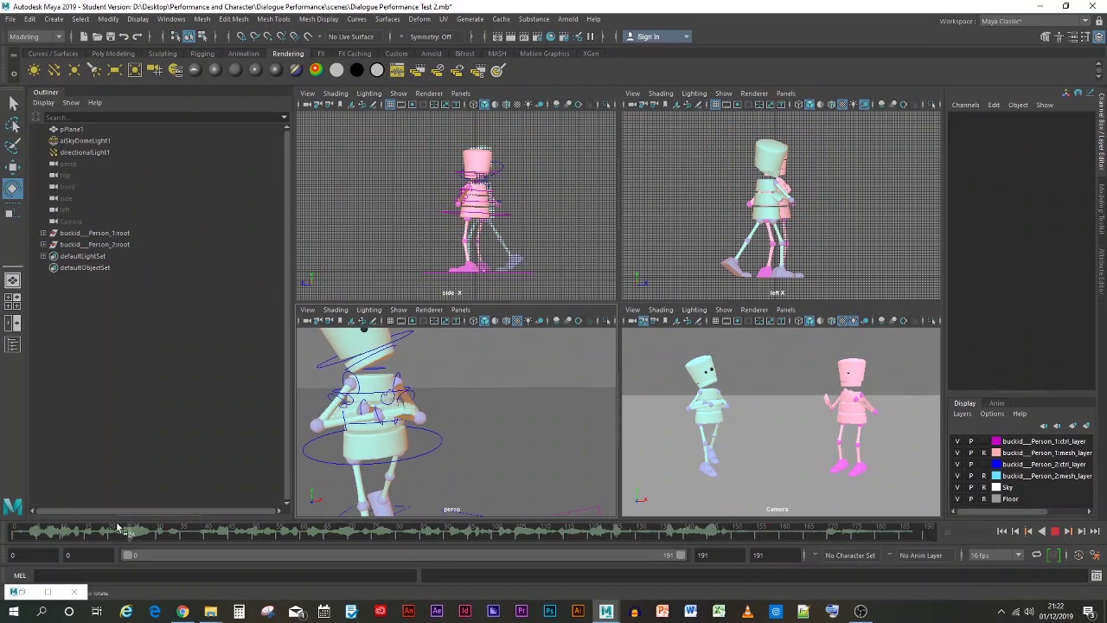
left_click(199, 533)
key("ctrl+z")
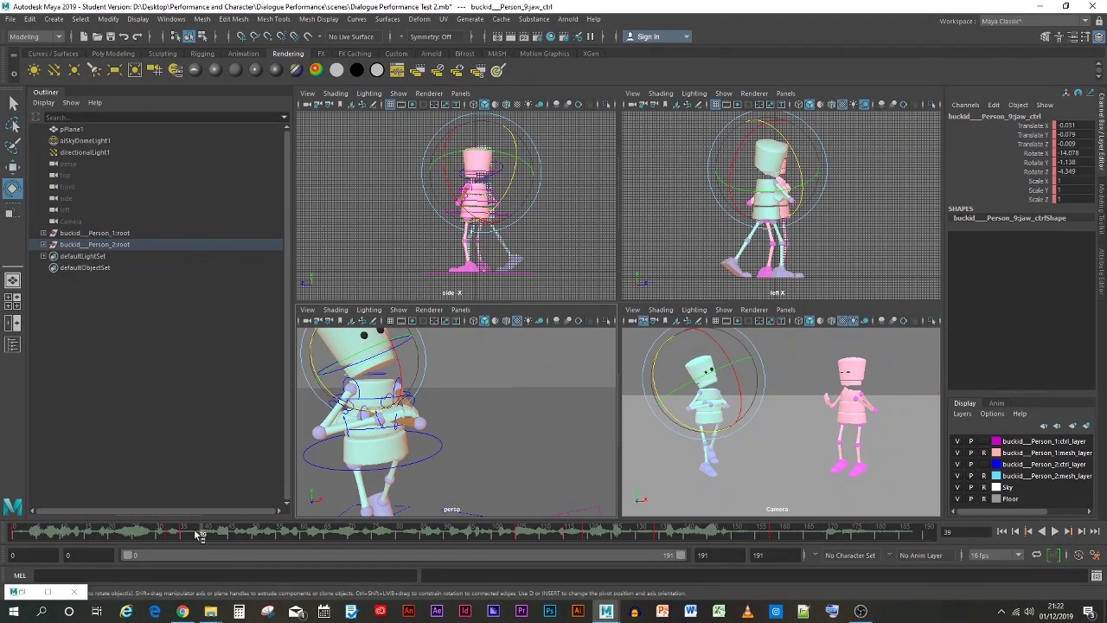
key("alt+v")
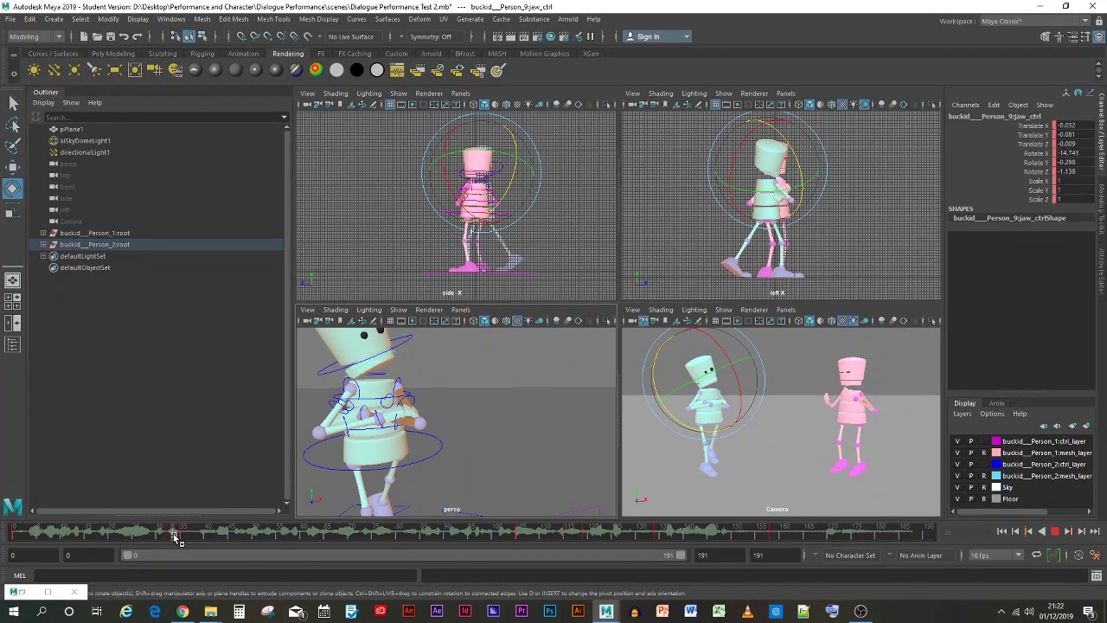
Cut the teal jaw control's key at frame 32, move its frame 35 key to frame 32, and play back the change
left_click(173, 535)
right_click(170, 537)
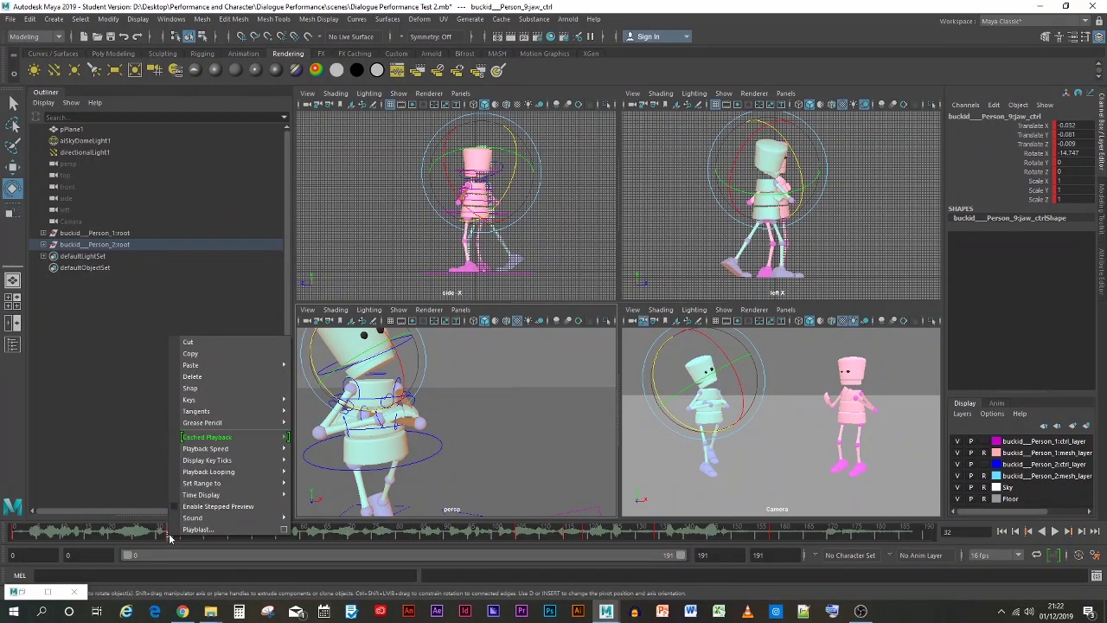
left_click(187, 342)
left_click(182, 534)
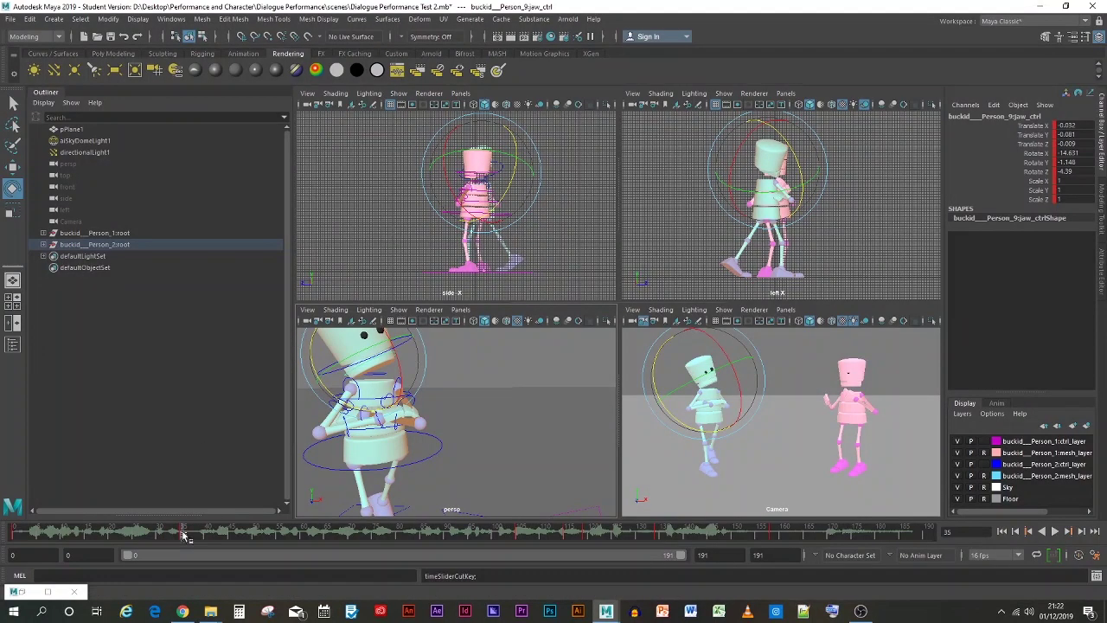
left_click(169, 537)
key("alt+v")
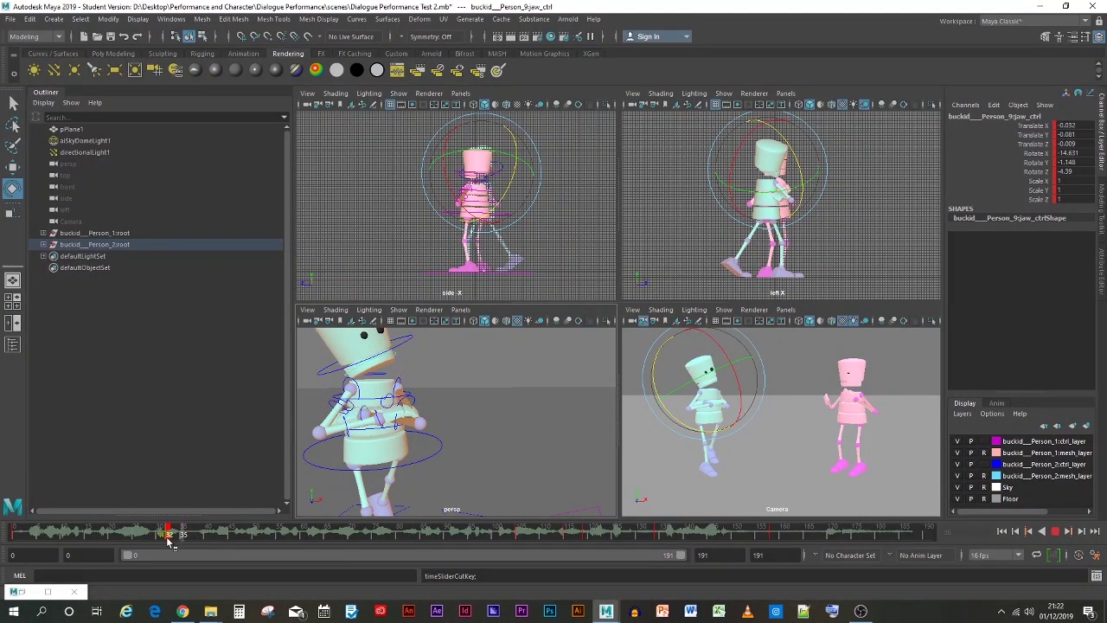
left_click(50, 529)
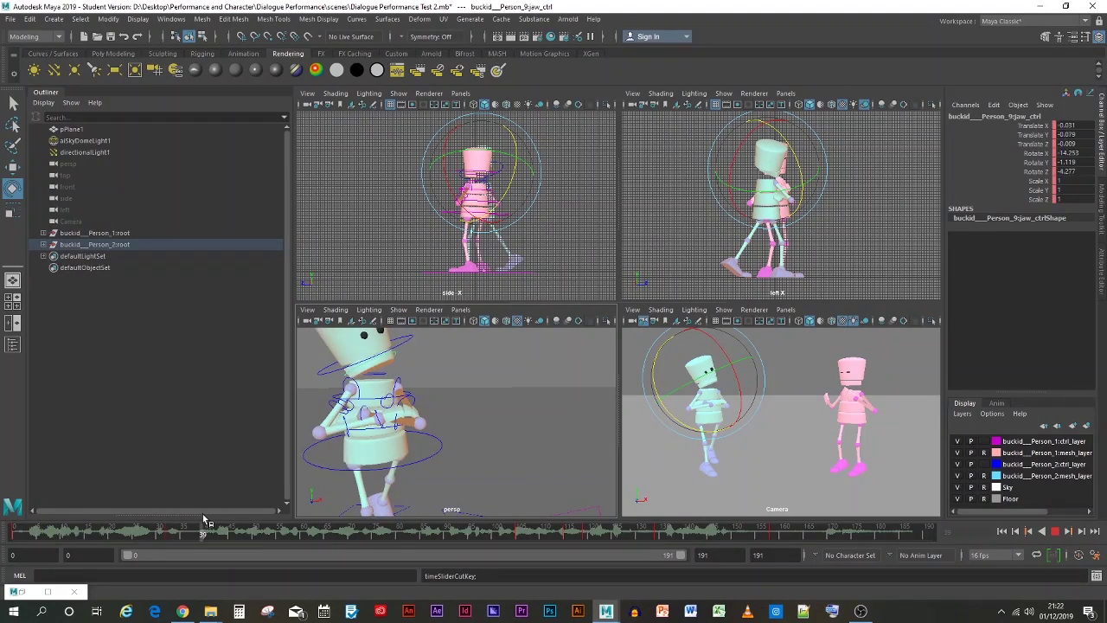
left_click(169, 531)
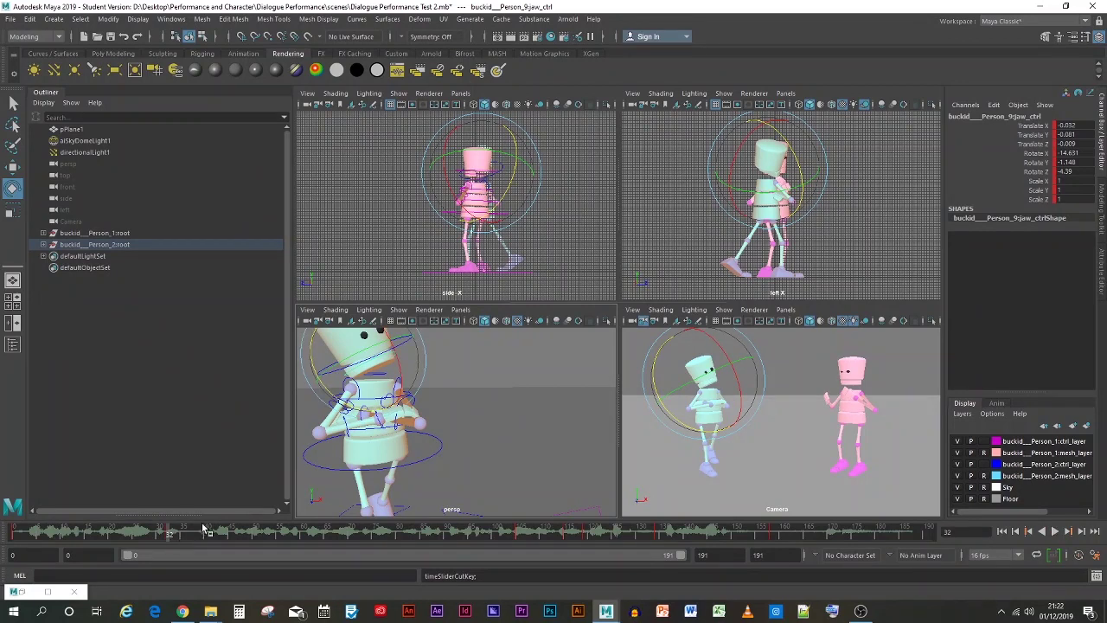
Select the pink character's jaw control and review its opening dialogue frames by playing and scrubbing from frame 0
left_click(511, 436)
left_click_drag(516, 416, 388, 408, "alt")
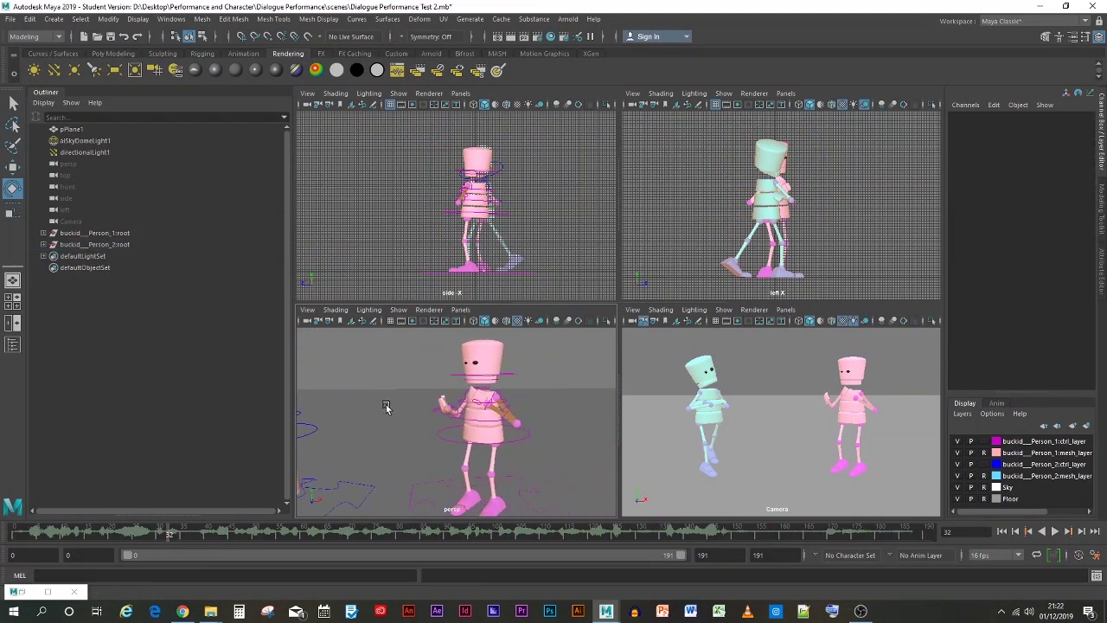
left_click(468, 388)
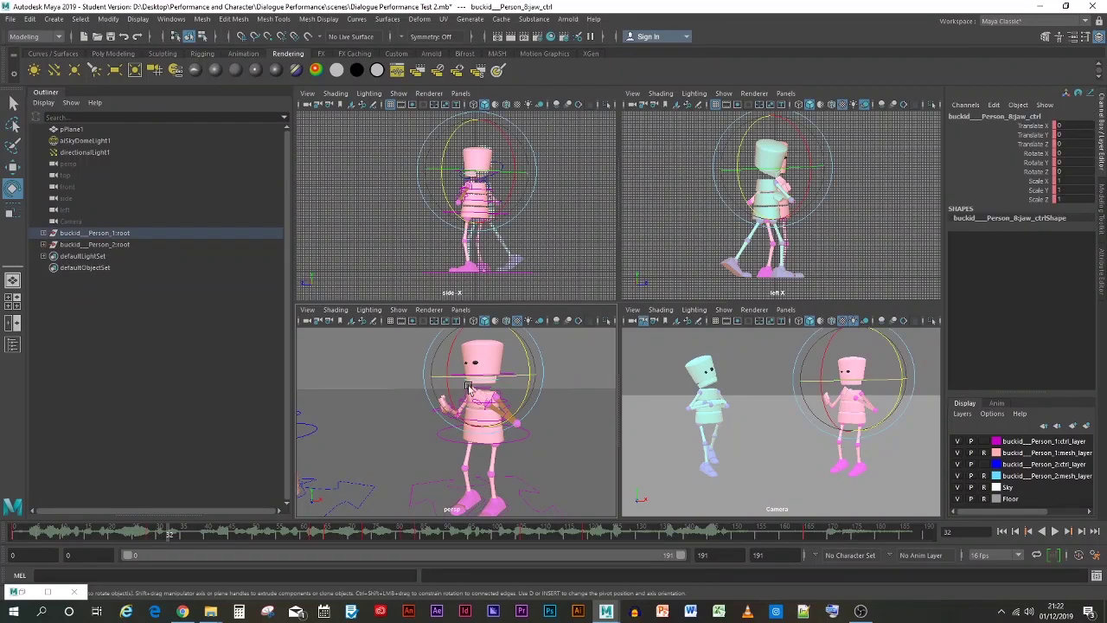
key("alt+v")
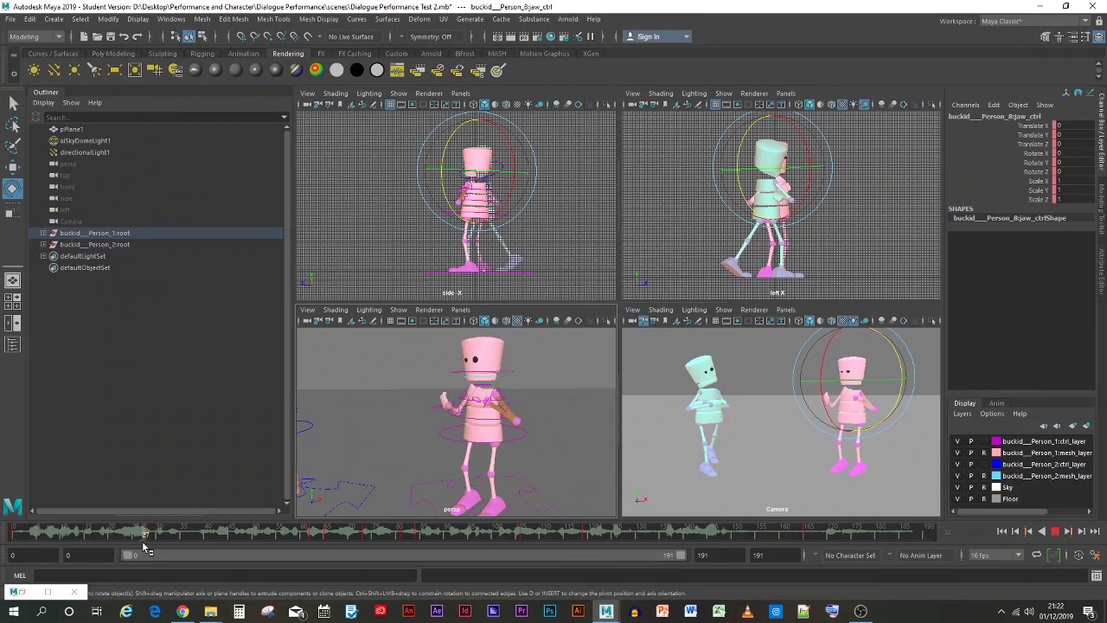
left_click_drag(142, 540, 10, 545)
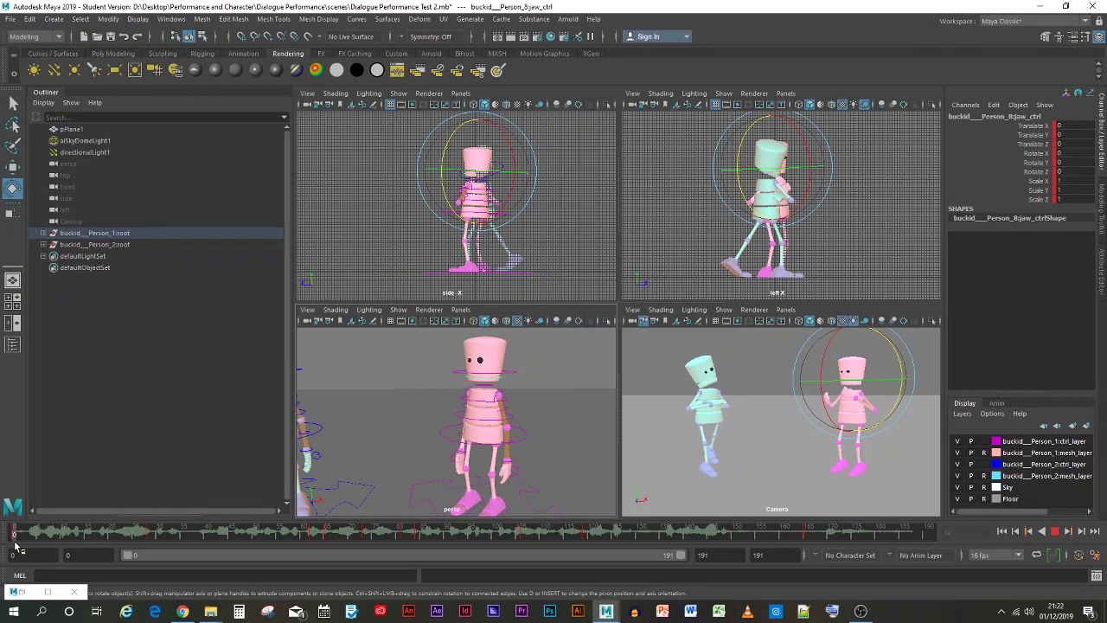
left_click_drag(15, 544, 102, 549)
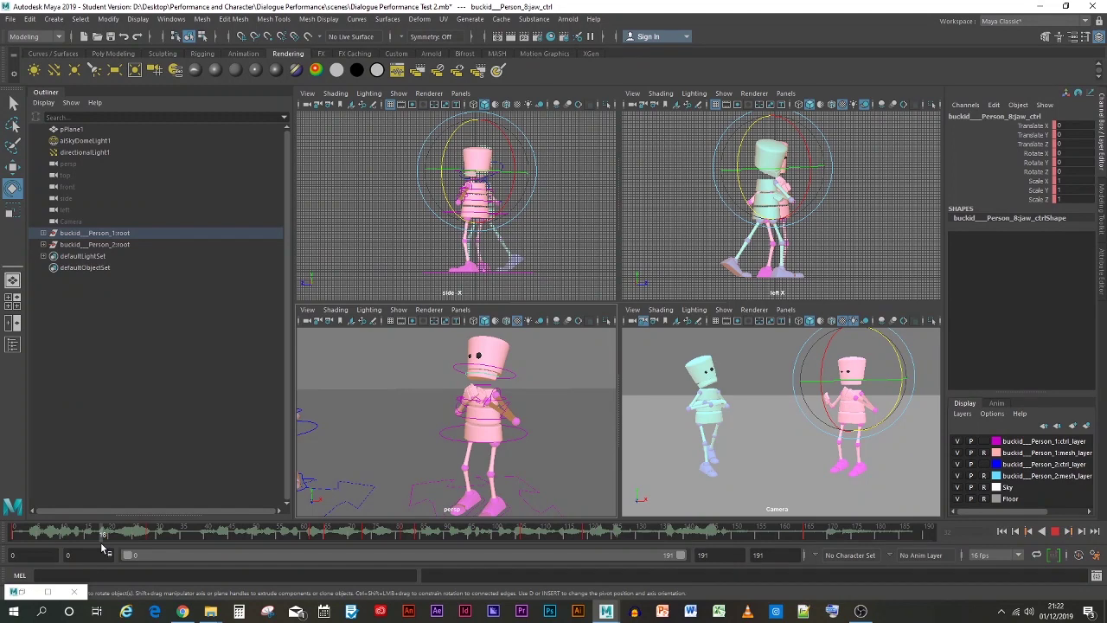
key("Escape")
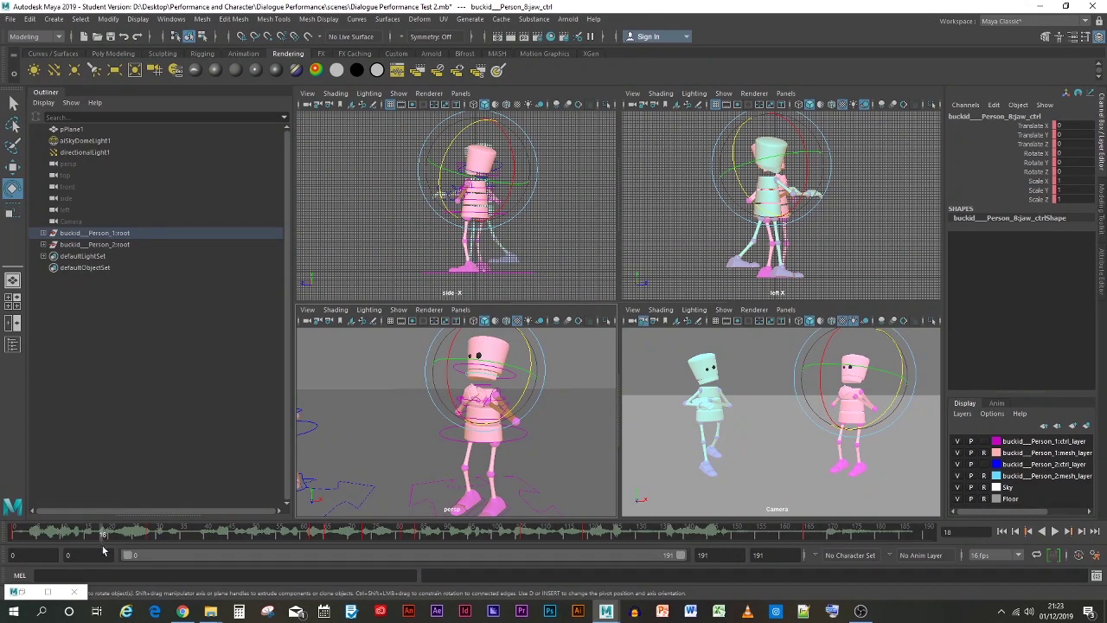
At frame 36, key the pink character's mouth open with its jaw control rotated about 13.5 in X and moved about -0.1 in Y
left_click_drag(2, 536, 154, 539)
left_click(439, 442)
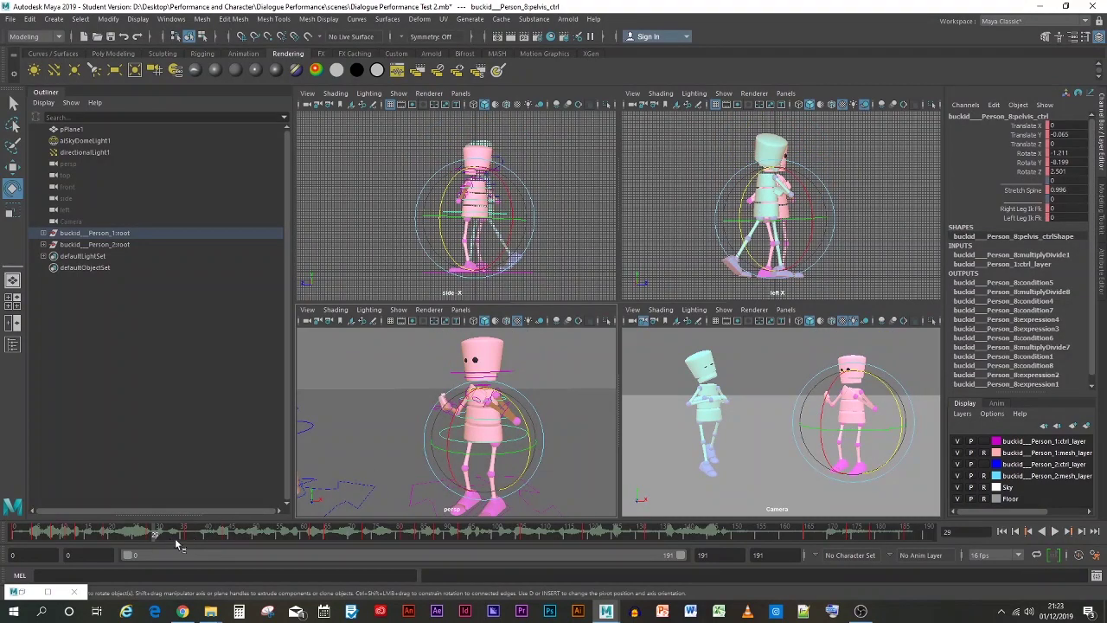
key("alt+v")
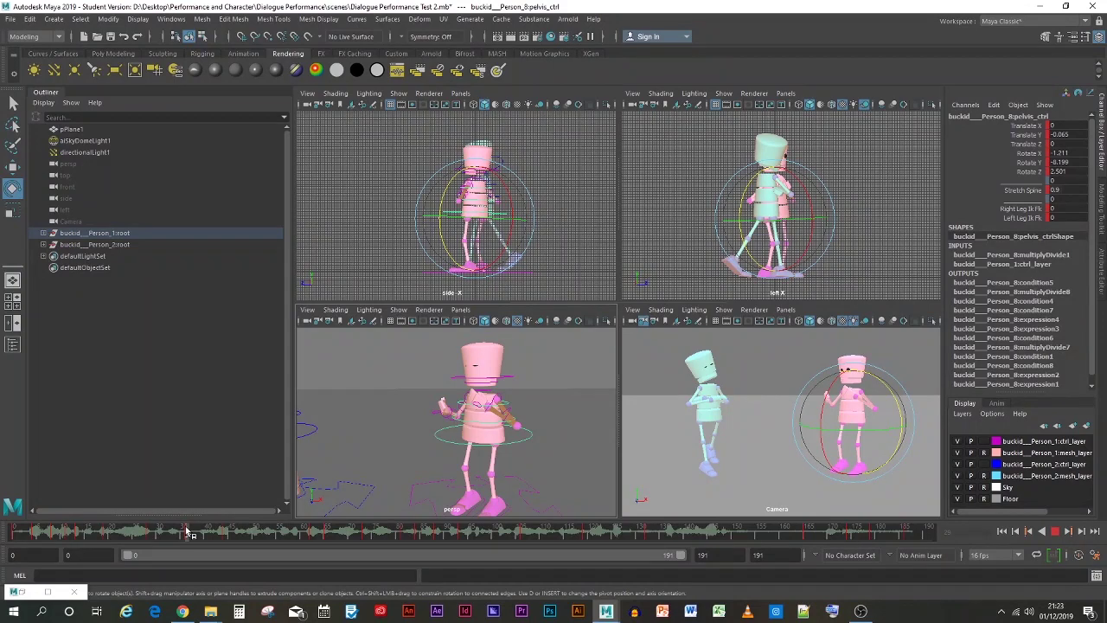
left_click(188, 531)
left_click(375, 444)
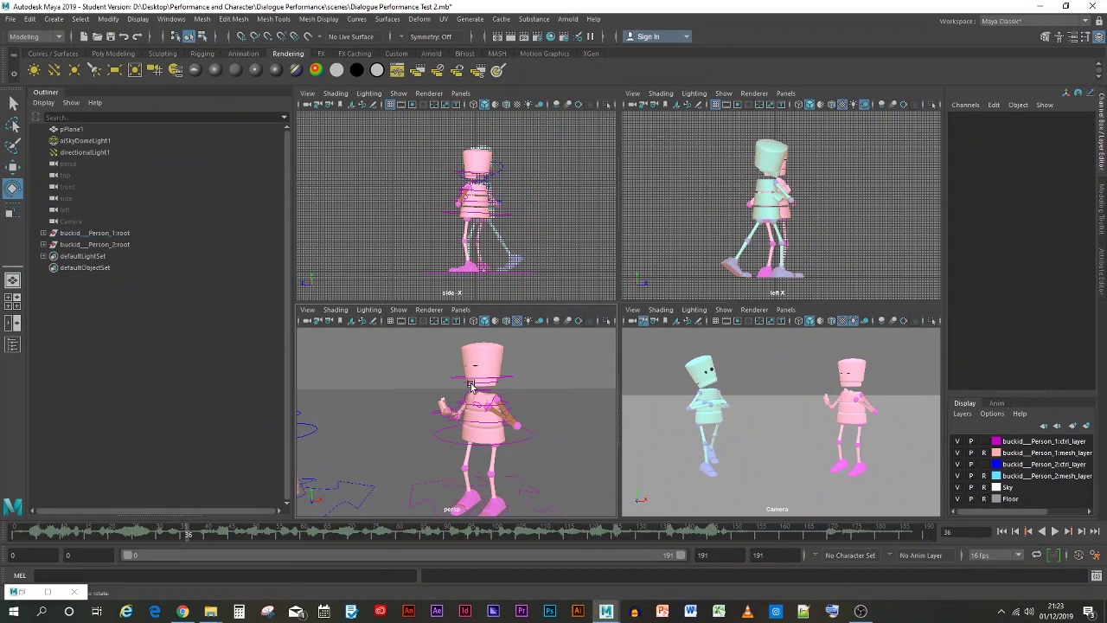
left_click(471, 386)
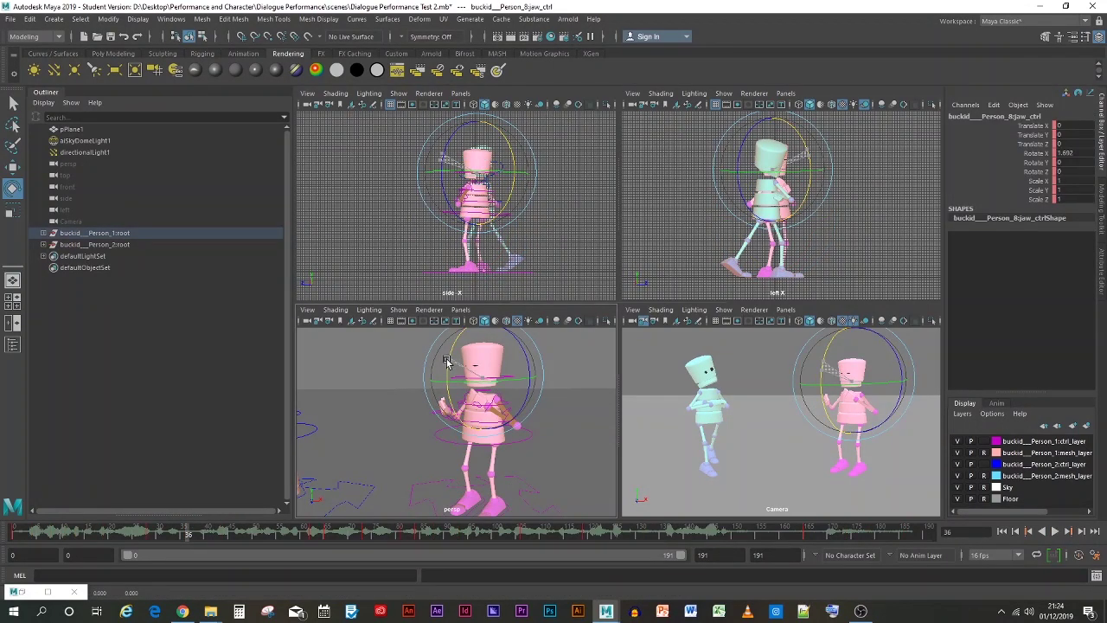
left_click_drag(446, 361, 442, 372)
left_click(12, 166)
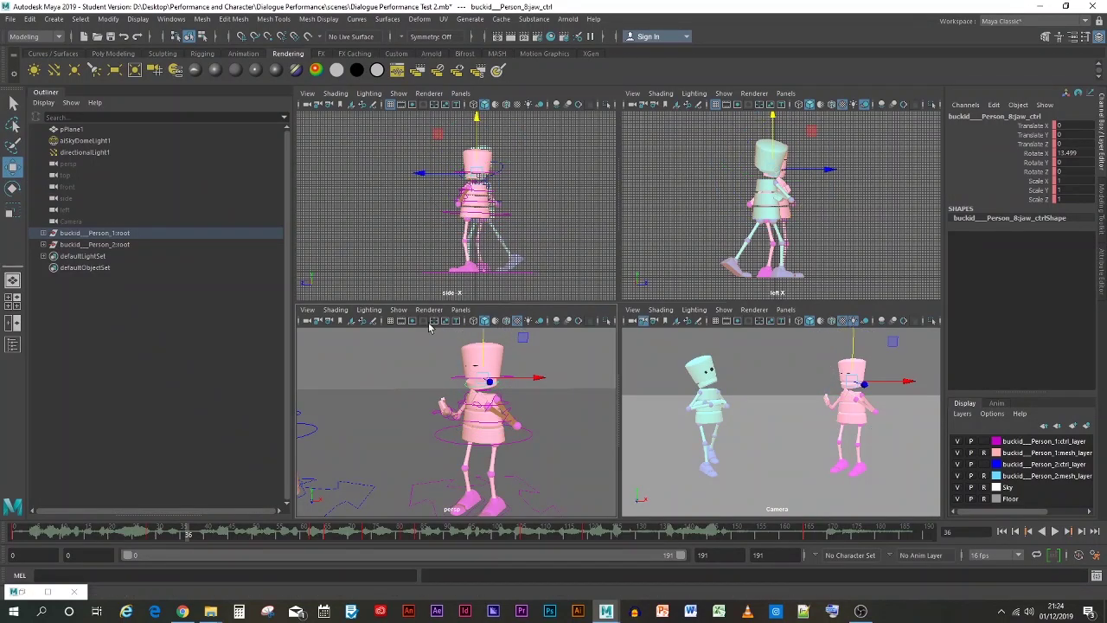
left_click_drag(484, 338, 478, 340)
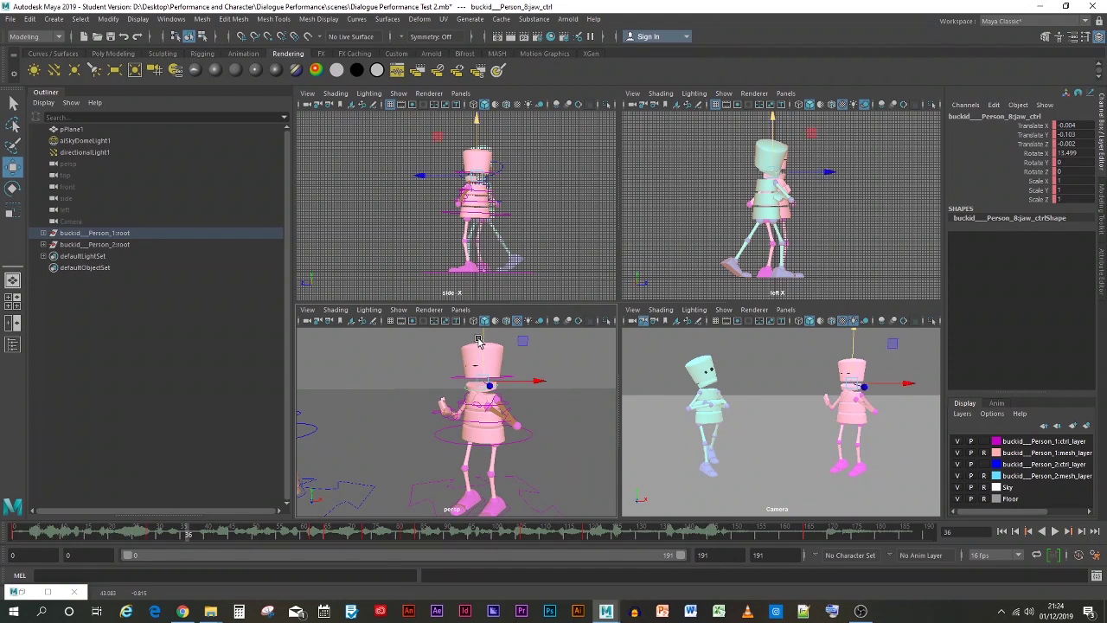
key("s")
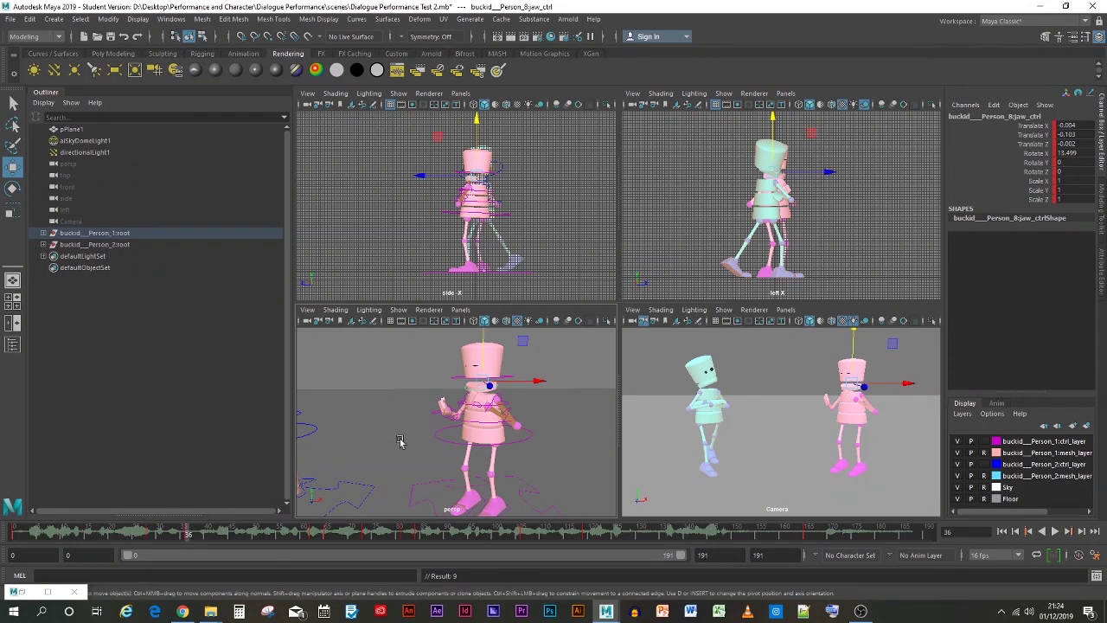
Copy the pink jaw control's closed-mouth key at frame 28 and paste it at frame 44
left_click(437, 441)
mouse_move(192, 536)
left_mouse_down()
mouse_move(227, 536)
mouse_move(152, 539)
left_mouse_up()
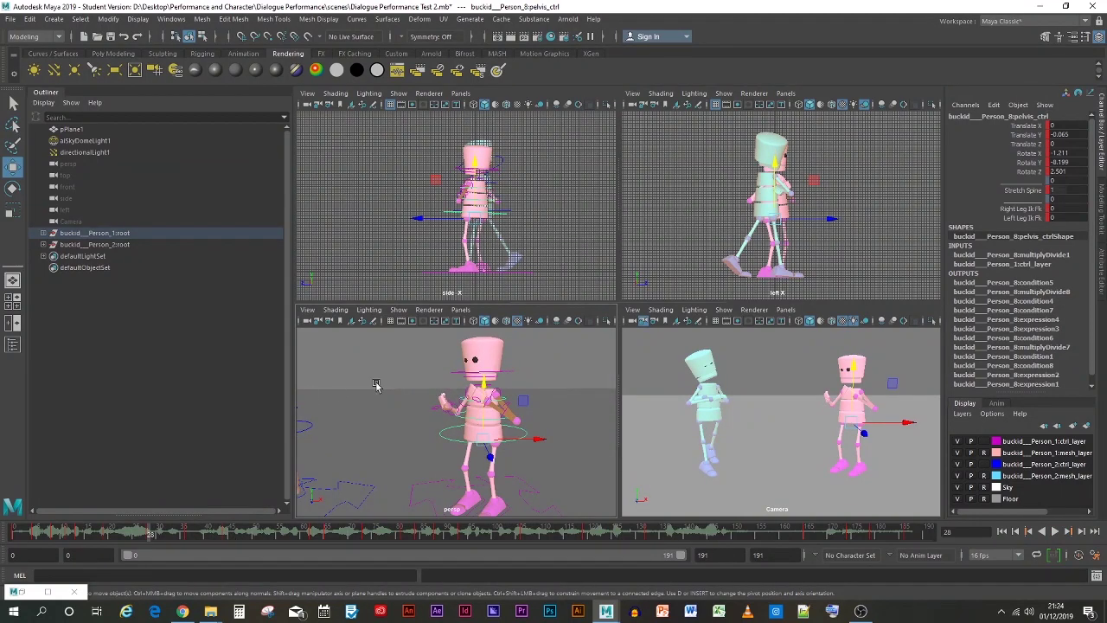
left_click(463, 379)
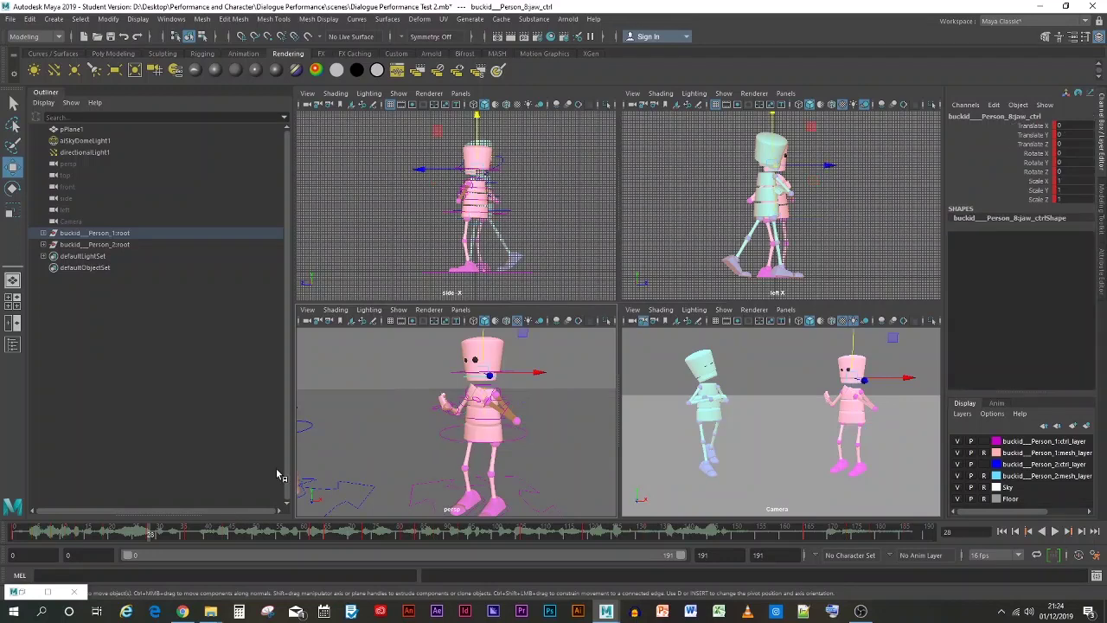
right_click(150, 534)
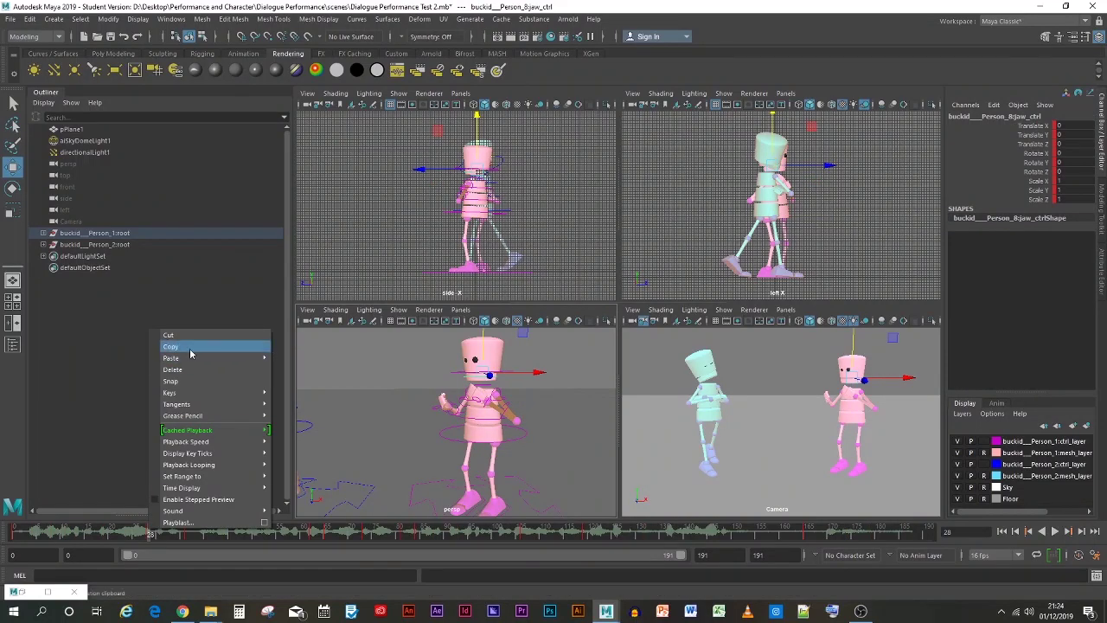
left_click(191, 349)
left_click(456, 443)
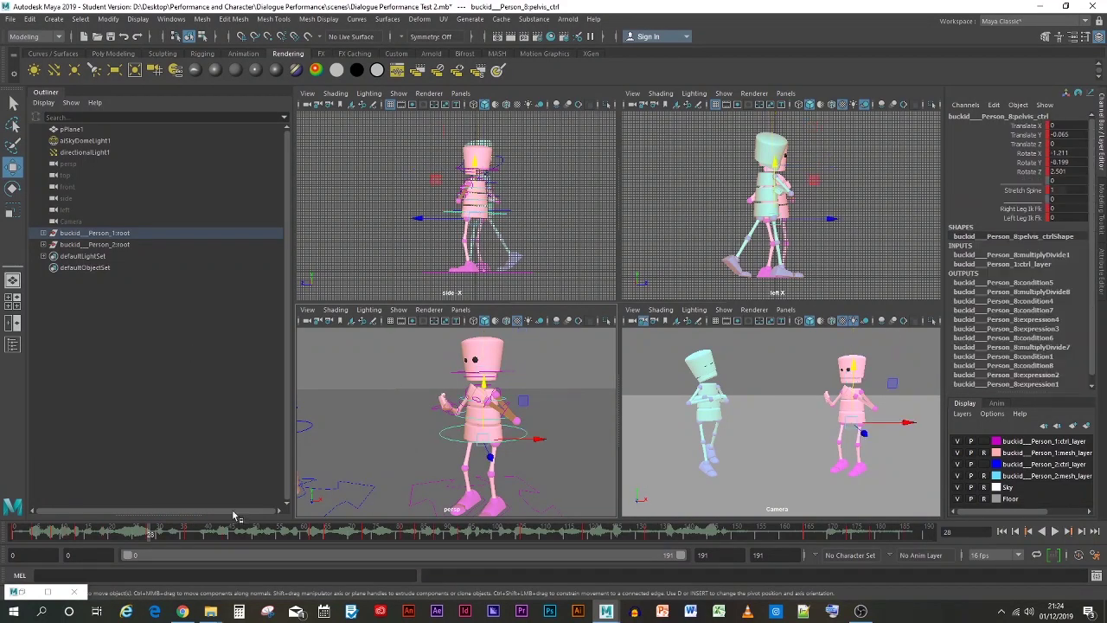
left_click_drag(213, 537, 228, 534)
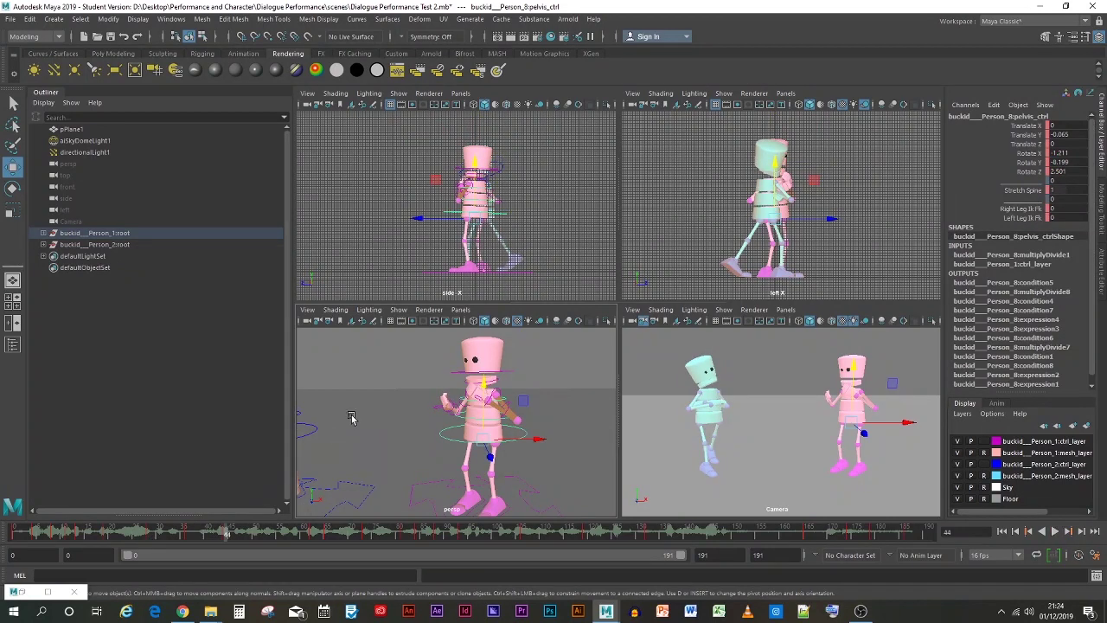
left_click(463, 383)
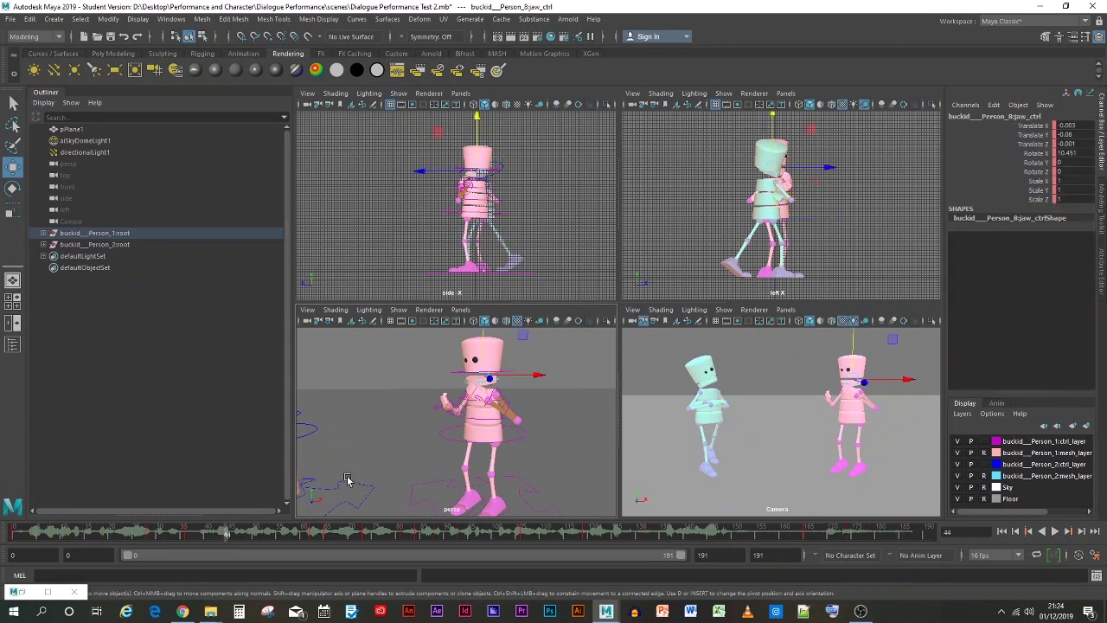
right_click(229, 533)
mouse_move(286, 360)
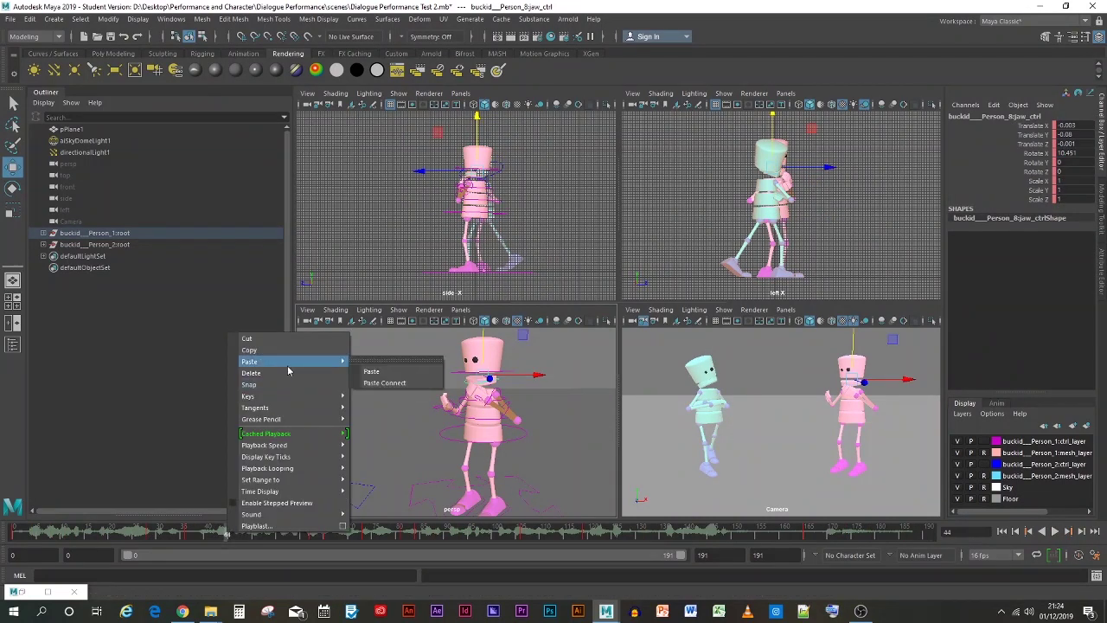
left_click(370, 371)
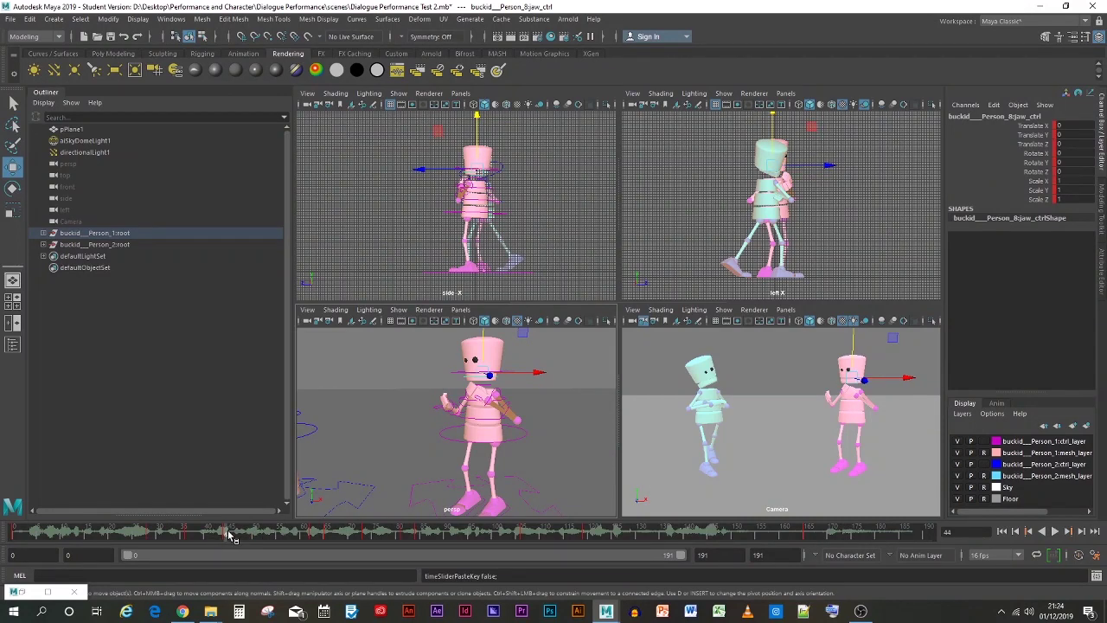
Return to frame 0, clear the selection, and play back the animation with both characters in view
key("alt+v")
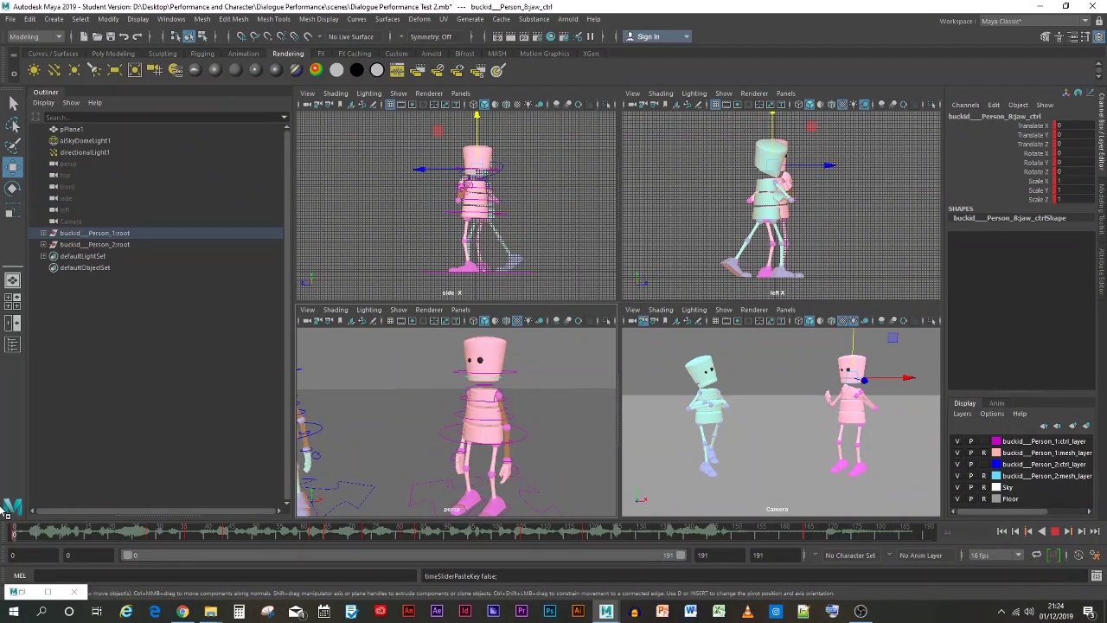
key("alt+v")
key("alt+shift+v")
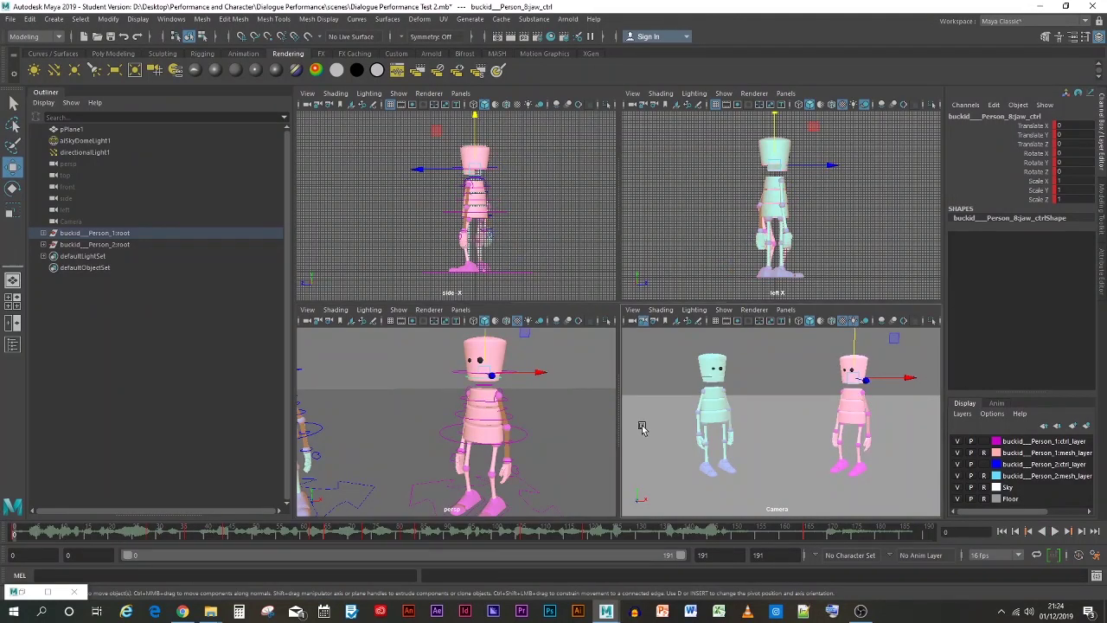
left_click(642, 428)
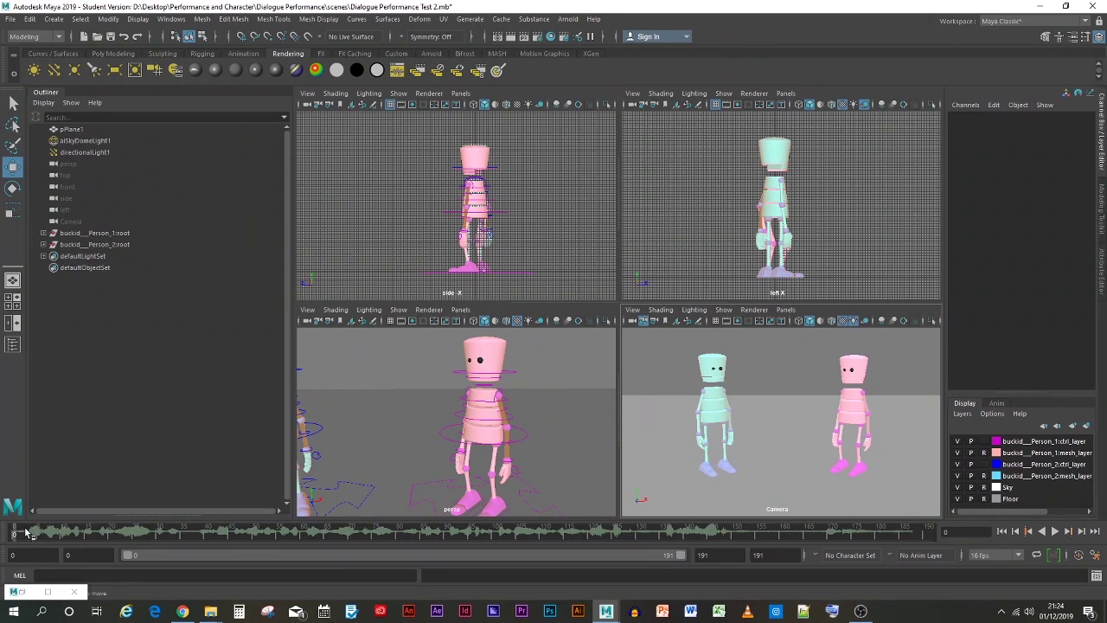
key("alt+v")
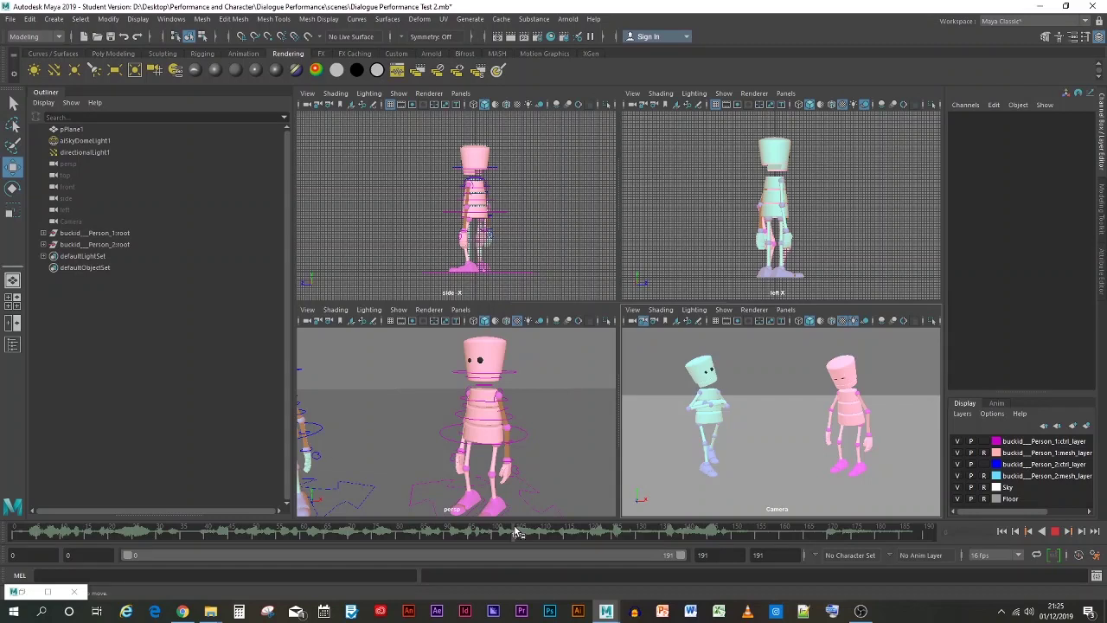
left_click(363, 521)
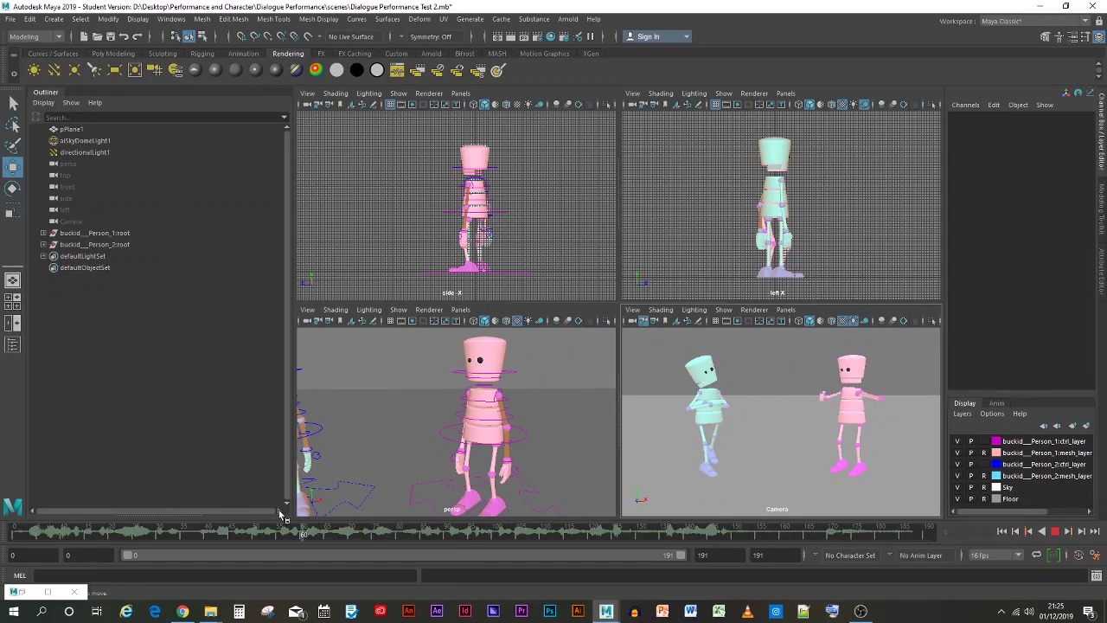
scroll(397, 494, "down", 4)
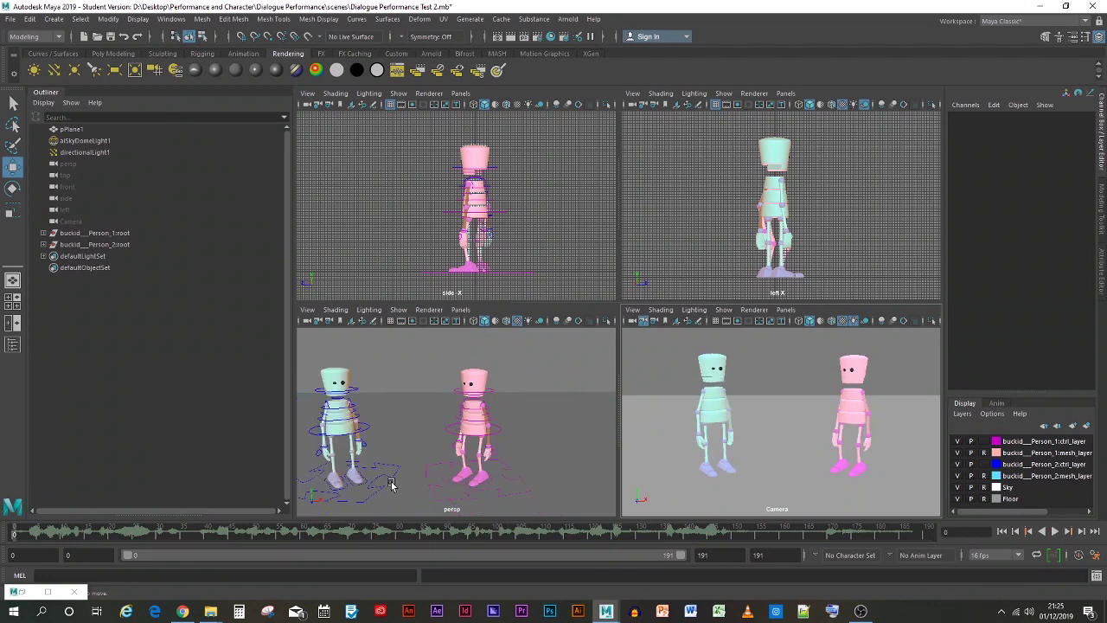
Clear the control selection and scrub through the dialogue from the start to frame 168 to review both characters' mouth movement
scroll(367, 487, "up", 5)
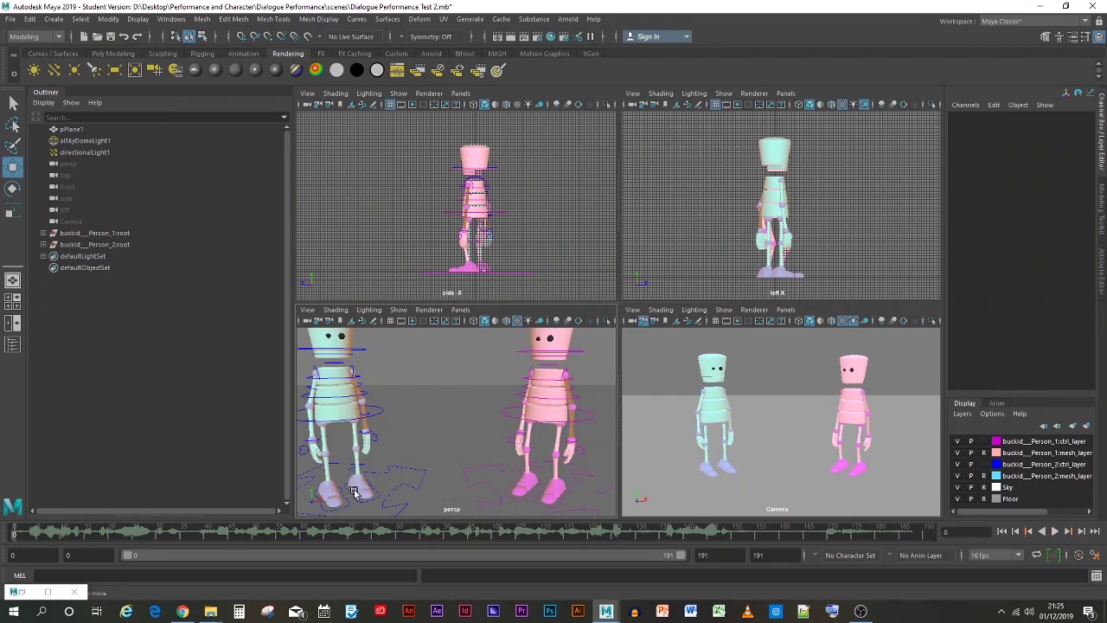
left_click(340, 509)
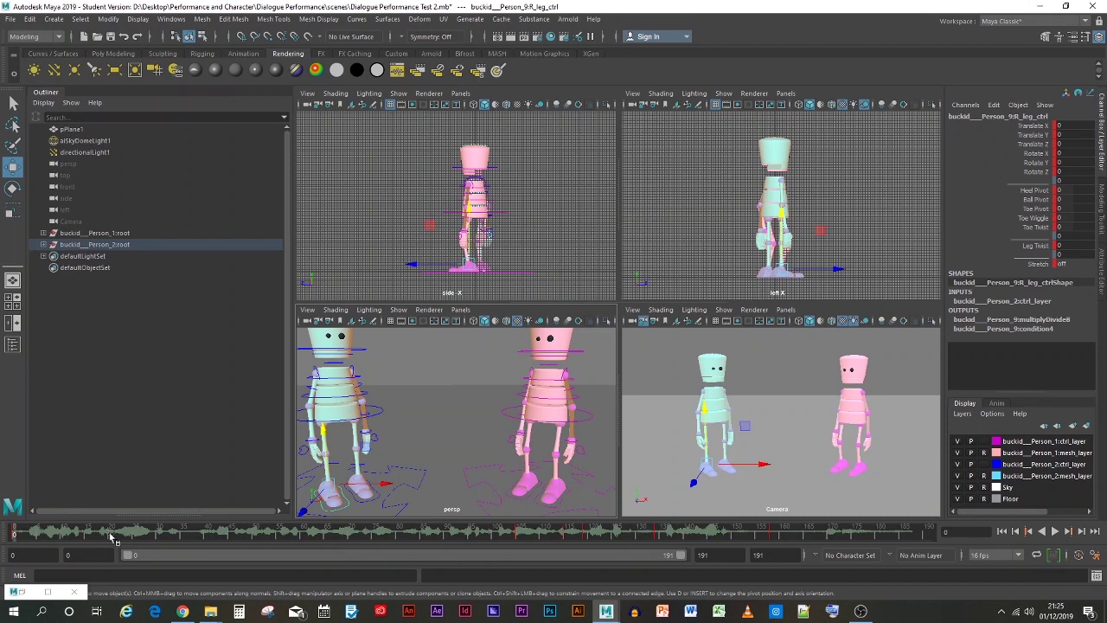
left_click(472, 422)
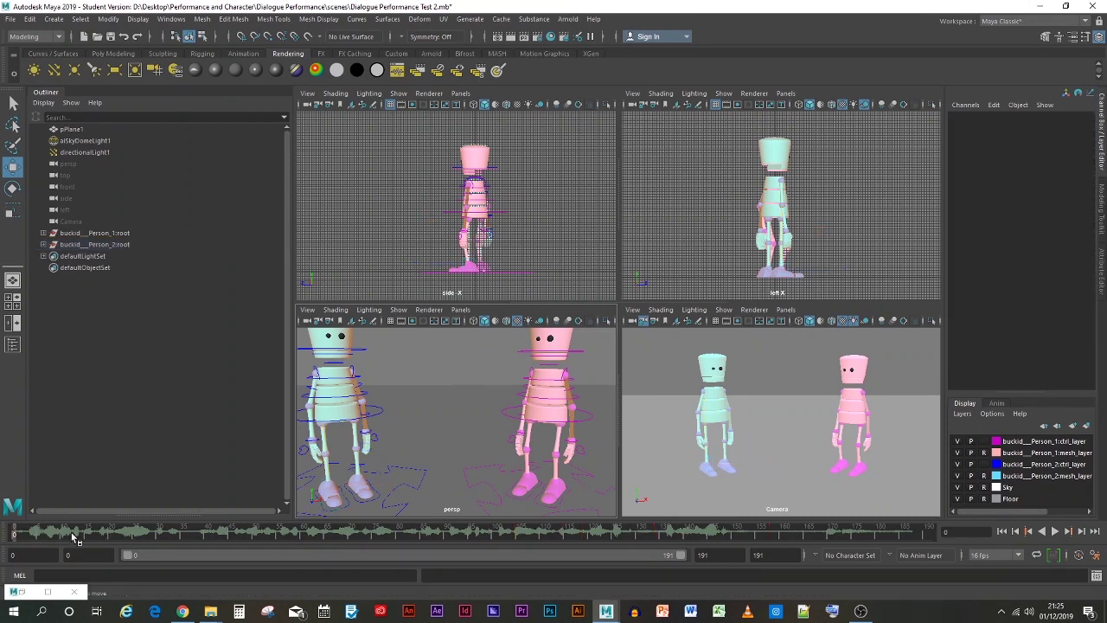
left_click_drag(73, 536, 825, 537)
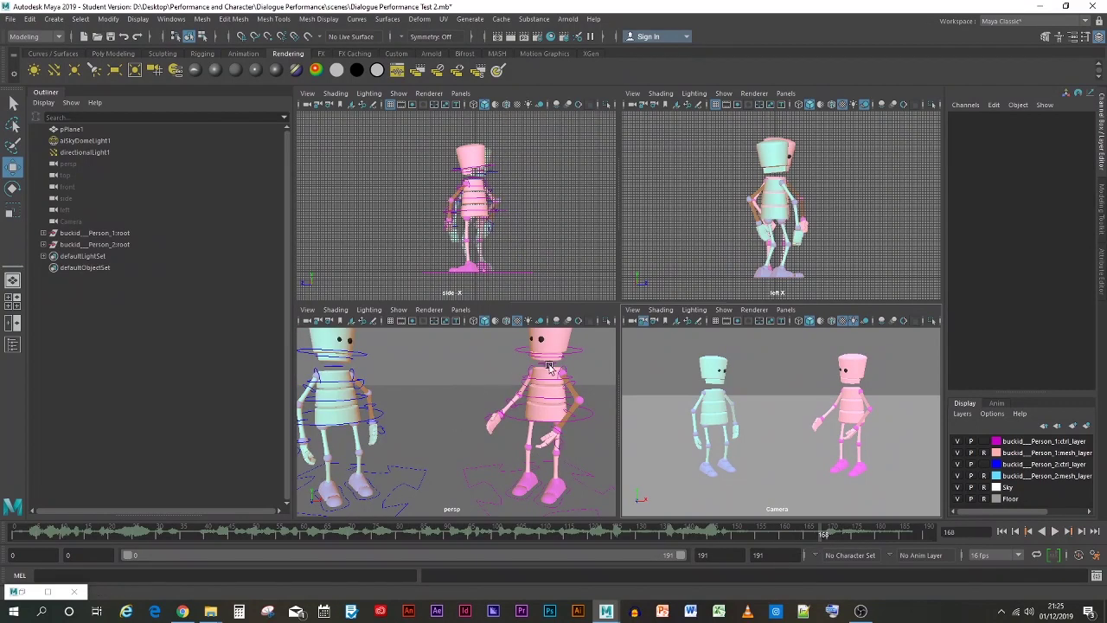
left_click(548, 367)
left_click(480, 368)
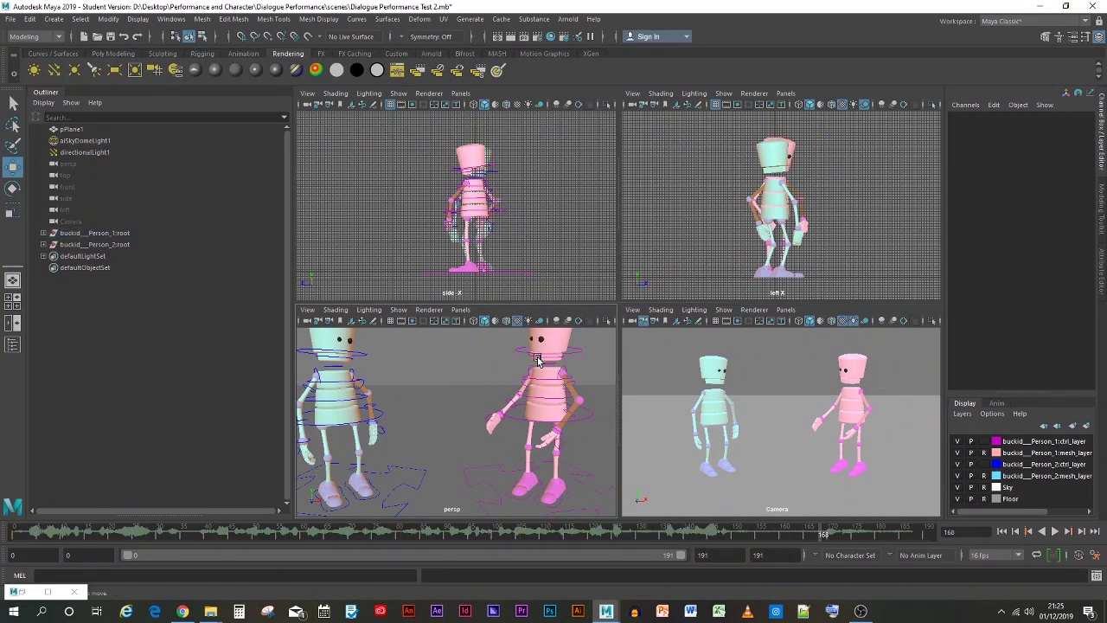
left_click(537, 357)
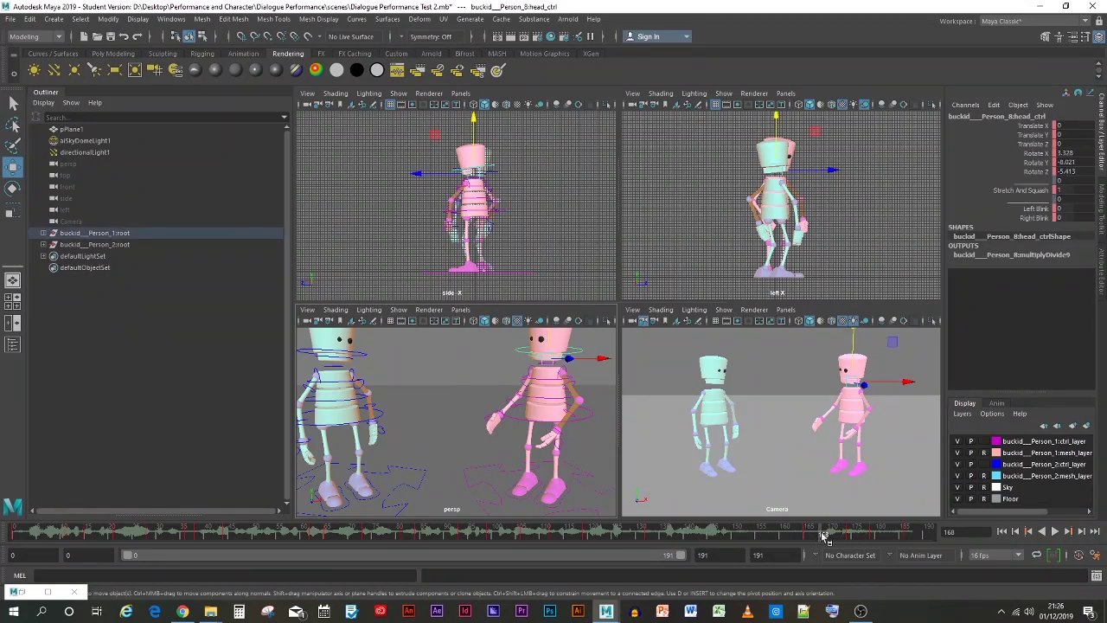
key("alt+v")
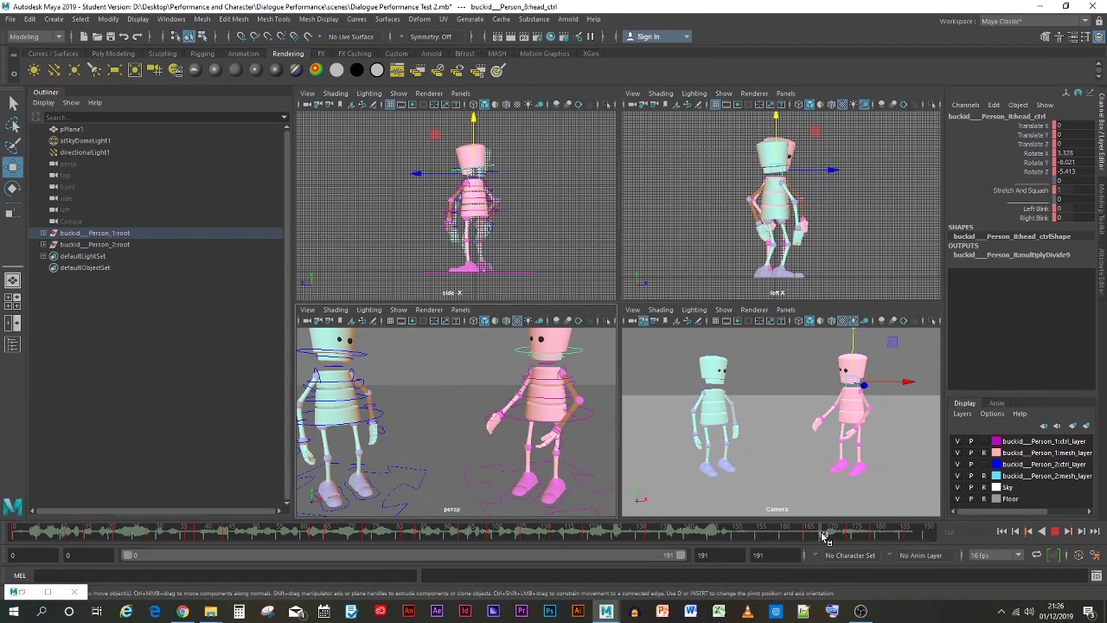
left_click(823, 535)
key("s")
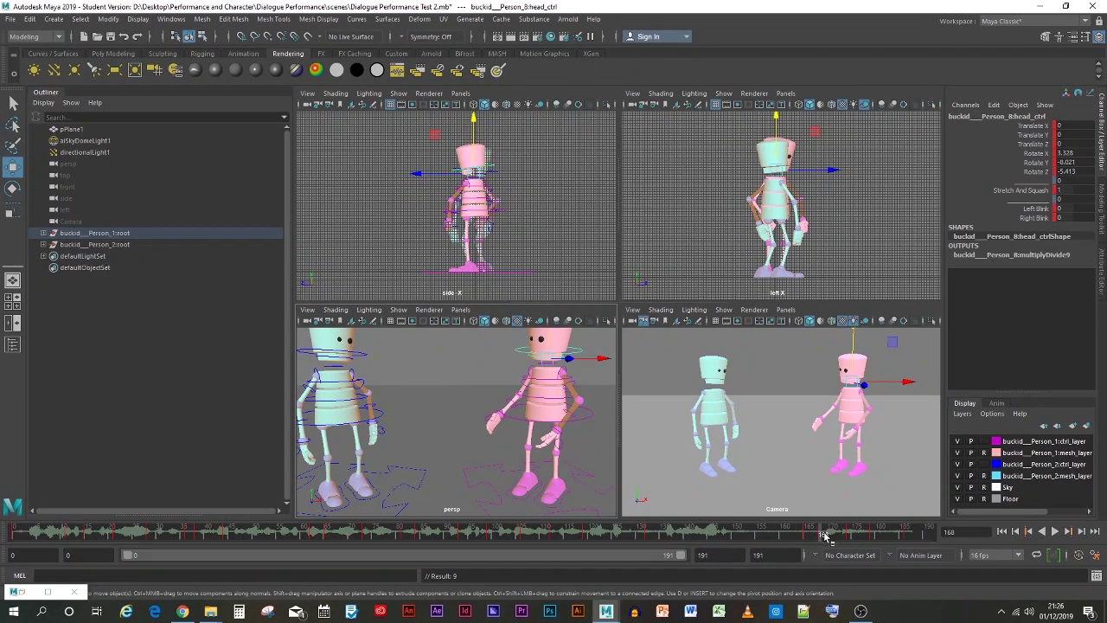
key("alt+v")
left_click(851, 533)
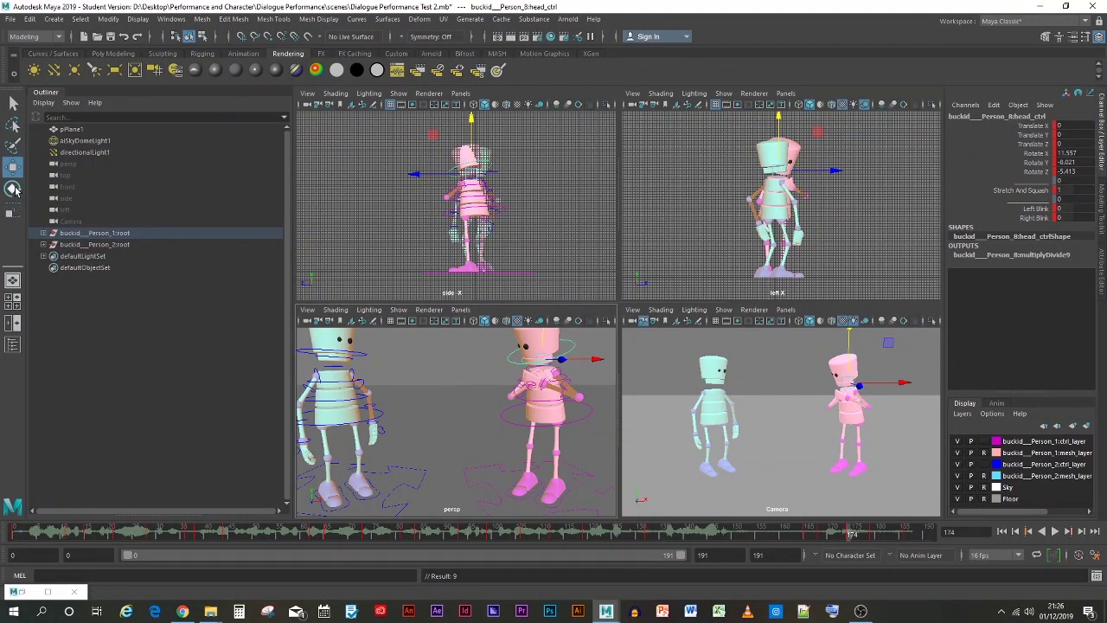
middle_click_drag(545, 349, 543, 346)
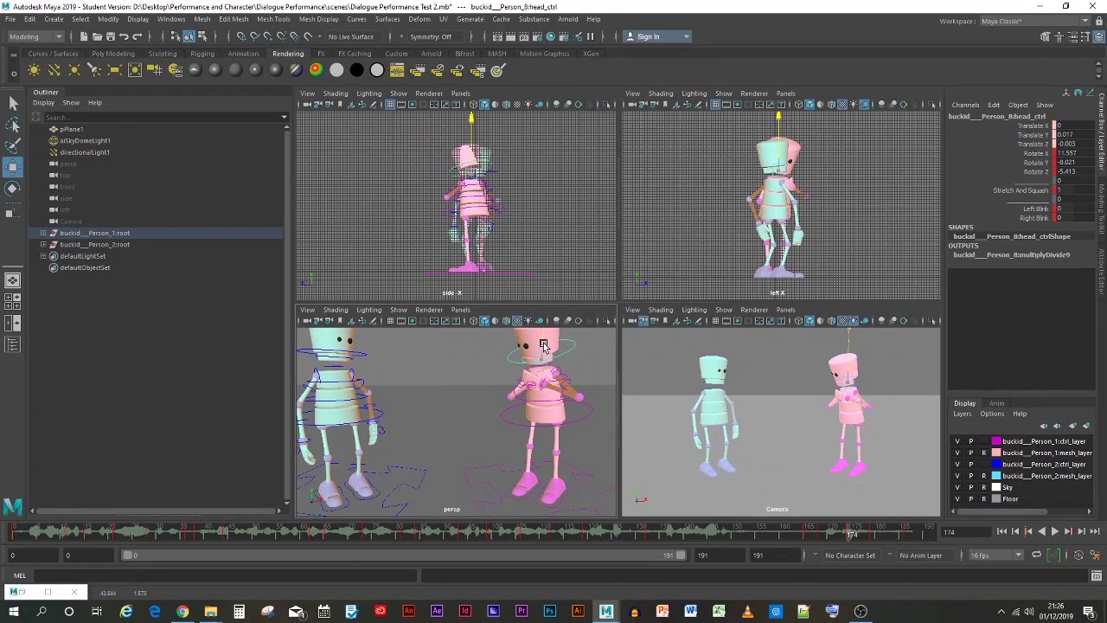
key("ctrl+z")
key("ctrl+z")
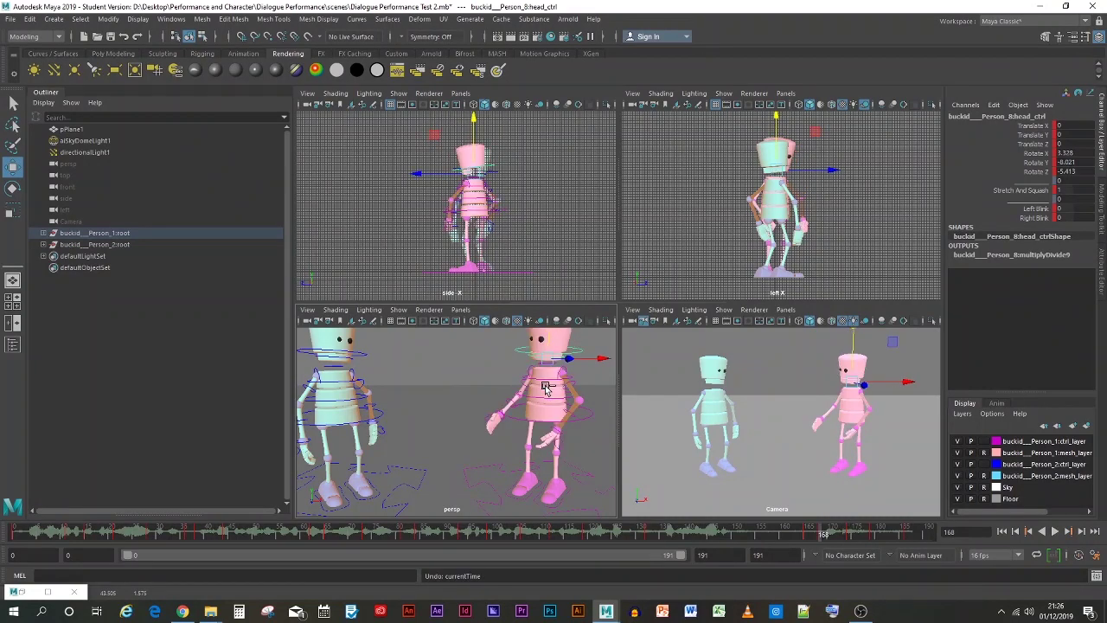
key("ctrl+z")
Select the pink character's jaw control and key its closed-mouth pose at frame 168
left_click(515, 349)
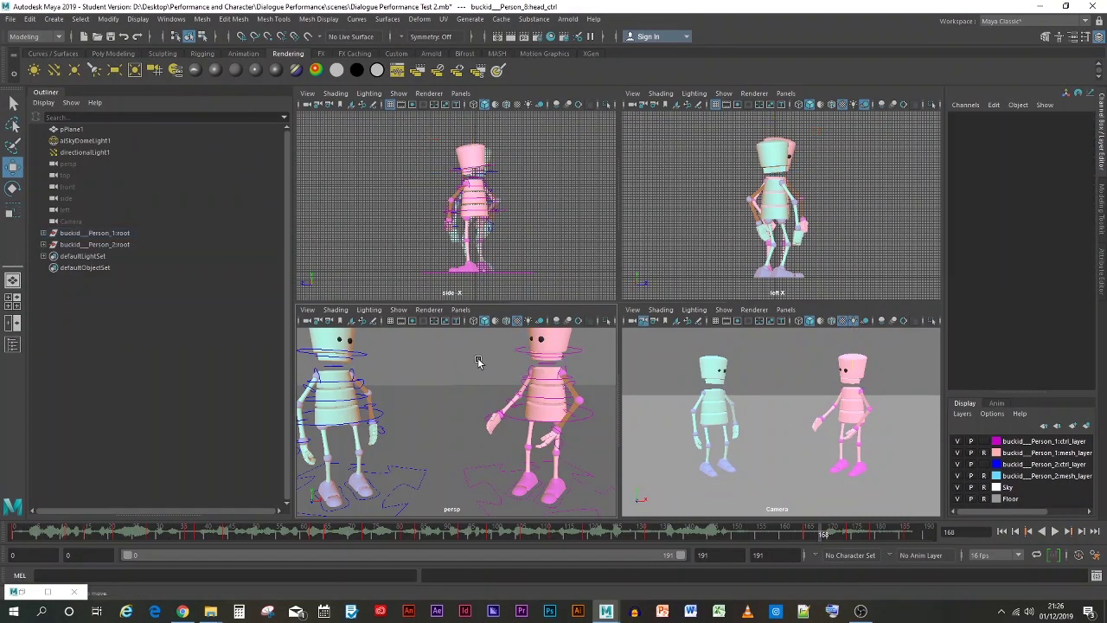
left_click(536, 359)
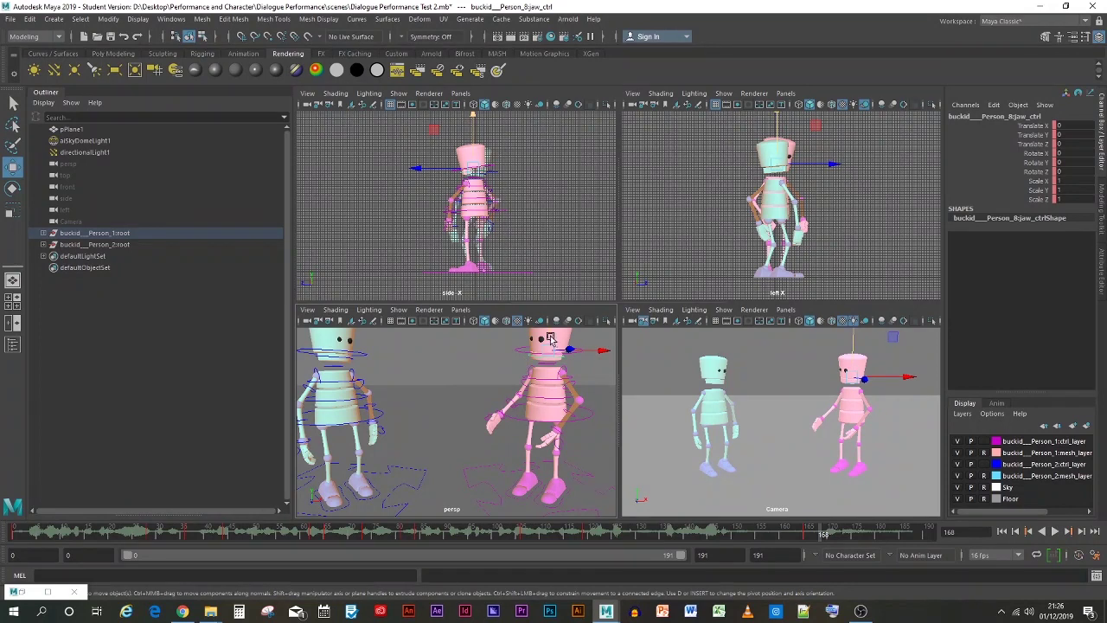
key("s")
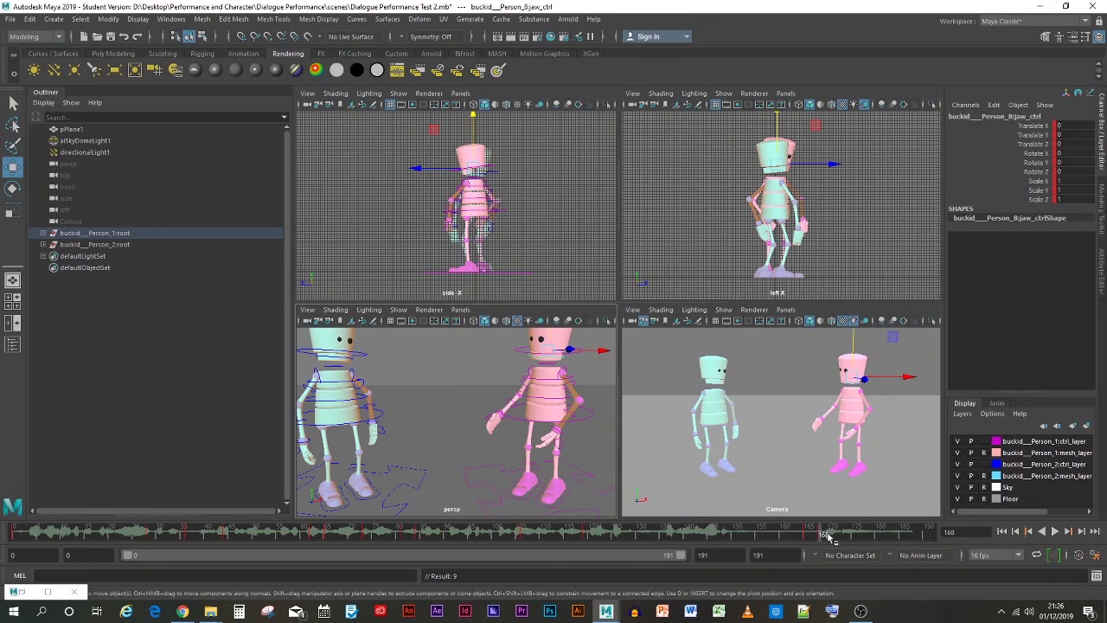
At frame 174, key the pink character's jaw control rotated -9.28 in X and moved about -0.046 in Y
left_click(516, 354)
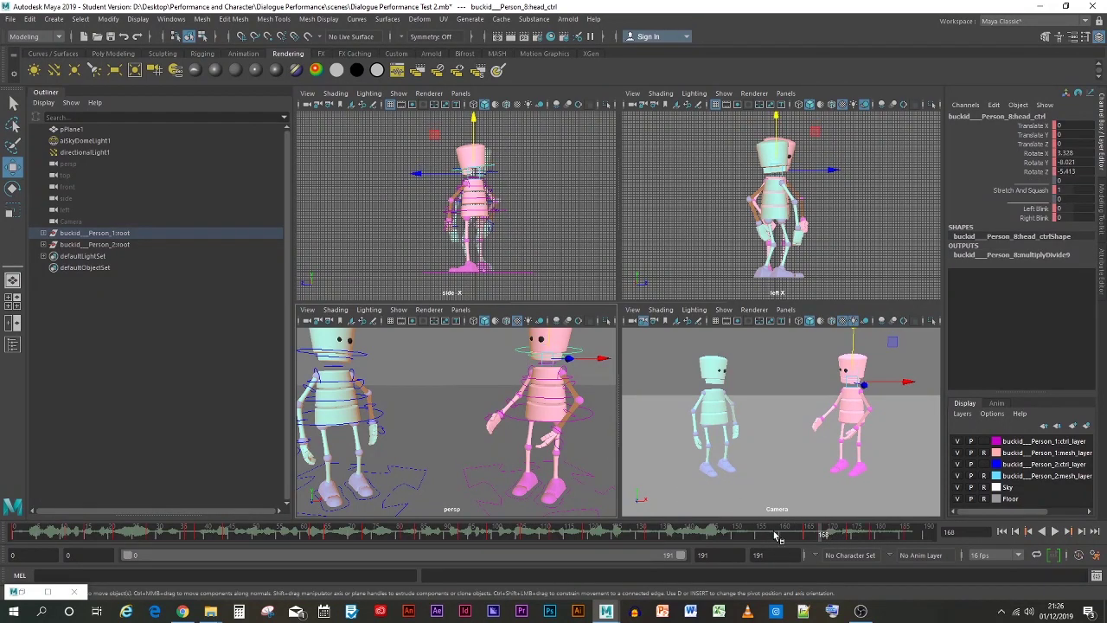
left_click_drag(827, 536, 850, 538)
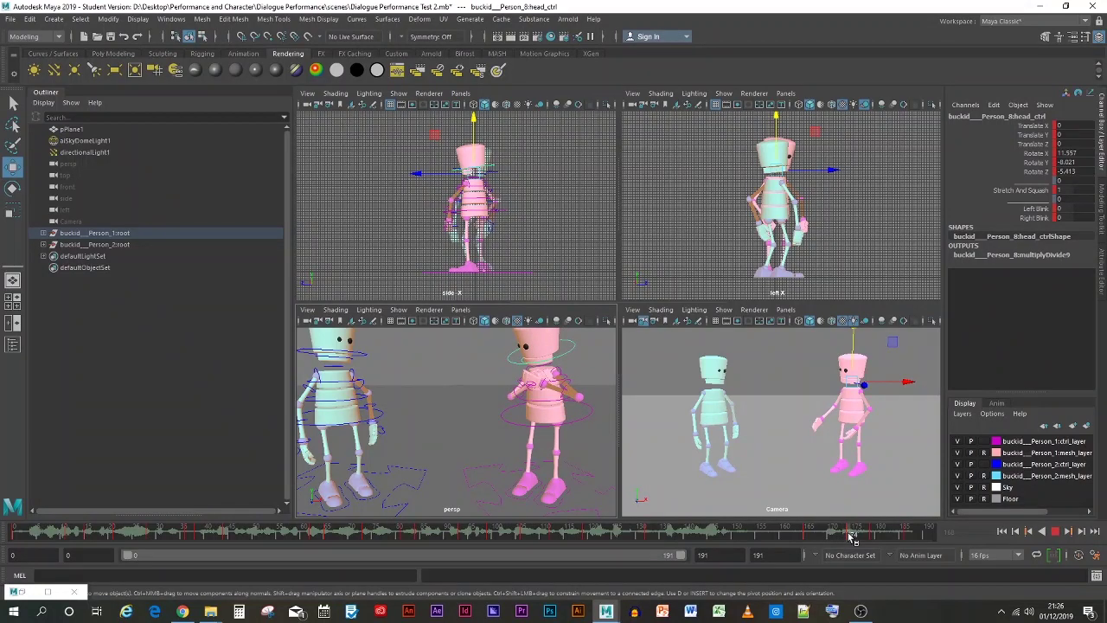
left_click(506, 370)
left_click(521, 361)
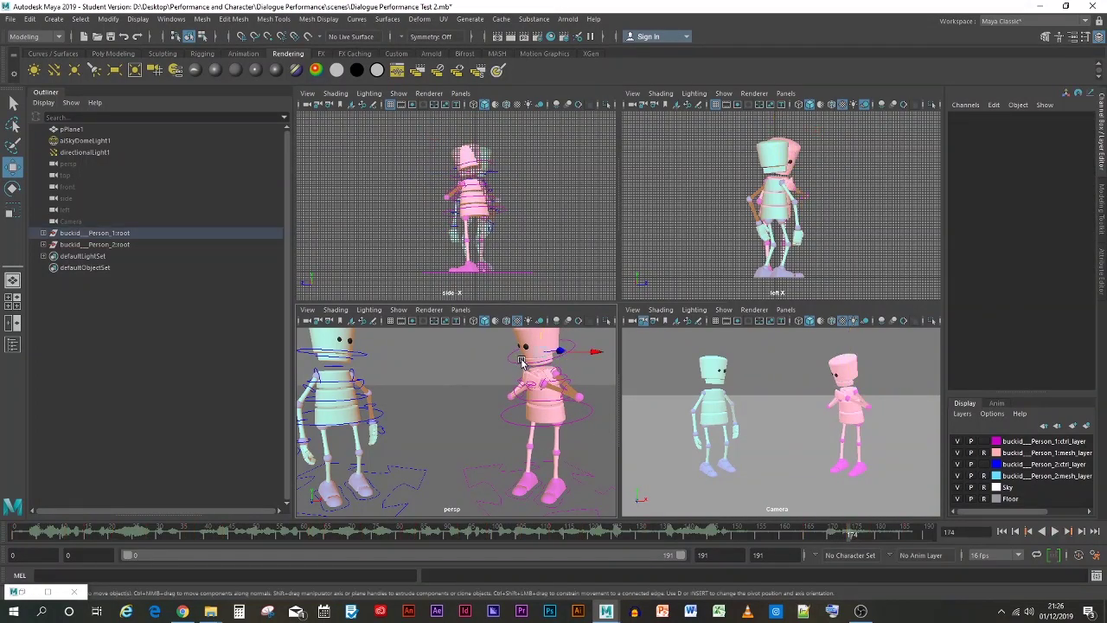
key("e")
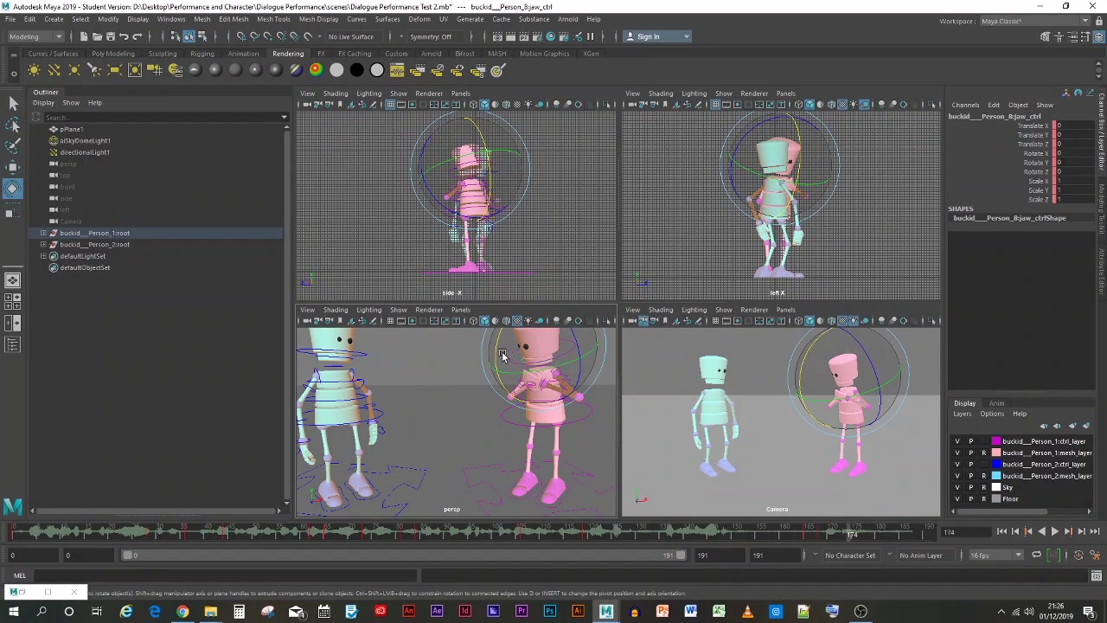
left_click_drag(497, 348, 507, 339)
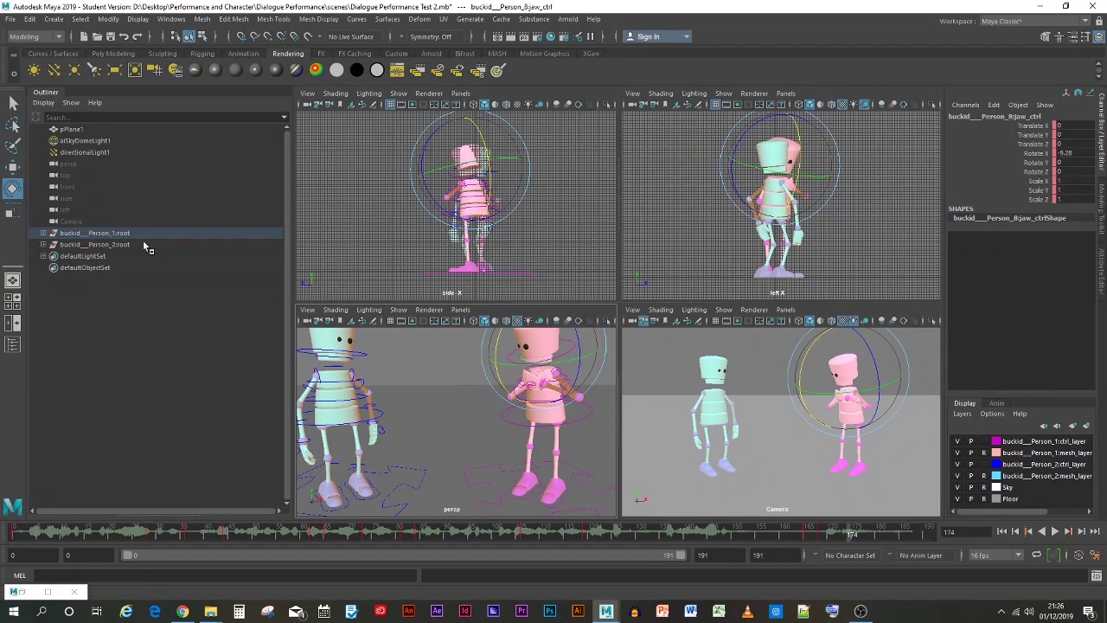
left_click(13, 168)
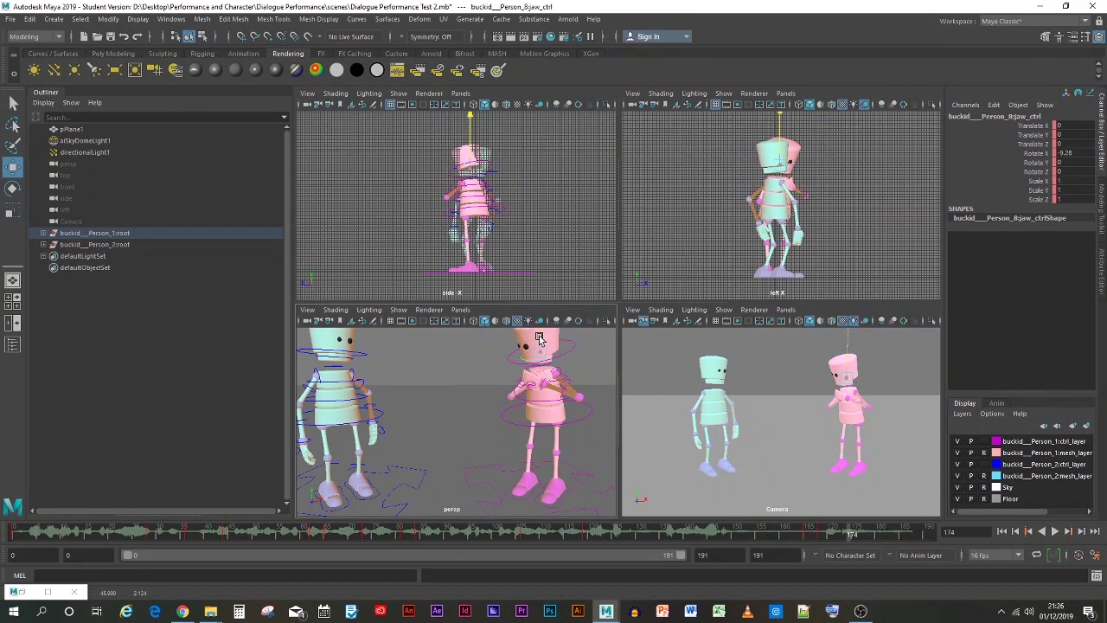
left_click_drag(539, 338, 536, 341)
key("s")
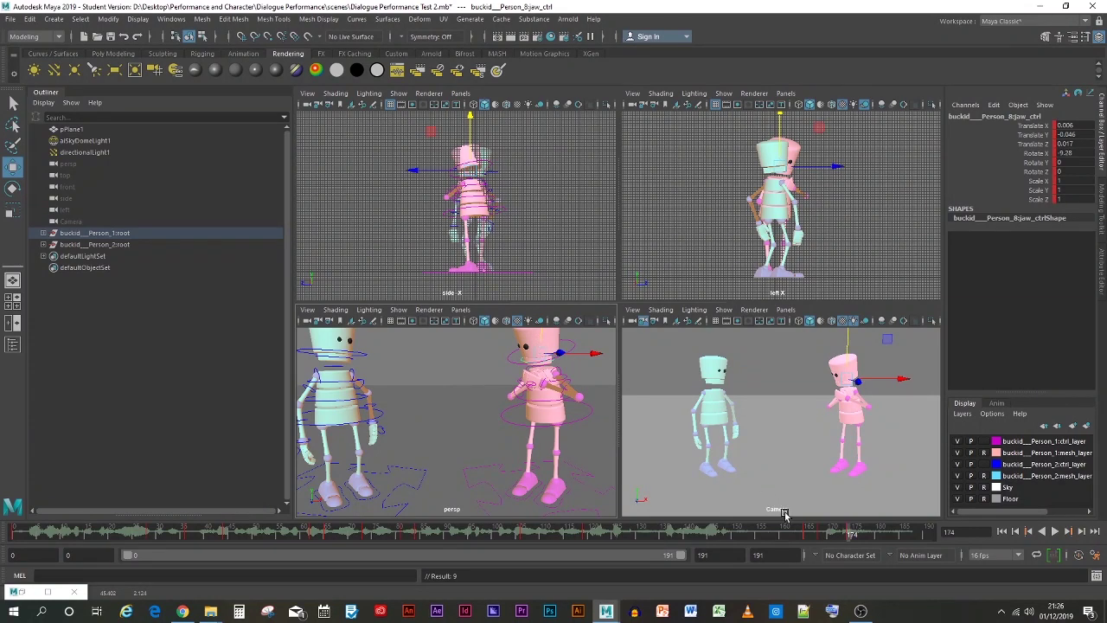
Try keying the pink character's jaw control rotated about 12.05 in X at frame 183, and undo the attempt
left_click_drag(851, 540, 895, 540)
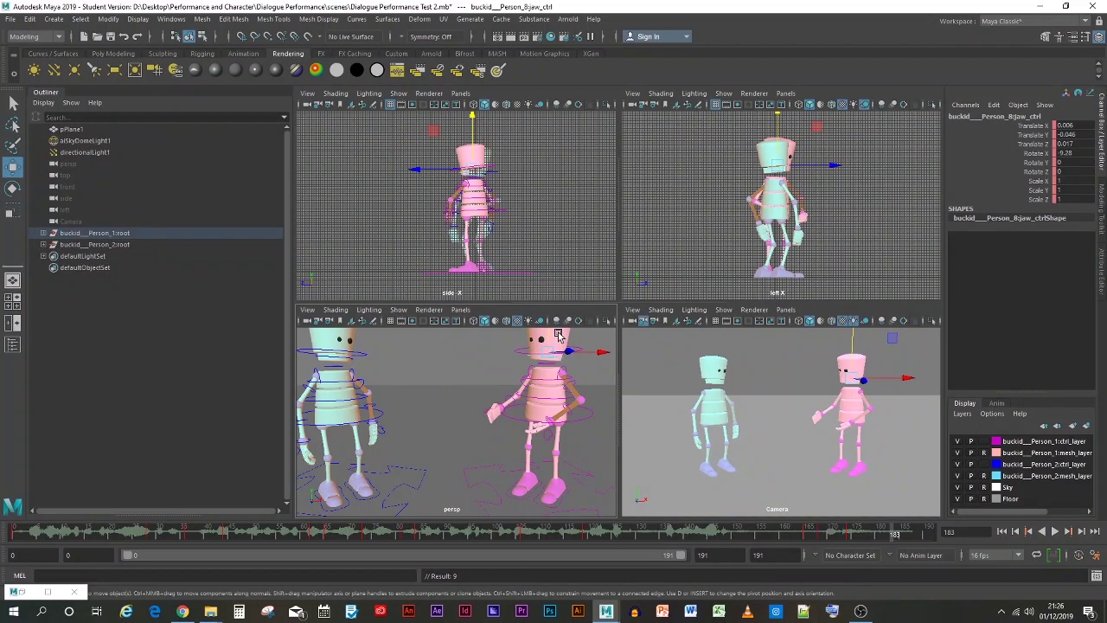
left_click(12, 187)
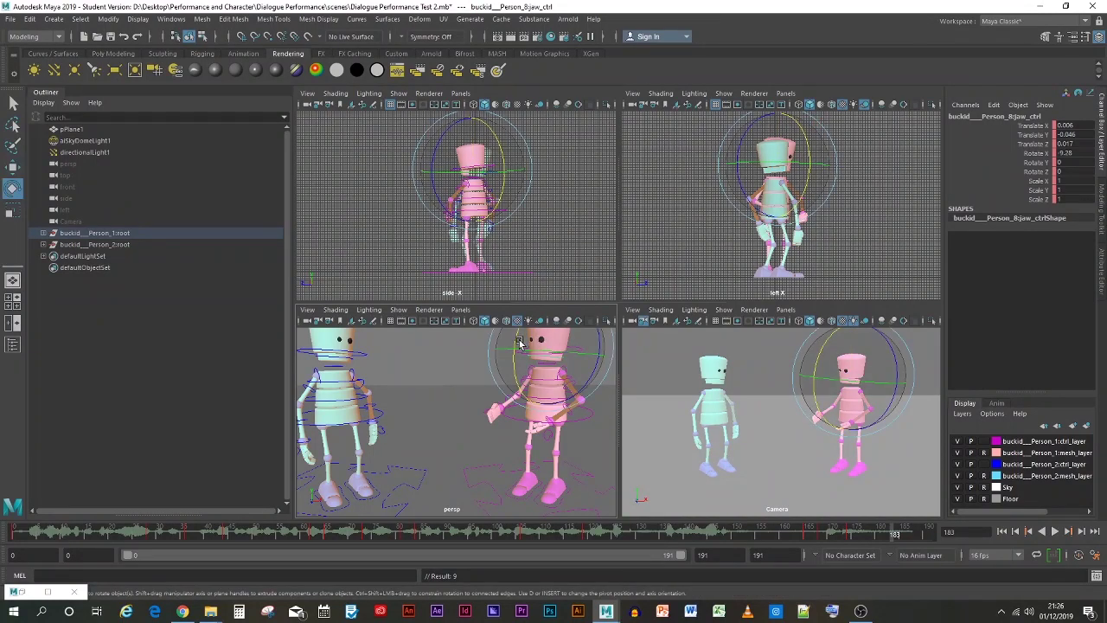
left_click_drag(522, 343, 511, 364)
key("s")
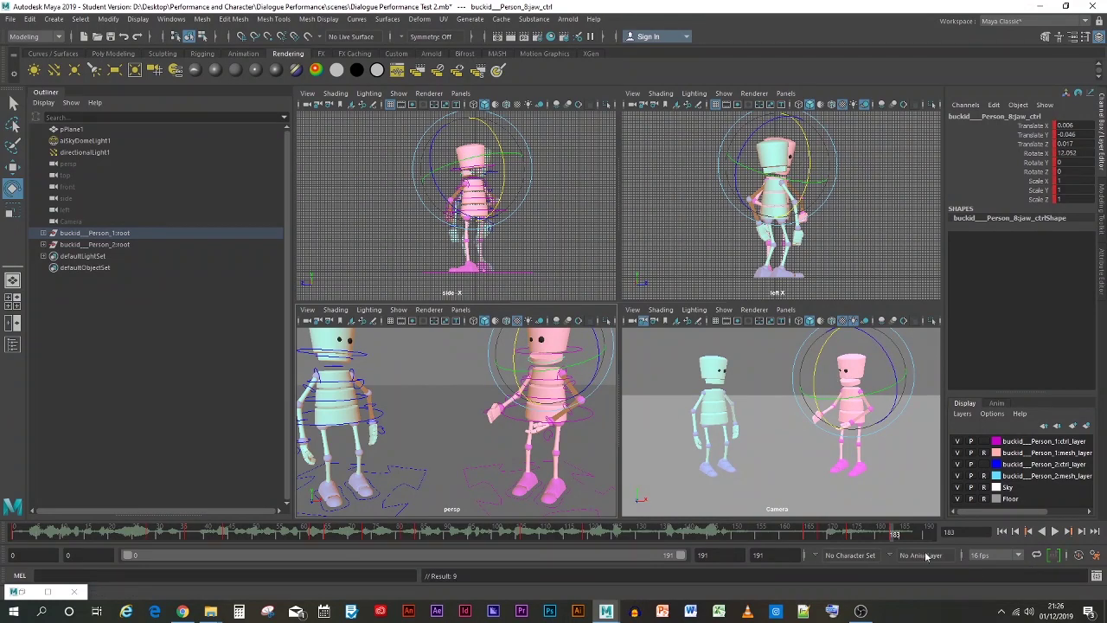
mouse_move(897, 540)
left_mouse_down()
mouse_move(839, 541)
mouse_move(912, 539)
mouse_move(832, 535)
mouse_move(891, 536)
left_mouse_up()
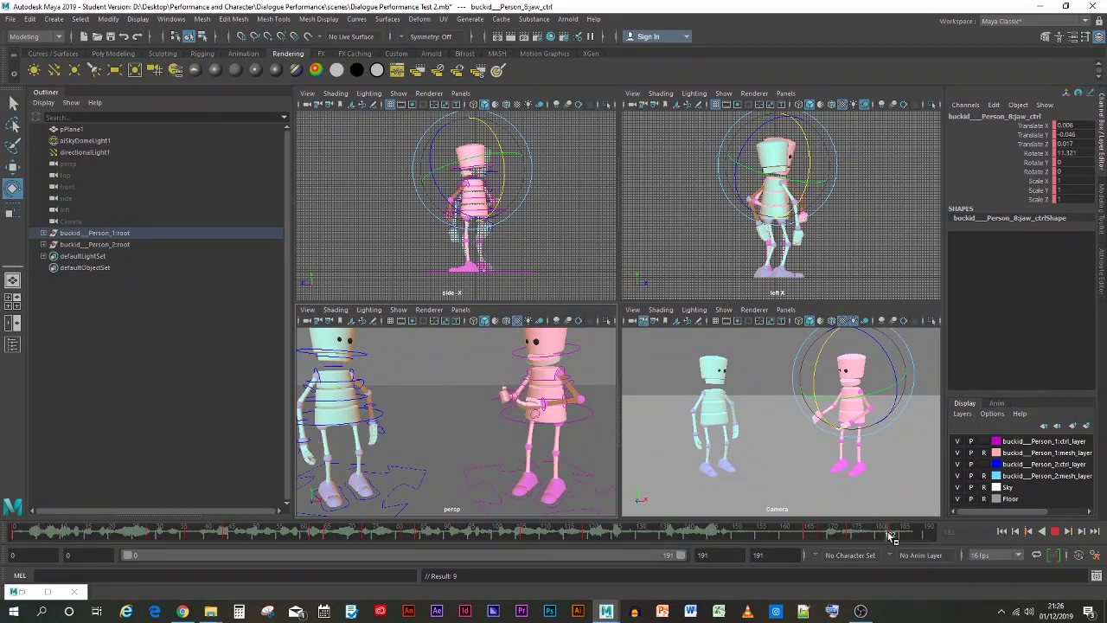
key("ctrl+z")
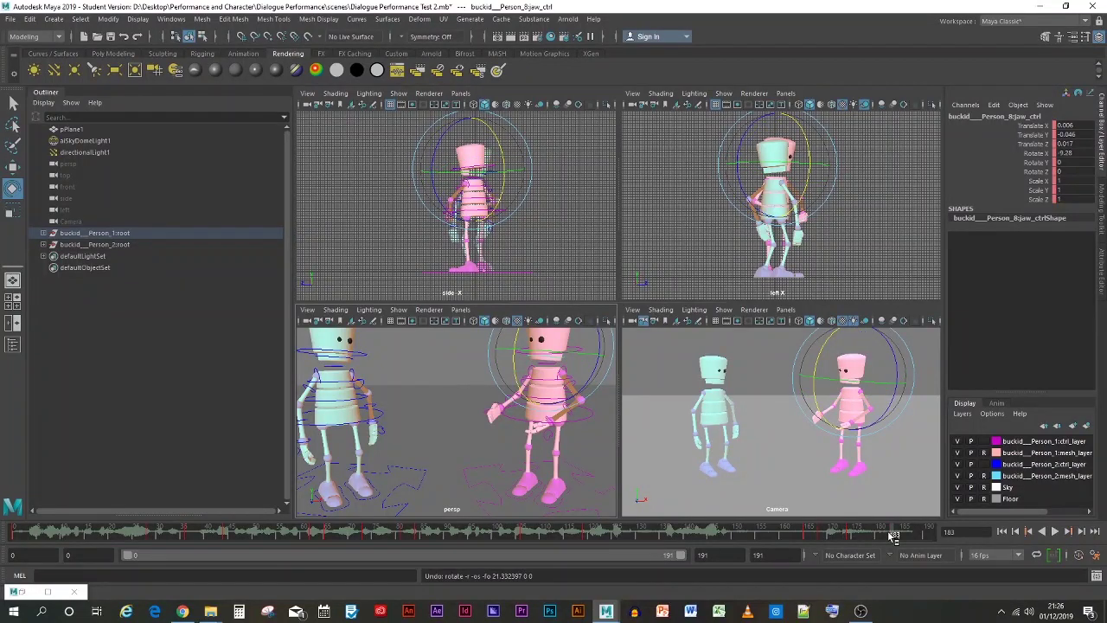
At frame 174, key the pink character's mouth open with its jaw control rotated about 7.27 in X and moved about -0.109 in Y
left_click_drag(890, 540, 863, 536)
left_click(848, 535)
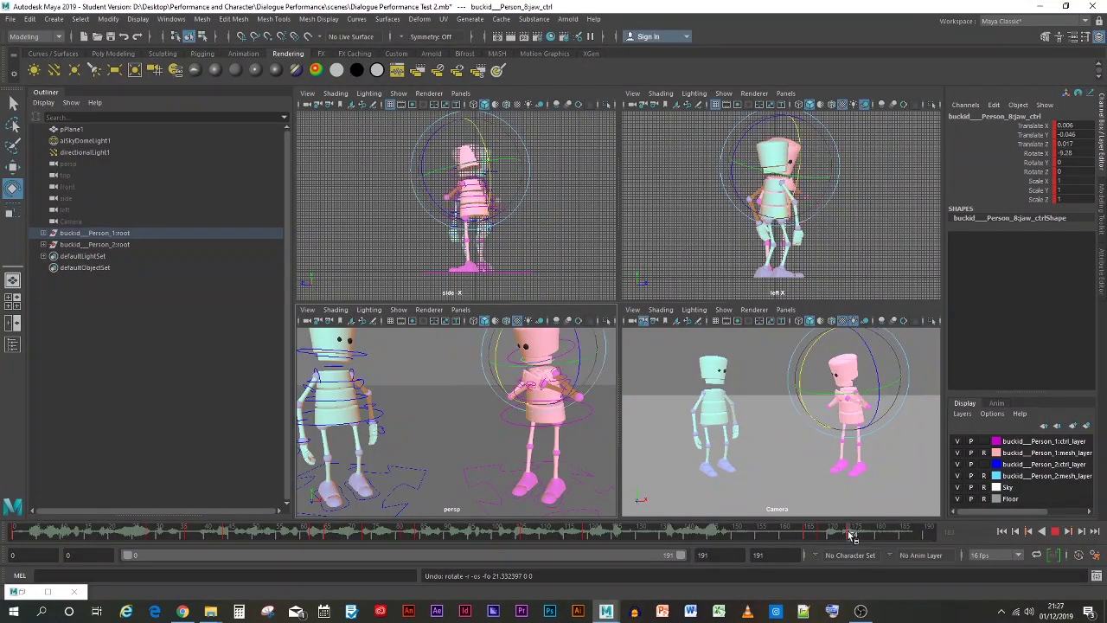
left_click(13, 167)
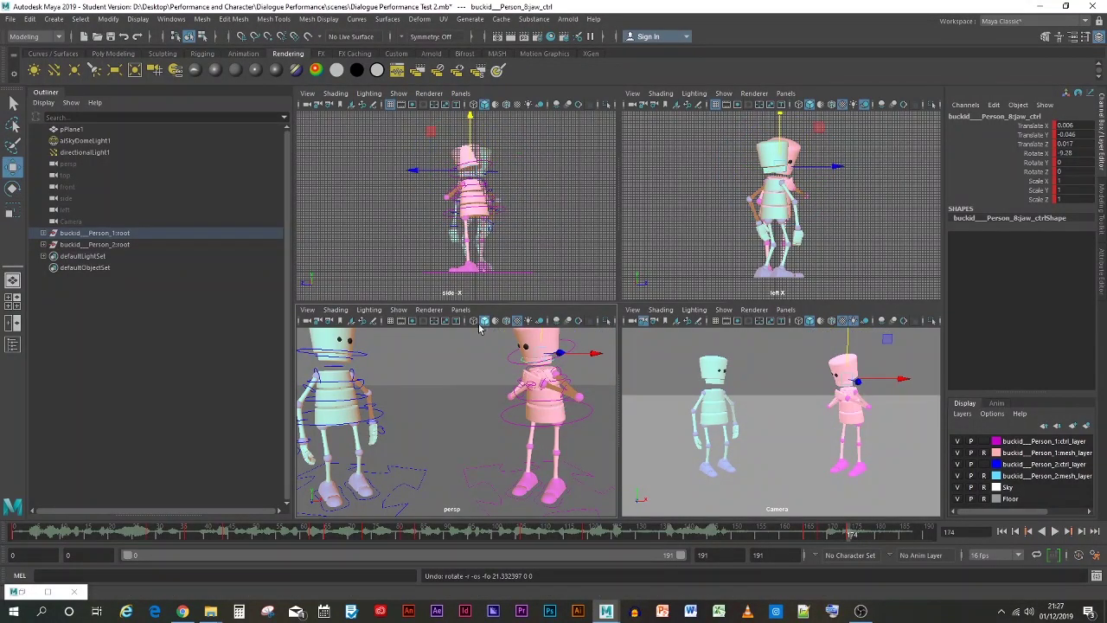
left_click_drag(538, 337, 498, 365)
left_click(13, 187)
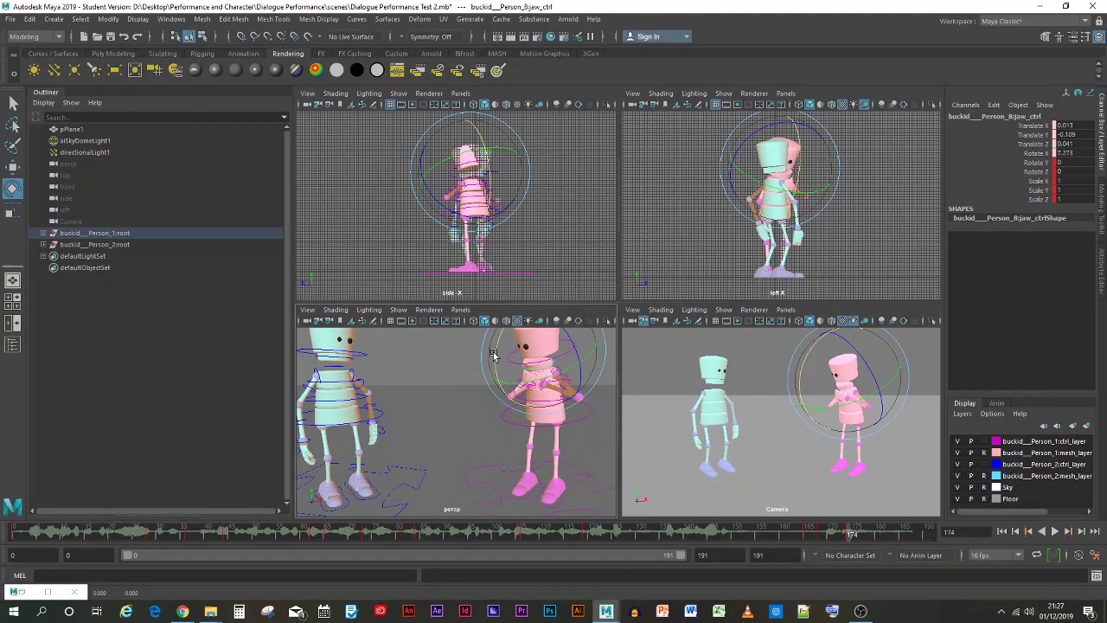
key("s")
At frame 185, key the pink character's mouth closing with its jaw control rotated about -4.34 in X and moved about -0.057 in Y
left_click_drag(854, 541, 904, 541)
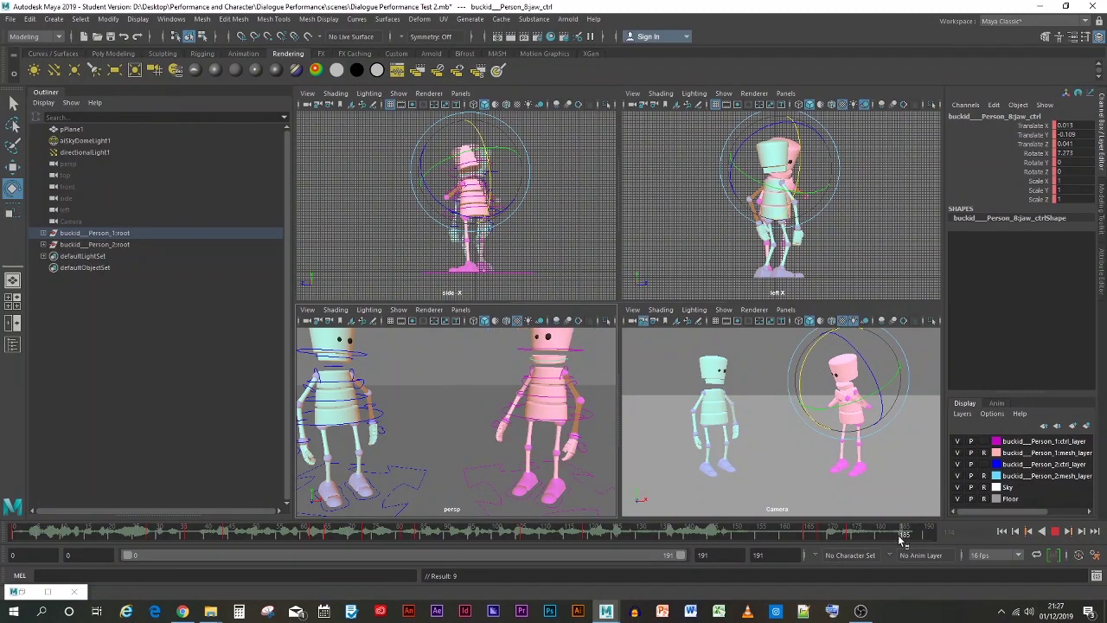
left_click_drag(521, 346, 527, 336)
key("w")
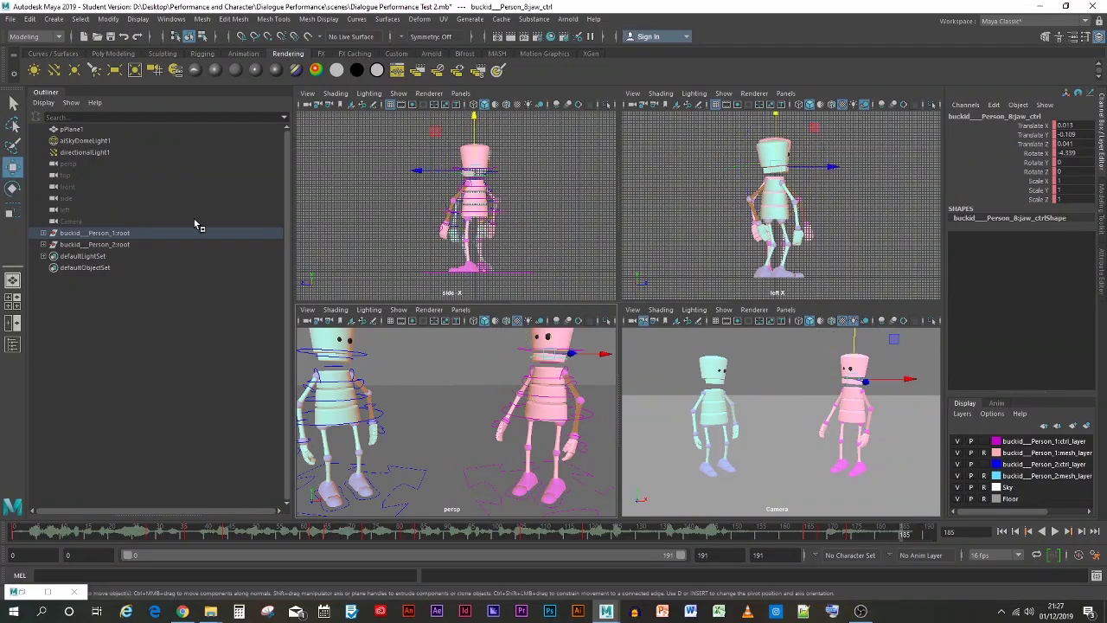
left_click_drag(555, 339, 550, 337)
key("s")
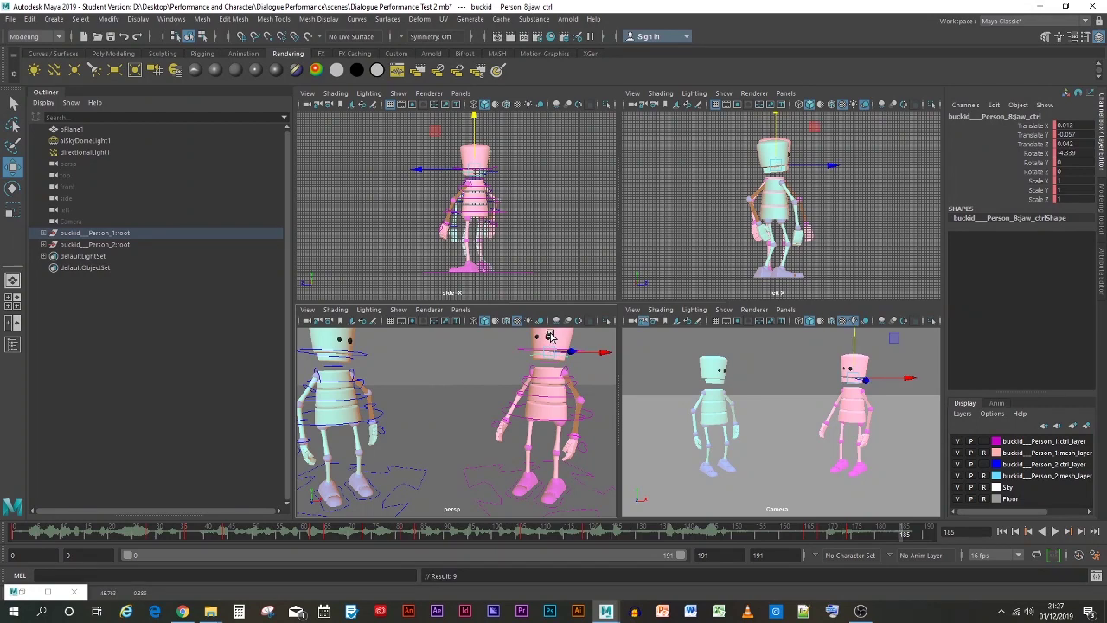
Clear the selection and review the pink character's closing line by scrubbing the final frames to frame 187
key("alt+v")
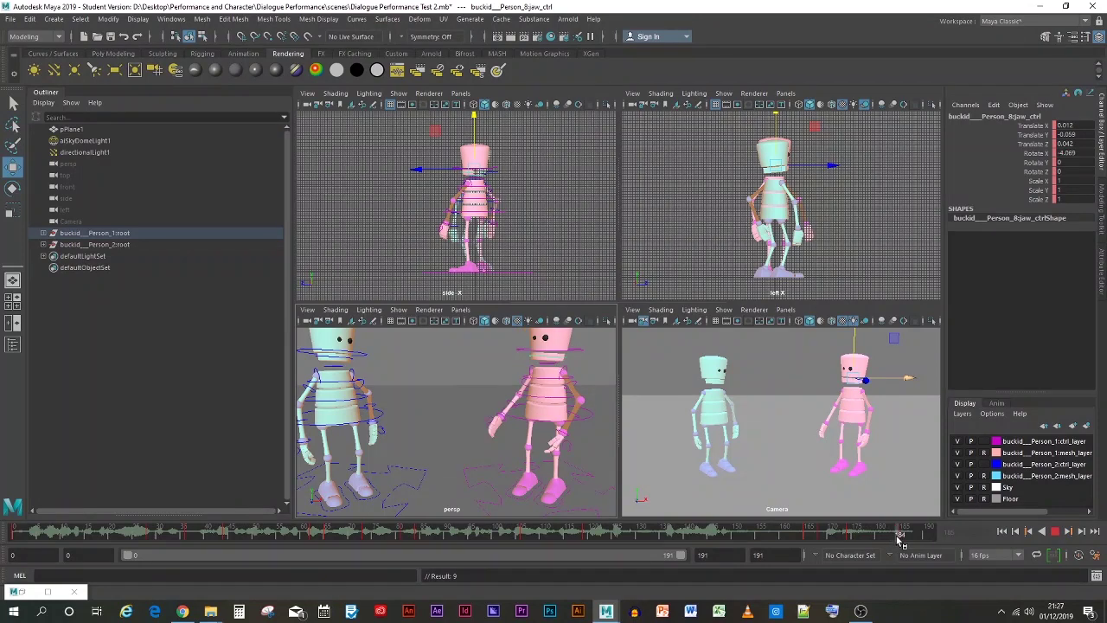
left_click(783, 452)
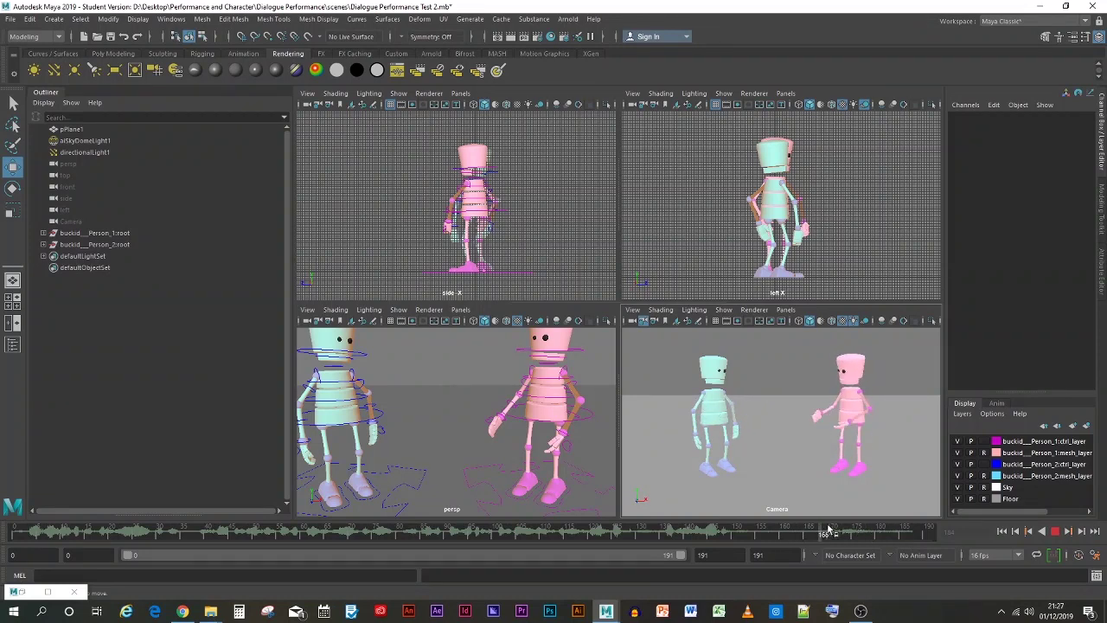
mouse_move(850, 532)
left_mouse_down()
mouse_move(908, 532)
mouse_move(692, 523)
mouse_move(916, 524)
left_mouse_up()
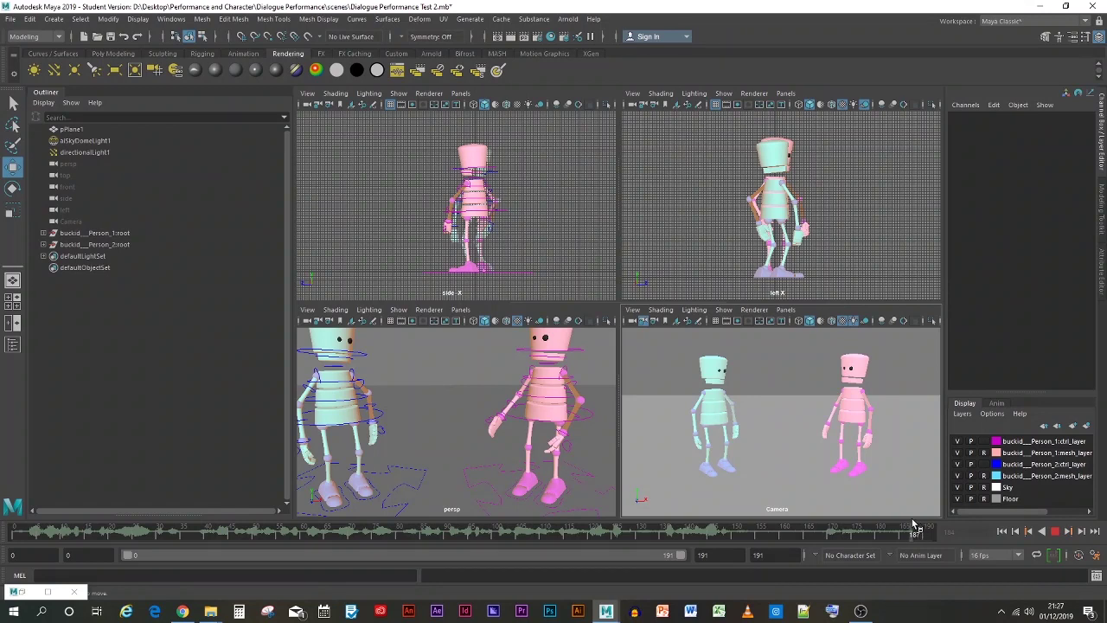
Return to the pink character's lowered-head pose at frame 93, checking its head control's keyframes and playing back the audio there
mouse_move(914, 524)
left_mouse_down()
mouse_move(428, 513)
mouse_move(482, 518)
left_mouse_up()
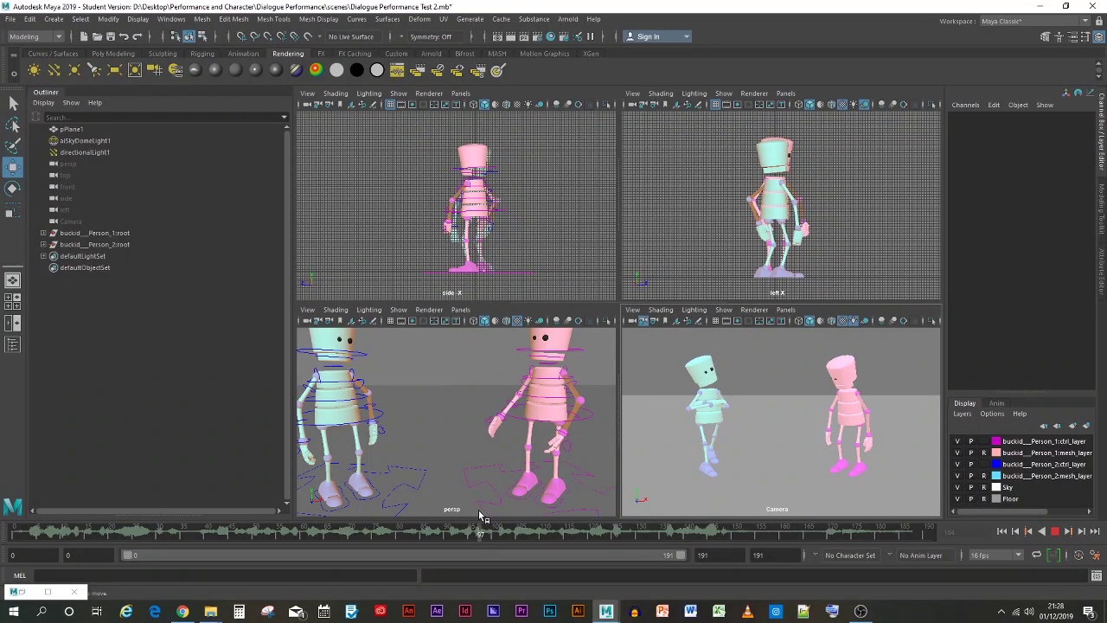
left_click_drag(481, 517, 456, 523)
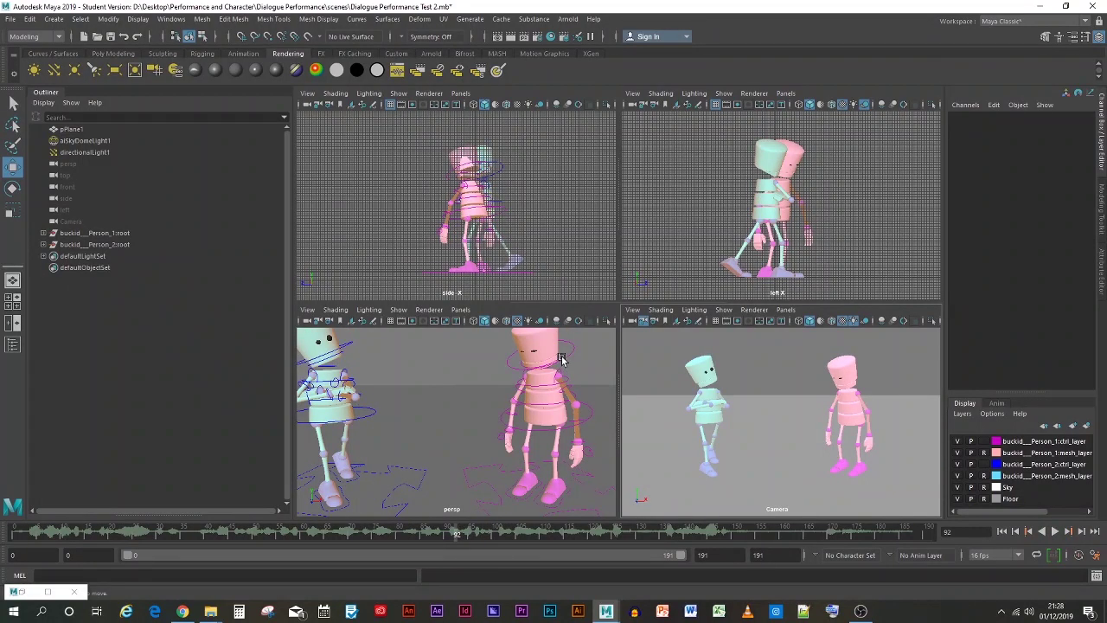
left_click(560, 358)
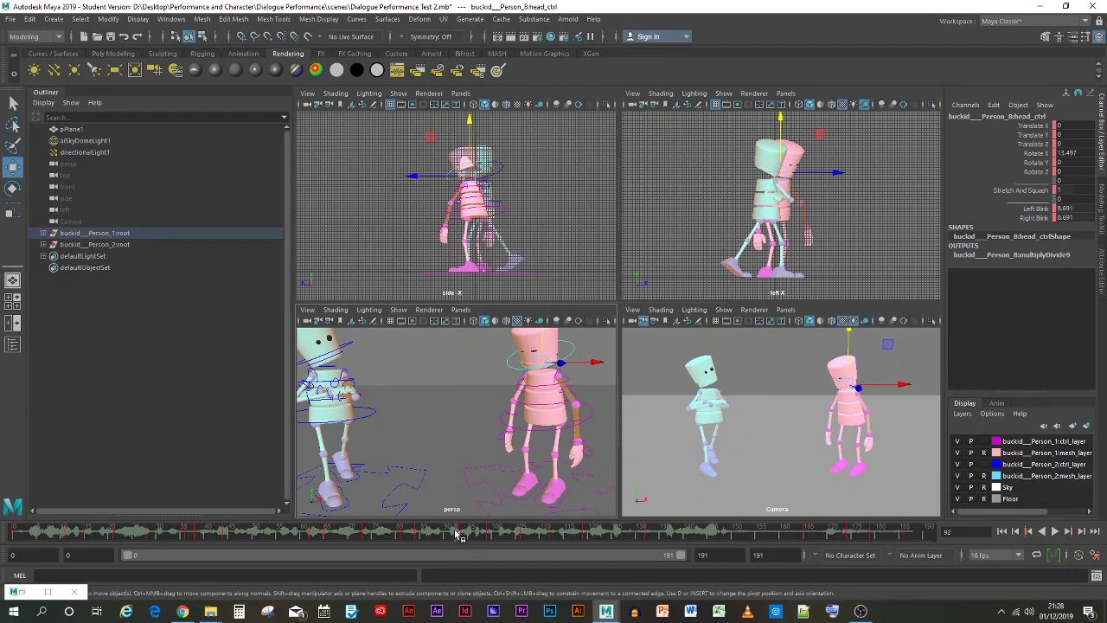
key("alt+v")
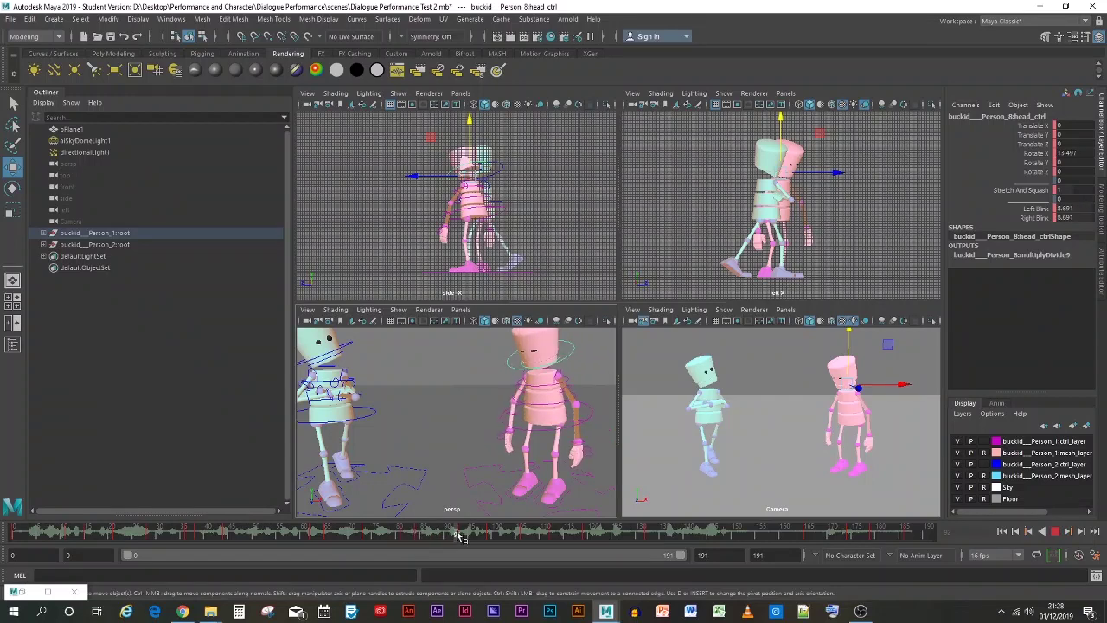
left_click(464, 536)
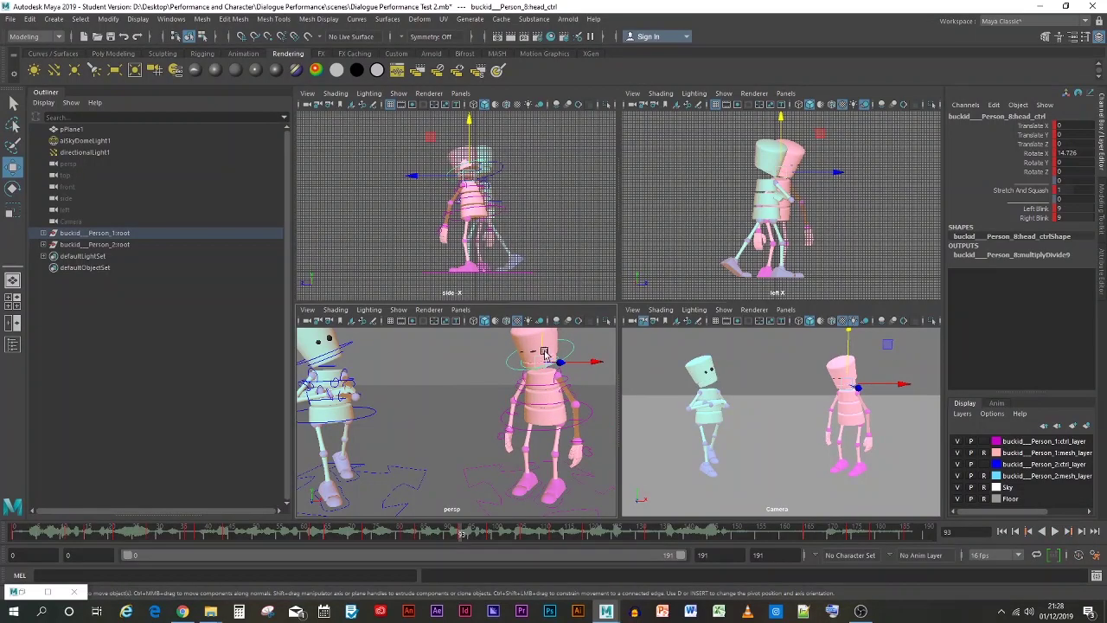
At frame 93, key the pink character's jaw control moved about -0.028 in Y and 0.015 in Z
left_click_drag(542, 342, 540, 346)
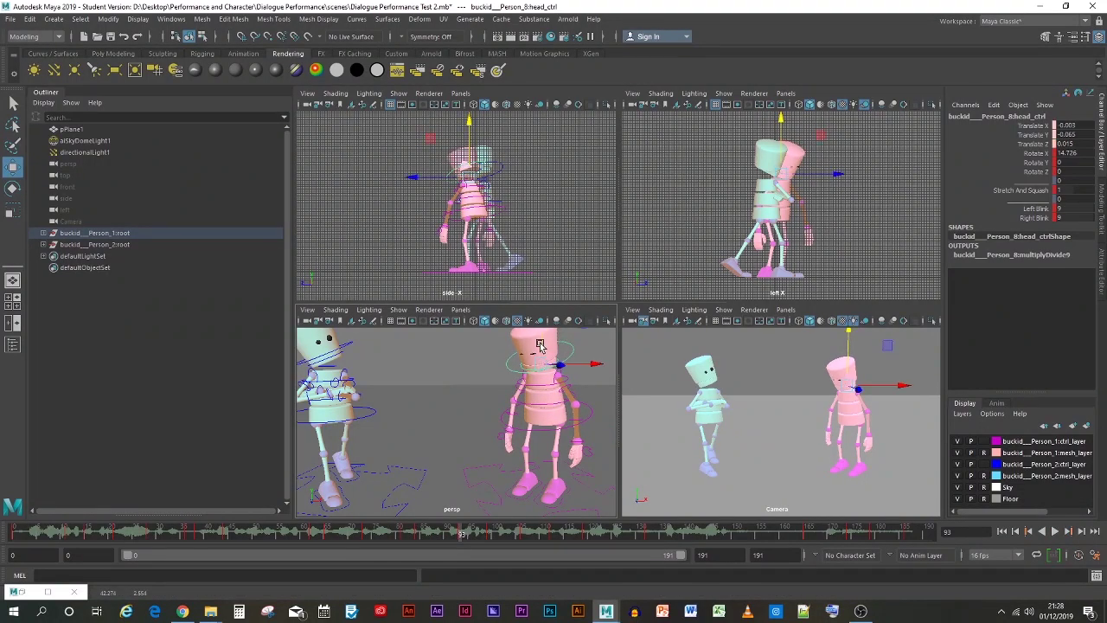
key("ctrl+z")
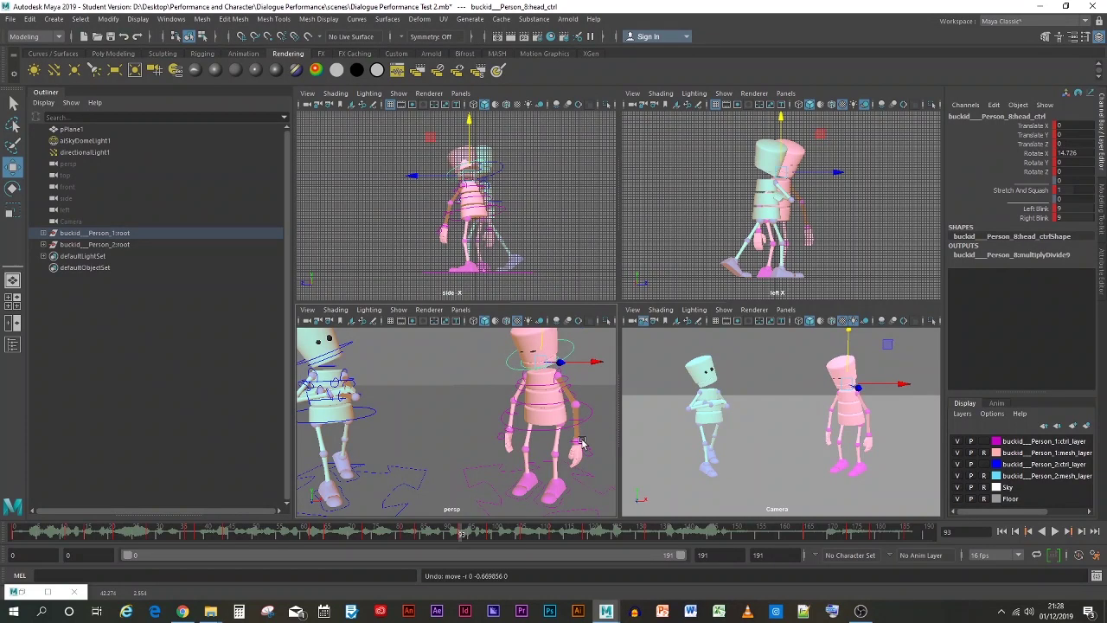
left_click(534, 359)
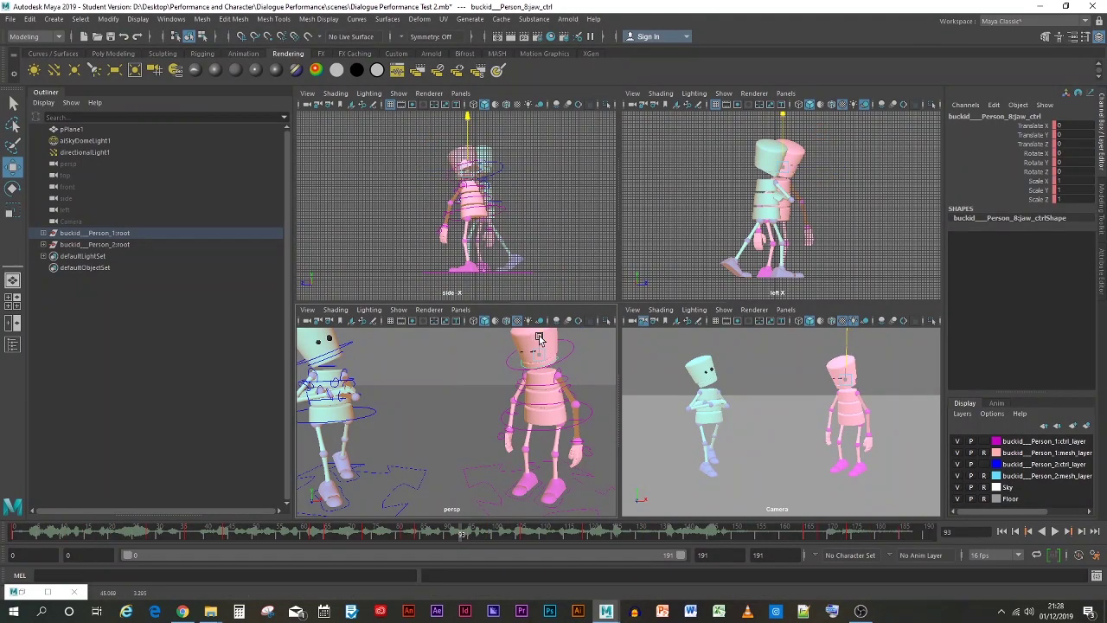
left_click_drag(538, 337, 536, 340)
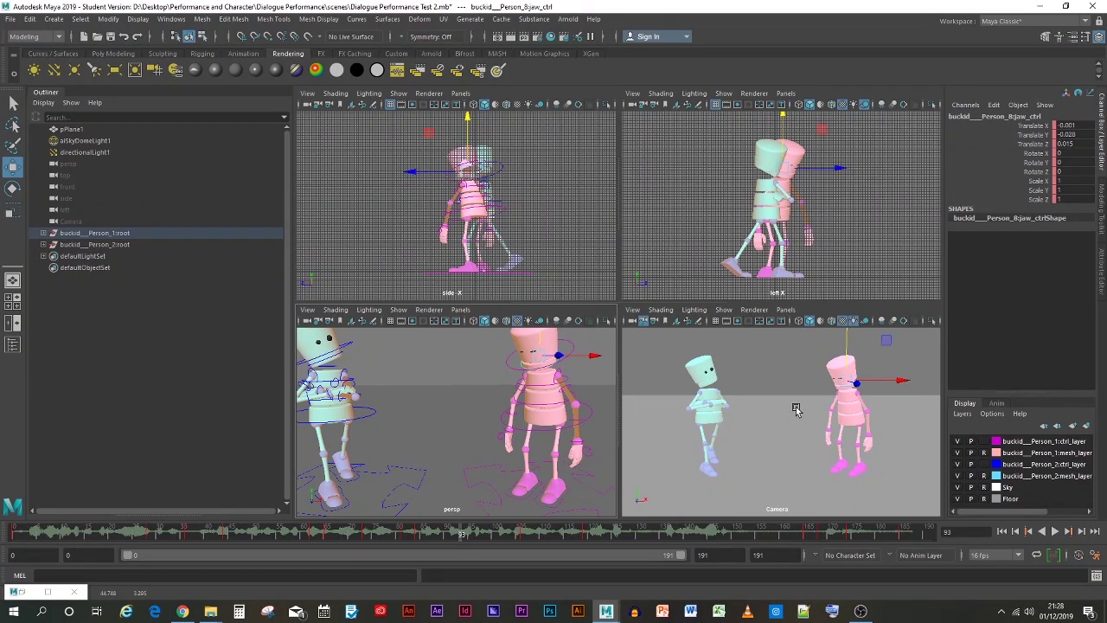
left_click(798, 379)
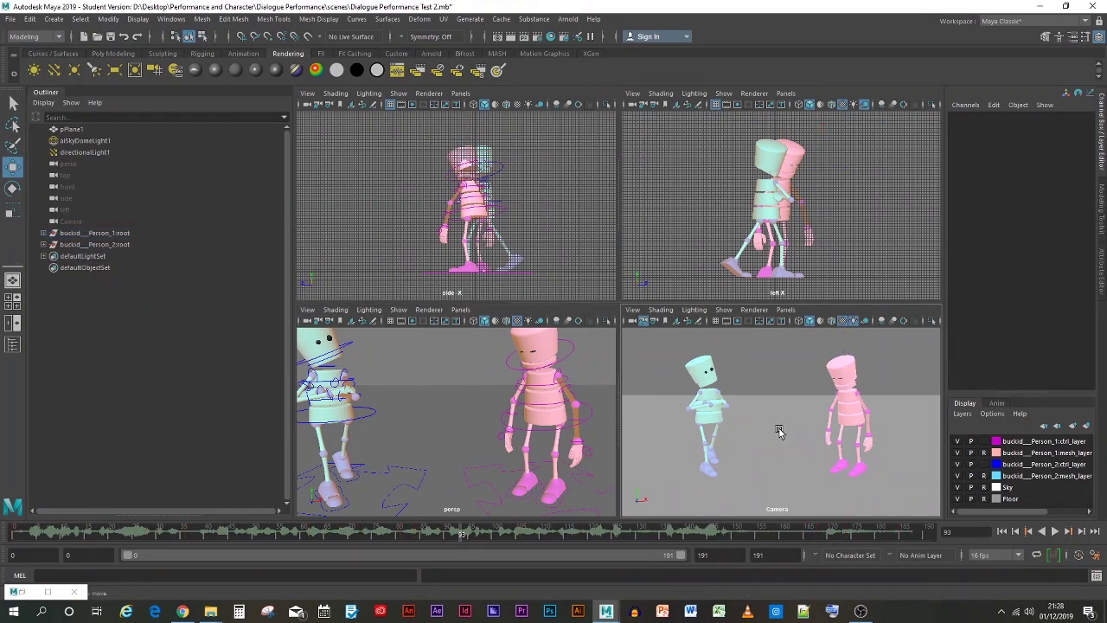
left_click(520, 364)
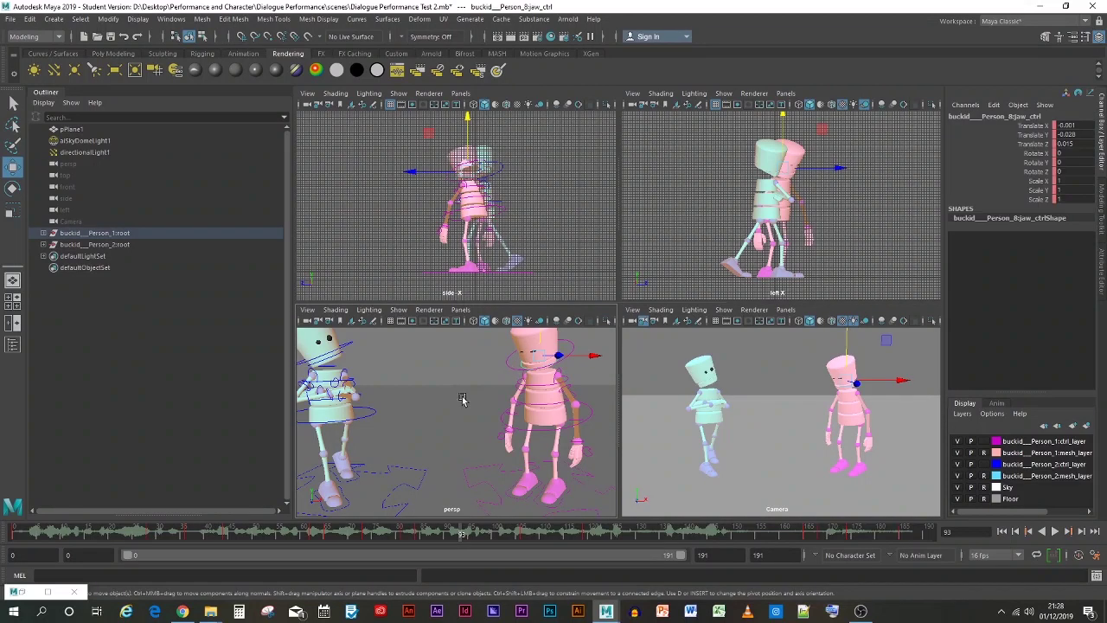
key("s")
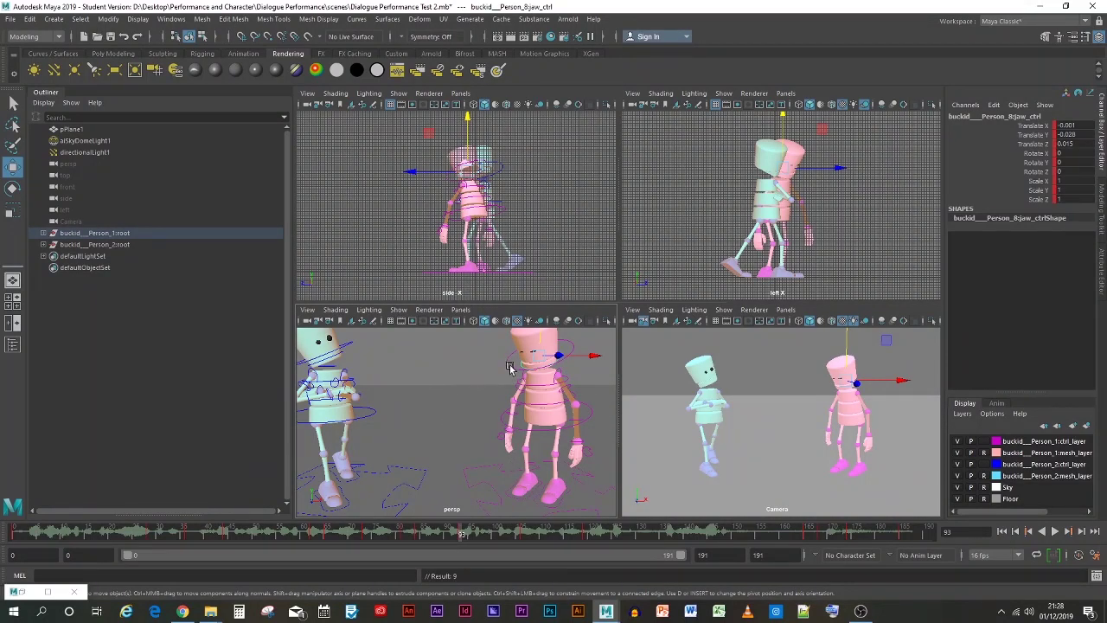
Re-key the pink character's jaw at frame 93, rotated about -4.675 in X and moved about -0.058 in Y and 0.03 in Z
key("e")
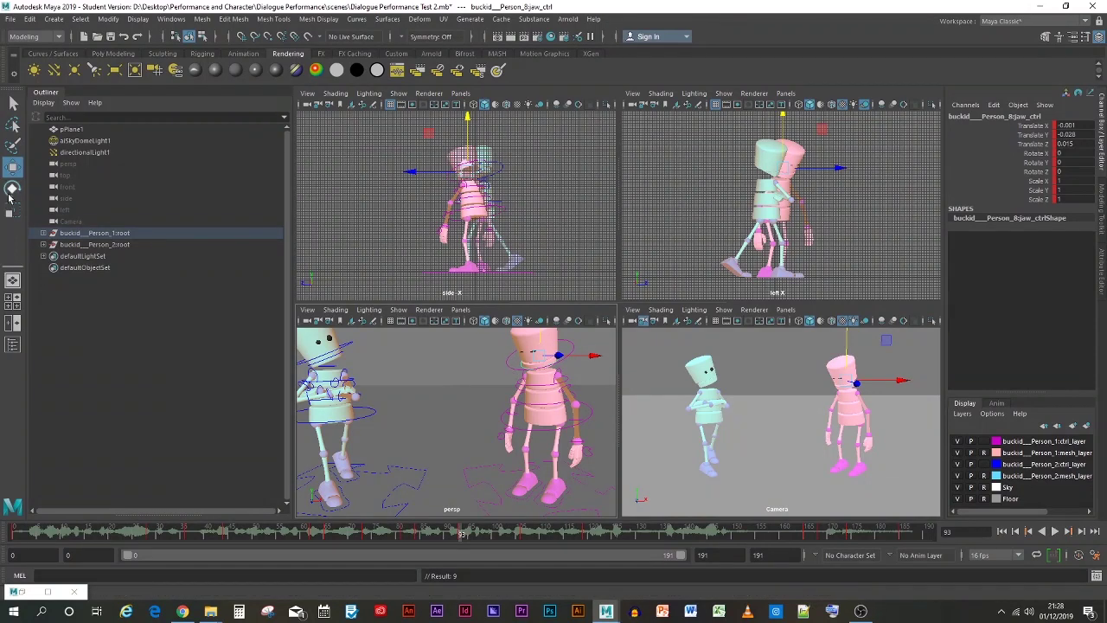
left_click_drag(514, 366, 519, 360)
key("w")
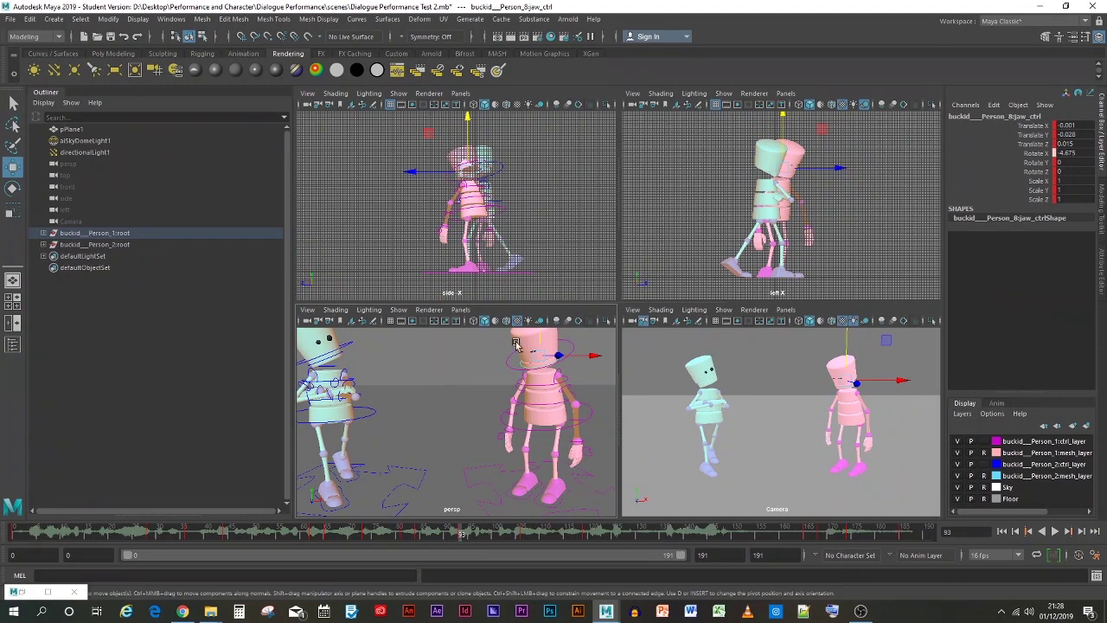
middle_click_drag(536, 337, 538, 339)
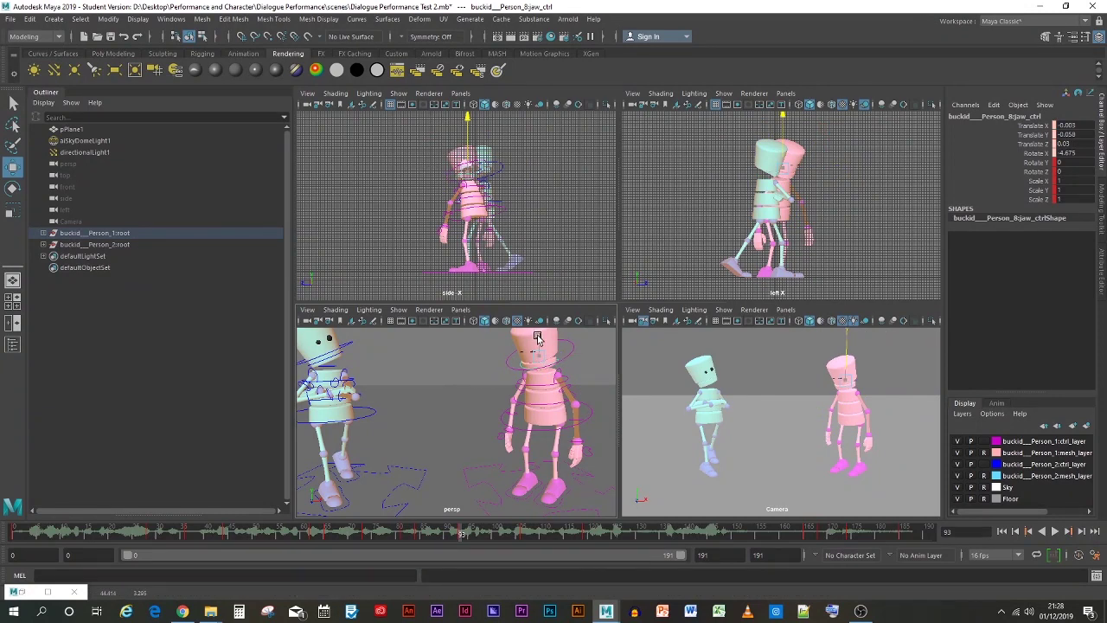
middle_click_drag(537, 337, 537, 342)
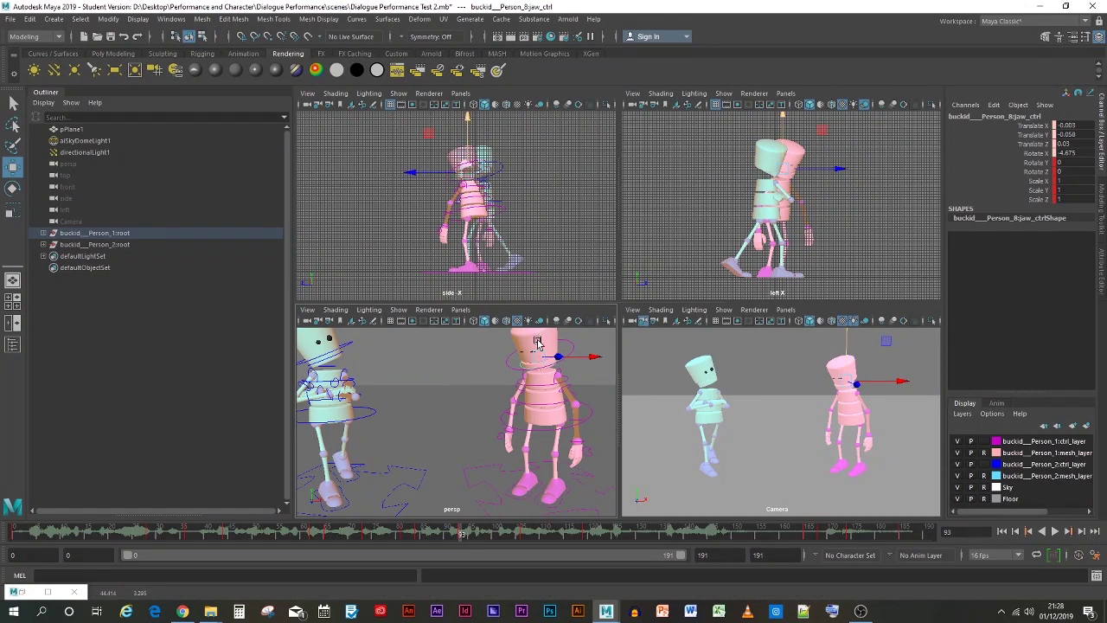
key("s")
left_click(802, 405)
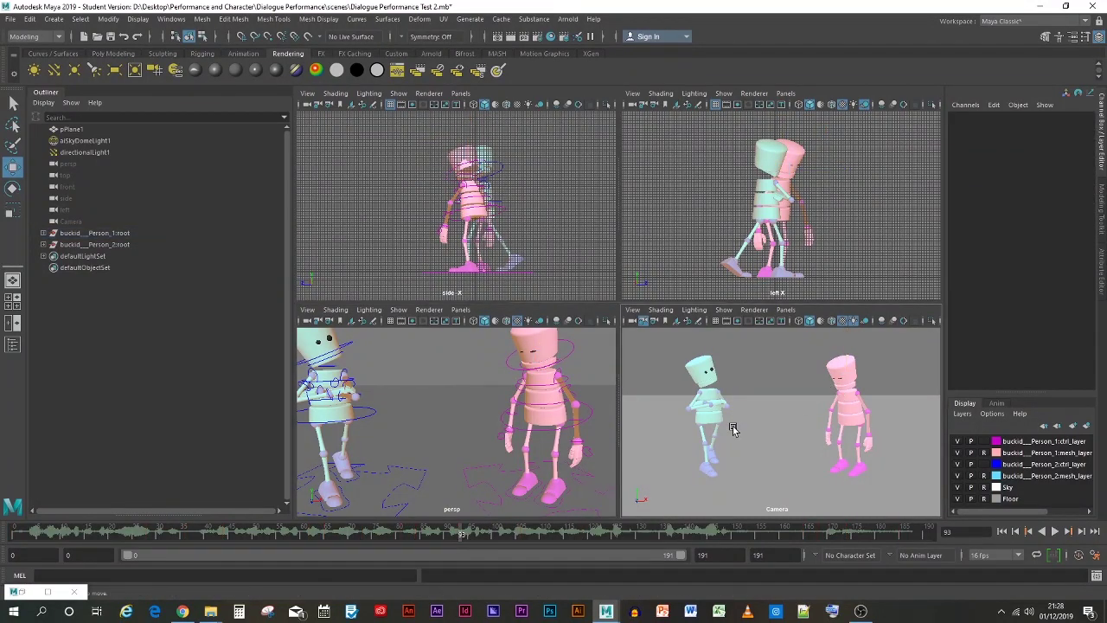
Cut the pink character's jaw key at frame 106 and check its head motion around frame 107
left_click(505, 361)
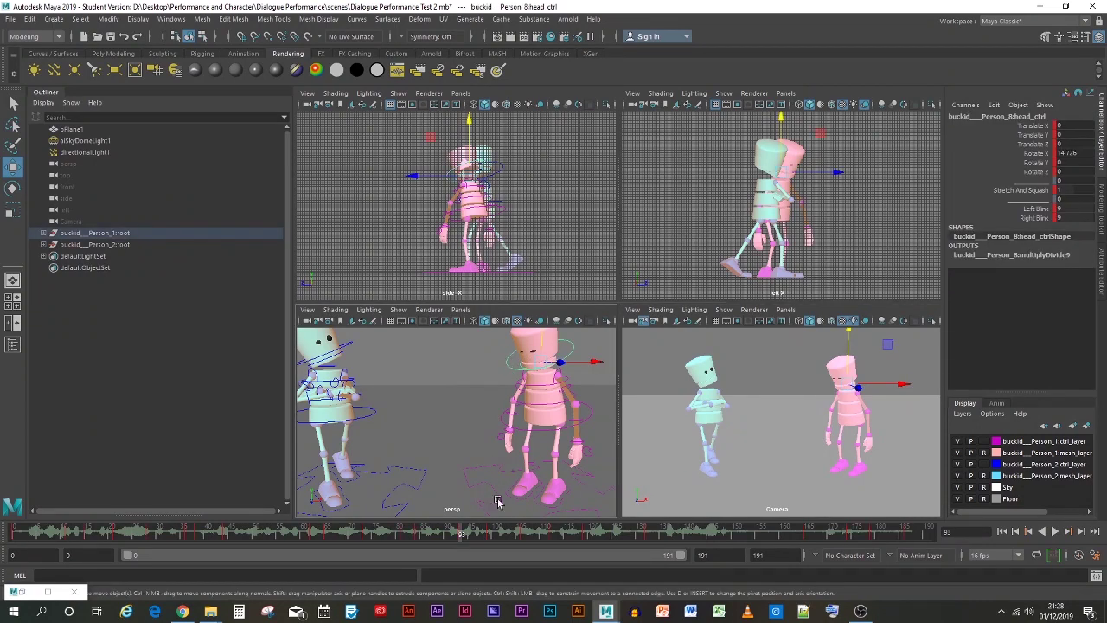
left_click_drag(464, 538, 524, 536)
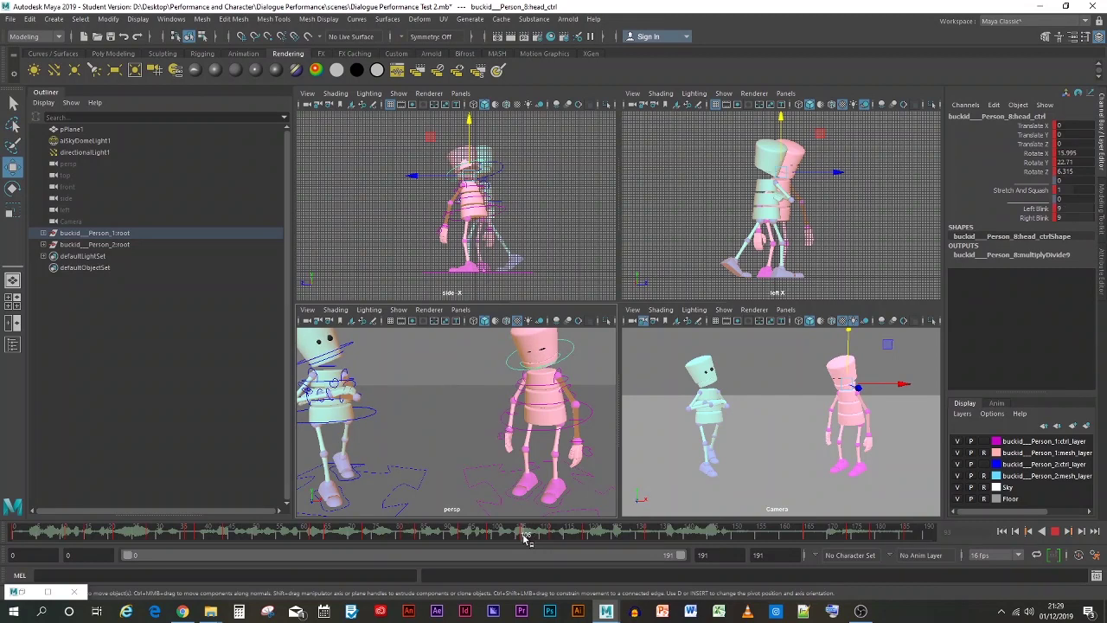
left_click(464, 414)
left_click(522, 364)
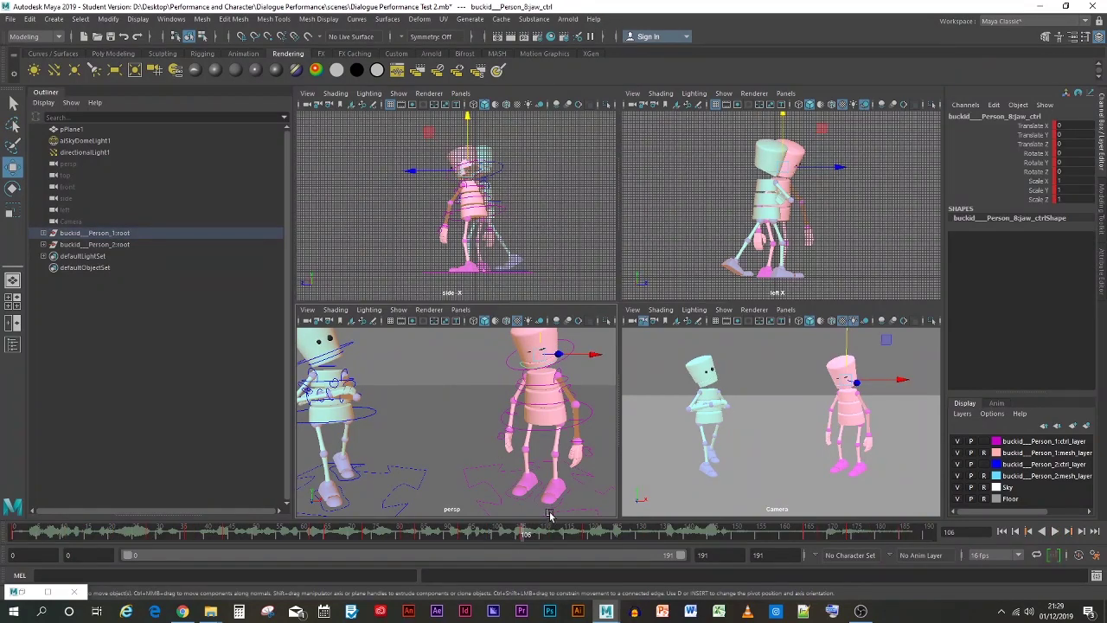
right_click(528, 536)
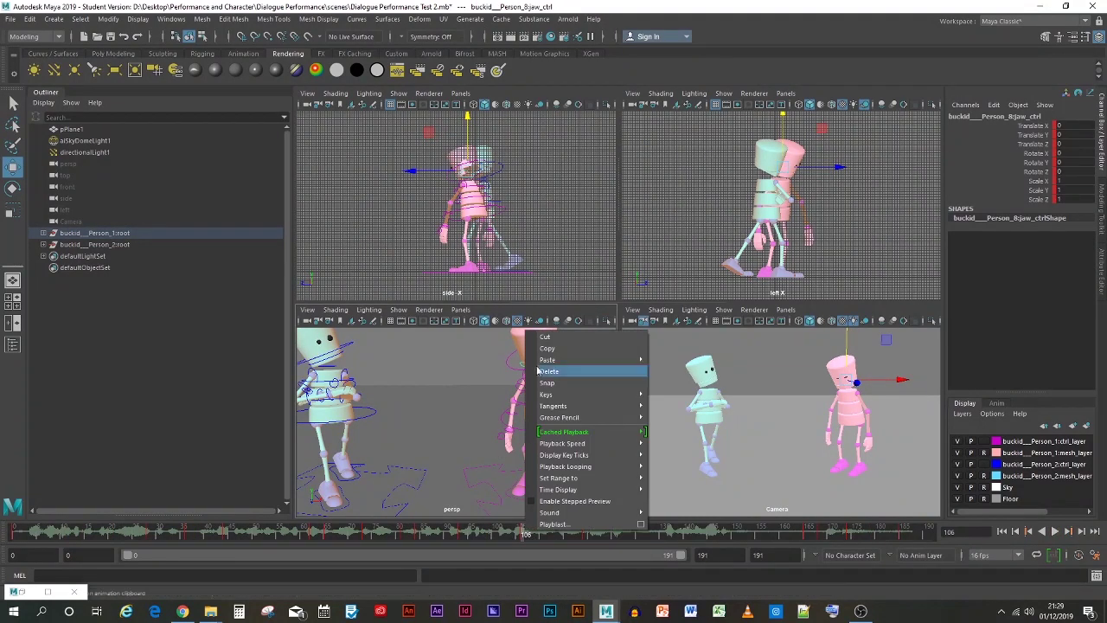
left_click(547, 340)
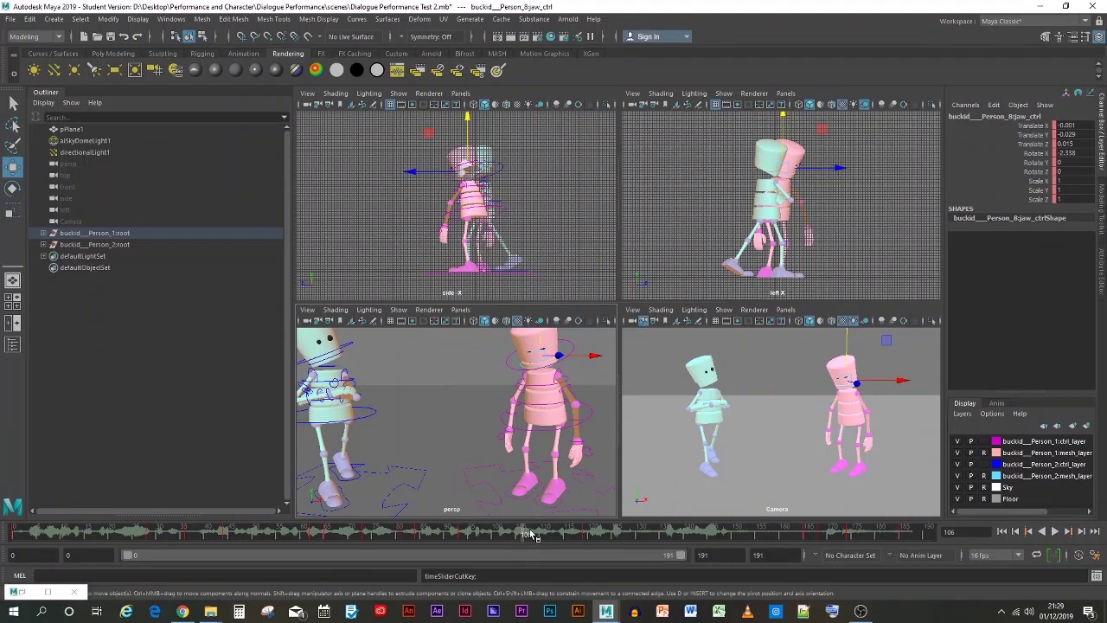
mouse_move(532, 536)
left_mouse_down()
mouse_move(602, 536)
mouse_move(470, 525)
mouse_move(577, 530)
mouse_move(530, 538)
left_mouse_up()
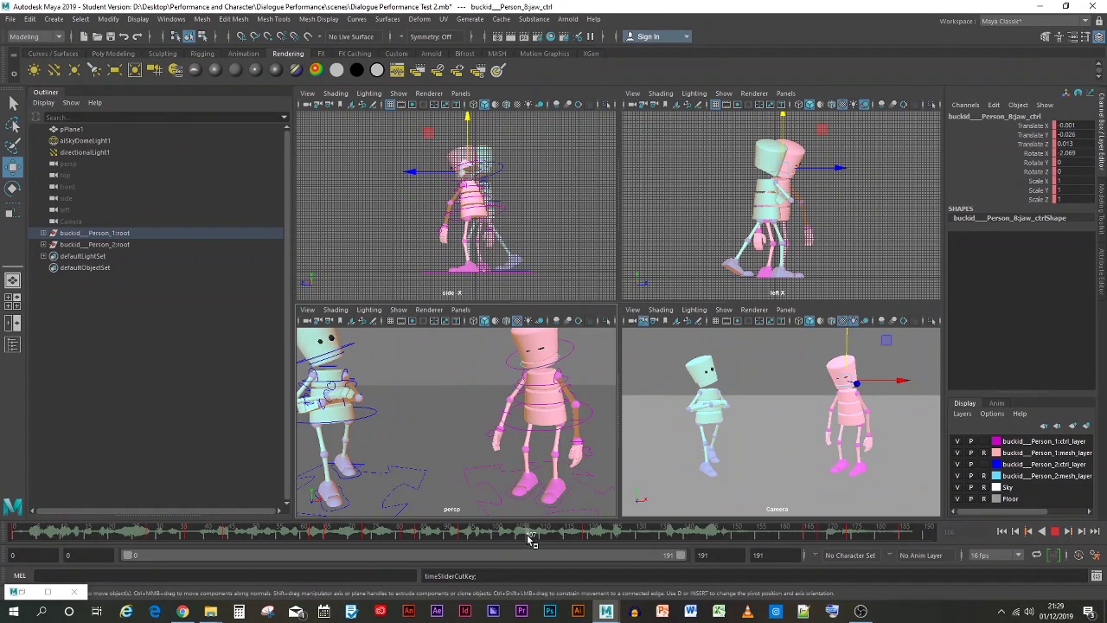
left_click(503, 367)
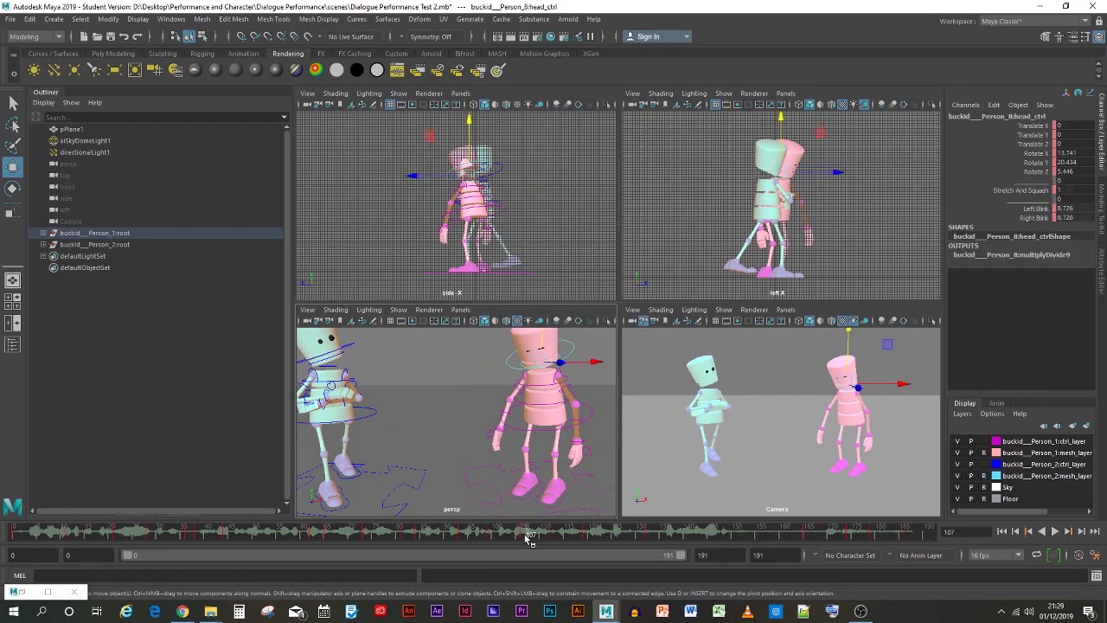
key("alt+v")
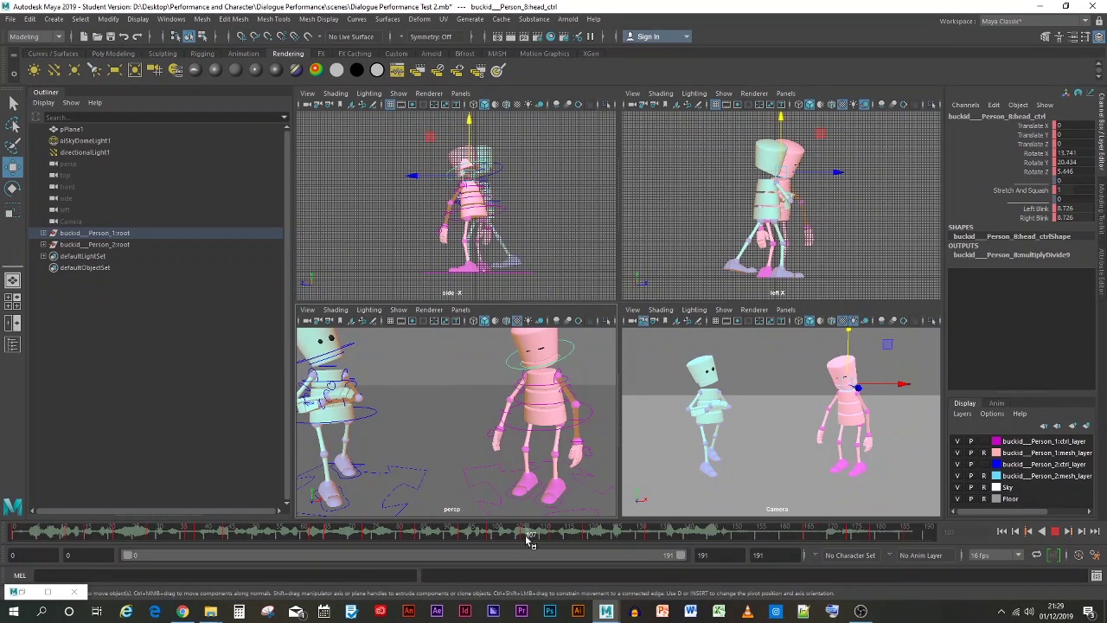
key("alt+v")
Copy the pink character's jaw key from frame 93, paste it at frame 106, and play back the animation
left_click(522, 370)
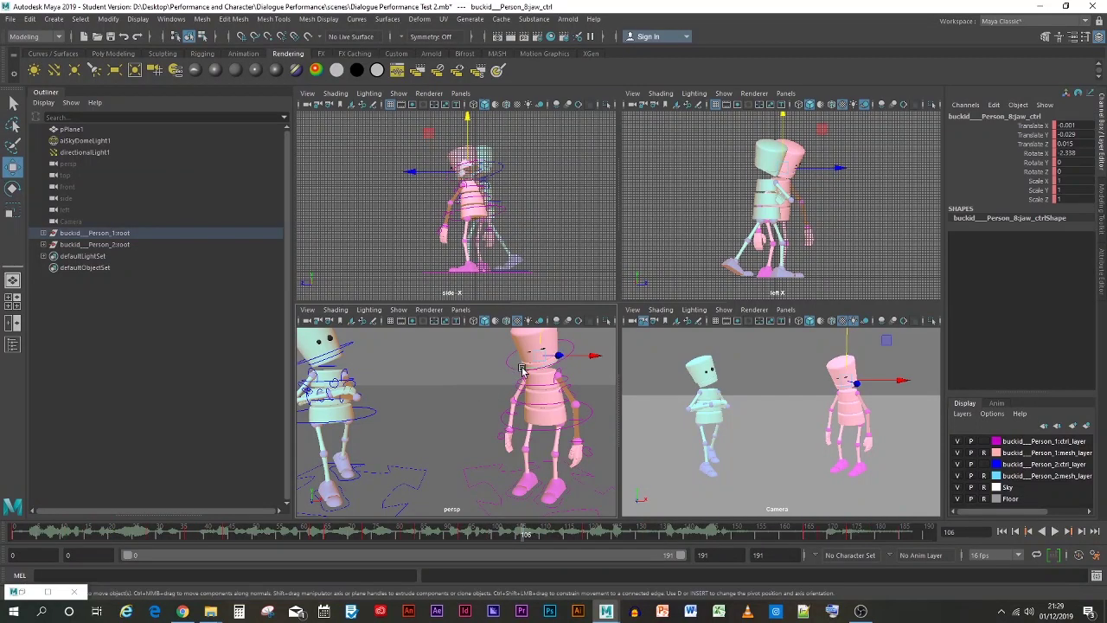
left_click(463, 532)
right_click(463, 532)
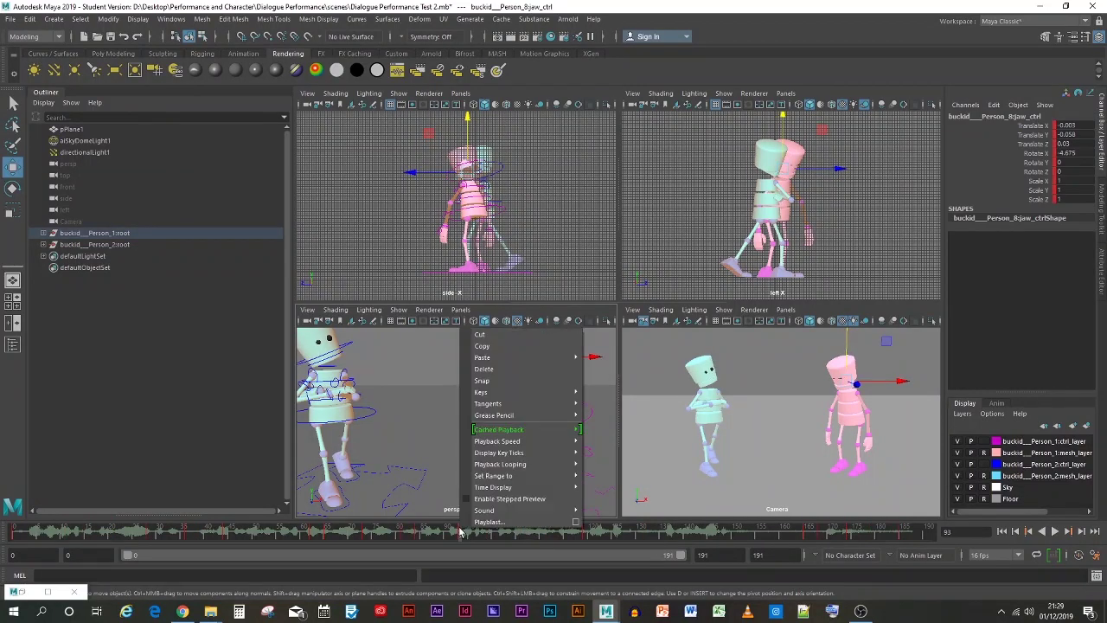
left_click(498, 344)
key("alt+v")
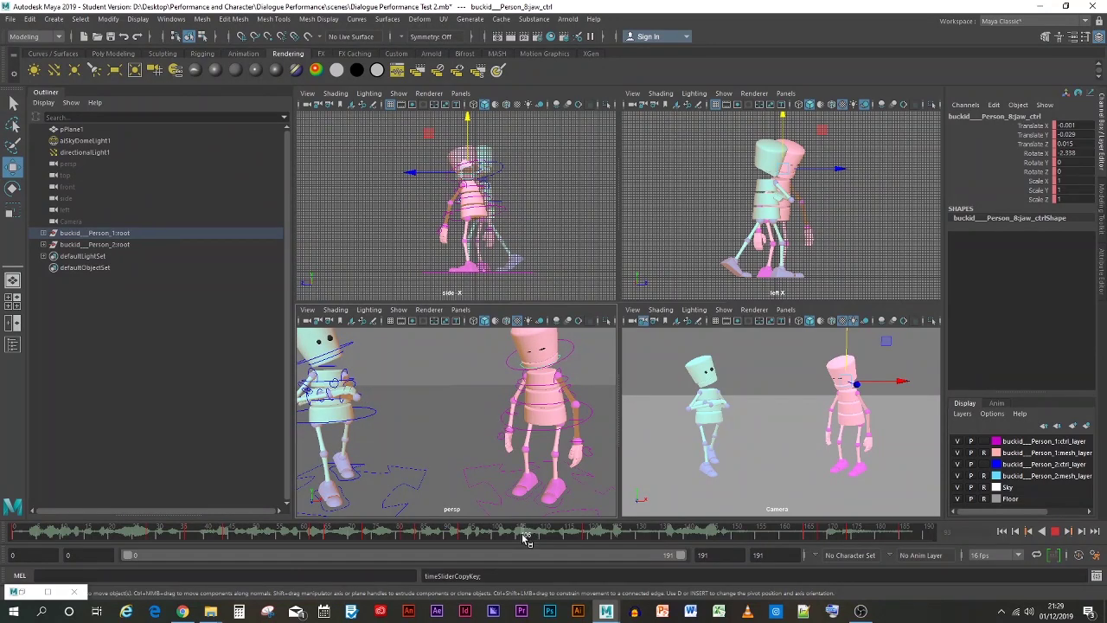
right_click(524, 533)
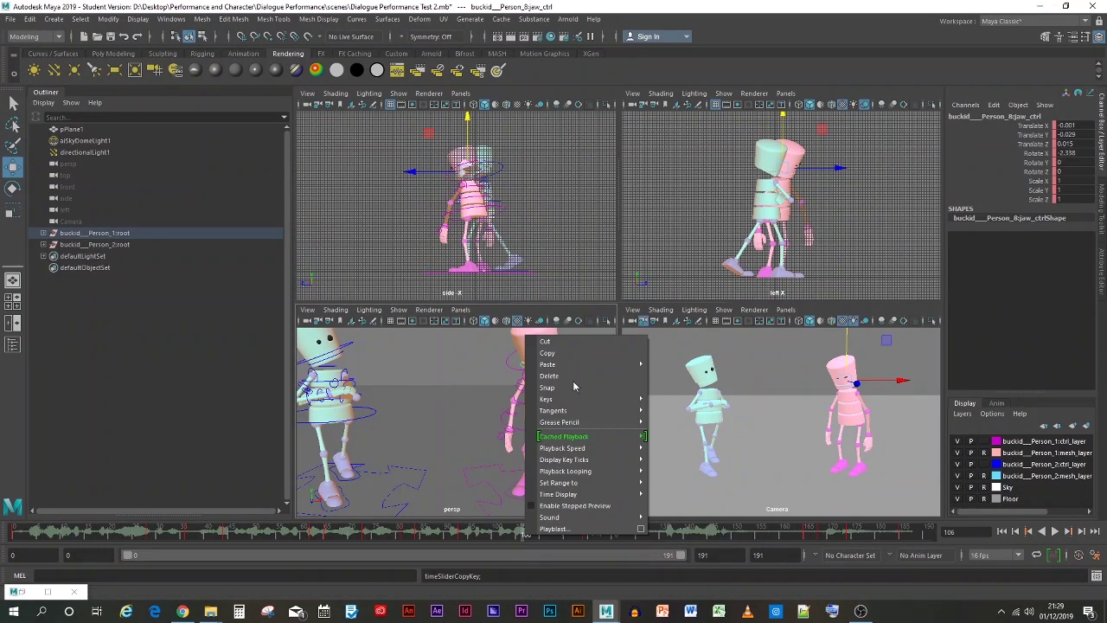
mouse_move(578, 364)
left_click(671, 373)
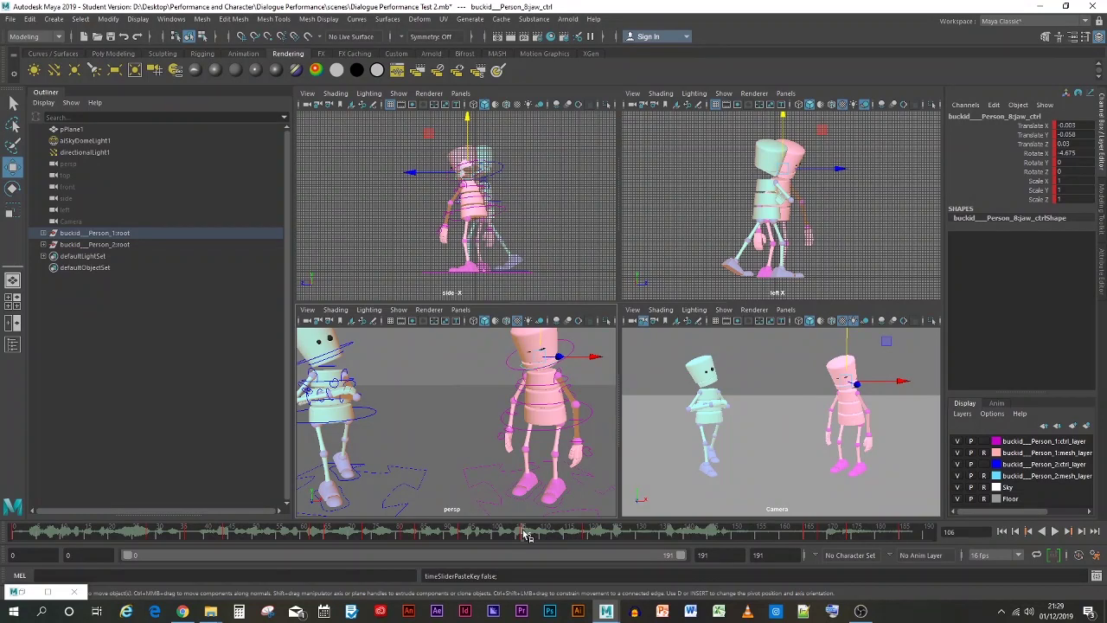
key("alt+v")
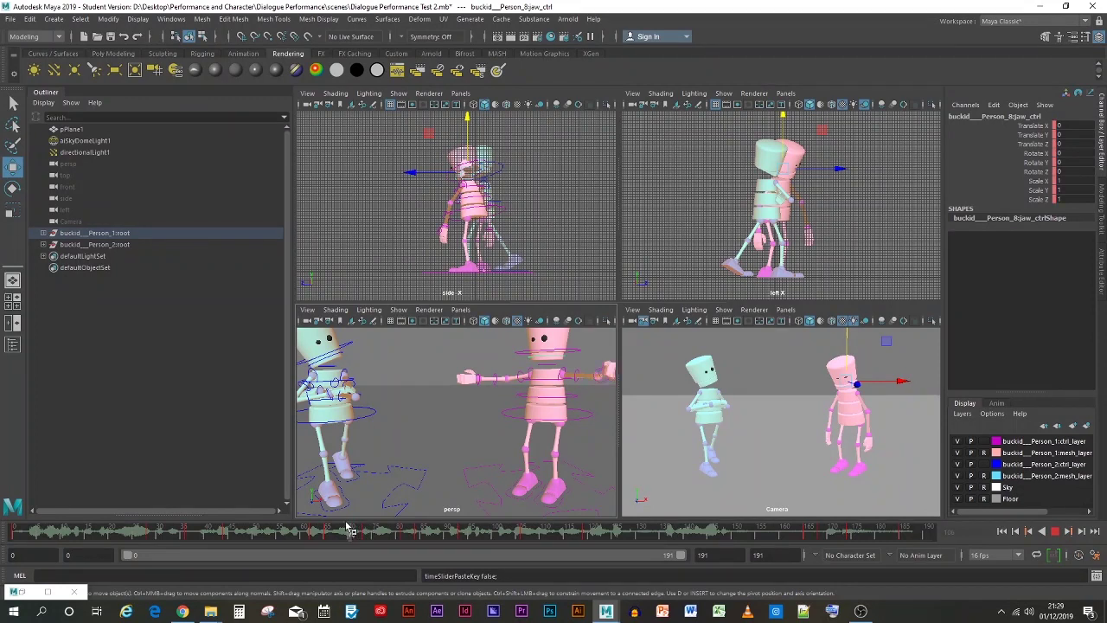
At frame 73, lower the pink character's jaw to about -0.118 in Translate Y, rotate it about 8.757 in X, and key it
mouse_move(343, 525)
left_mouse_down()
mouse_move(358, 529)
mouse_move(326, 538)
left_mouse_up()
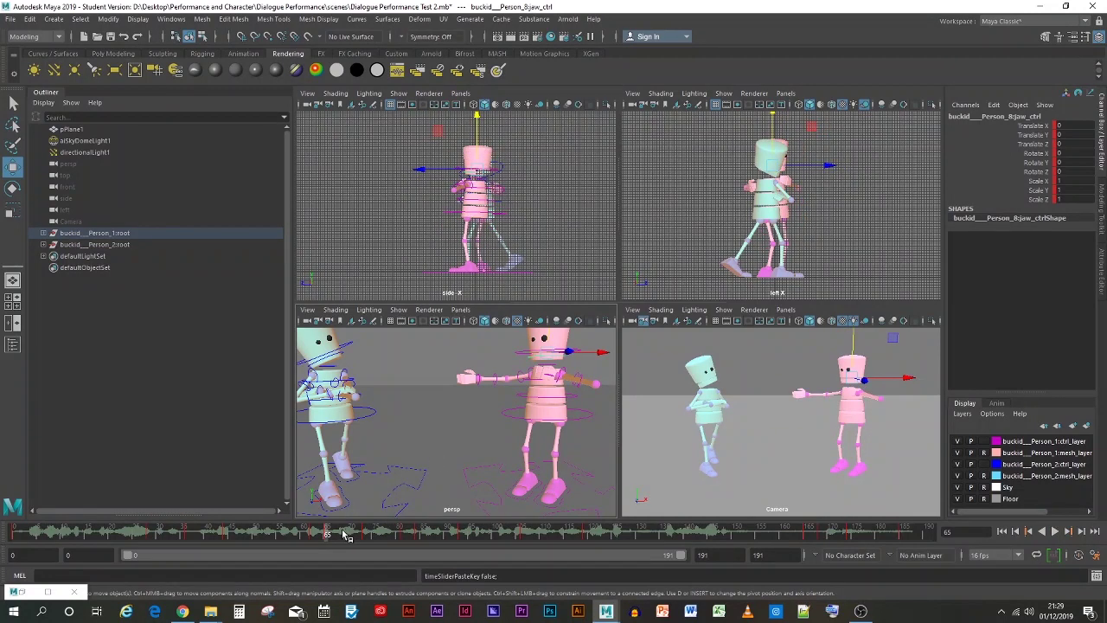
left_click_drag(343, 534, 366, 534)
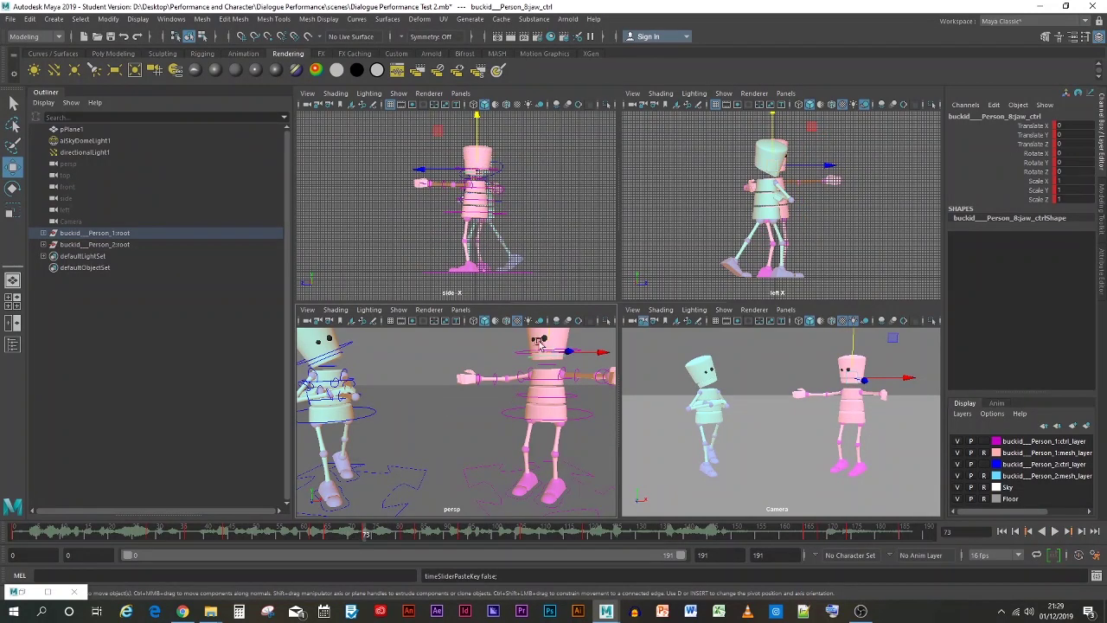
left_click_drag(550, 339, 517, 351)
key("e")
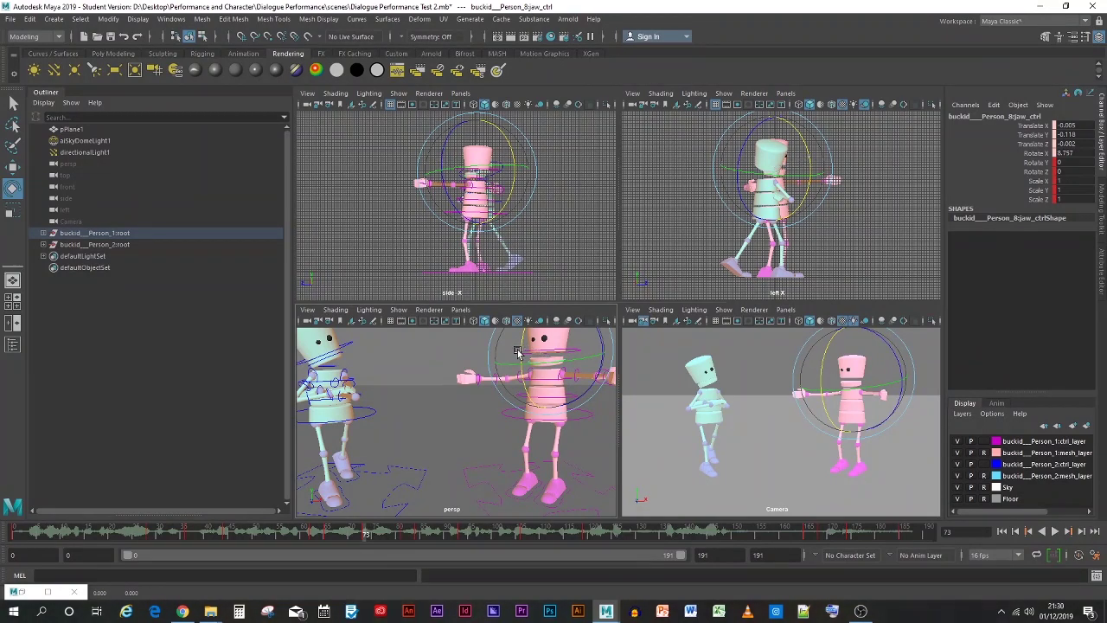
key("s")
Play back and scrub the dialogue in the camera view to check the pink character's jaw timing against the audio
key("alt+v")
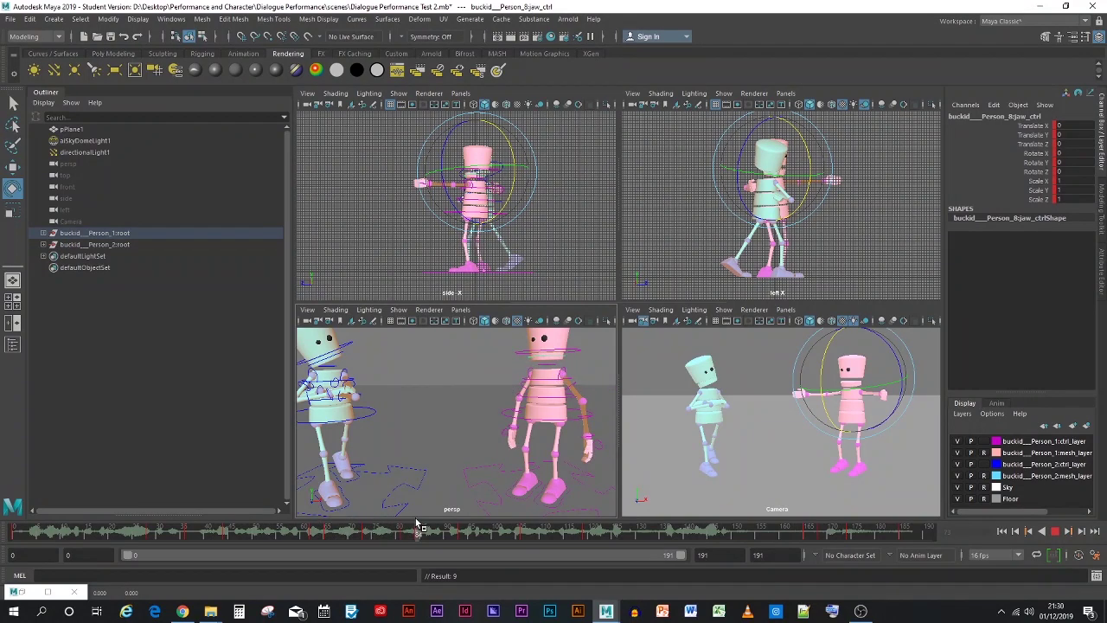
key("Escape")
left_click(506, 515)
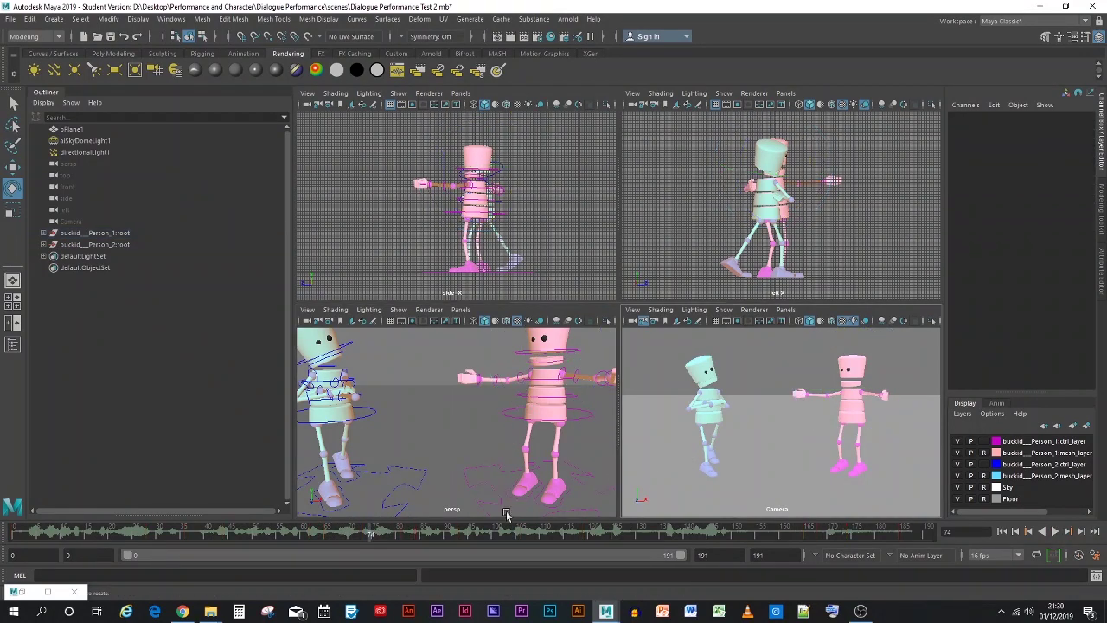
key("alt+v")
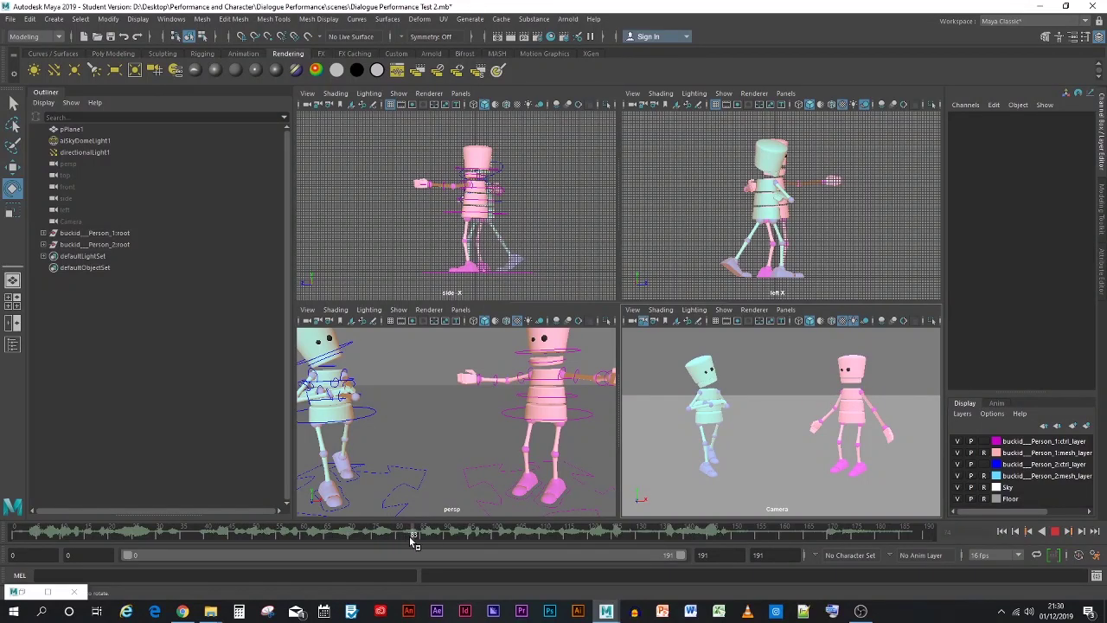
mouse_move(413, 543)
left_mouse_down()
mouse_move(290, 540)
mouse_move(417, 543)
left_mouse_up()
left_click_drag(415, 540, 309, 539)
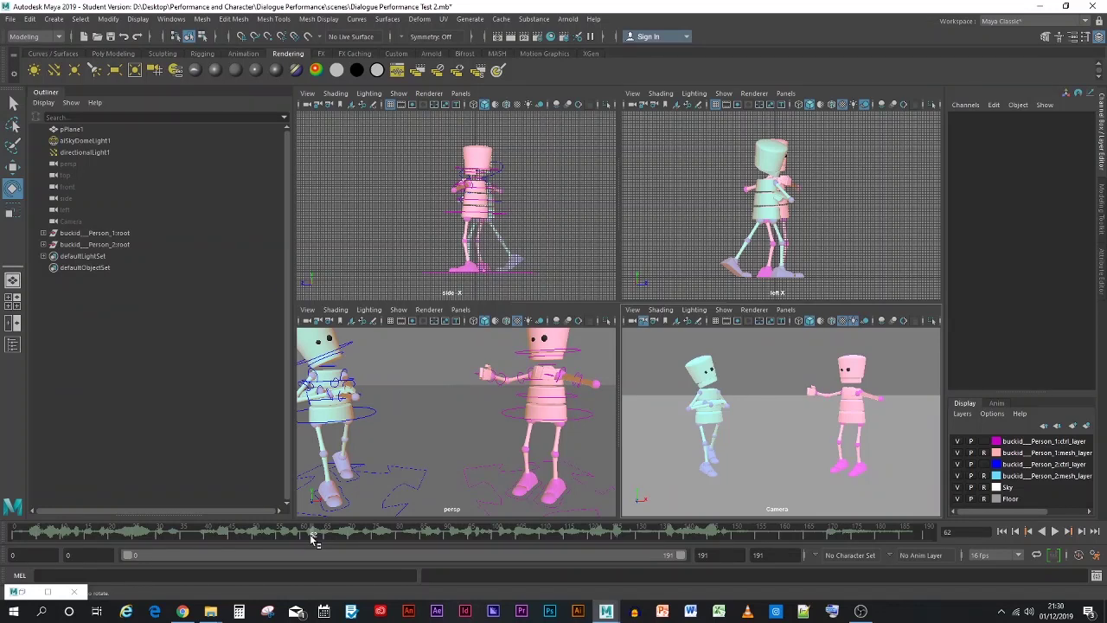
key("alt+v")
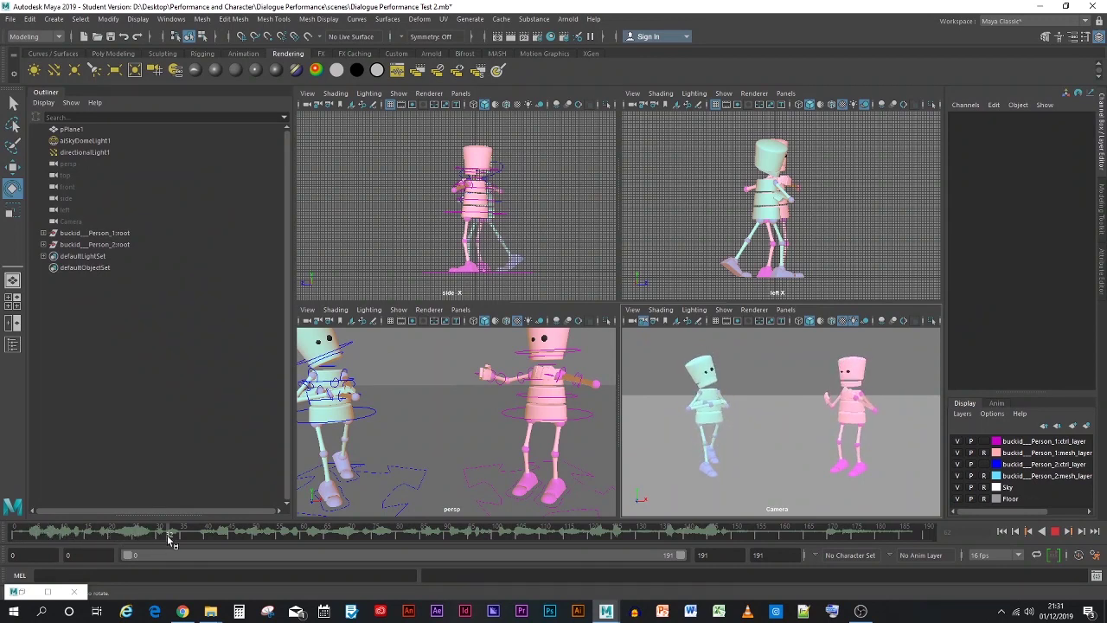
left_click_drag(214, 543, 232, 543)
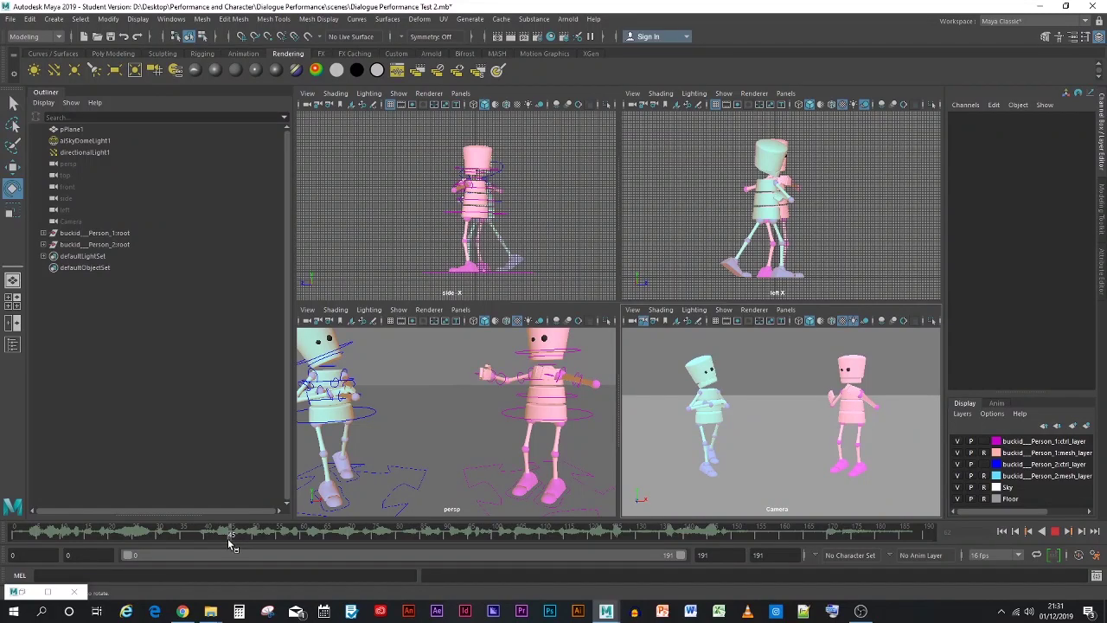
left_click_drag(230, 543, 276, 558)
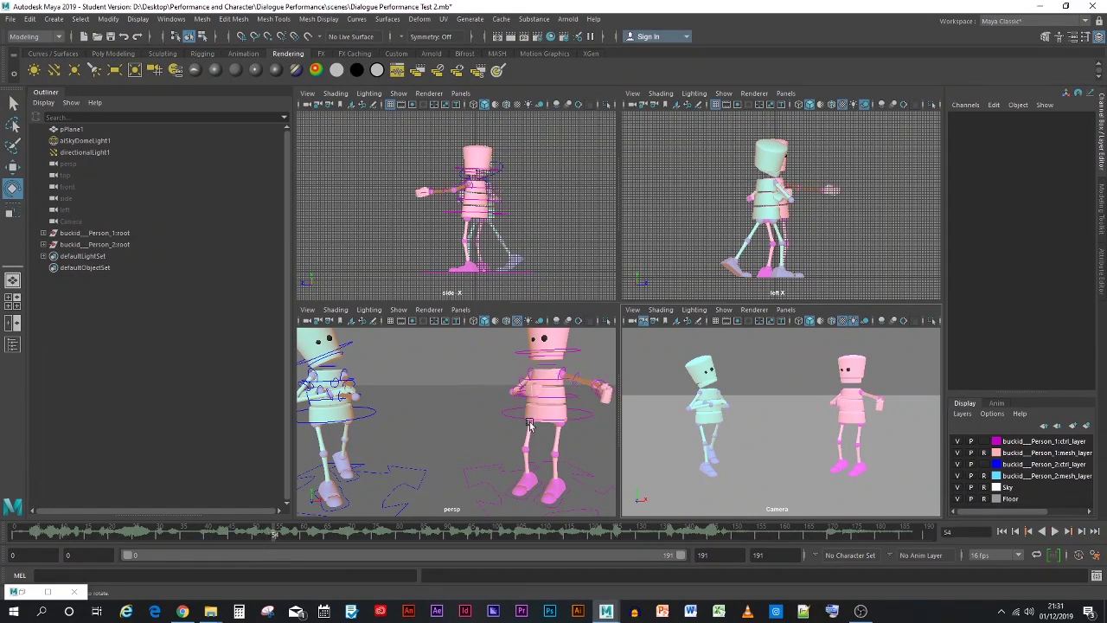
Key the pink character's closed jaw at frame 54 and its open jaw, rotated about 18.481 in X, at frame 62
left_click(554, 357)
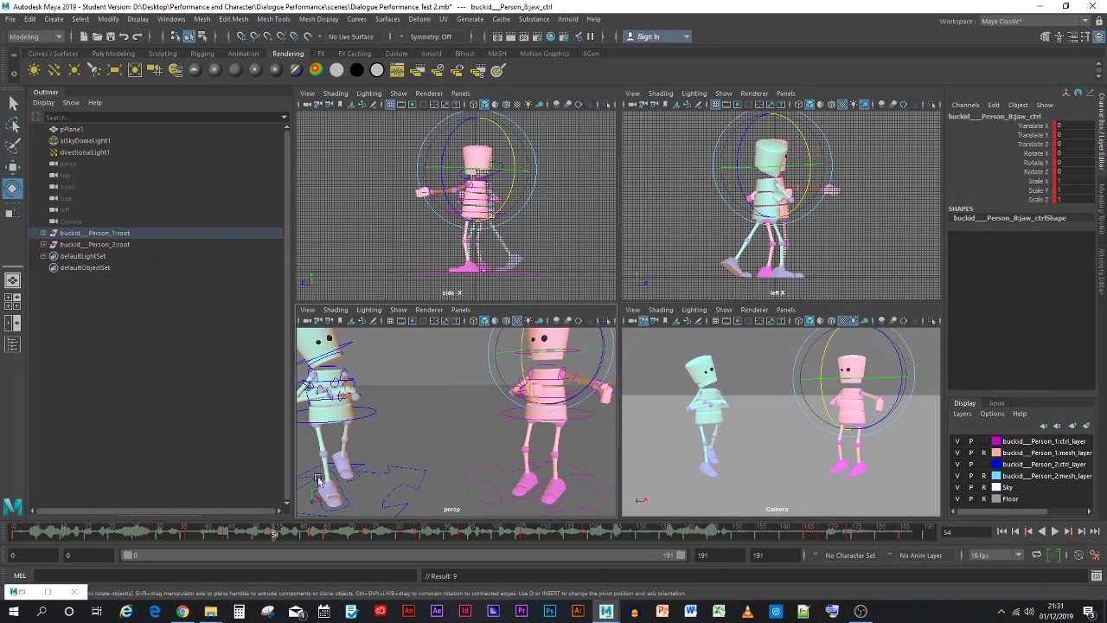
key("alt+v")
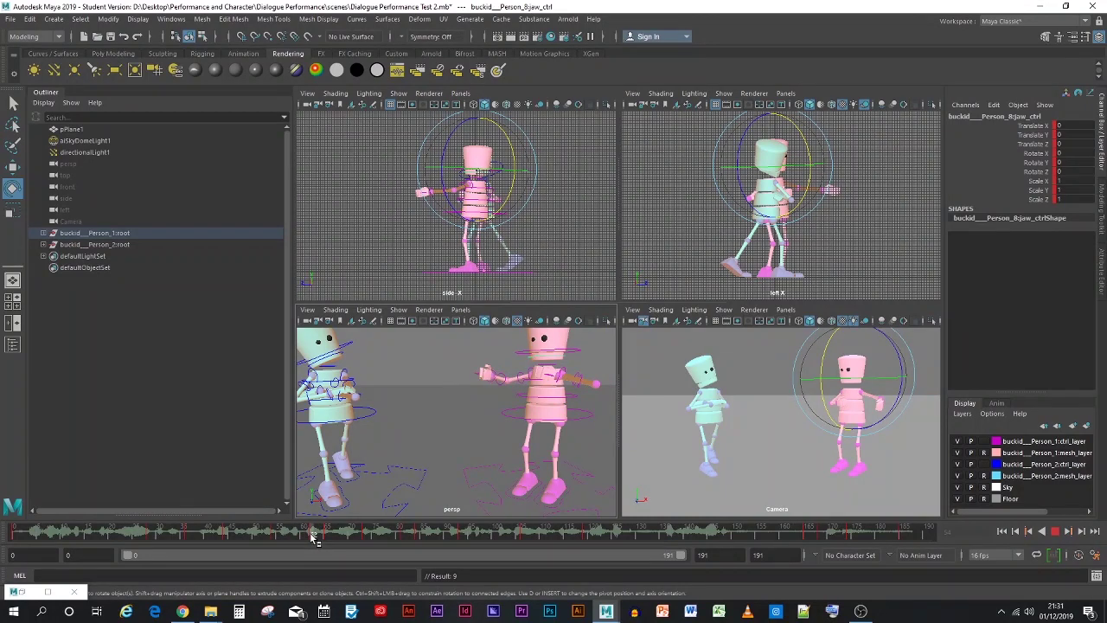
key("alt+v")
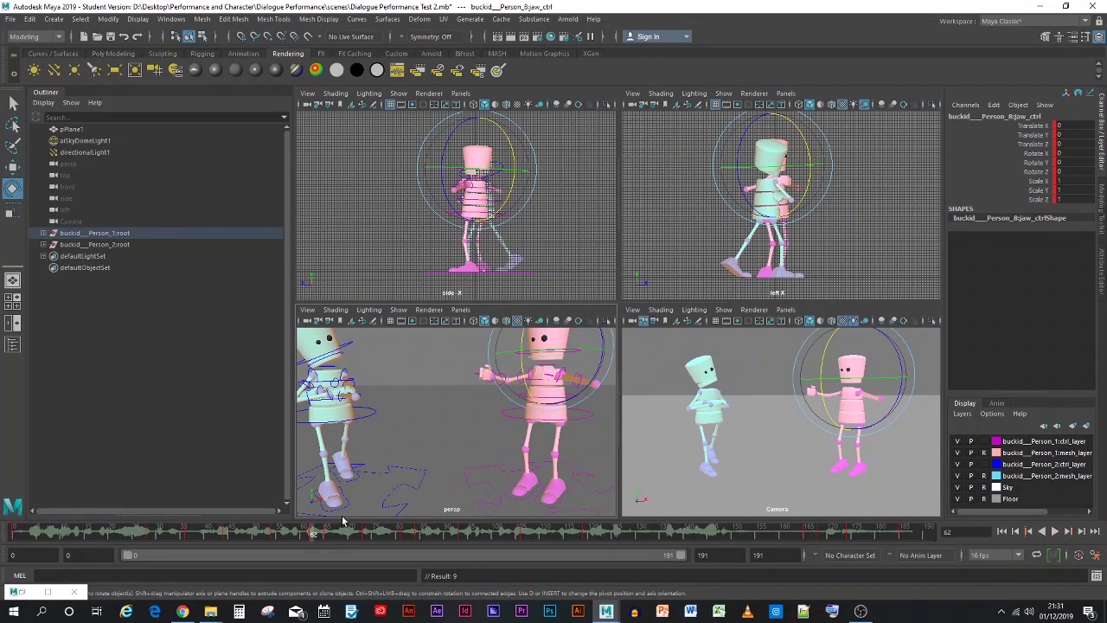
left_click_drag(521, 357, 524, 377)
key("s")
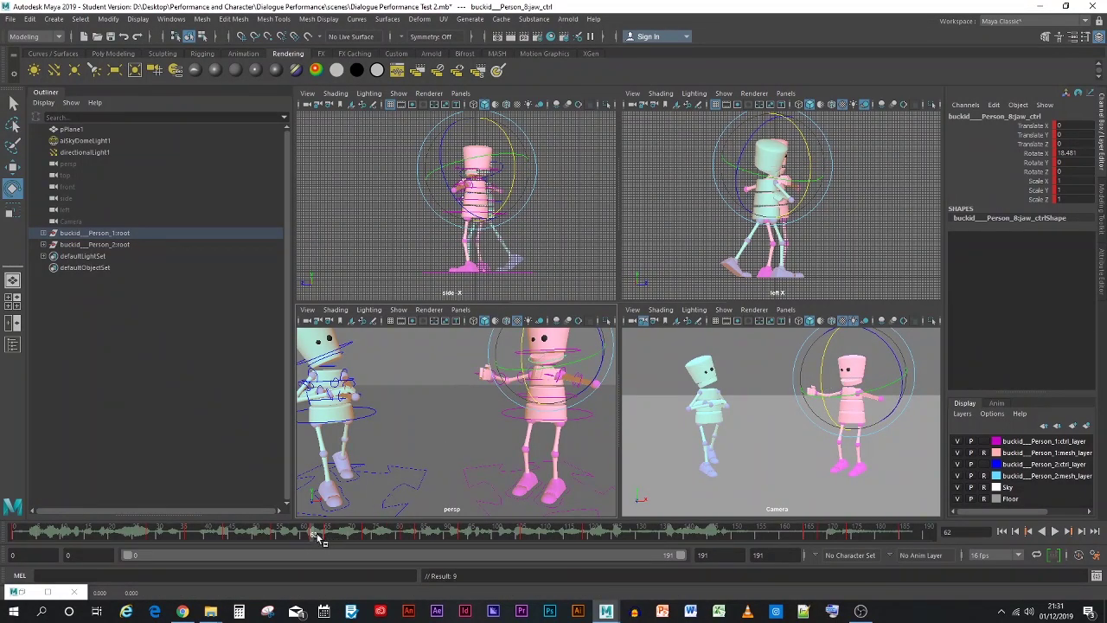
key("alt+v")
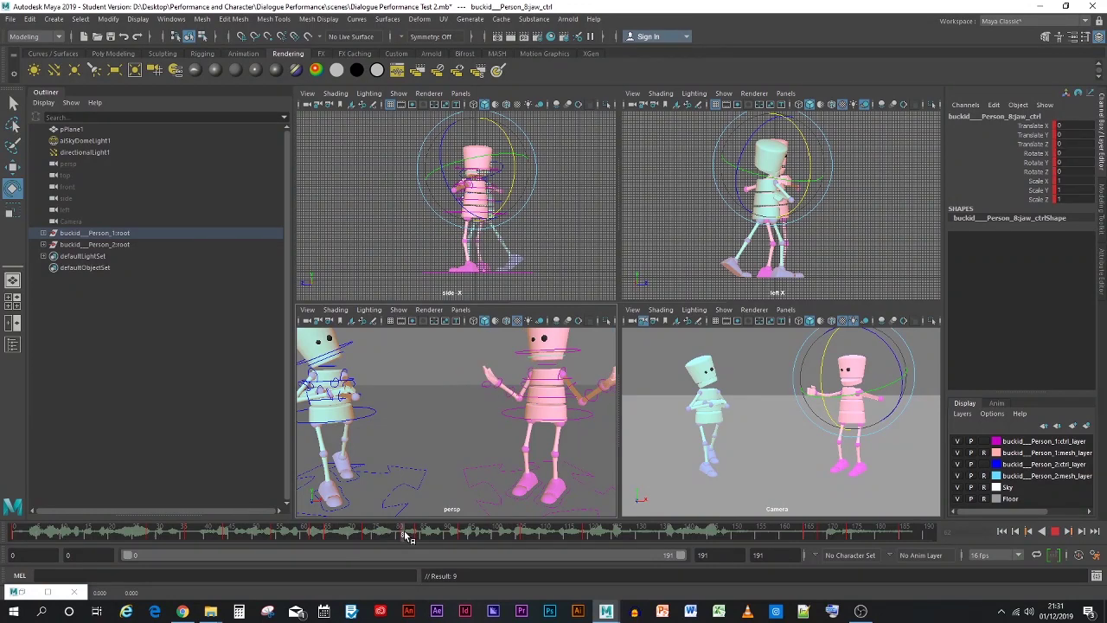
key("alt+v")
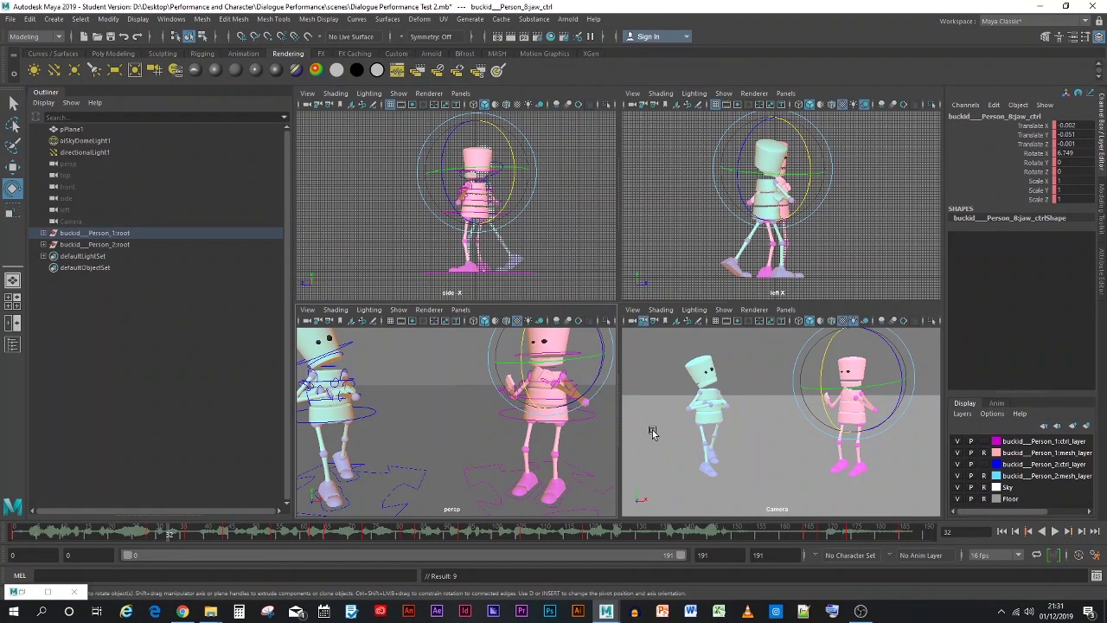
At frame 73, rotate the pink character's jaw to about 22.76 in X, raise it to about -0.017 in Translate Y, and key it
left_click(653, 433)
key("alt+v")
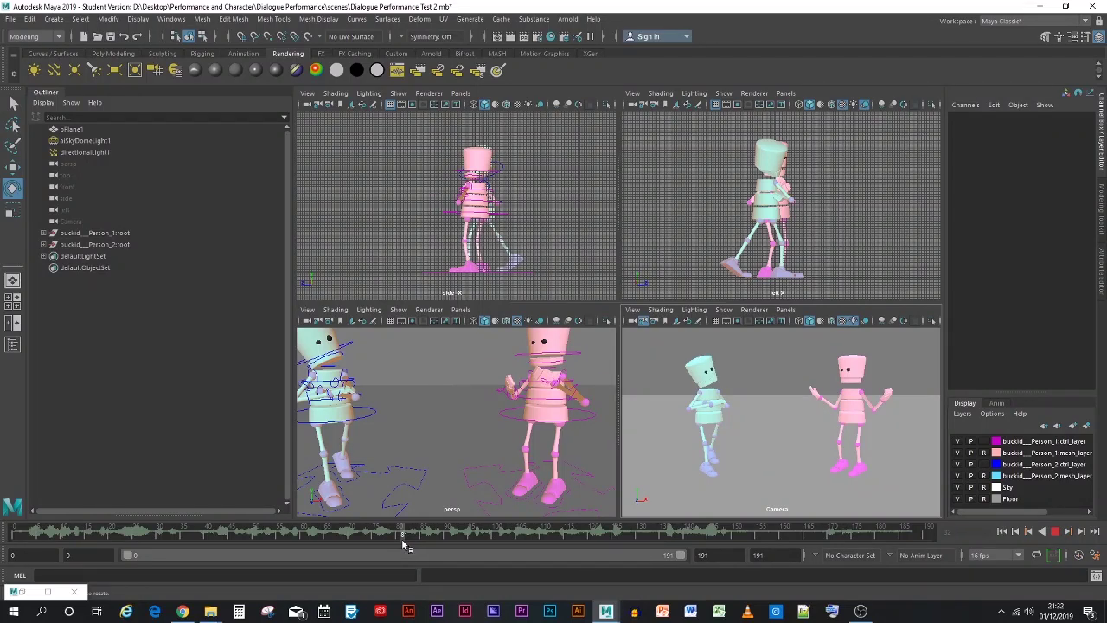
key("alt+v")
left_click(538, 358)
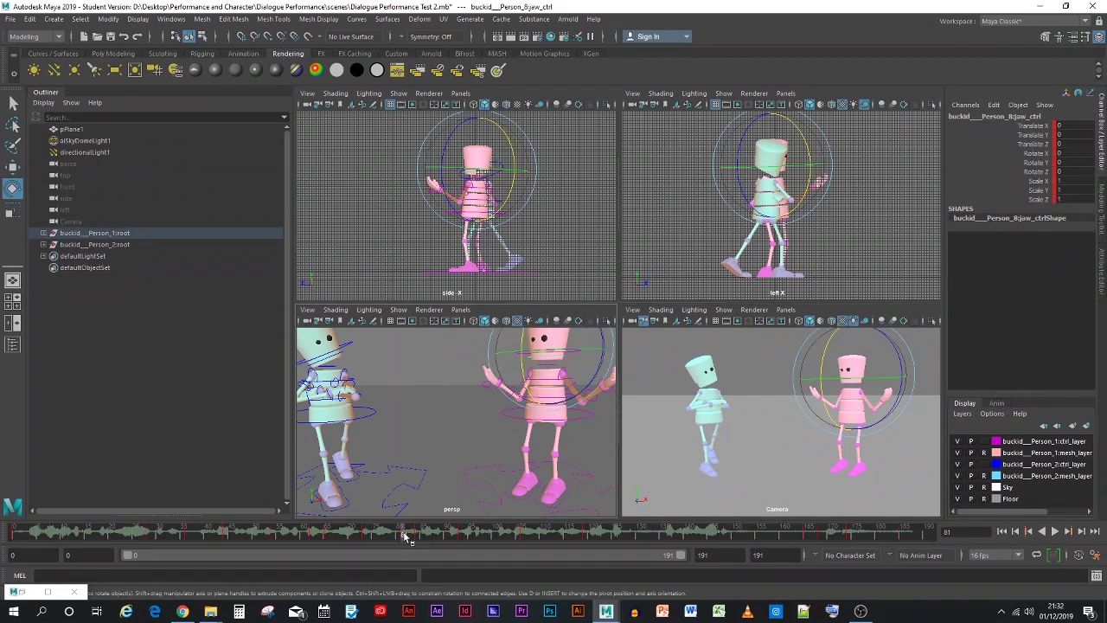
key("alt+v")
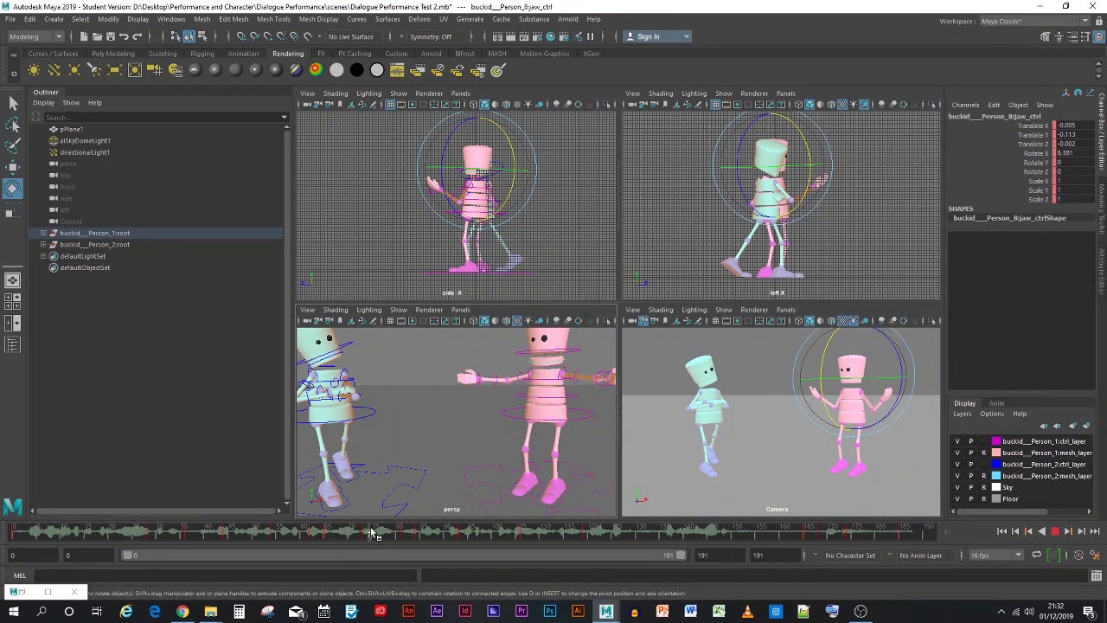
left_click(366, 534)
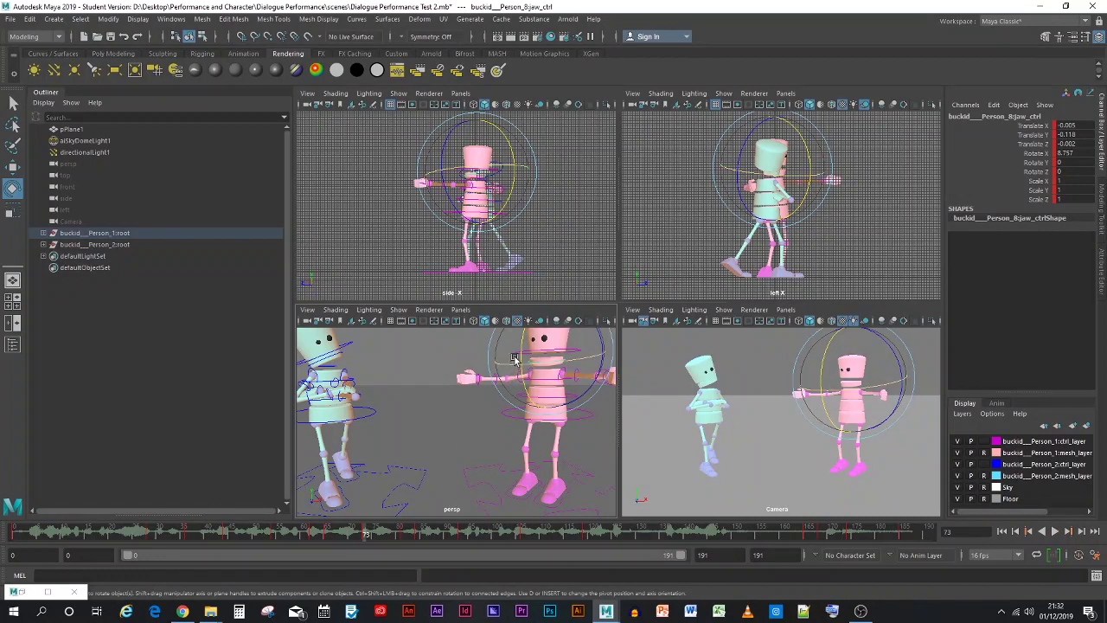
left_click_drag(521, 355, 526, 365)
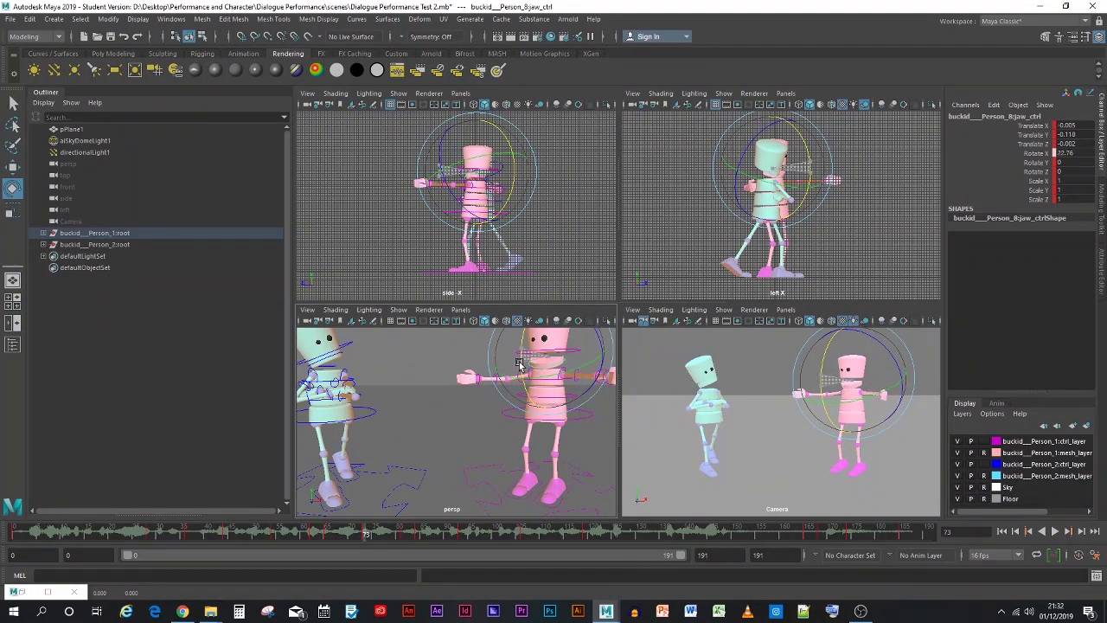
left_click(13, 166)
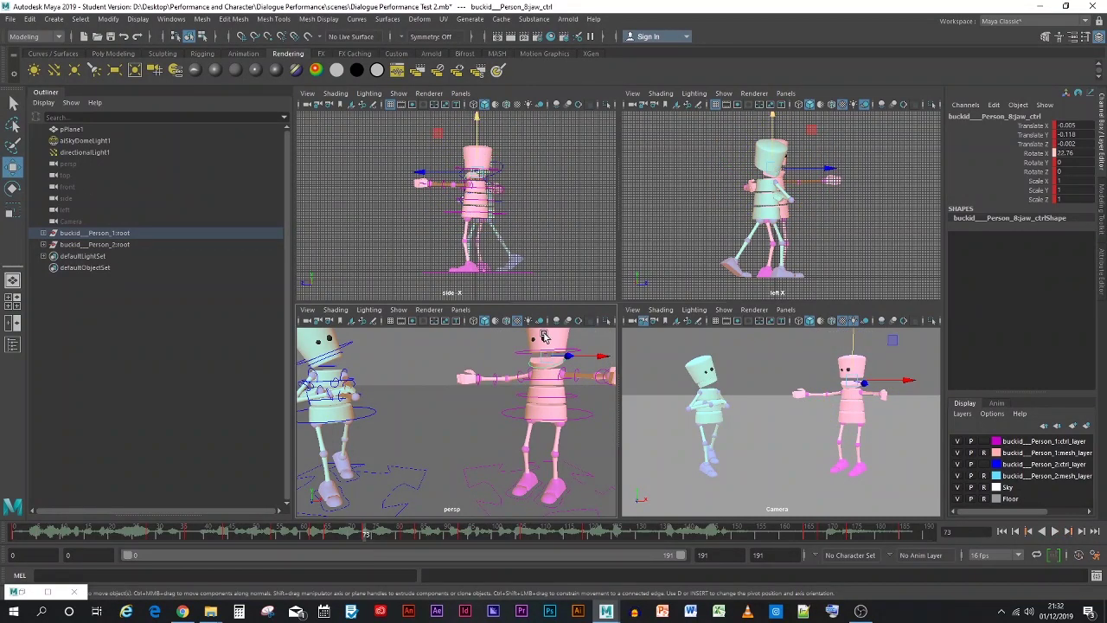
left_click_drag(550, 339, 550, 332)
key("s")
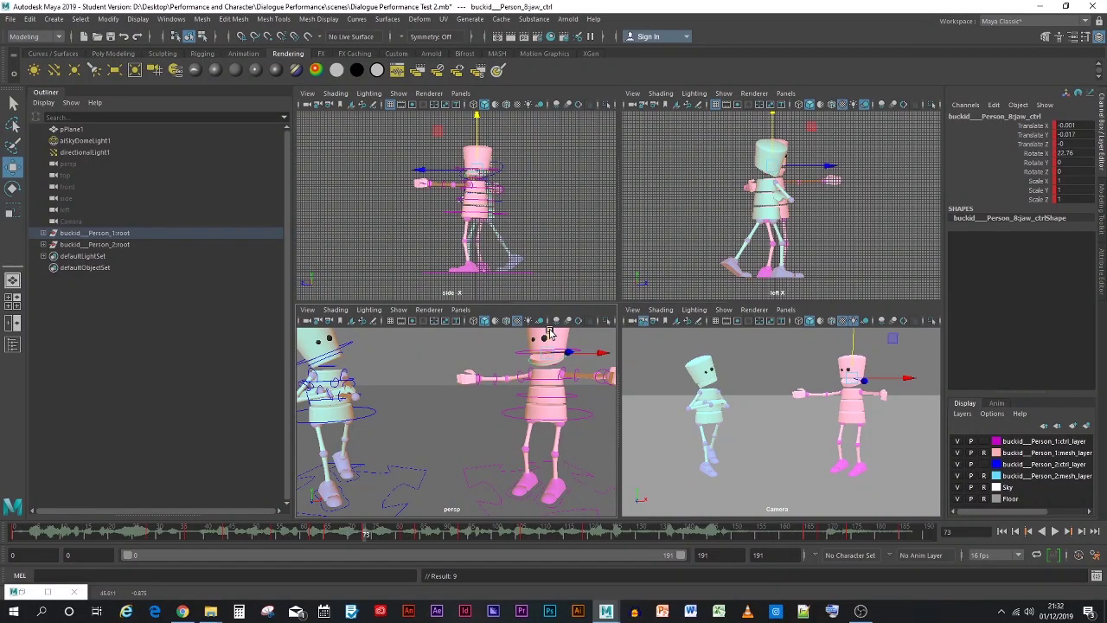
key("alt+v")
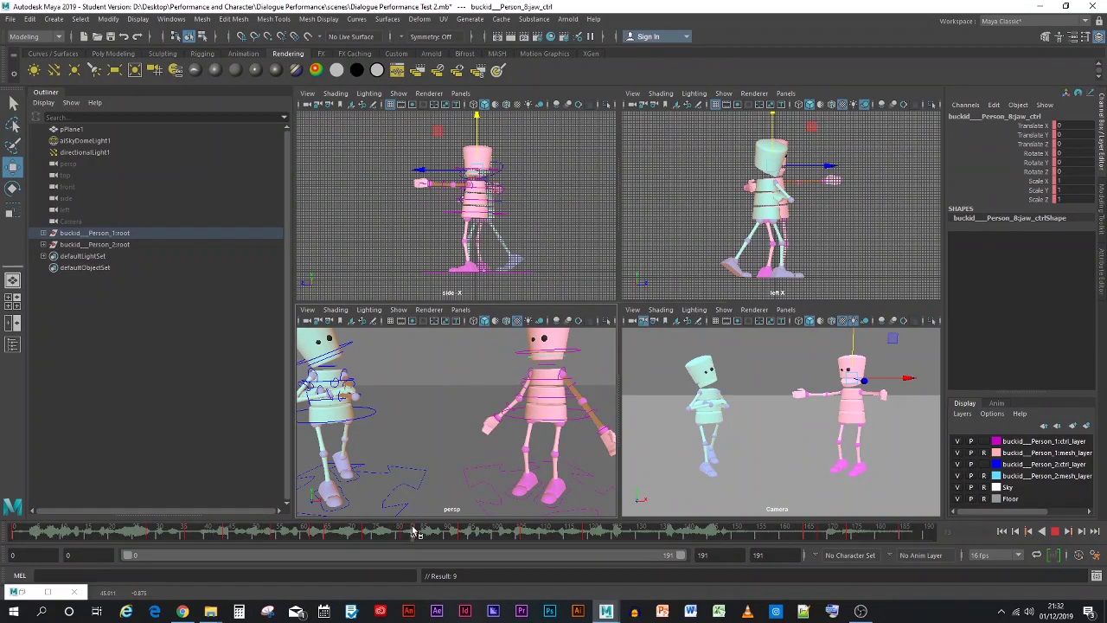
Copy the pink character's jaw key from frame 73 and paste it at frame 76
key("ctrl+z")
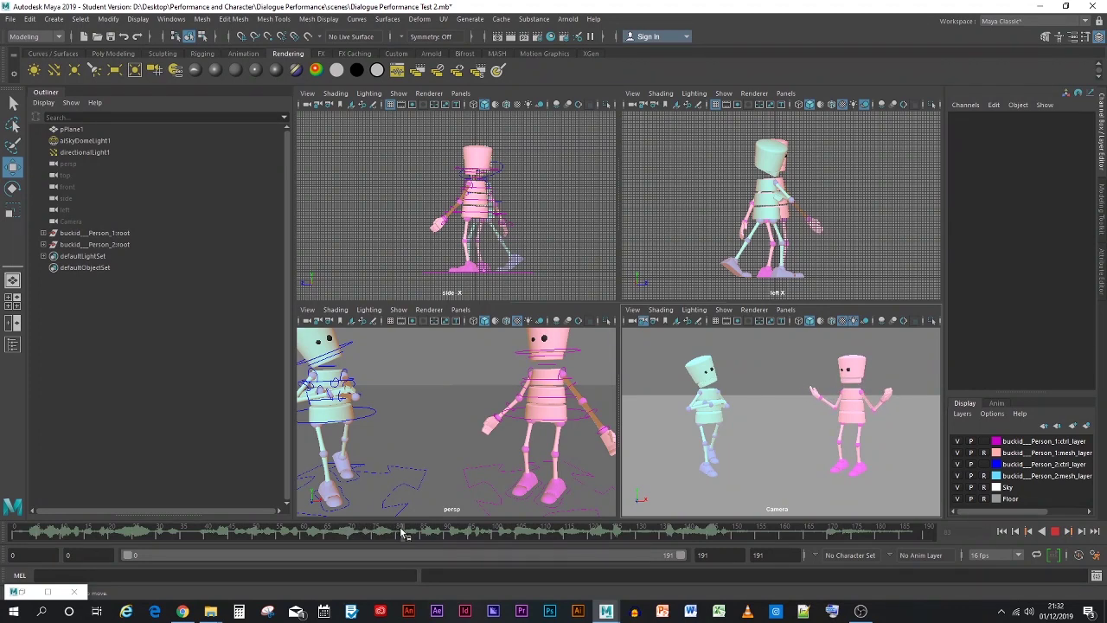
left_click_drag(402, 533, 386, 533)
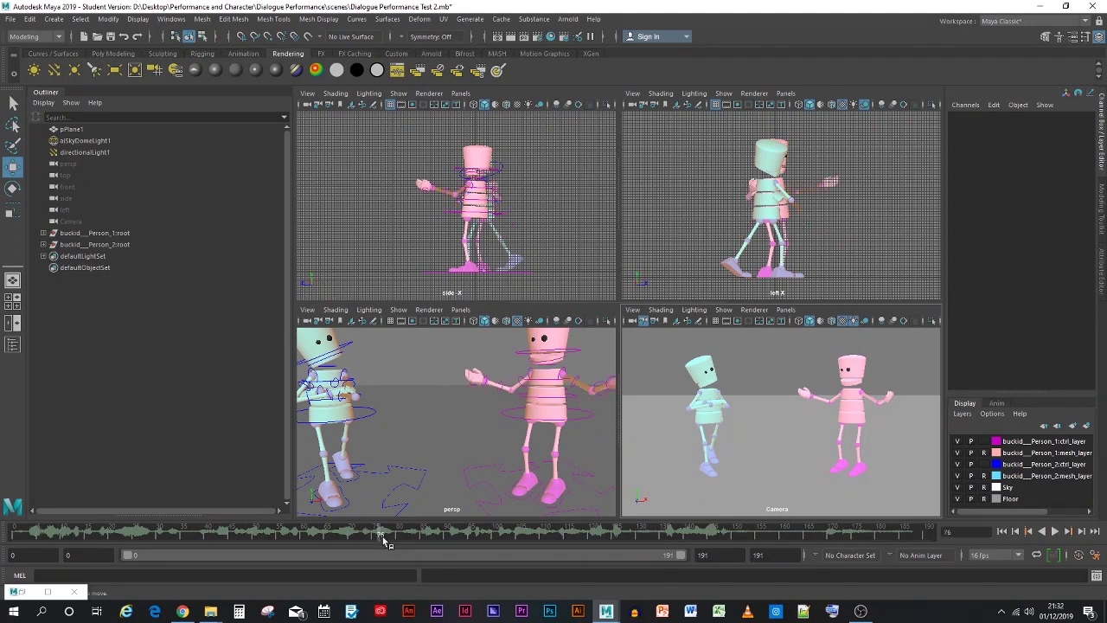
left_click(543, 361)
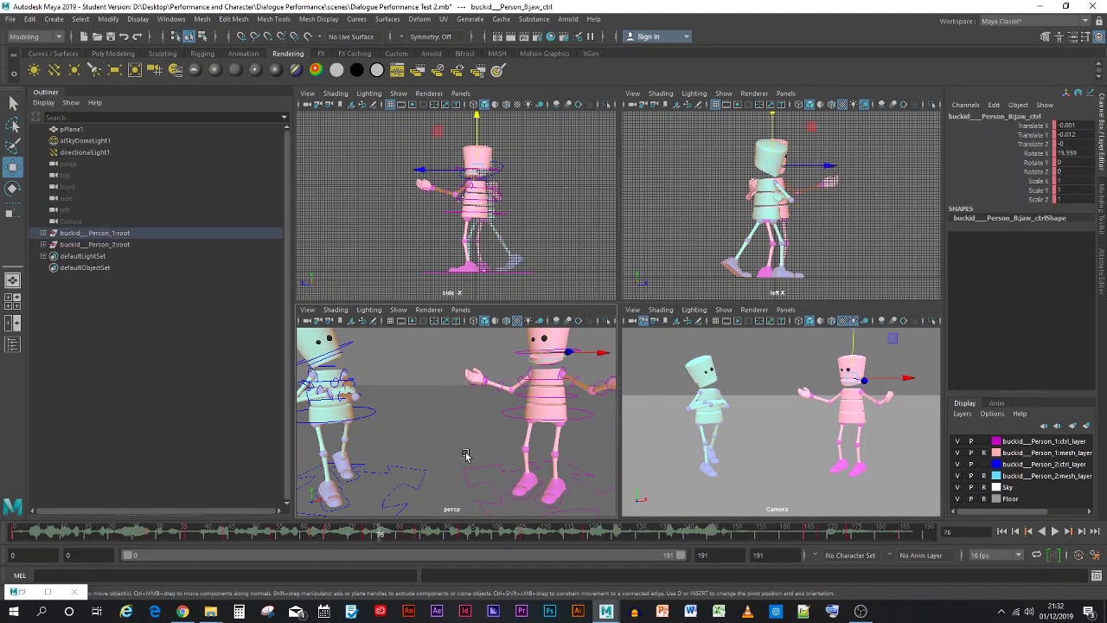
left_click(365, 535)
right_click(365, 535)
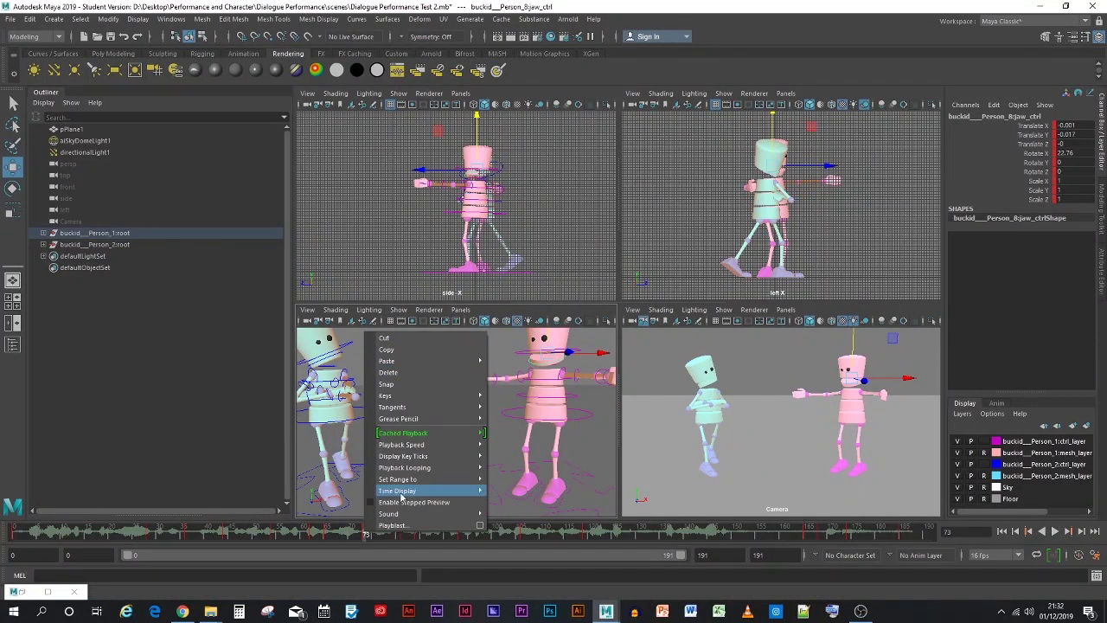
left_click(385, 349)
left_click(373, 535)
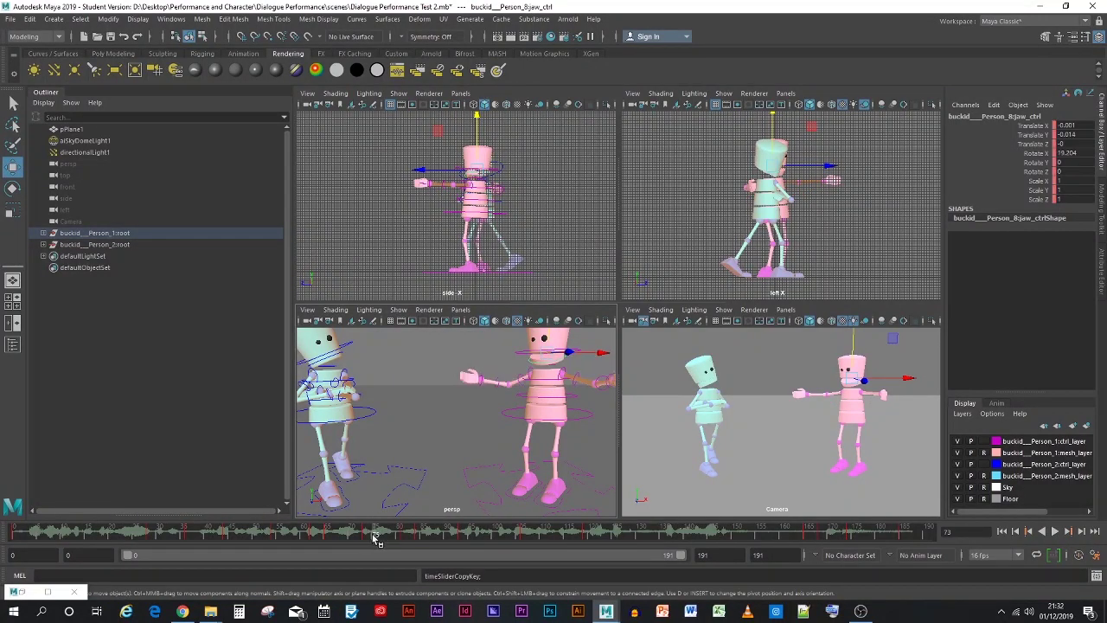
left_click(378, 536)
right_click(379, 535)
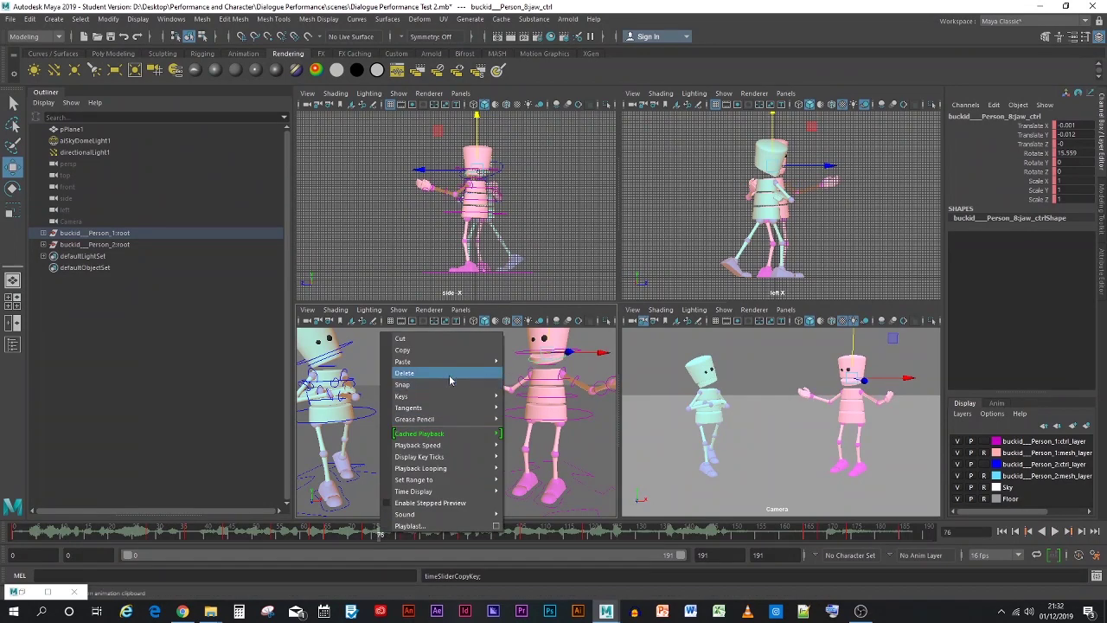
mouse_move(457, 362)
left_click(529, 372)
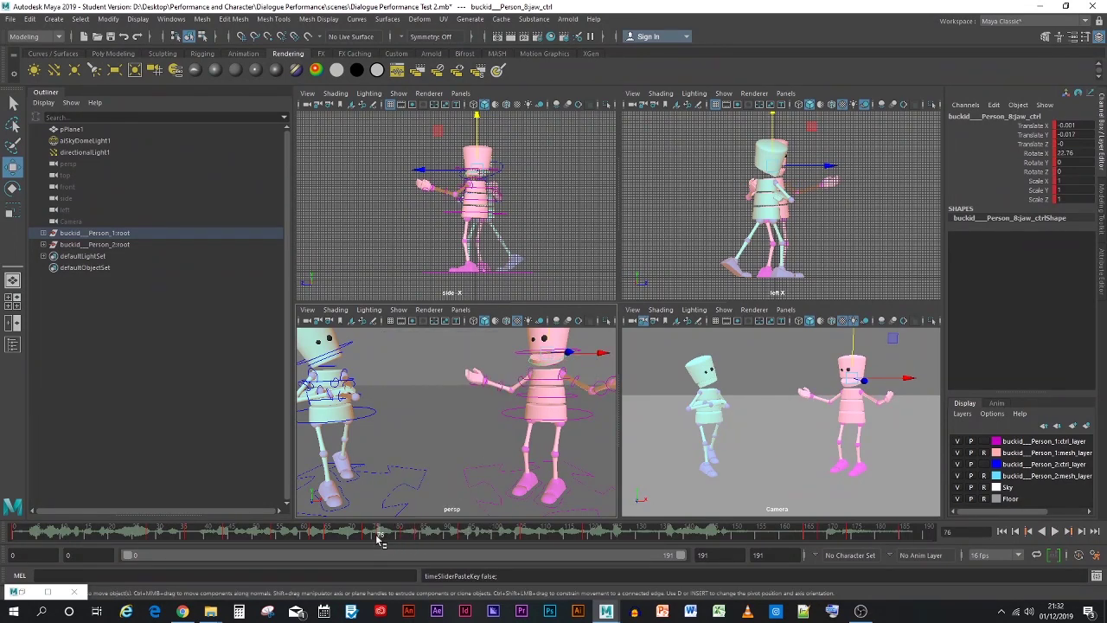
Play back the dialogue in the camera view and scrub to frame 81 to review how the jaw opens and closes
key("alt+v")
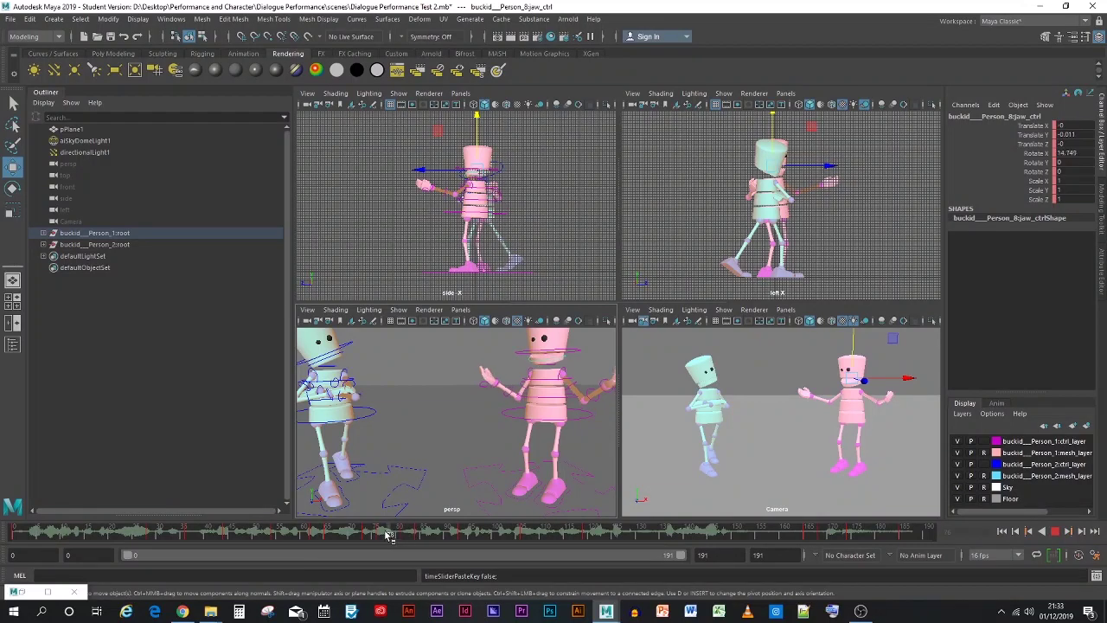
key("Escape")
left_click(664, 430)
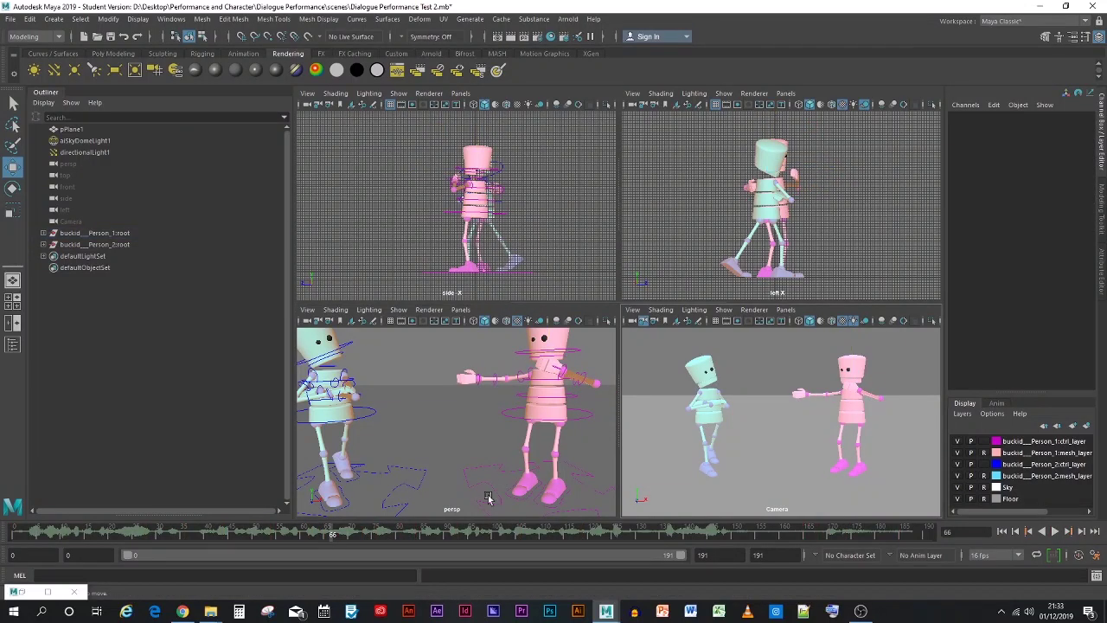
key("alt+v")
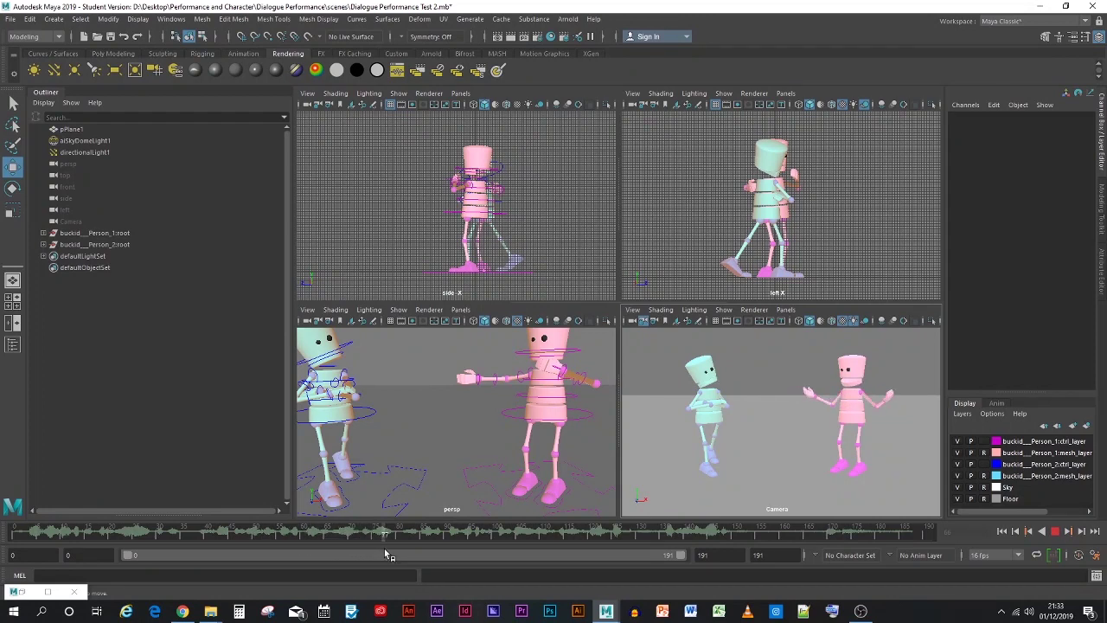
mouse_move(417, 550)
left_mouse_down()
mouse_move(239, 551)
mouse_move(403, 559)
left_mouse_up()
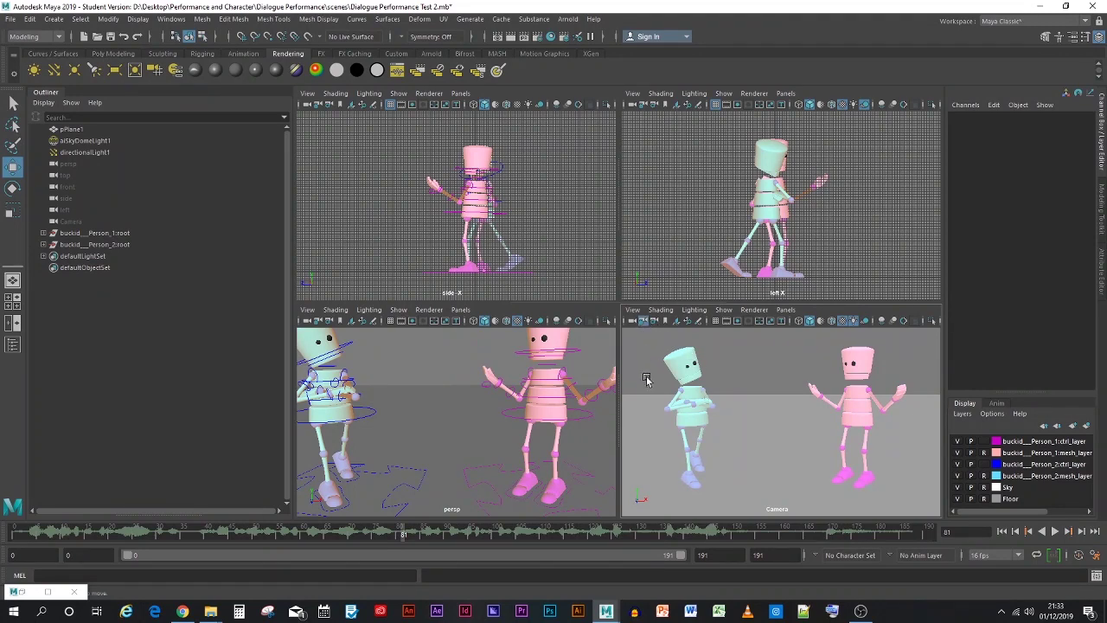
Play the dialogue back from the start to review the pink character's mouth timing around the first words
mouse_move(387, 542)
left_mouse_down()
mouse_move(222, 536)
mouse_move(256, 551)
mouse_move(388, 556)
left_mouse_up()
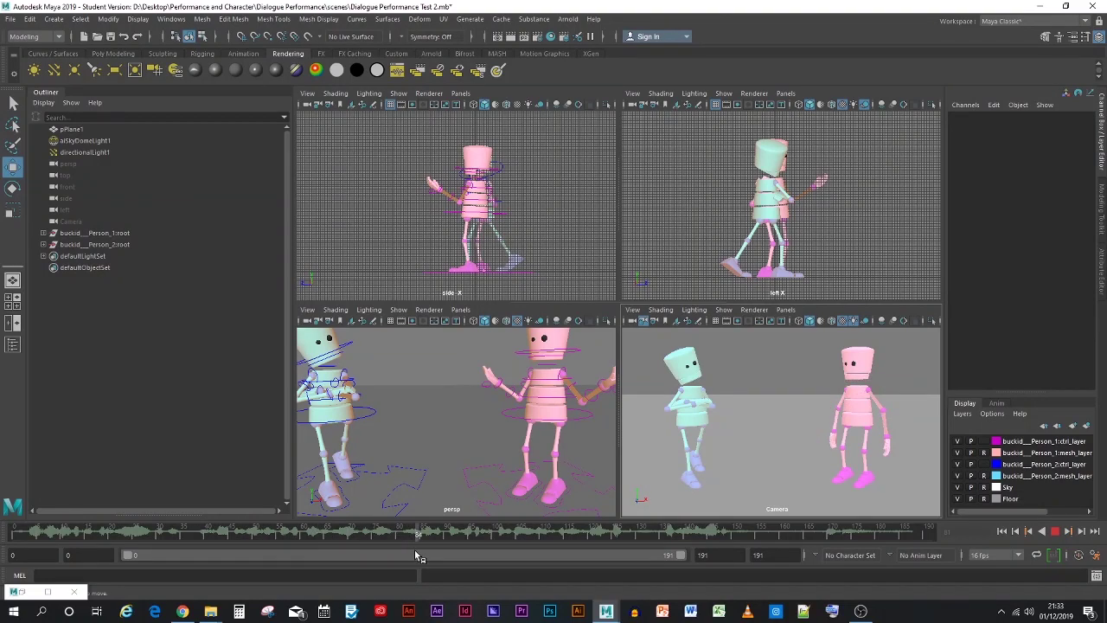
left_click(10, 533)
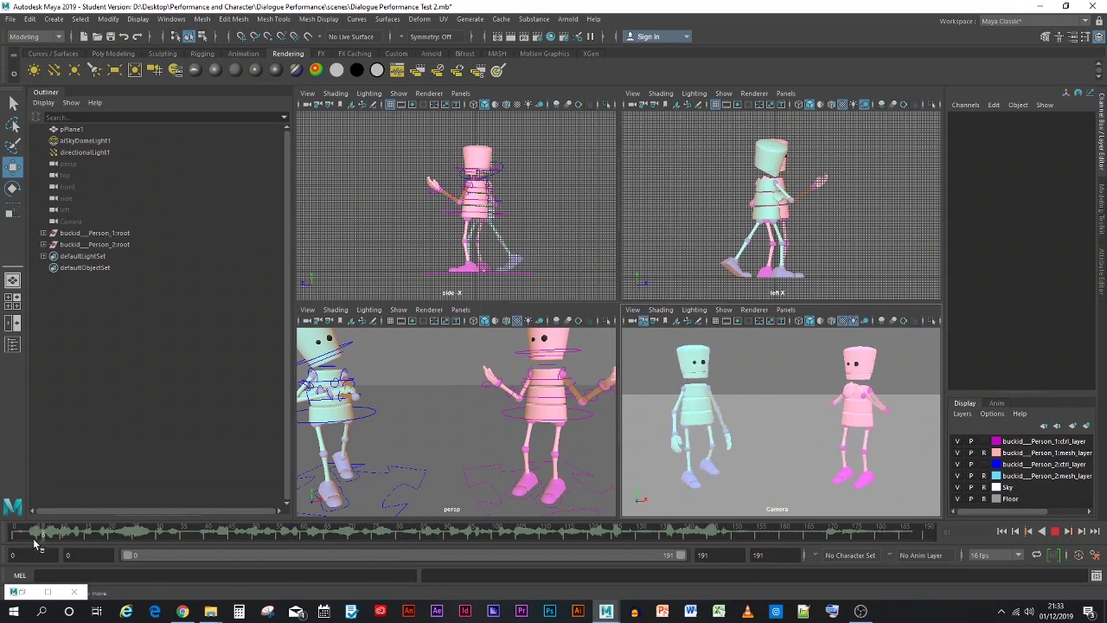
left_click_drag(15, 538, 43, 538)
Key the pink character's open jaw at frame 6, rotated about 11.583 in X
left_click(547, 358)
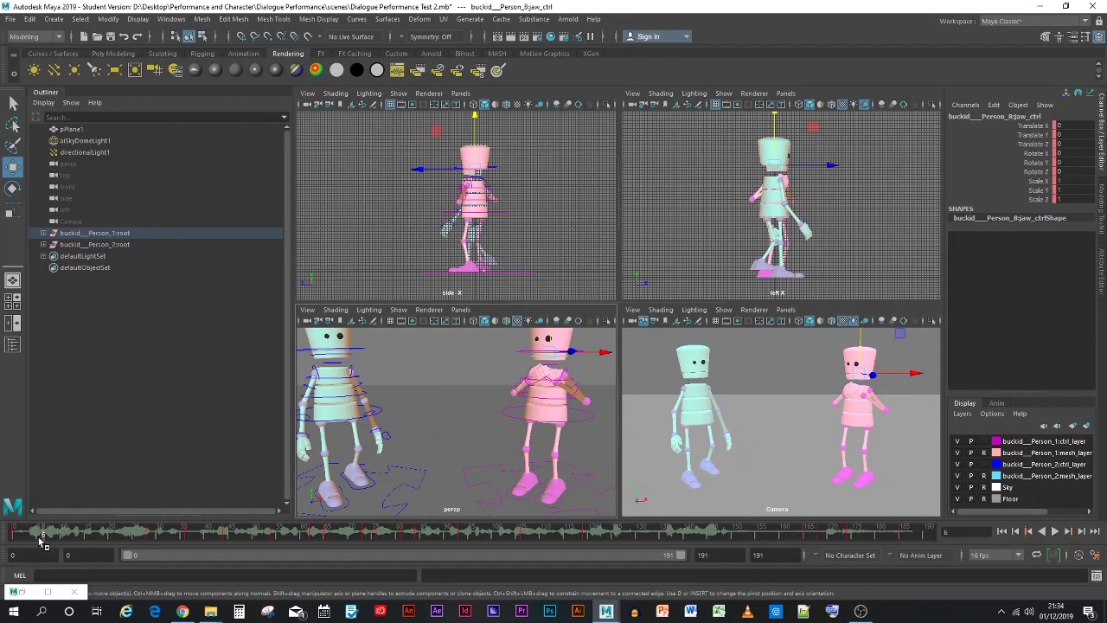
mouse_move(43, 542)
left_mouse_down()
mouse_move(28, 538)
mouse_move(51, 536)
left_mouse_up()
left_click(13, 188)
left_click_drag(533, 334, 526, 344)
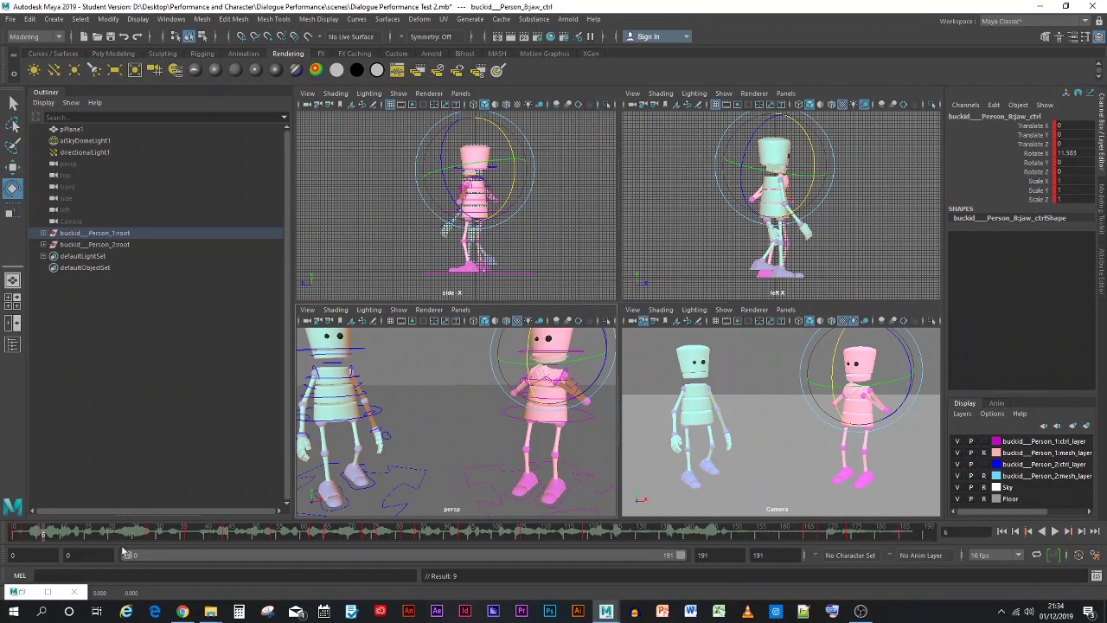
At frame 9, rotate the pink character's jaw nearly closed to about 0.11 in X and play the result back
left_click_drag(46, 535, 58, 533)
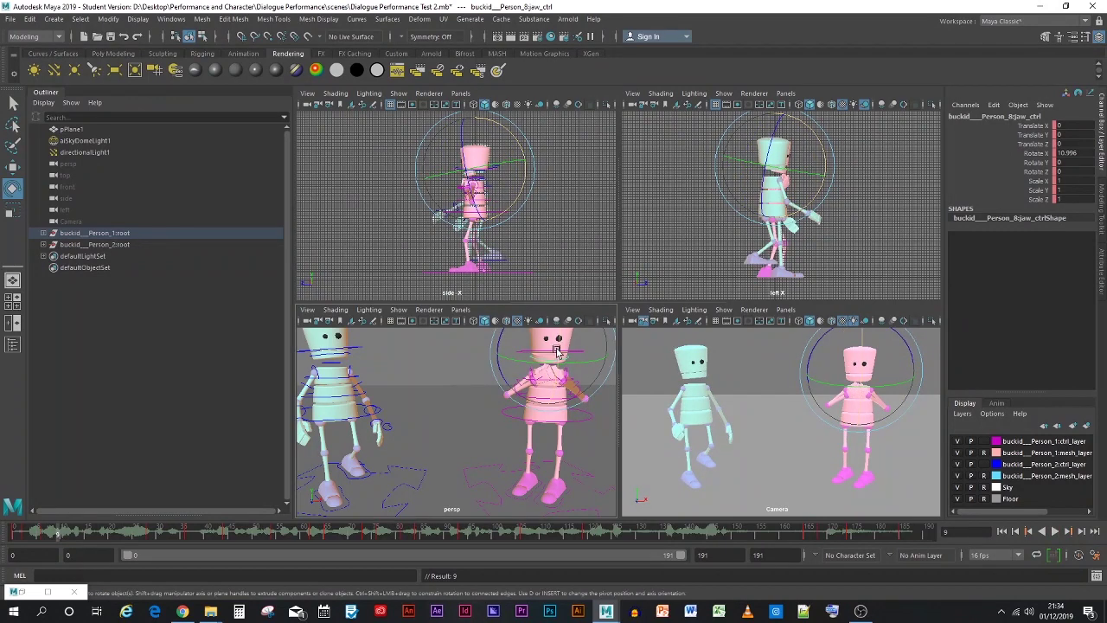
left_click_drag(556, 352, 562, 337)
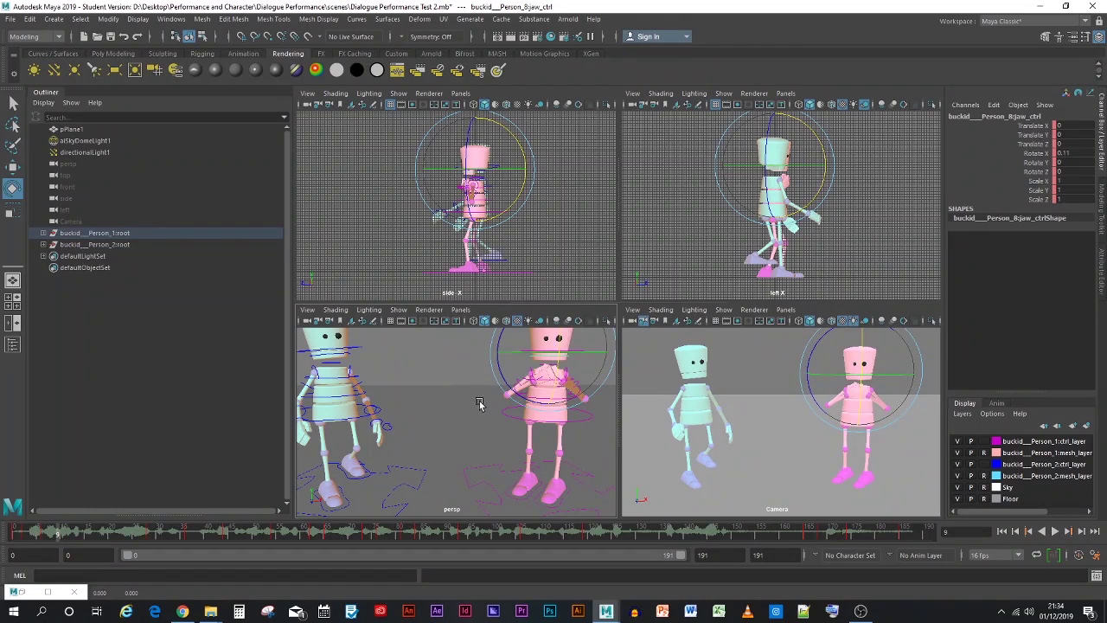
left_click_drag(61, 537, 22, 537)
key("alt+v")
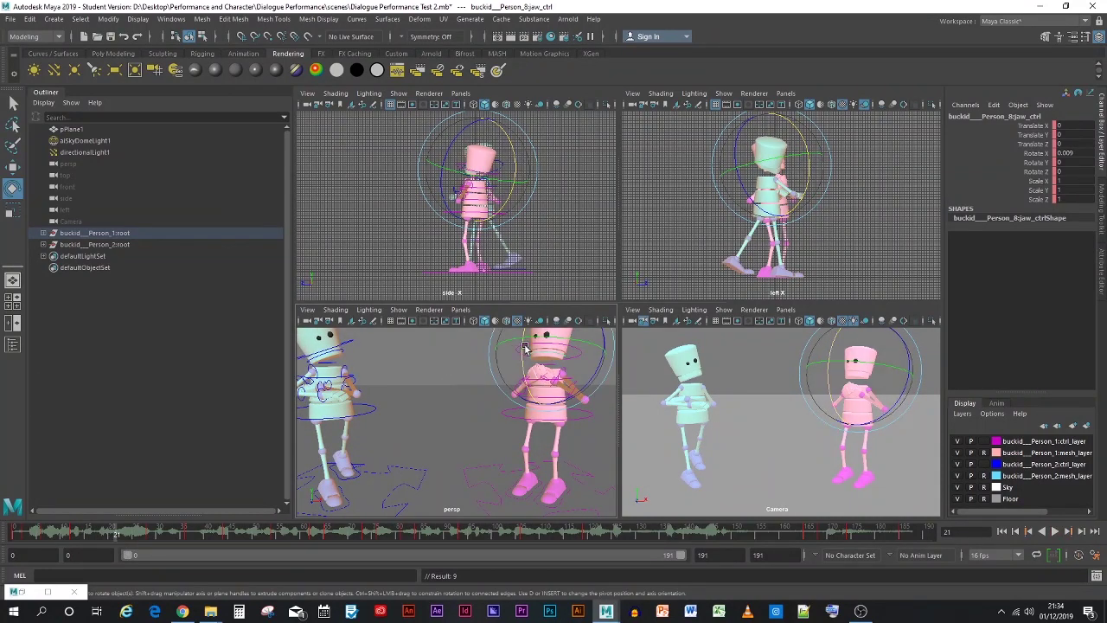
Try keying the pink character's open jaw at frame 21, rotated about 17.87 in X, and undo the key
key("Escape")
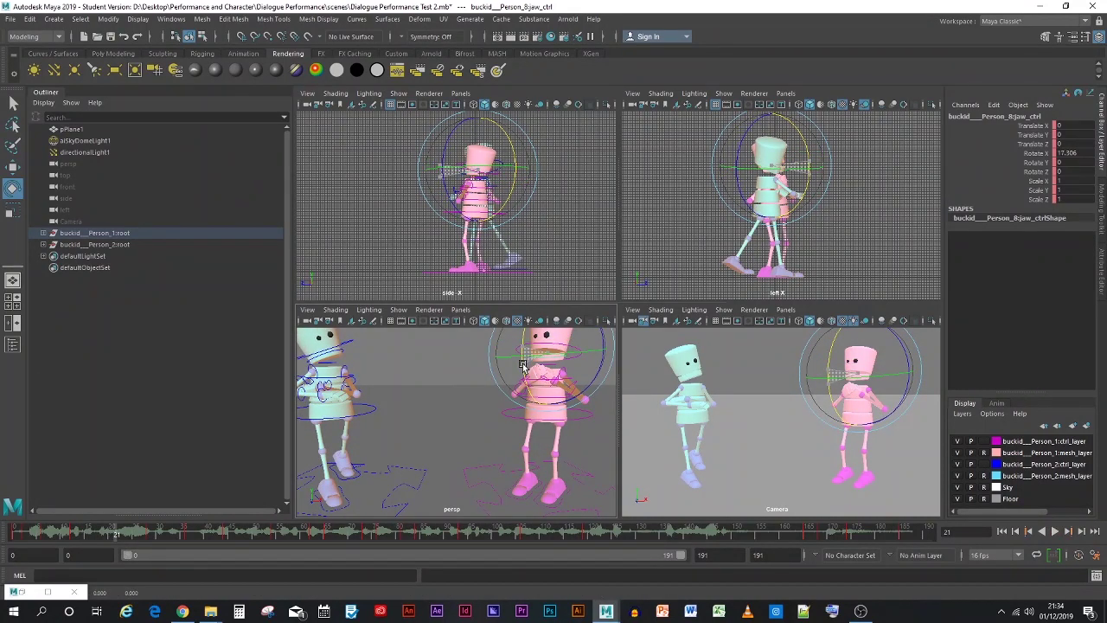
key("alt+v")
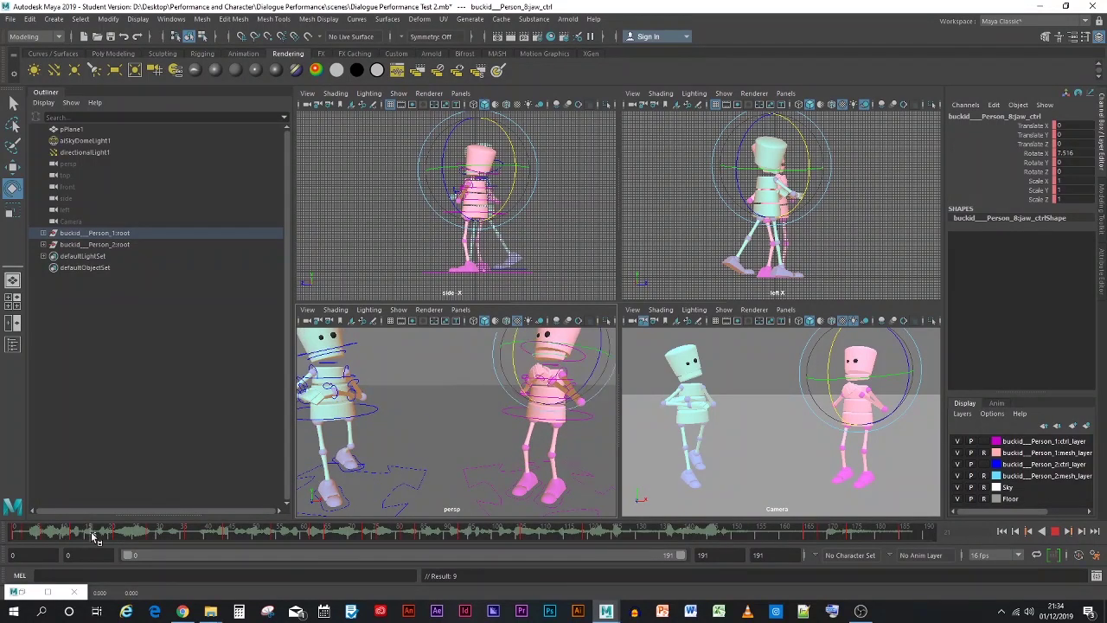
left_click(92, 531)
key("ctrl+z")
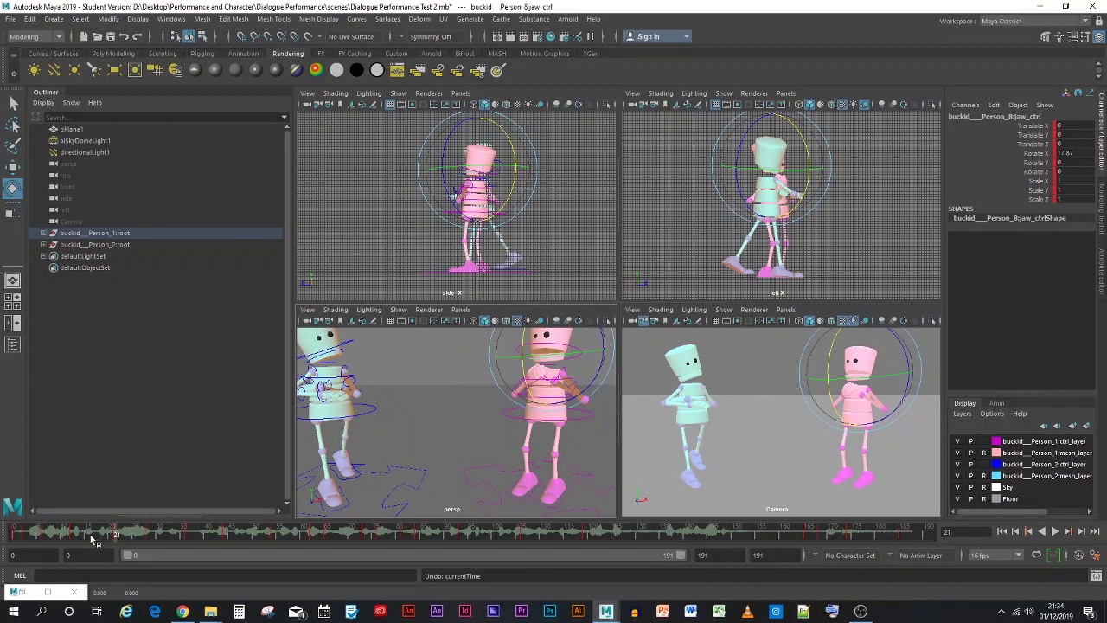
Check the opening words against the audio, copy the pink character's jaw key from frame 6 and paste it at frame 9
key("alt+v")
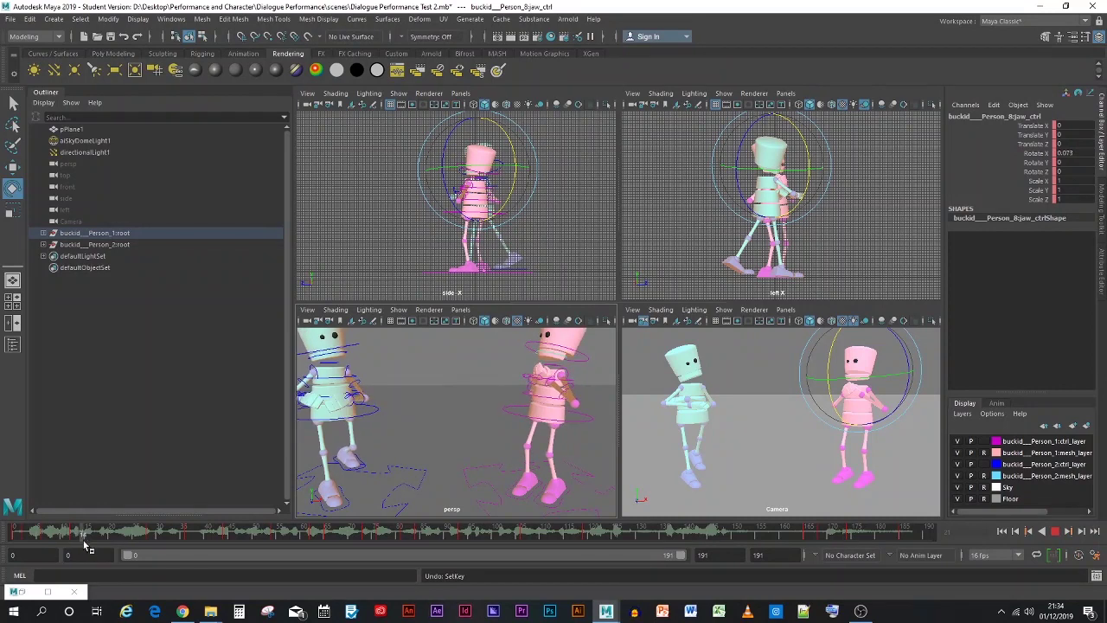
left_click_drag(74, 543, 45, 537)
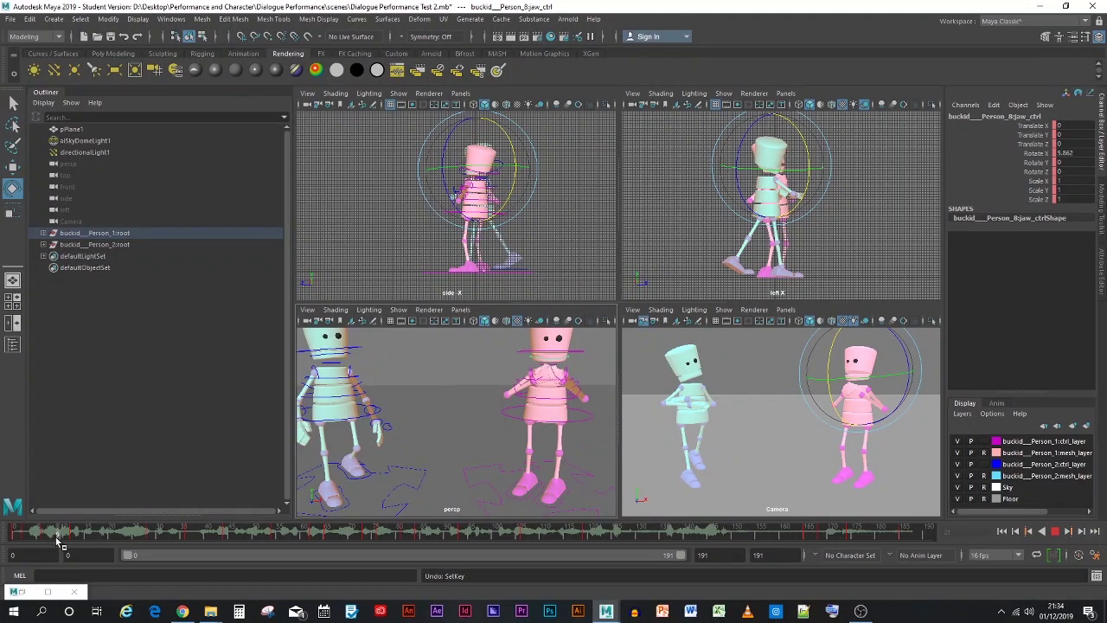
left_click(46, 538)
right_click(45, 538)
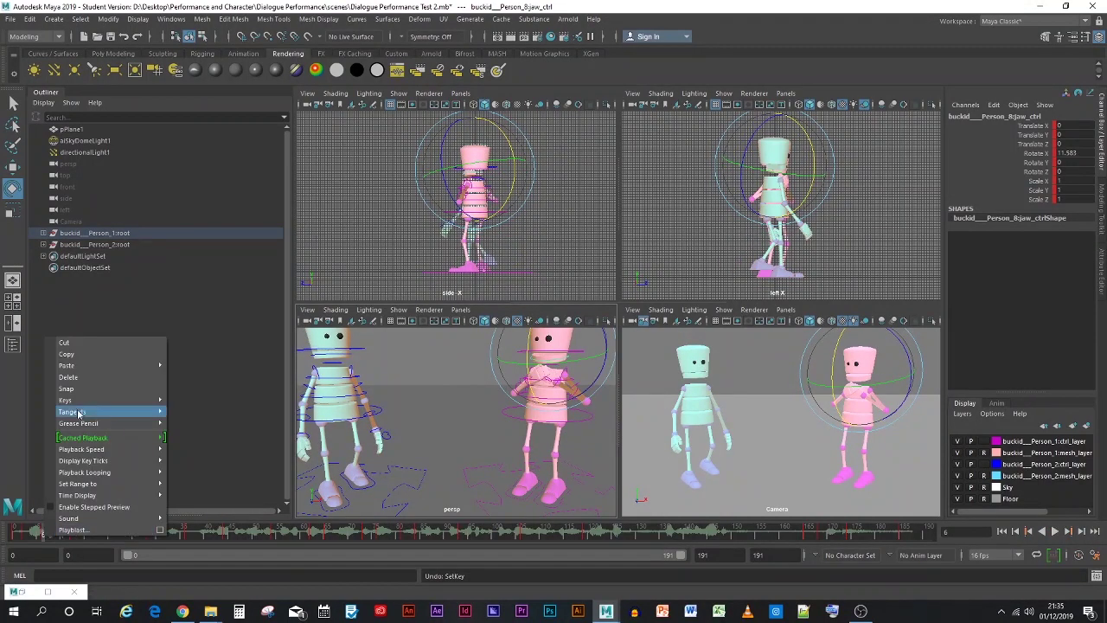
left_click(87, 356)
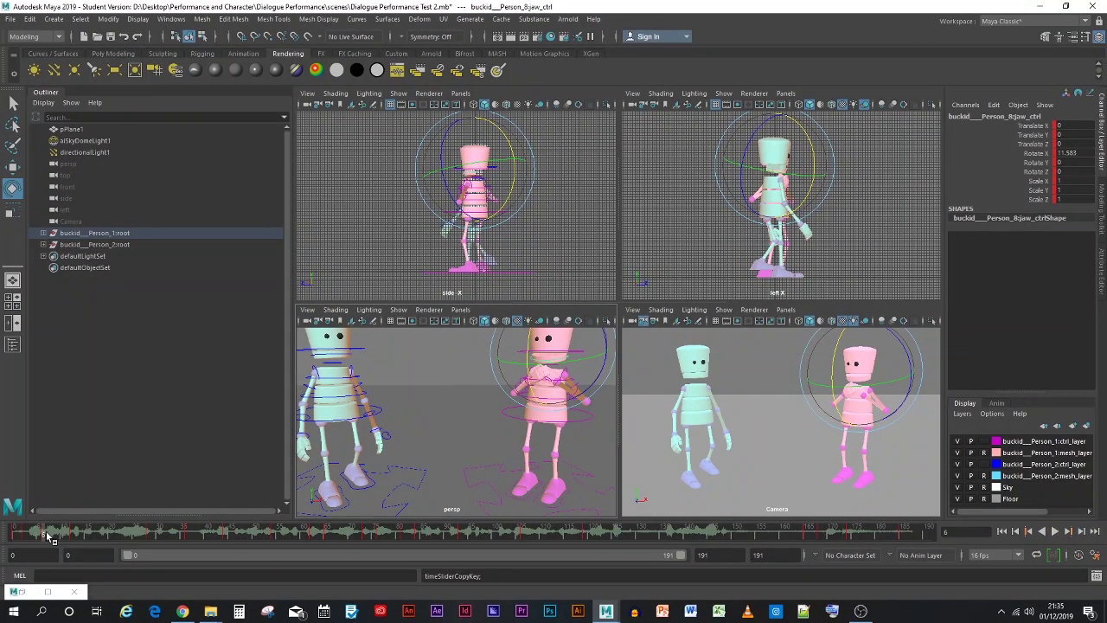
left_click(60, 536)
right_click(62, 533)
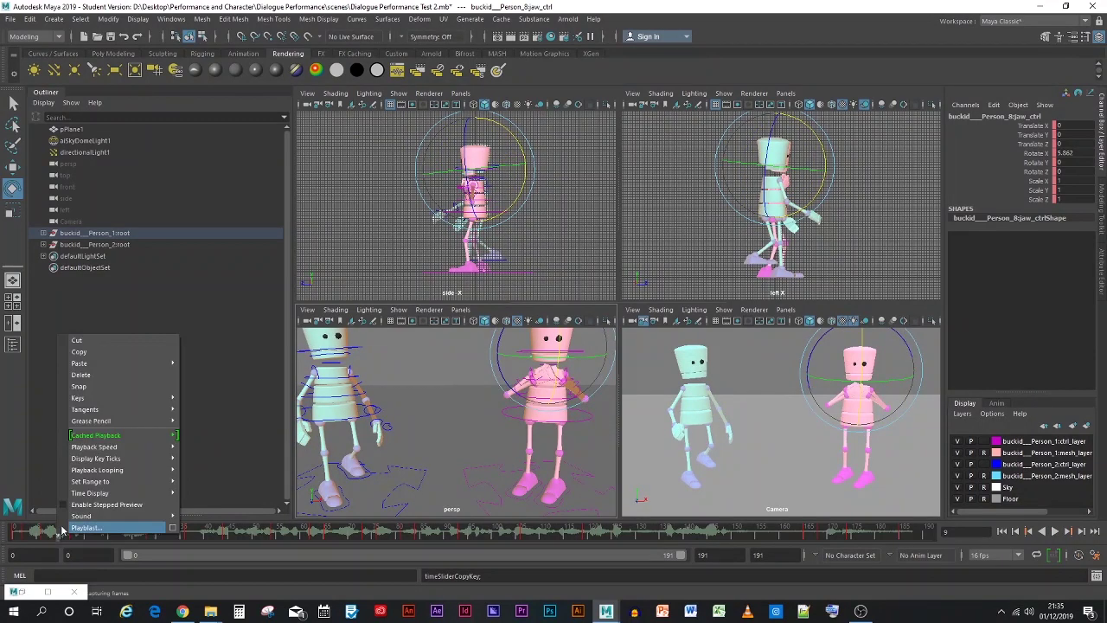
mouse_move(116, 364)
left_click(198, 374)
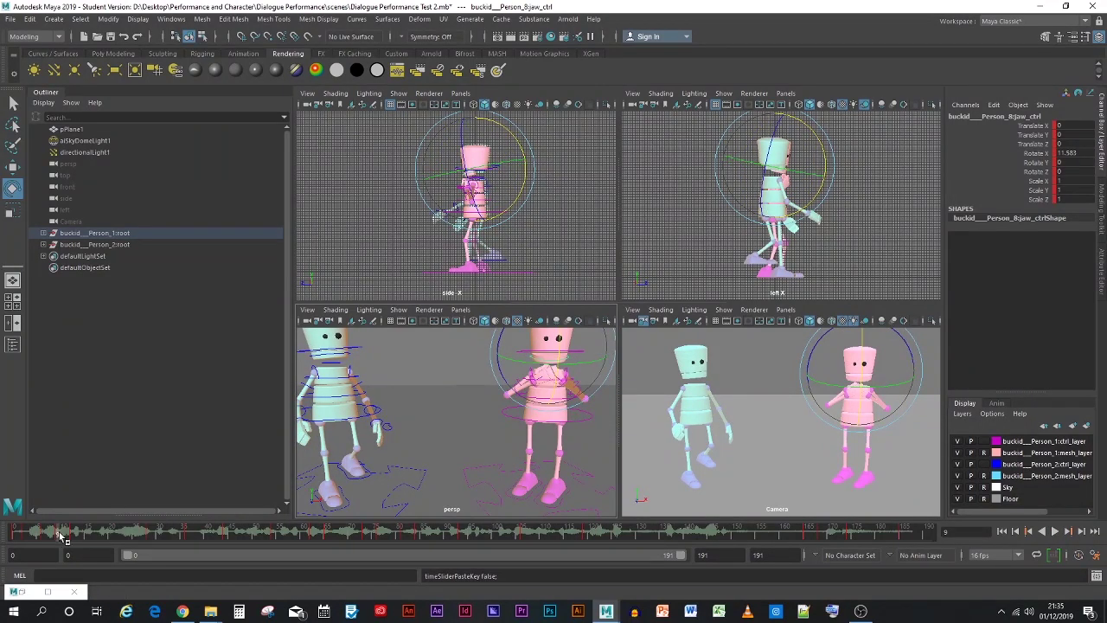
Key the pink character's open jaw at frame 17, rotated about 14.048 in X, and at frame 28, rotated about 19.301 in X
key("alt+v")
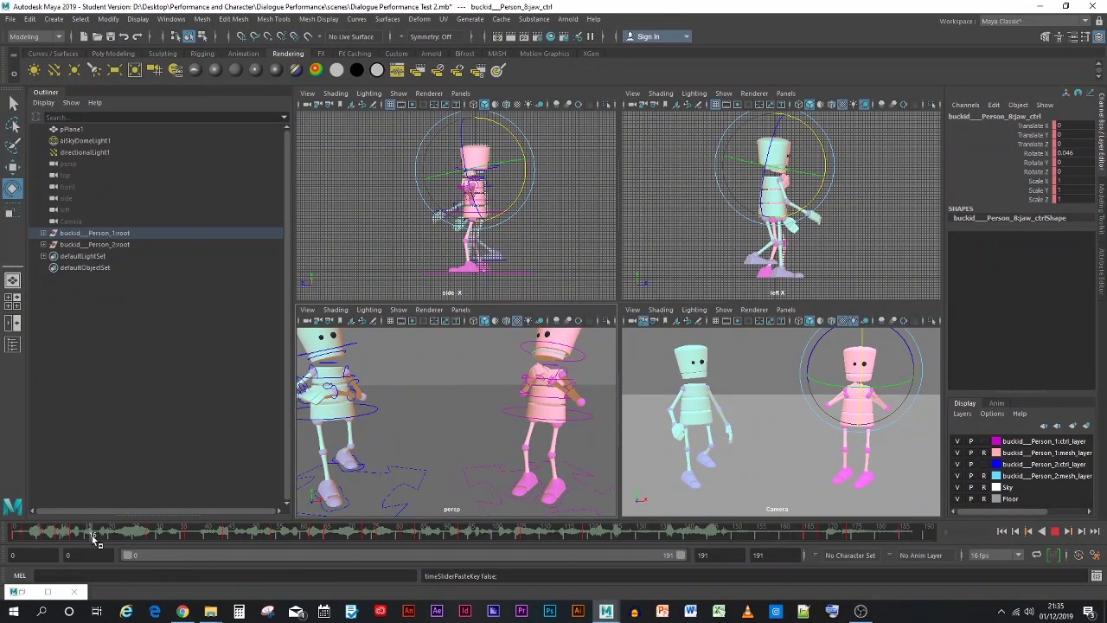
left_click(97, 538)
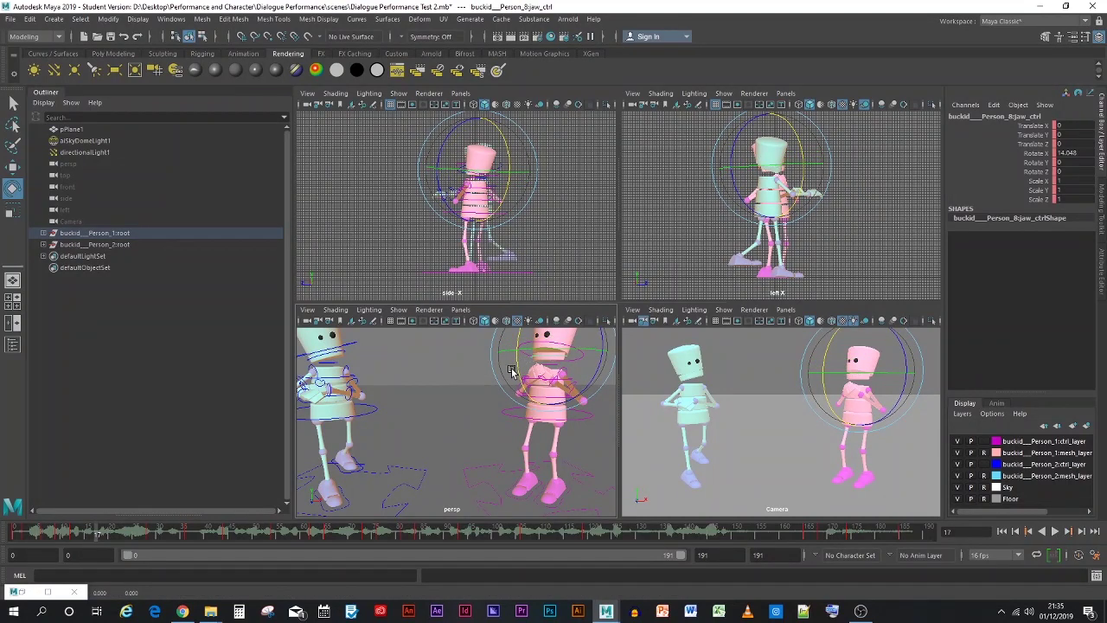
key("alt+v")
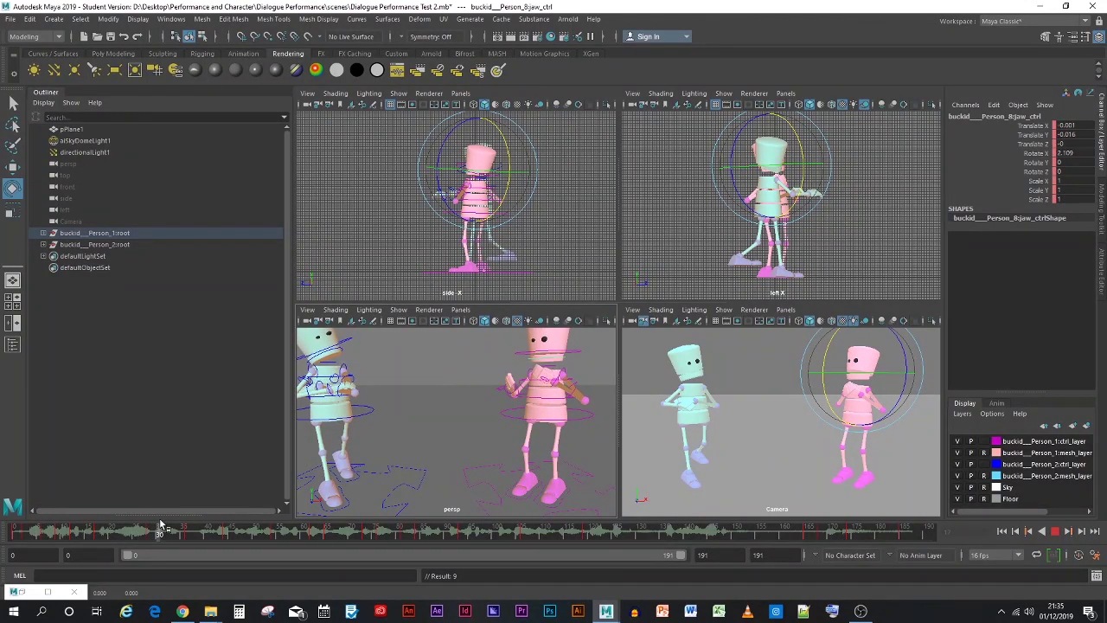
mouse_move(158, 526)
left_mouse_down()
mouse_move(126, 534)
mouse_move(150, 538)
left_mouse_up()
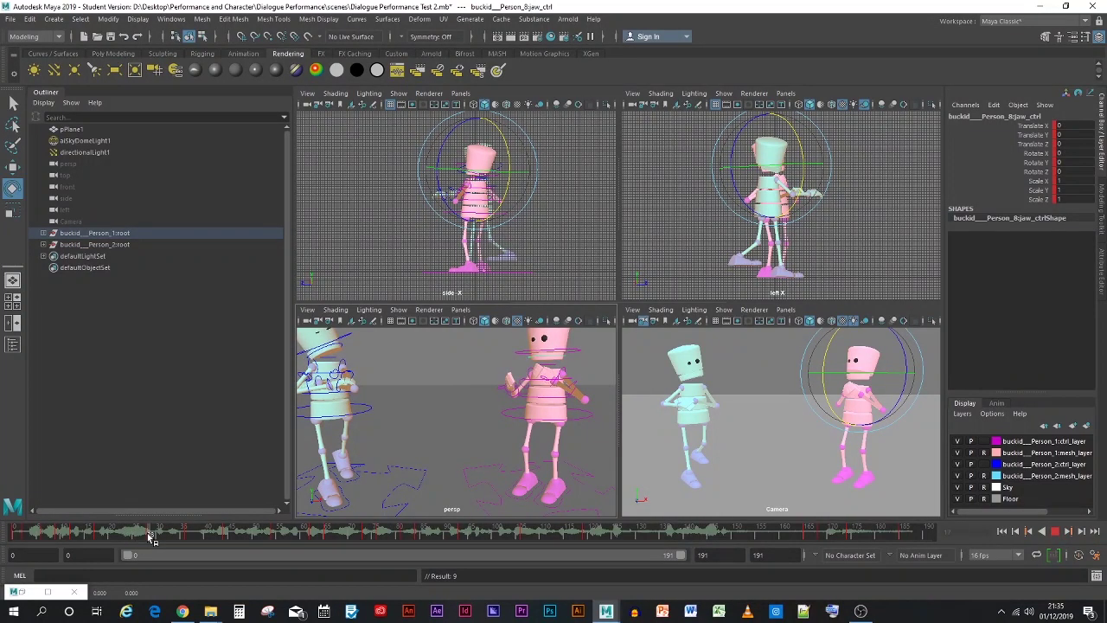
left_click_drag(522, 360, 528, 378)
key("s")
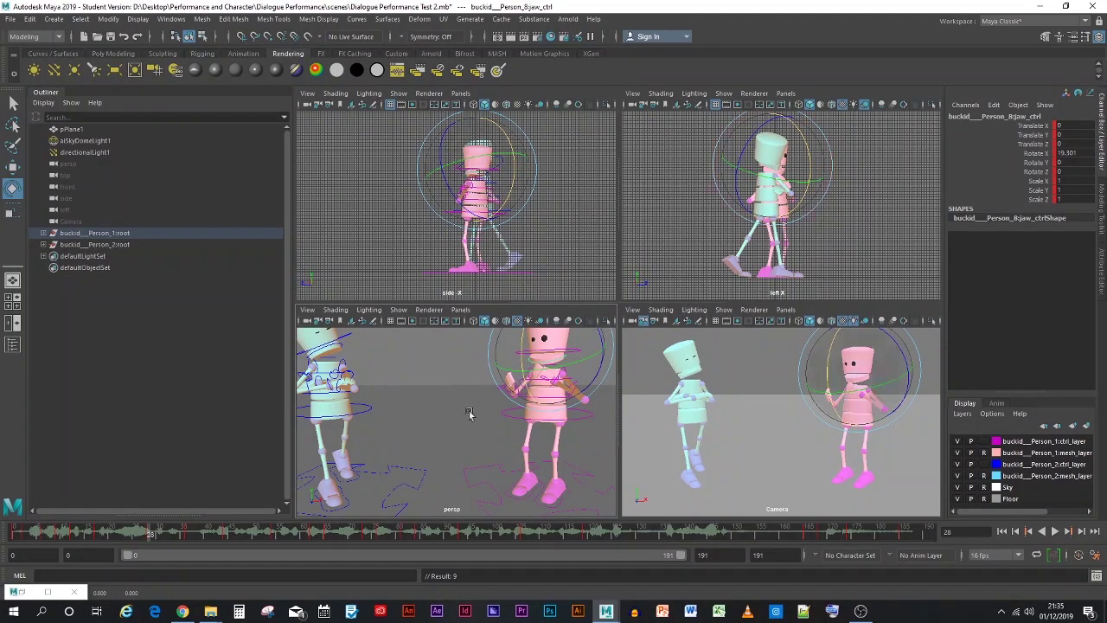
Key the pink character's jaw almost closed at frame 21, rotated about 3.318 in X, and play back the dialogue
left_click_drag(151, 536, 115, 540)
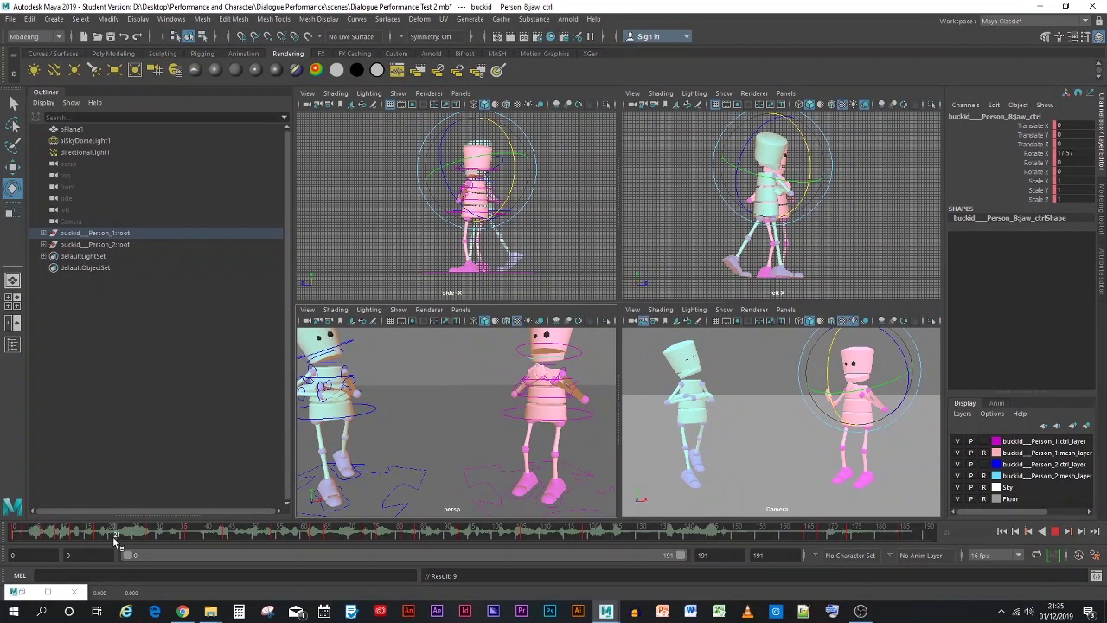
left_click_drag(531, 350, 530, 331)
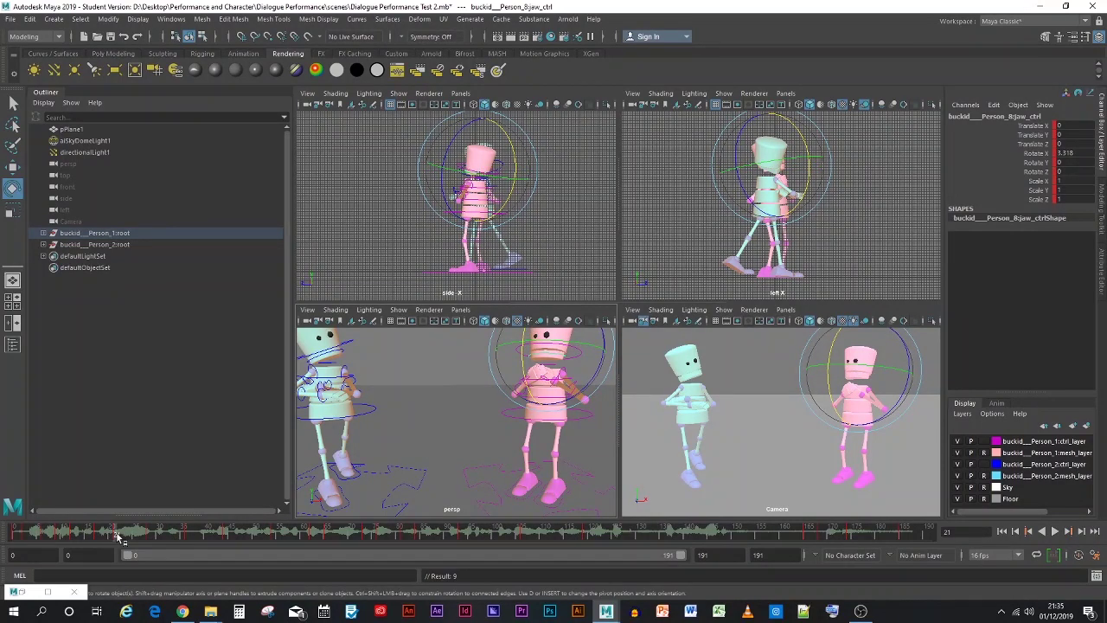
key("alt+v")
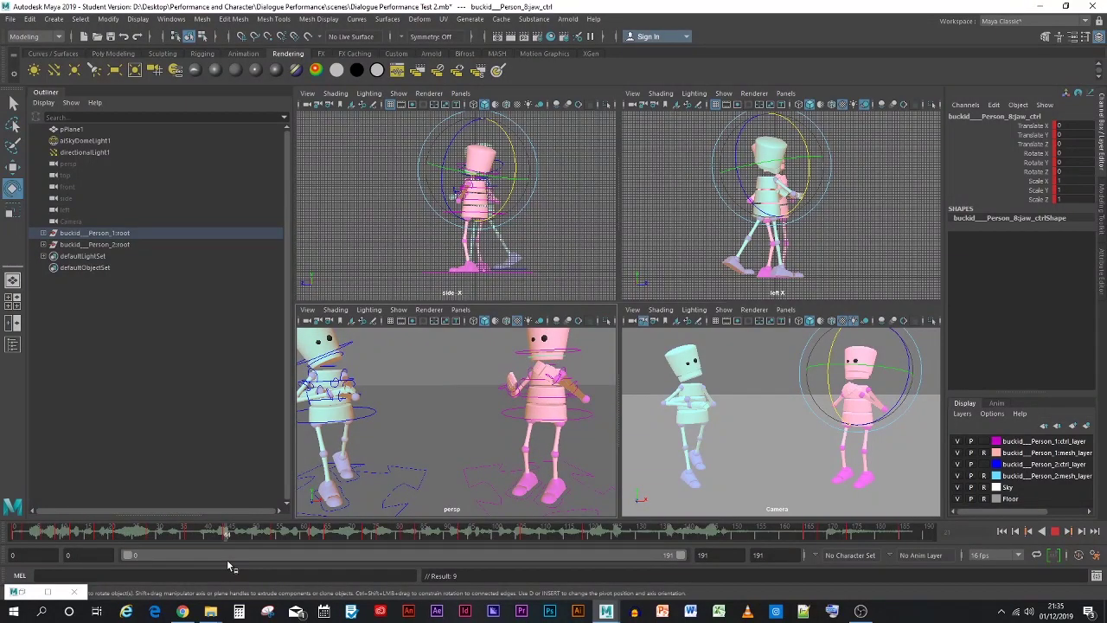
Deselect the jaw control and save the scene, accepting the Student Version notice
key("Escape")
left_click(764, 453)
left_click_drag(222, 538, 14, 534)
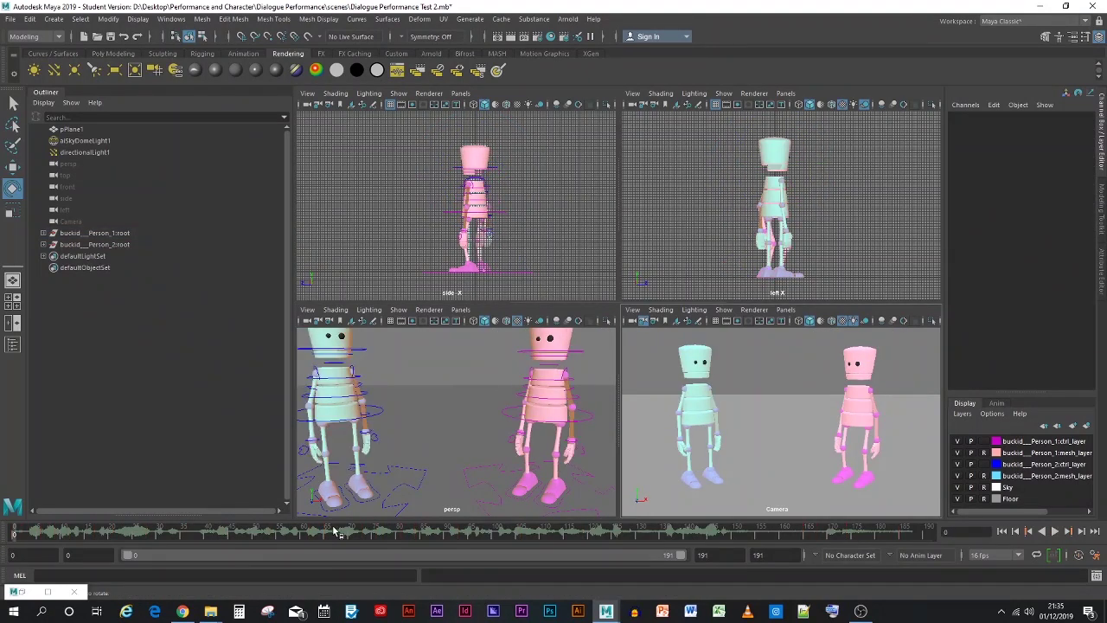
right_click(346, 532)
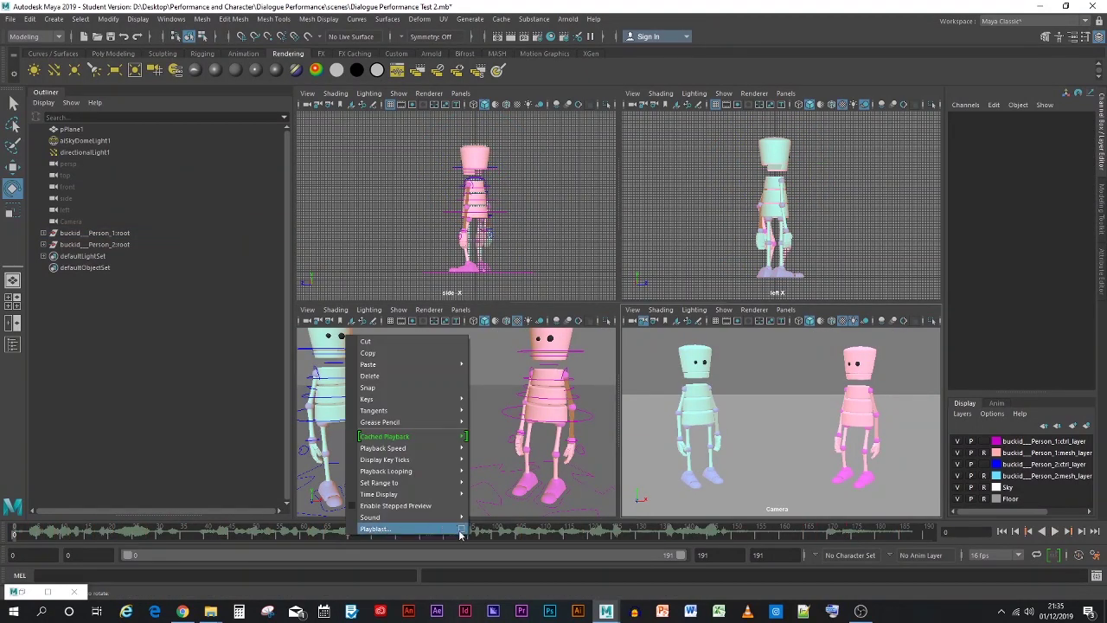
left_click(506, 534)
key("q")
key("ctrl+s")
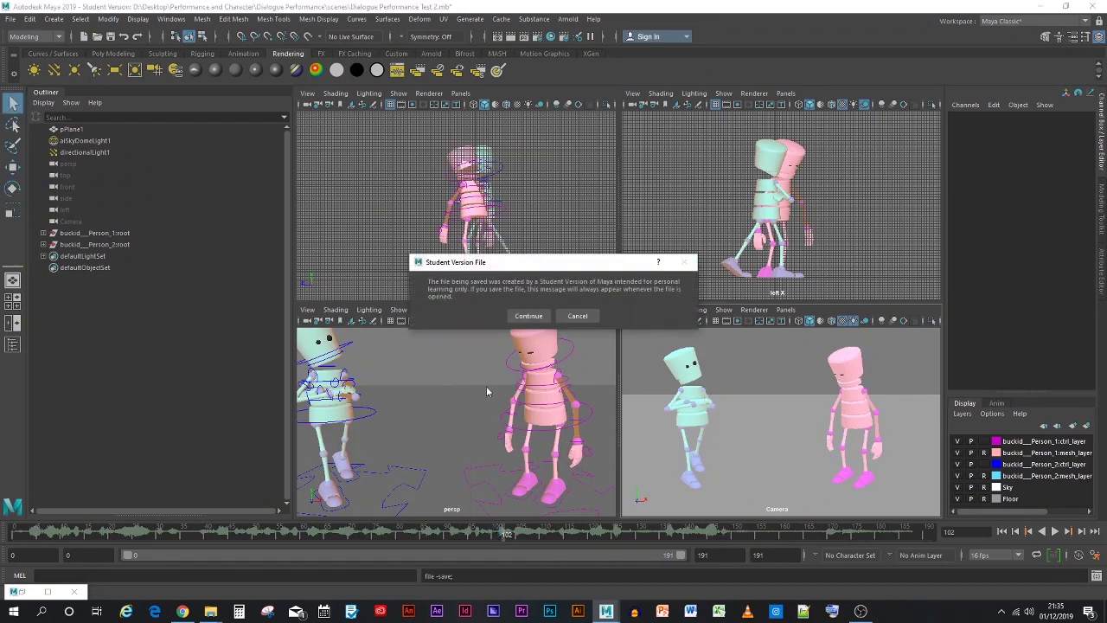
left_click(529, 314)
Playblast the camera view to a movie file named PlayBalst (Frames 0-186) [Test 9].mov in the Dialogue Perform Test 2 folder
left_click(380, 534)
right_click(380, 532)
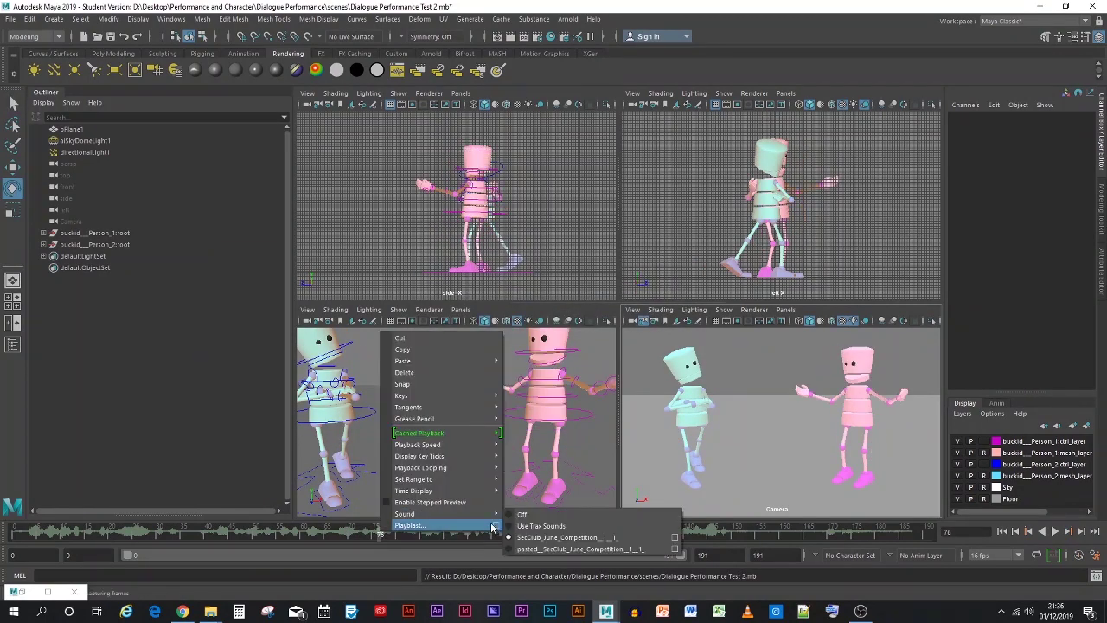
left_click(493, 527)
scroll(540, 344, "down", 1)
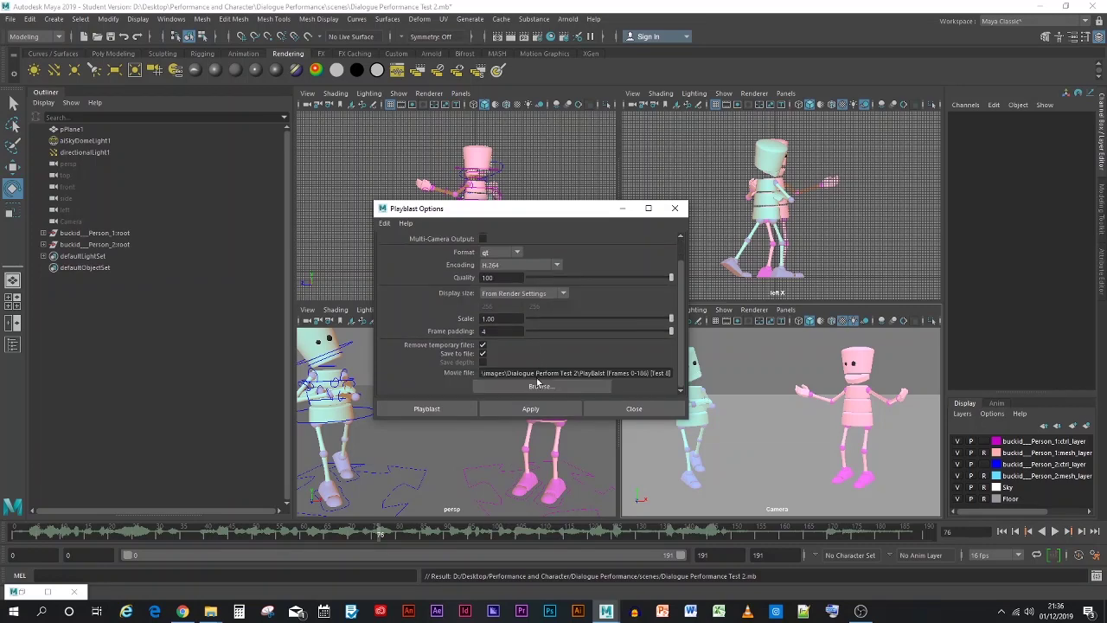
left_click(539, 385)
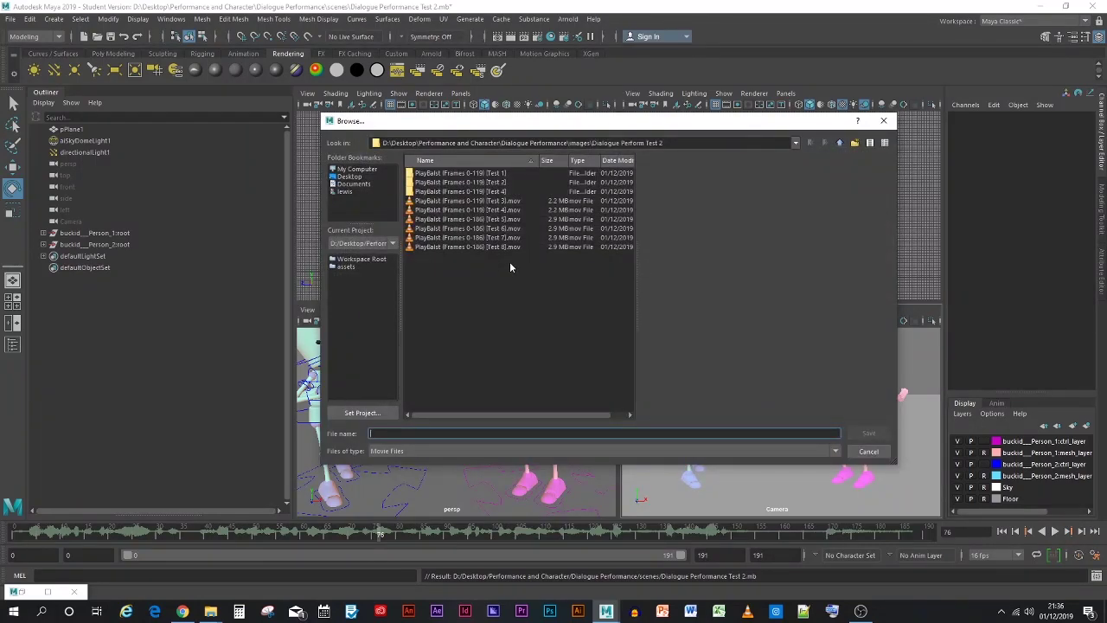
left_click(508, 248)
double_click(458, 434)
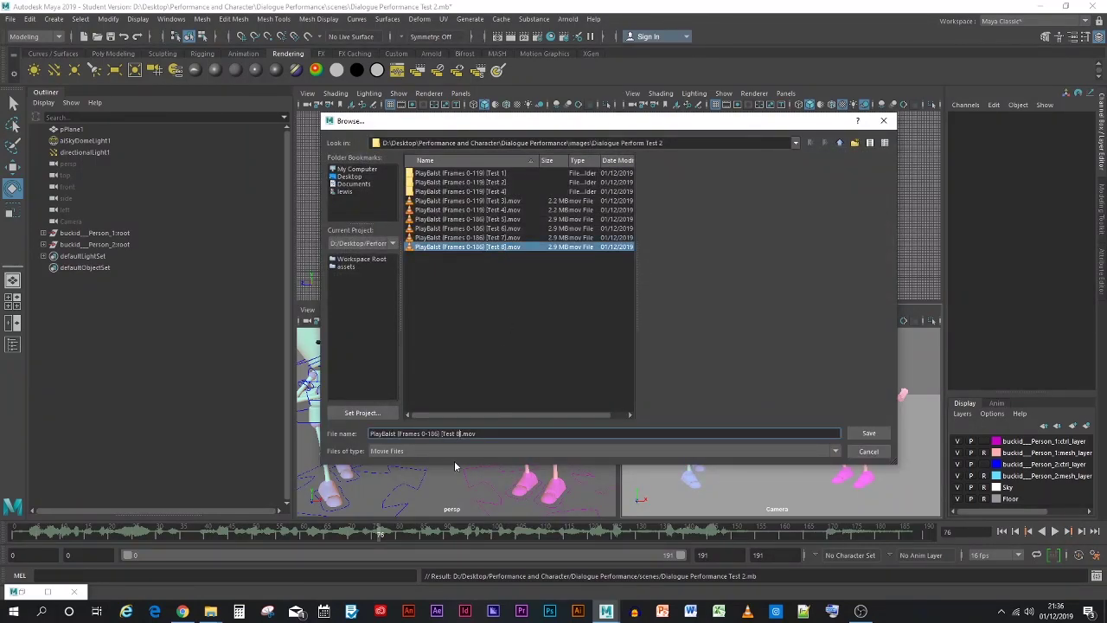
key("BackSpace")
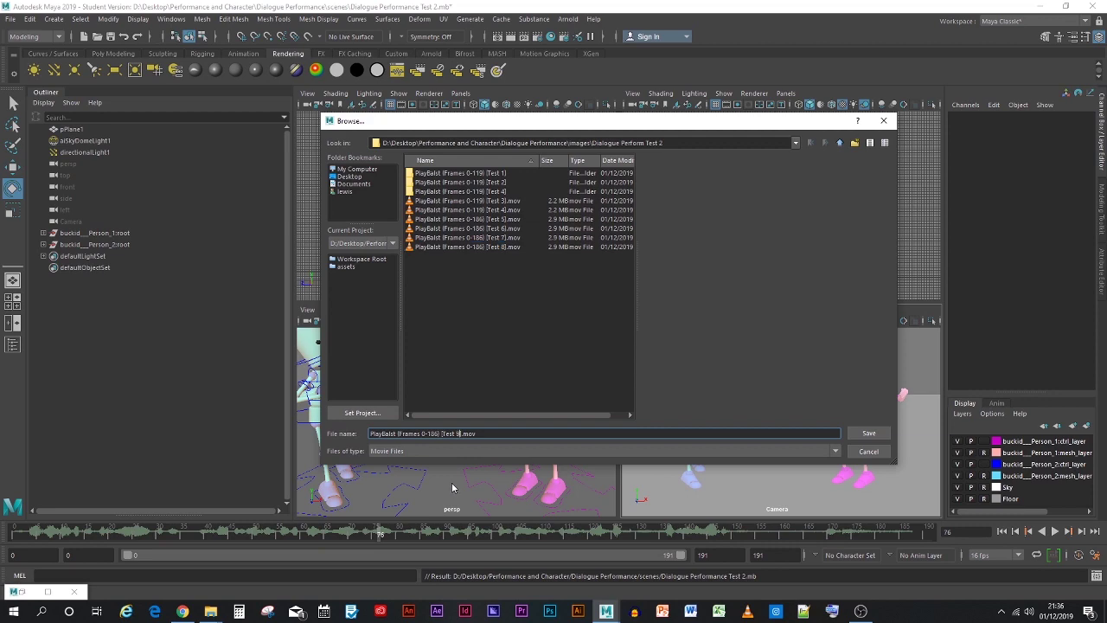
key("Return")
left_click(425, 406)
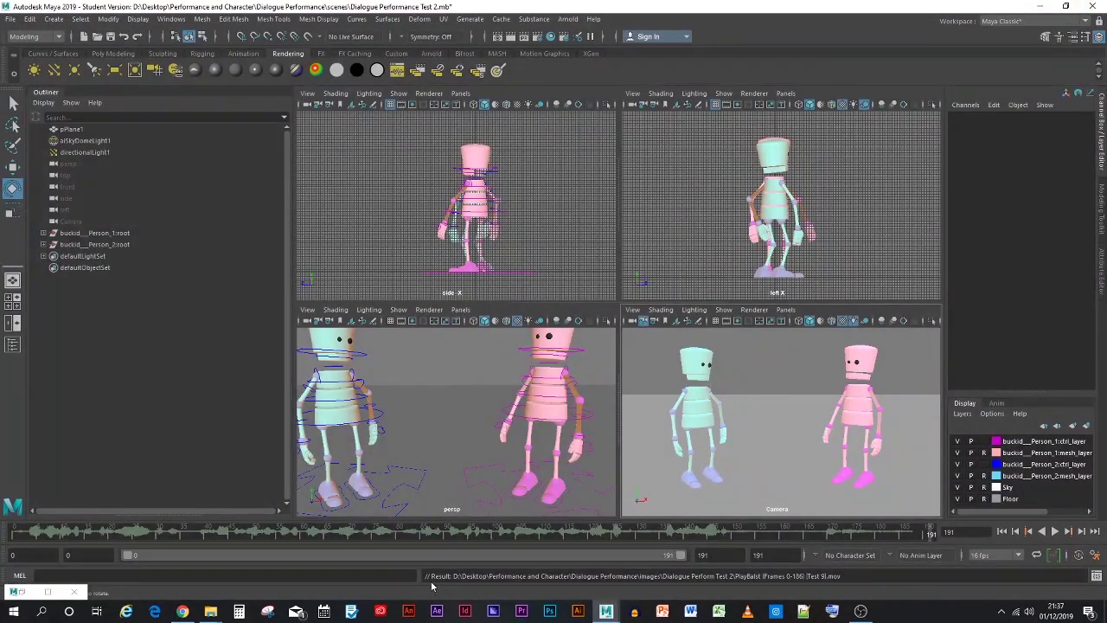
Key the pink character's jaw slightly open at frame 99, rotated about 3.194 in X
left_click(536, 357)
left_click(475, 369)
left_click(520, 352)
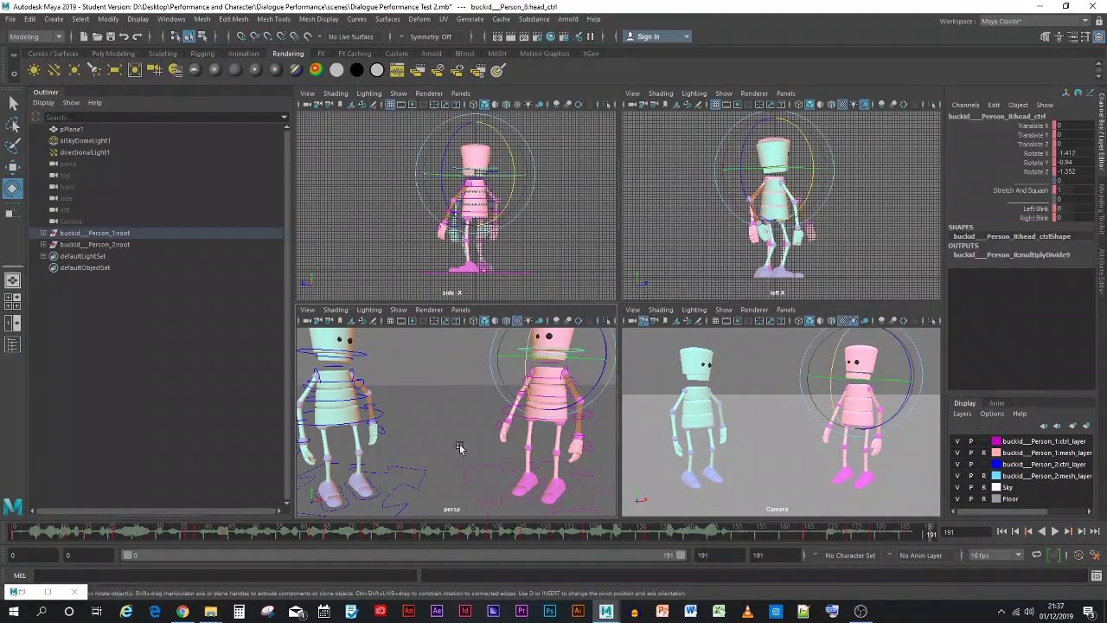
key("alt+v")
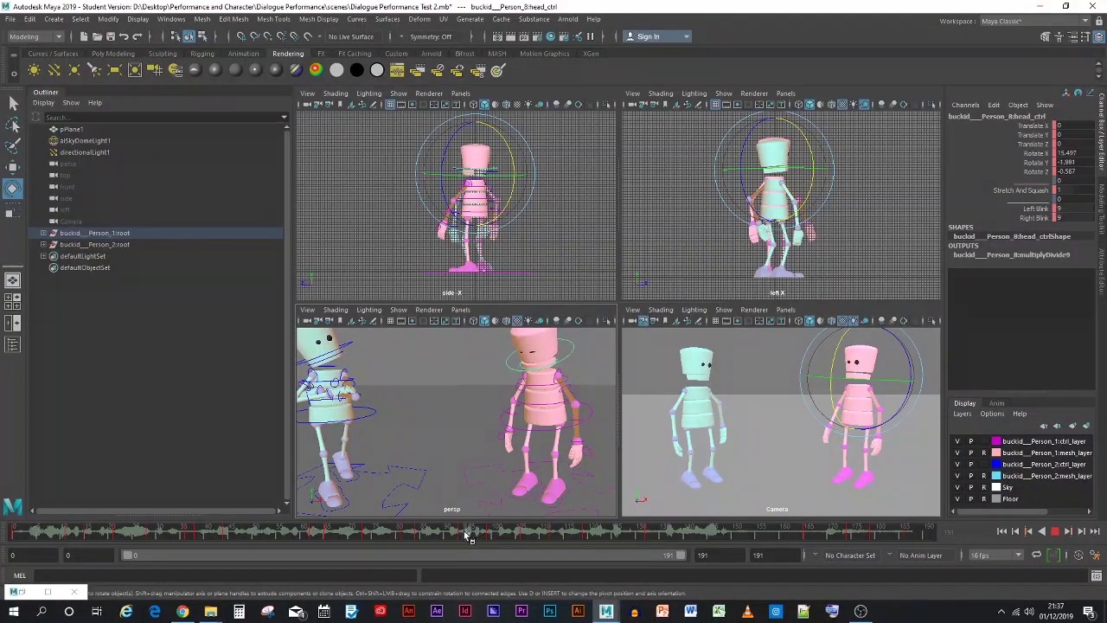
mouse_move(461, 536)
left_mouse_down()
mouse_move(403, 537)
mouse_move(470, 537)
left_mouse_up()
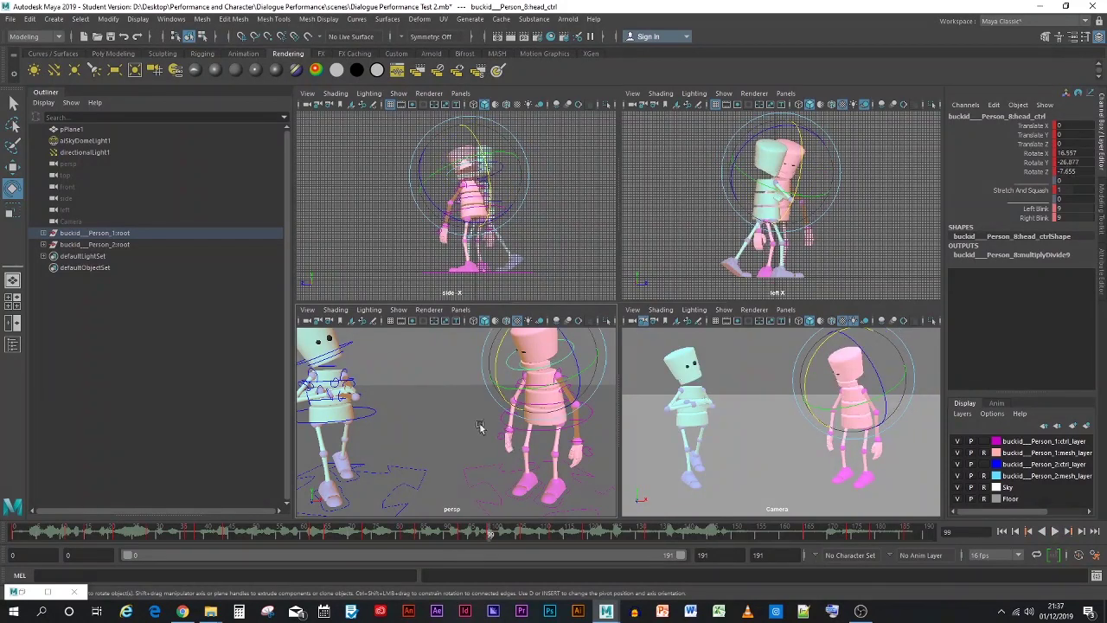
left_click(489, 378)
left_click(519, 365)
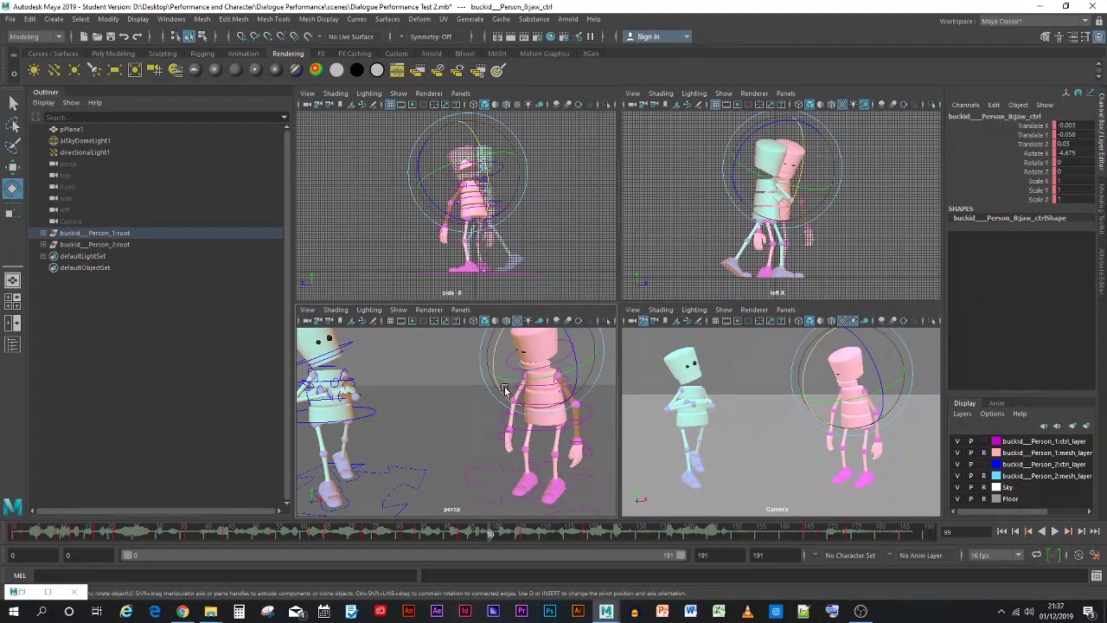
left_click_drag(491, 368, 490, 372)
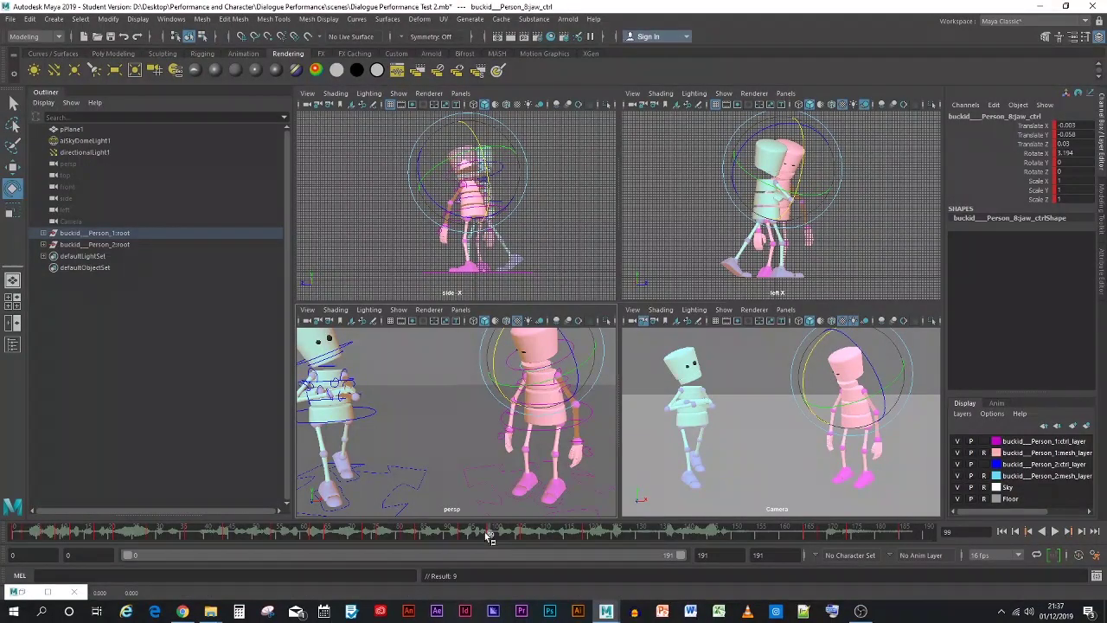
Open the pink character's jaw at frame 102, rotated about 8.166 in X, deselect the control and play back the dialogue
key("alt+v")
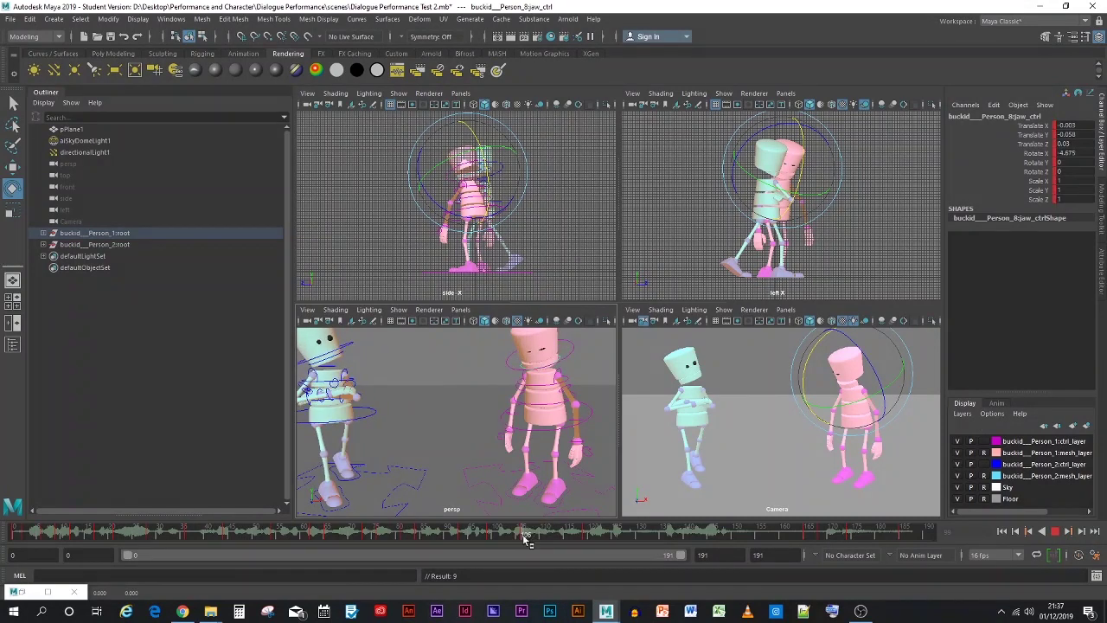
mouse_move(522, 533)
left_mouse_down()
mouse_move(419, 522)
mouse_move(473, 528)
mouse_move(435, 540)
left_mouse_up()
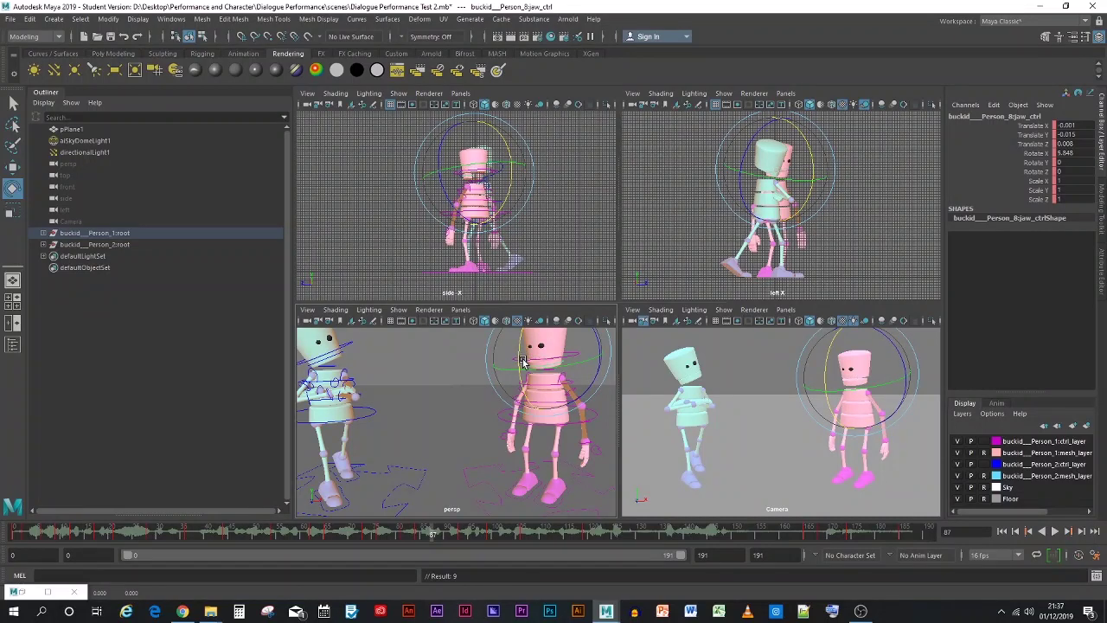
key("alt+v")
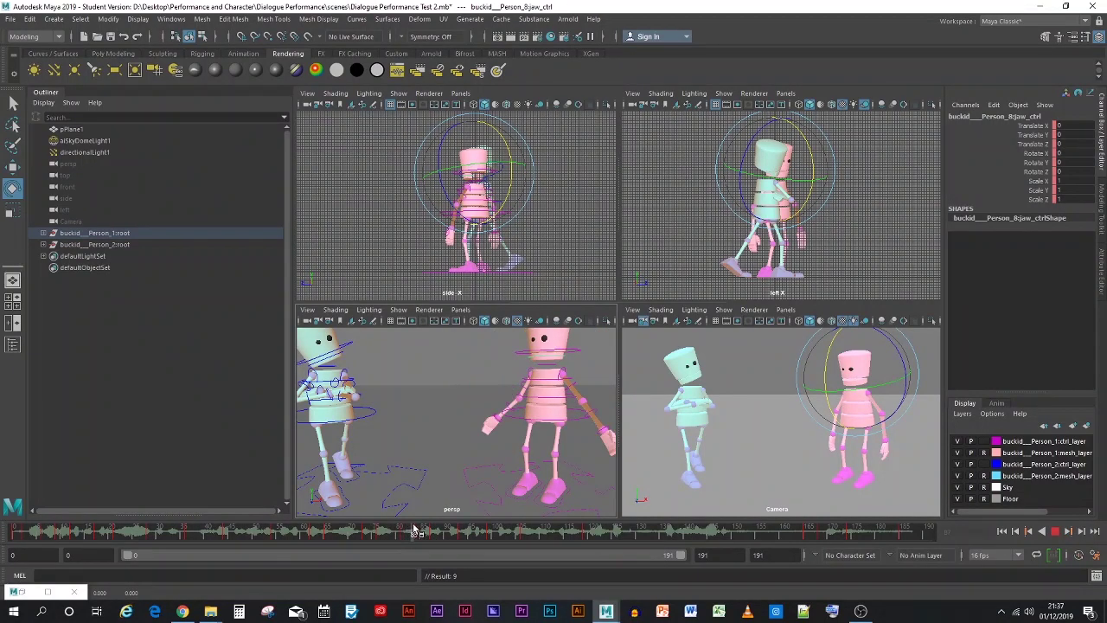
left_click(506, 536)
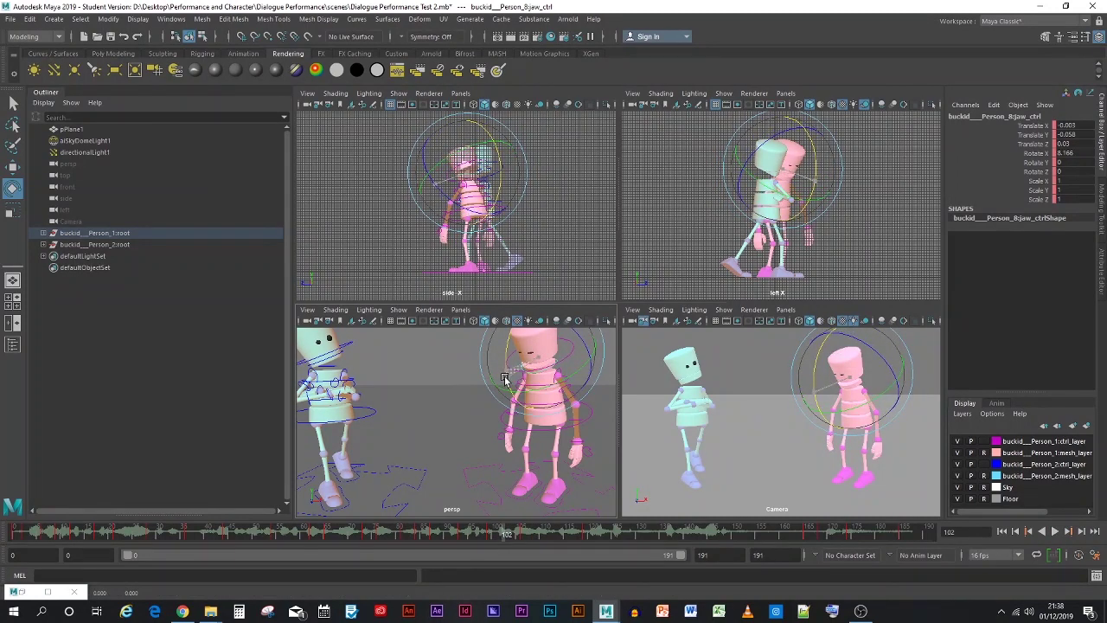
left_click_drag(499, 534, 453, 539)
left_click(663, 482)
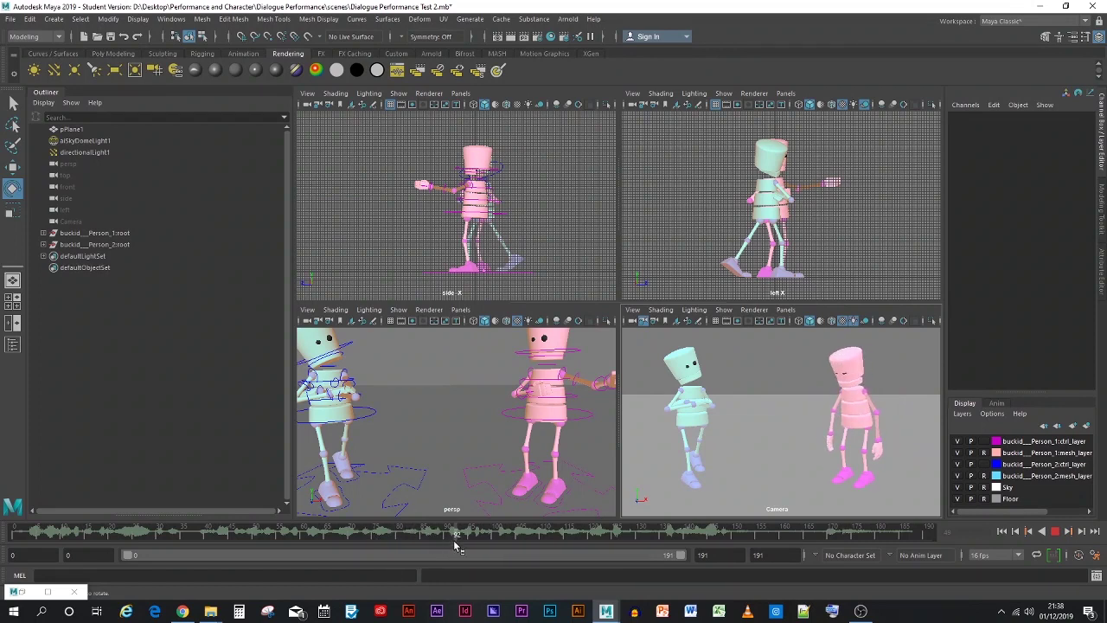
left_click_drag(521, 541, 578, 555)
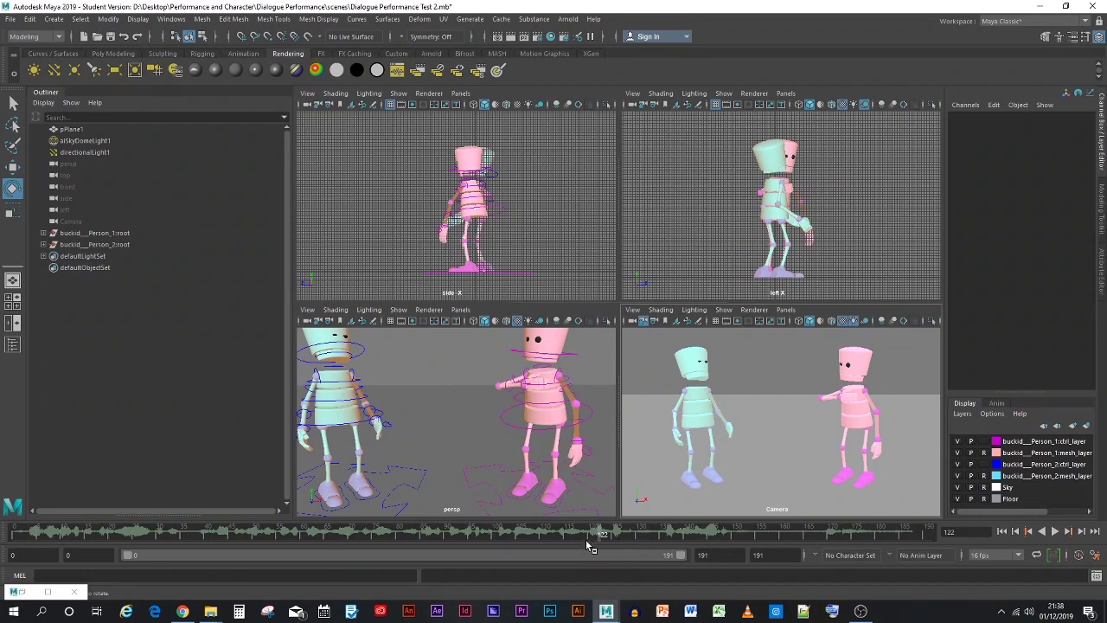
Playblast the camera view to PlayBalst (Frames 0-186) [Test 10].mov in the Dialogue Perform Test 2 folder, and watch and close the movie
right_click(588, 536)
left_click(699, 523)
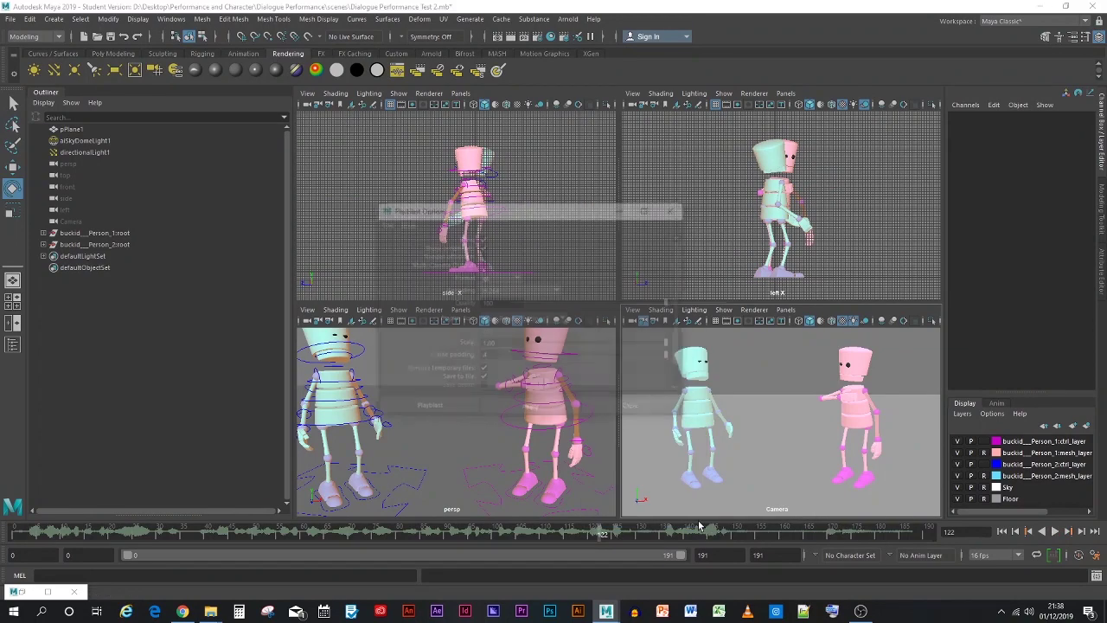
scroll(536, 343, "down", 1)
left_click(540, 387)
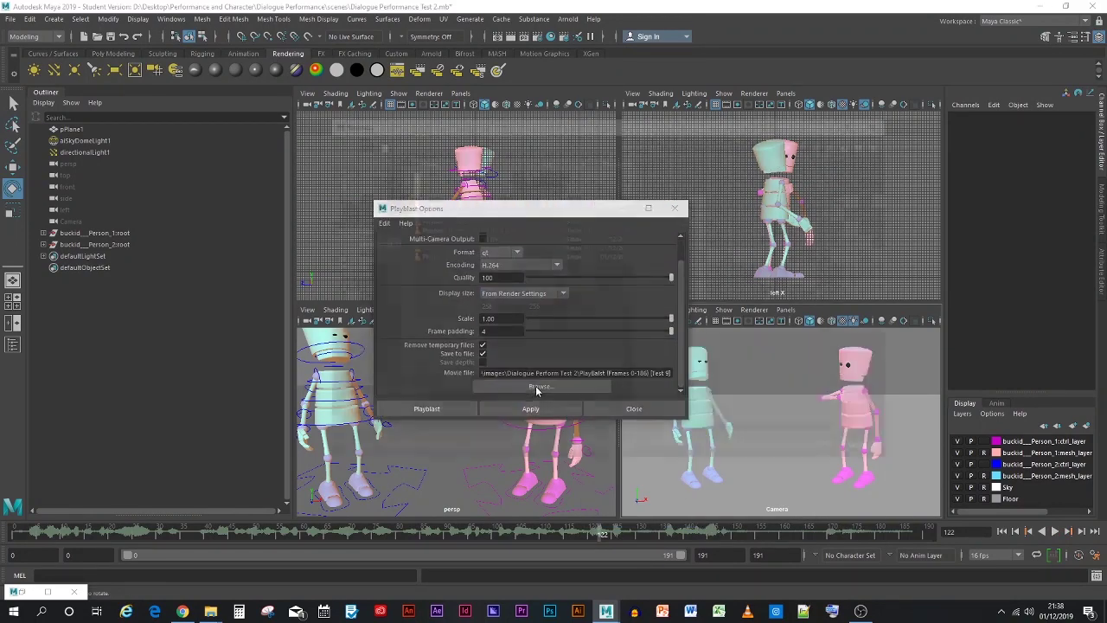
left_click(480, 256)
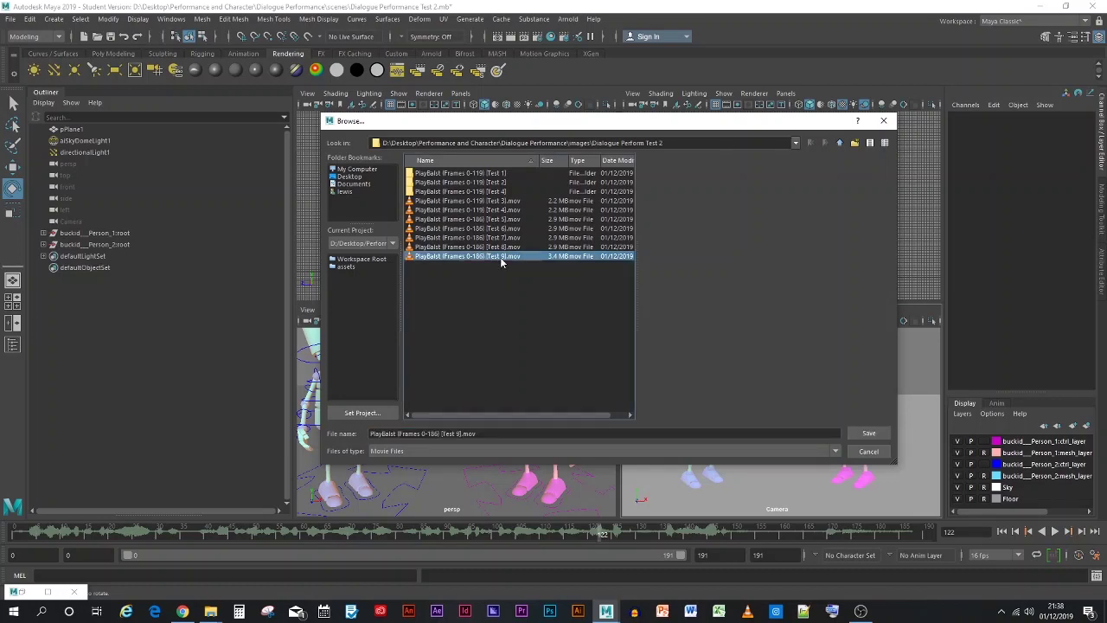
left_click(458, 434)
key("BackSpace")
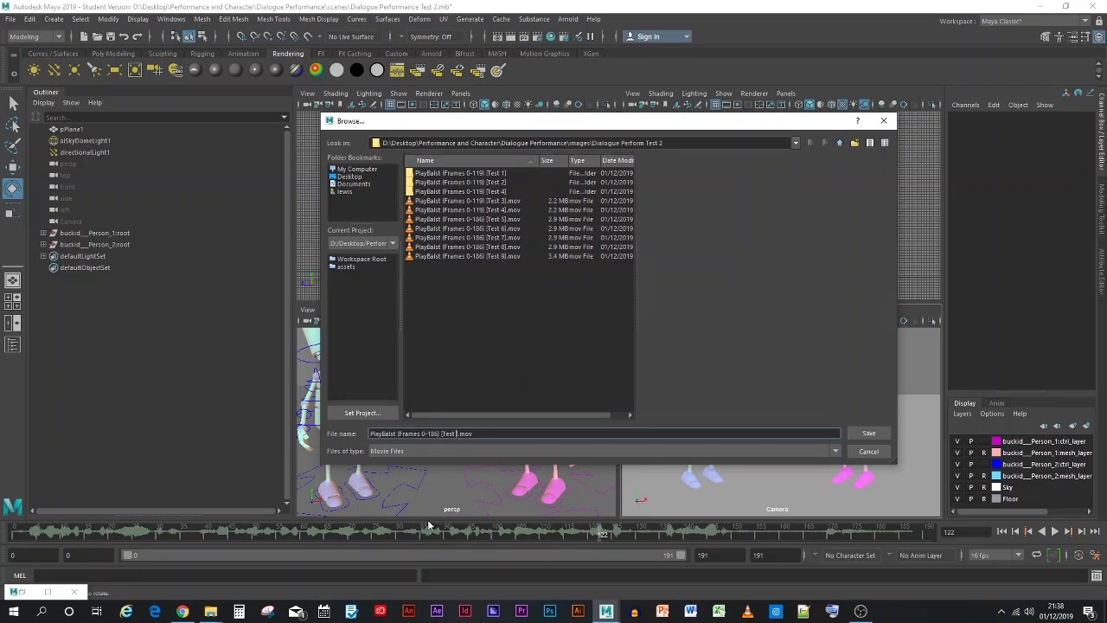
type("10")
key("Return")
left_click(426, 408)
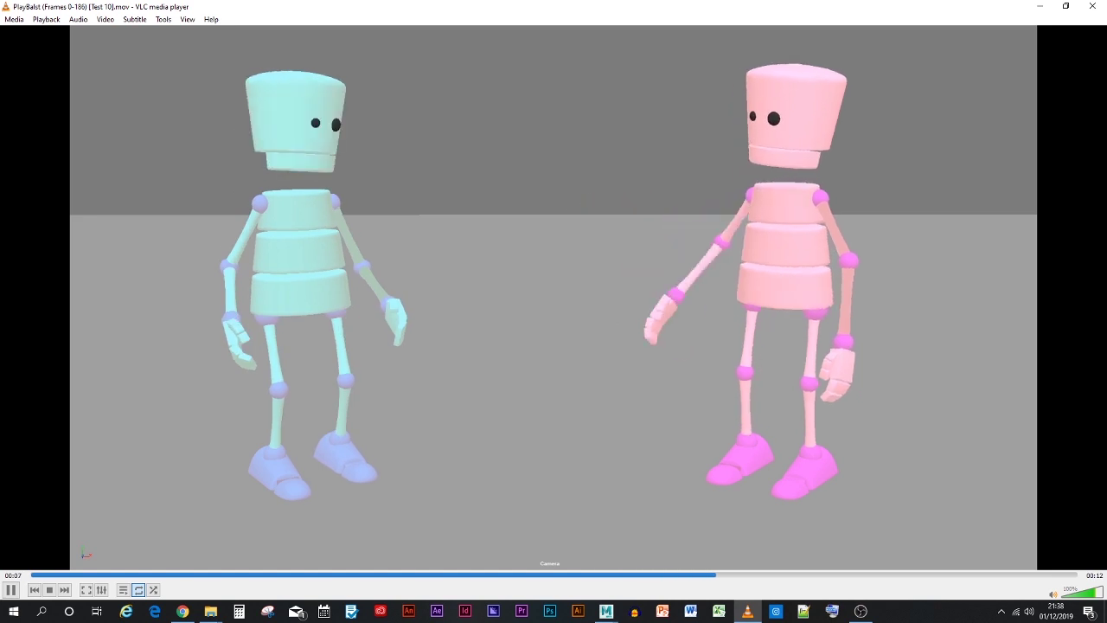
left_click(10, 590)
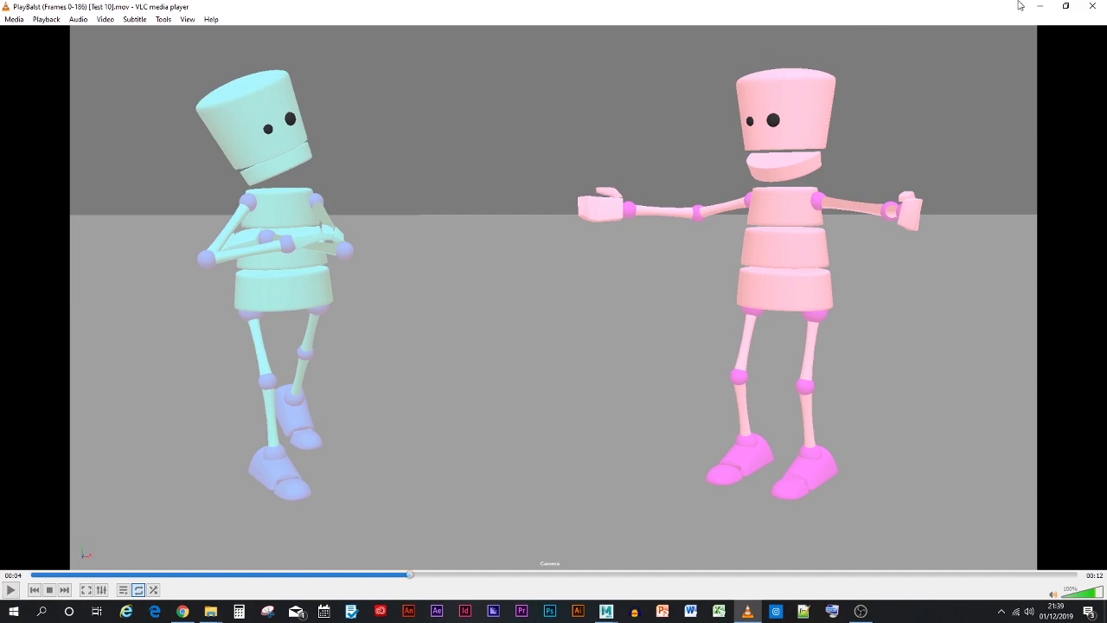
left_click(1095, 6)
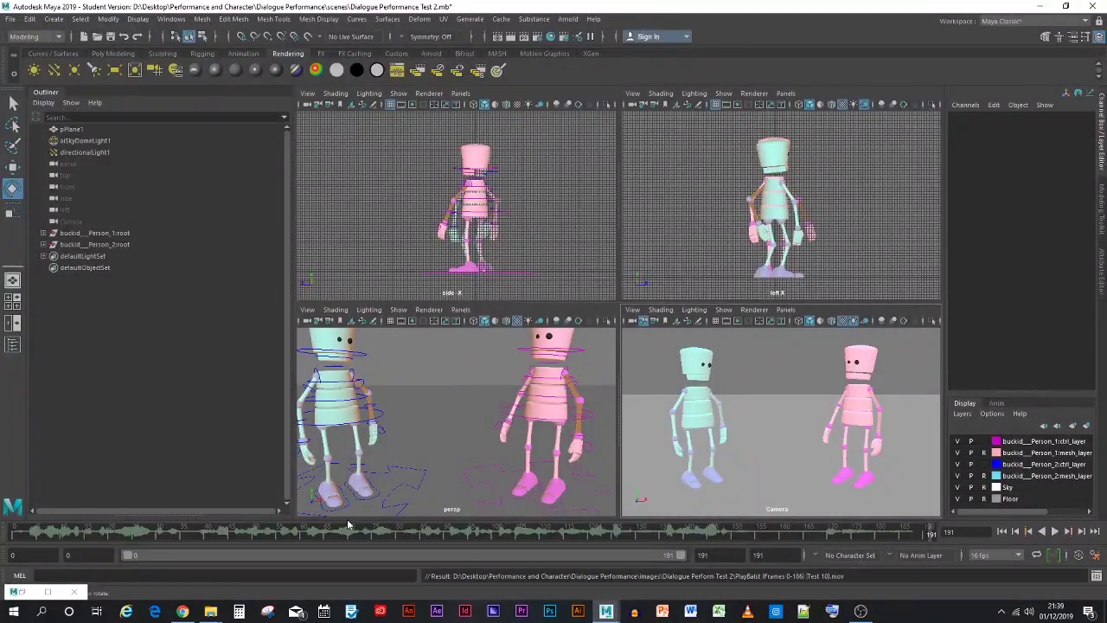
Review the dialogue around frames 42 to 45 and key the pink character's jaw control at frame 42
key("alt+v")
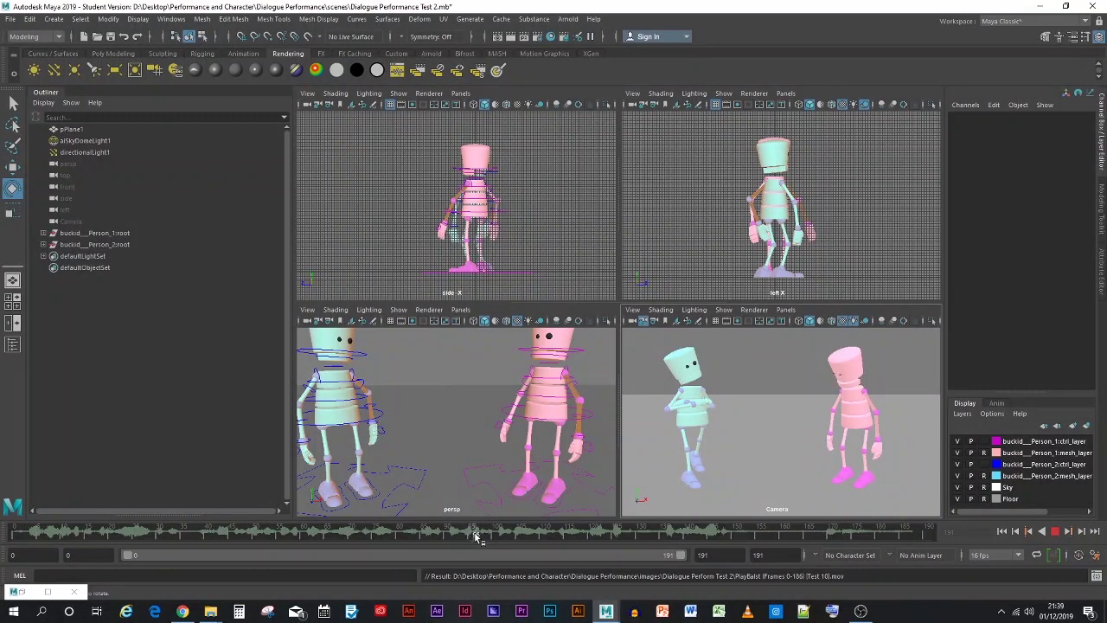
left_click_drag(461, 536, 228, 558)
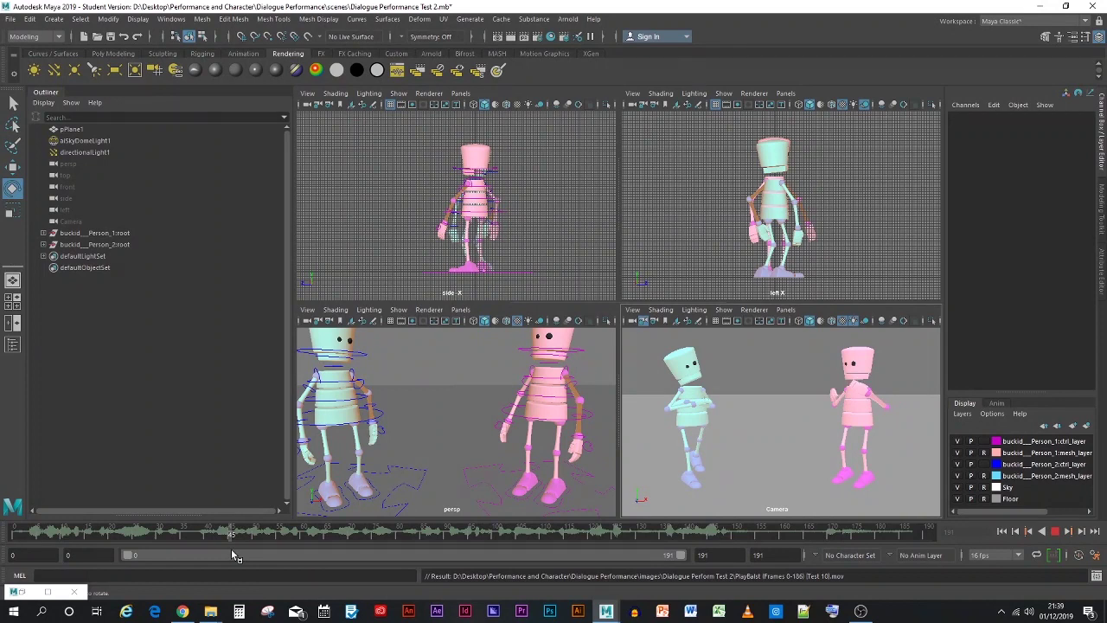
left_click_drag(231, 554, 231, 554)
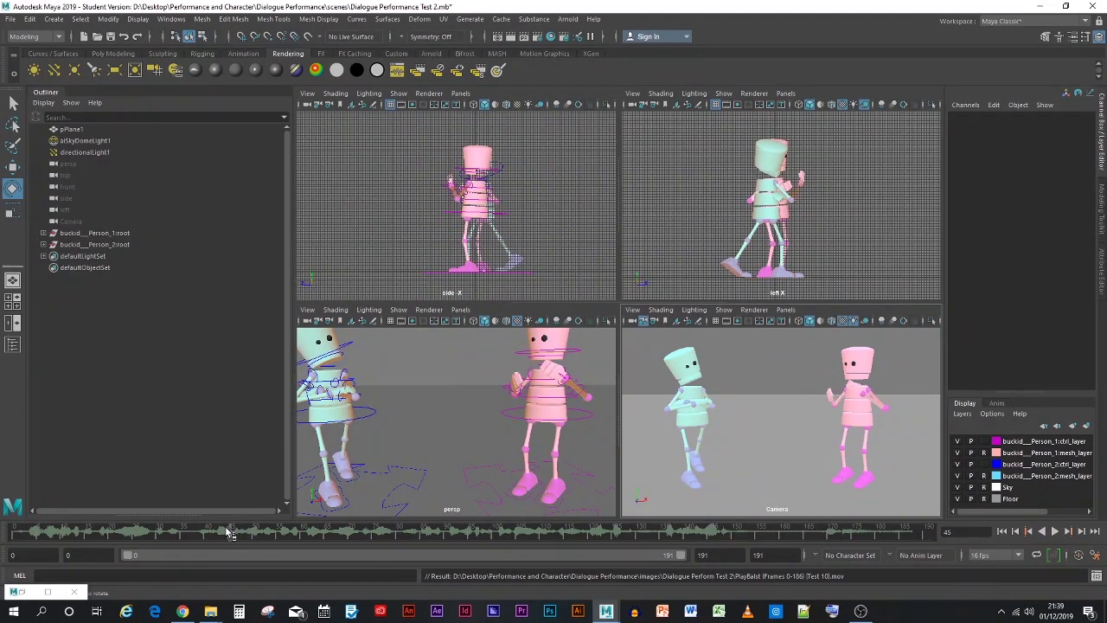
mouse_move(228, 532)
left_mouse_down()
mouse_move(198, 538)
mouse_move(231, 536)
mouse_move(213, 538)
left_mouse_up()
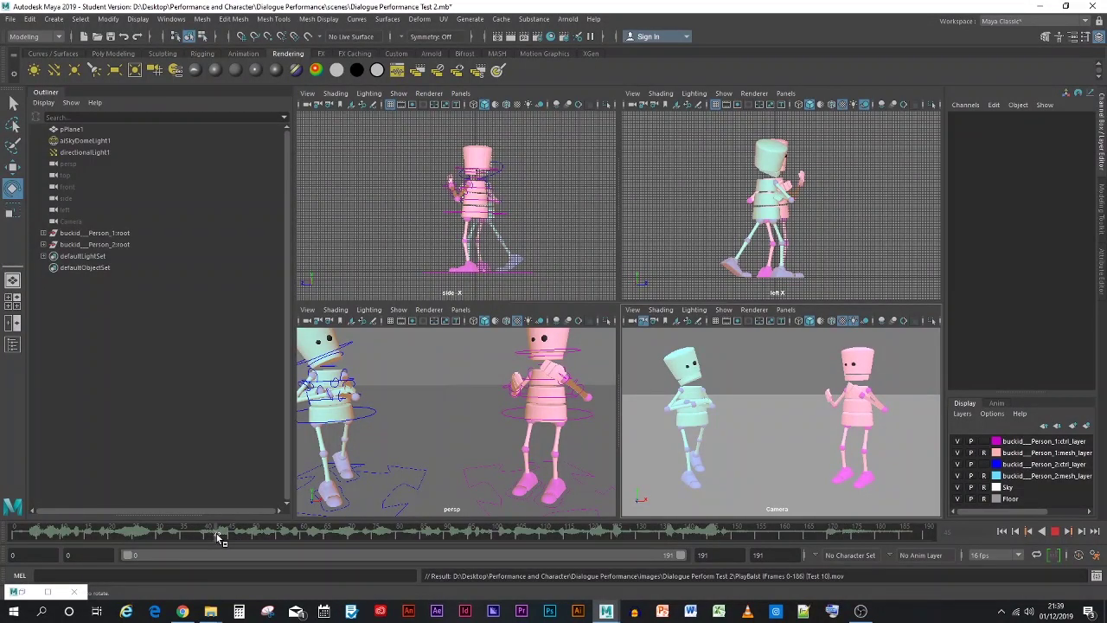
left_click_drag(219, 537, 218, 537)
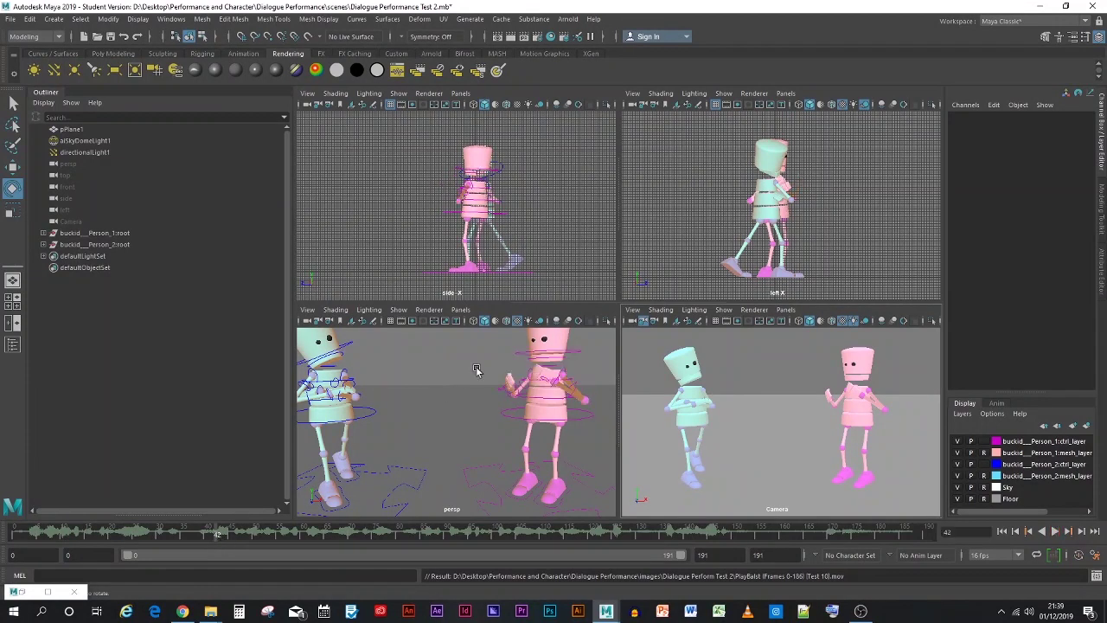
left_click(543, 363)
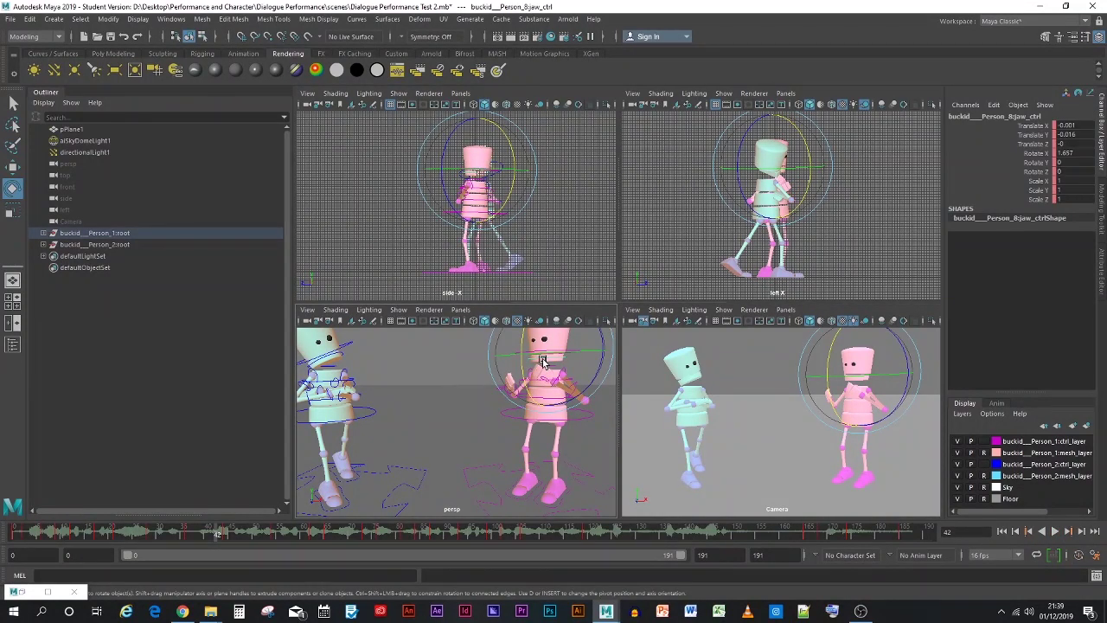
key("s")
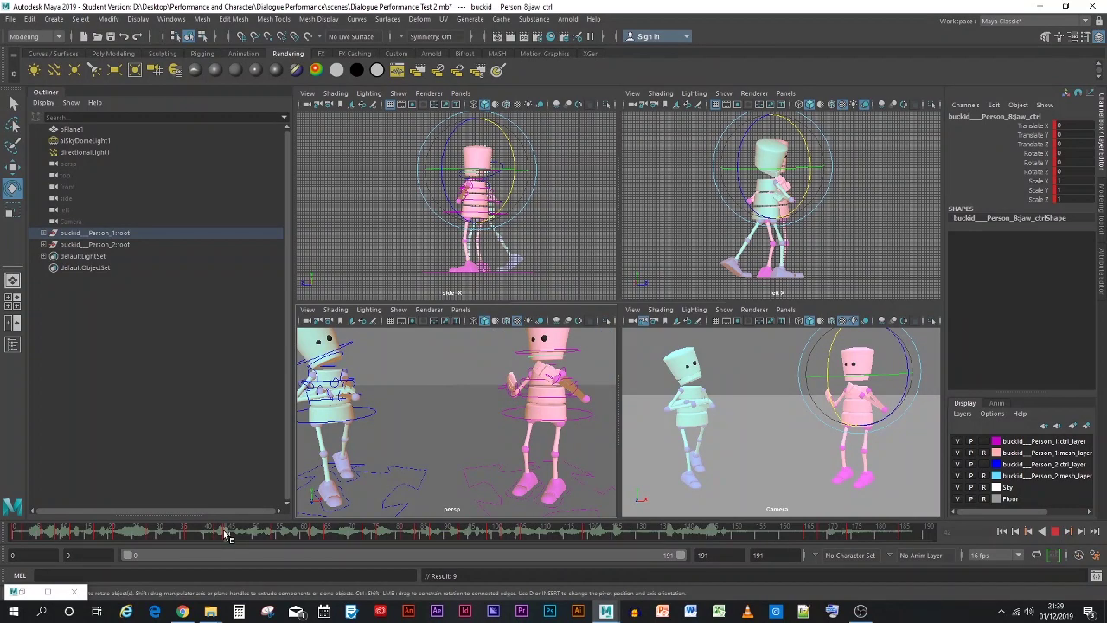
Cut the jaw's key at frame 44 and key the jaw open at frame 46, rotated about 15.626 in X
left_click(227, 534)
right_click(226, 533)
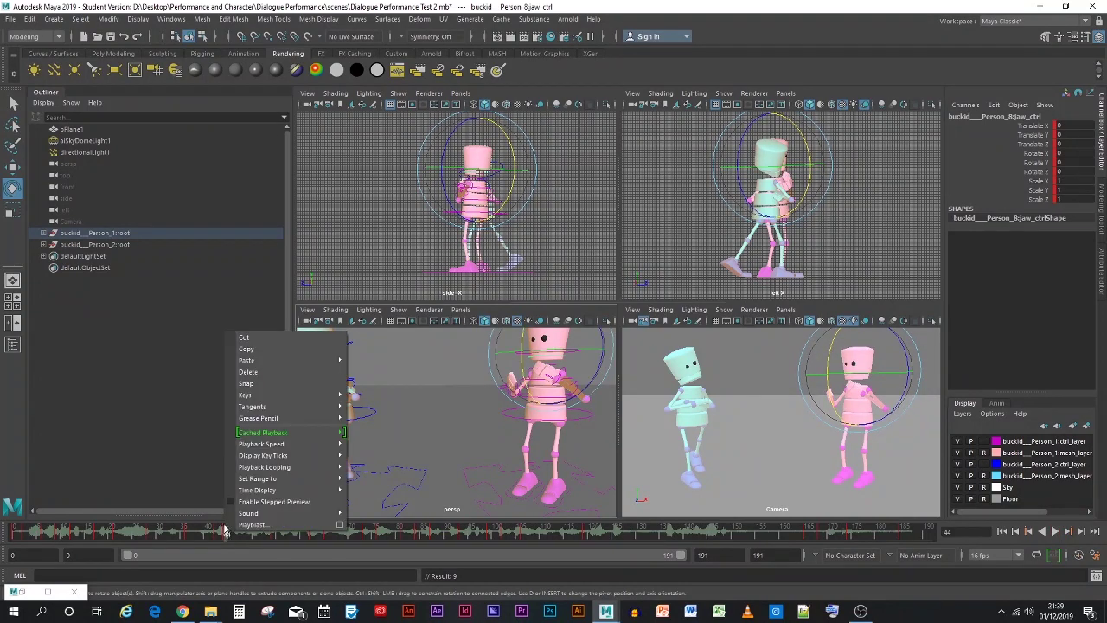
left_click(245, 337)
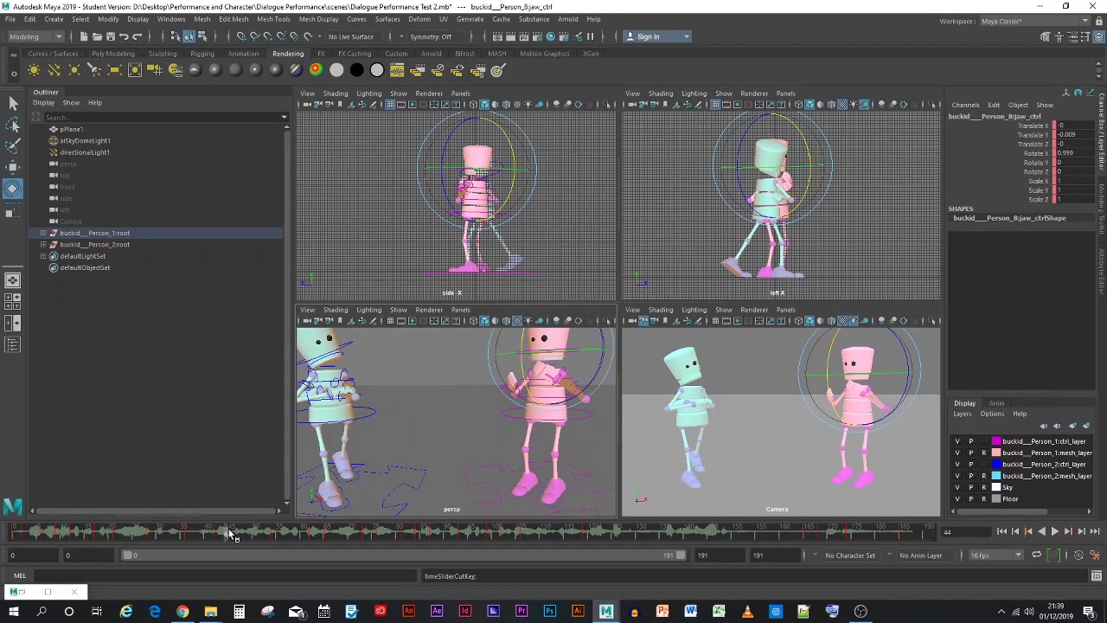
left_click(236, 531)
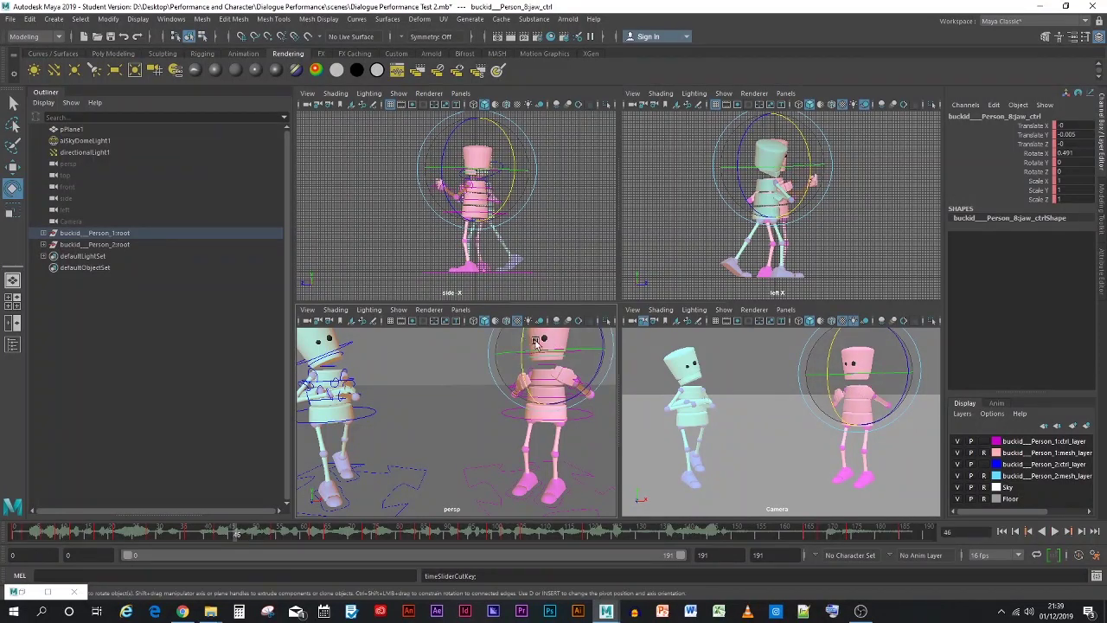
left_click_drag(536, 342, 522, 372)
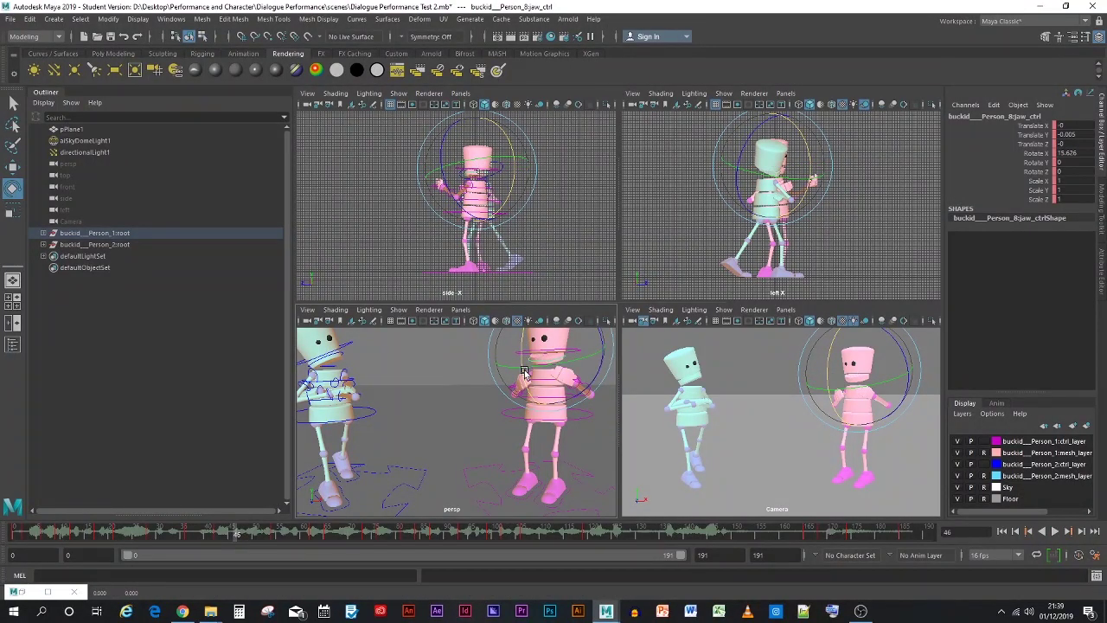
key("alt+v")
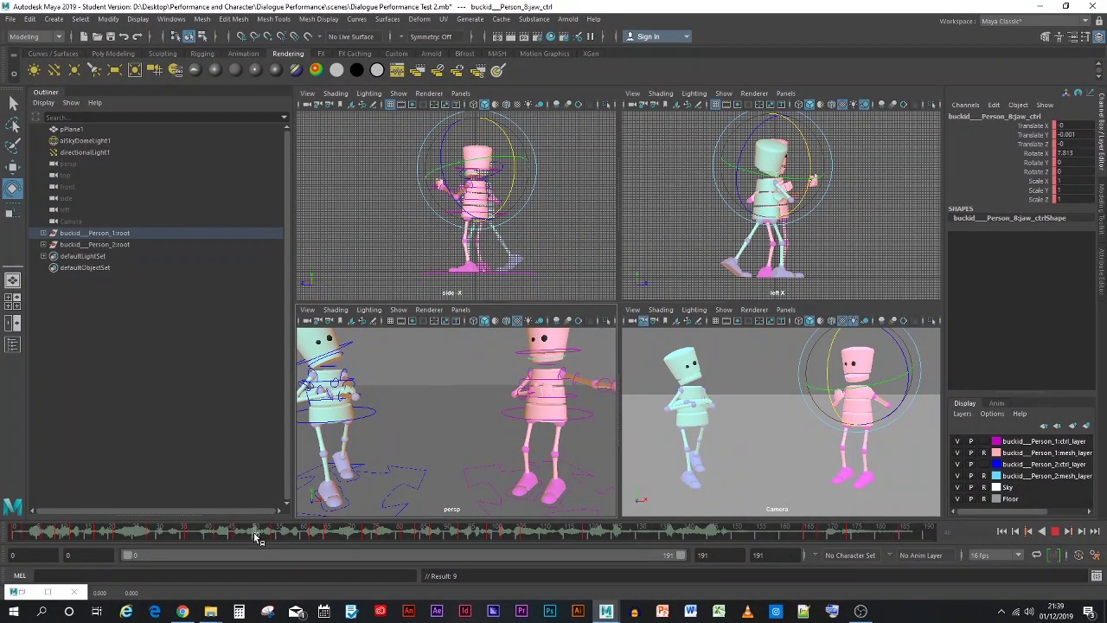
Key the jaw almost closed at frame 48, rotated about 0.075 in X, and open at frame 51, rotated about 11.432 in X
left_click(256, 533)
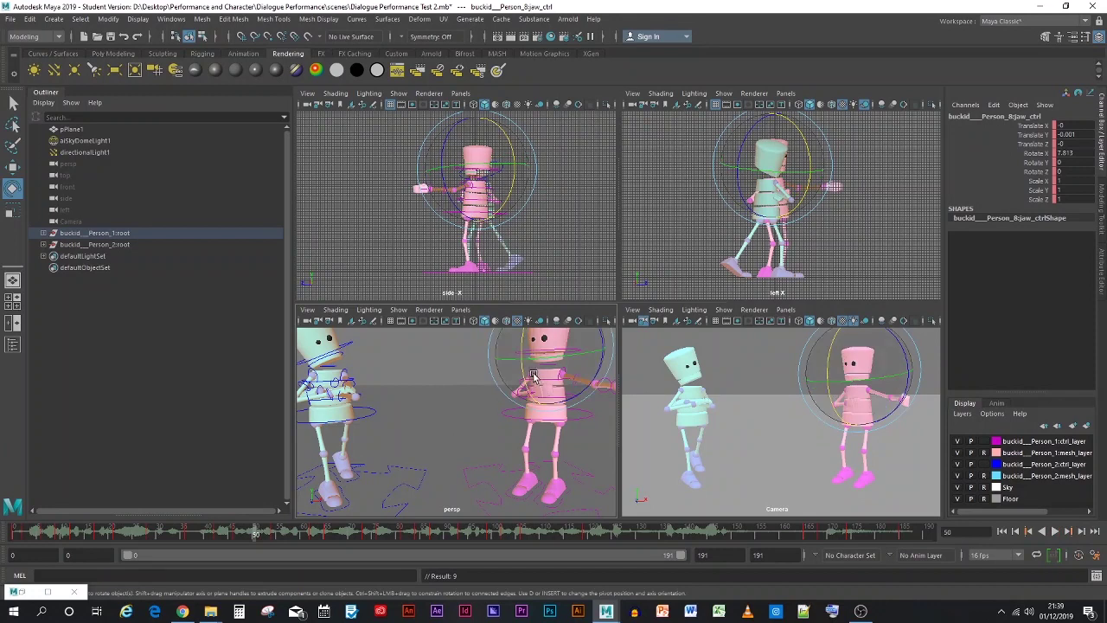
left_click(248, 532)
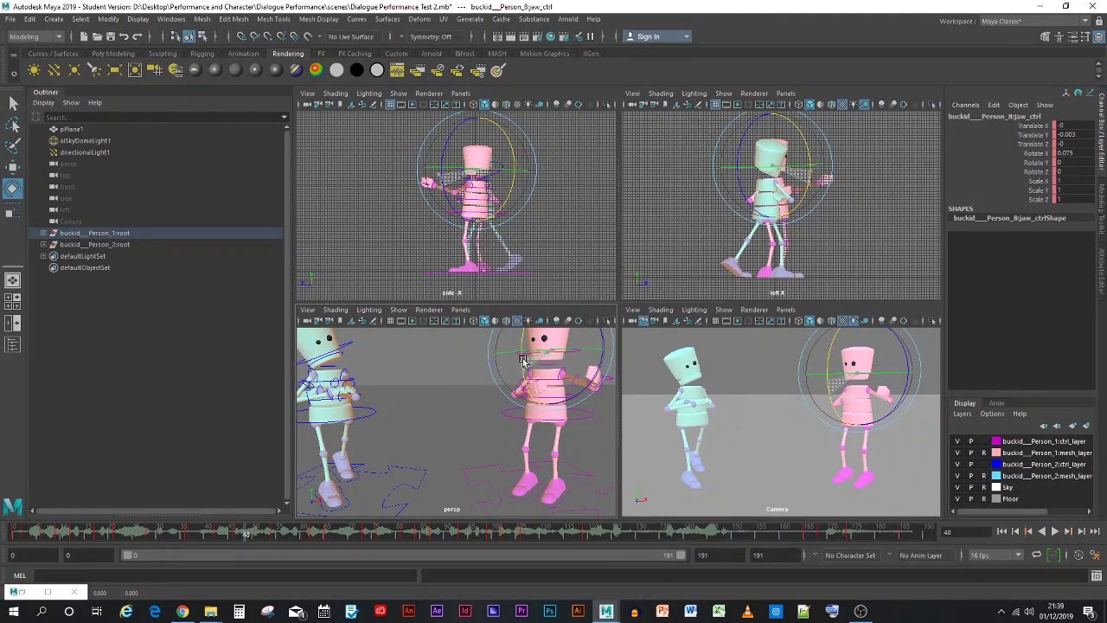
key("alt+v")
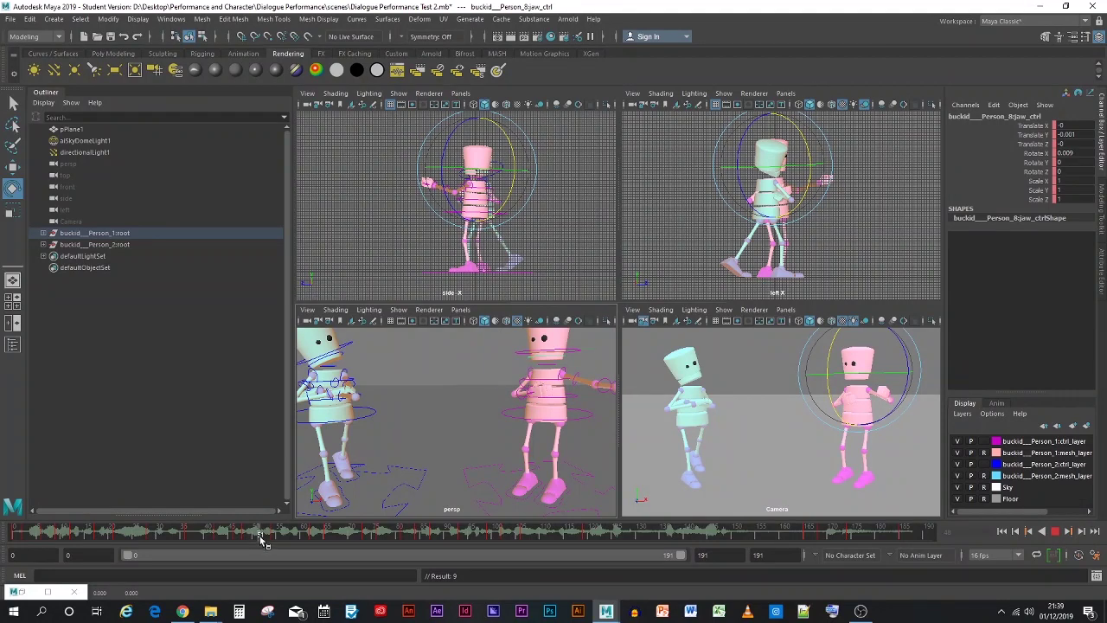
key("alt+v")
left_click_drag(525, 341, 522, 349)
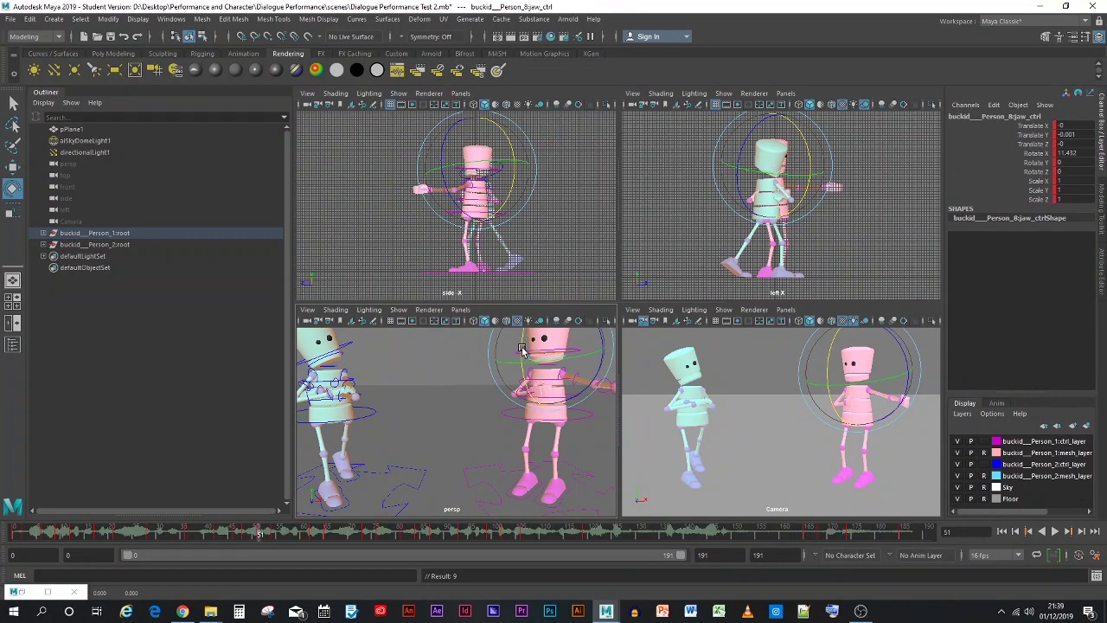
Playblast the camera view to PlayBalst (Frames 0-186) [Test 11].mov in the Dialogue Perform Test 2 folder, and watch and close the movie
left_click(637, 435)
right_click(435, 532)
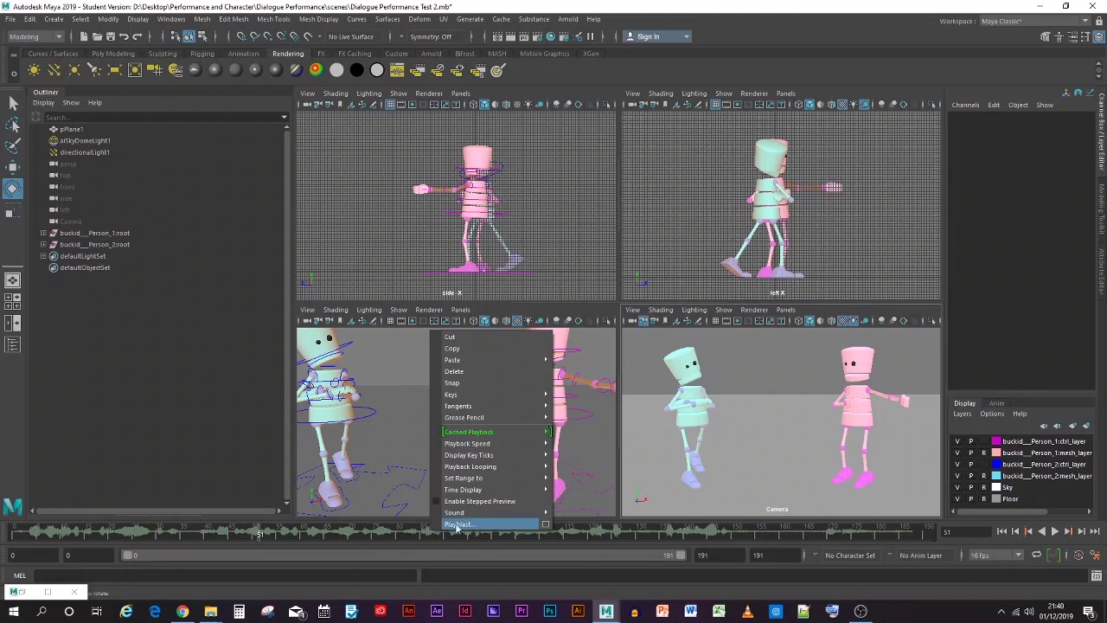
left_click(545, 525)
scroll(524, 340, "down", 1)
left_click(534, 386)
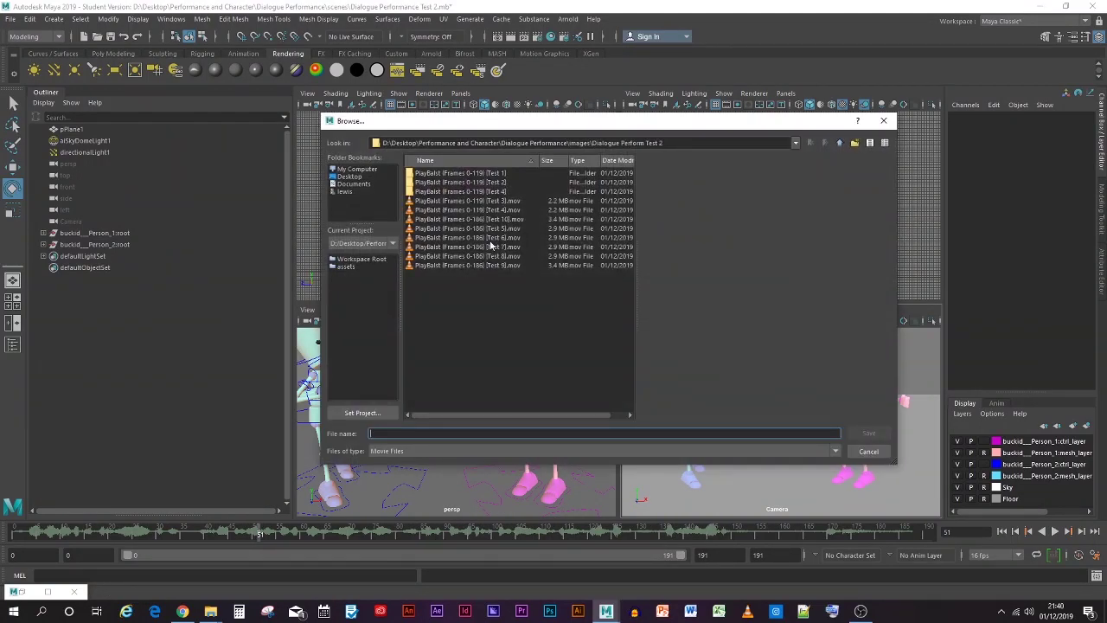
left_click(503, 219)
left_click(448, 434)
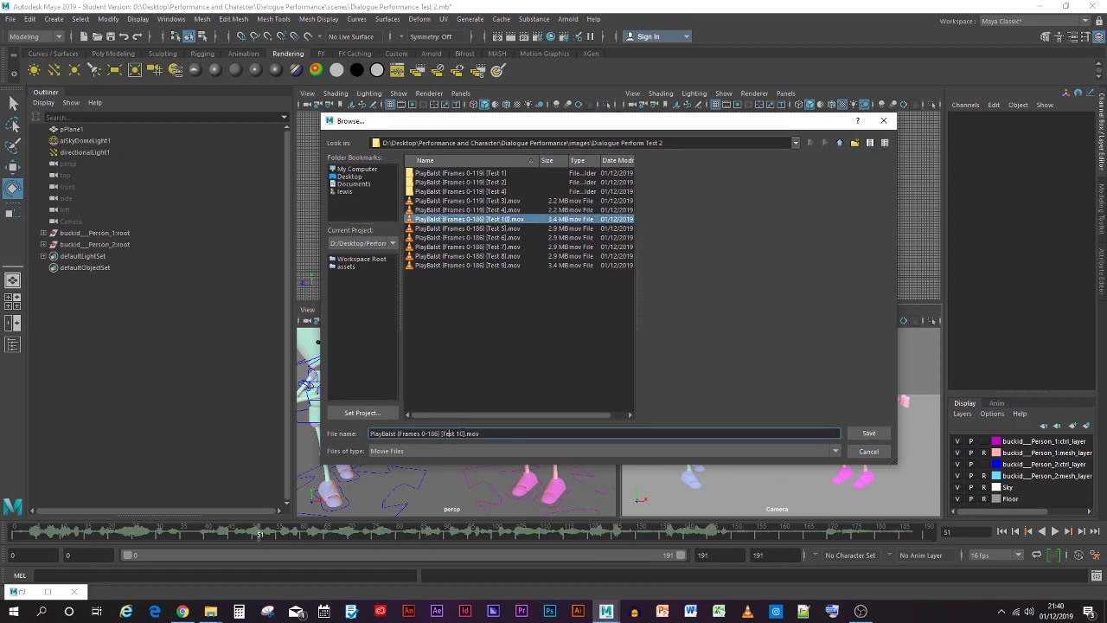
key("BackSpace")
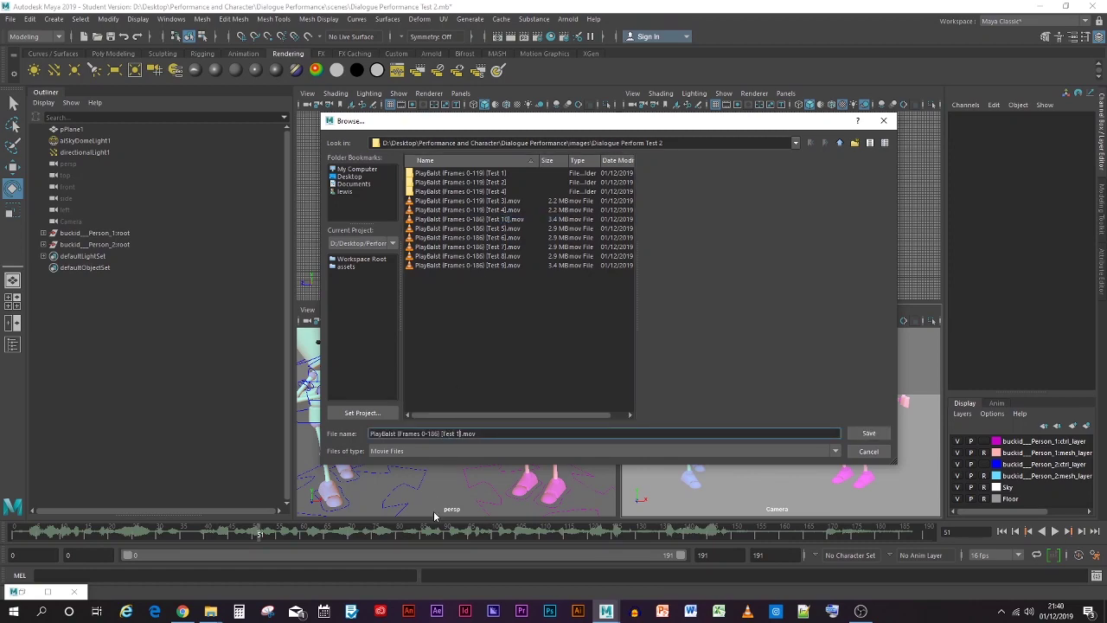
type("1")
key("Return")
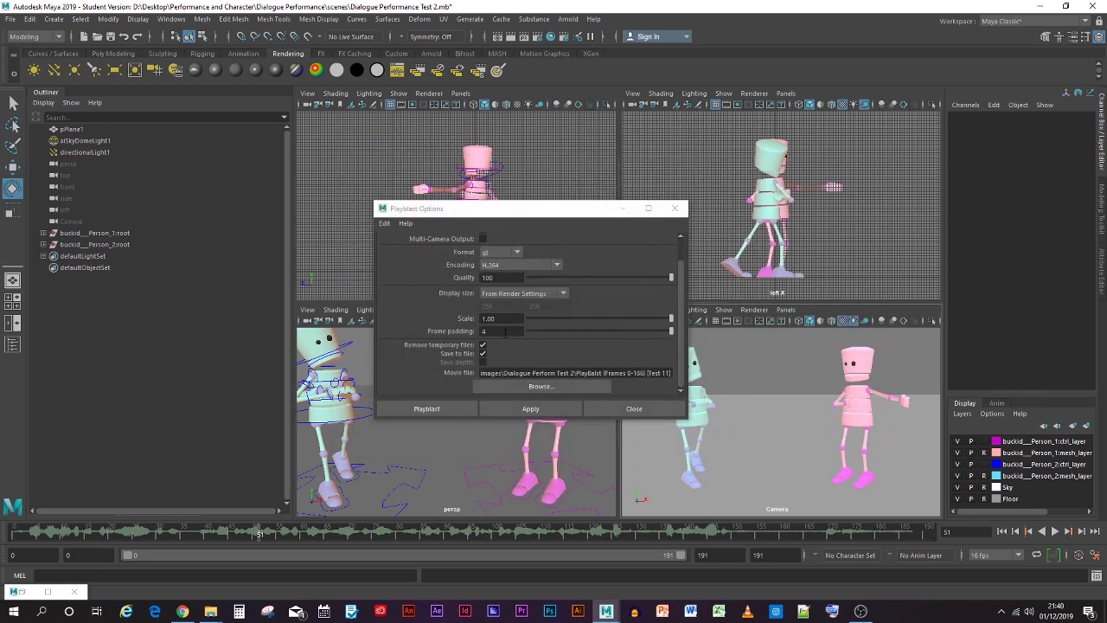
left_click(426, 408)
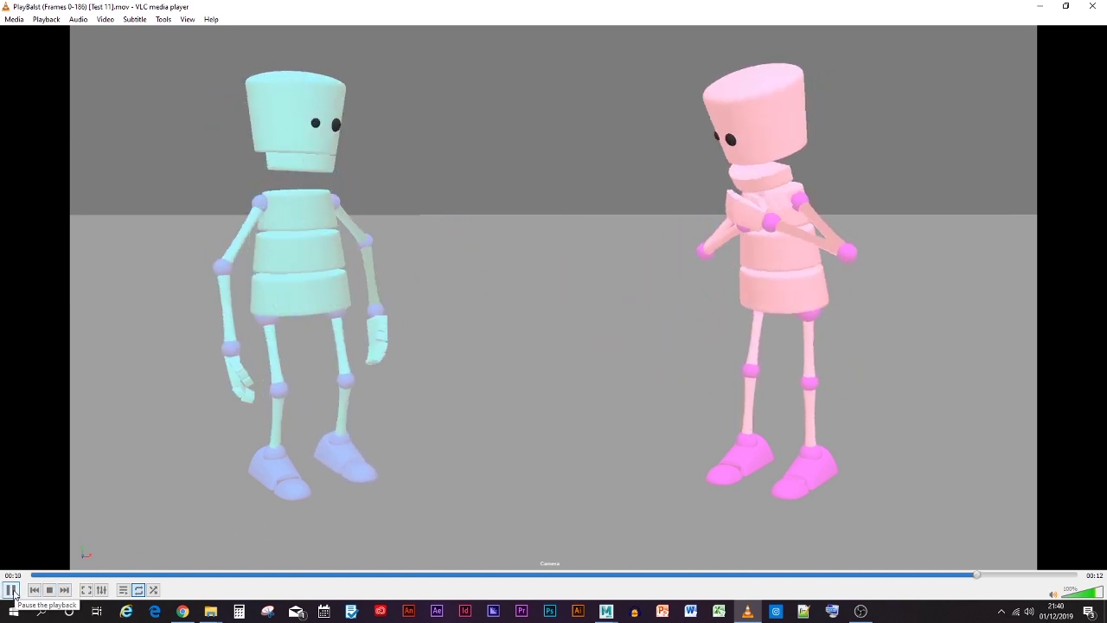
key("space")
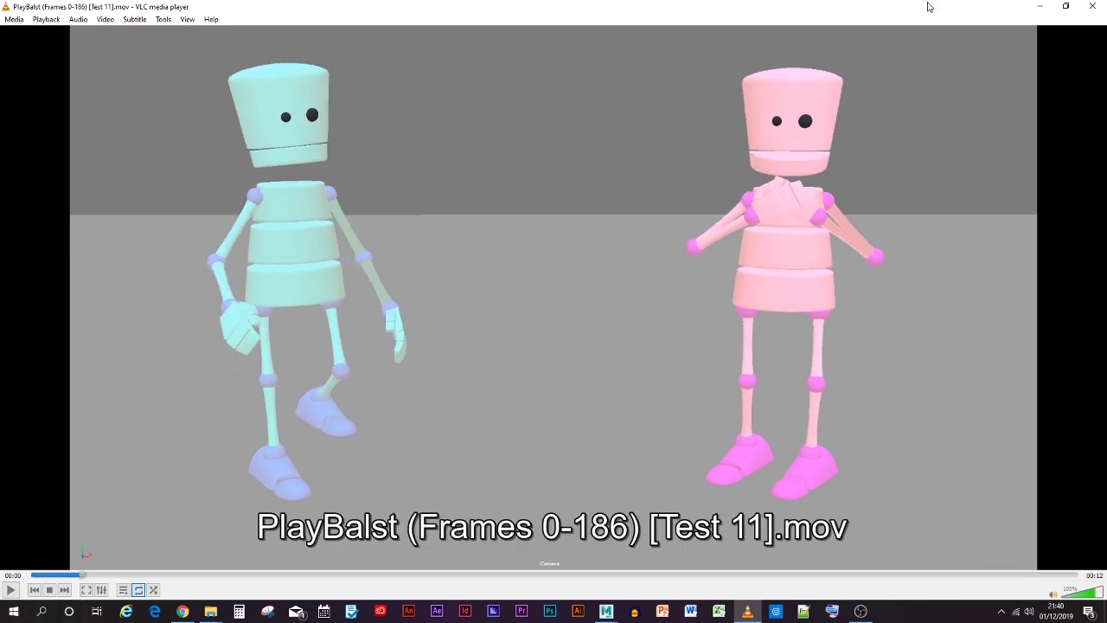
left_click(1103, 6)
Review the dialogue around frames 96 to 101 and key the pink character's jaw open at frame 96, rotated about 6.626 in X
key("alt+v")
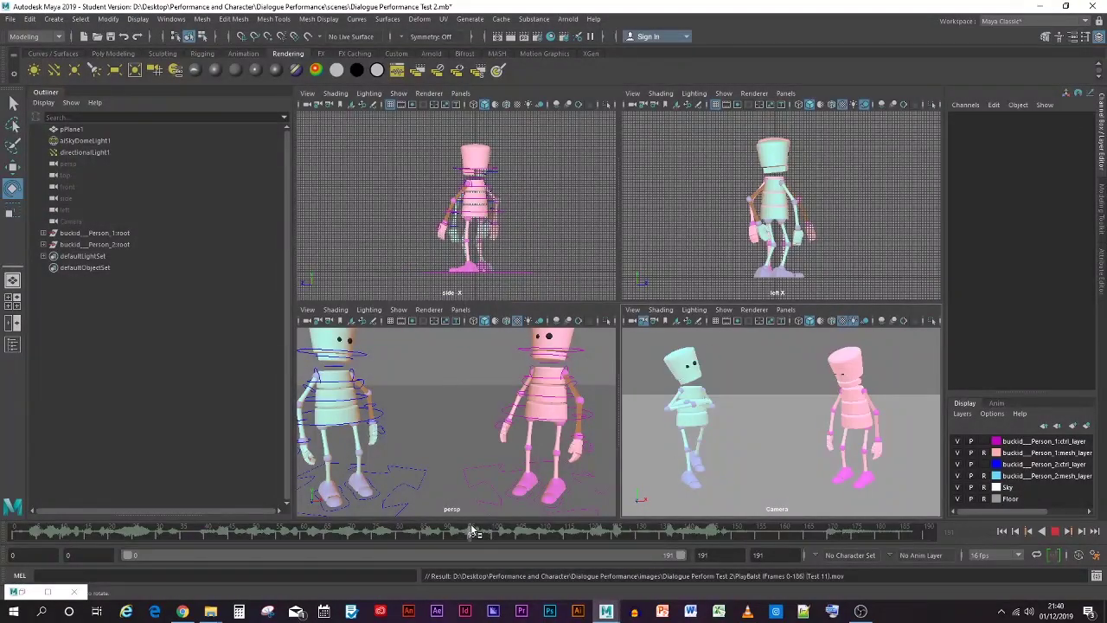
left_click(499, 531)
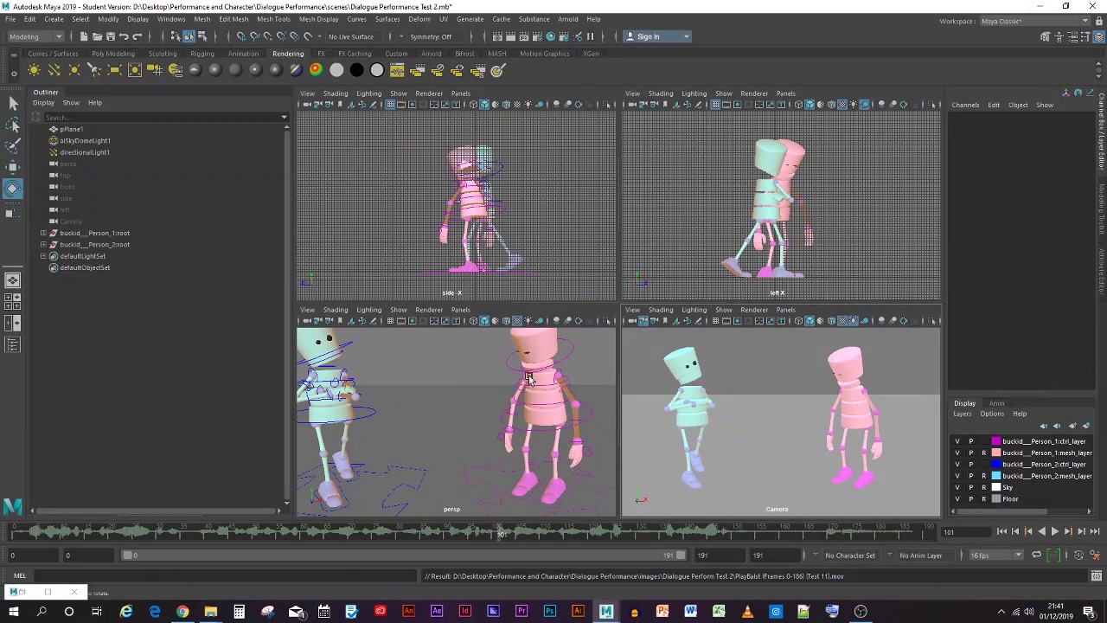
left_click(522, 366)
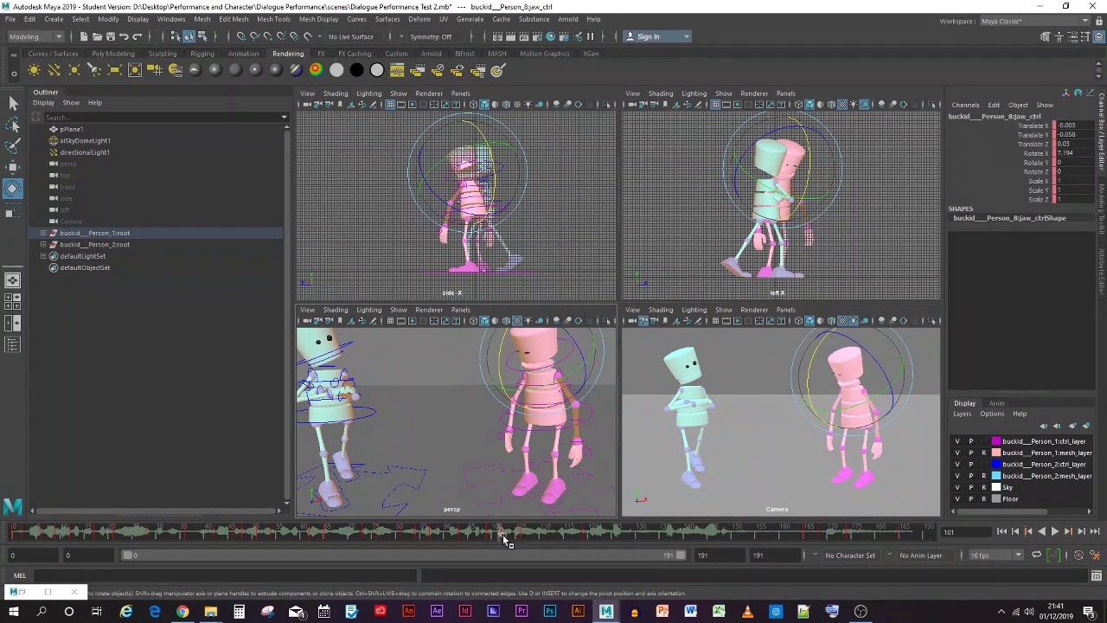
key("alt+v")
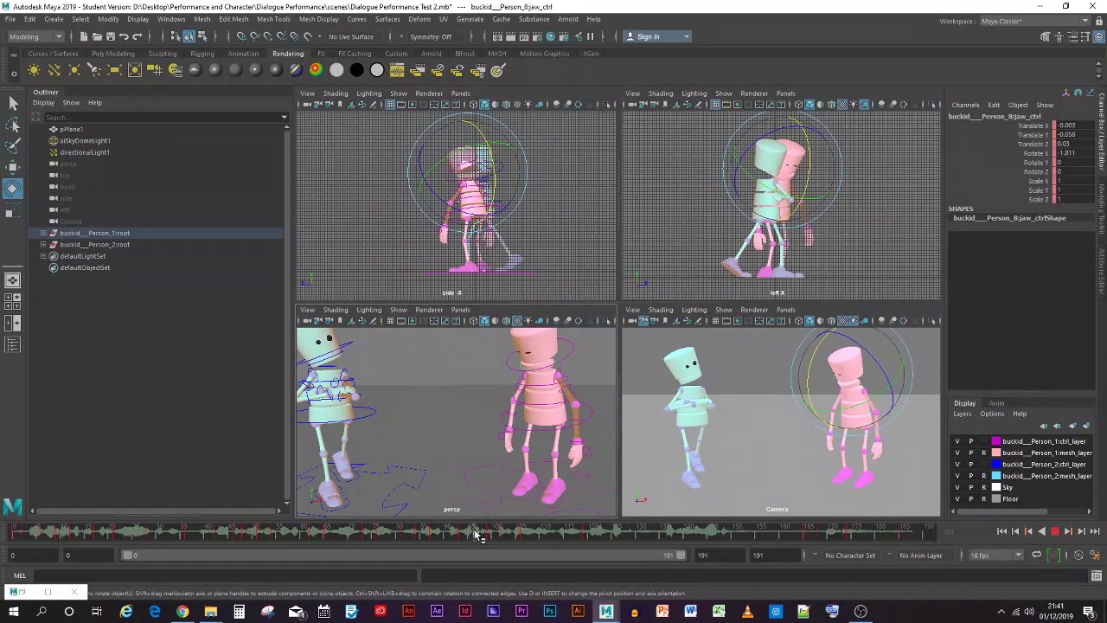
left_click(477, 532)
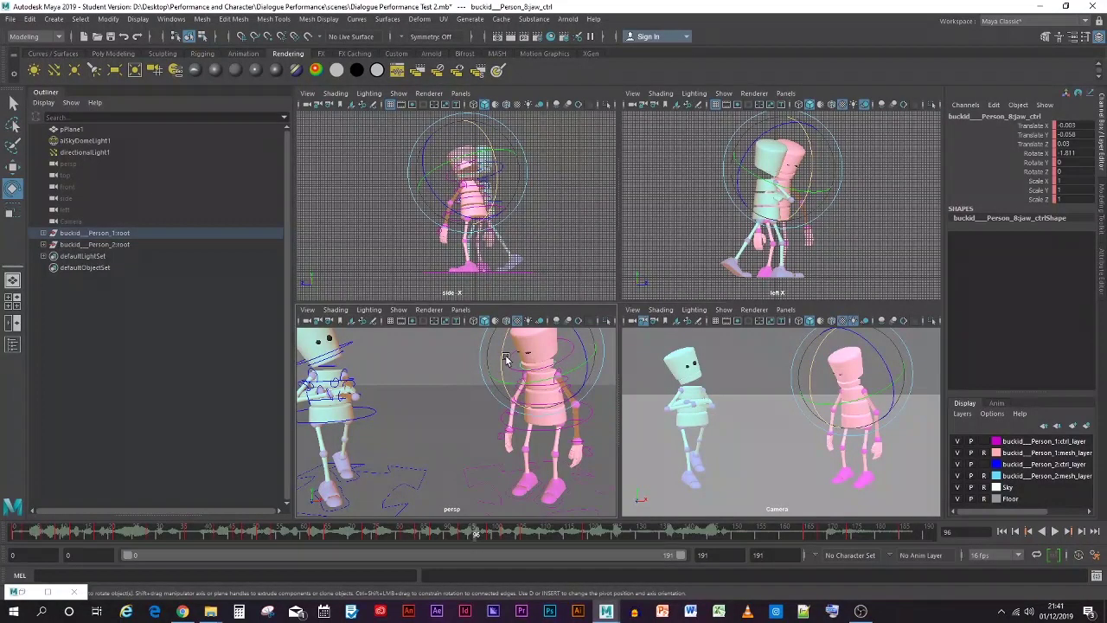
left_click_drag(501, 359, 502, 367)
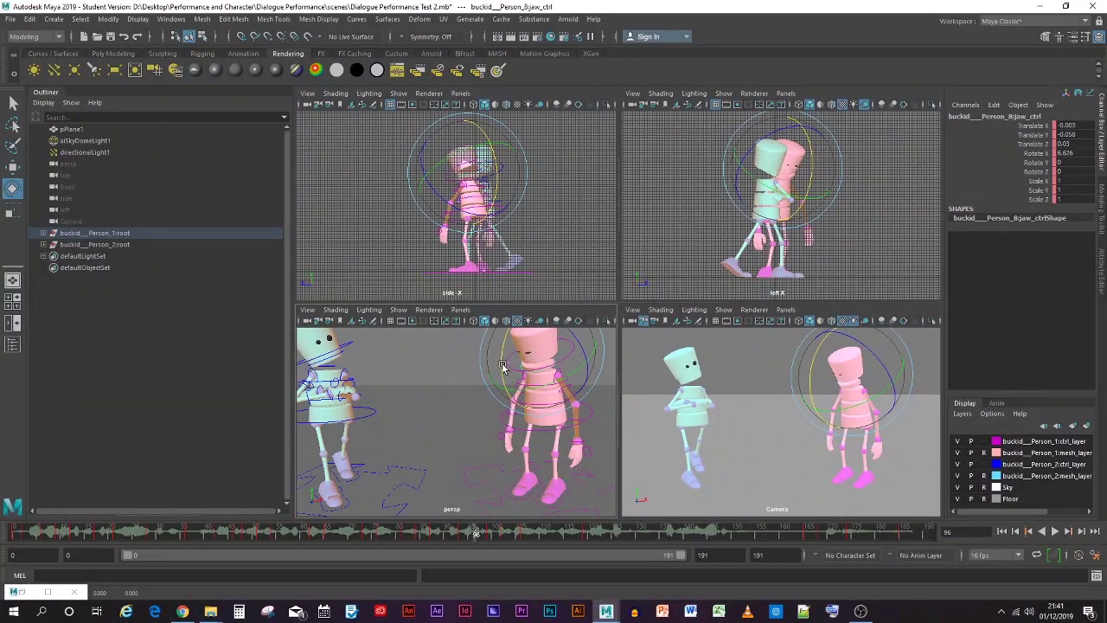
Review the dialogue around frame 89 and on to frame 110, and adjust the pink character's jaw rotation at frame 110
left_click(444, 532)
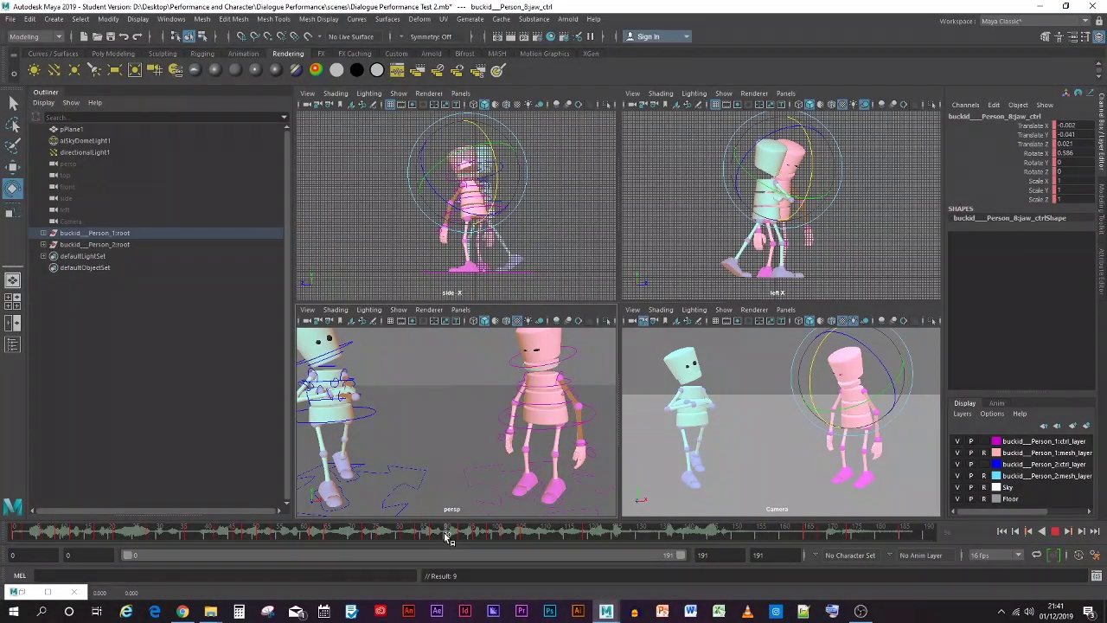
key("alt+v")
left_click(442, 534)
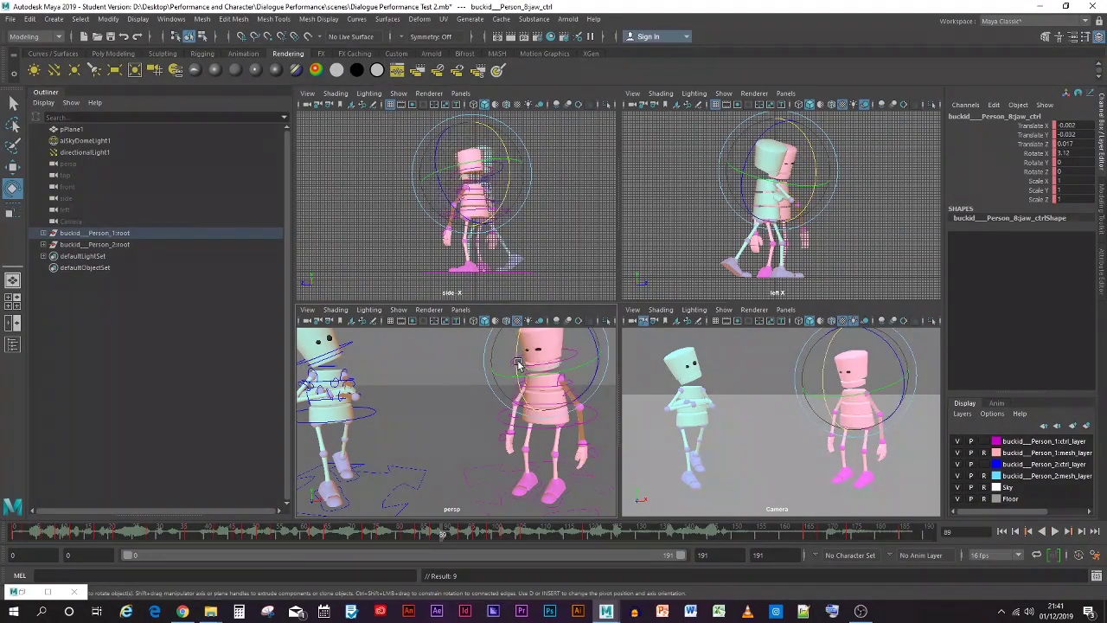
key("alt+v")
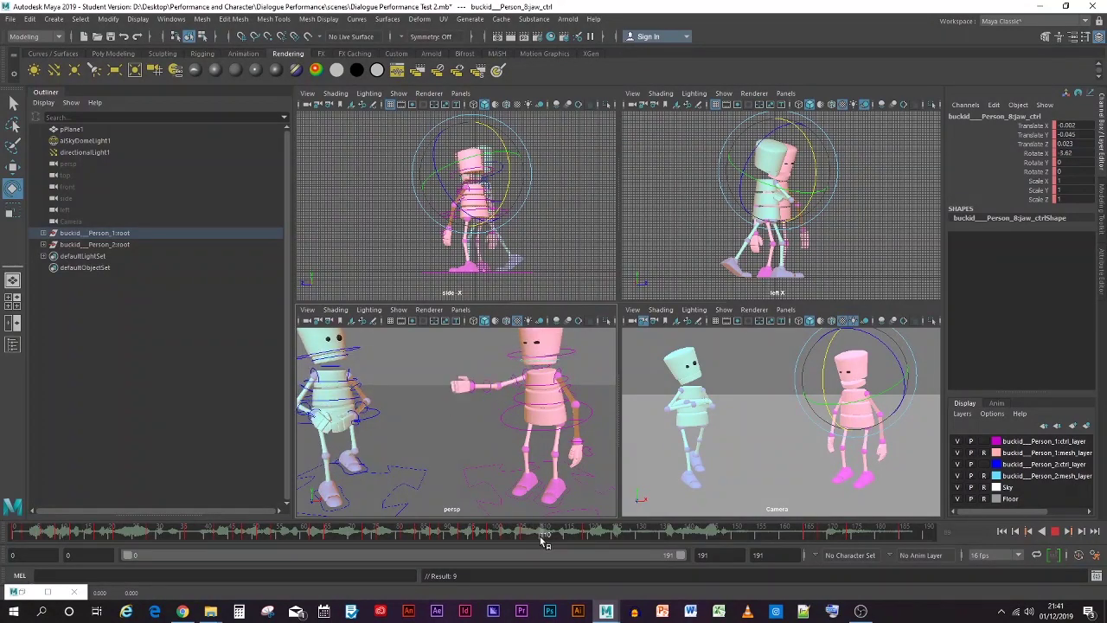
key("alt+v")
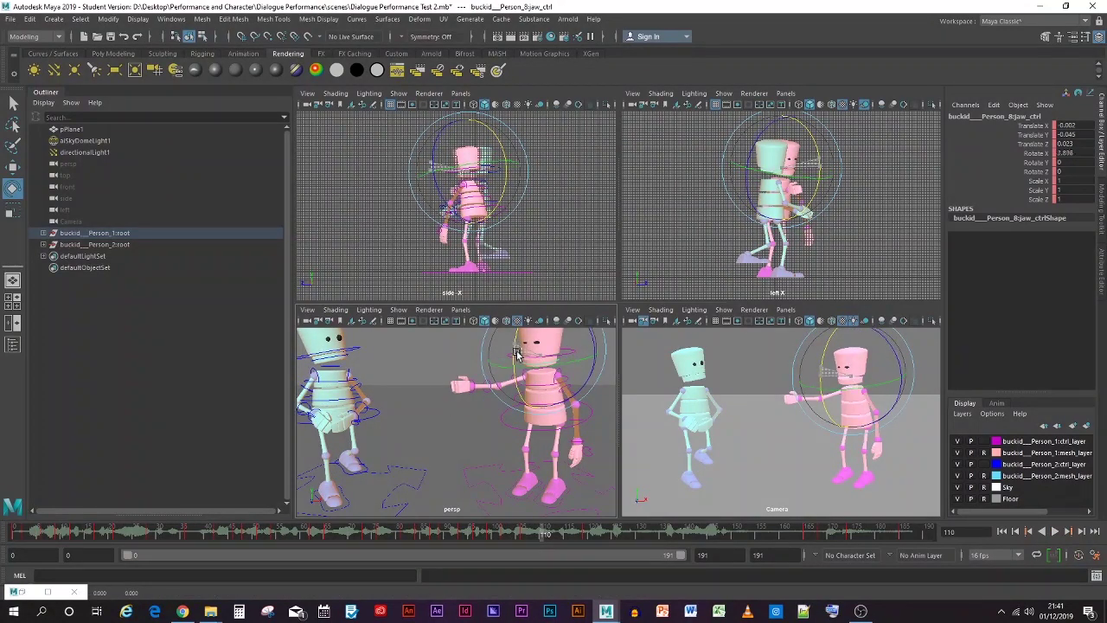
Key the pink character's jaw open at frame 113 and review the dialogue through to frame 119
key("alt+v")
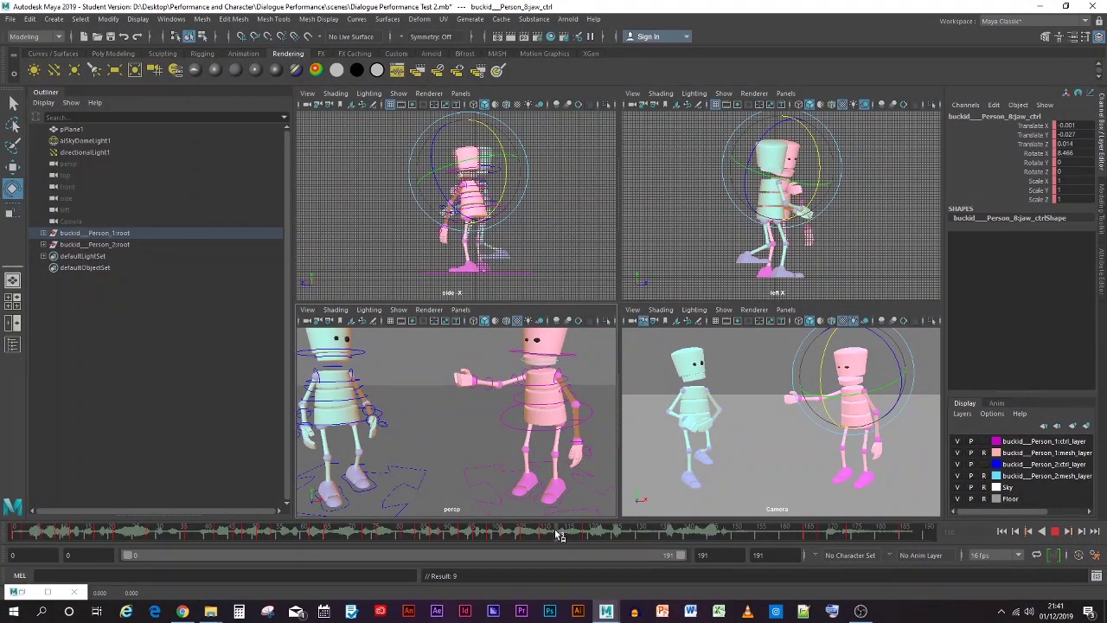
key("alt+v")
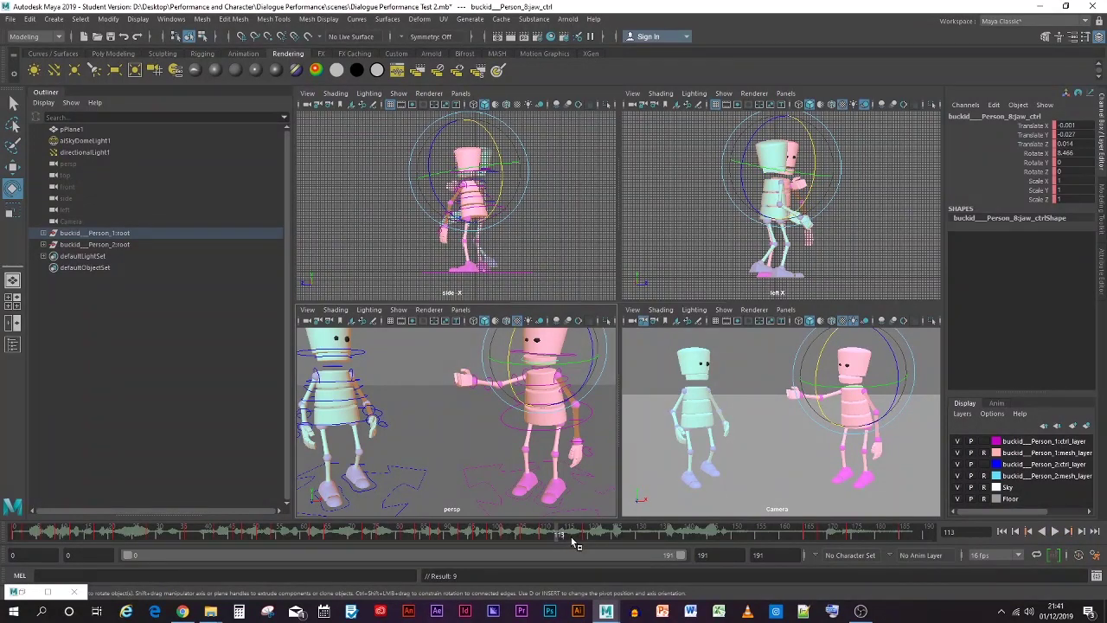
left_click(647, 474)
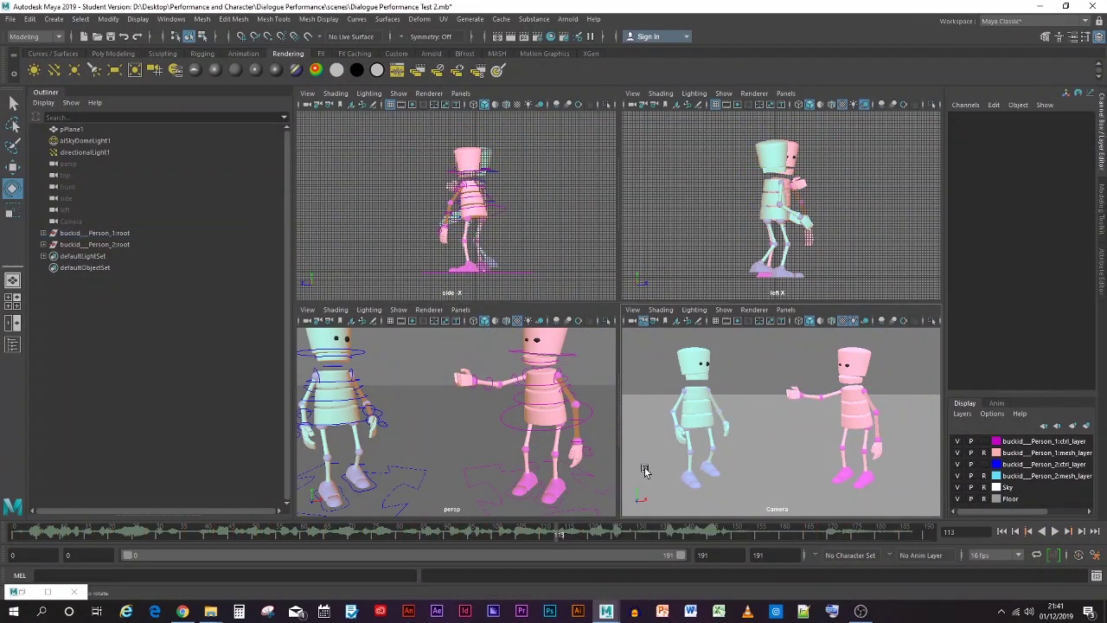
right_click(595, 535)
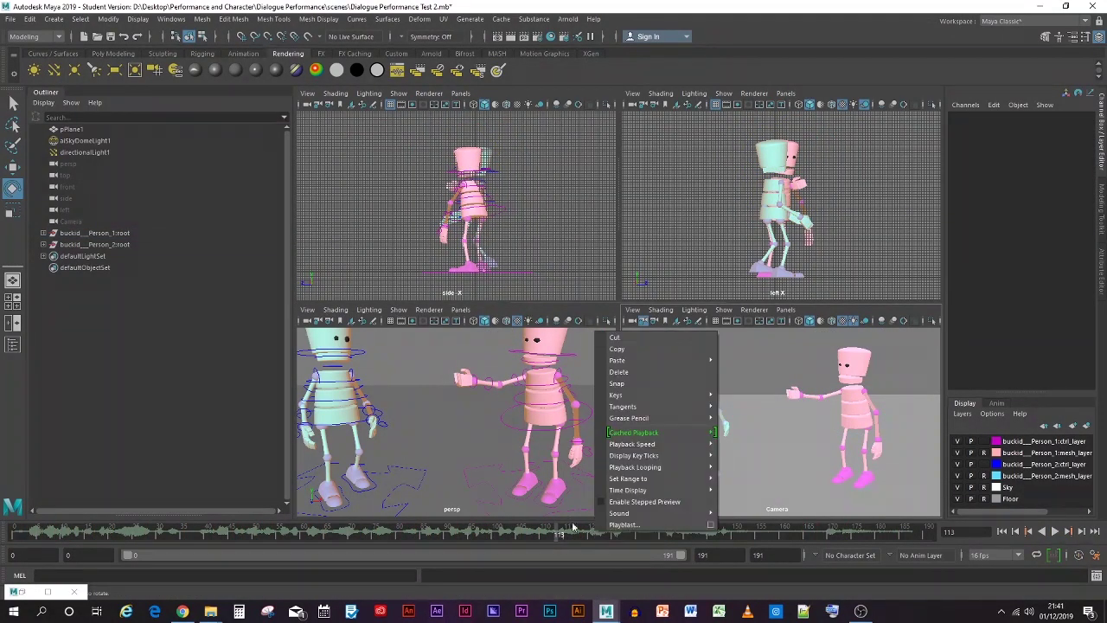
left_click(533, 365)
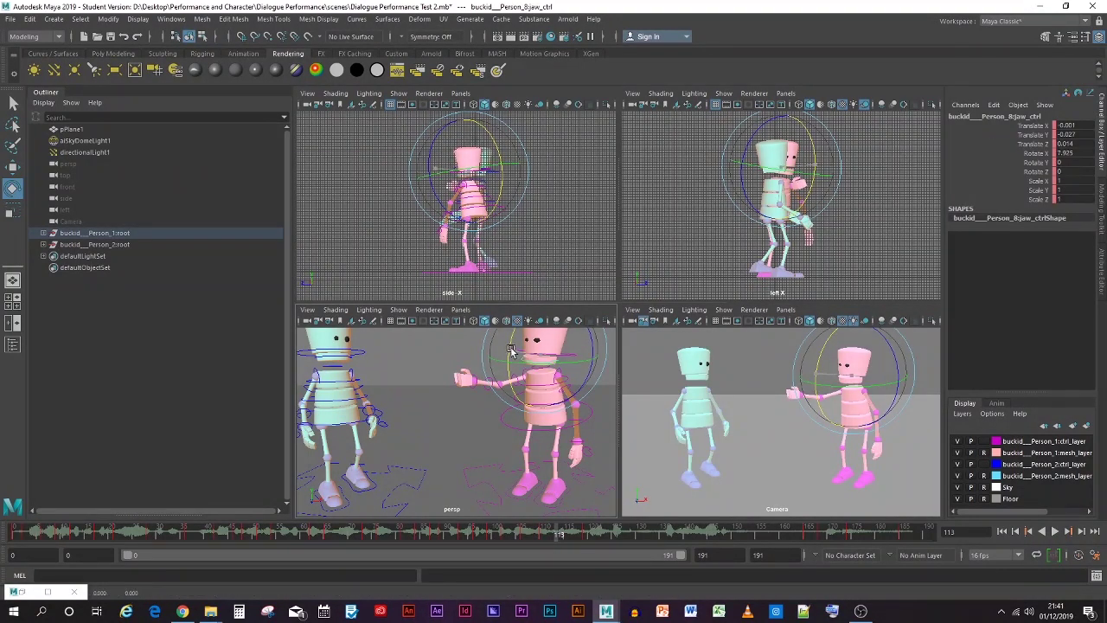
key("alt+v")
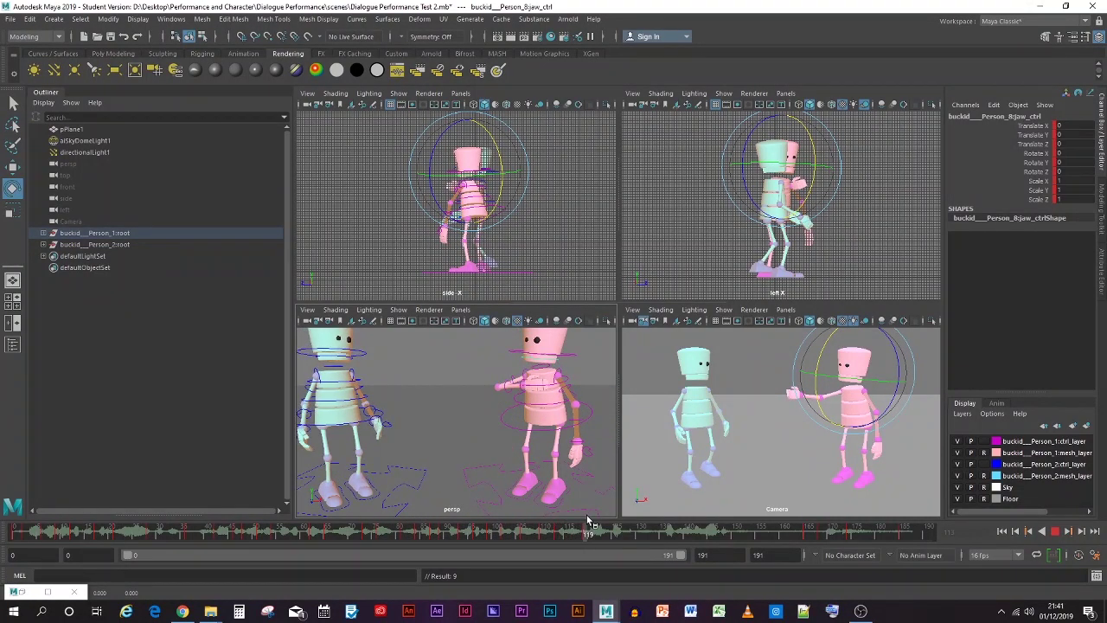
key("Escape")
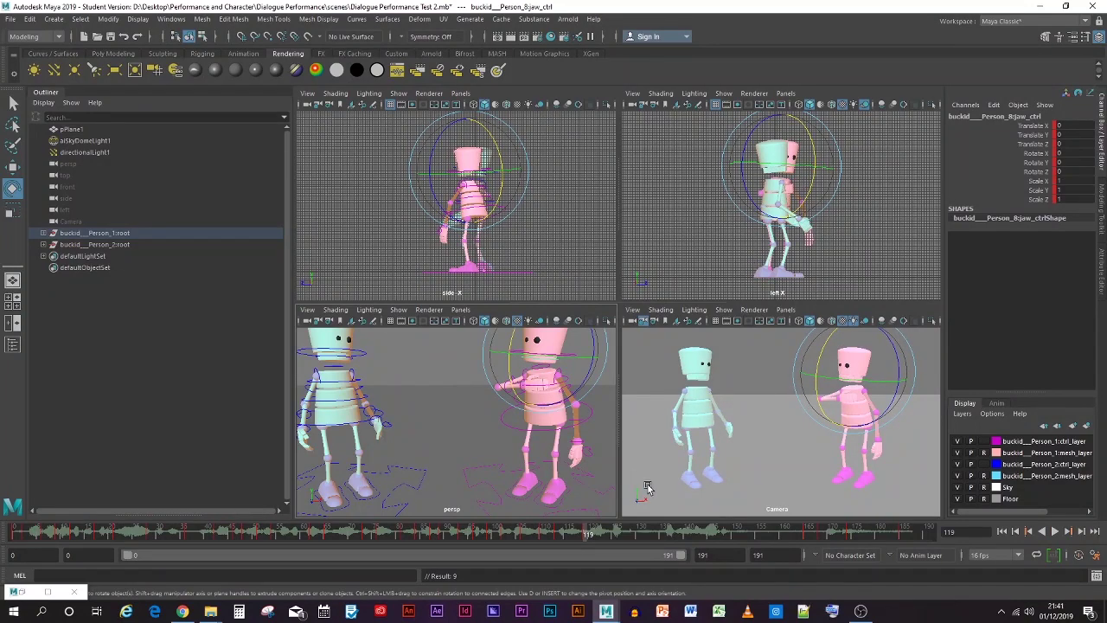
Playblast the camera view to PlayBalst (Frames 0-186) [Test 12].mov in the Dialogue Perform Test 2 folder
left_click(654, 464)
right_click(609, 524)
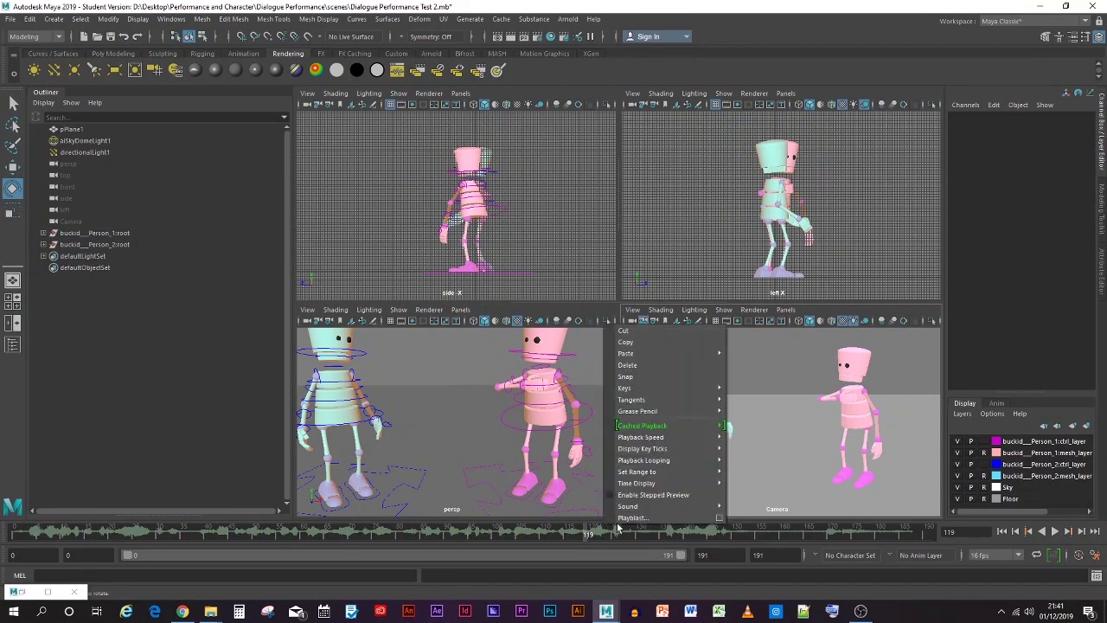
left_click(720, 534)
scroll(533, 372, "down", 2)
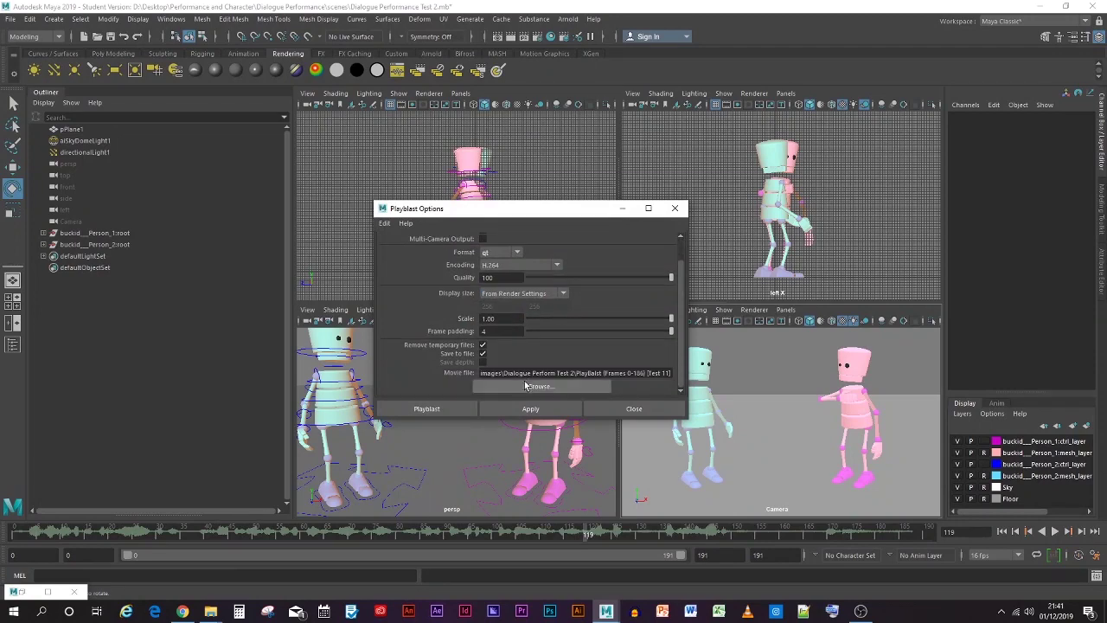
left_click(525, 385)
left_click(505, 230)
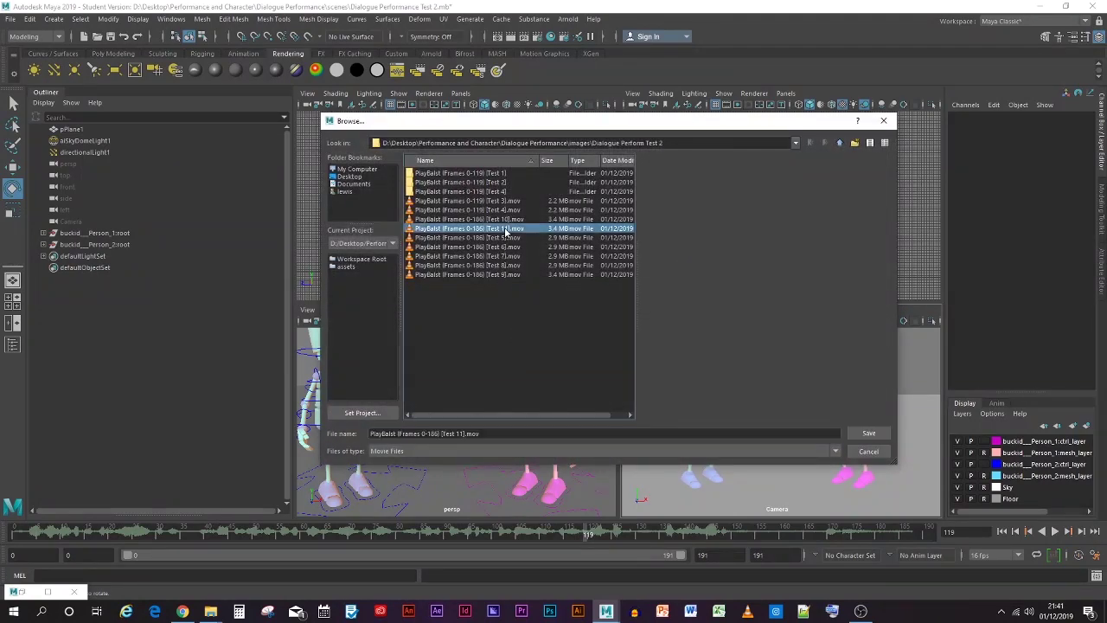
left_click(462, 434)
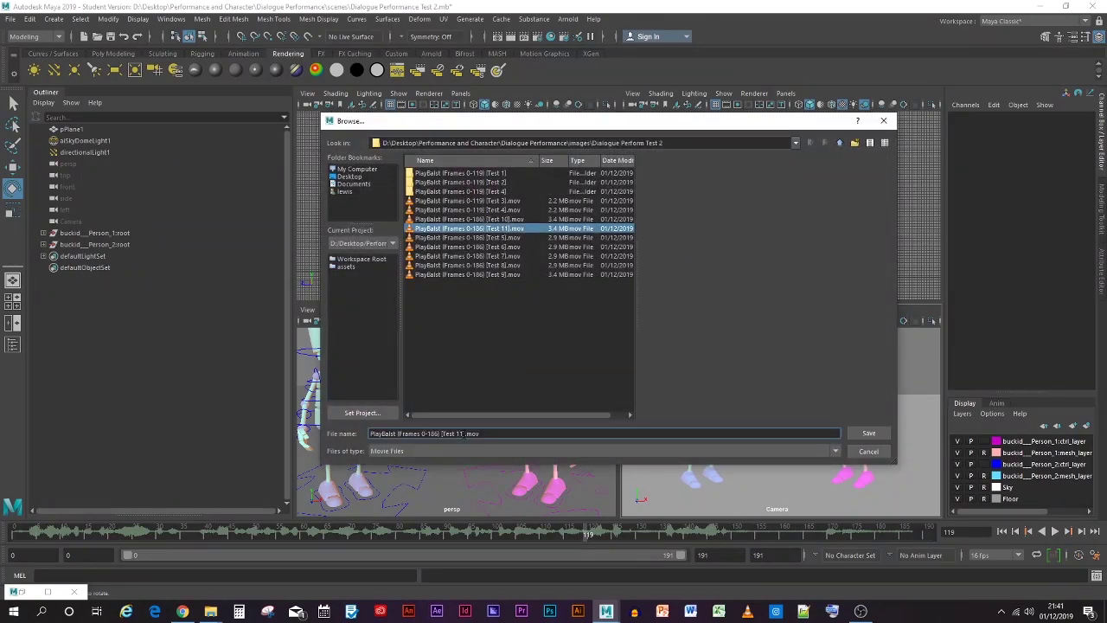
key("BackSpace")
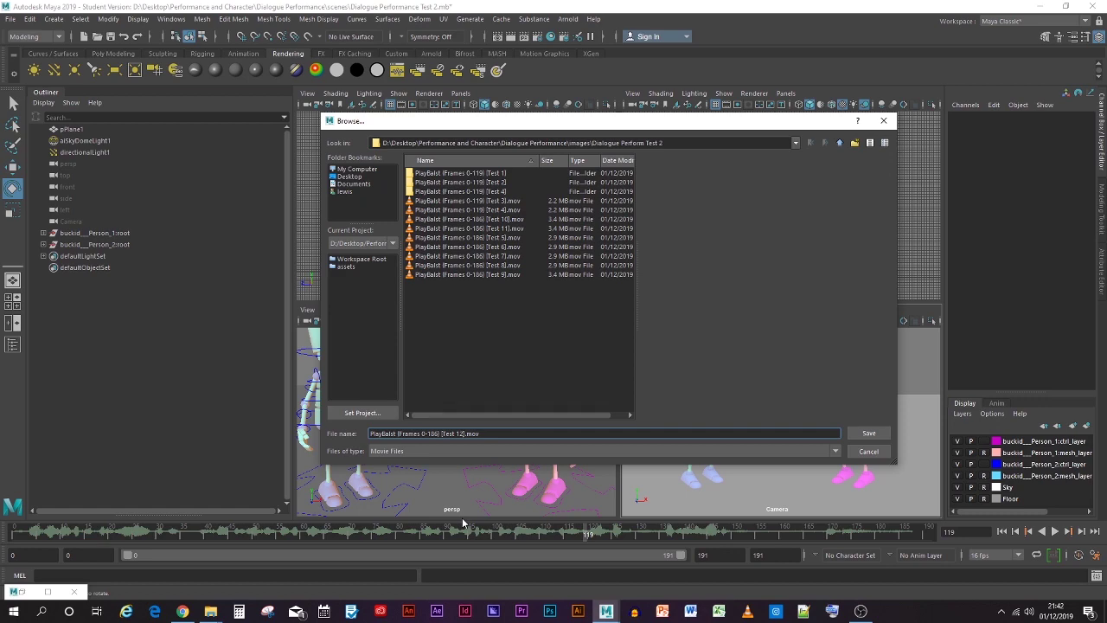
key("Return")
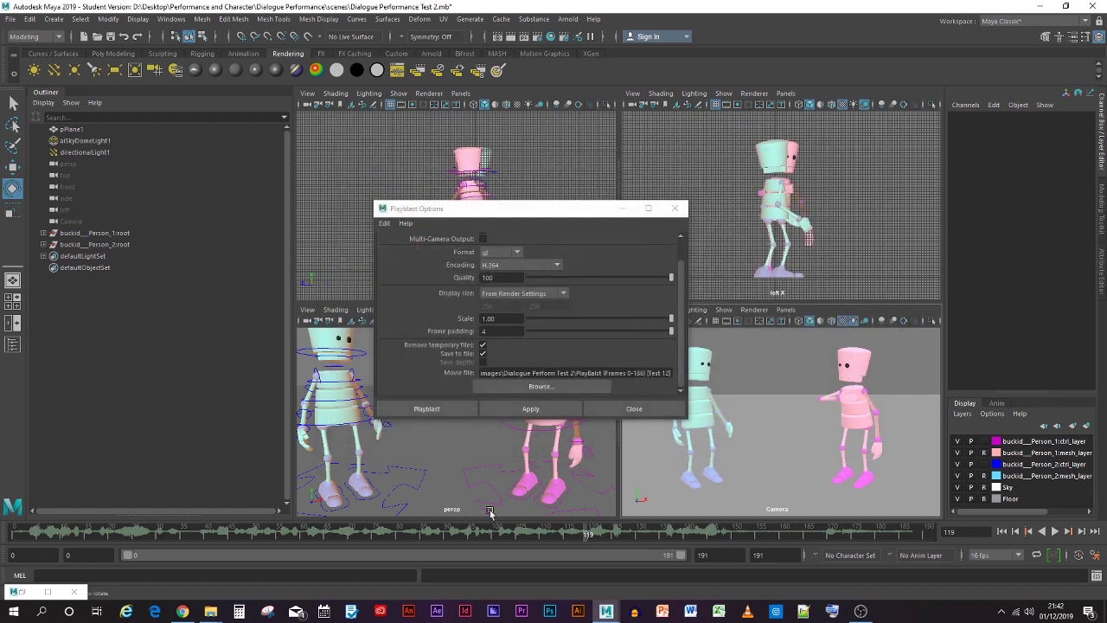
left_click(427, 409)
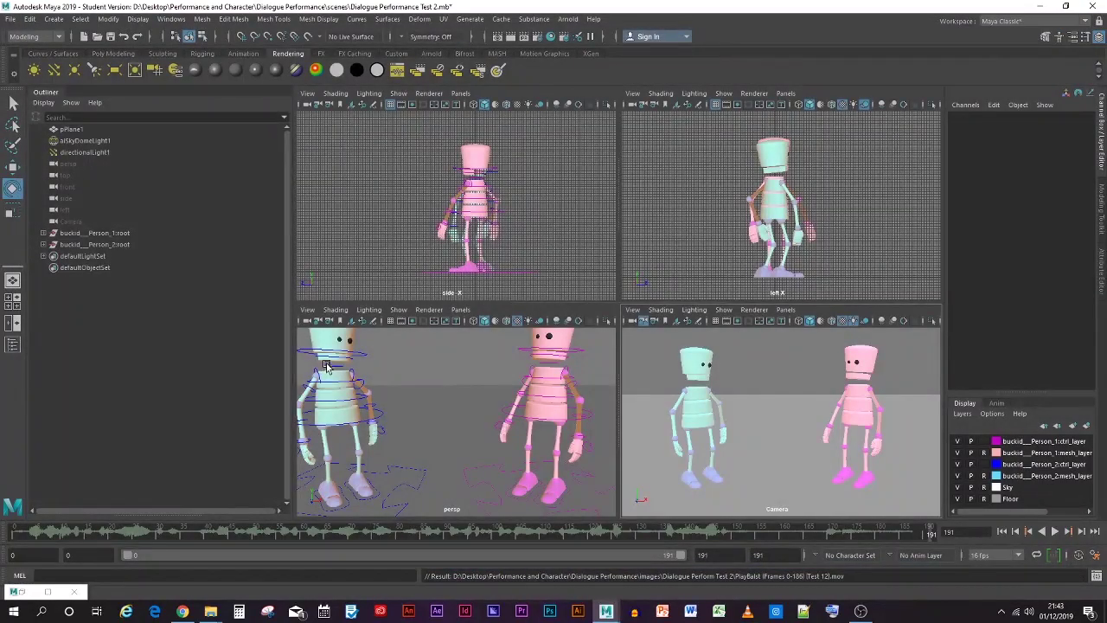
Review the dialogue up to frame 124 and key the teal character's jaw control open there, rotated about 18.654 in X
left_click(326, 366)
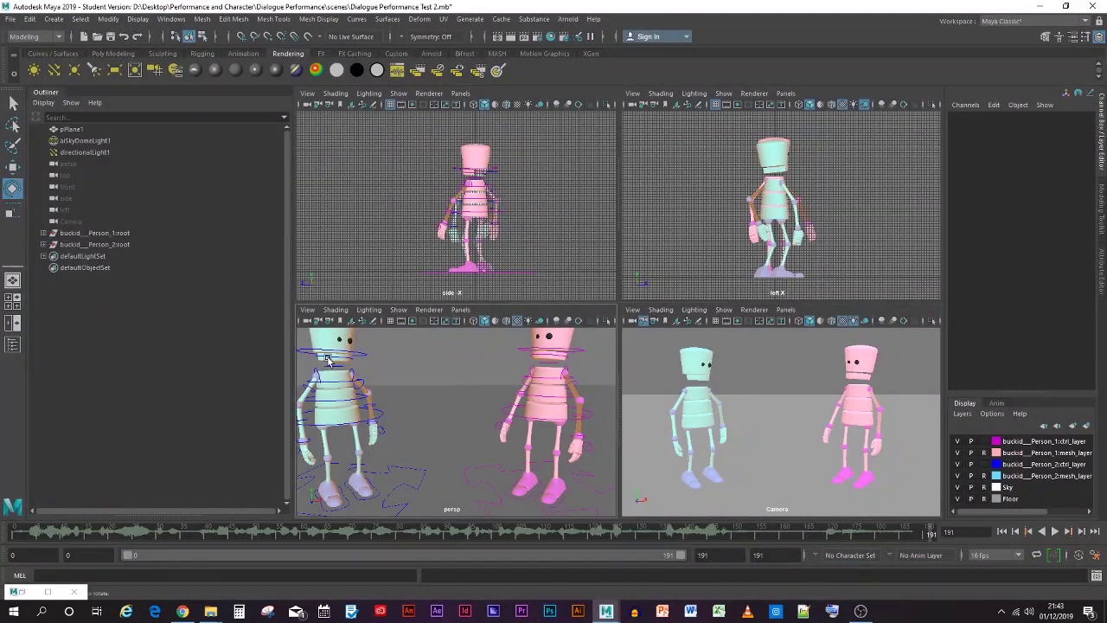
key("alt+v")
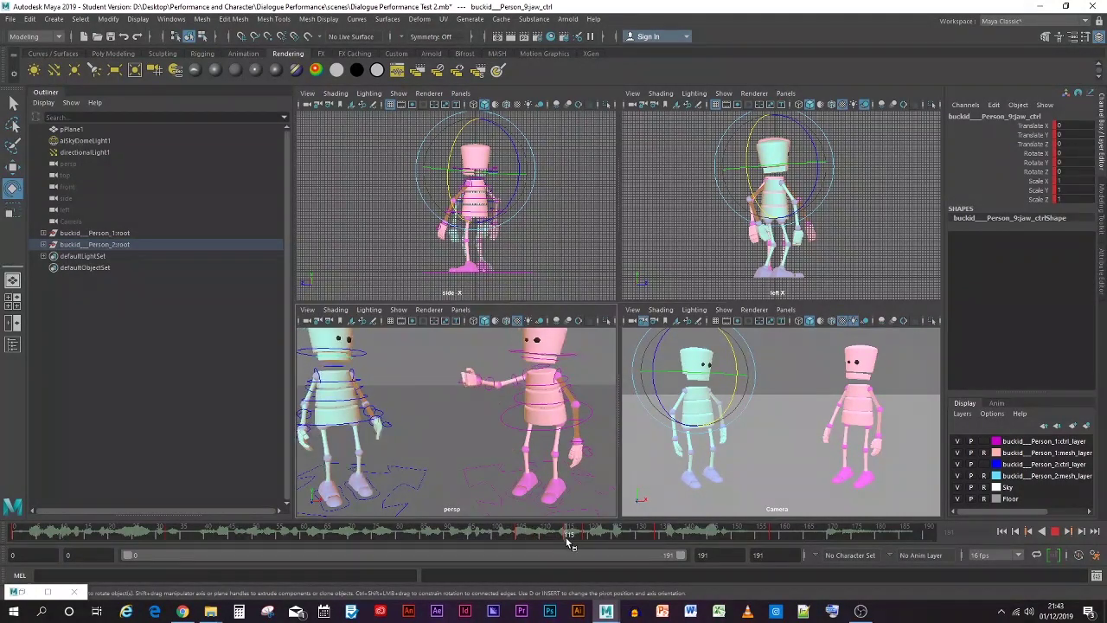
left_click(612, 540)
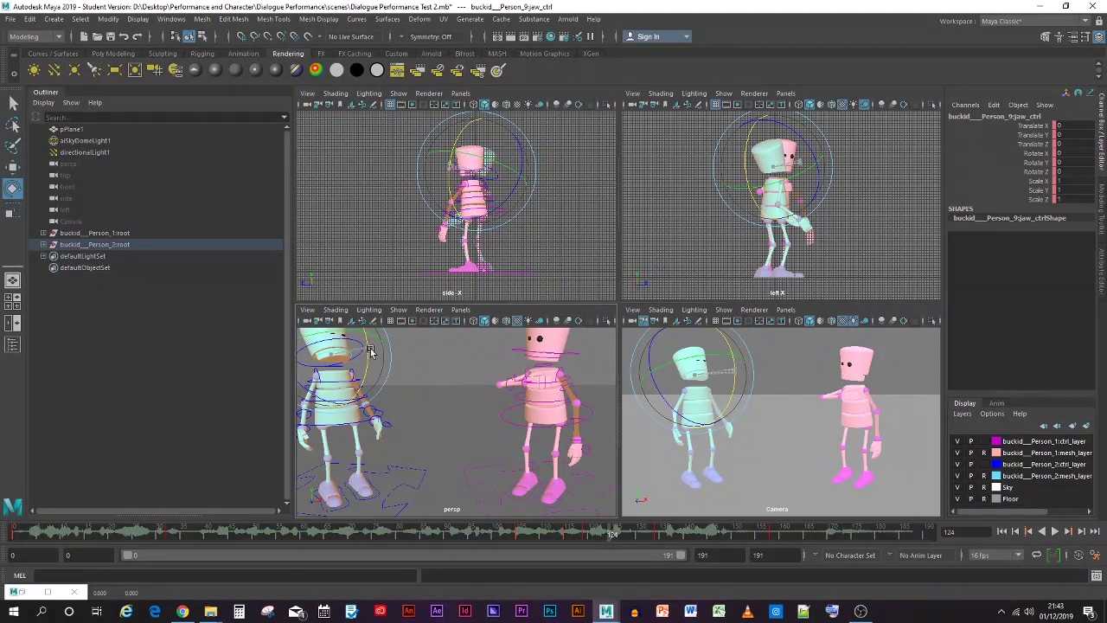
left_click_drag(368, 365, 367, 367)
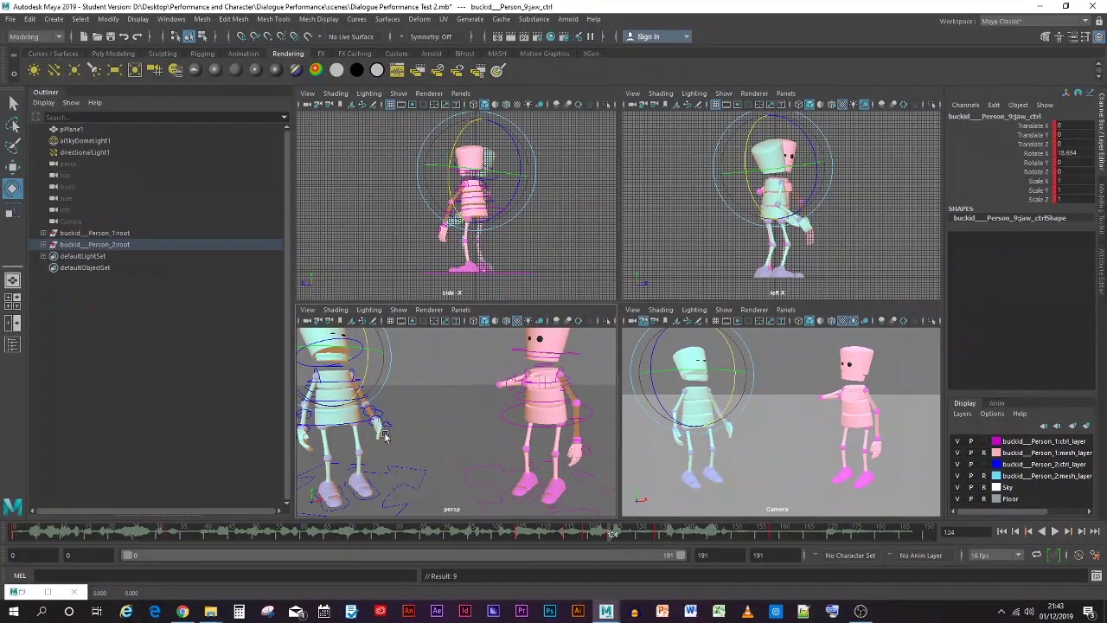
Review the dialogue to frame 134 and key the teal character's jaw there, rotated about -6.099 in X and moved about -0.102 in Y
key("alt+v")
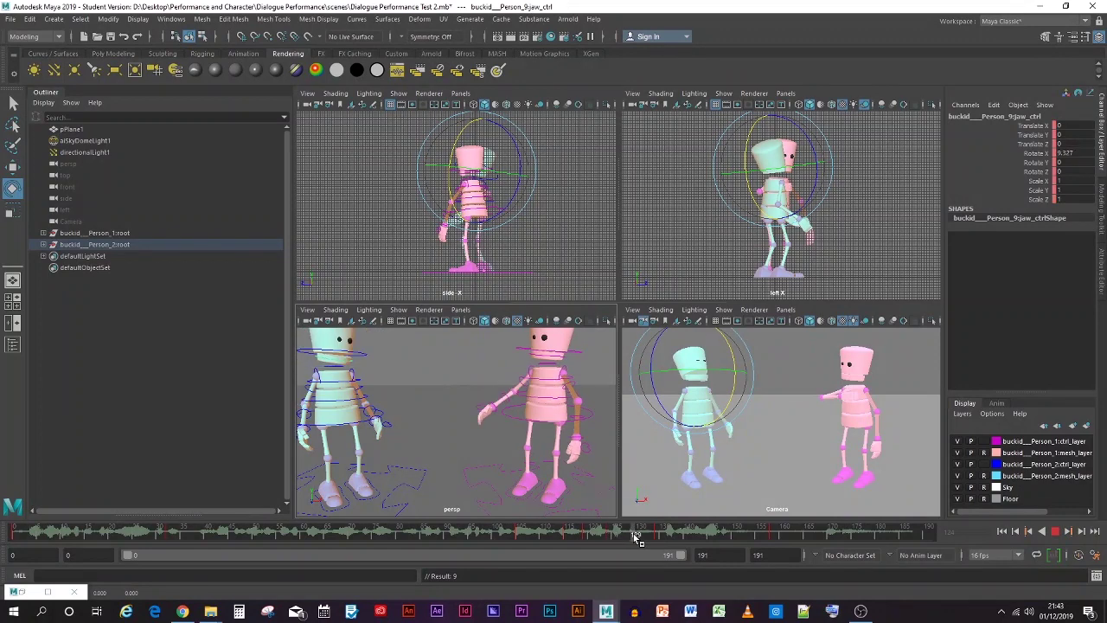
left_click(659, 536)
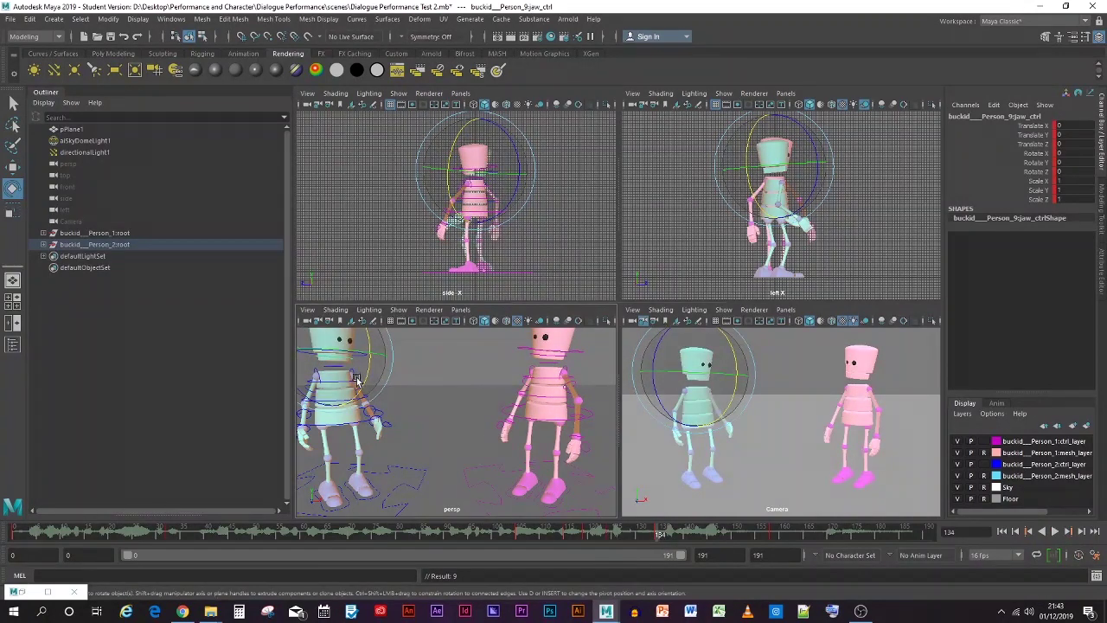
left_click_drag(366, 378, 365, 371)
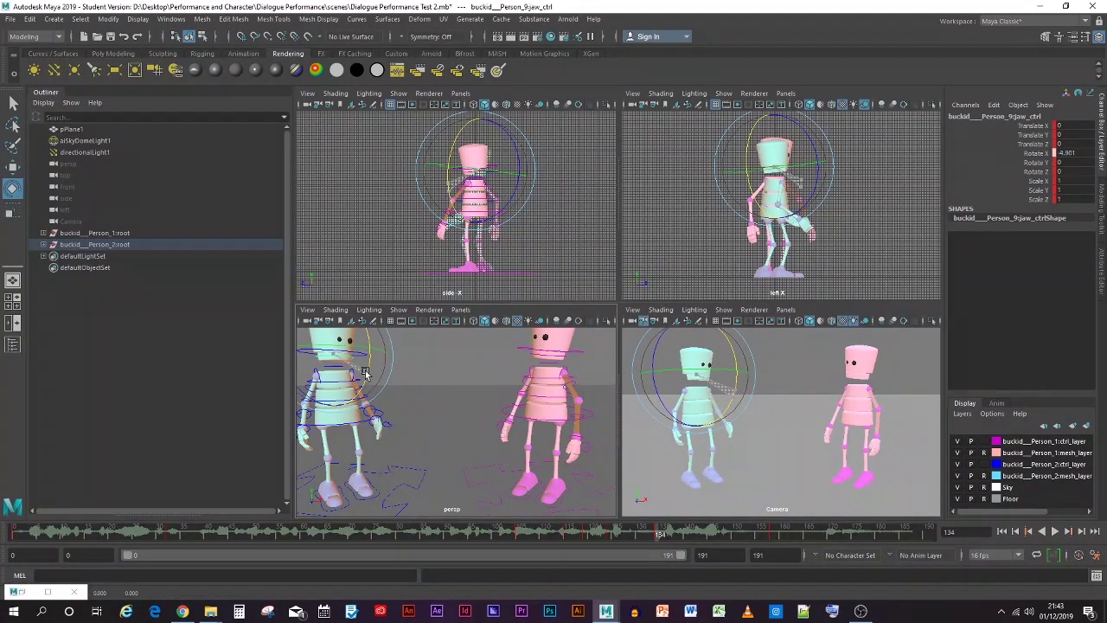
left_click(12, 167)
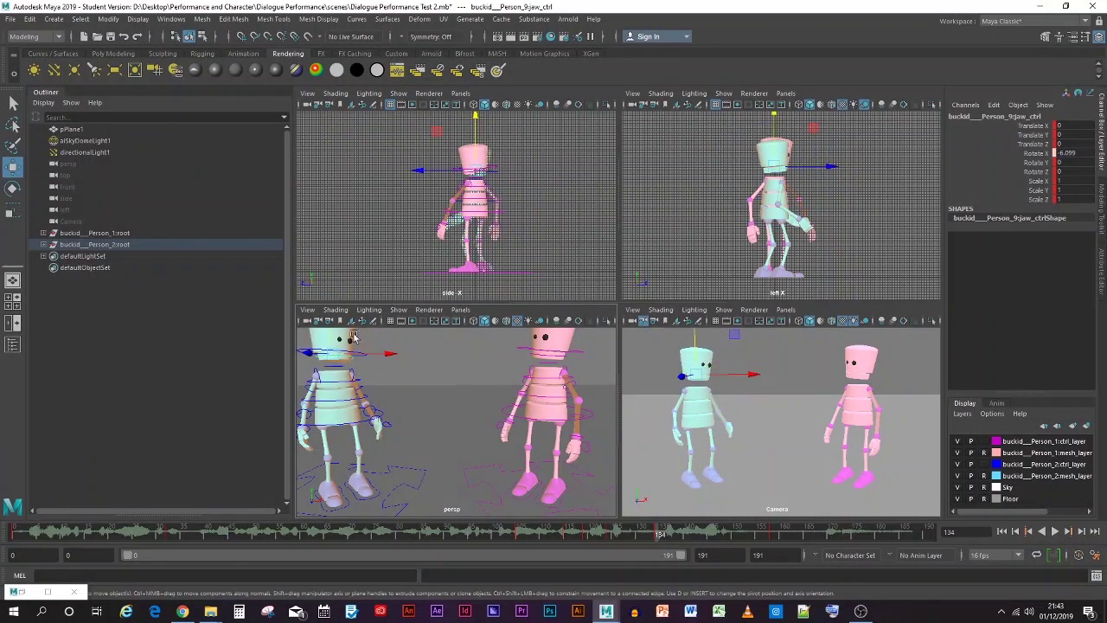
left_click_drag(331, 337, 331, 340)
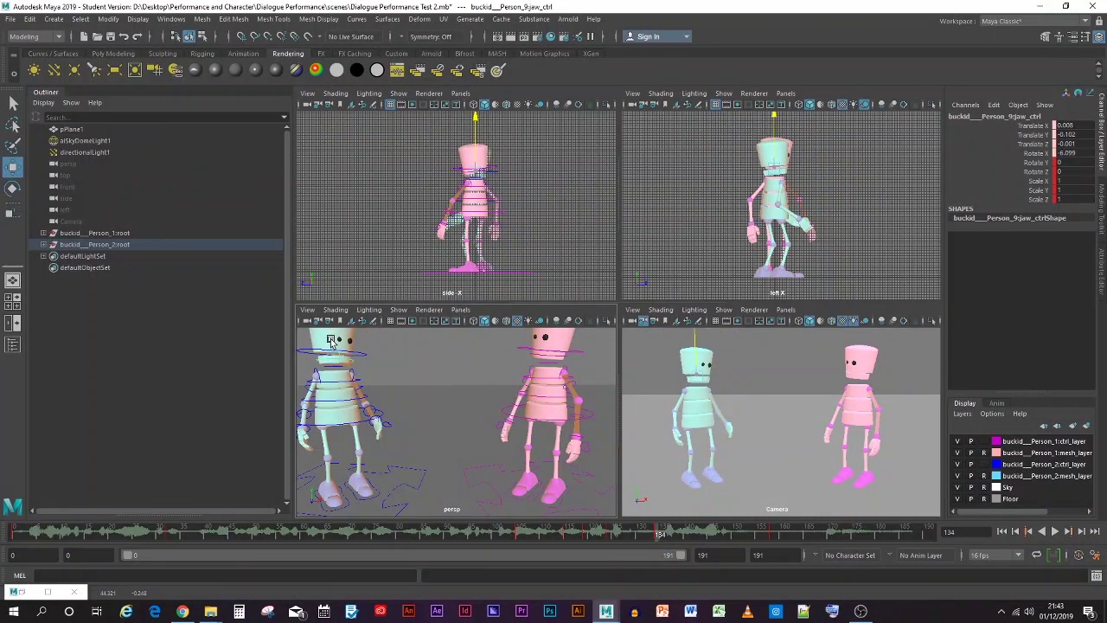
key("alt+v")
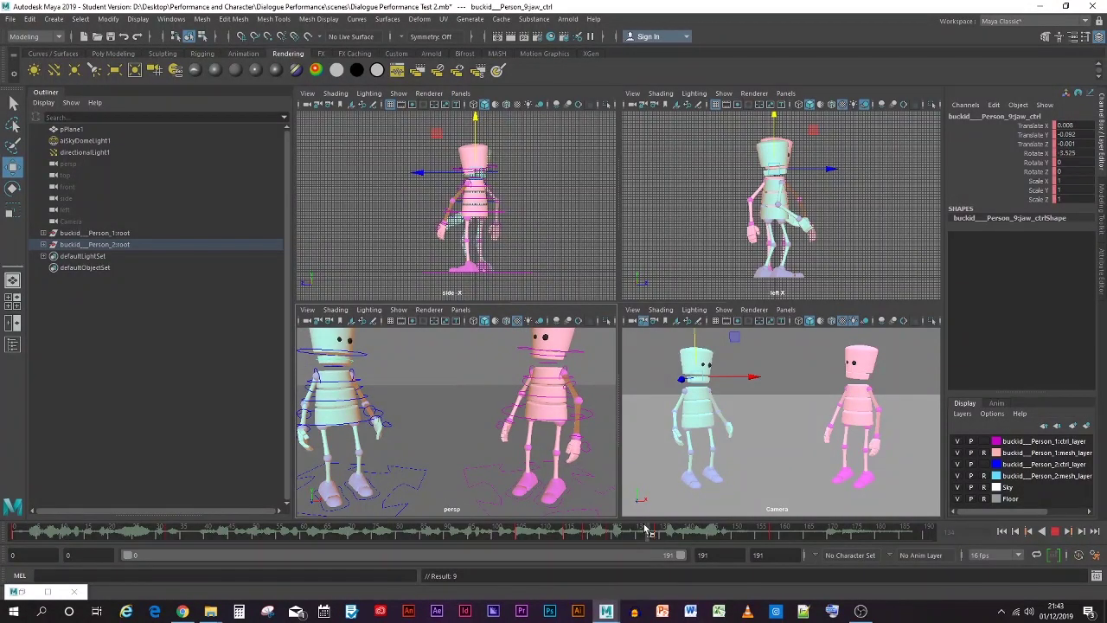
left_click_drag(581, 523, 661, 524)
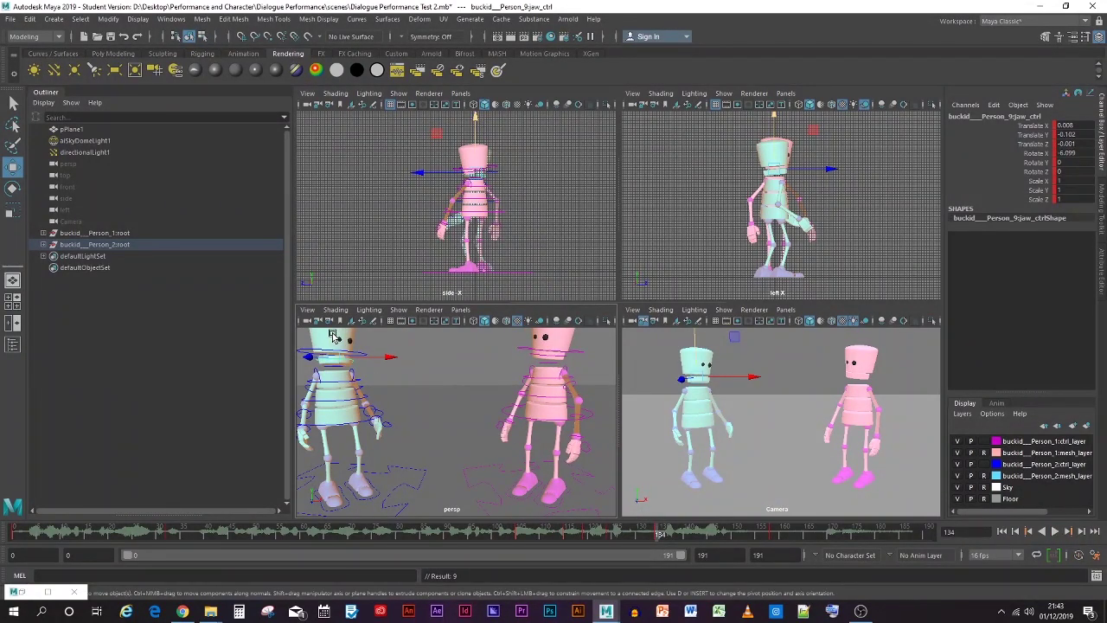
Clear the selection and replay the dialogue between about frames 116 and 138 to check the timing of the teal character's jaw
left_click(12, 187)
left_click(452, 451)
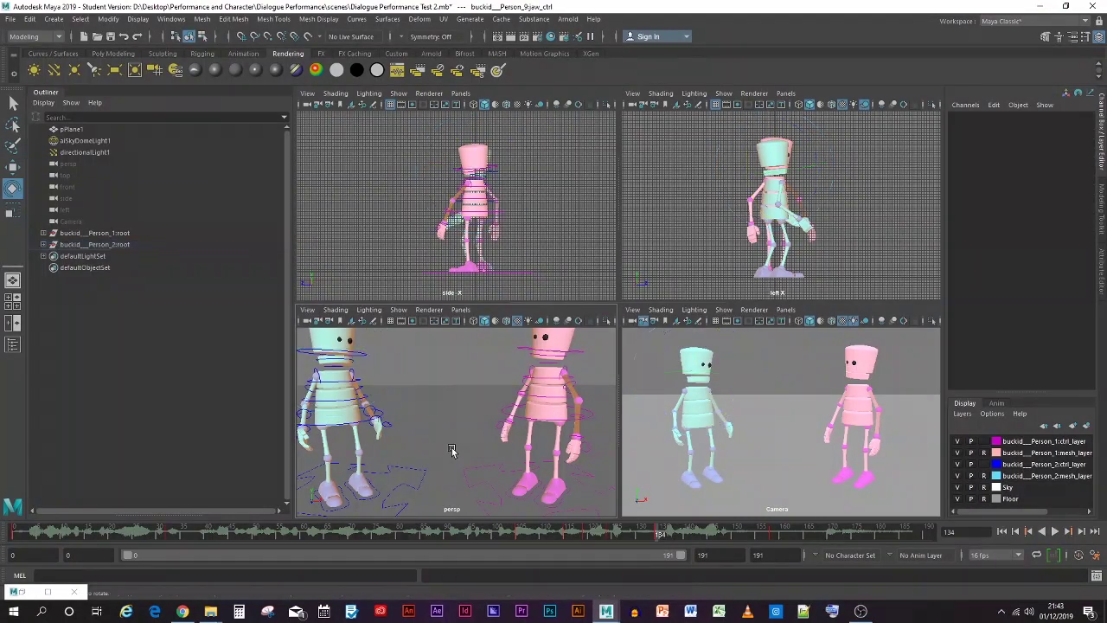
left_click(655, 464)
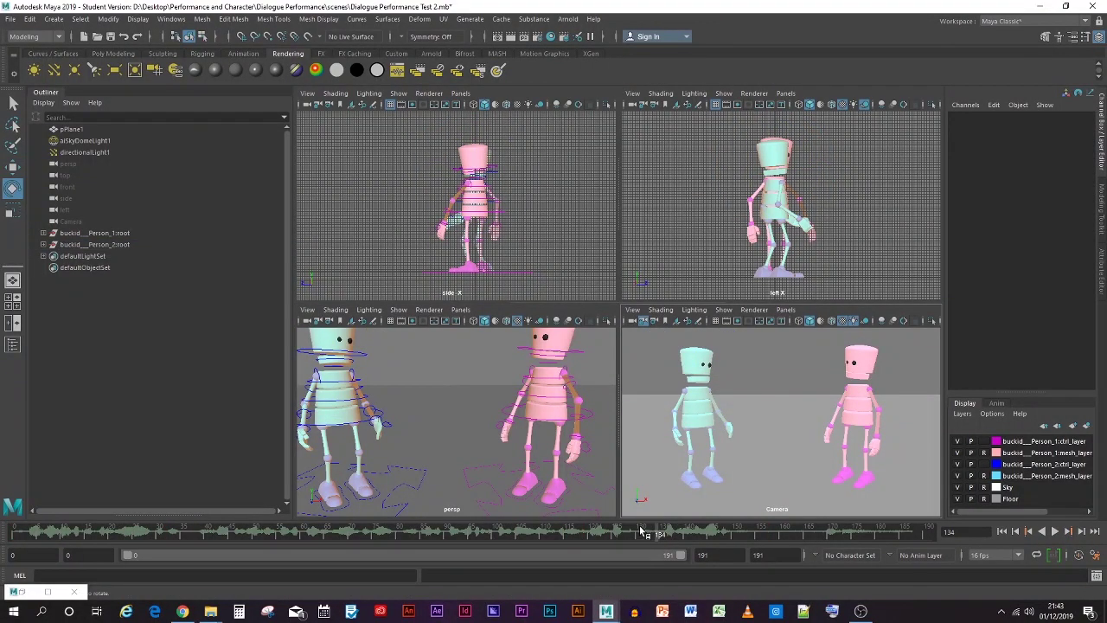
key("alt+v")
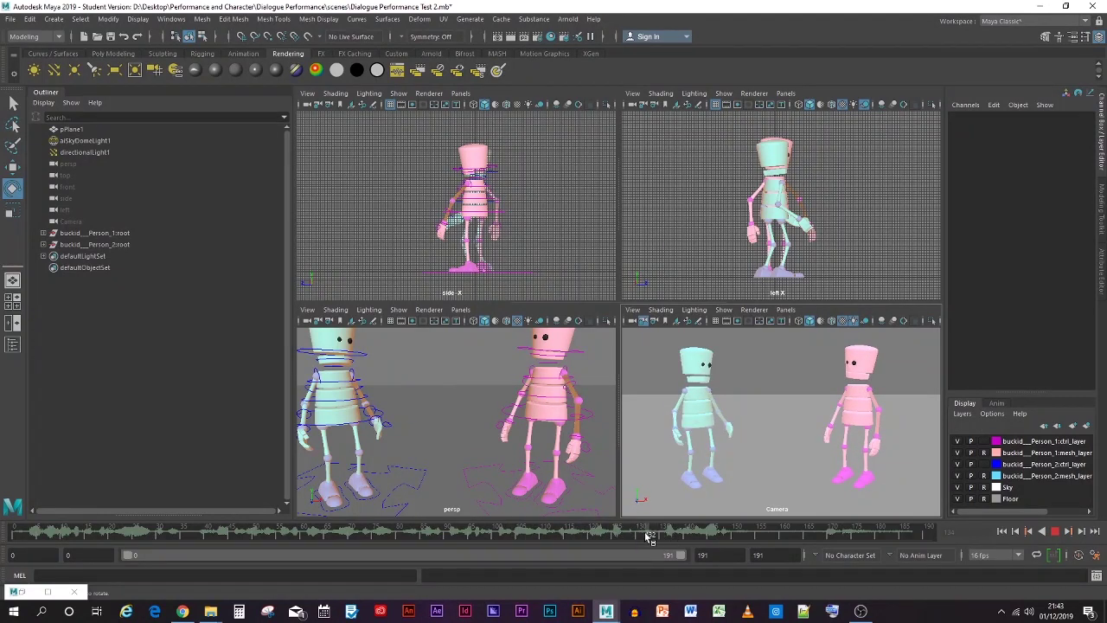
key("alt+v")
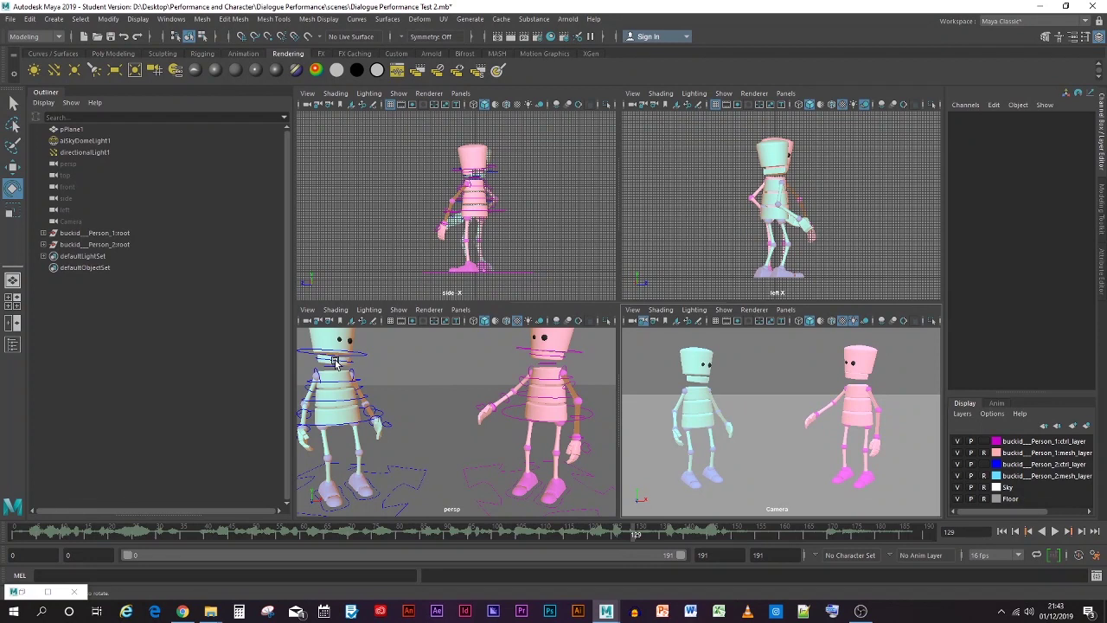
key("alt+v")
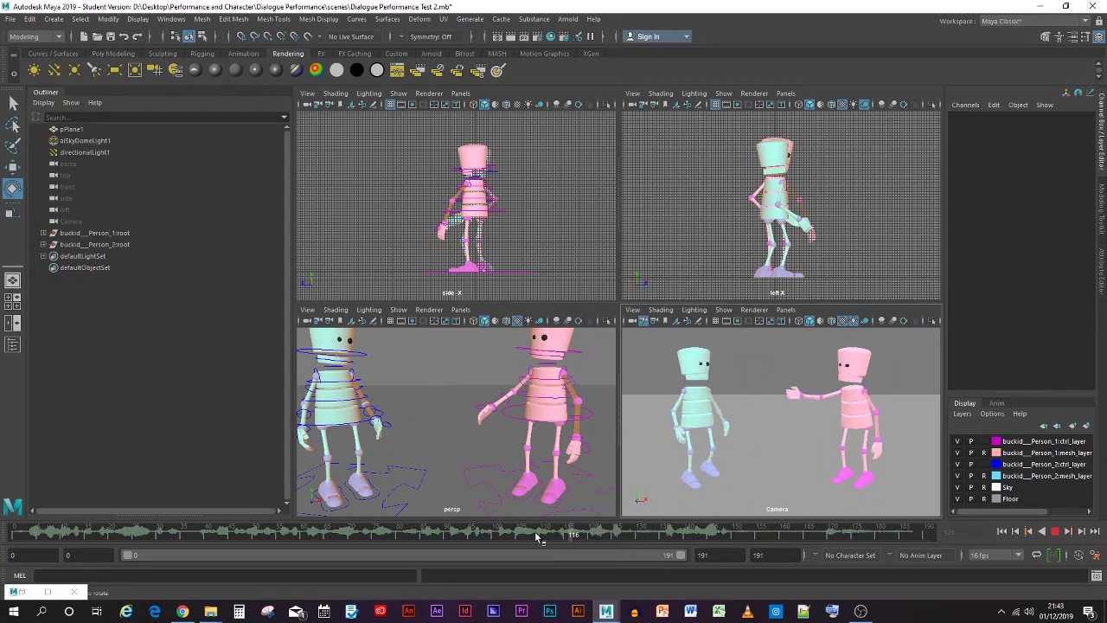
left_click(680, 534)
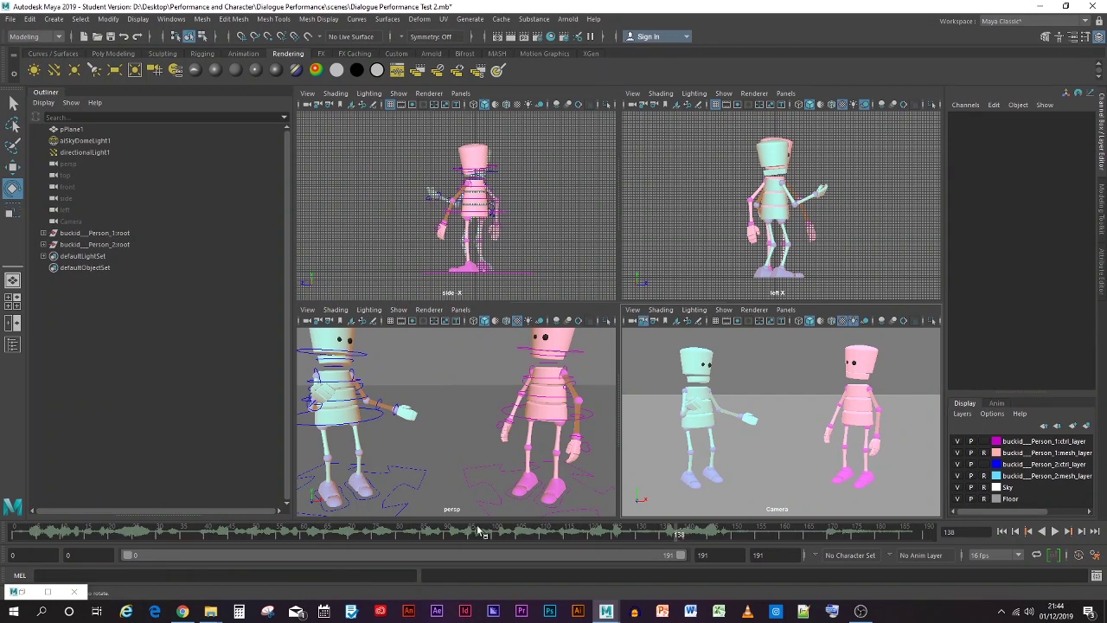
Try keying the teal character's jaw at frame 138, undo that key and play the dialogue again
left_click(340, 361)
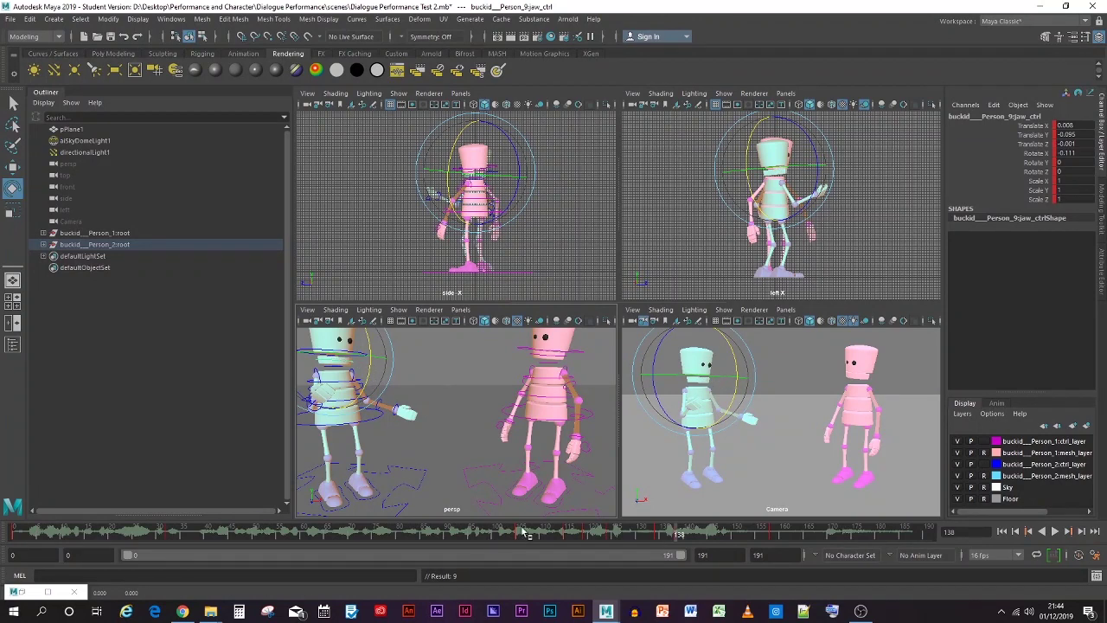
key("ctrl+z")
key("alt+v")
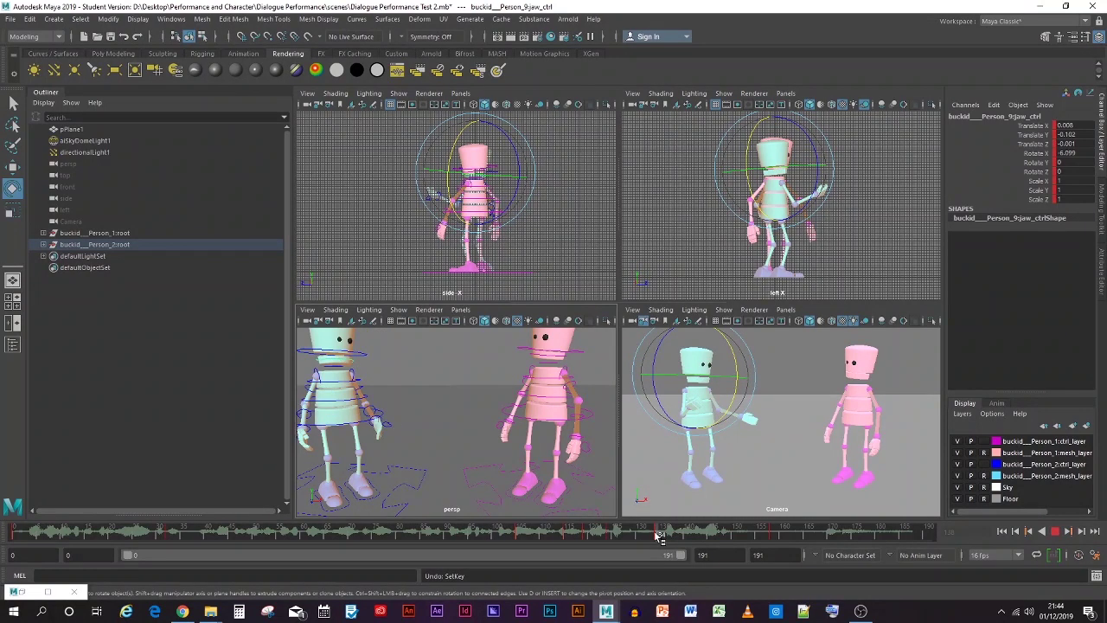
Rekey the teal character's jaw at frame 134, moved to about -0.032 in Y and rotated to about -2.848 in X, and clear the selection
left_click(659, 534)
left_click_drag(366, 368, 365, 372)
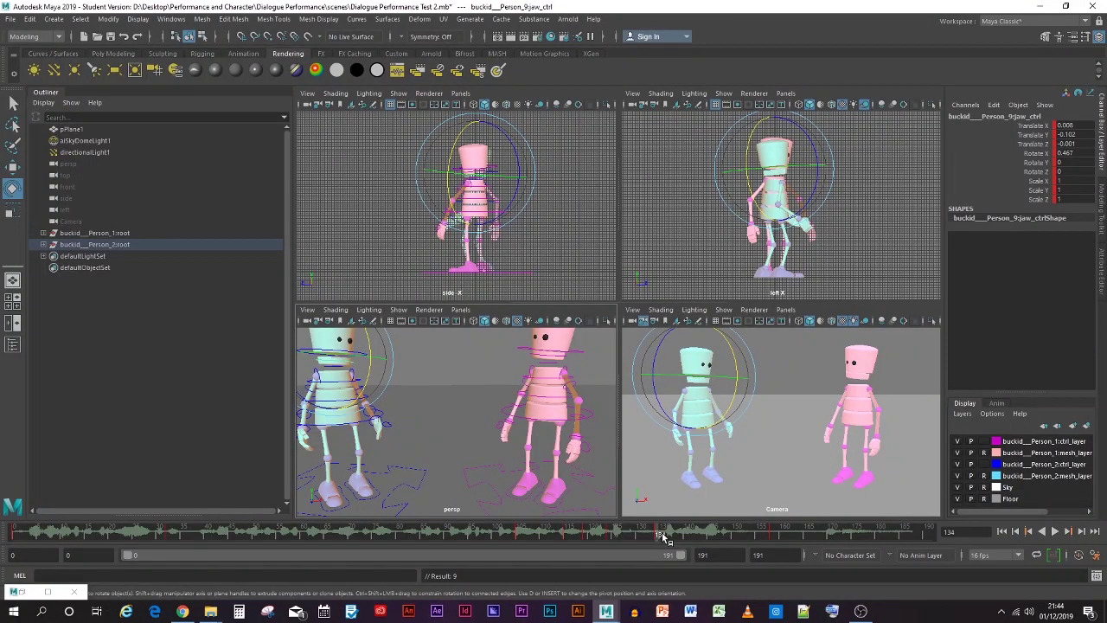
key("alt+v")
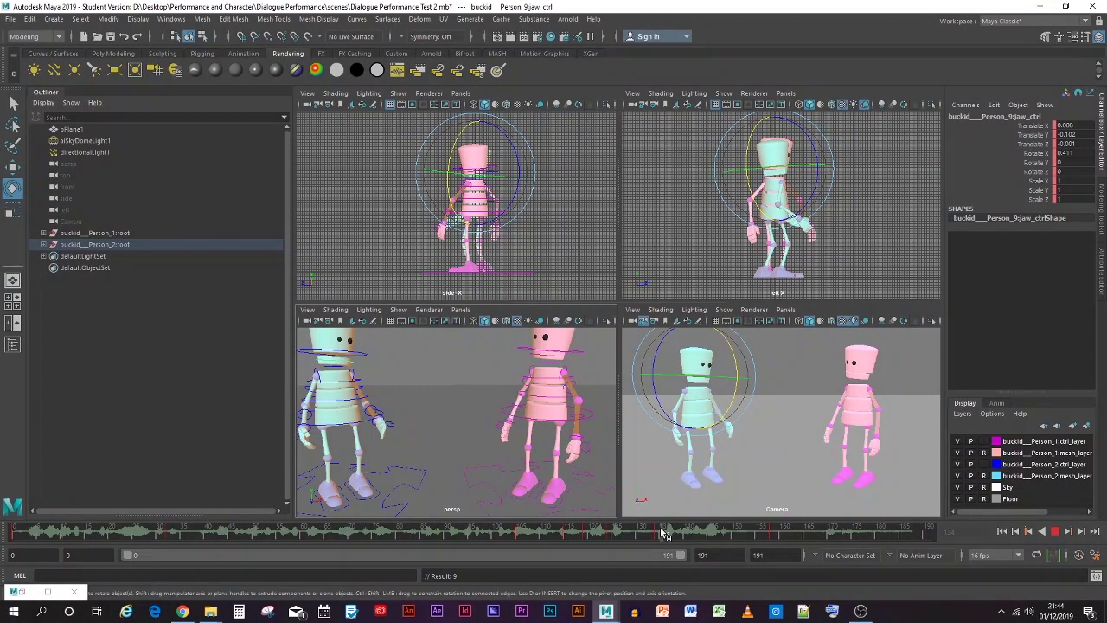
left_click(660, 533)
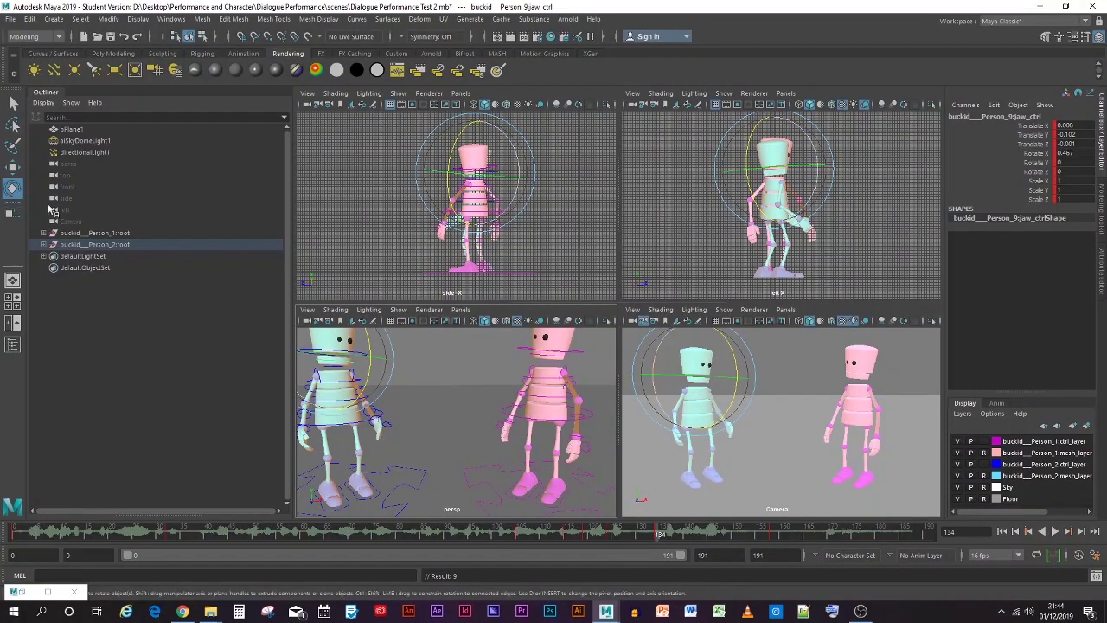
left_click(13, 167)
left_click(333, 337)
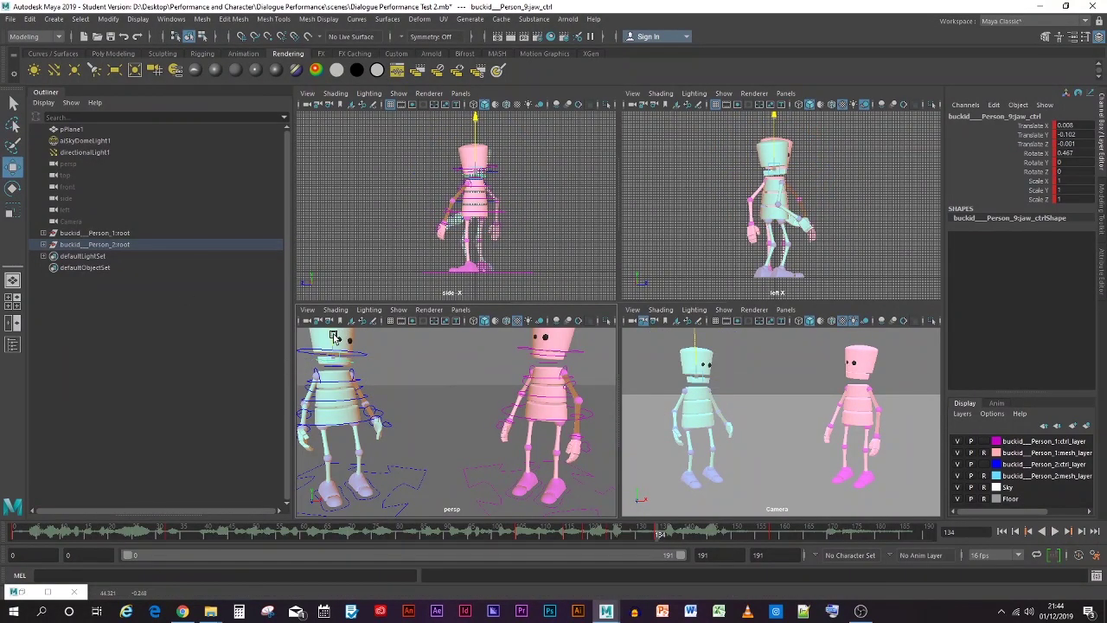
left_click(337, 335)
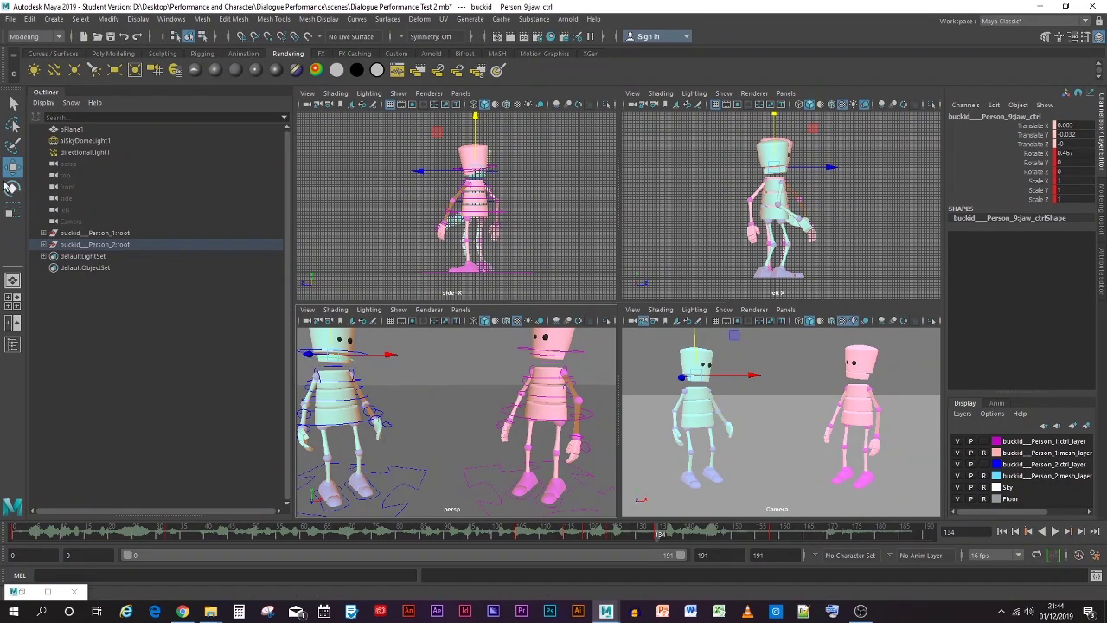
left_click(13, 188)
left_click_drag(362, 378, 362, 378)
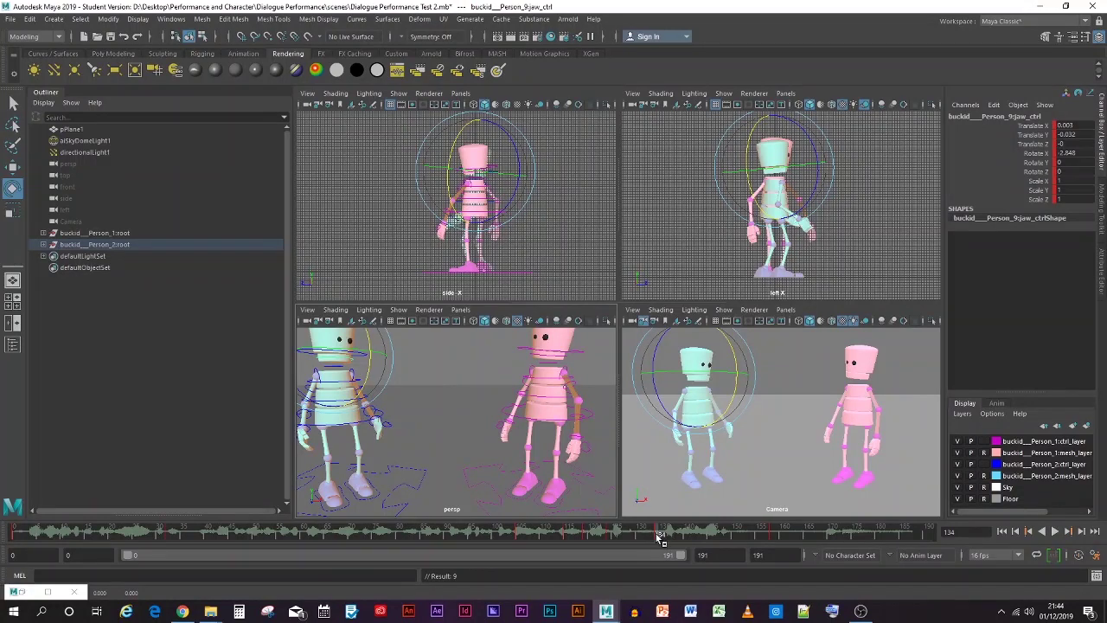
left_click(665, 476)
right_click(613, 532)
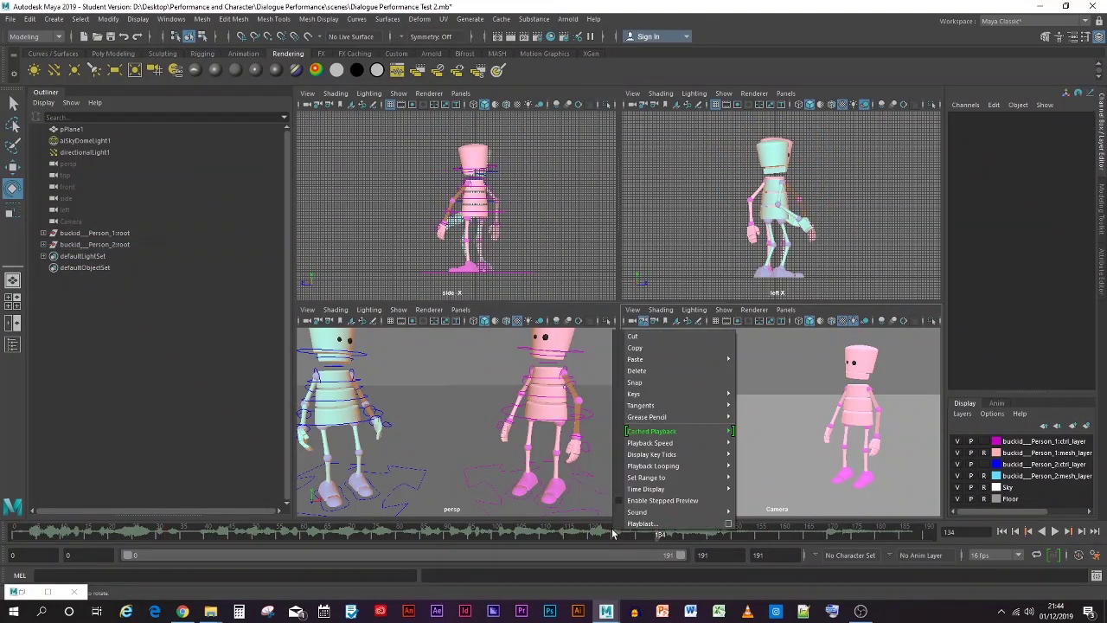
left_click(666, 578)
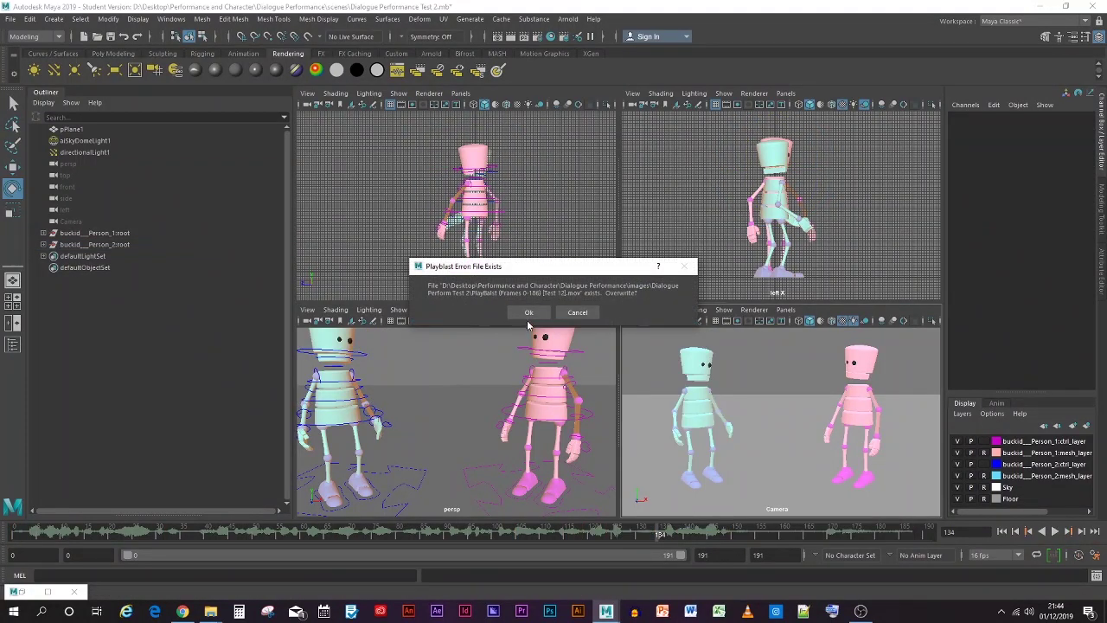
left_click(579, 313)
Playblast the camera view to PlayBalst (Frames 0-186) [Test 13].mov in the Dialogue Perform Test 2 folder, review the movie and close it
right_click(588, 528)
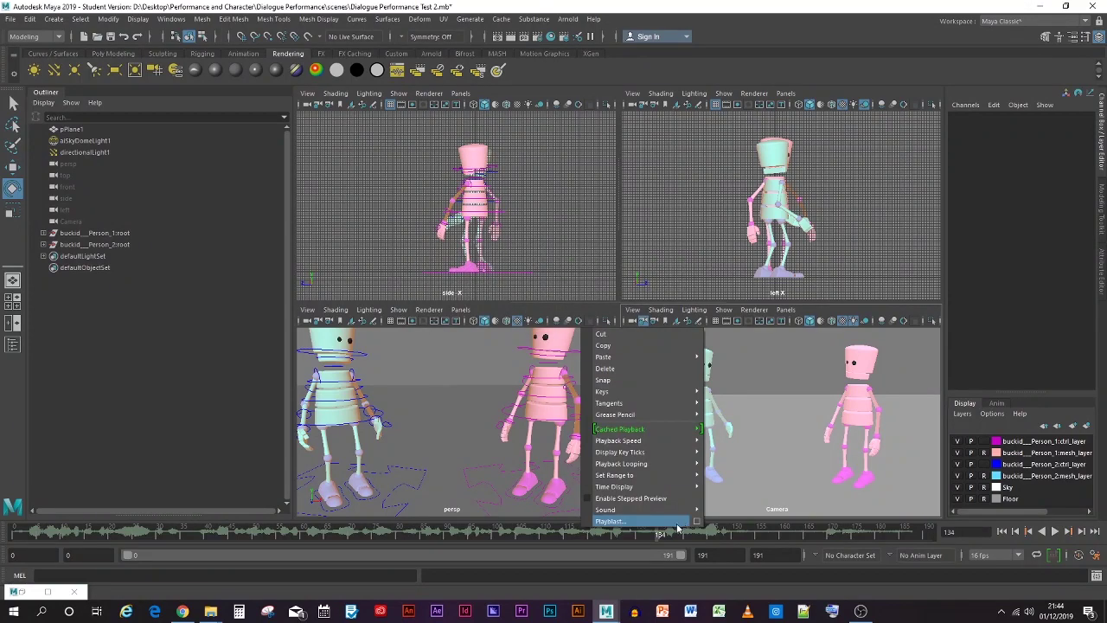
left_click(698, 522)
scroll(522, 363, "down", 2)
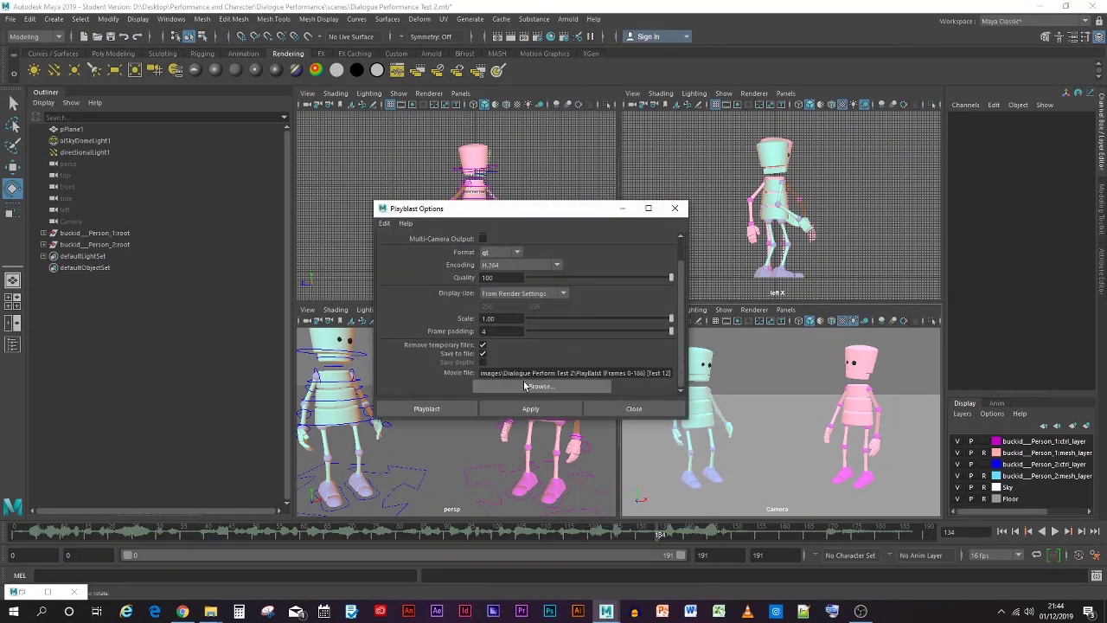
left_click(524, 383)
left_click(492, 282)
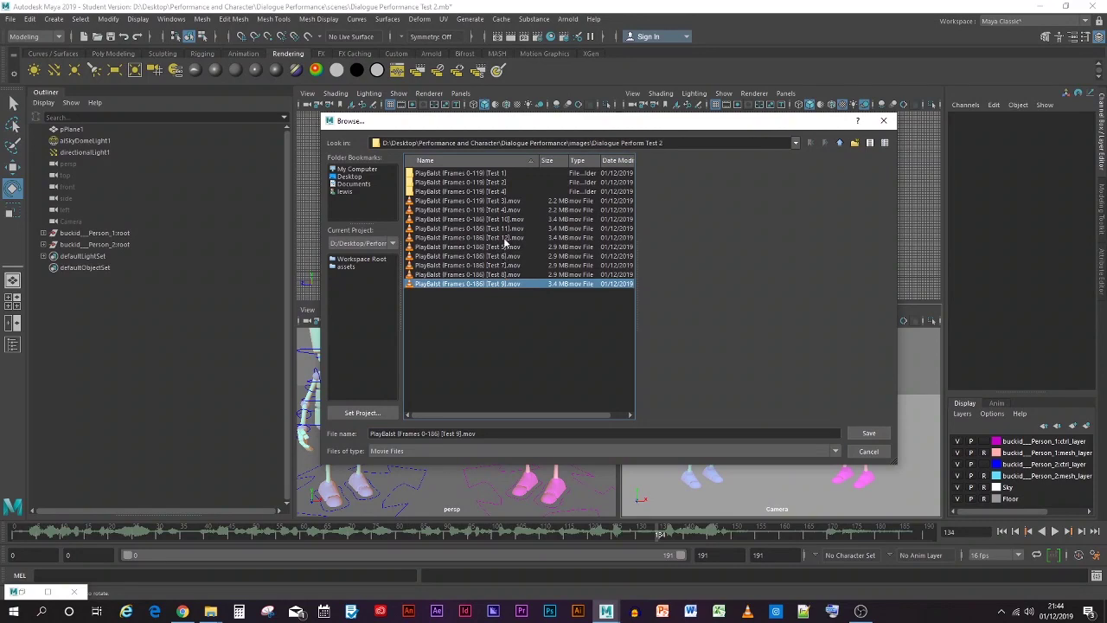
left_click(505, 238)
left_click(464, 433)
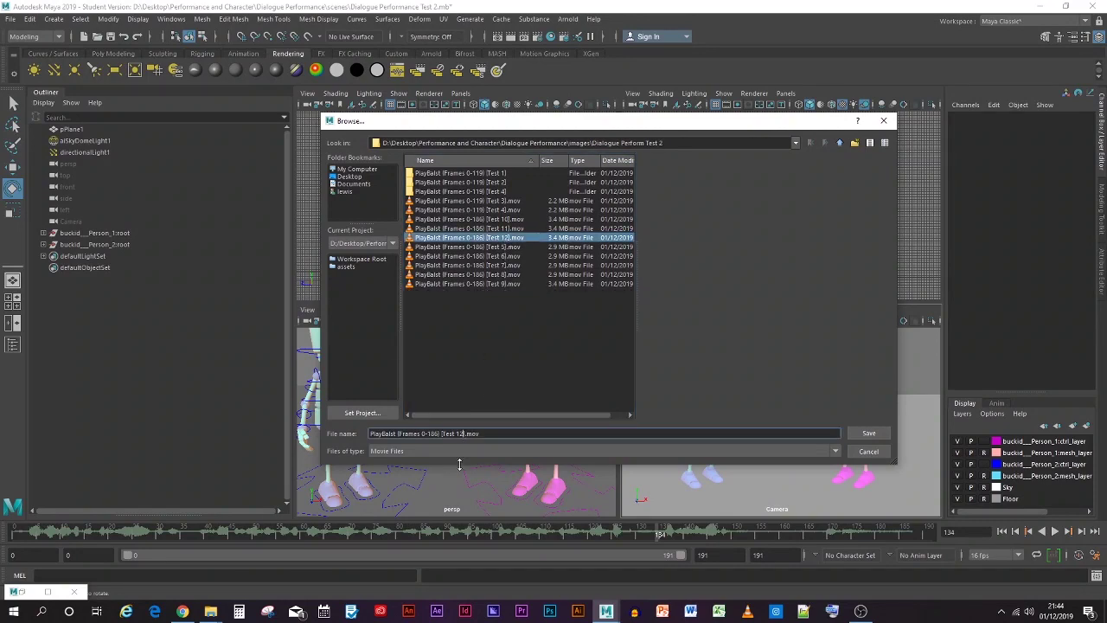
key("BackSpace")
type("3")
key("Return")
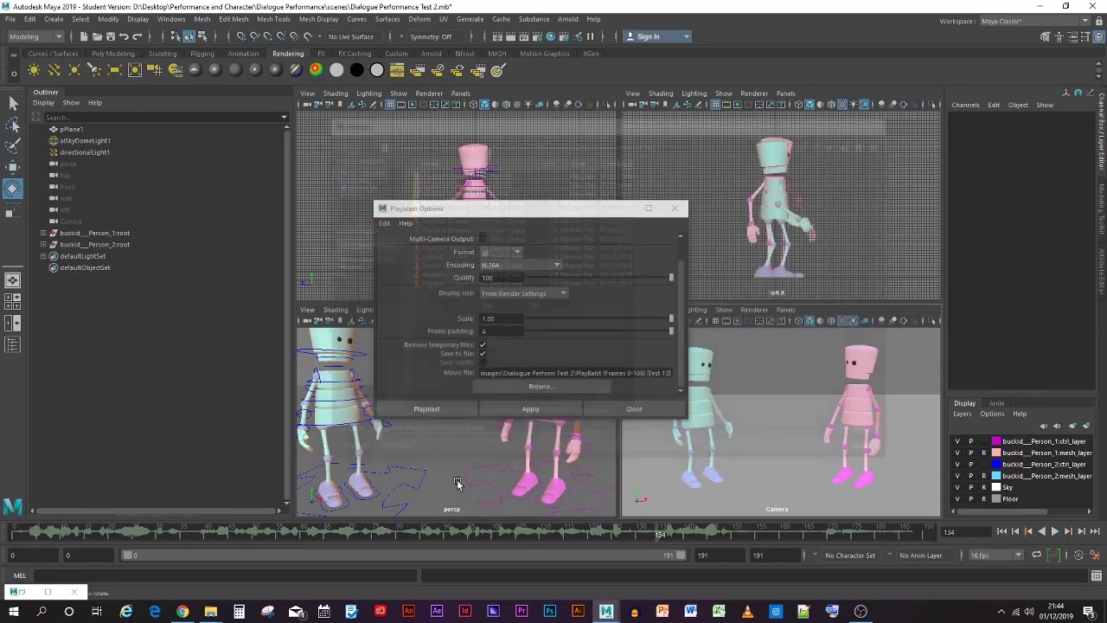
left_click(433, 403)
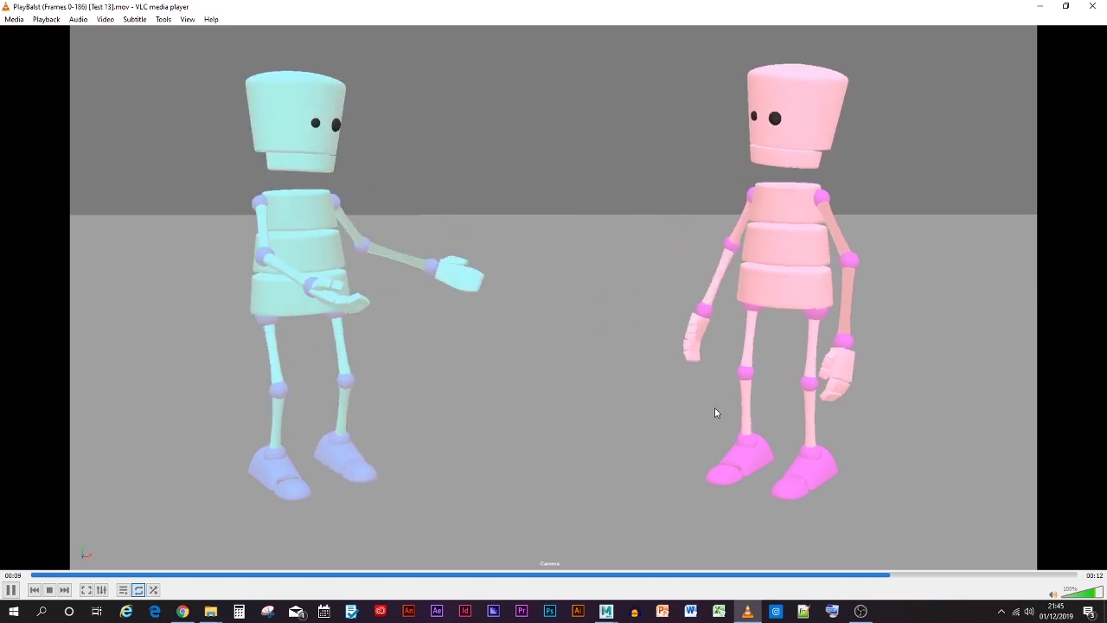
left_click(1096, 6)
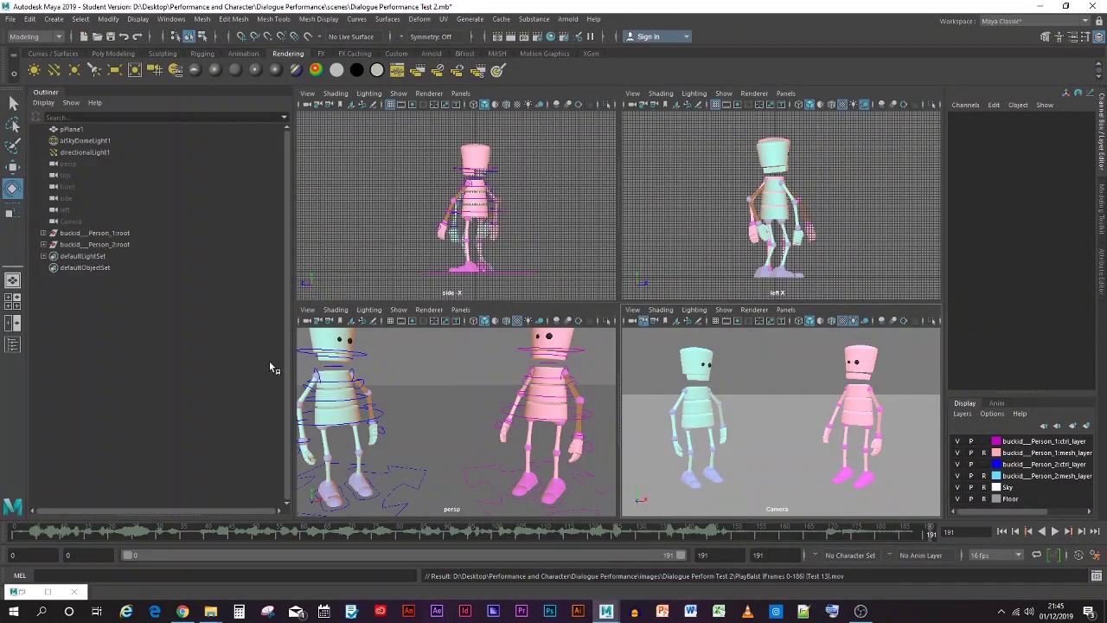
Select the teal character's jaw control, review the dialogue up to frame 137 and key the jaw open there, rotated about 9.024 in X
left_click(326, 359)
left_click(613, 531)
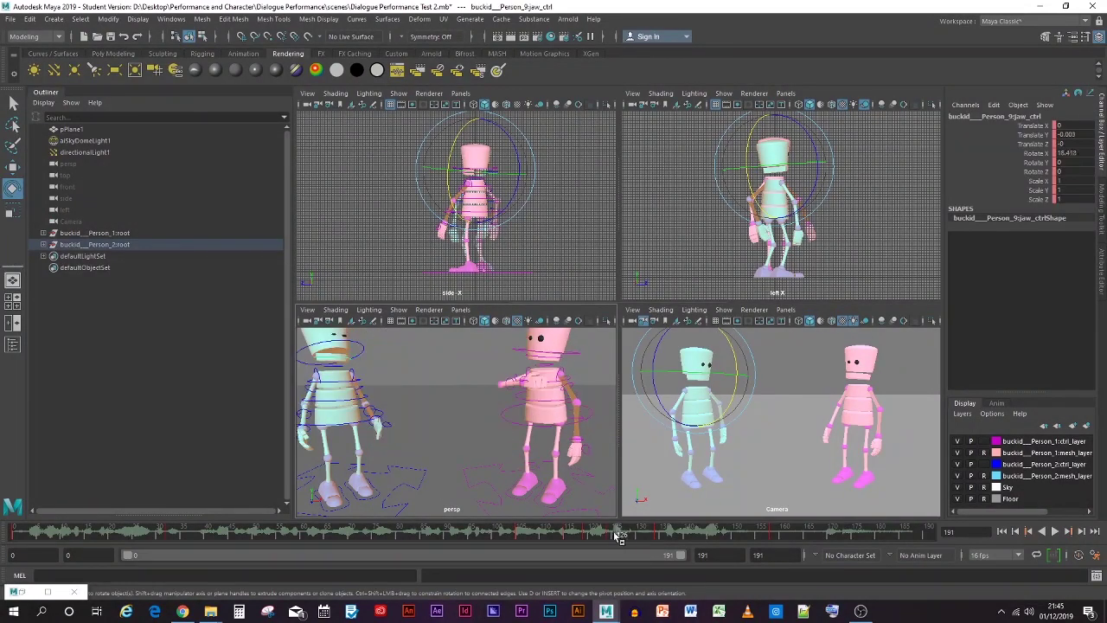
key("alt+v")
left_click_drag(610, 538, 676, 537)
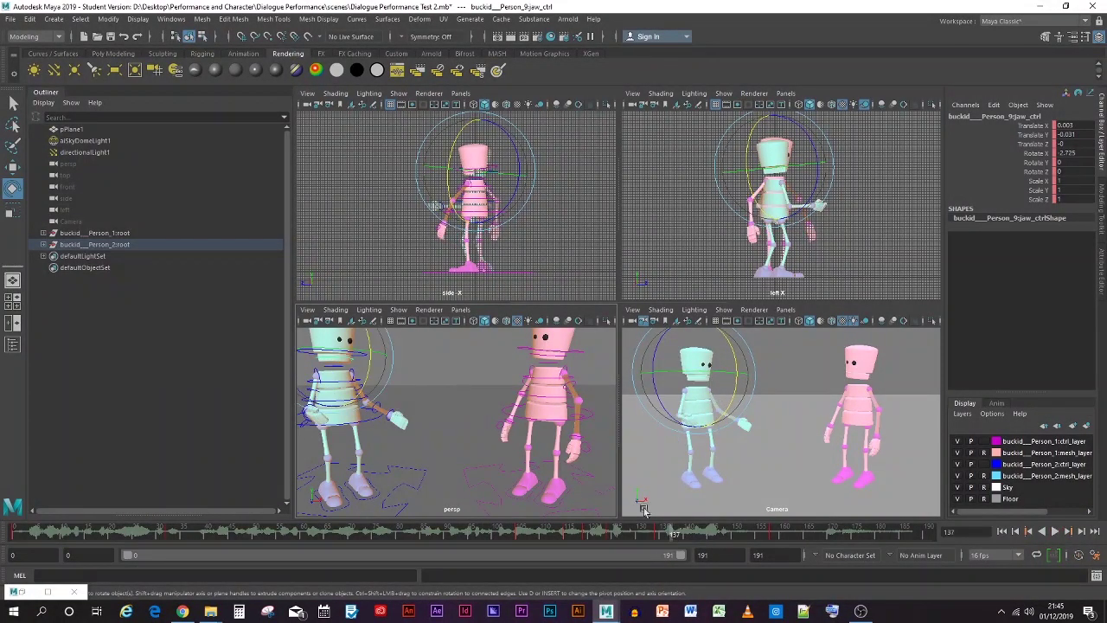
left_click_drag(366, 337, 367, 346)
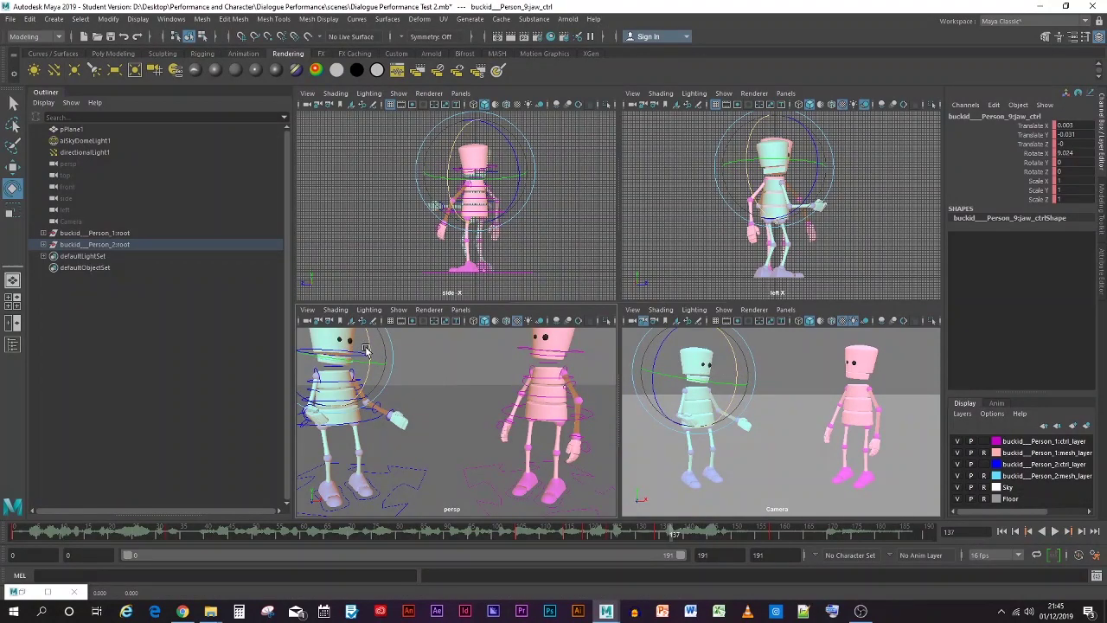
key("s")
Review the dialogue up to frame 140 and key the teal character's jaw closed there, rotated about -2.843 in X
left_click_drag(680, 534, 689, 535)
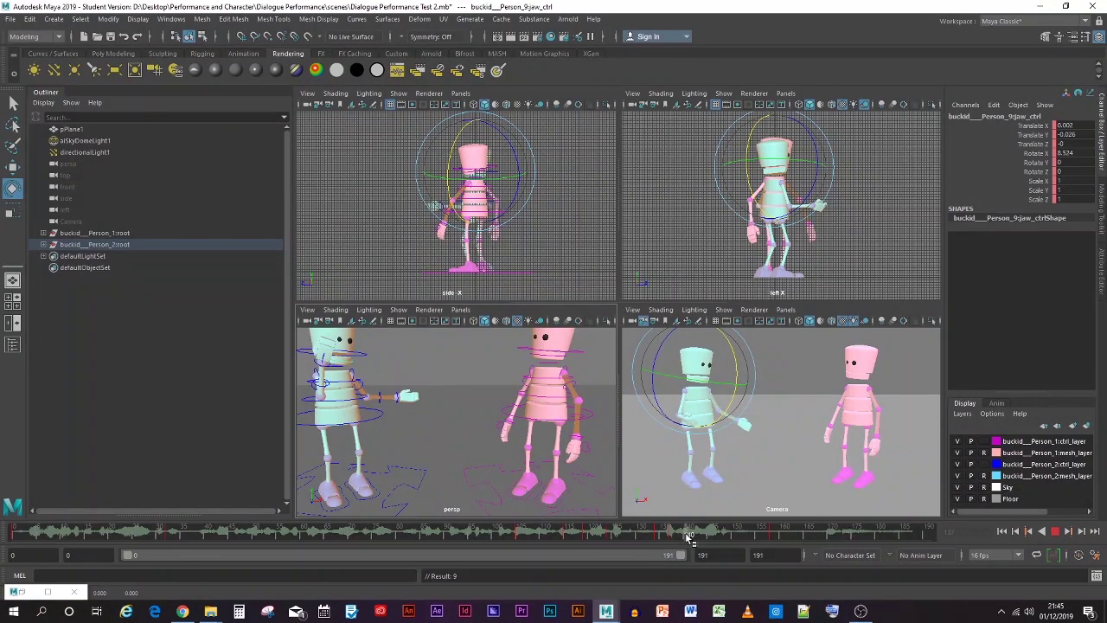
left_click_drag(368, 344, 370, 336)
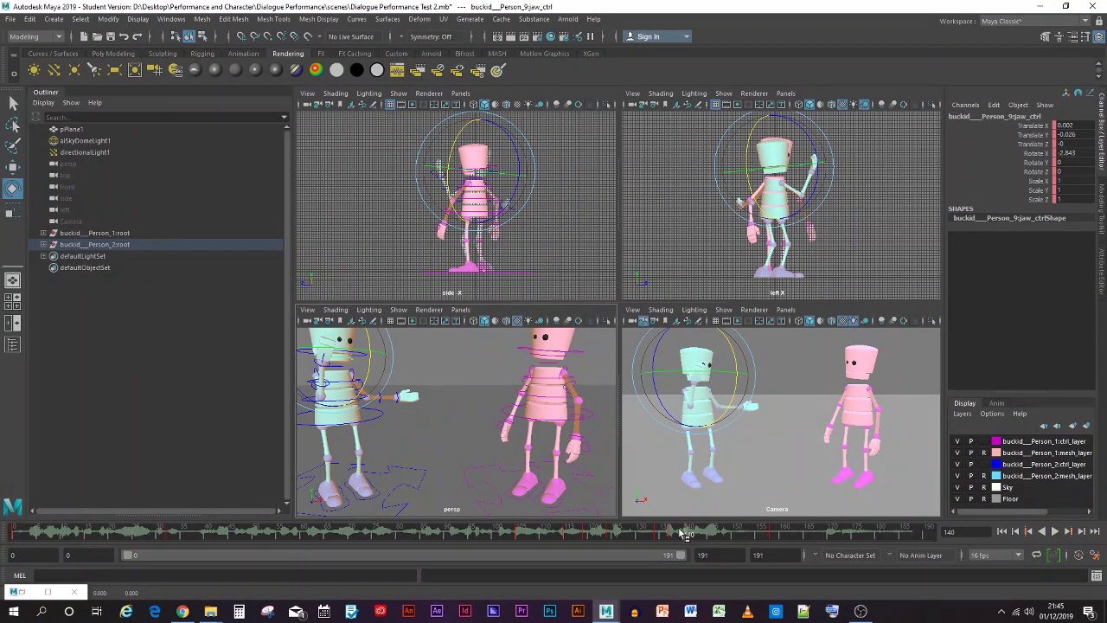
key("s")
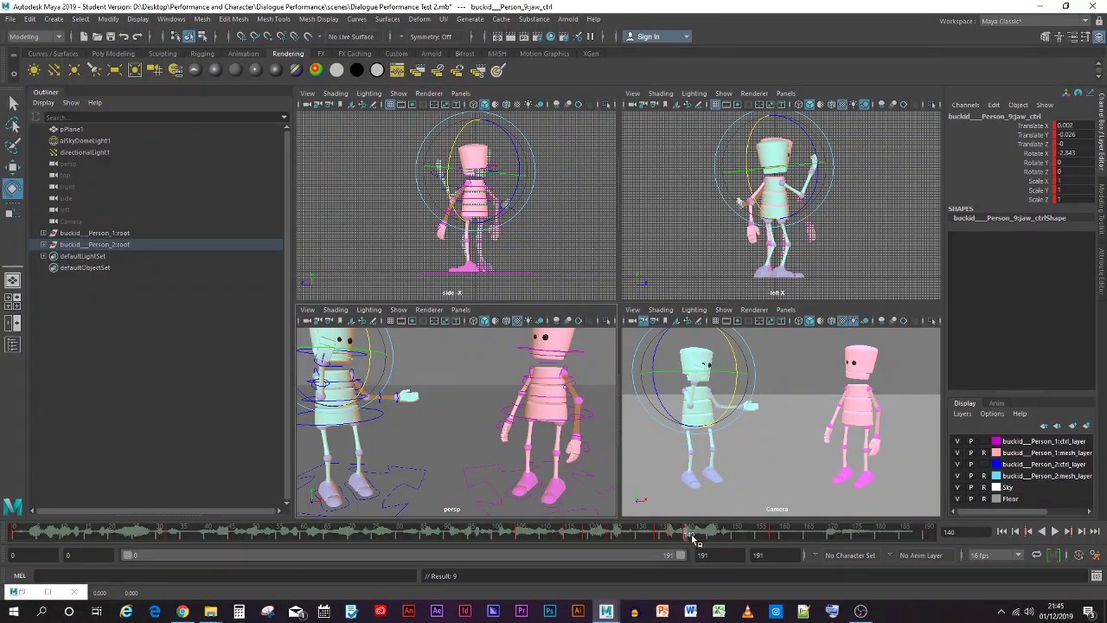
Play on to frame 142 and key the teal character's jaw there, moved down to about -0.075 in Y
key("alt+v")
key("alt+v")
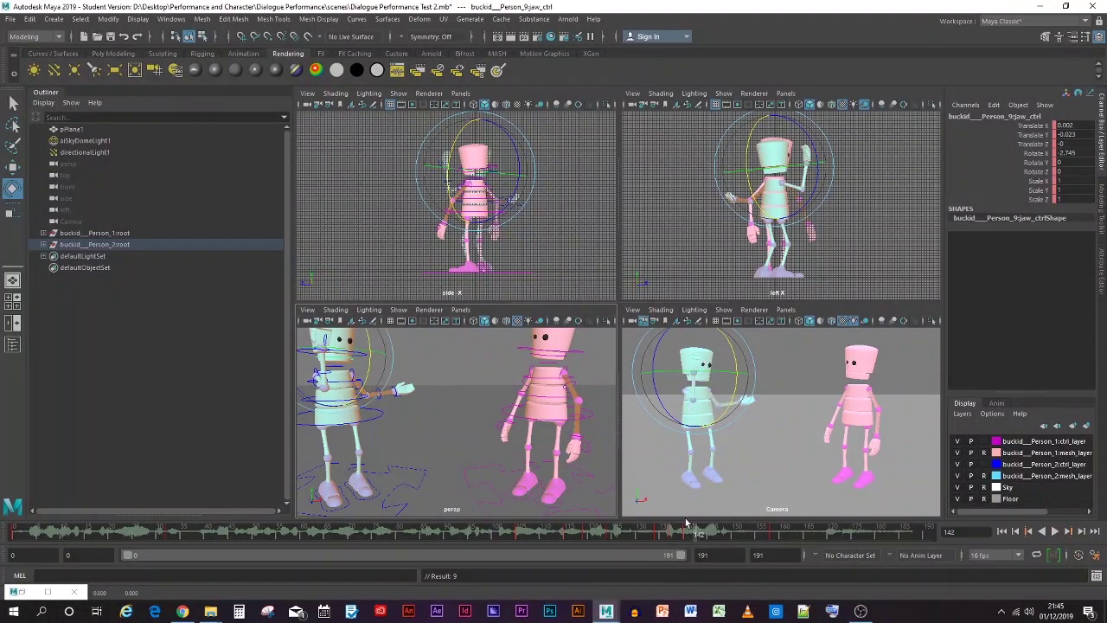
left_click(12, 167)
middle_click_drag(335, 335, 329, 337)
key("s")
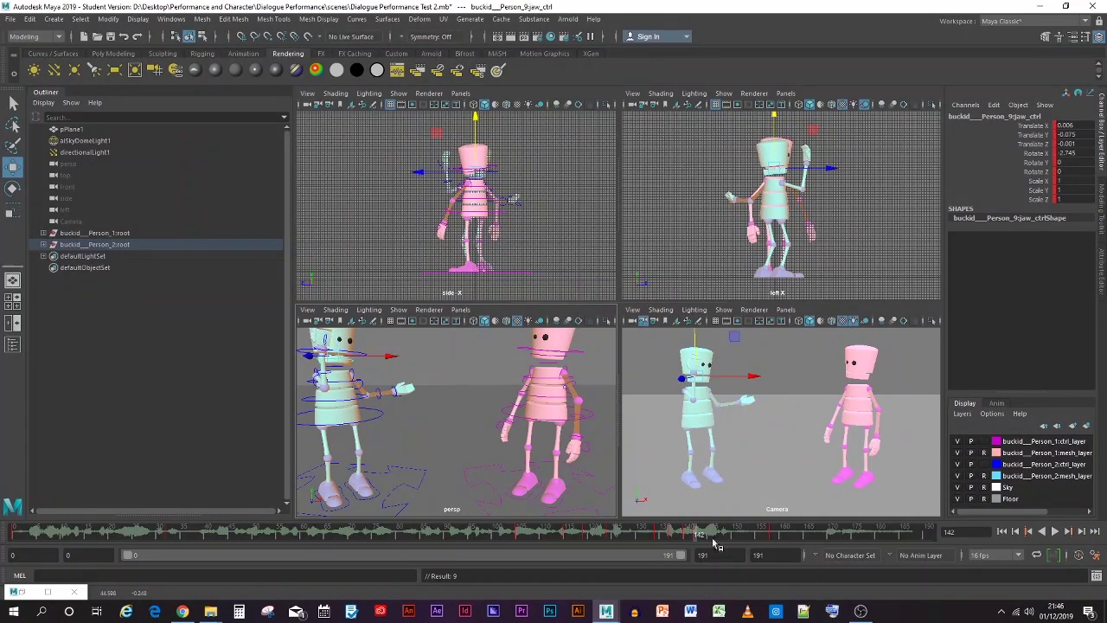
Key the teal character's jaw slightly open at frame 144, rotated about 3.598 in X
left_click_drag(697, 536, 707, 532)
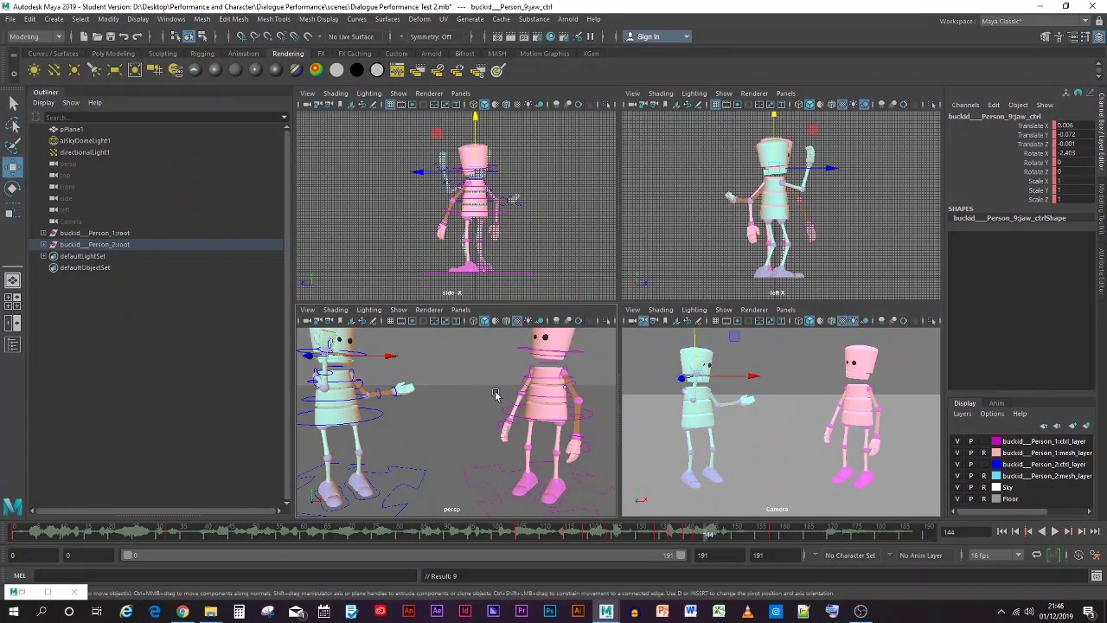
key("e")
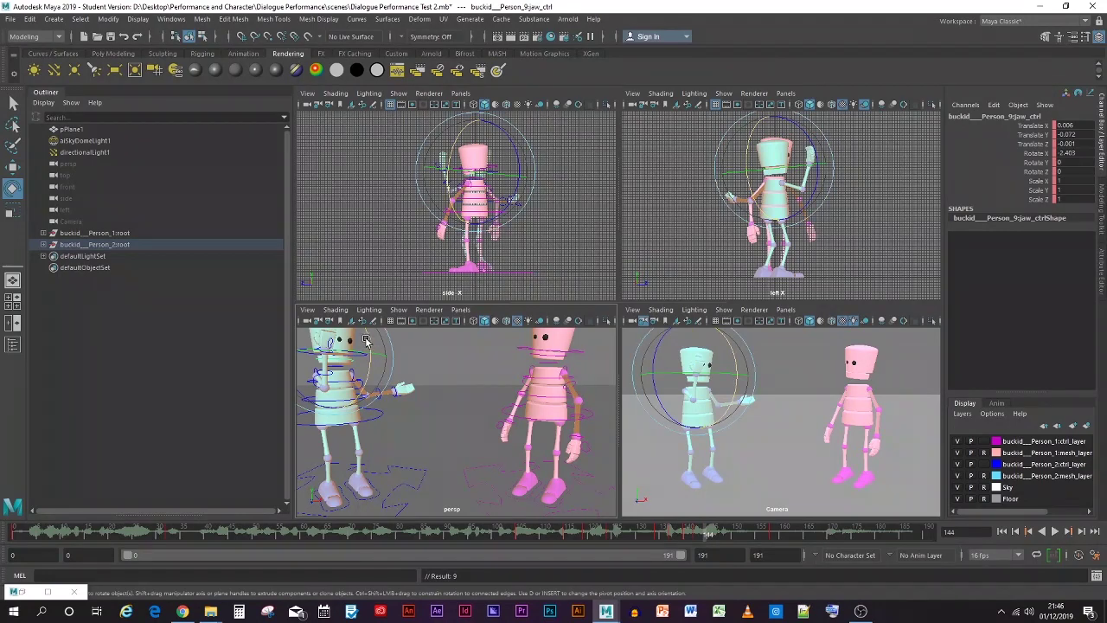
left_click_drag(365, 344, 363, 356)
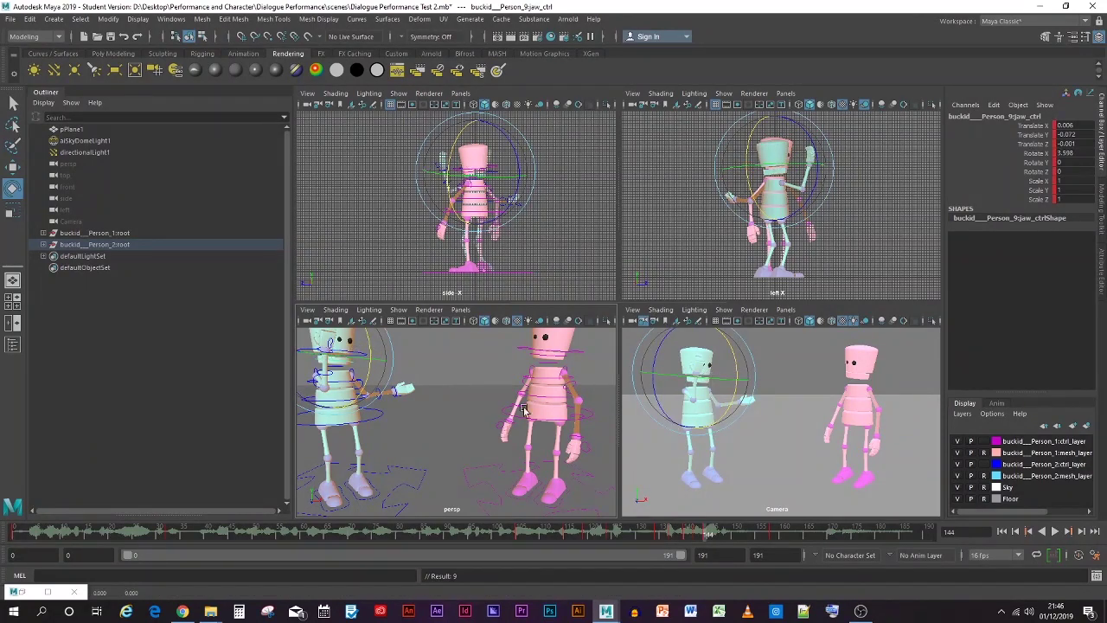
Key the teal jaw's X rotation at about 8.685 on frame 147 and about -4.004 on frame 149, and clear the selection
left_click(722, 533)
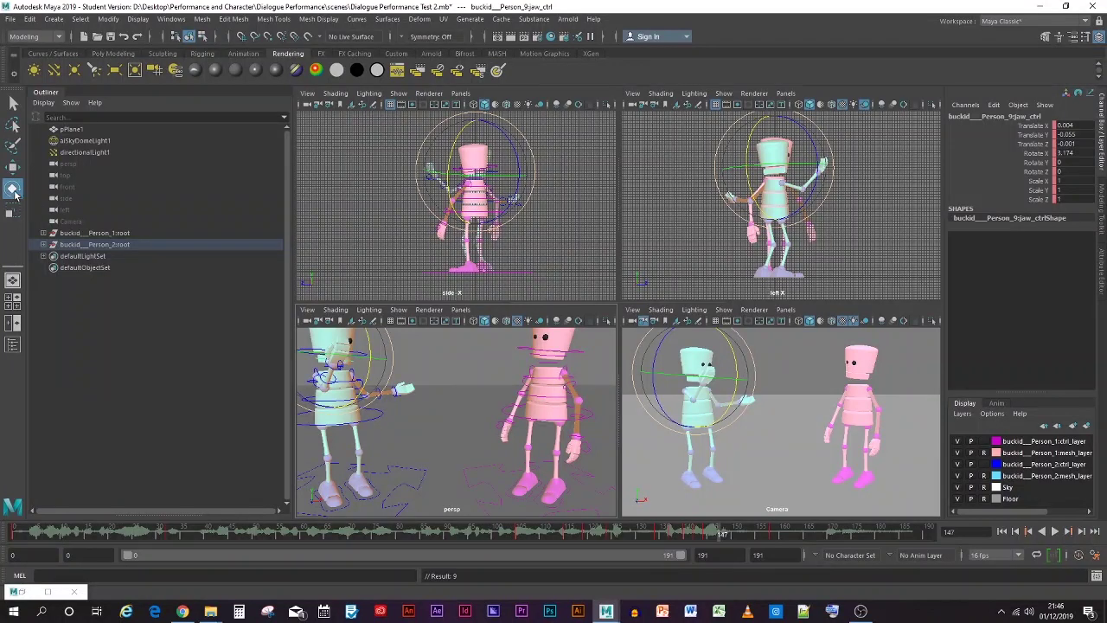
left_click_drag(369, 385, 370, 385)
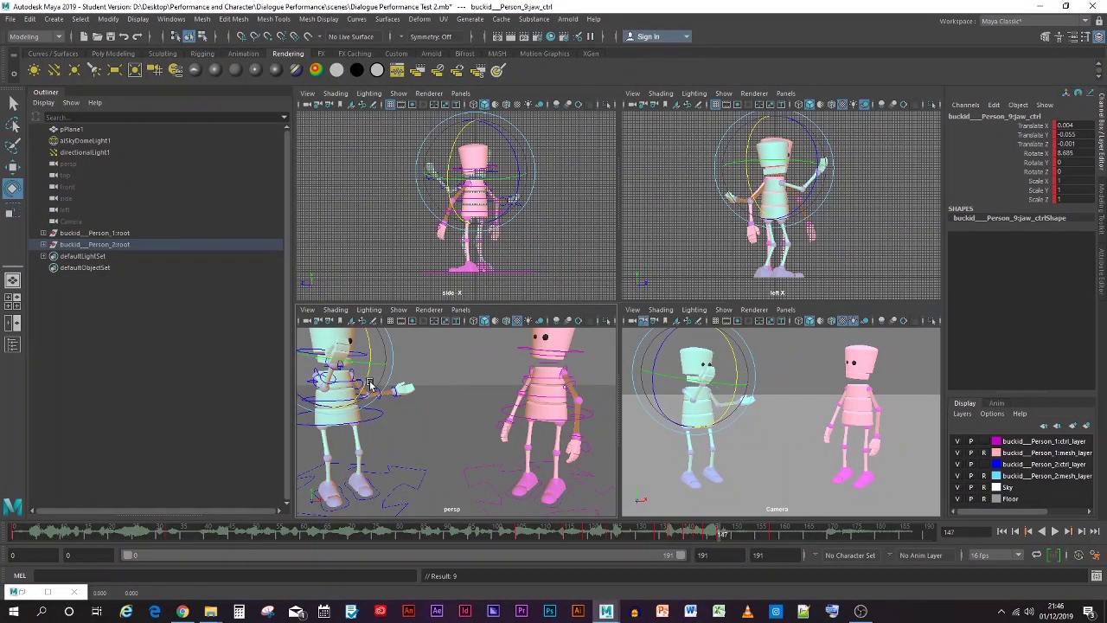
left_click(731, 534)
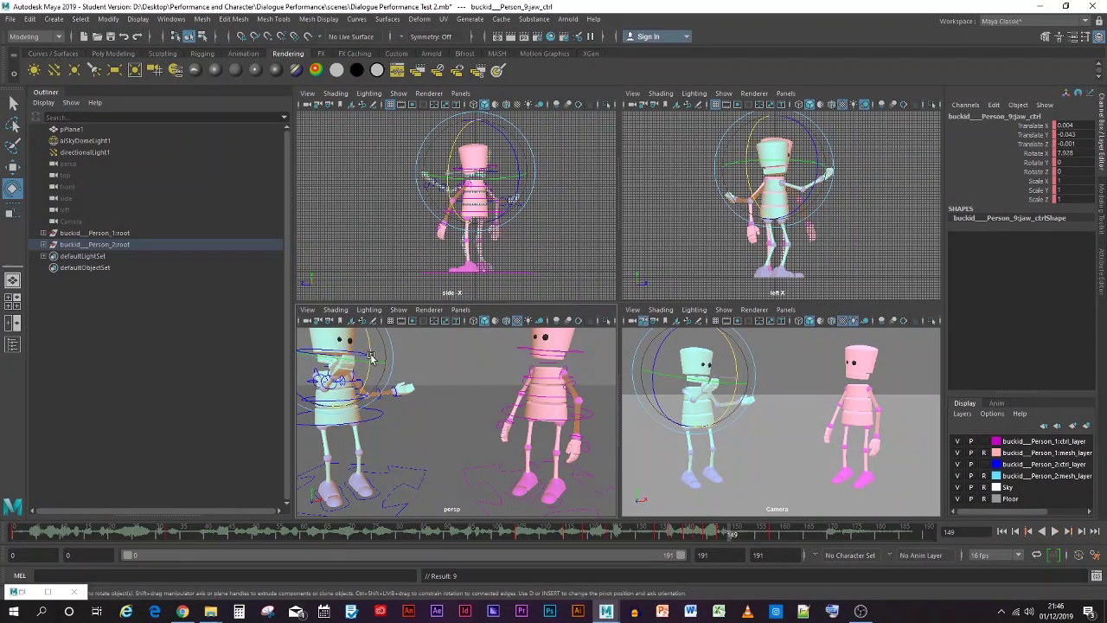
left_click_drag(370, 356, 366, 346)
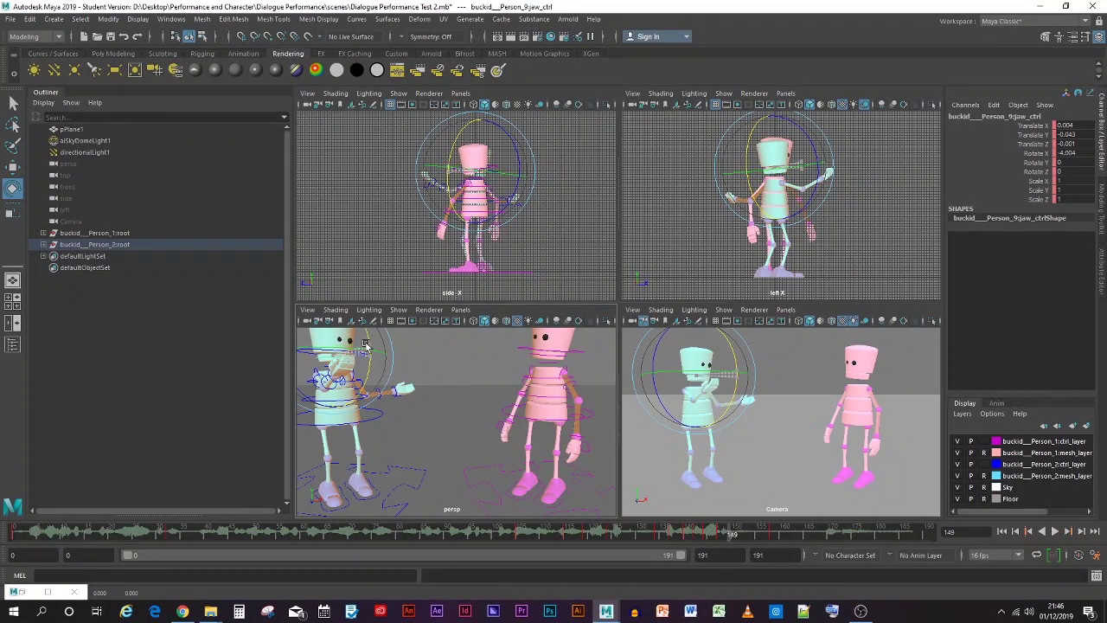
left_click(674, 481)
right_click(618, 541)
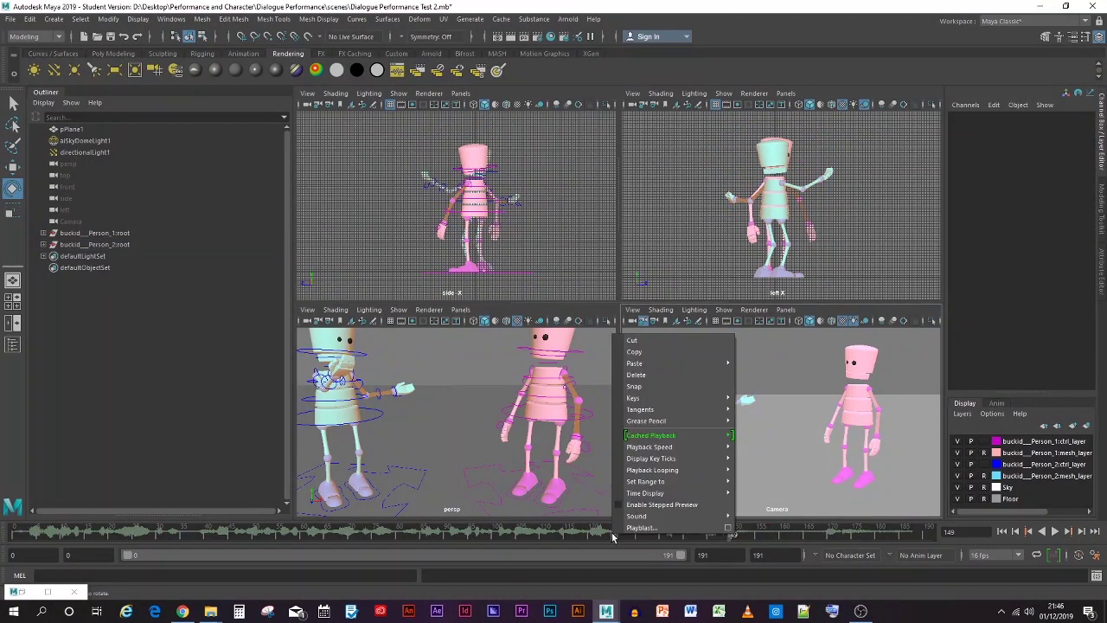
left_click(728, 529)
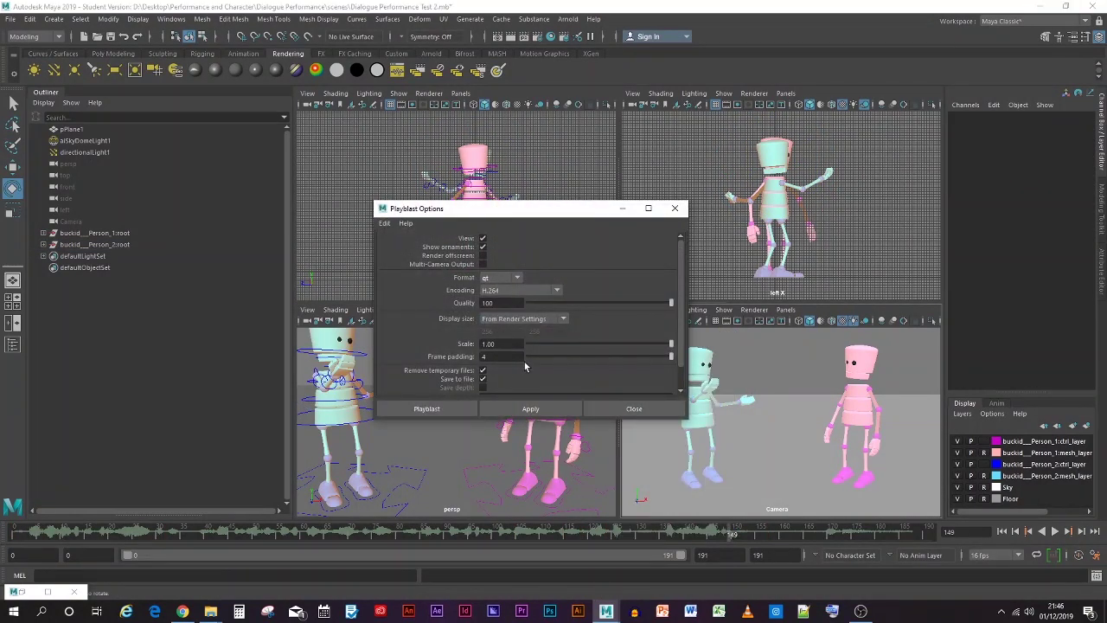
left_click(664, 213)
Save the scene, accepting the student version notice
key("ctrl+s")
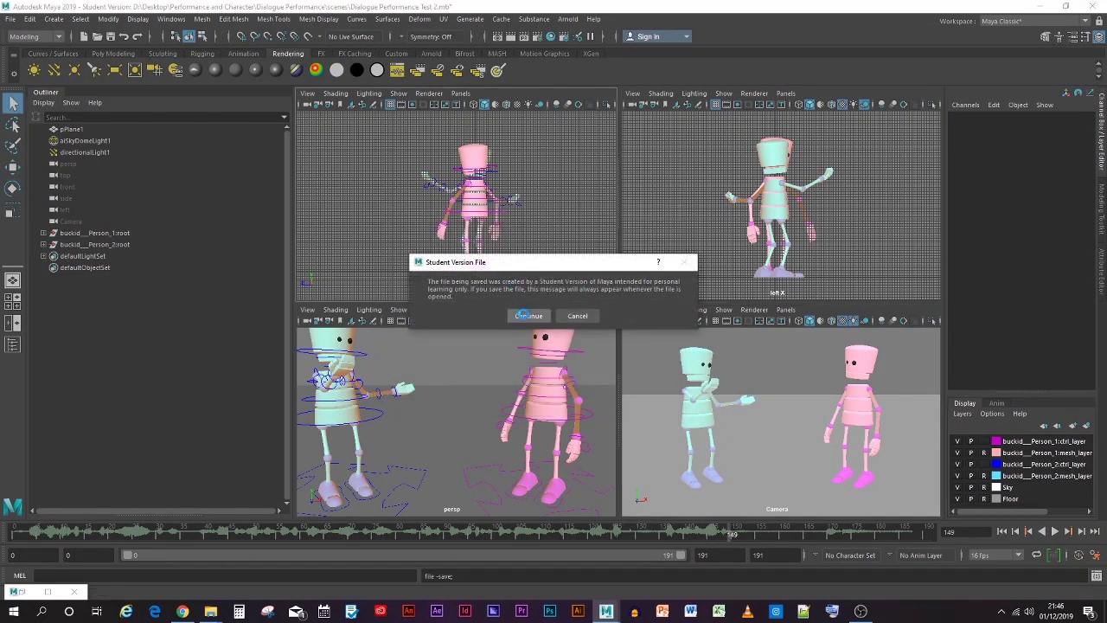
left_click(528, 315)
Set the playblast movie file to PlayBalst (Frames 0-186) [Test 14].mov in the Dialogue Perform Test 2 folder
right_click(599, 537)
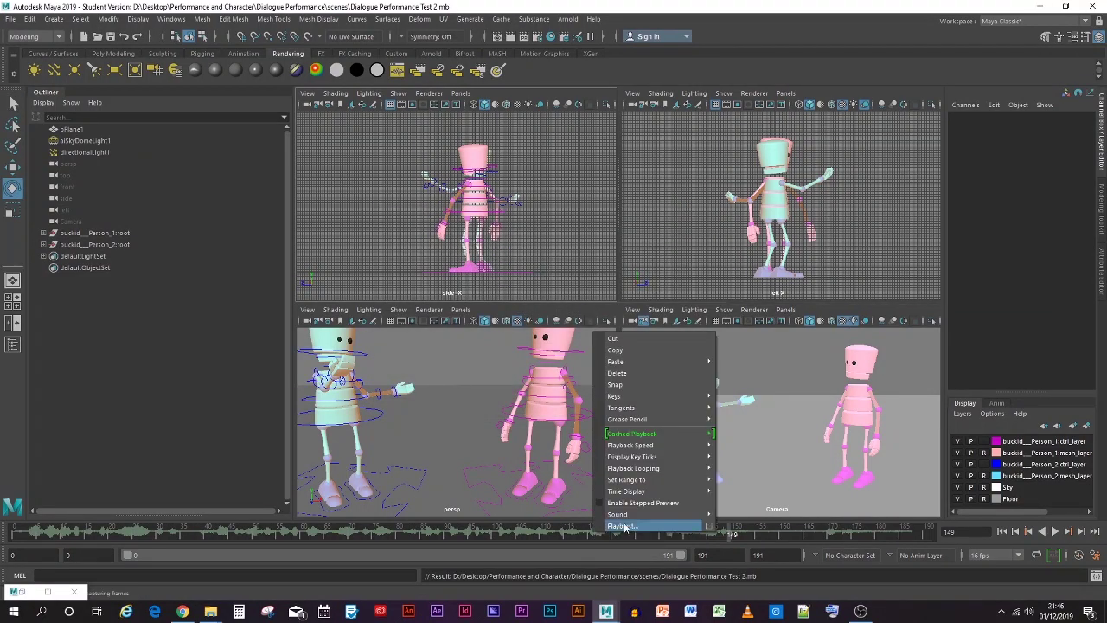
left_click(708, 526)
scroll(522, 360, "down", 1)
left_click(537, 387)
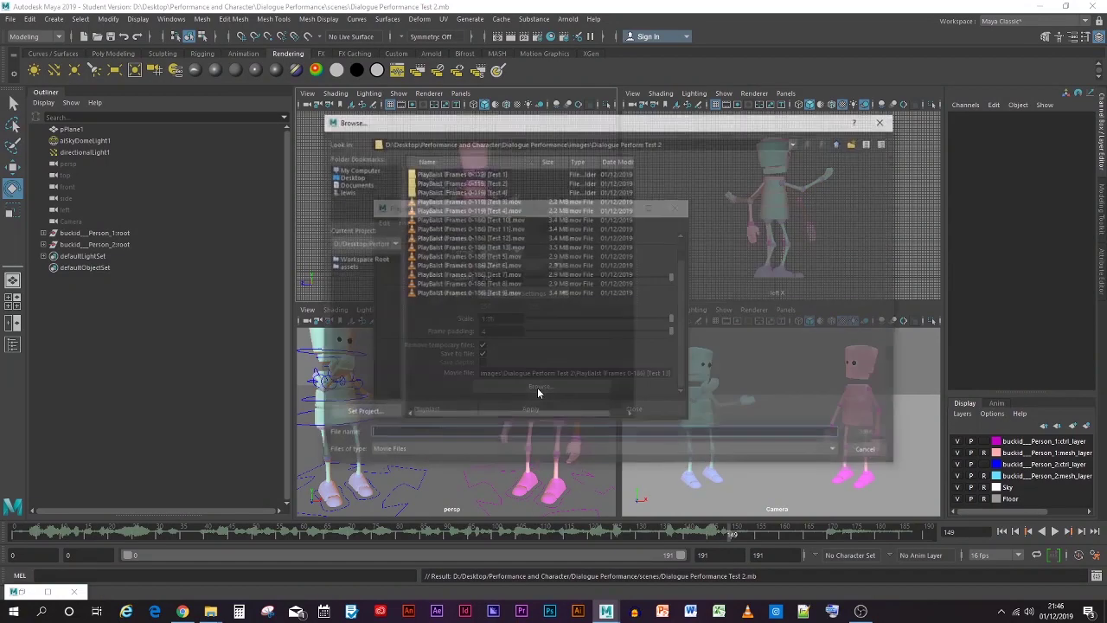
left_click(494, 248)
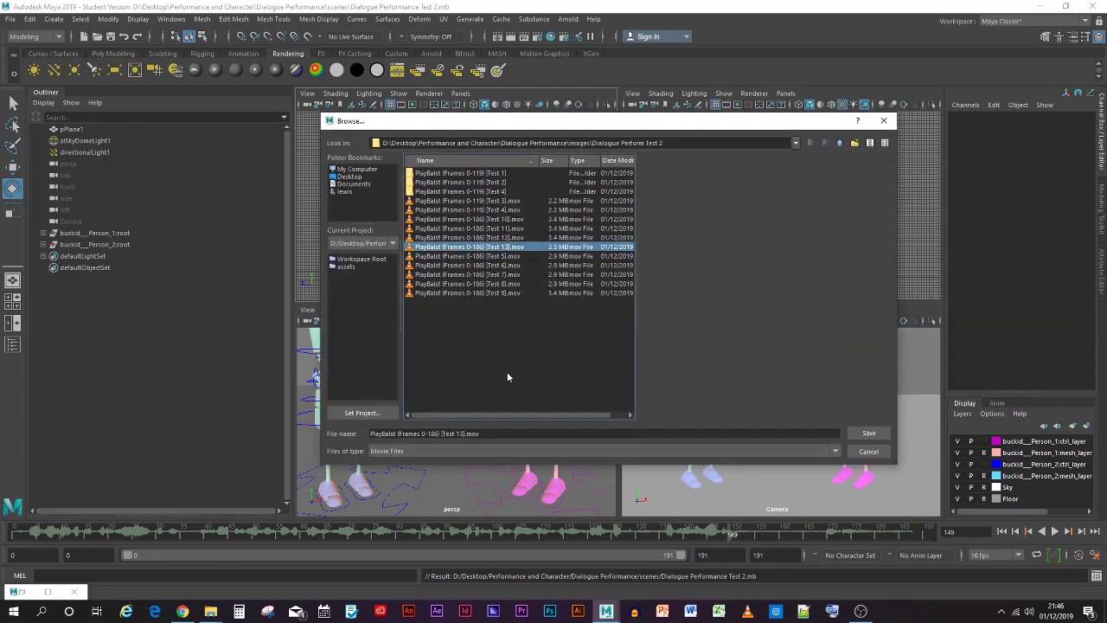
left_click(461, 433)
key("Delete")
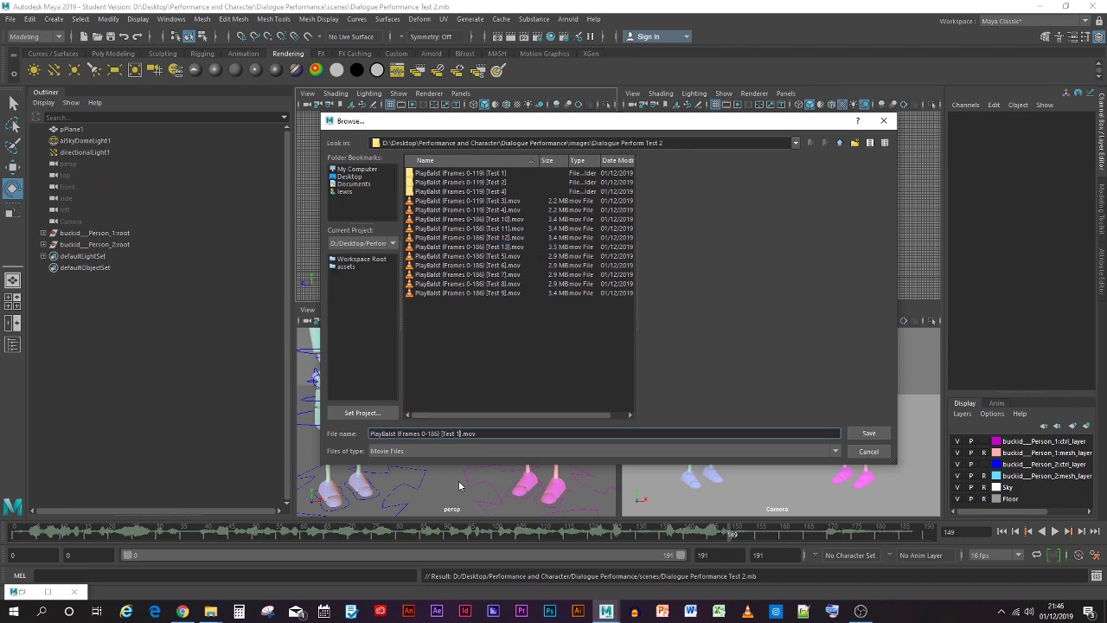
key("Return")
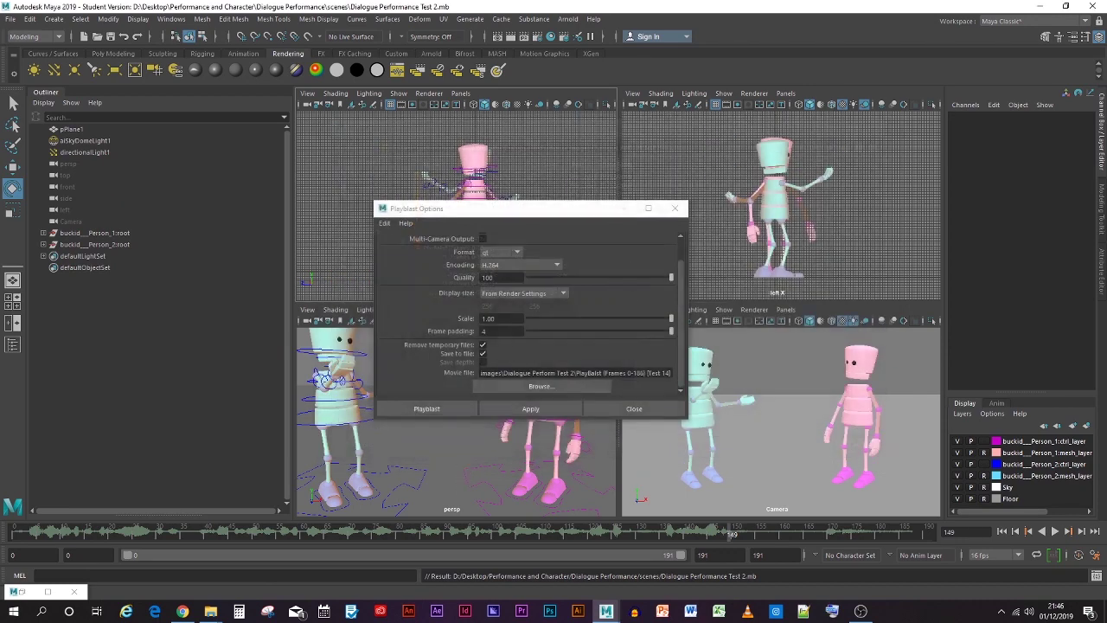
Playblast the side view to the Test 14 movie and close the movie
left_click(420, 408)
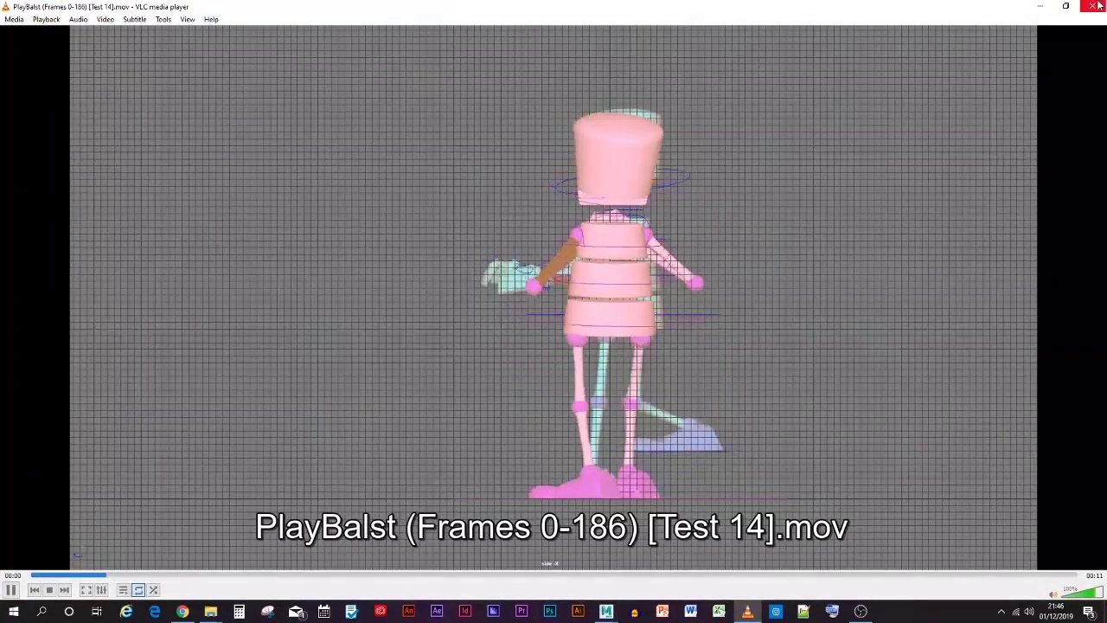
left_click(1098, 5)
right_click(551, 535)
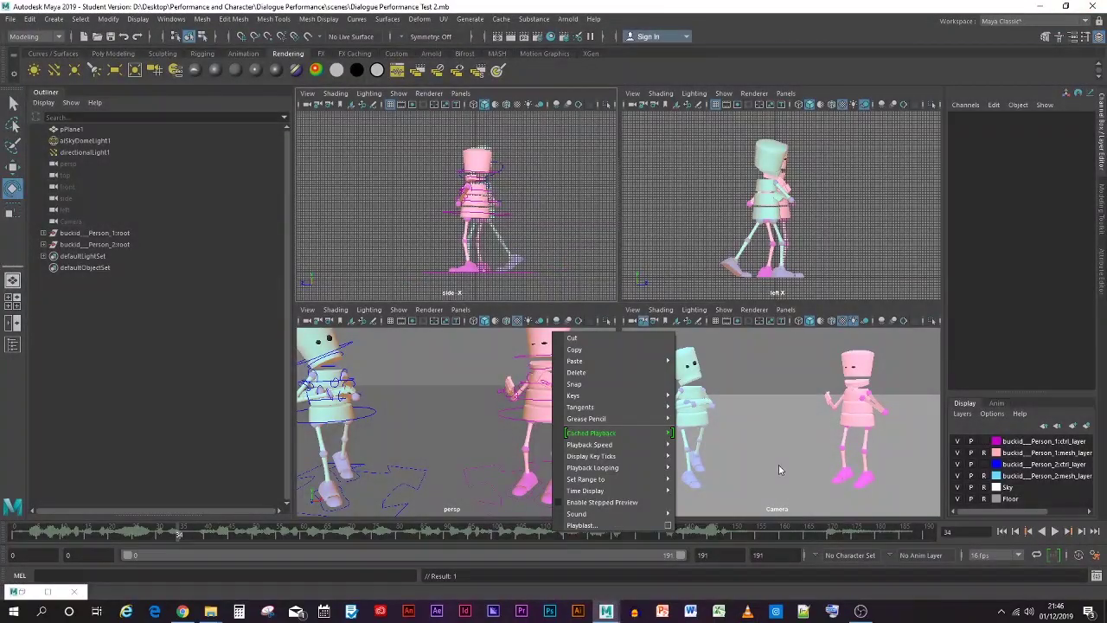
Playblast the Camera view over PlayBalst (Frames 0-186) [Test 14].mov, replacing the existing file, review the movie and close it
left_click(778, 470)
right_click(590, 534)
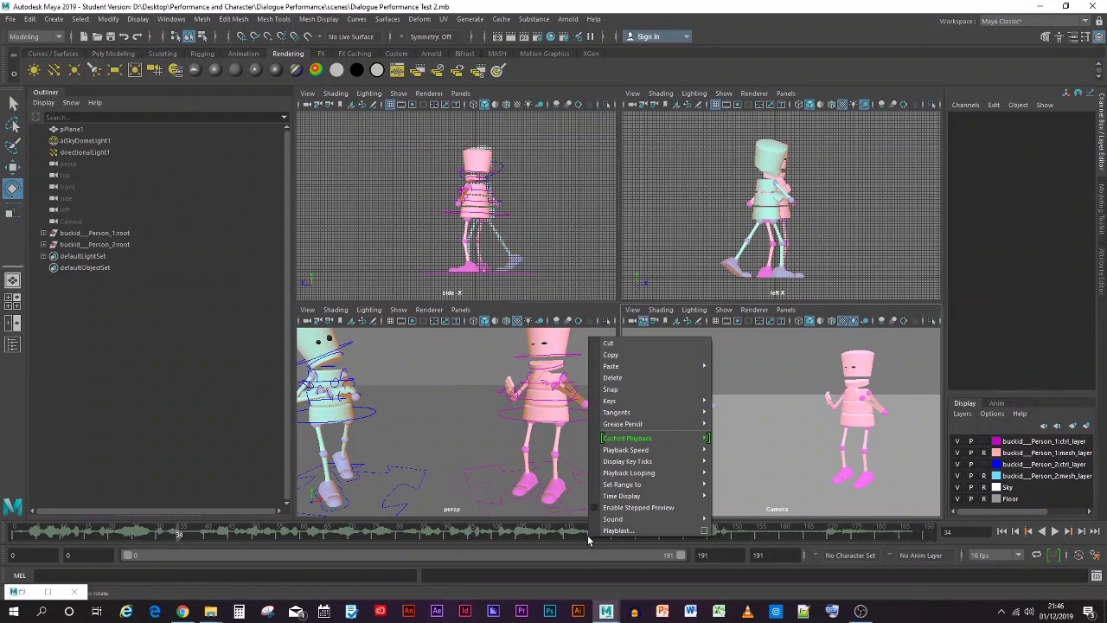
left_click(704, 535)
scroll(553, 326, "down", 5)
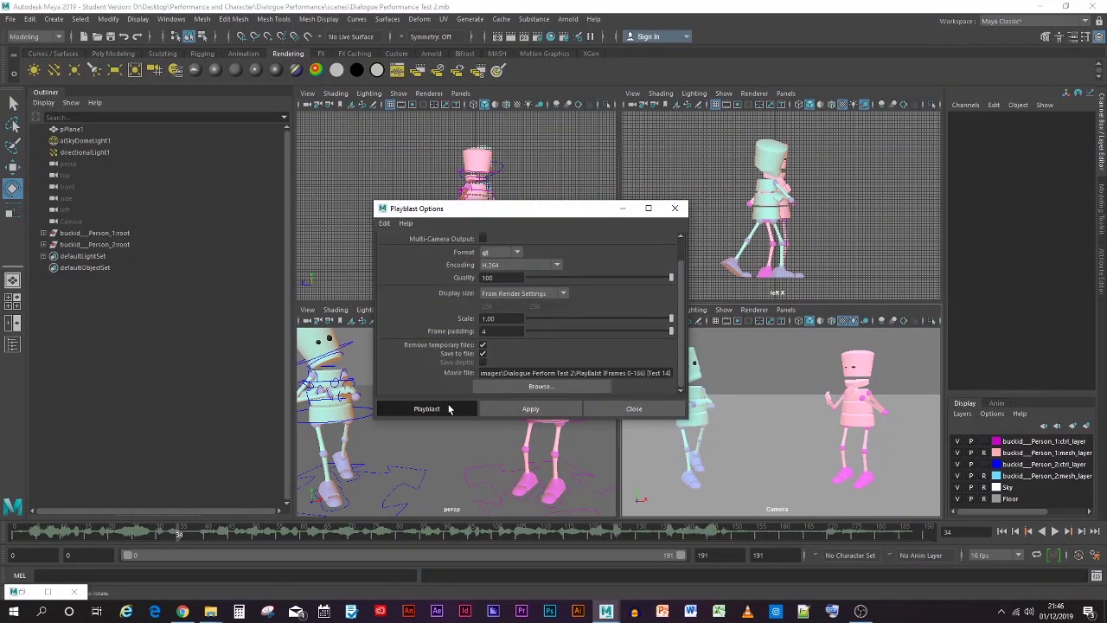
left_click(448, 408)
left_click(525, 312)
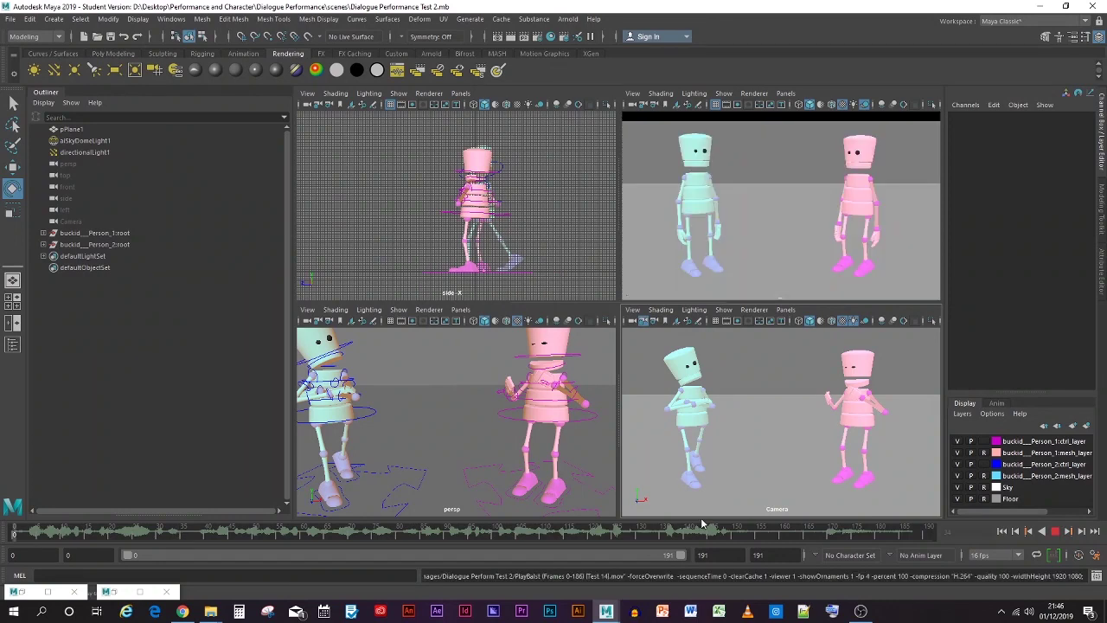
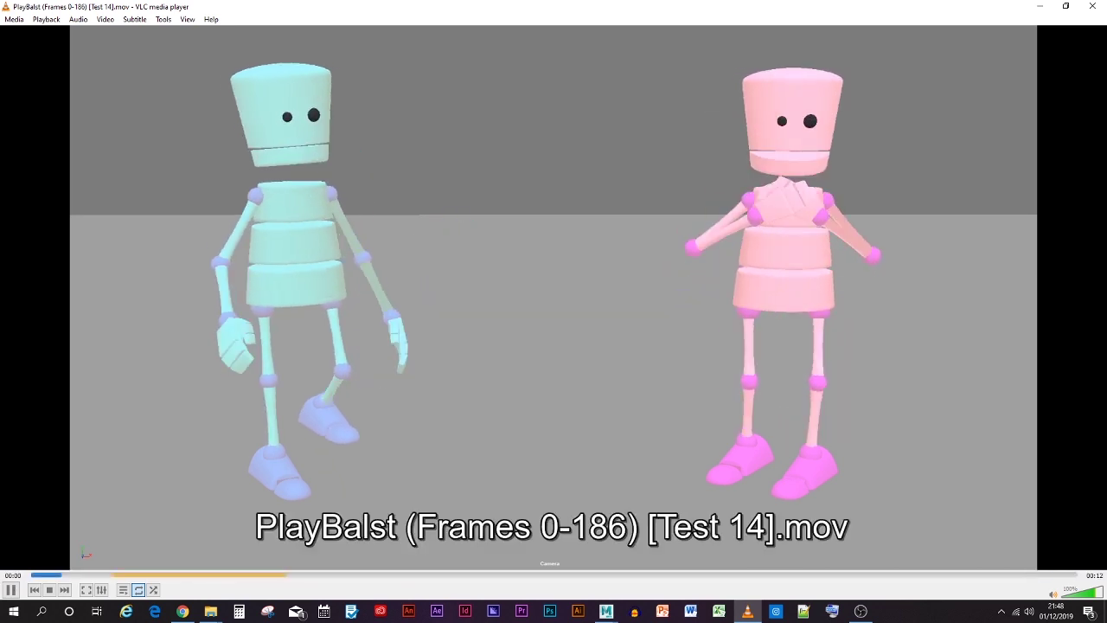
left_click(1092, 6)
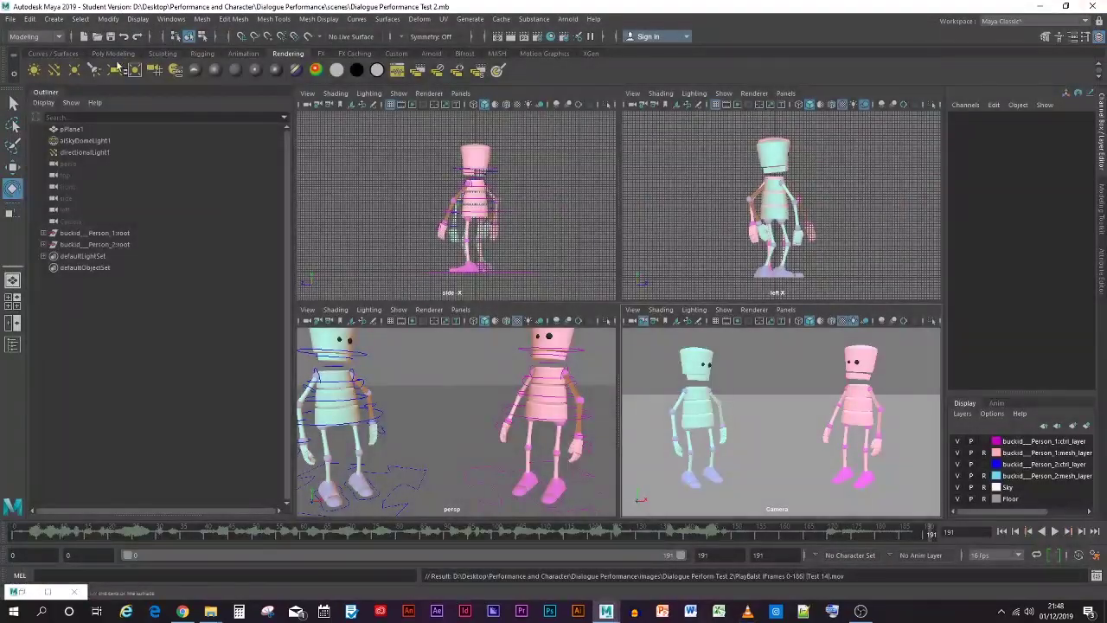
Save the scene and set the end frame to 191 in the Render Settings
left_click(10, 19)
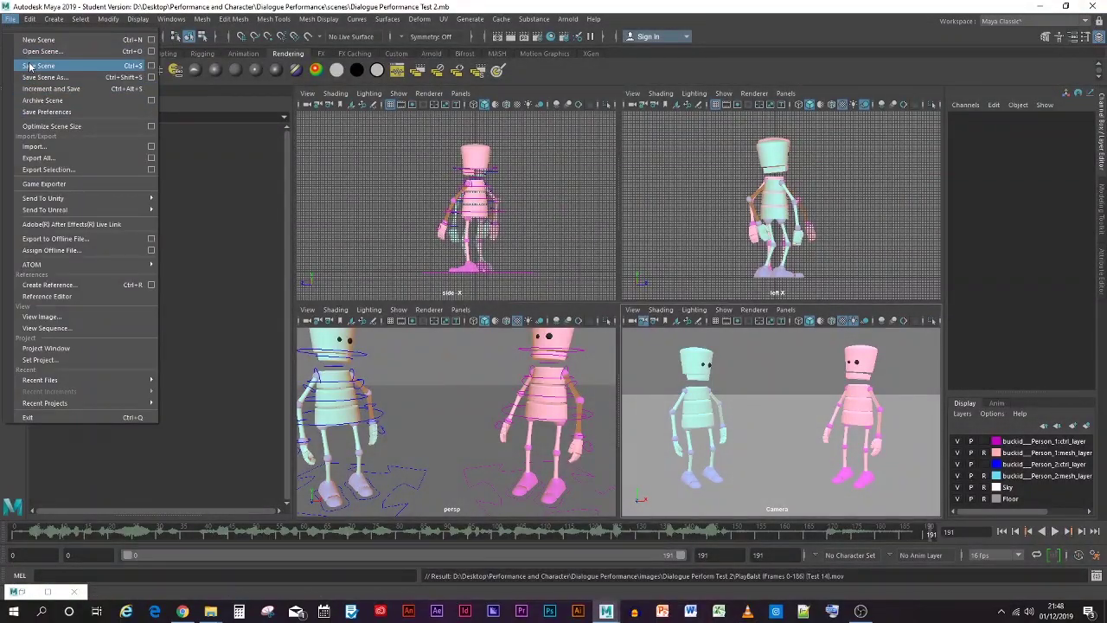
left_click(29, 66)
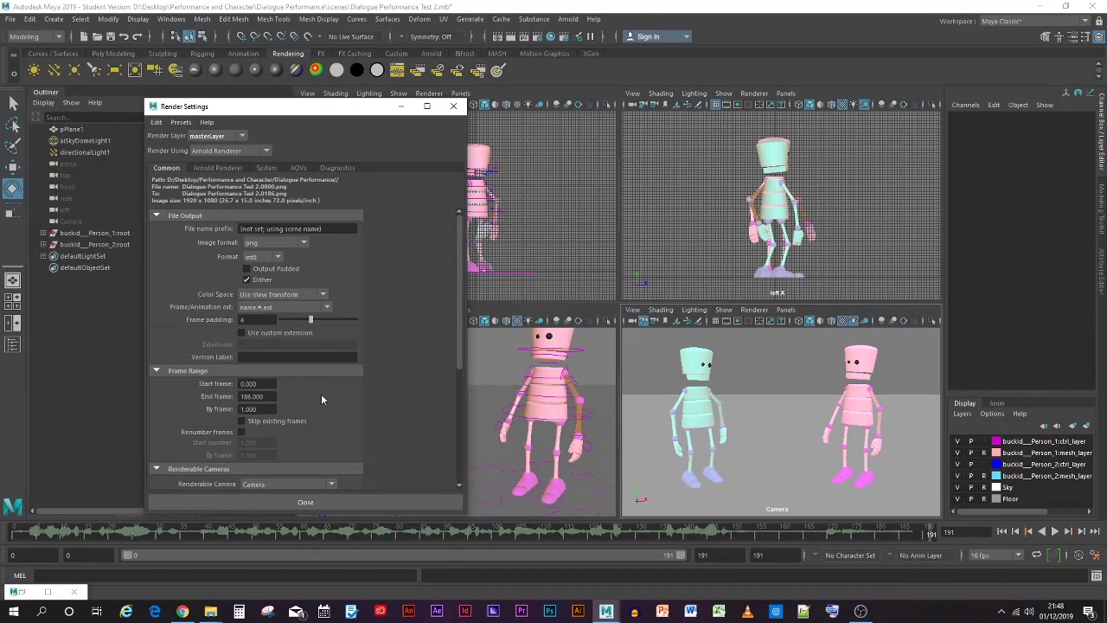
left_click(273, 396)
type("191")
key("Return")
Check the file output, frame range, renderable camera and image size in the Render Settings, and close them
scroll(321, 401, "down", 10)
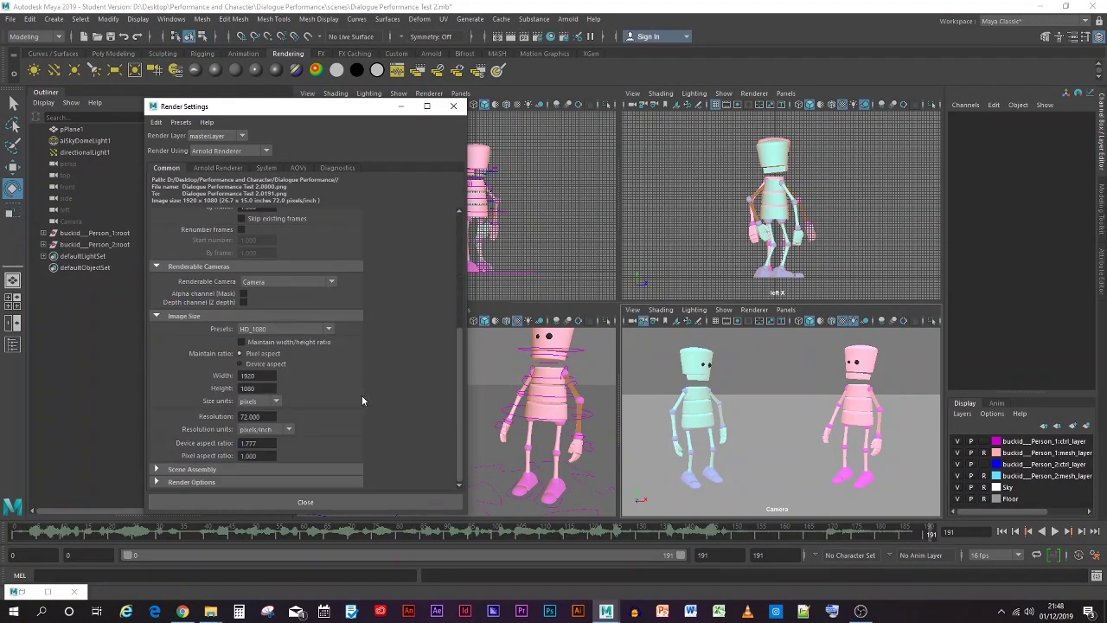
scroll(362, 396, "up", 8)
scroll(362, 399, "up", 2)
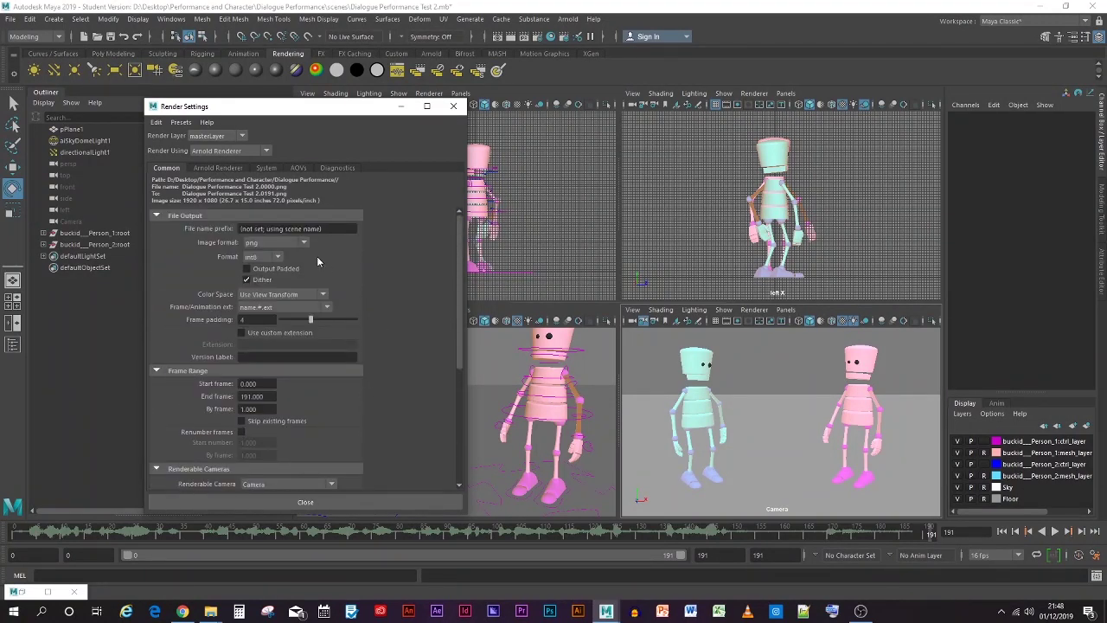
scroll(322, 251, "down", 2)
scroll(323, 249, "up", 2)
scroll(337, 271, "down", 5)
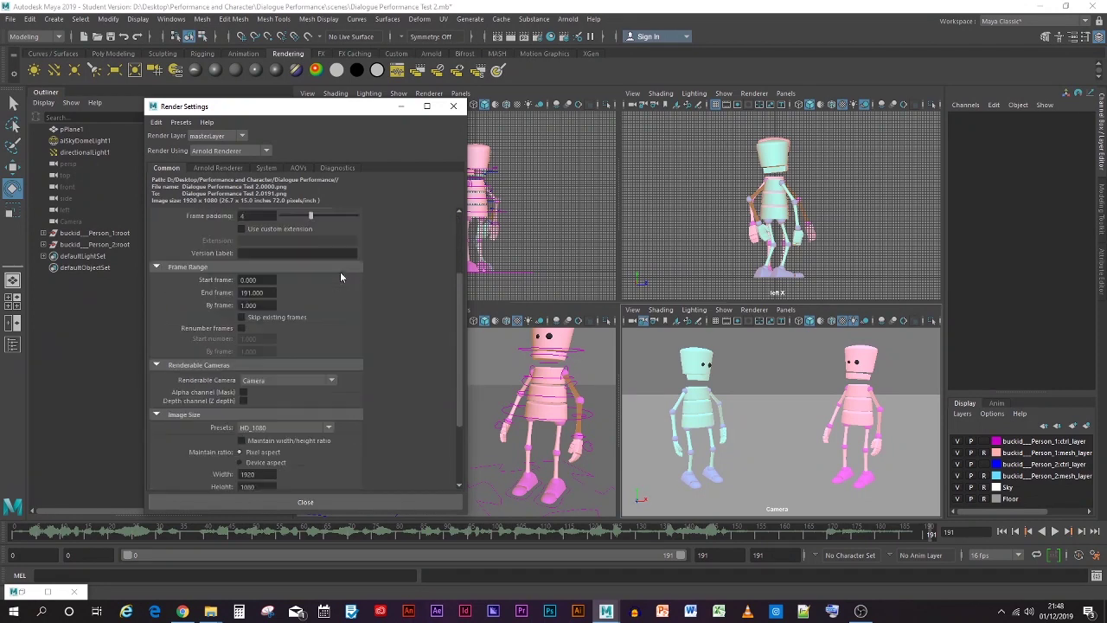
scroll(391, 255, "down", 1)
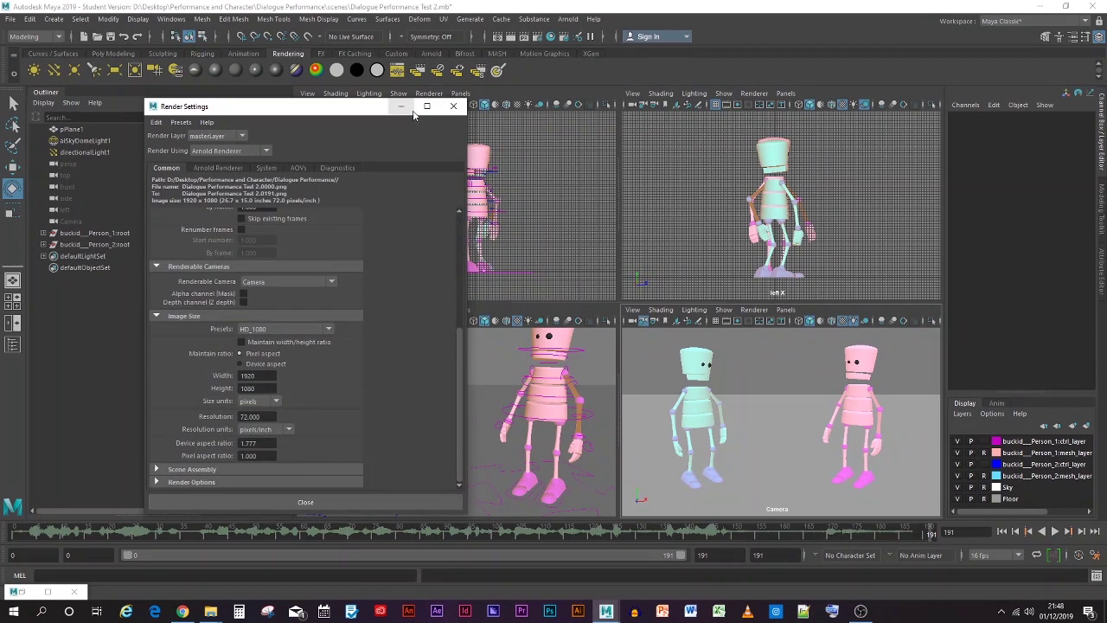
left_click(453, 106)
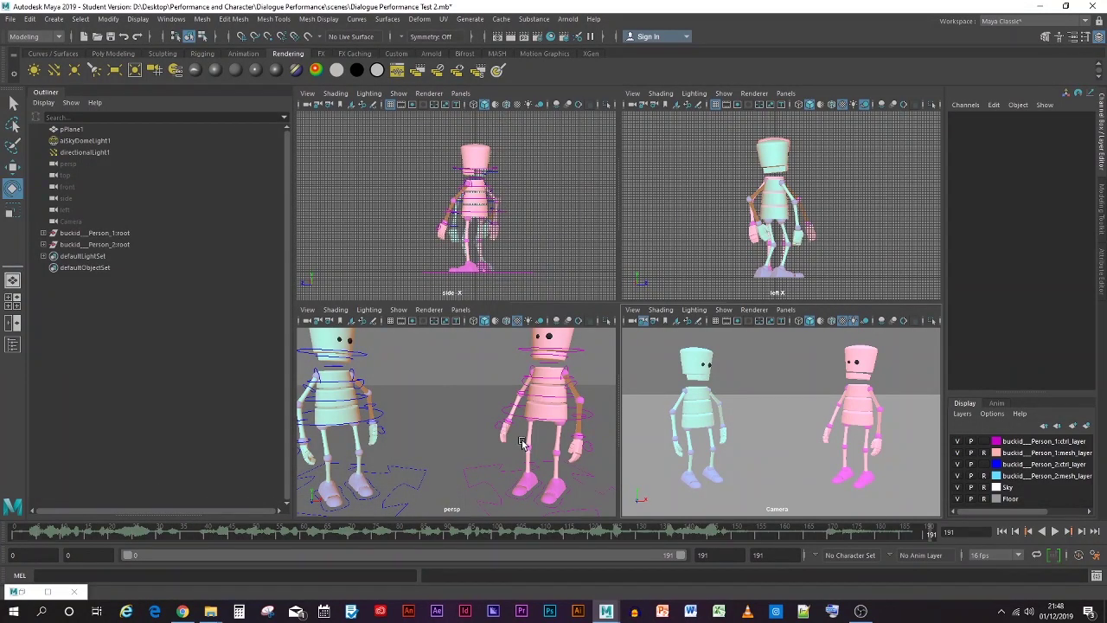
Switch to Premiere Pro, open the recent Dialogue Performance project and try to import media into the Dialogue Perform (Test 2) video bin
left_click(521, 611)
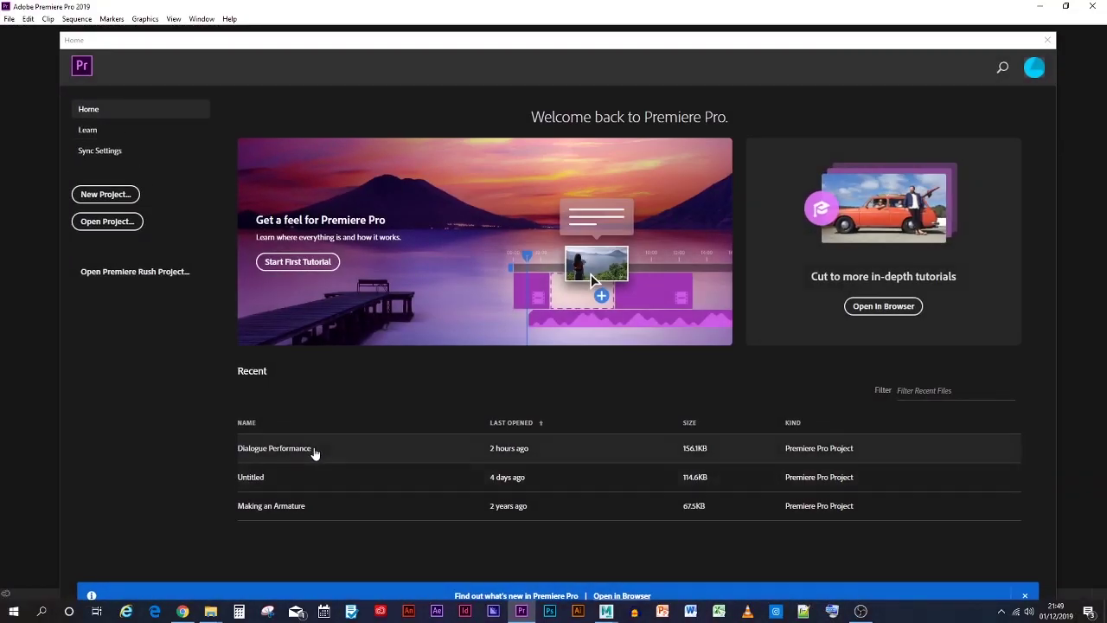
left_click(302, 449)
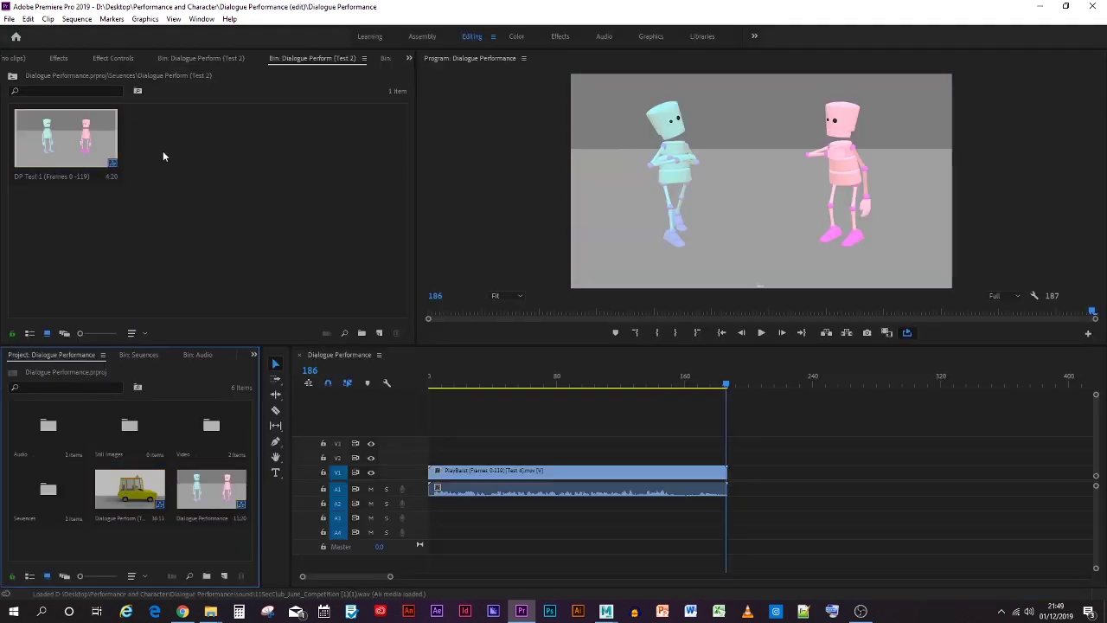
left_click(378, 61)
right_click(200, 253)
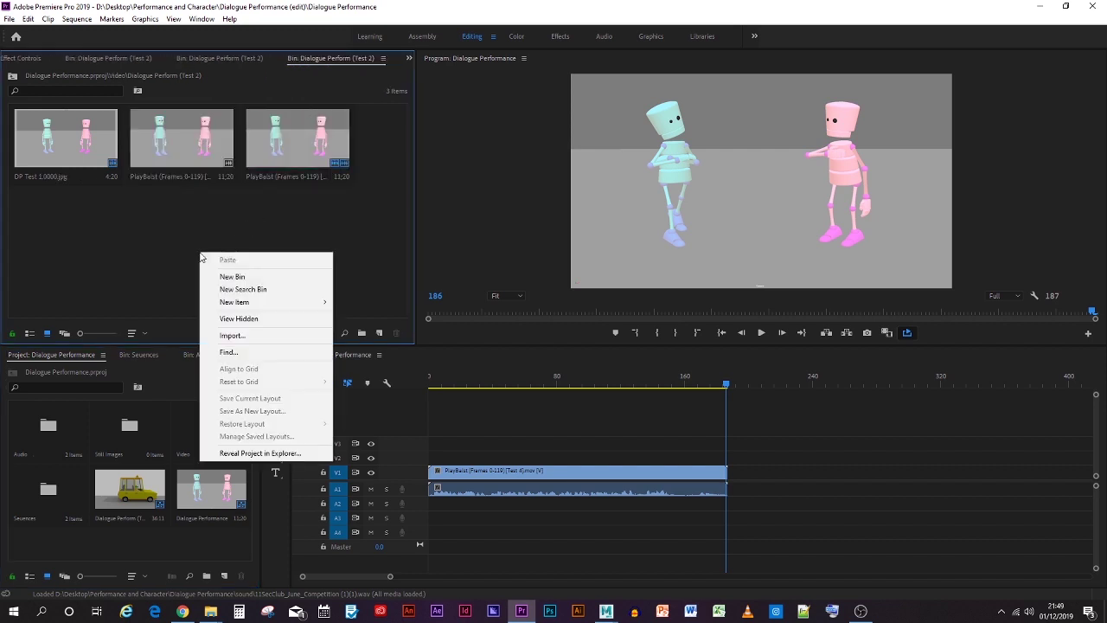
left_click(244, 339)
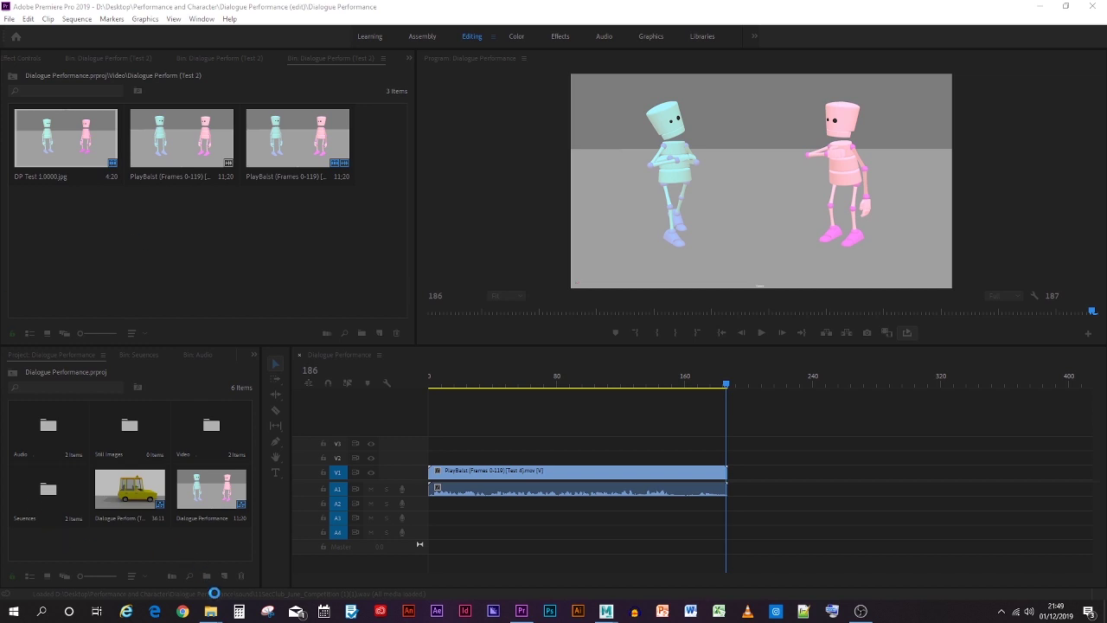
Close the Dialogue Test 2 File Explorer window
mouse_move(210, 610)
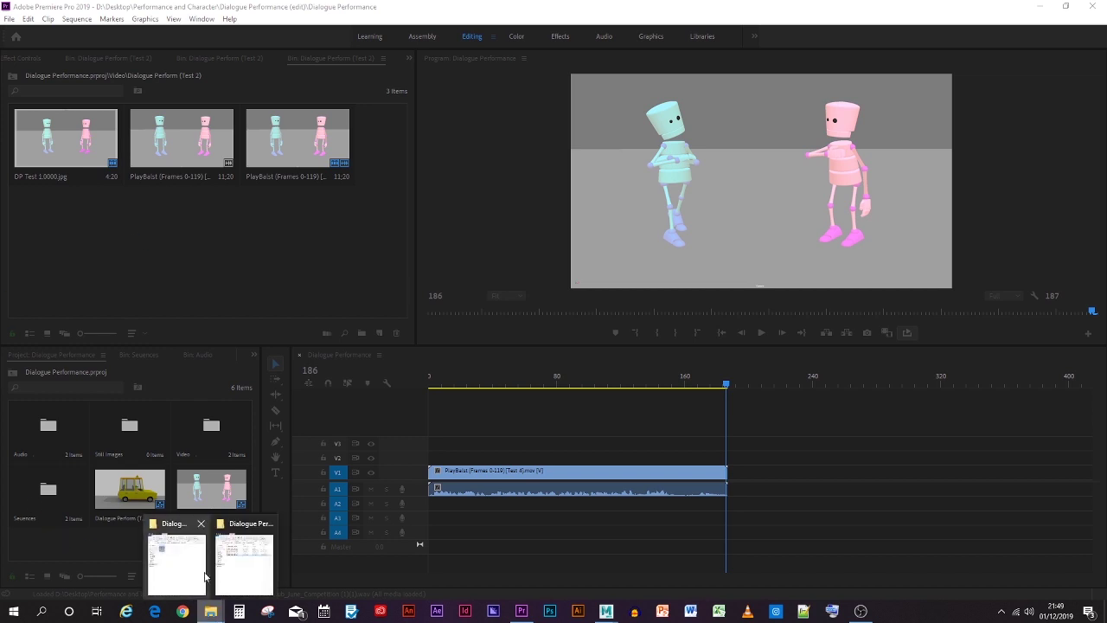
mouse_move(201, 541)
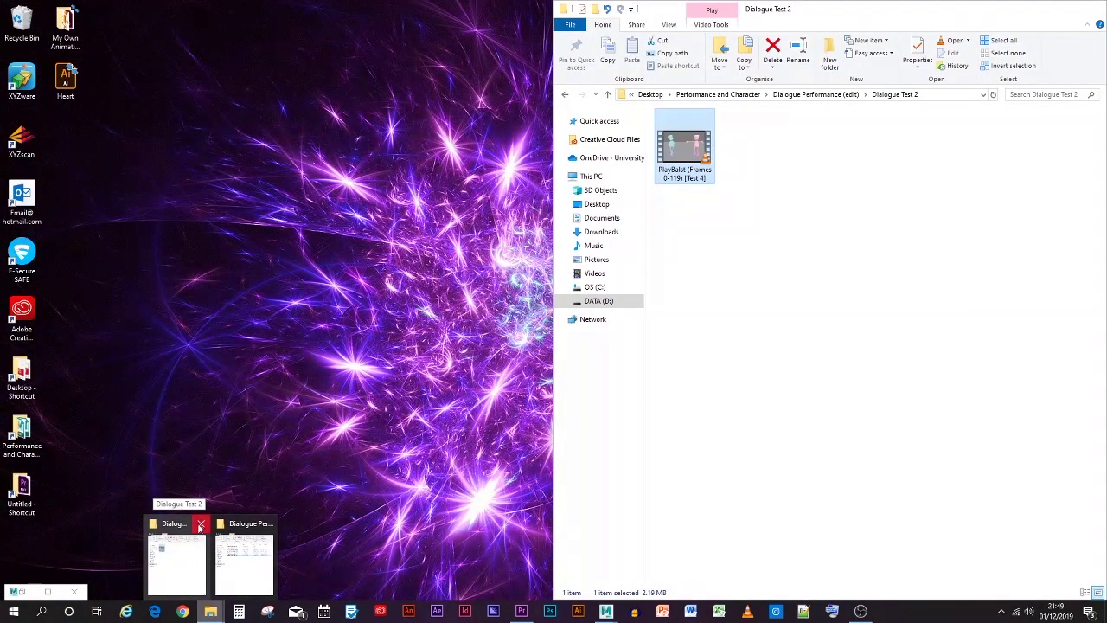
left_click(201, 524)
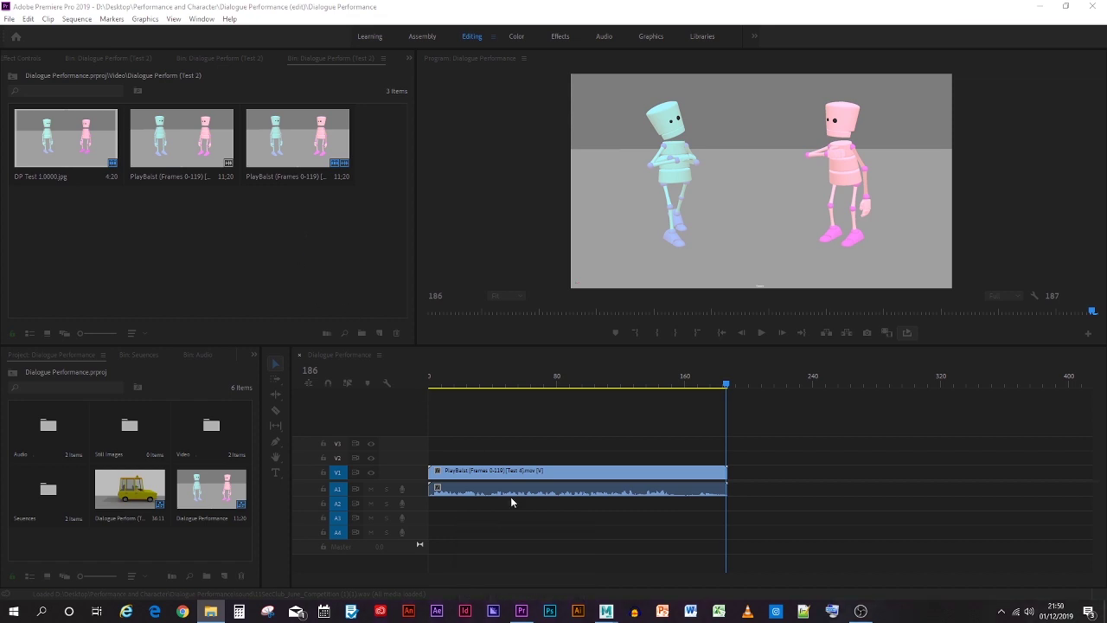
End the unresponsive Adobe Premiere Pro CC 2019 task in Task Manager and close Task Manager
right_click(522, 610)
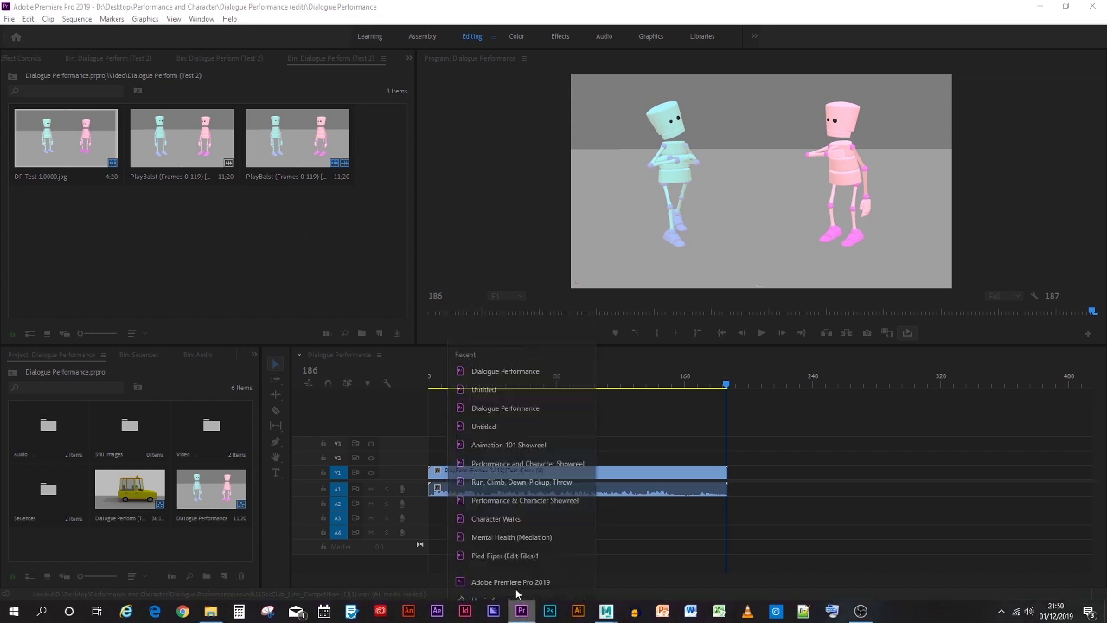
left_click(4, 610)
left_click(3, 611)
left_click(4, 610)
type("task")
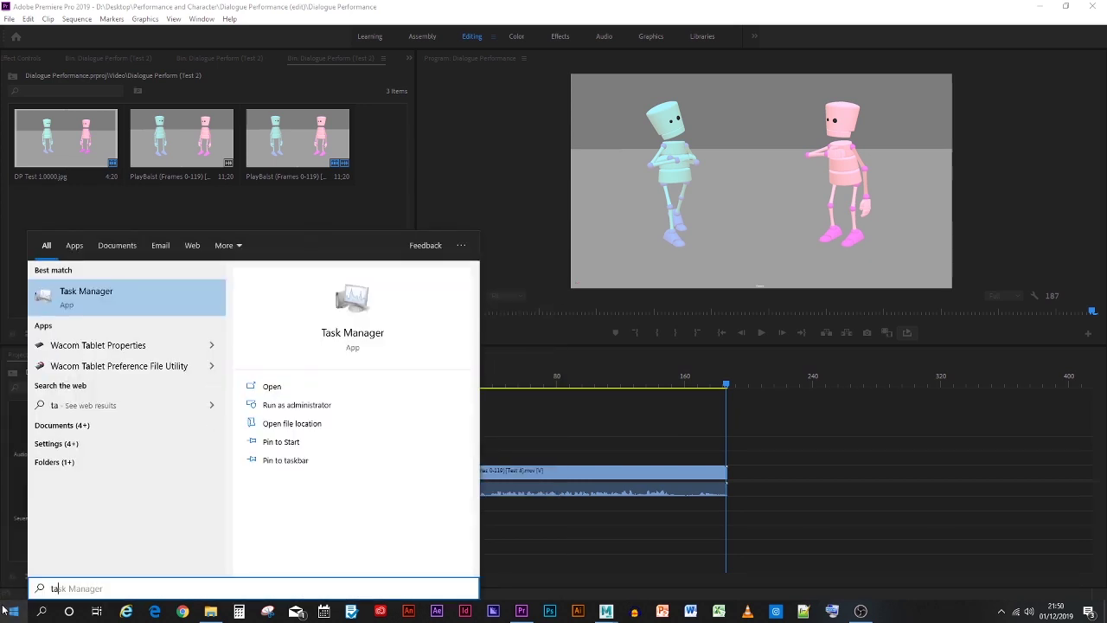
left_click(93, 289)
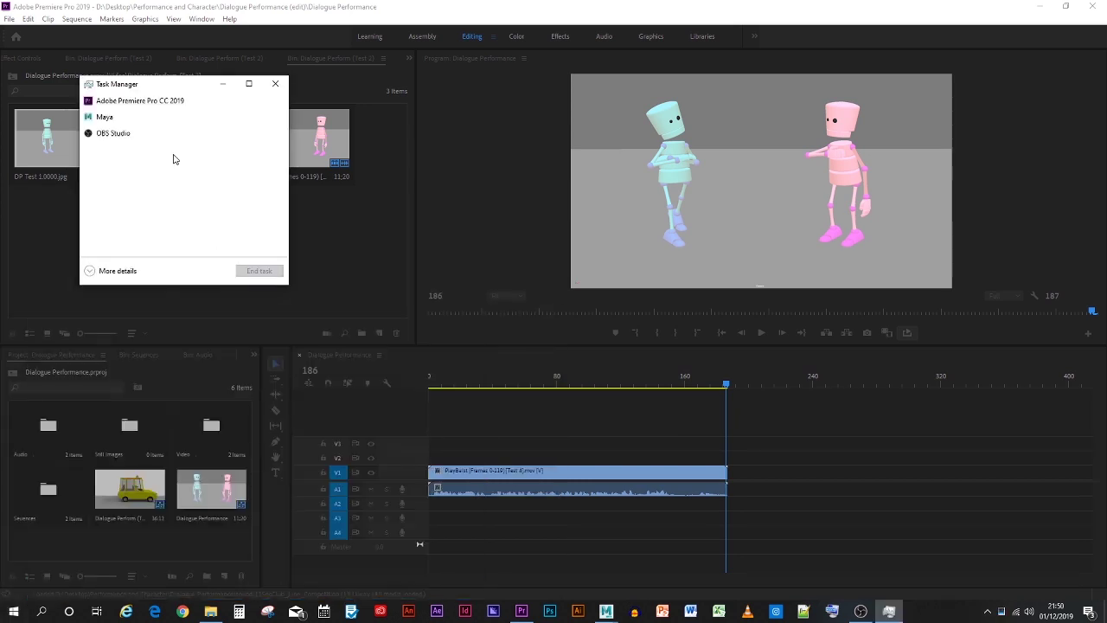
left_click(165, 103)
left_click(259, 270)
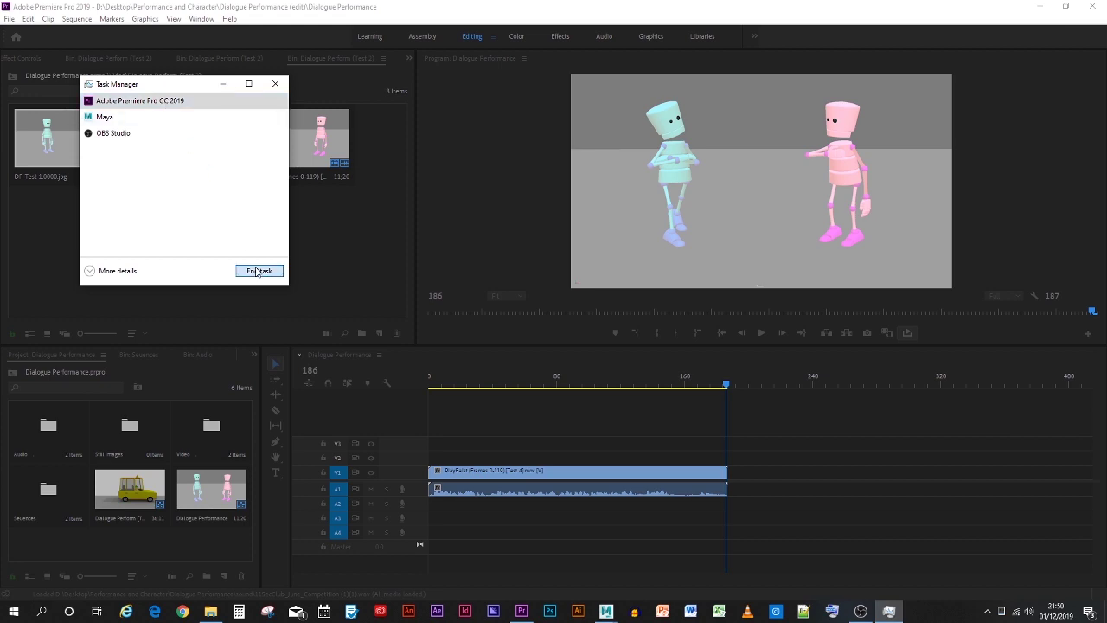
left_click(267, 85)
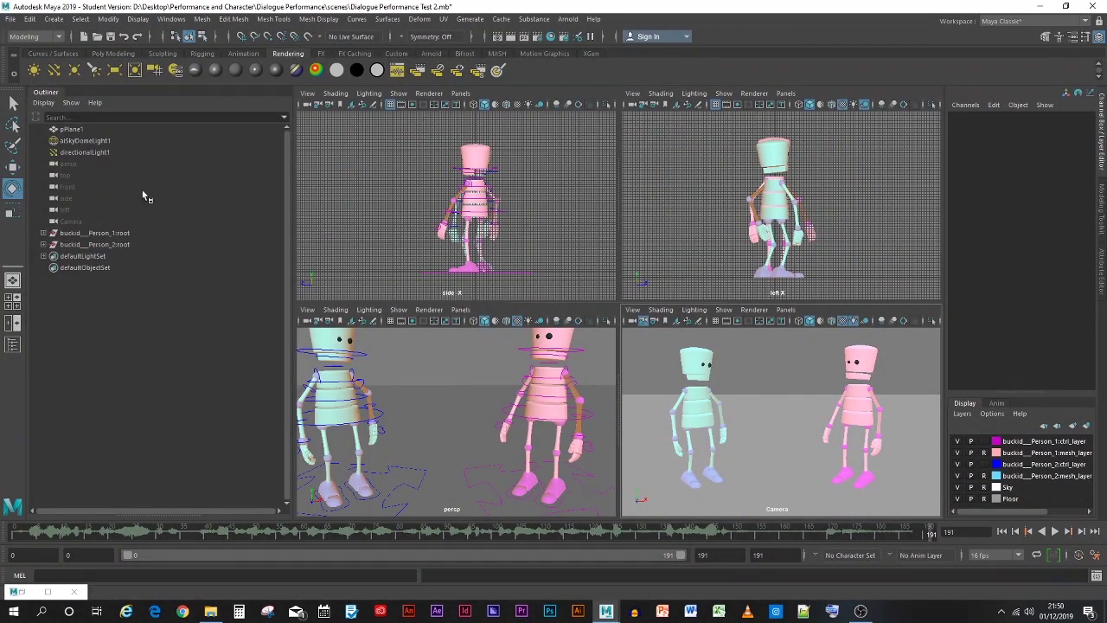
Relaunch Premiere Pro, close Maya's Output Window and reopen the recent Dialogue Performance project
left_click(523, 611)
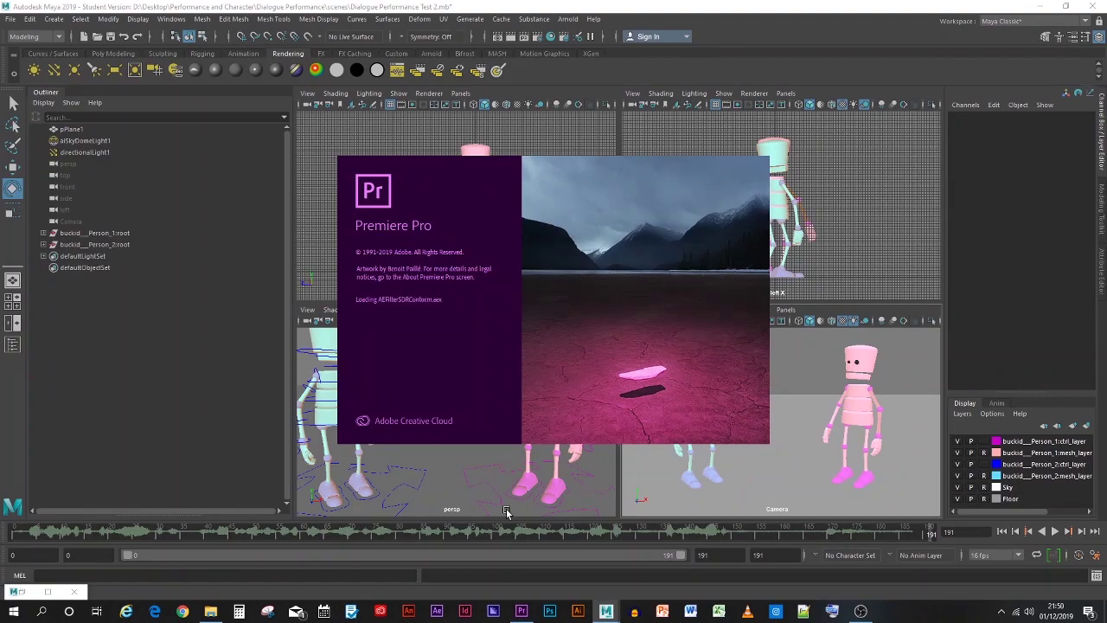
mouse_move(605, 611)
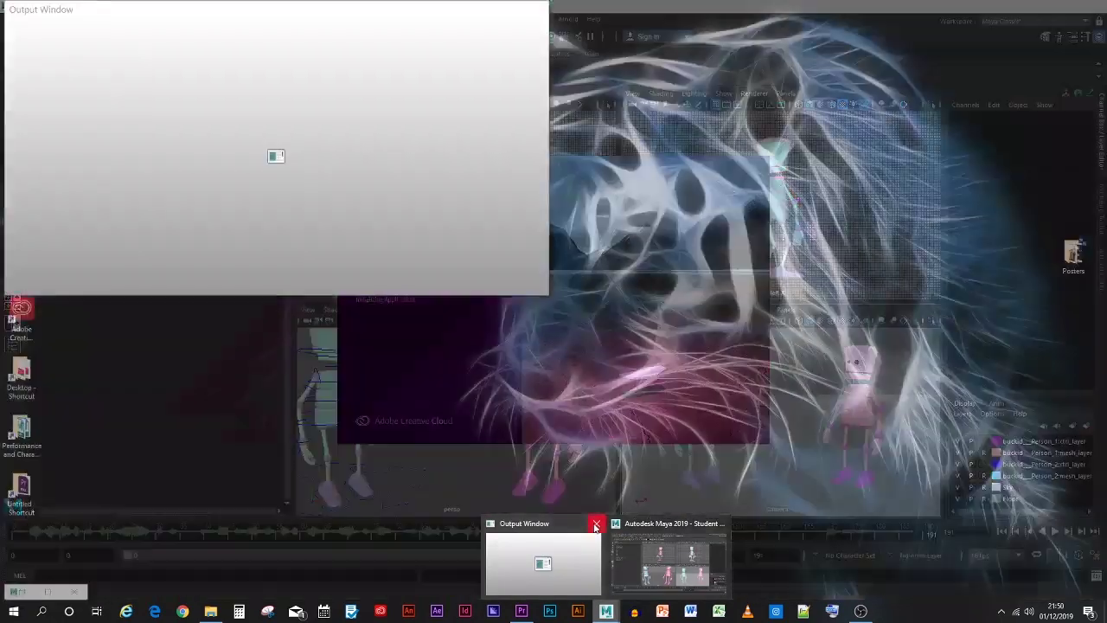
left_click(596, 524)
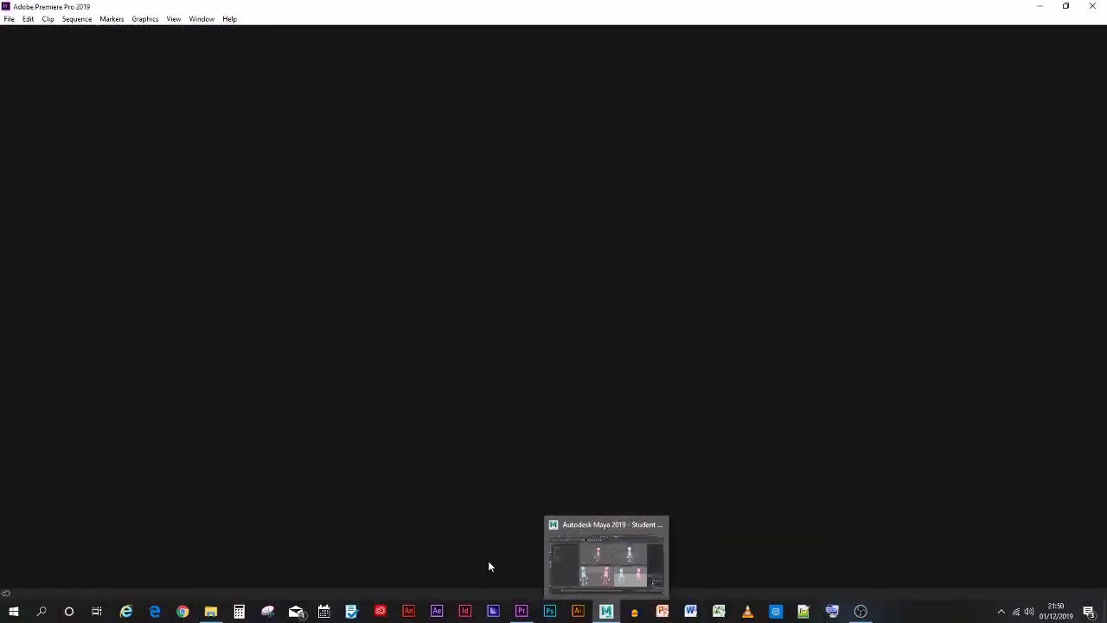
left_click(521, 610)
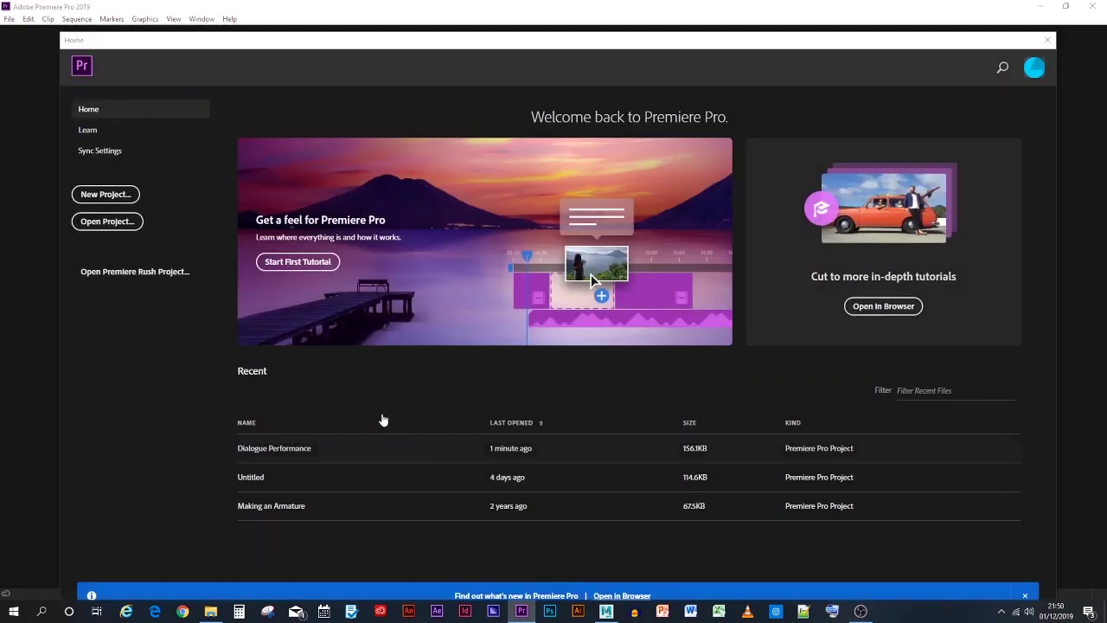
left_click(308, 446)
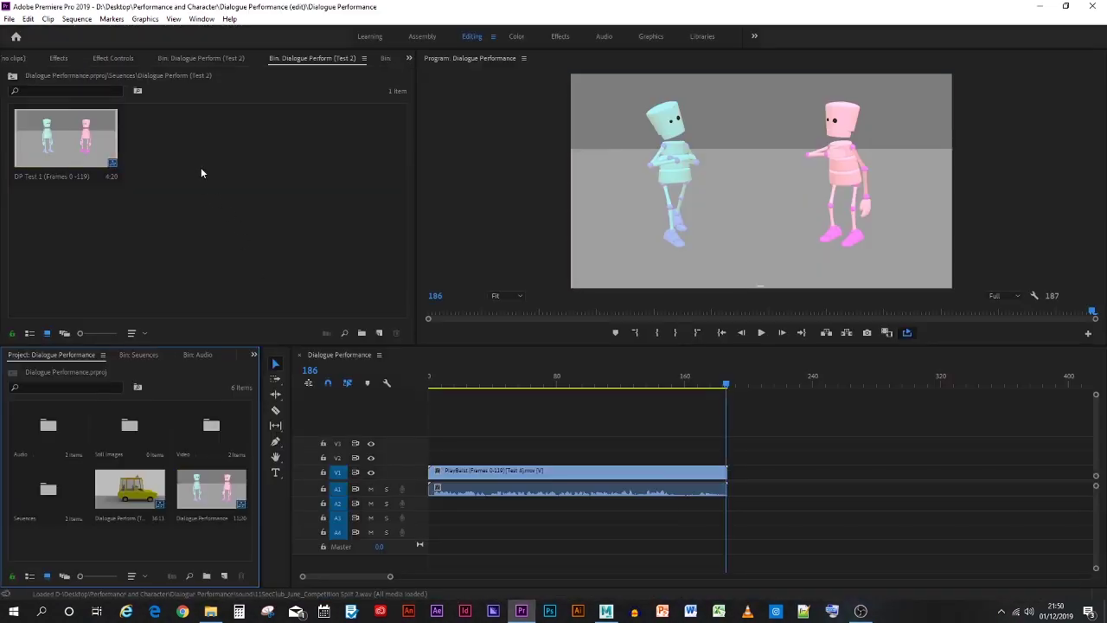
Import the movie PlayBalst (Frames 0-186) [Test 14] into the Dialogue Perform (Test 2) video bin
left_click(385, 61)
right_click(273, 244)
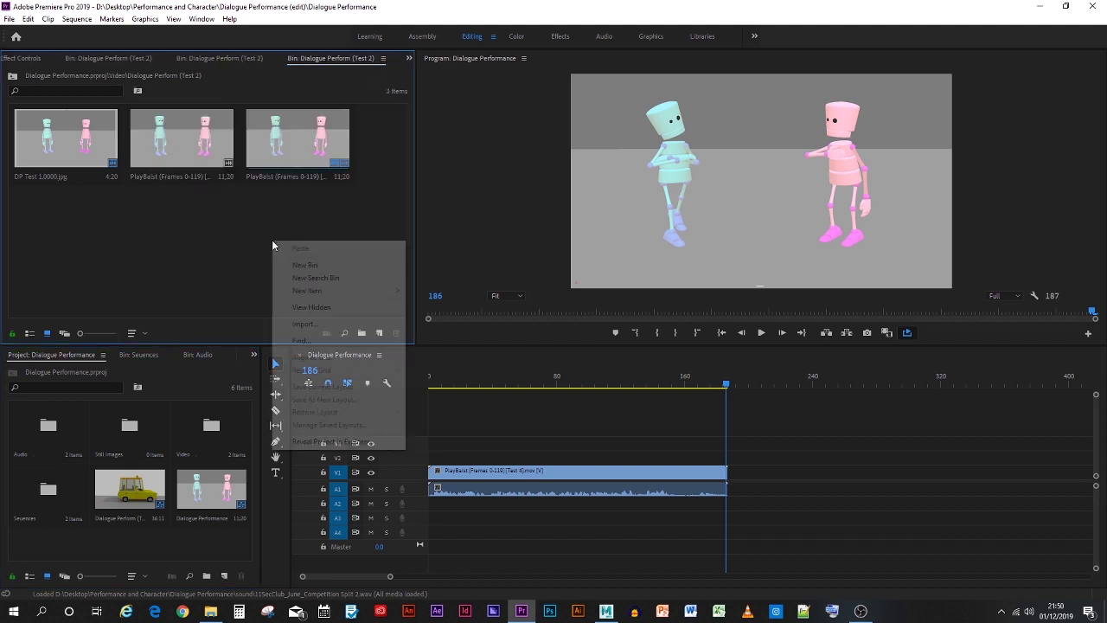
left_click(315, 323)
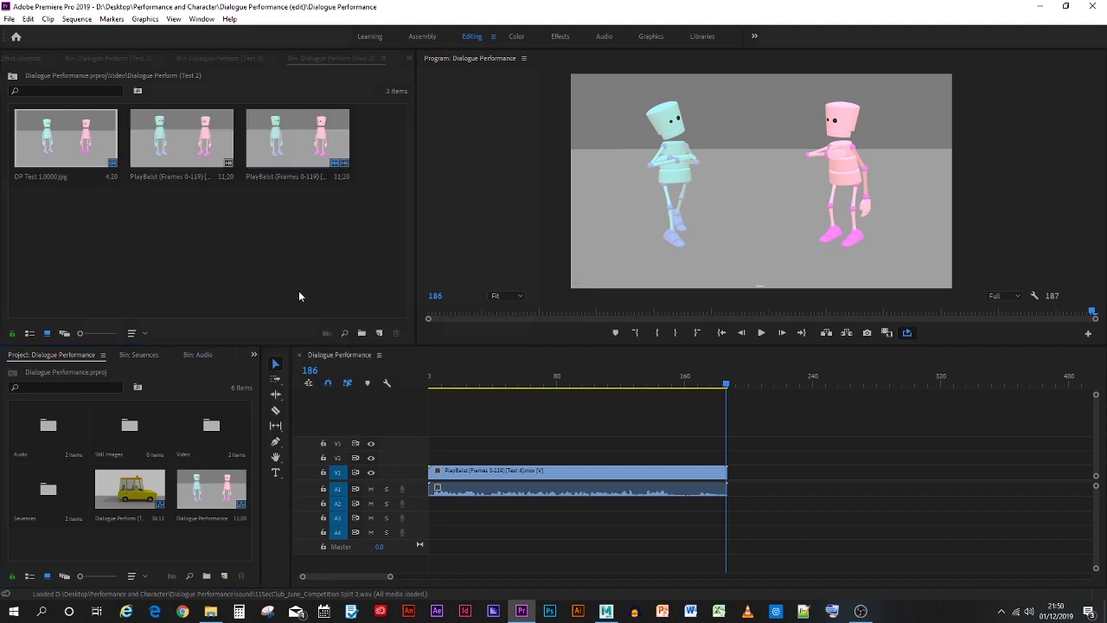
left_click(59, 51)
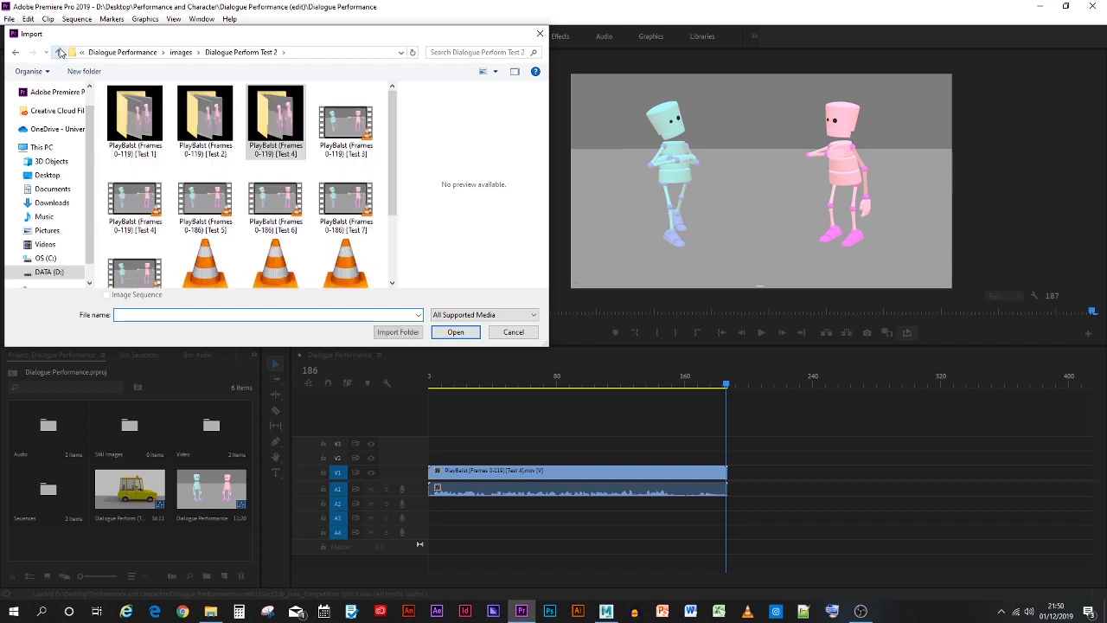
scroll(346, 242, "down", 2)
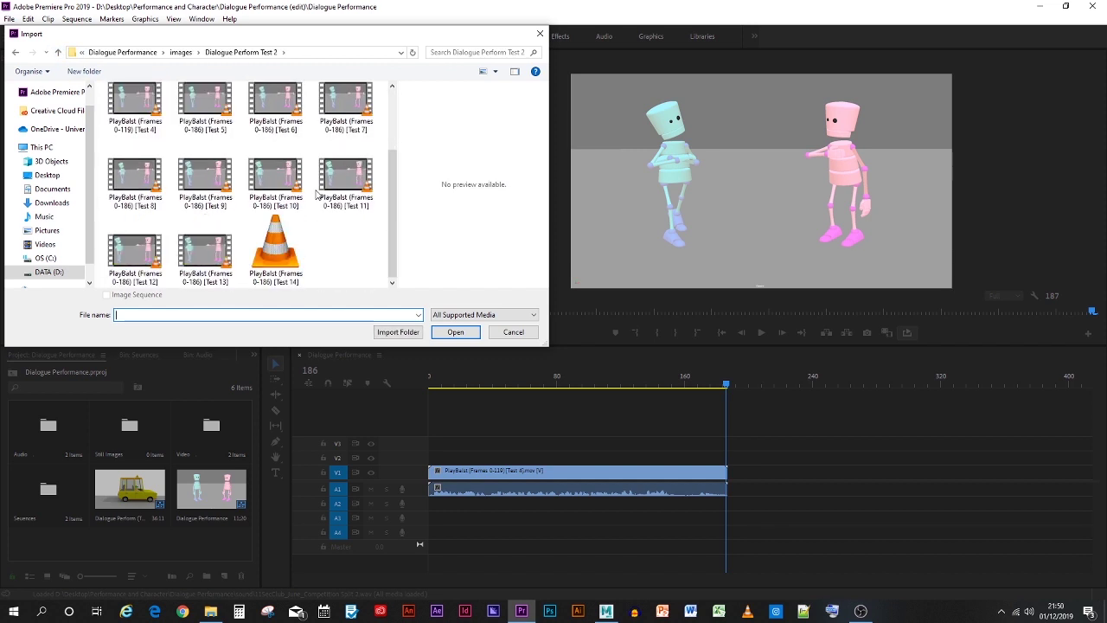
left_click(275, 255)
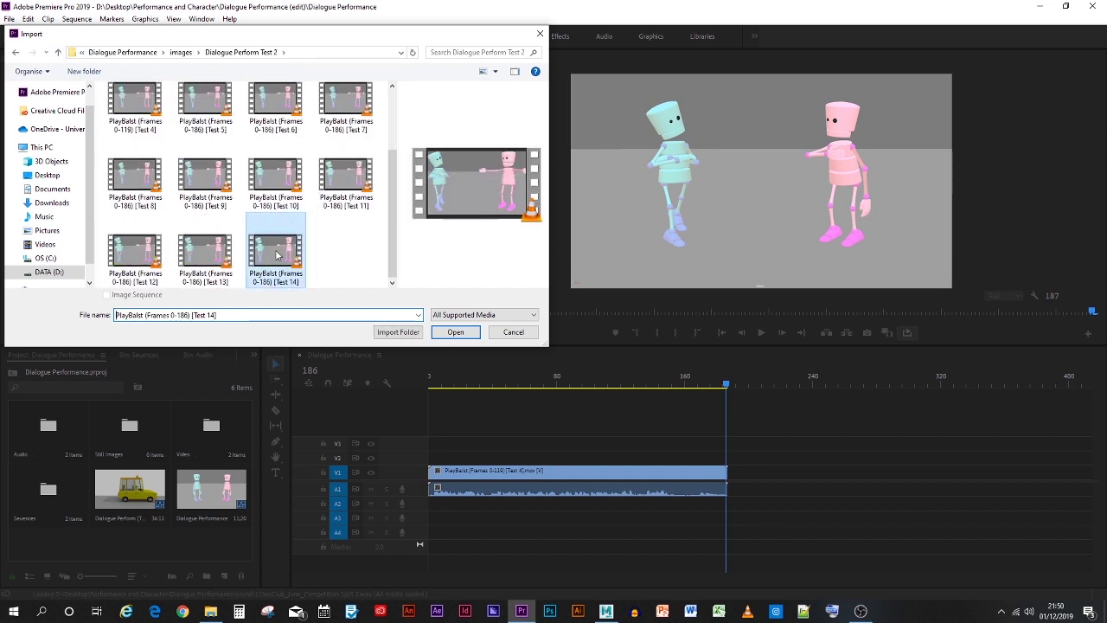
left_click(456, 332)
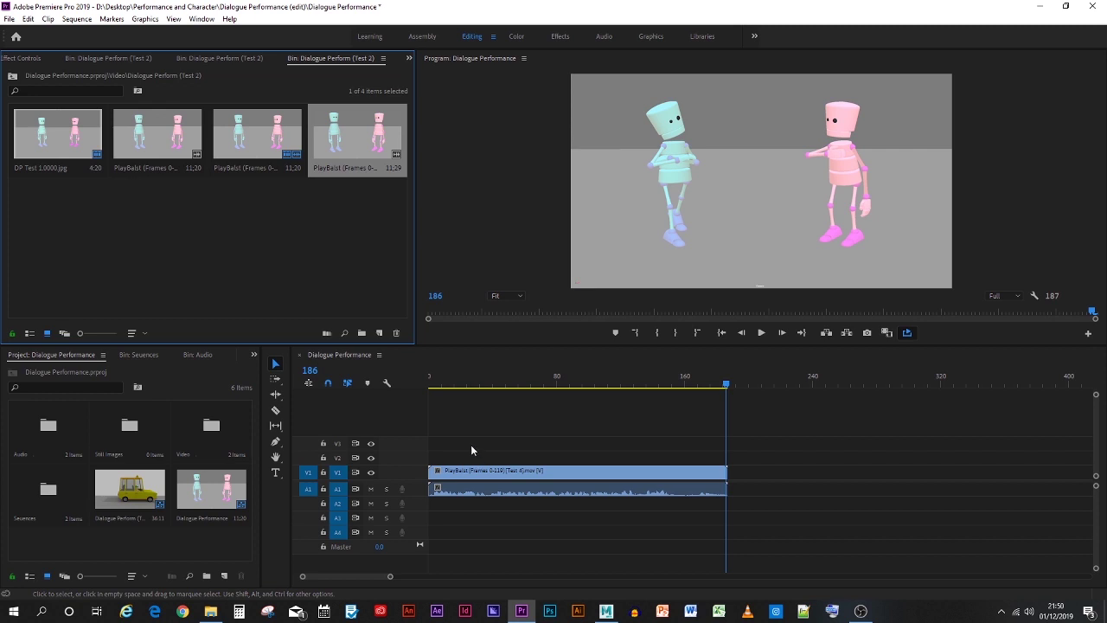
Delete the old Test 4 clip from the timeline, and remove the old Dialogue Performance sequence from the project
left_click(474, 471)
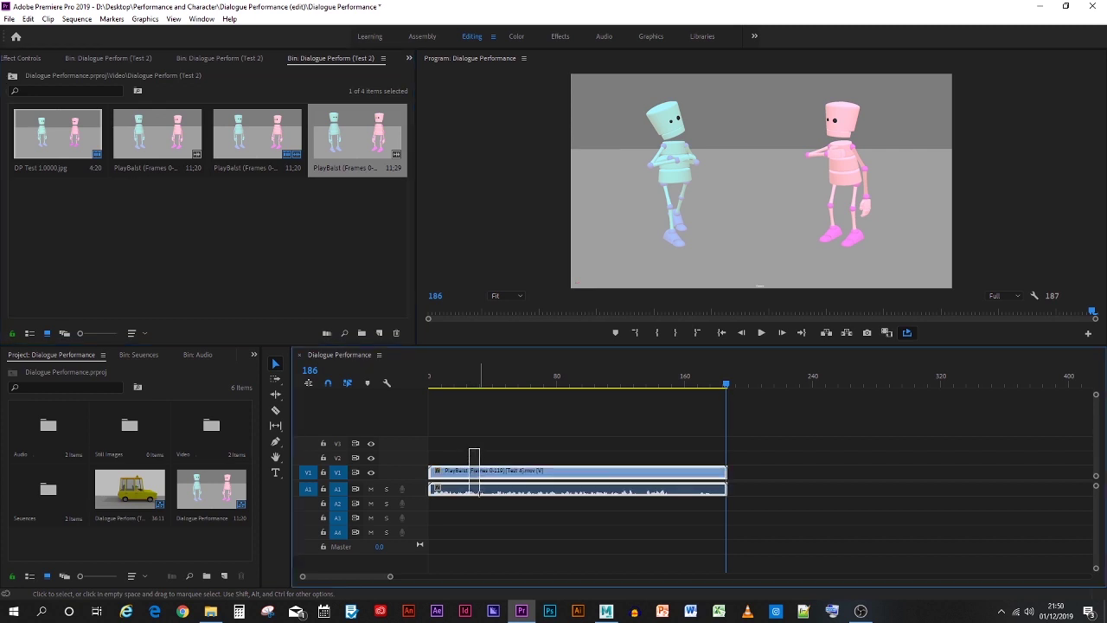
key("Delete")
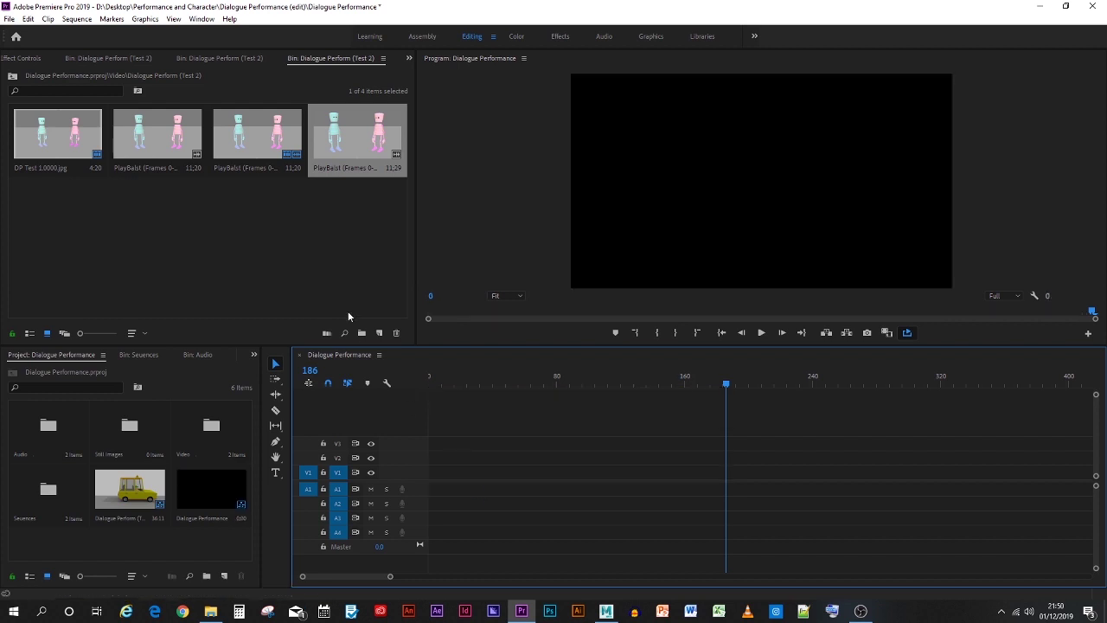
left_click(300, 354)
left_click(233, 486)
key("Delete")
Create a new sequence from the imported Test 14 clip and move it into the project's root bin
right_click(365, 167)
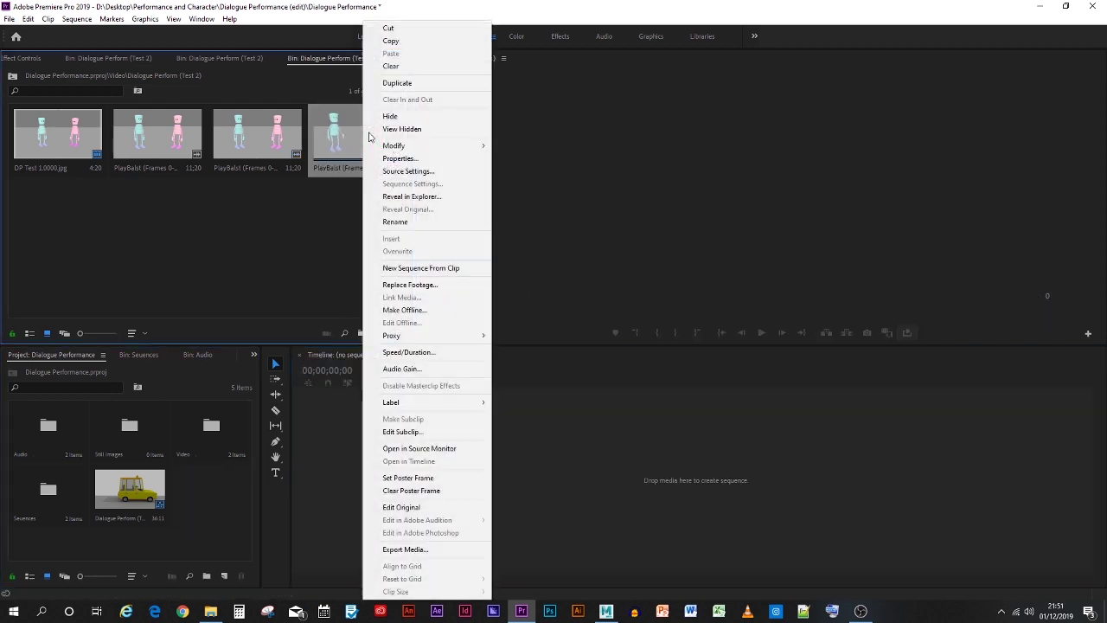
left_click(424, 257)
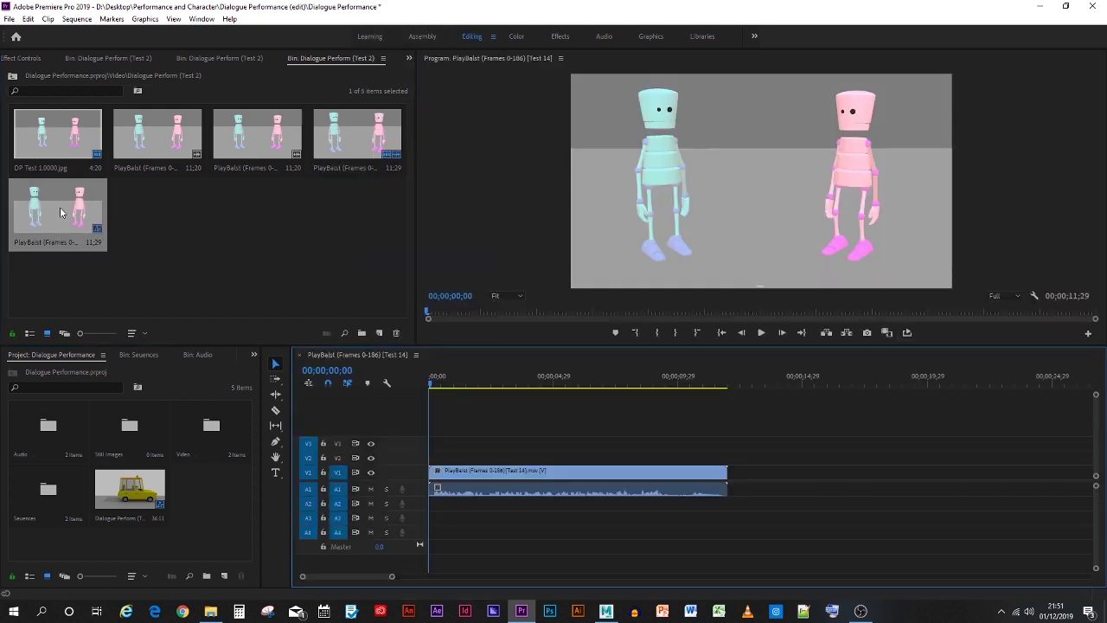
left_click_drag(60, 206, 205, 494)
Rename the new Test 14 sequence as Dialogue Performance
right_click(205, 494)
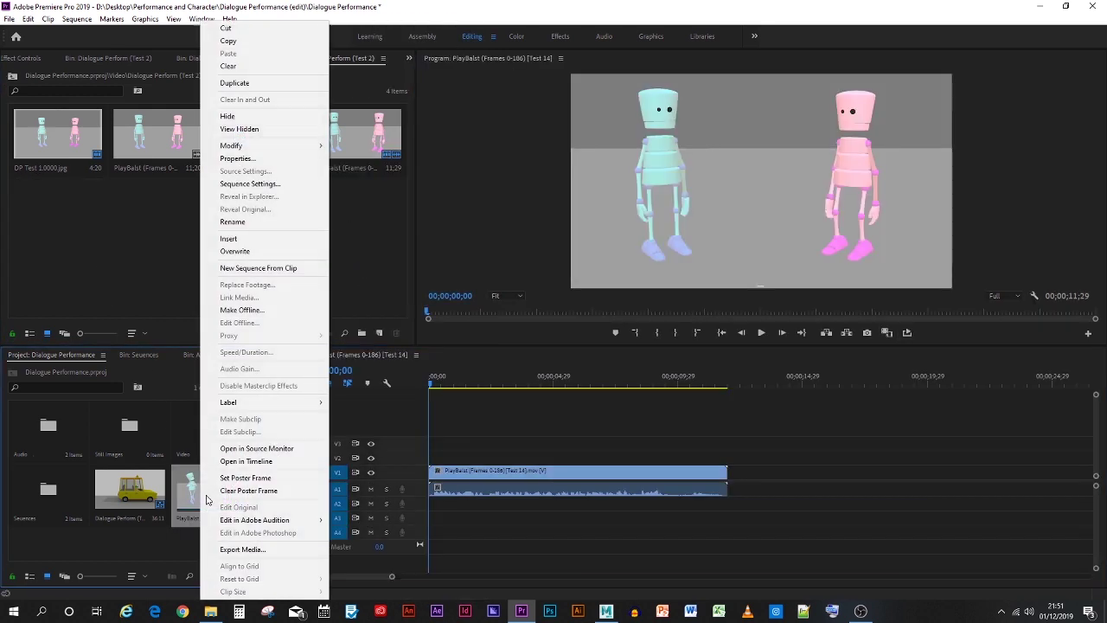
left_click(234, 223)
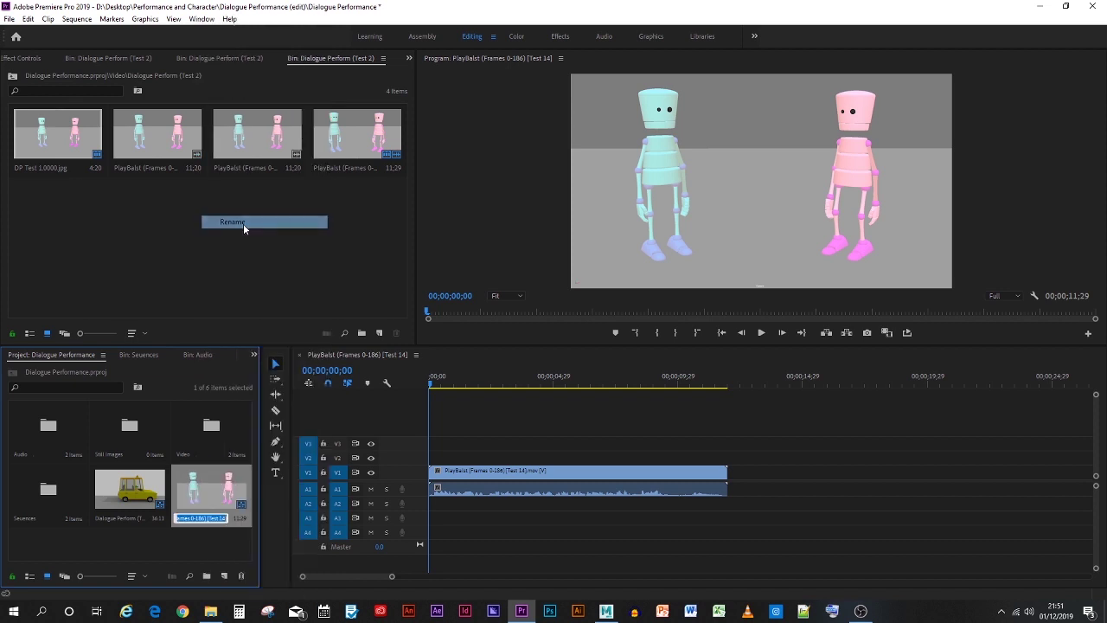
type("Dialogue Performanc")
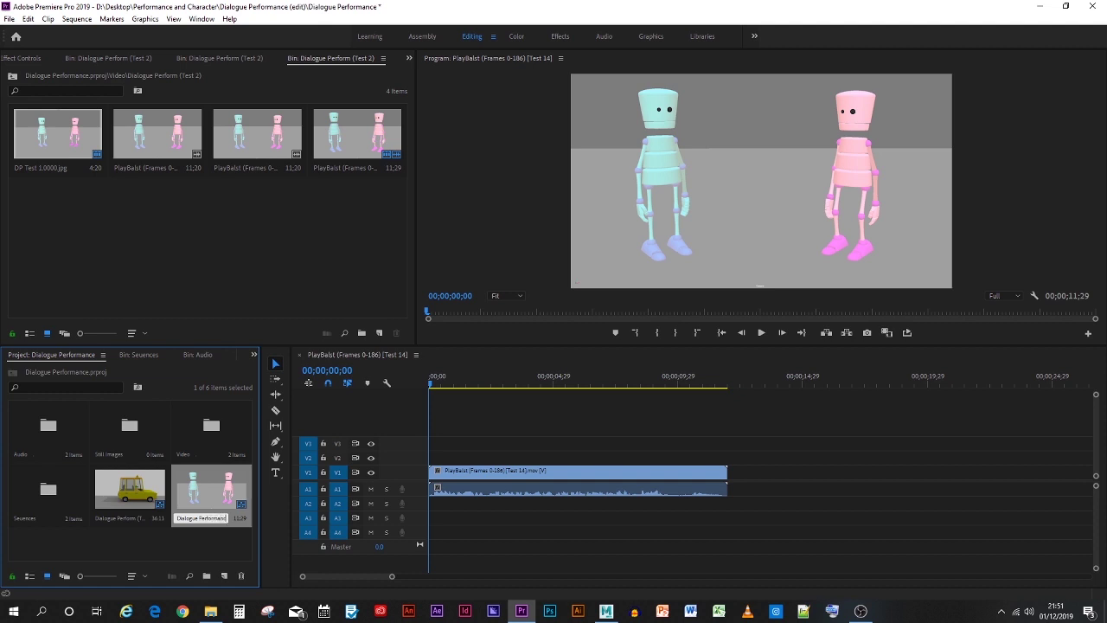
type("e")
key("Tab")
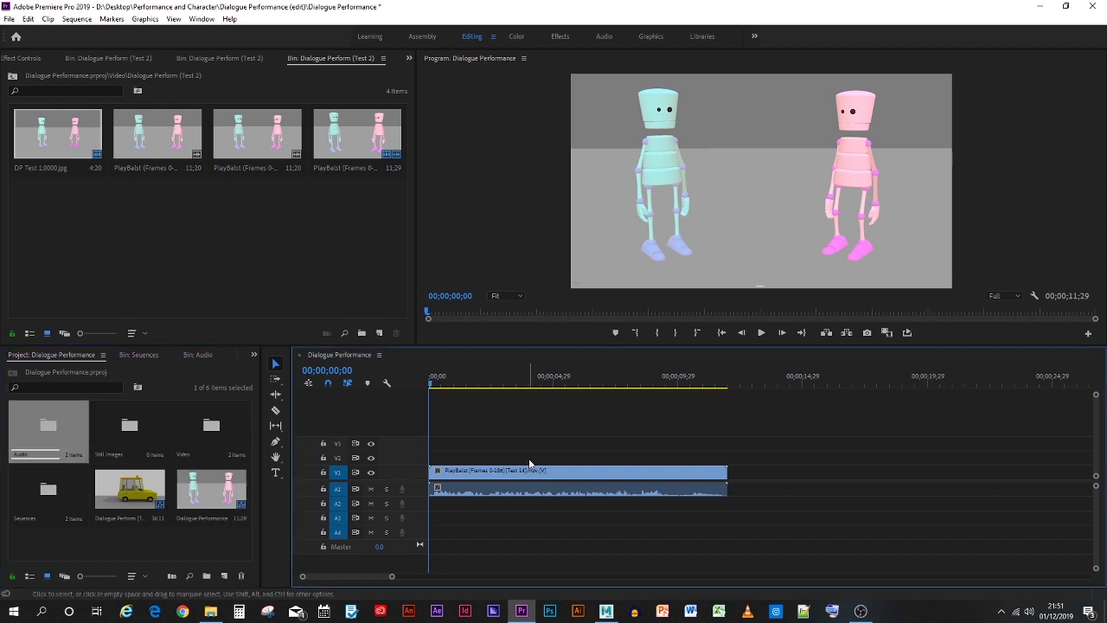
Unlink the Test 14 clip and delete only its video from V1, keeping the audio, and save the project
right_click(519, 474)
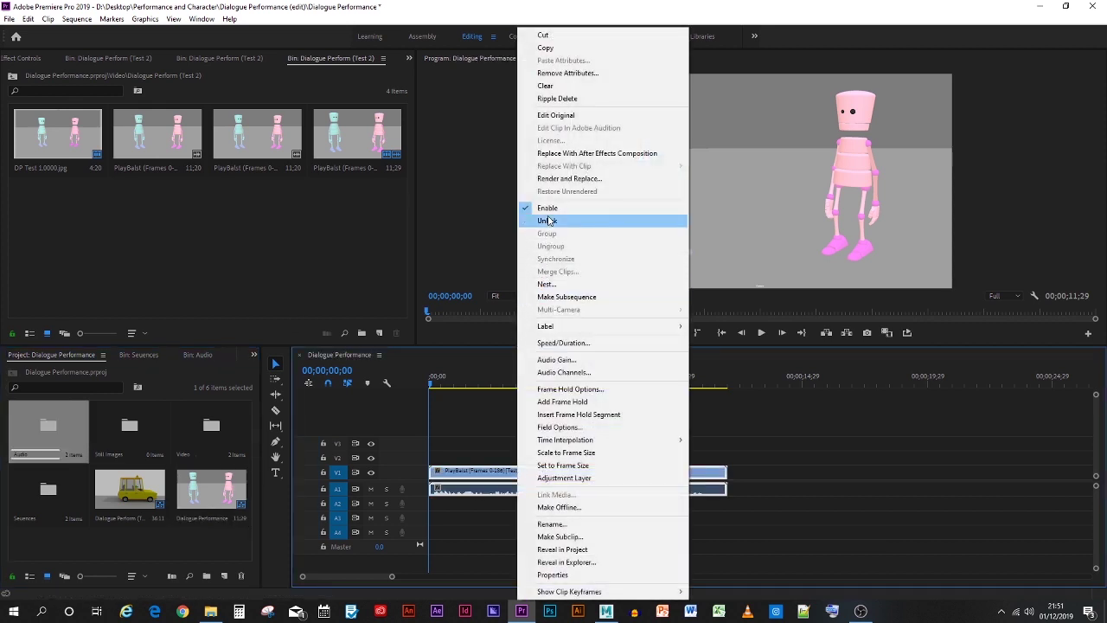
left_click(549, 221)
left_click(533, 472)
key("Delete")
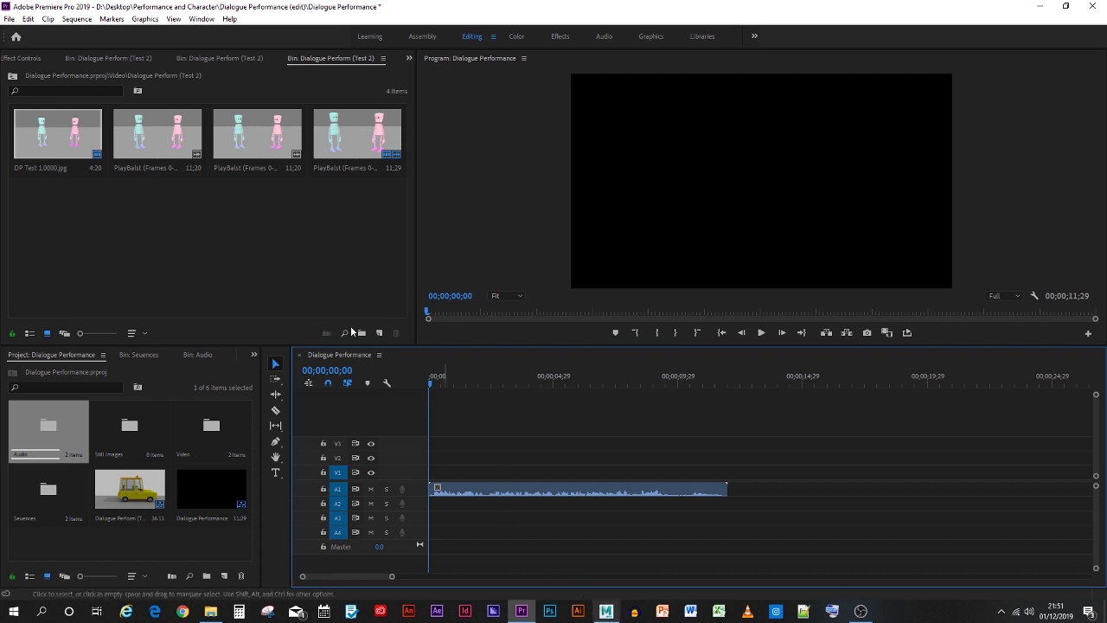
left_click(9, 19)
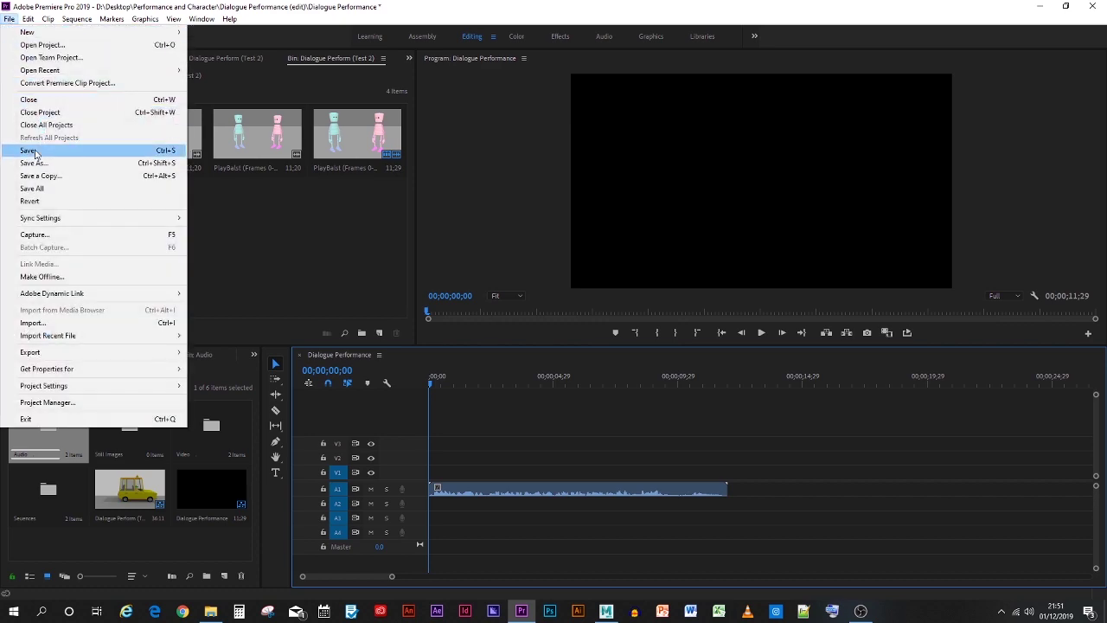
left_click(39, 150)
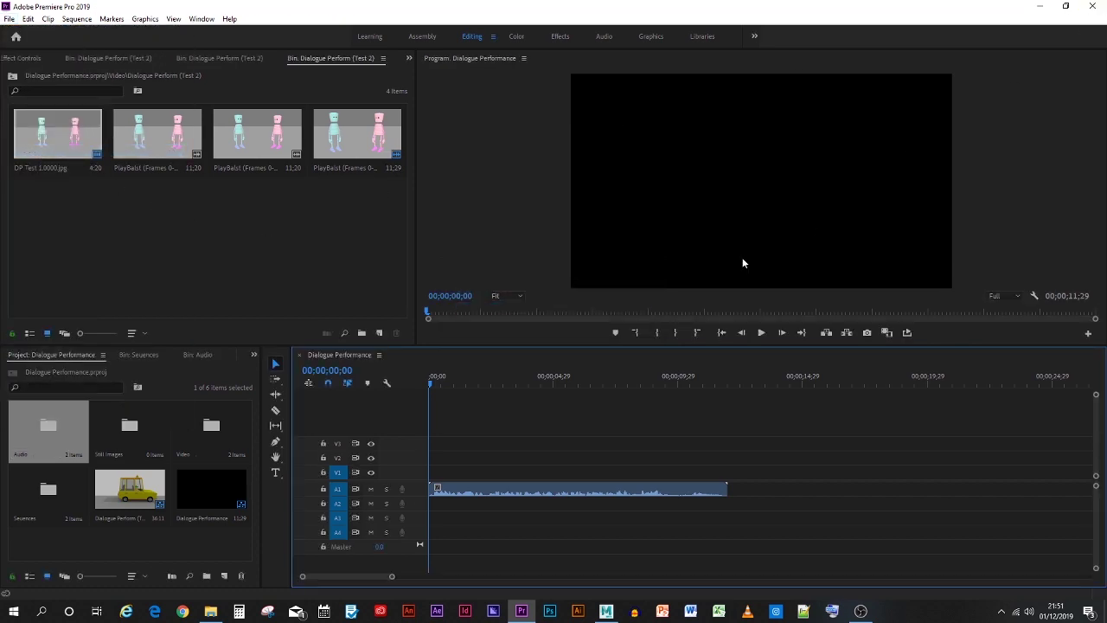
Switch to Maya, return the timeline to its first frame, and review the camera and image size in the render settings
key("alt+Tab")
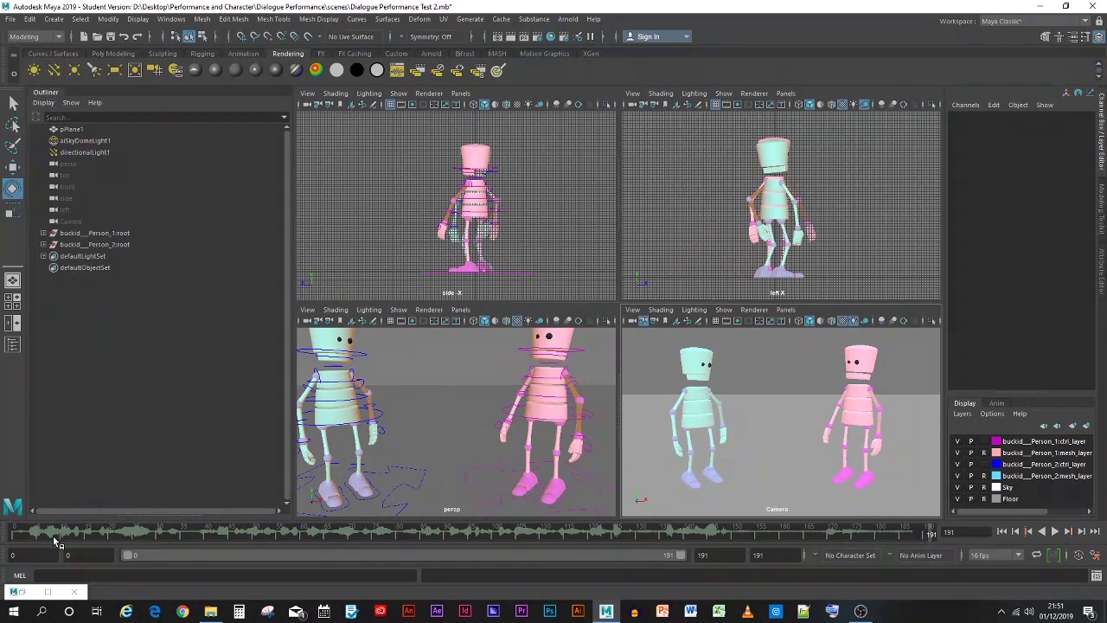
key("alt+shift+v")
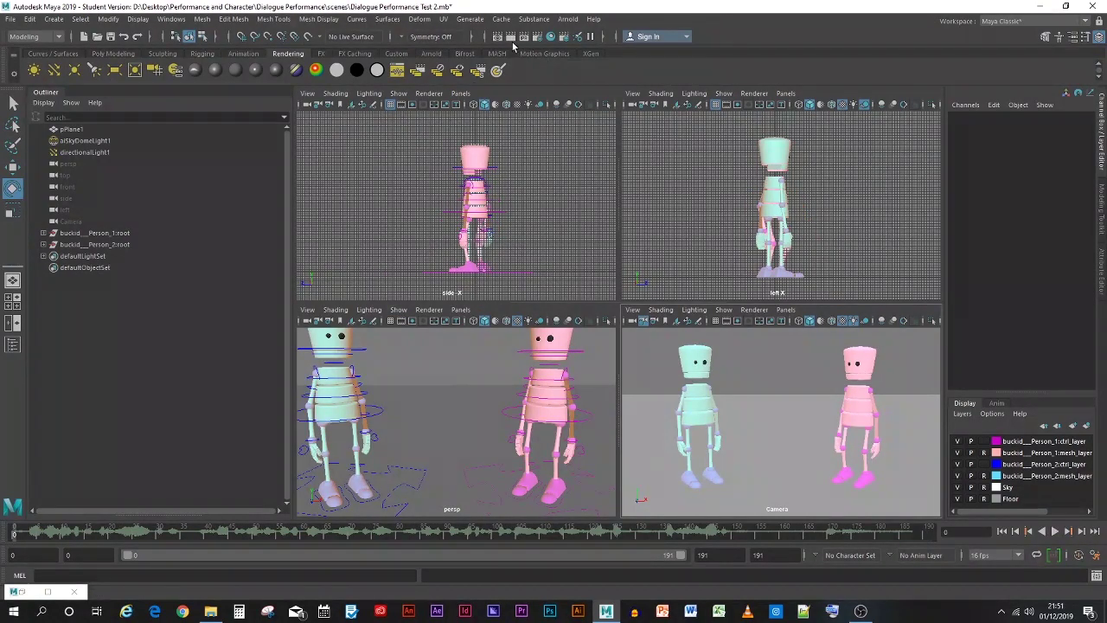
left_click(538, 37)
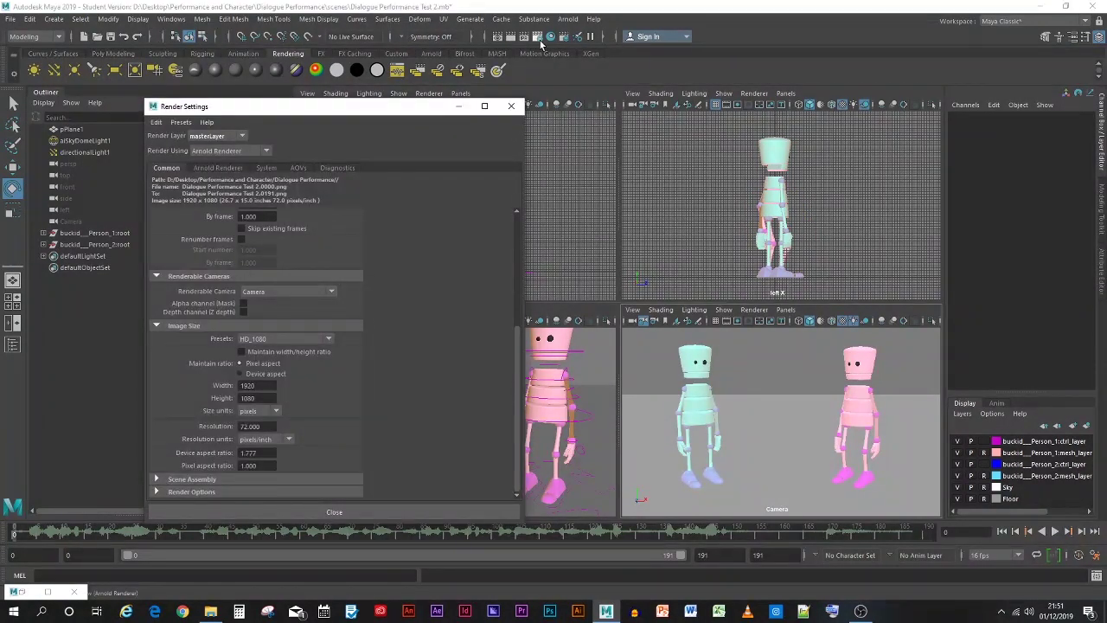
left_click(513, 107)
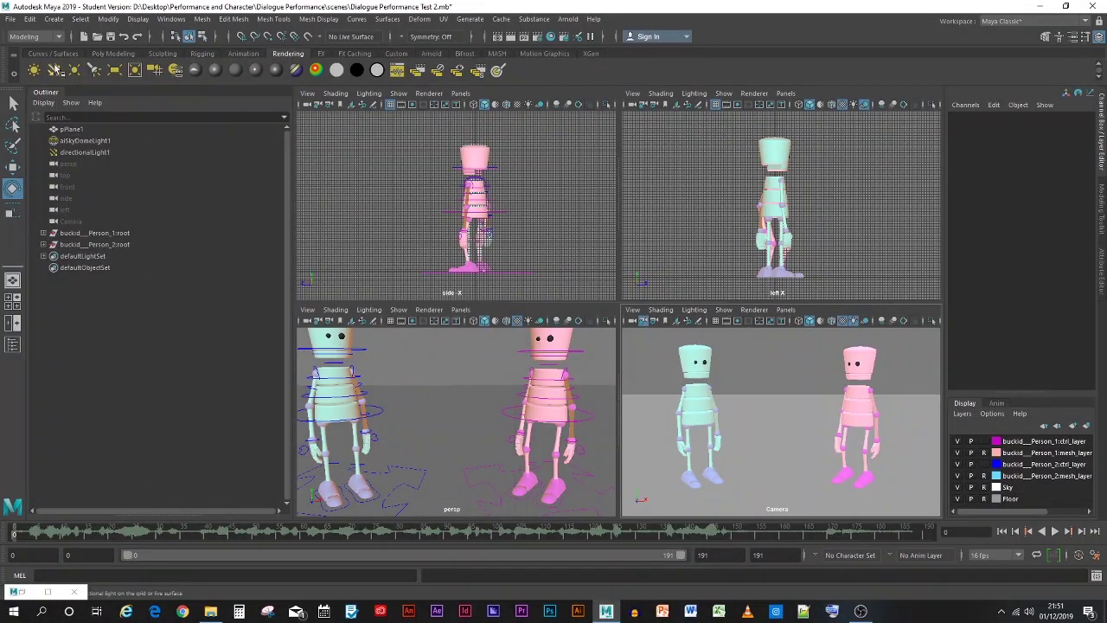
Switch to the Rendering menu set and open the Render Sequence options
left_click(33, 37)
left_click(26, 96)
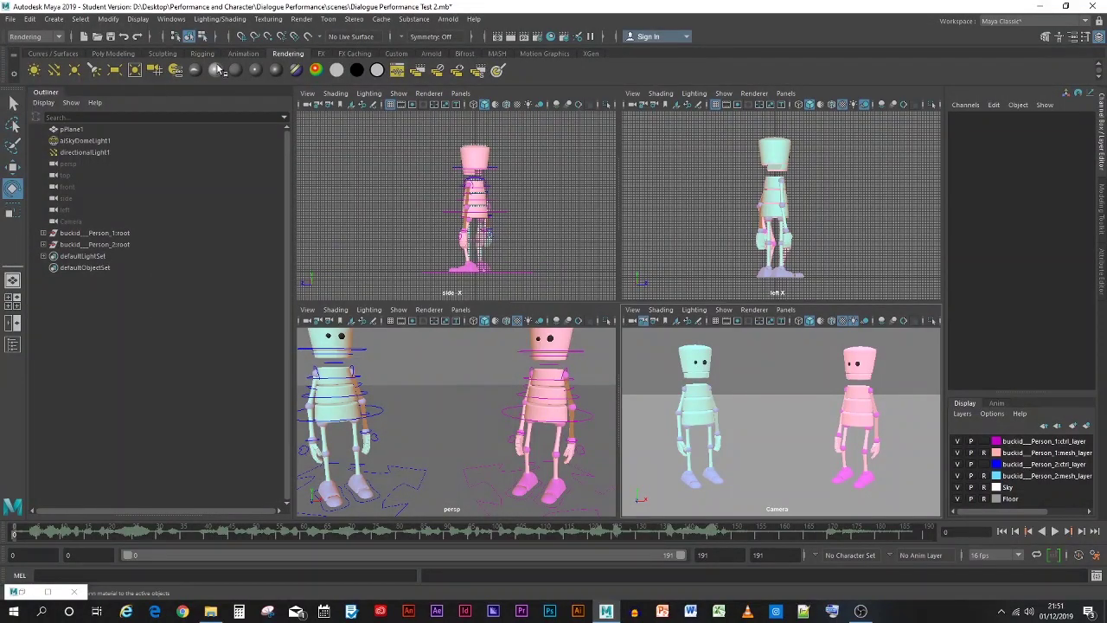
left_click(301, 19)
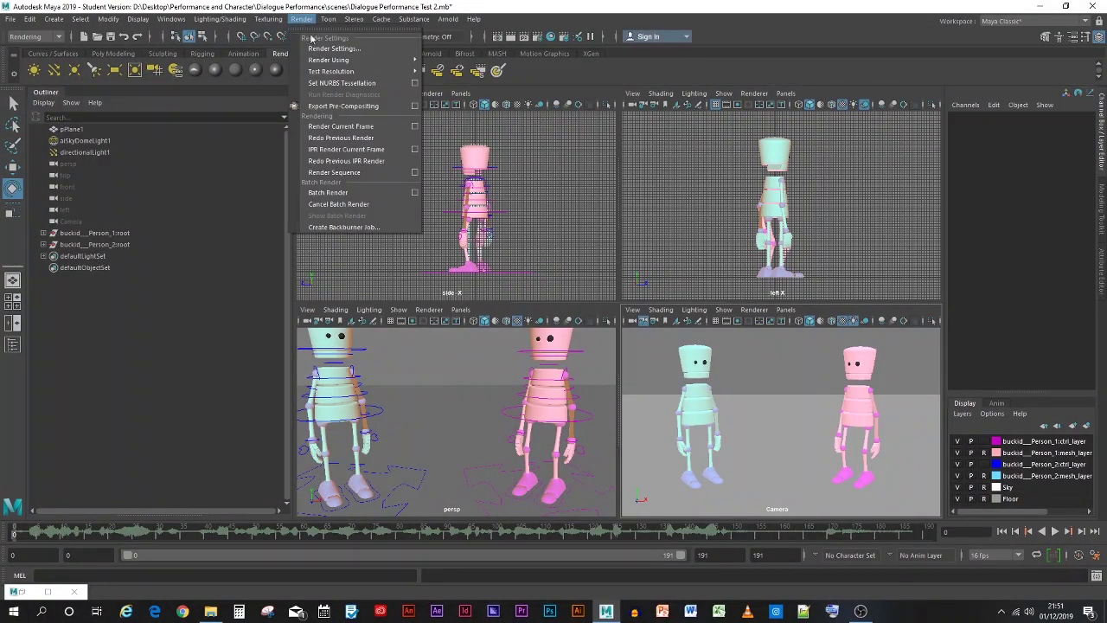
left_click(415, 173)
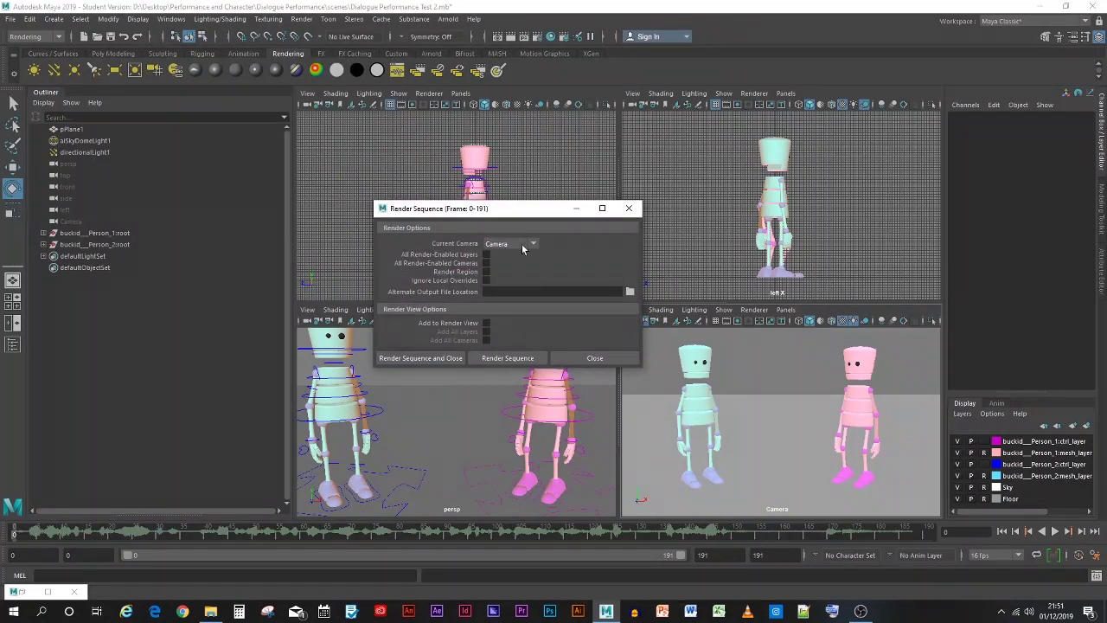
Browse for the alternate output file location in the project's images/Dialogue Perform Test 2 folder
left_click(629, 292)
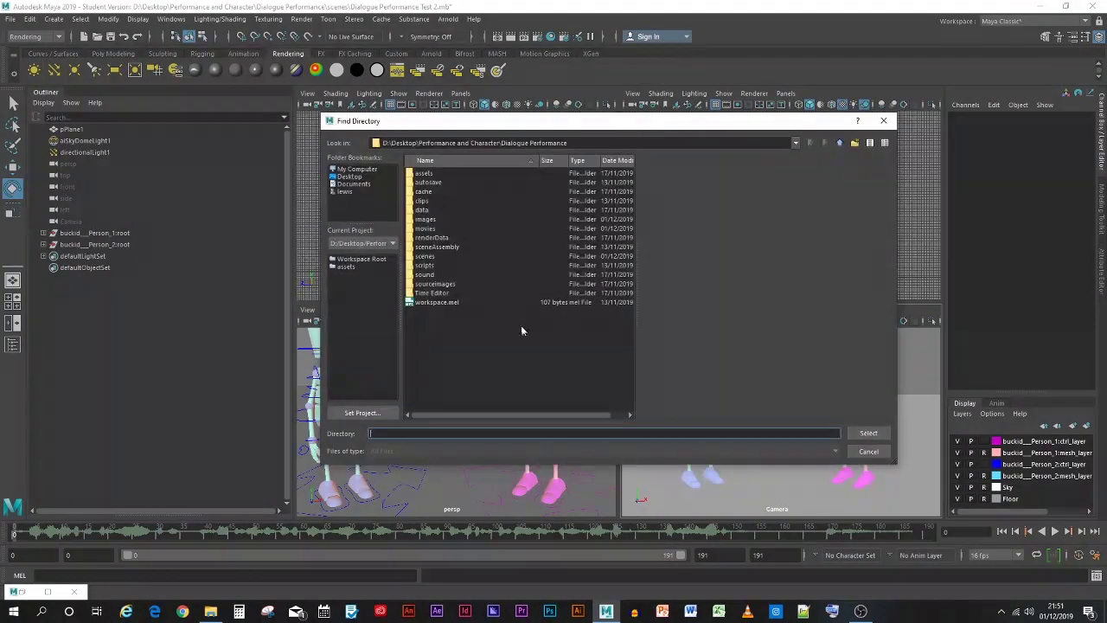
double_click(425, 219)
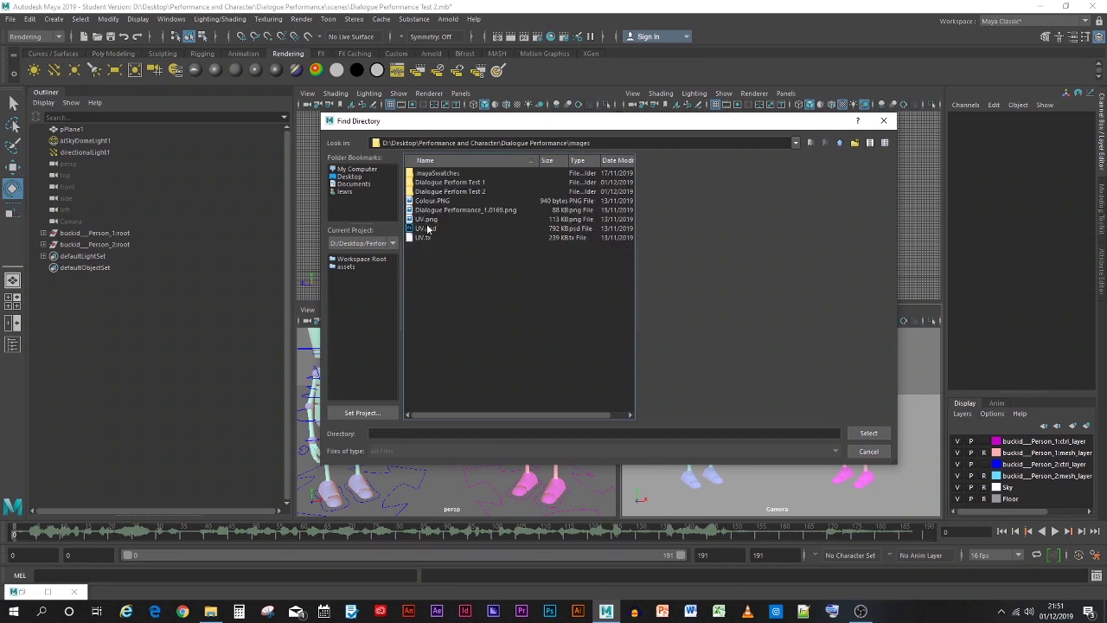
double_click(457, 191)
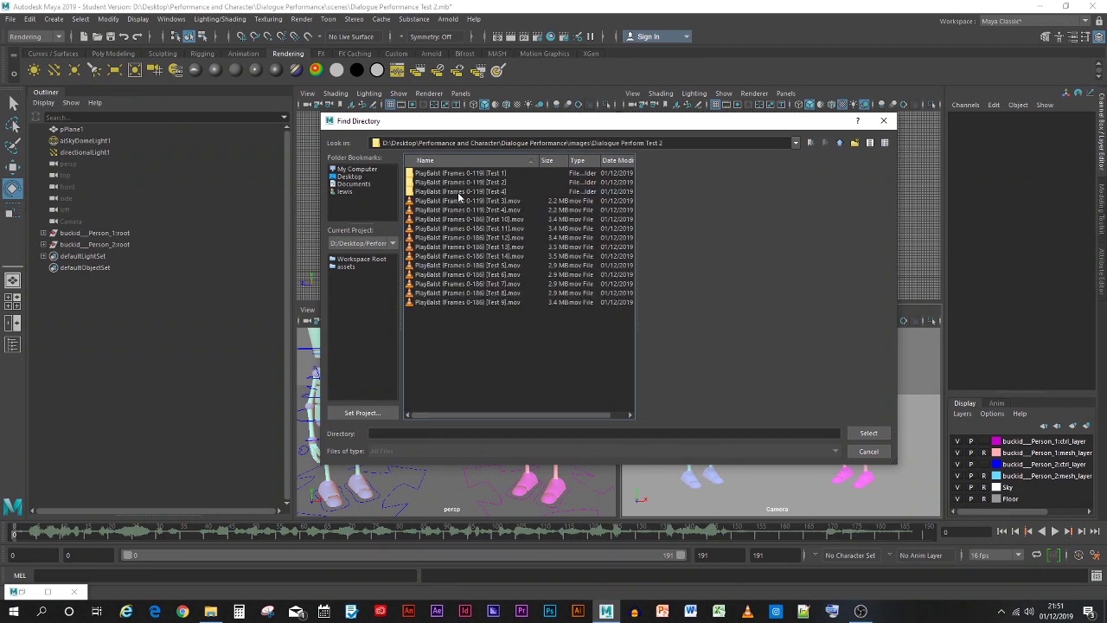
right_click(459, 304)
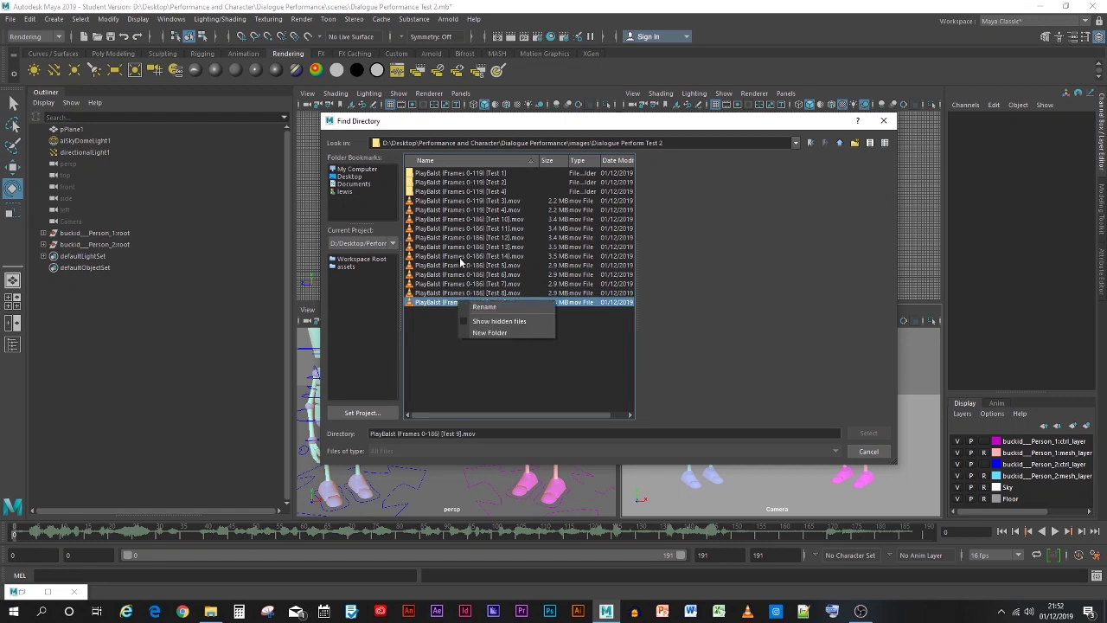
left_click(461, 257)
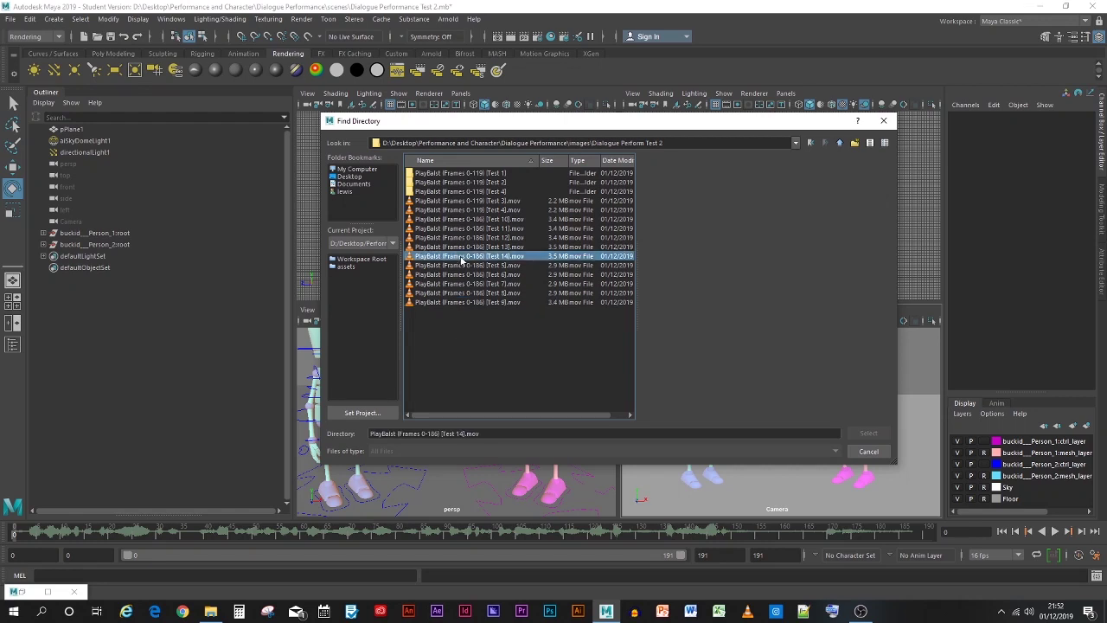
right_click(461, 257)
left_click(442, 337)
left_click(507, 238)
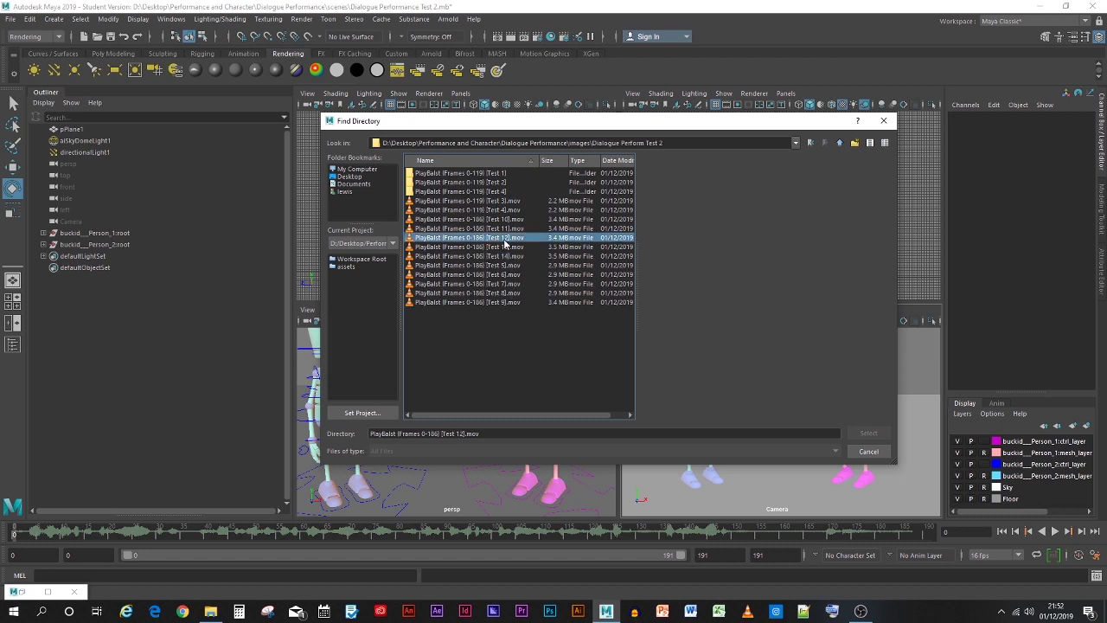
Copy the name of the PlayBalst (Frames 0-119) [Test 4] folder
left_click(447, 192)
right_click(447, 192)
left_click(463, 199)
right_click(448, 191)
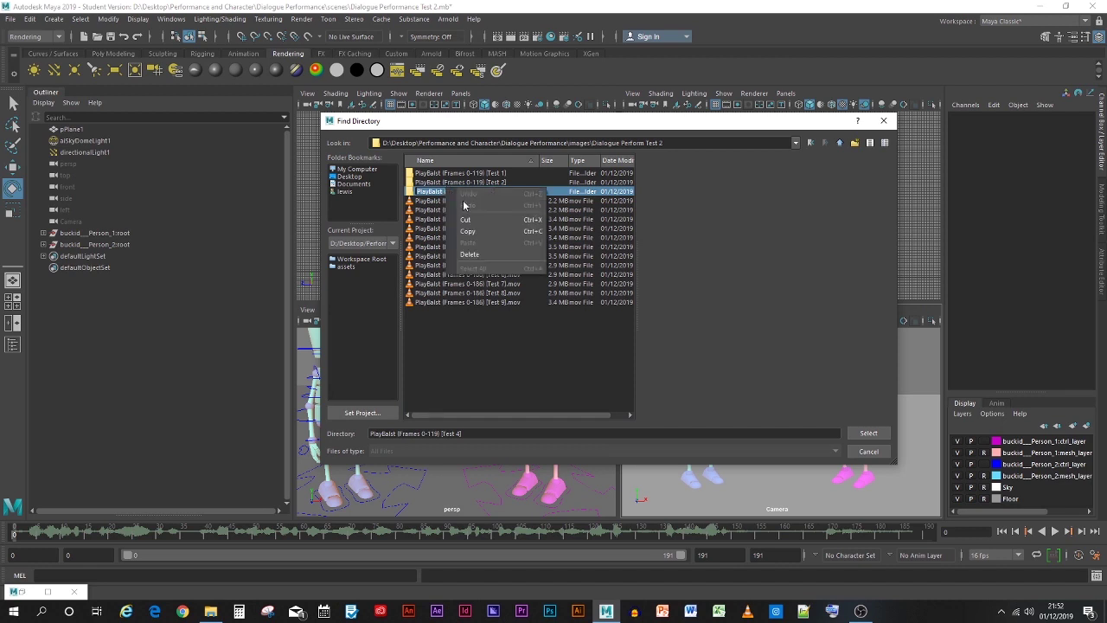
left_click(470, 230)
left_click(489, 353)
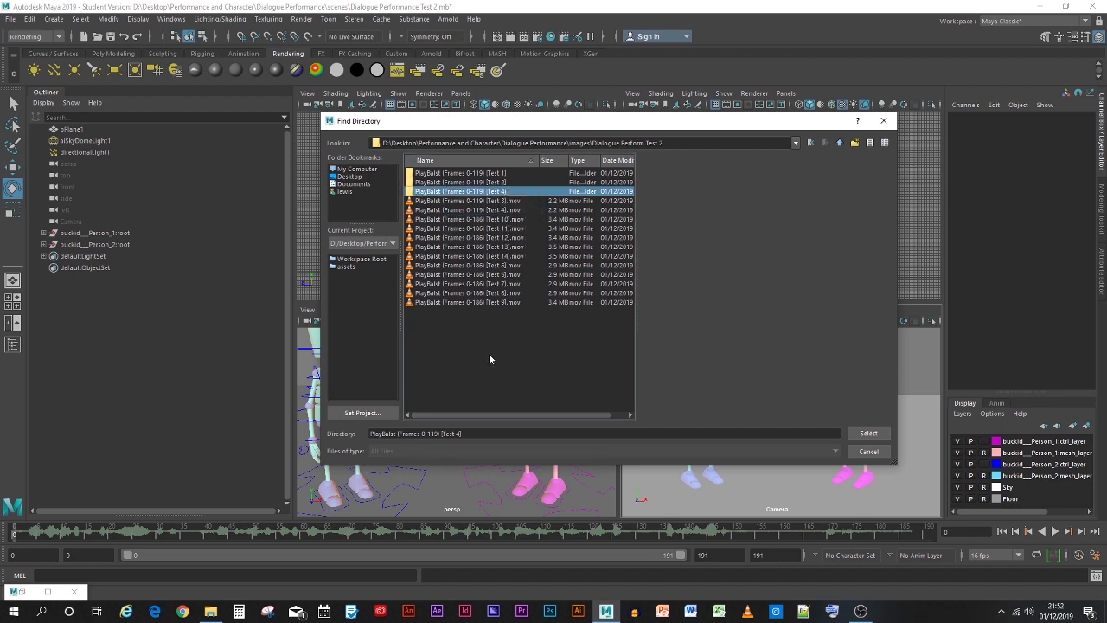
Create a new folder using the copied name, edited to Render (Frames 0-186) [Test 4]
left_click(855, 143)
right_click(439, 173)
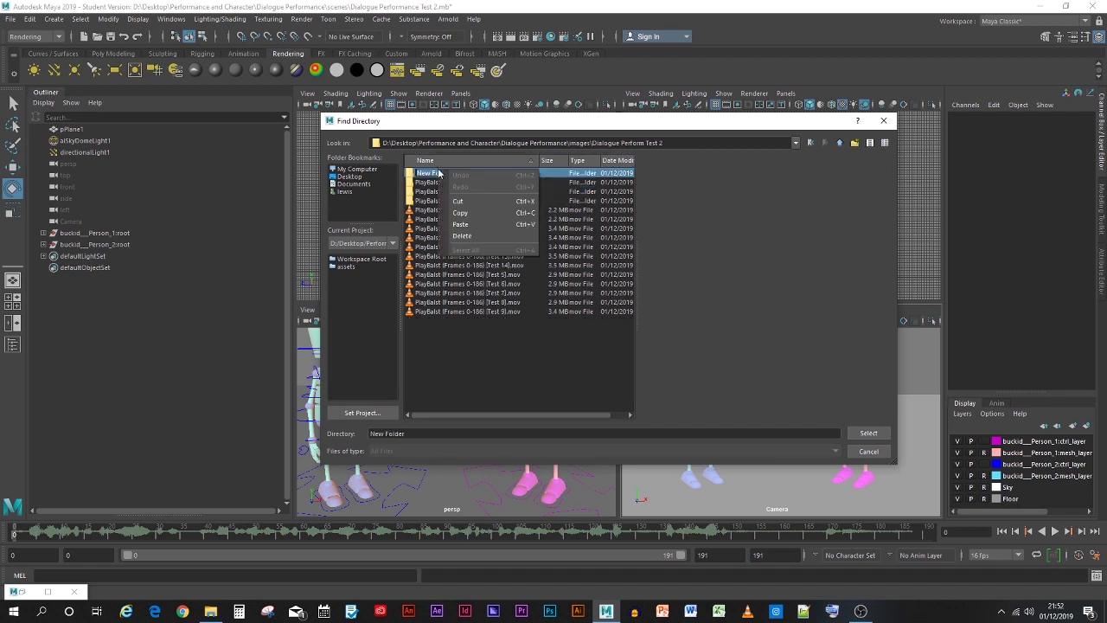
left_click(461, 224)
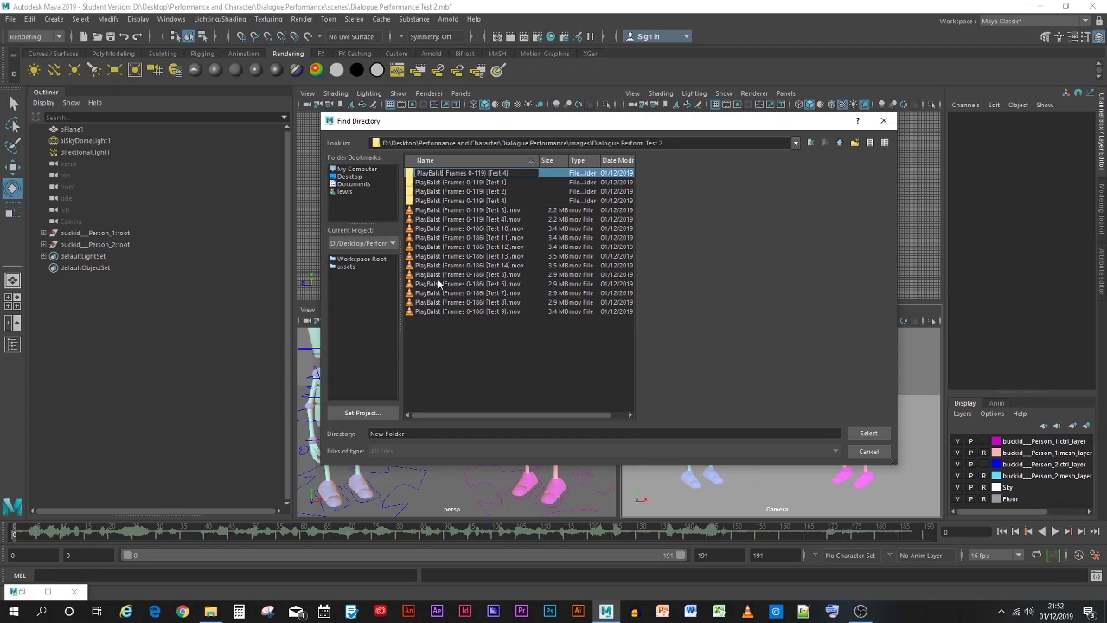
key("BackSpace")
key("BackSpace")
key("BackSpace")
key("BackSpace")
key("BackSpace")
key("BackSpace")
key("BackSpace")
key("BackSpace")
key("BackSpace")
key("BackSpace")
type("Render")
key("BackSpace")
key("BackSpace")
key("BackSpace")
key("BackSpace")
type("186)")
key("Return")
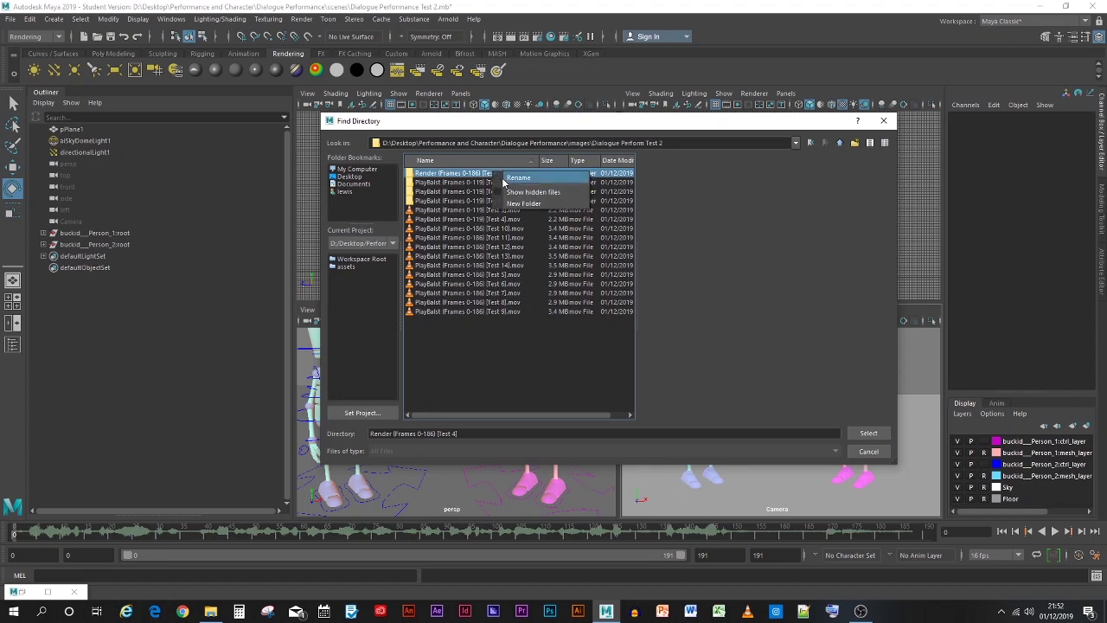
Change the new folder's name to Render (Frames 0-186) [Test 1] and open it
left_click(500, 174)
left_click(501, 173)
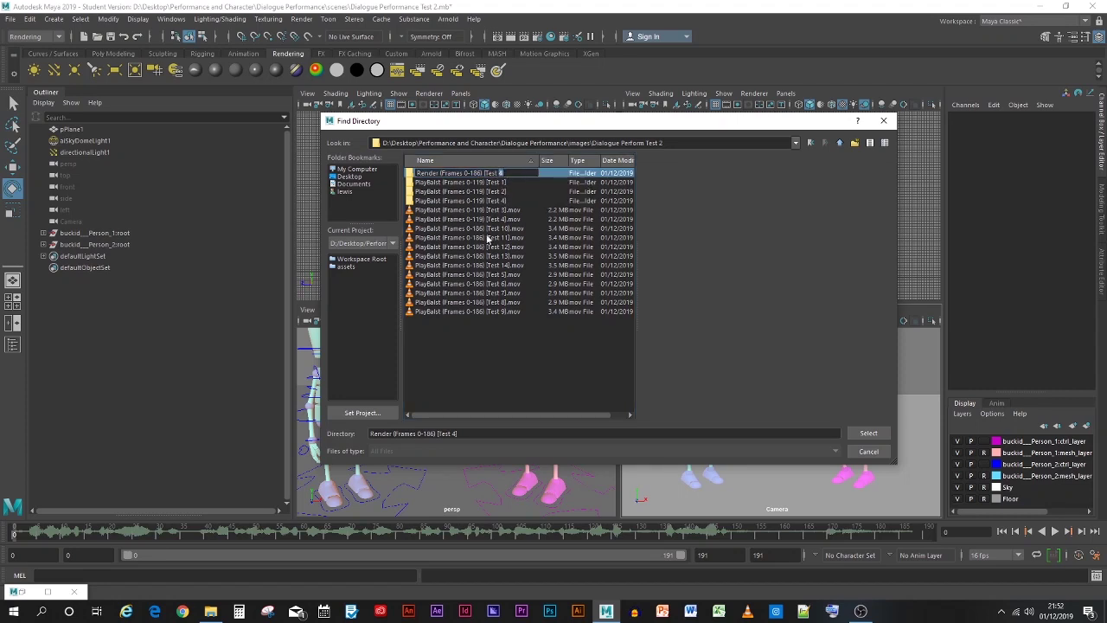
double_click(467, 174)
left_click(485, 431)
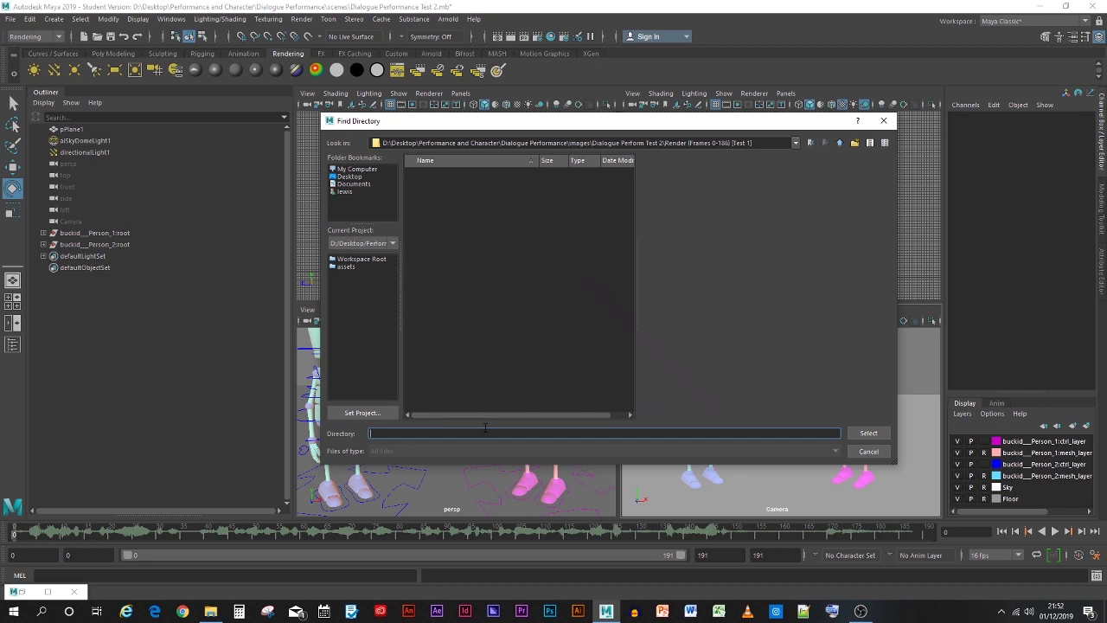
Return to the parent folder and check in File Explorer how the frames in the PlayBalst [Test 4] folder are named
left_click(839, 143)
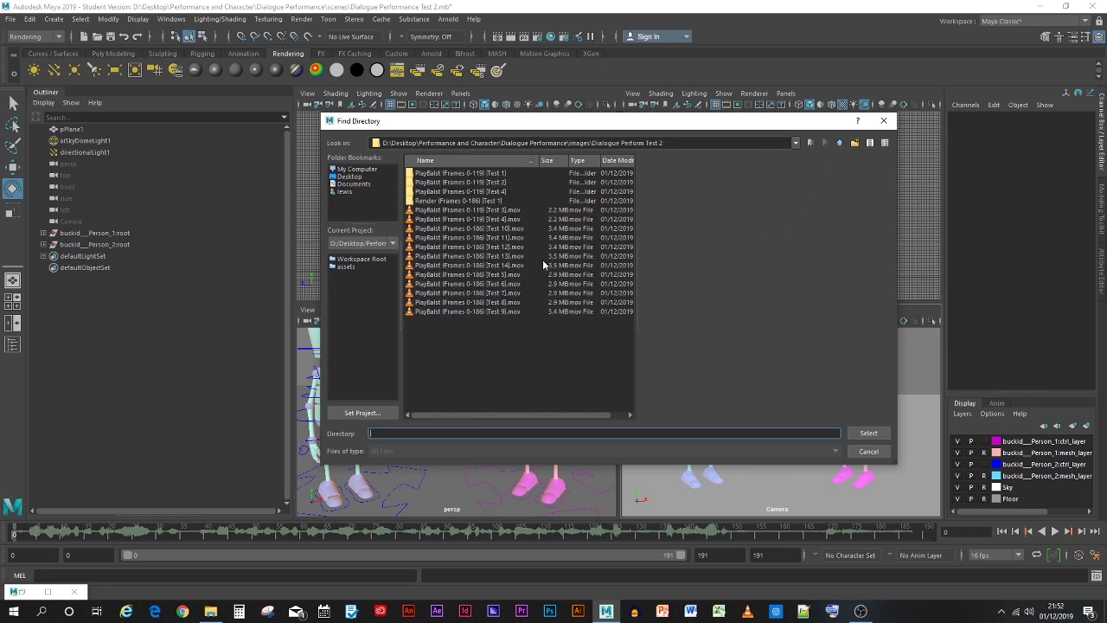
double_click(444, 201)
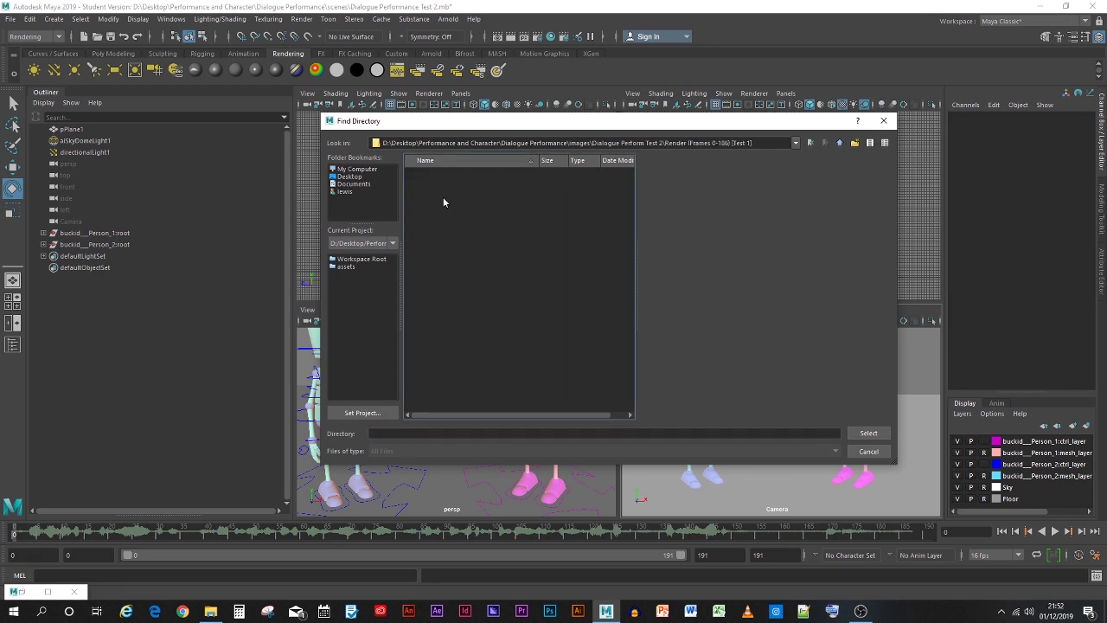
left_click(839, 143)
left_click(210, 612)
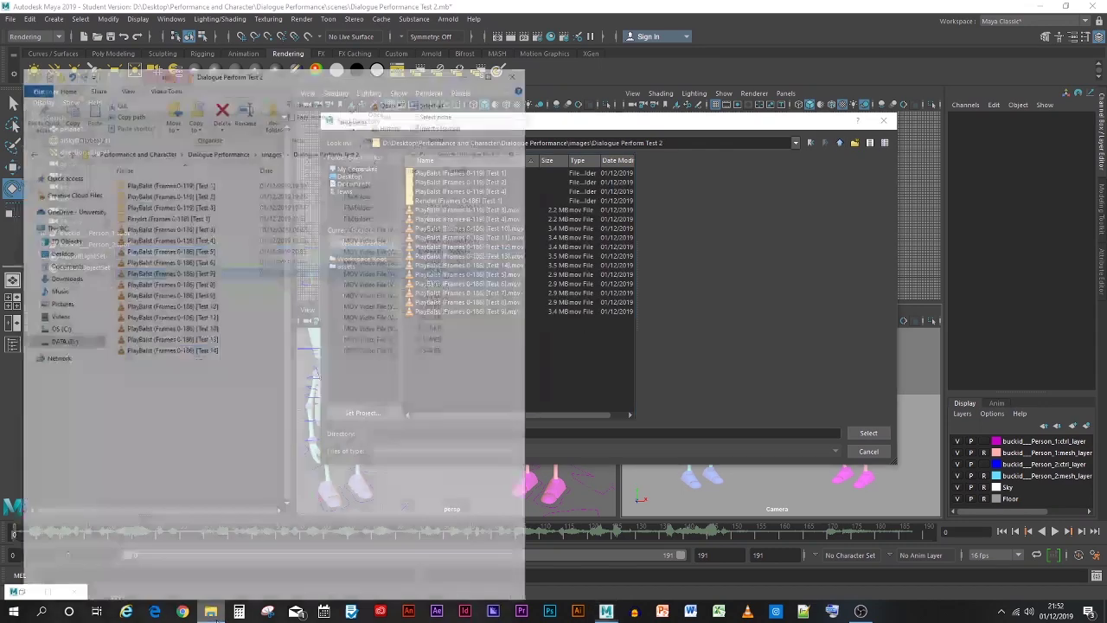
double_click(141, 153)
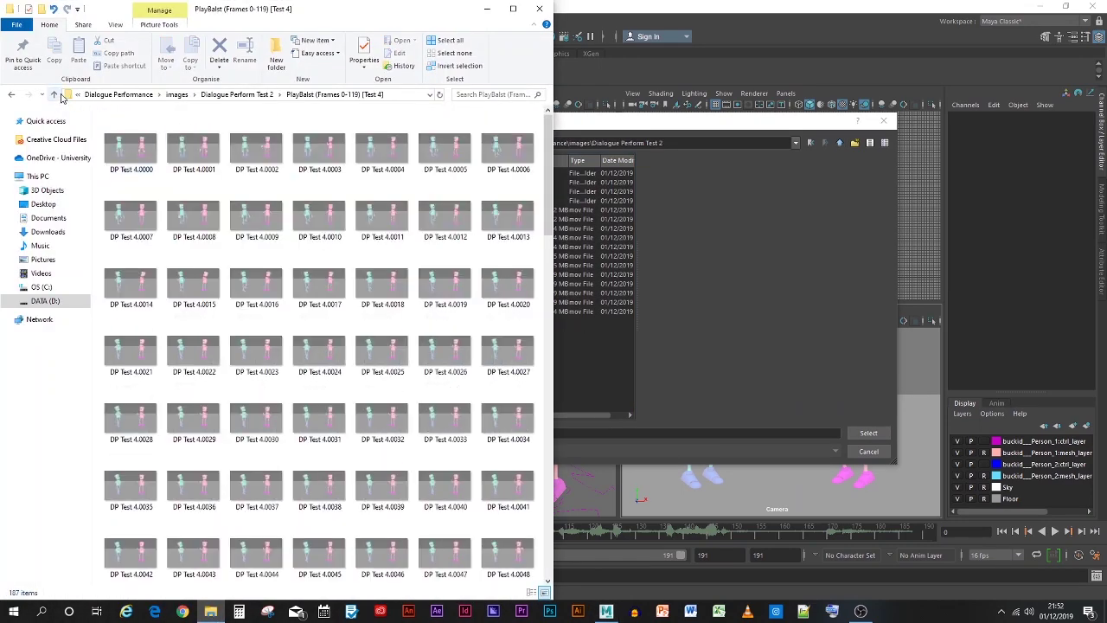
left_click(538, 11)
Try to set DP Render Test 1 as the output directory name
left_click(446, 434)
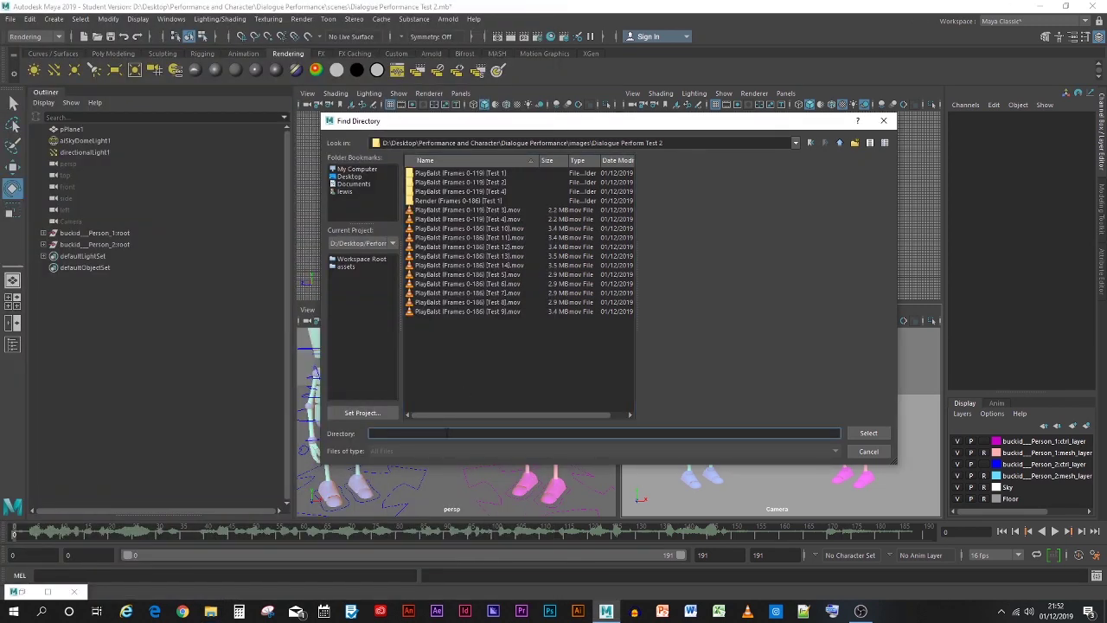
type("D:")
key("BackSpace")
key("BackSpace")
type("D:")
type(" Render Test 1")
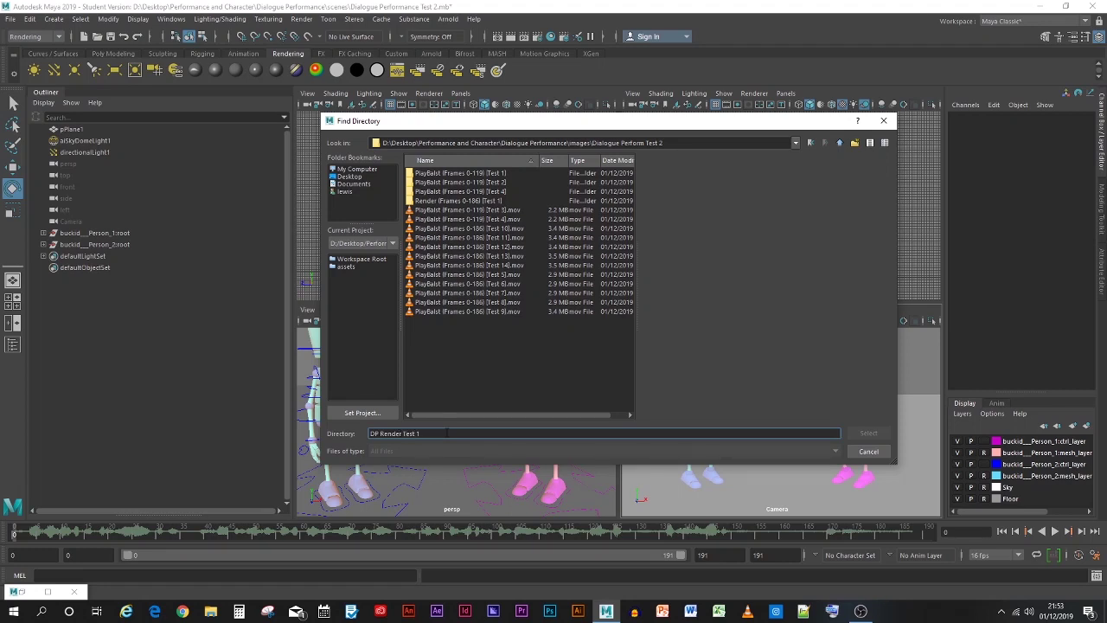
key("Return")
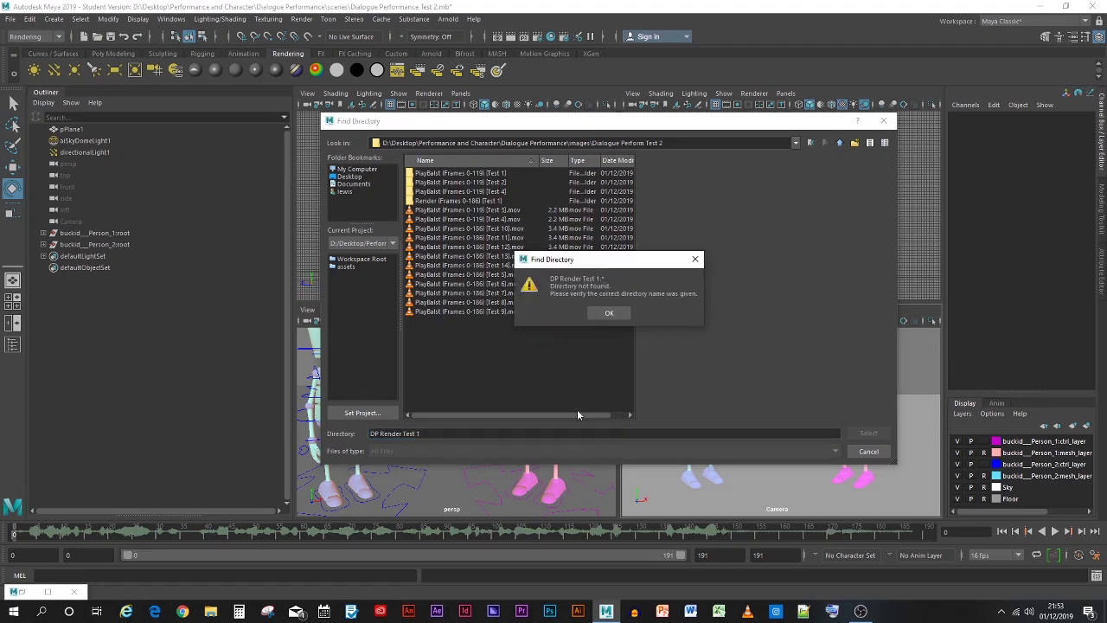
left_click(609, 314)
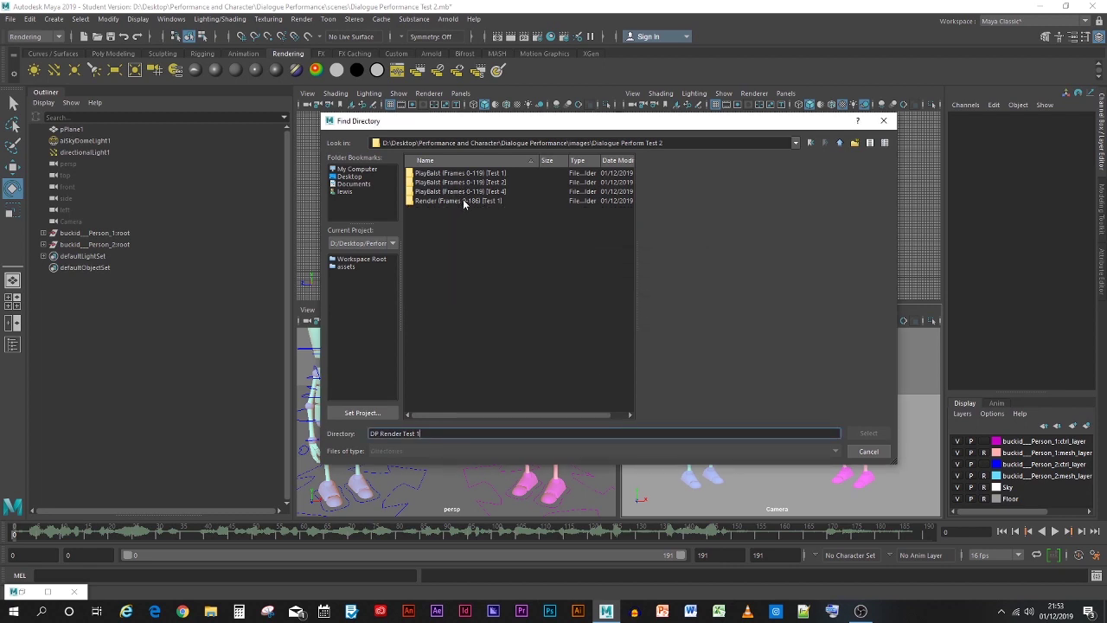
Set the Render (Frames 0-186) [Test 1] folder as the alternate output file location
double_click(460, 199)
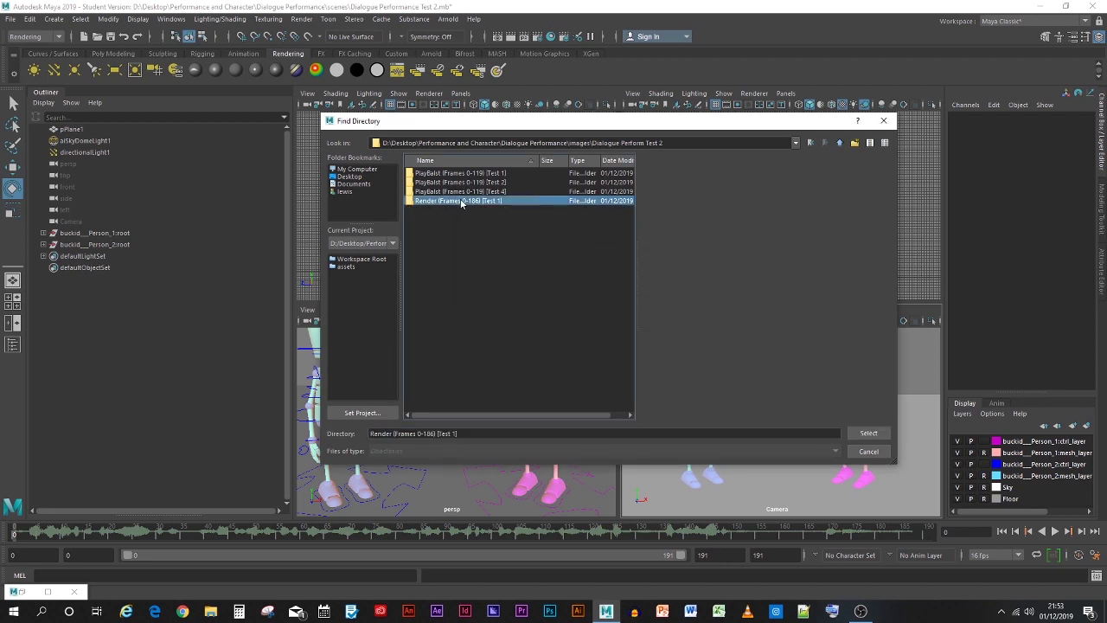
left_click(470, 437)
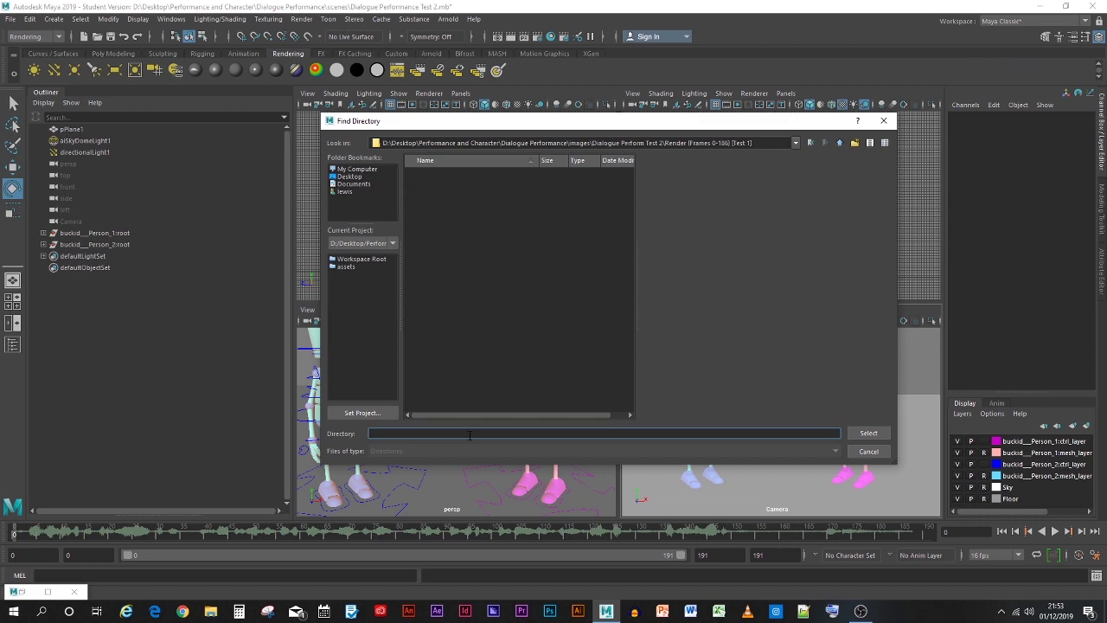
left_click(867, 433)
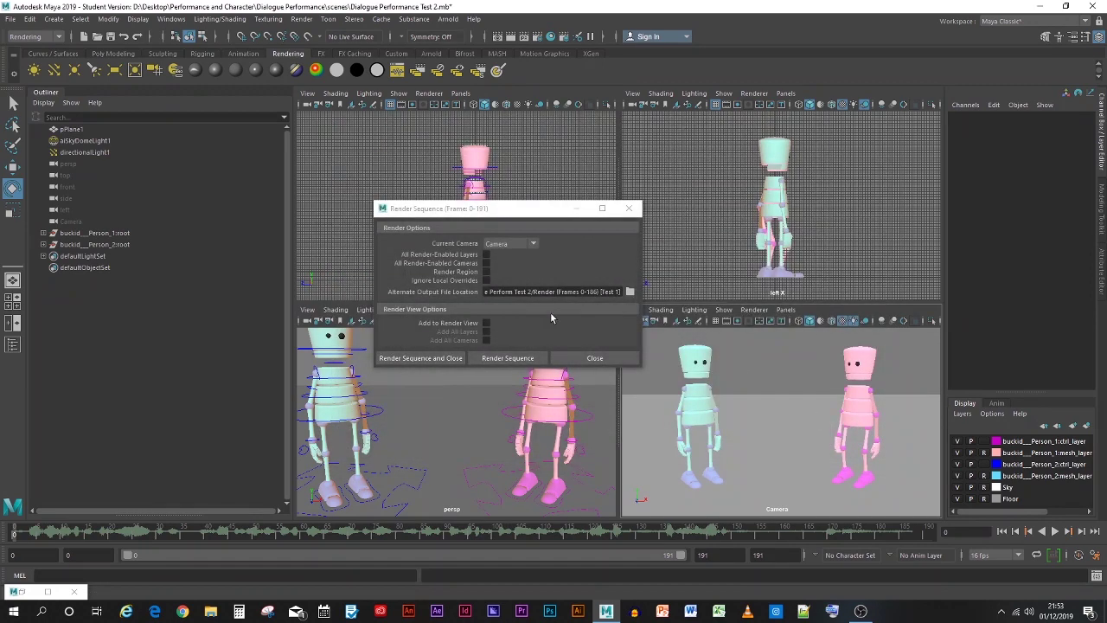
Start rendering the sequence through Camera, and abort it by closing the Render View
left_click(513, 358)
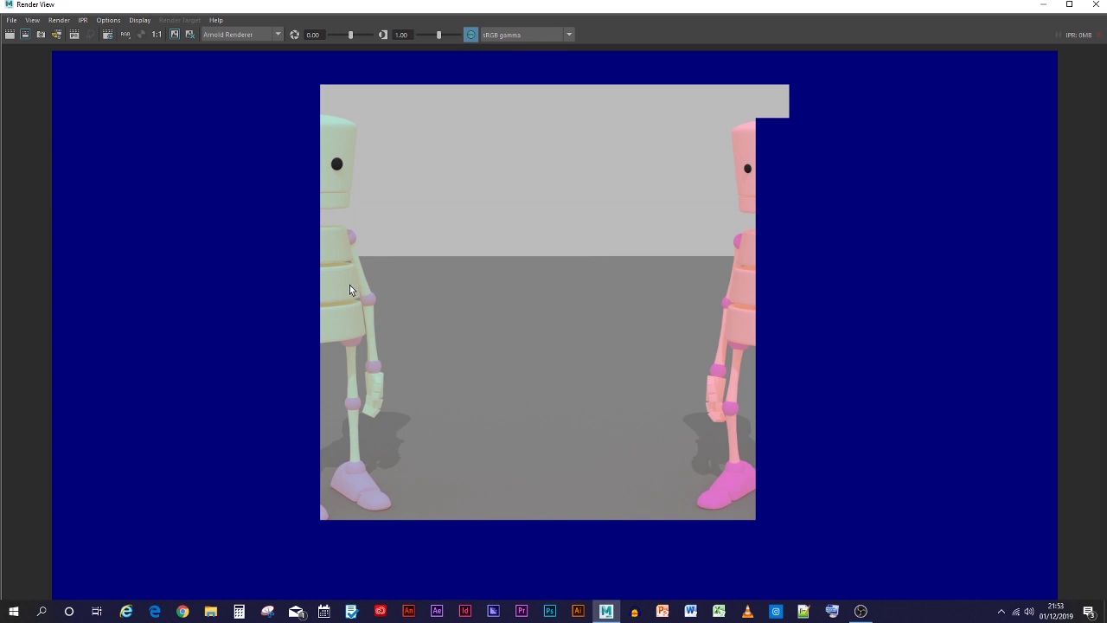
left_click(1095, 4)
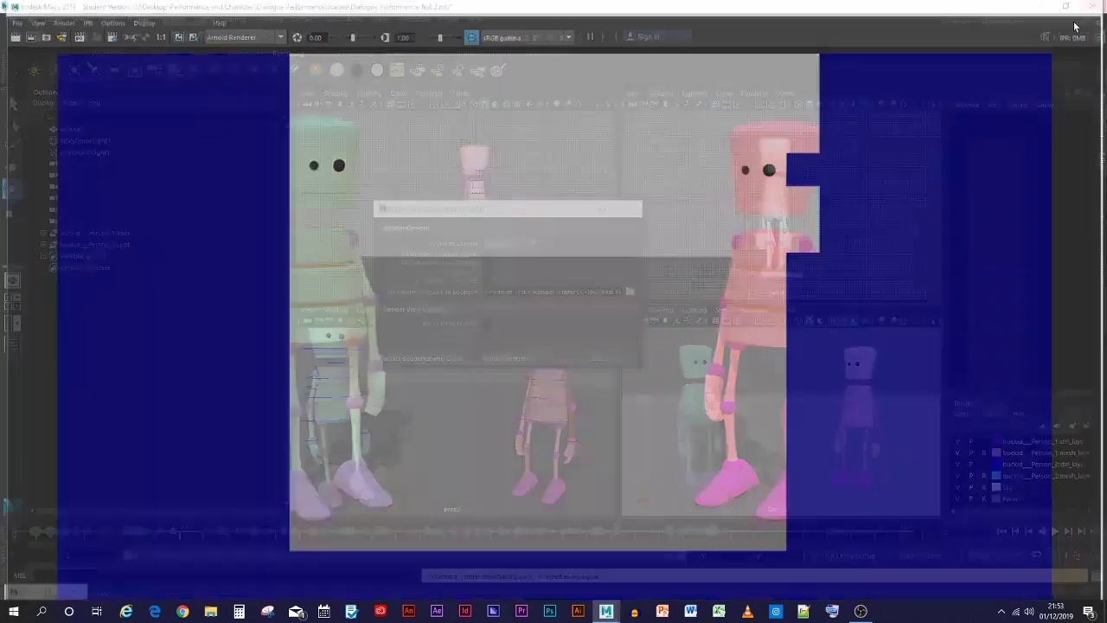
left_click(602, 208)
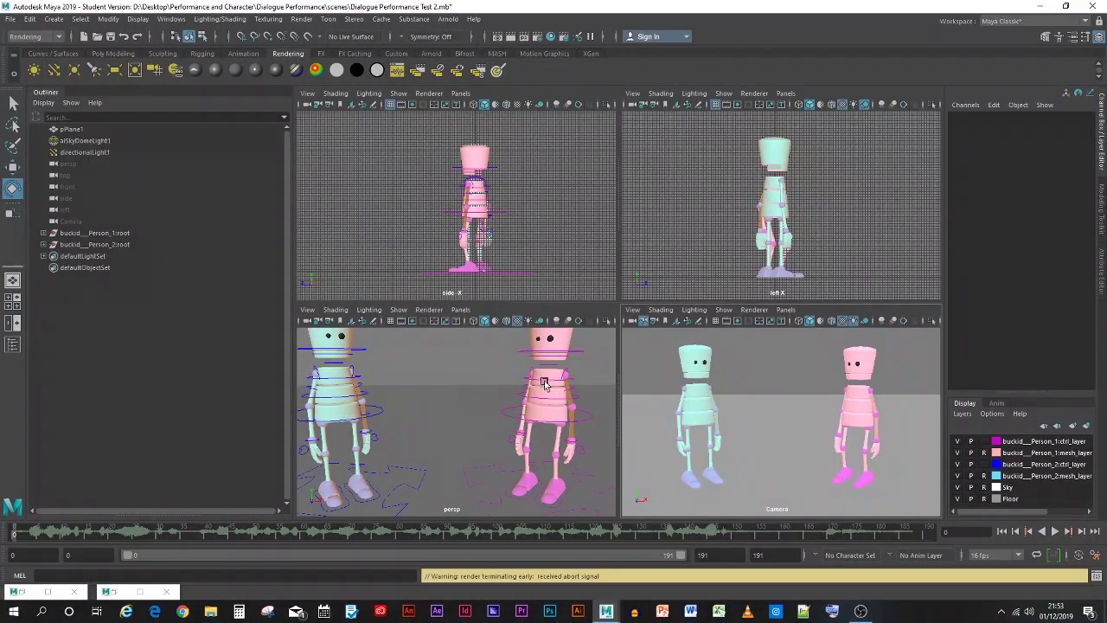
scroll(468, 400, "down", 5)
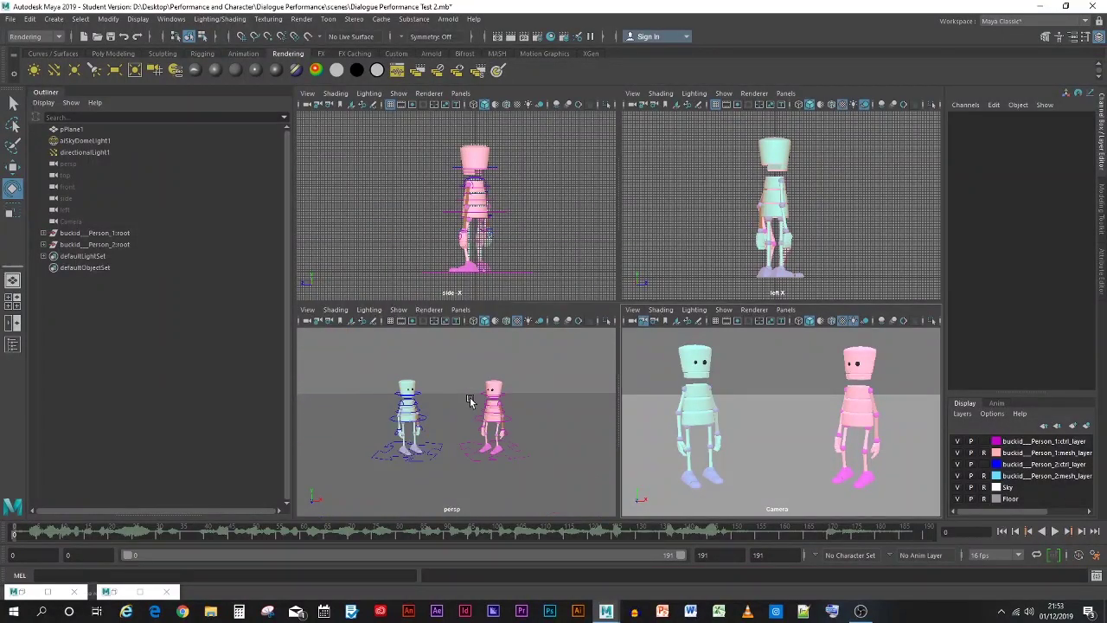
Add a second directional light and raise it to a Translate Y of about 74
left_click(54, 70)
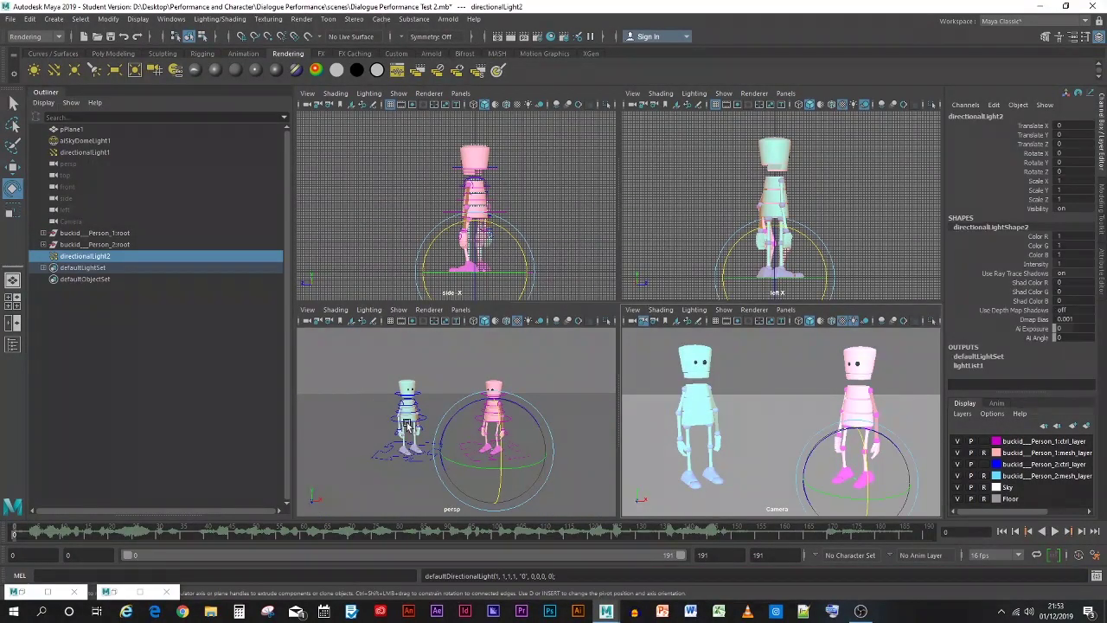
key("w")
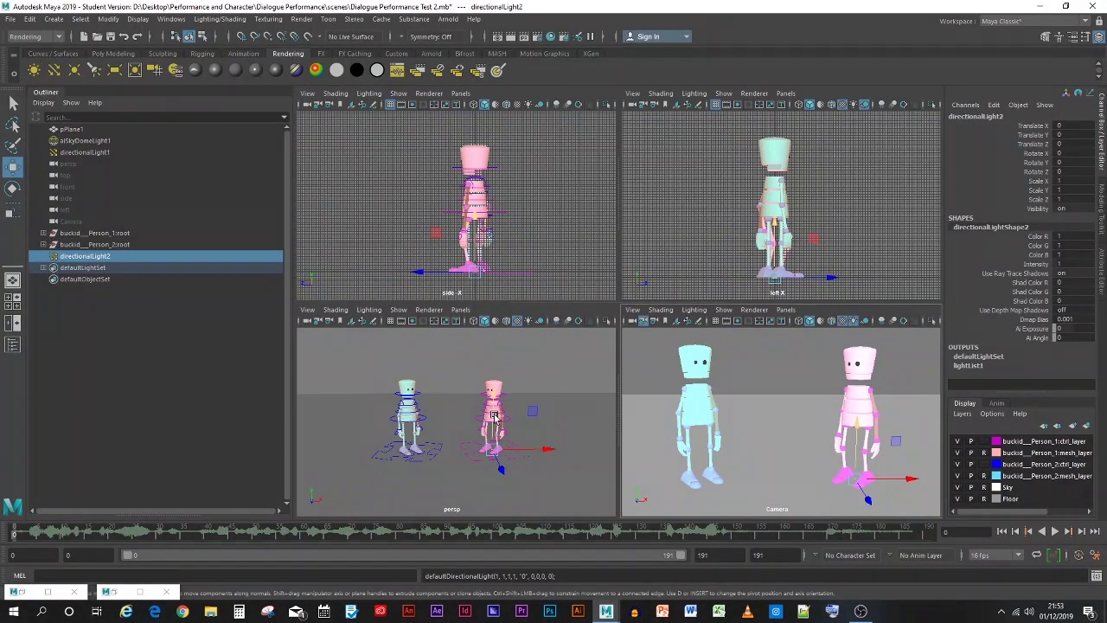
left_click_drag(495, 413, 491, 313)
Turn on shadow display in the Camera viewport's lighting
left_click(723, 310)
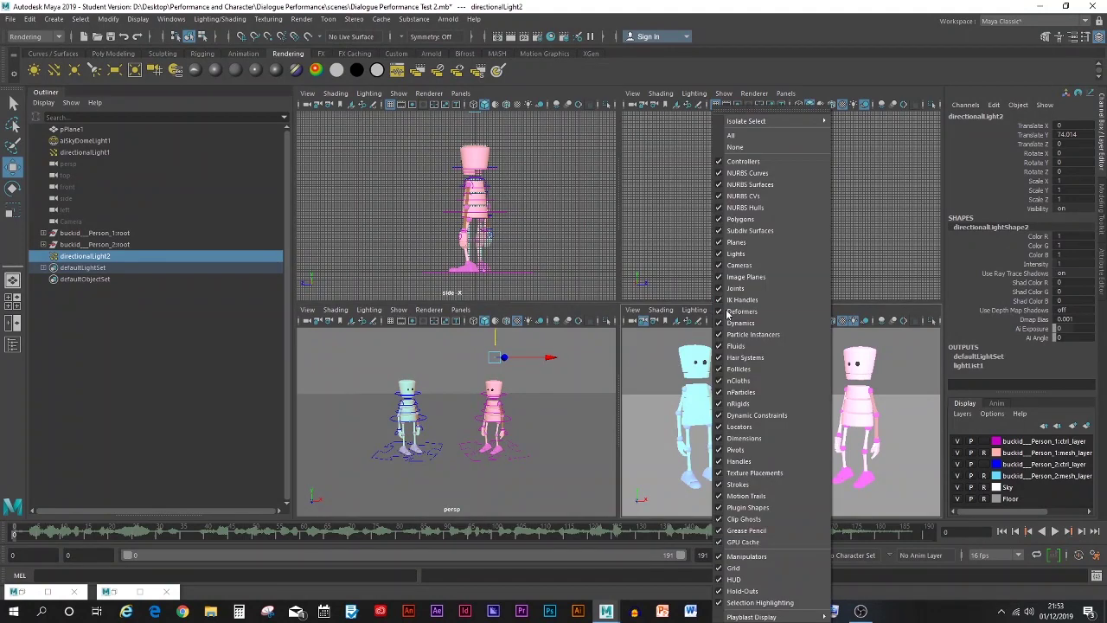
mouse_move(655, 312)
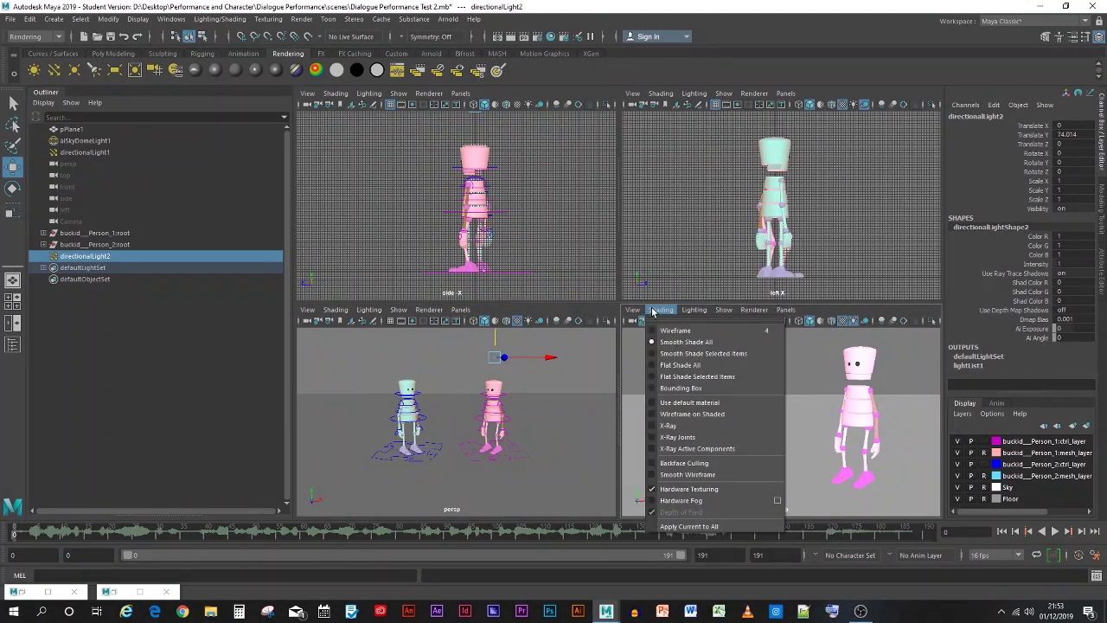
mouse_move(697, 311)
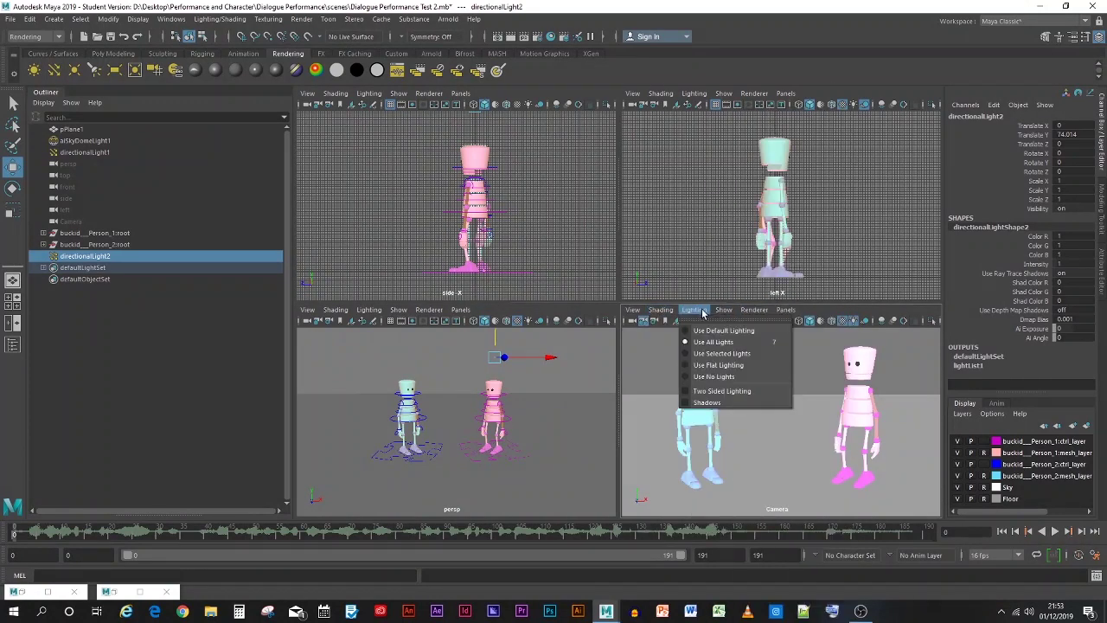
left_click(714, 403)
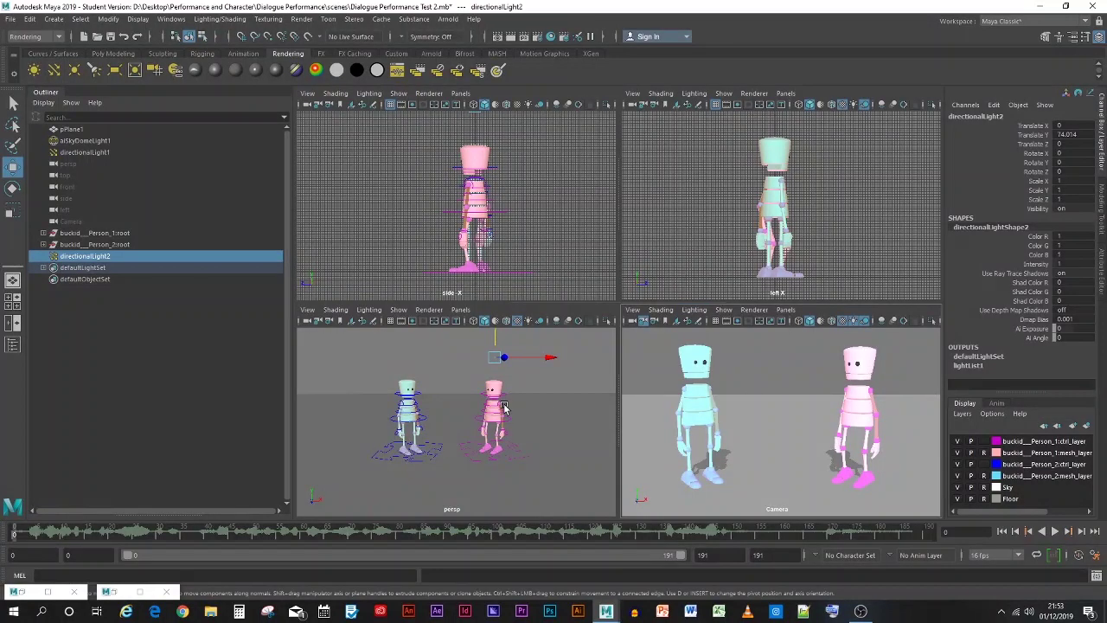
Scale the new directional light uniformly to about 43.8 and rotate it to about -16 on X and 76.6 on Y
key("r")
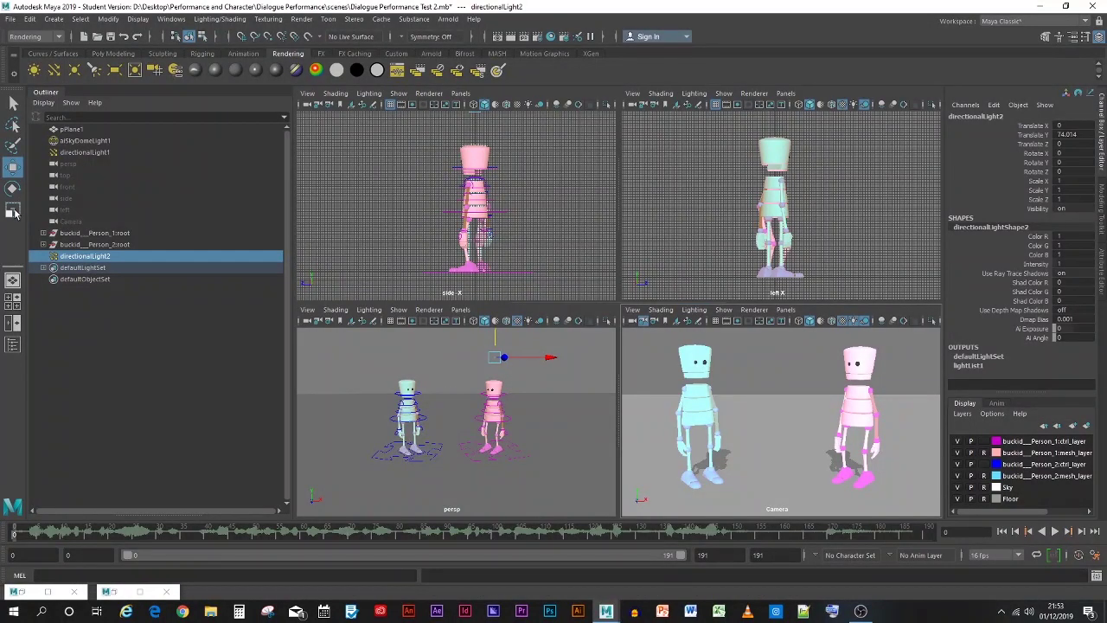
left_click_drag(495, 357, 557, 315)
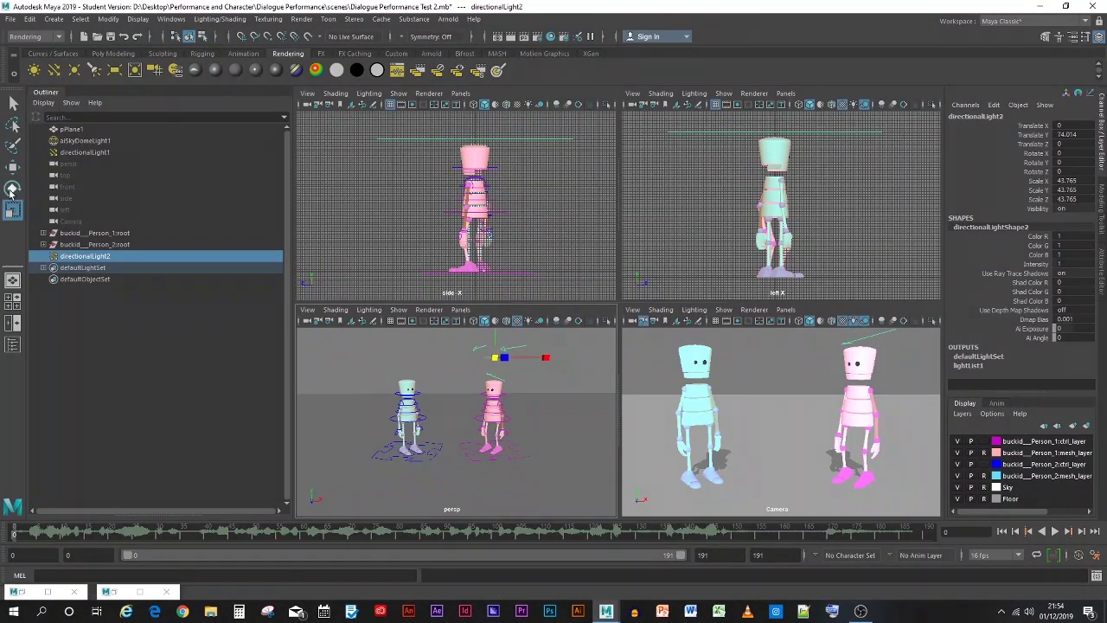
key("e")
mouse_move(458, 354)
left_mouse_down()
mouse_move(530, 358)
mouse_move(463, 359)
mouse_move(454, 348)
left_mouse_up()
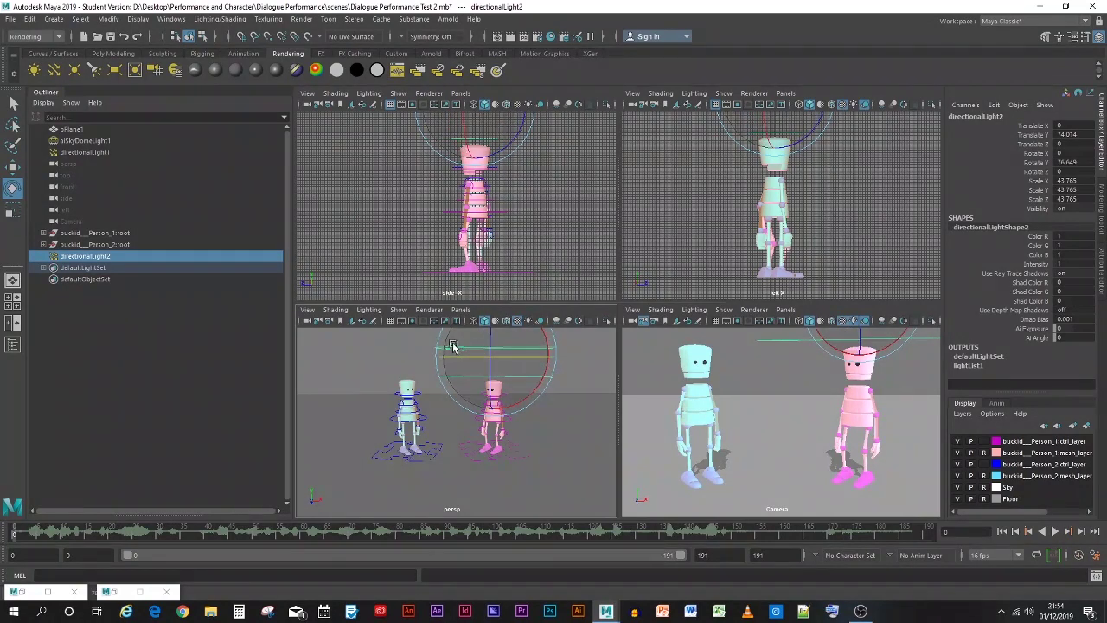
left_click_drag(545, 366, 538, 371)
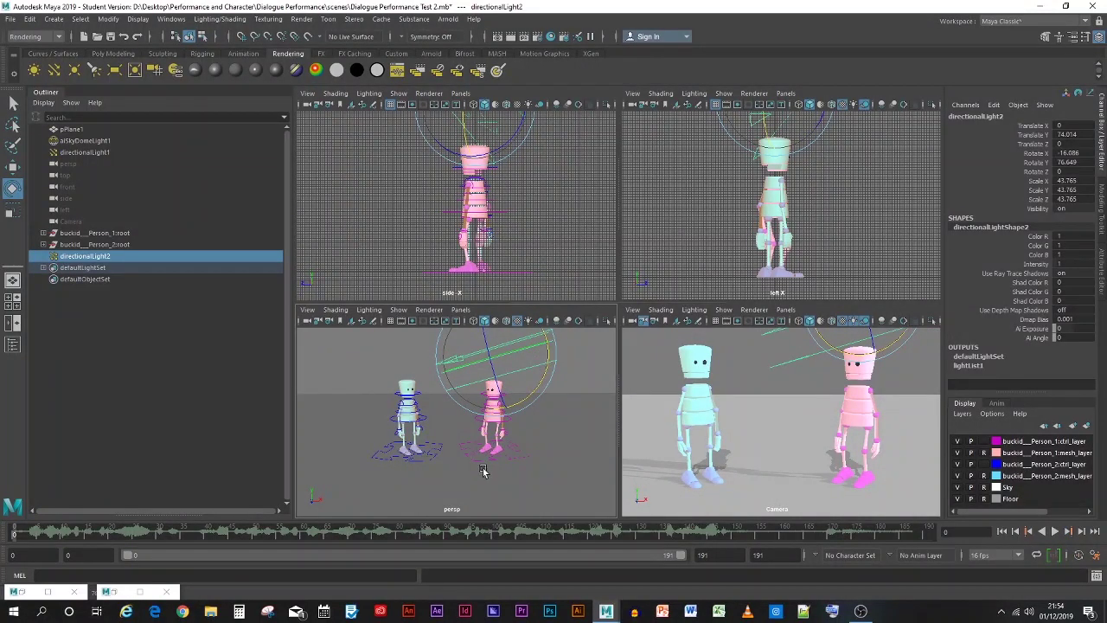
Move the new directional light sideways to a Translate X of about 120.7 in the perspective view
scroll(484, 471, "down", 5)
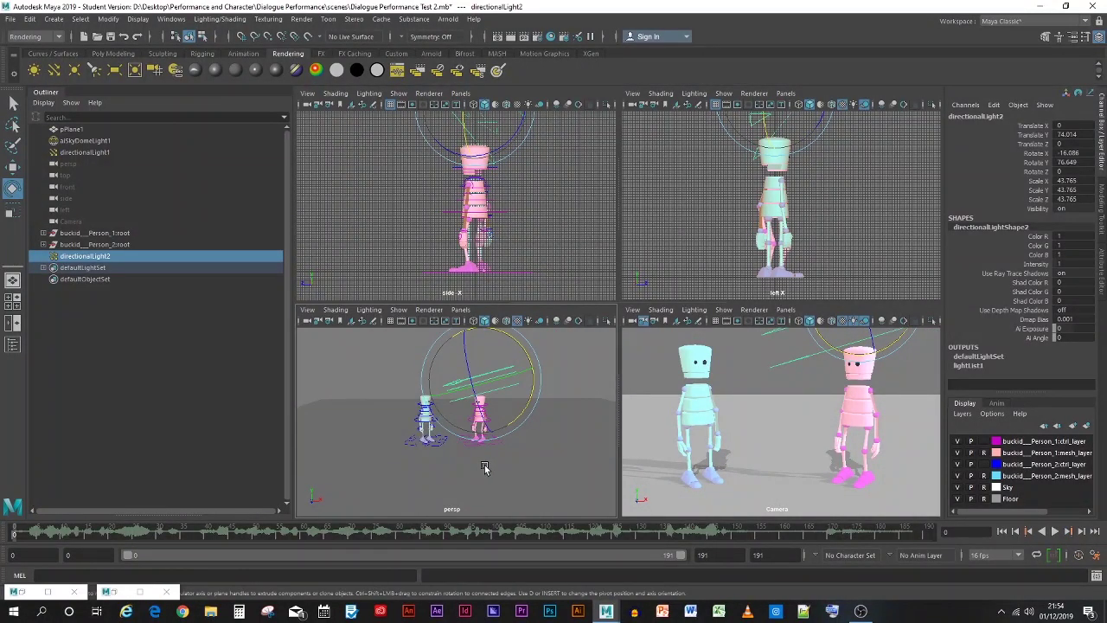
left_click_drag(484, 467, 484, 467, "alt")
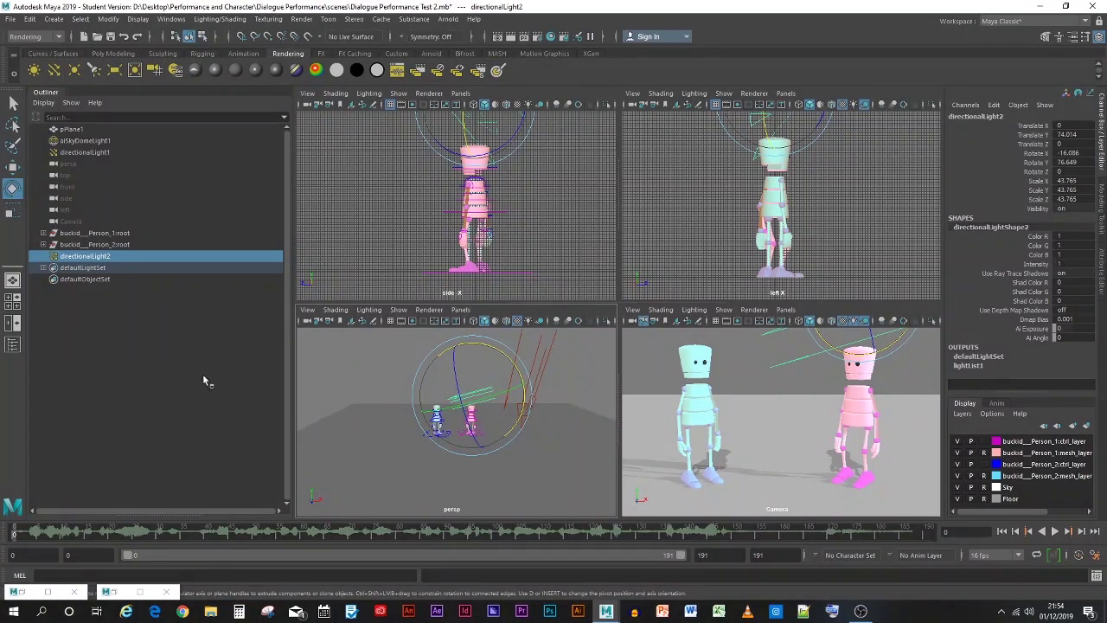
left_click(13, 166)
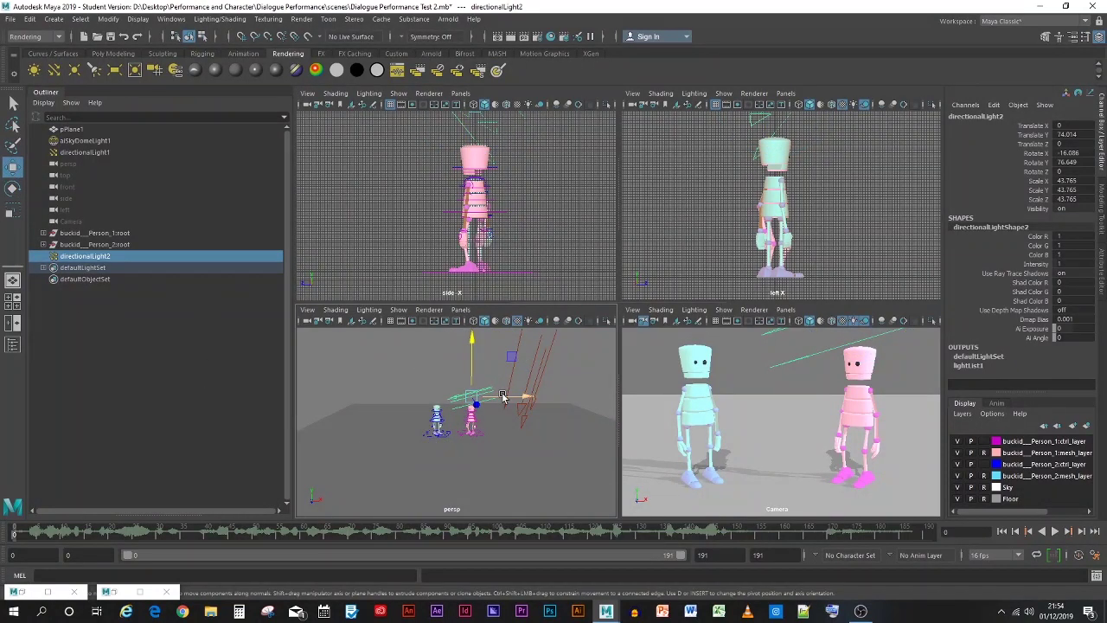
left_click_drag(502, 397, 567, 395)
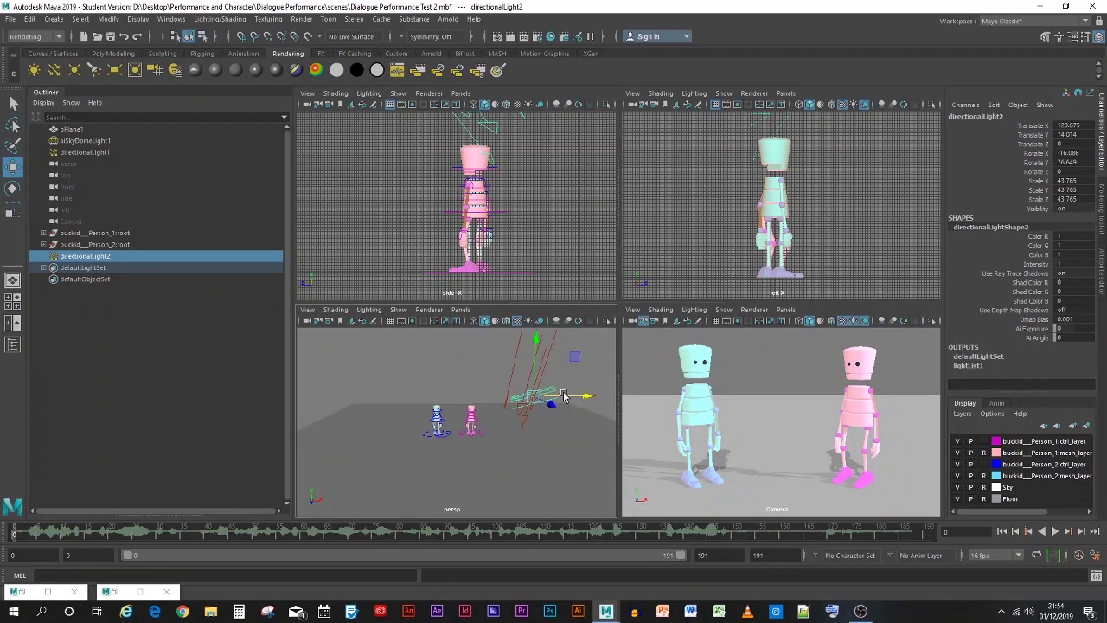
Delete the second directional light from the scene
left_click(510, 382)
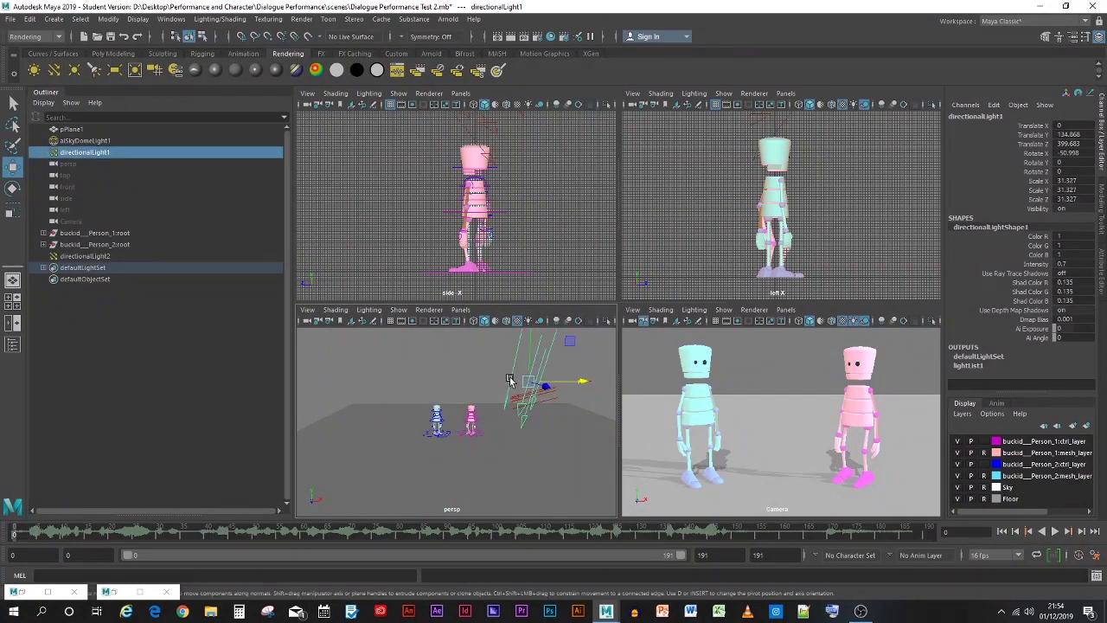
key("ctrl+z")
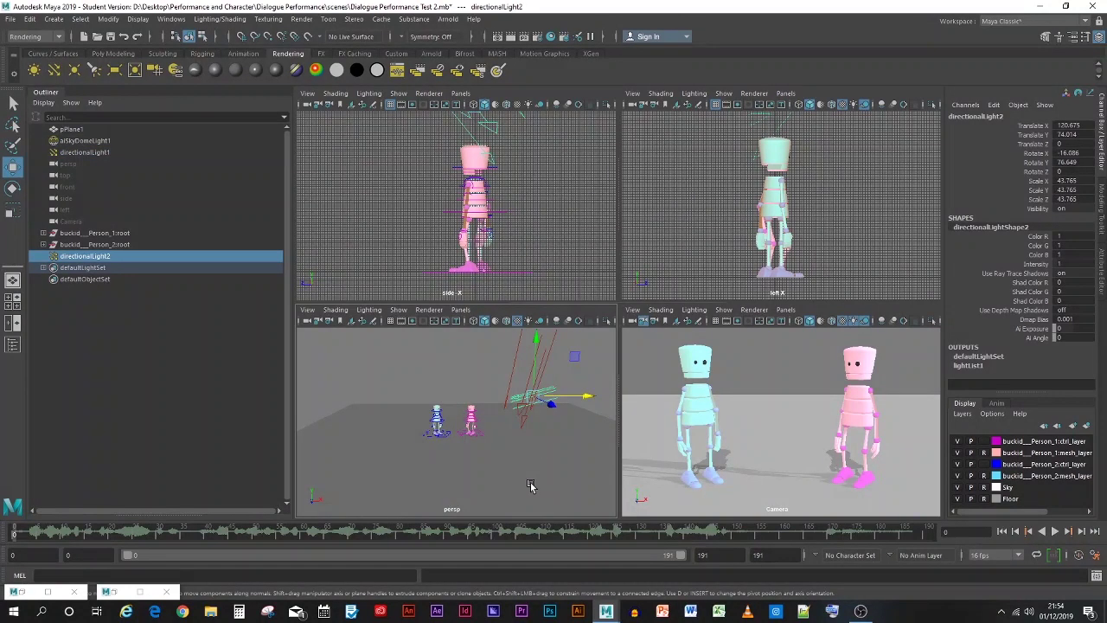
key("Delete")
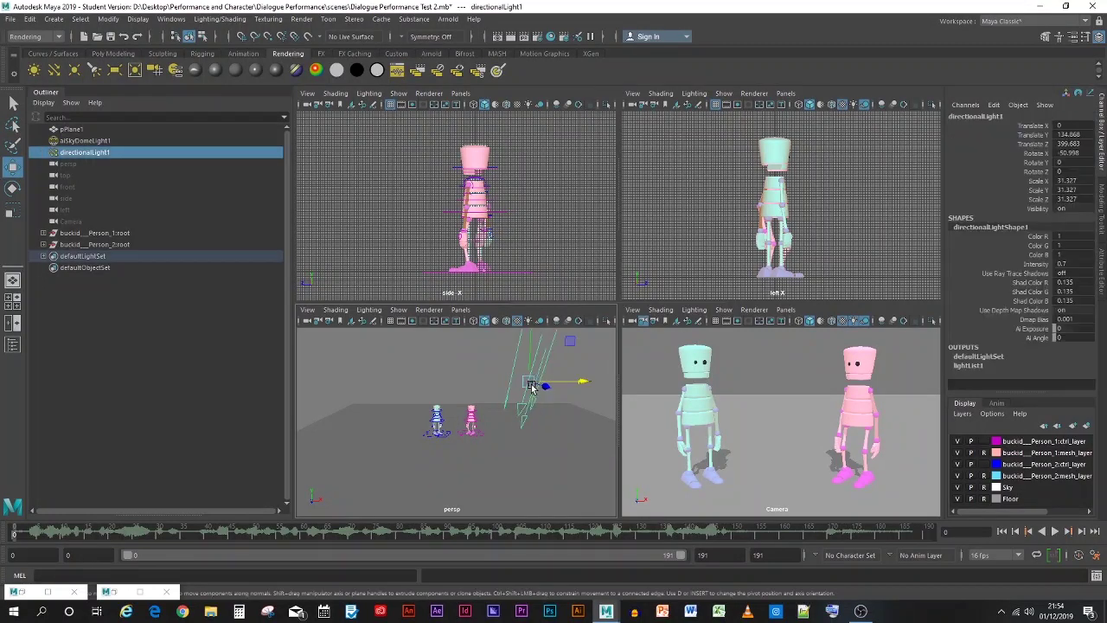
Rotate the original directional light to about -53 on X, 13 on Y and -17 on Z, then deselect it
left_click(527, 382)
left_click(13, 187)
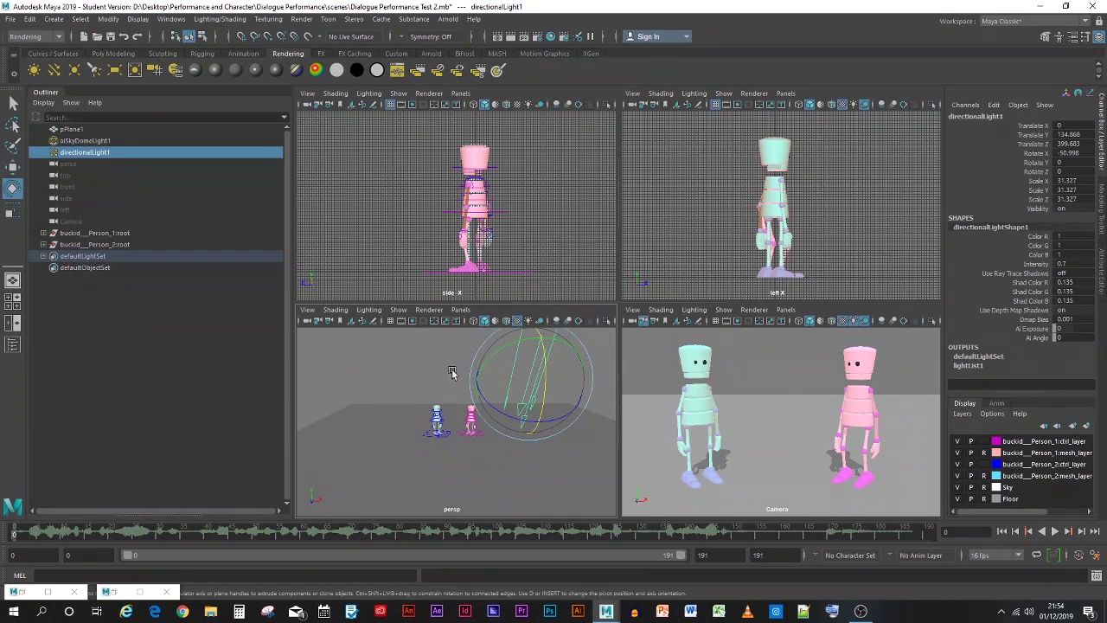
mouse_move(497, 358)
left_mouse_down()
mouse_move(513, 354)
mouse_move(482, 355)
mouse_move(494, 360)
left_mouse_up()
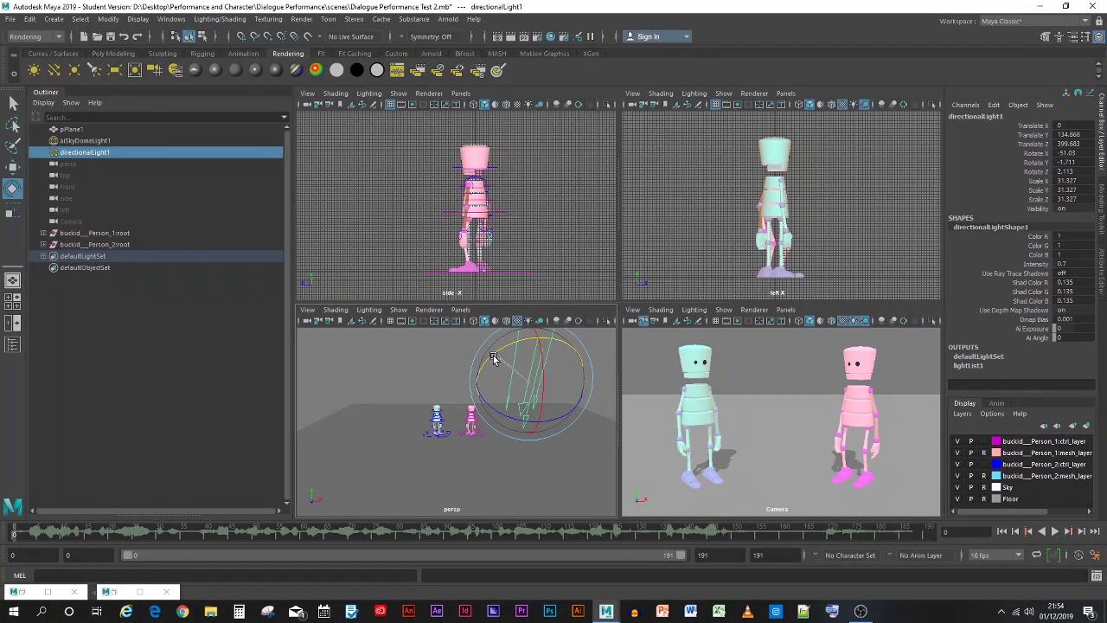
left_click_drag(494, 360, 516, 356)
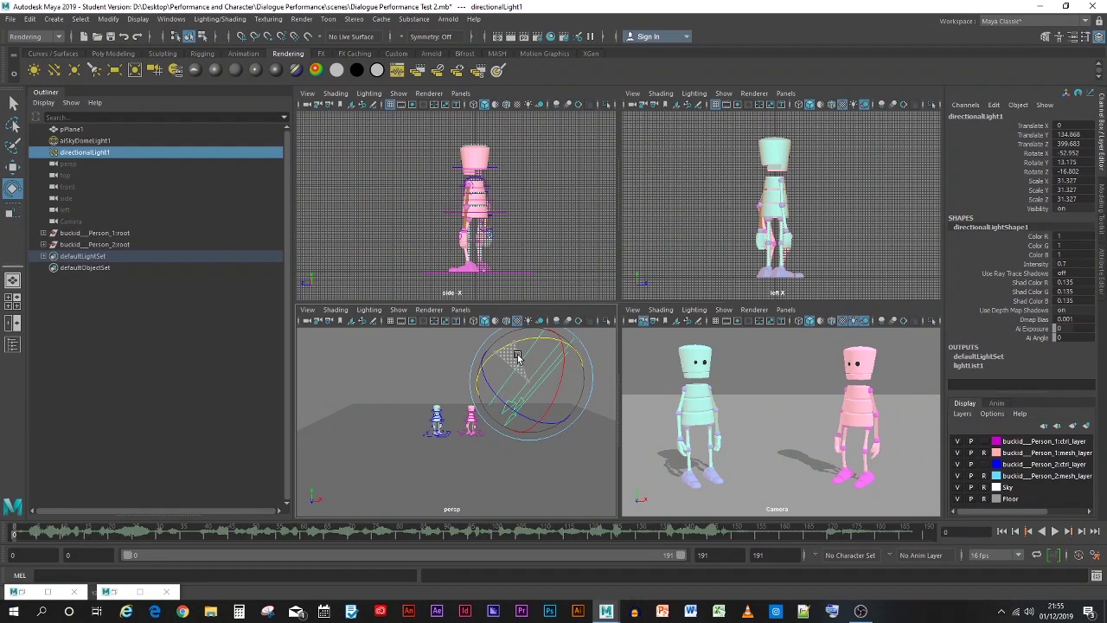
left_click_drag(517, 356, 523, 363)
left_click(413, 370)
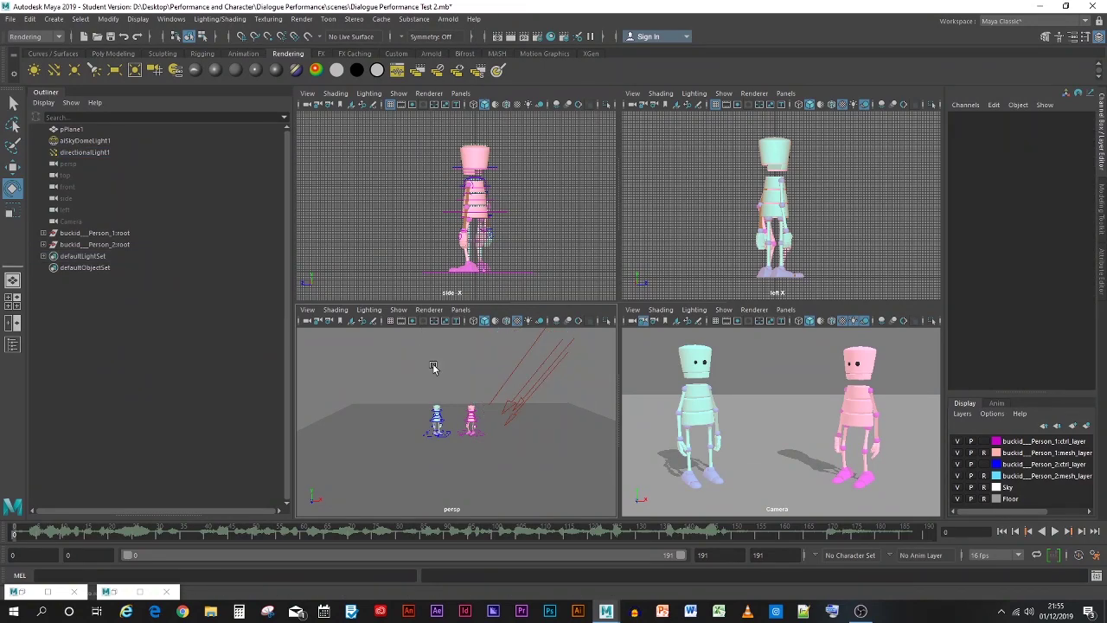
Render the current frame through Camera to check the lighting and shadows, and close the Render View
left_click(510, 36)
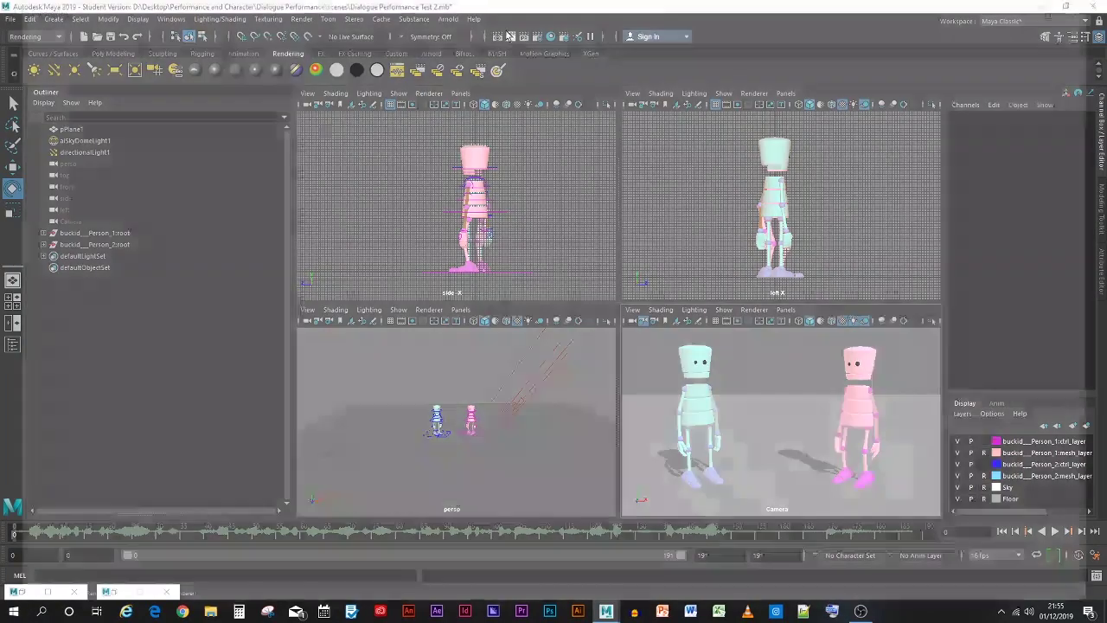
left_click(511, 37)
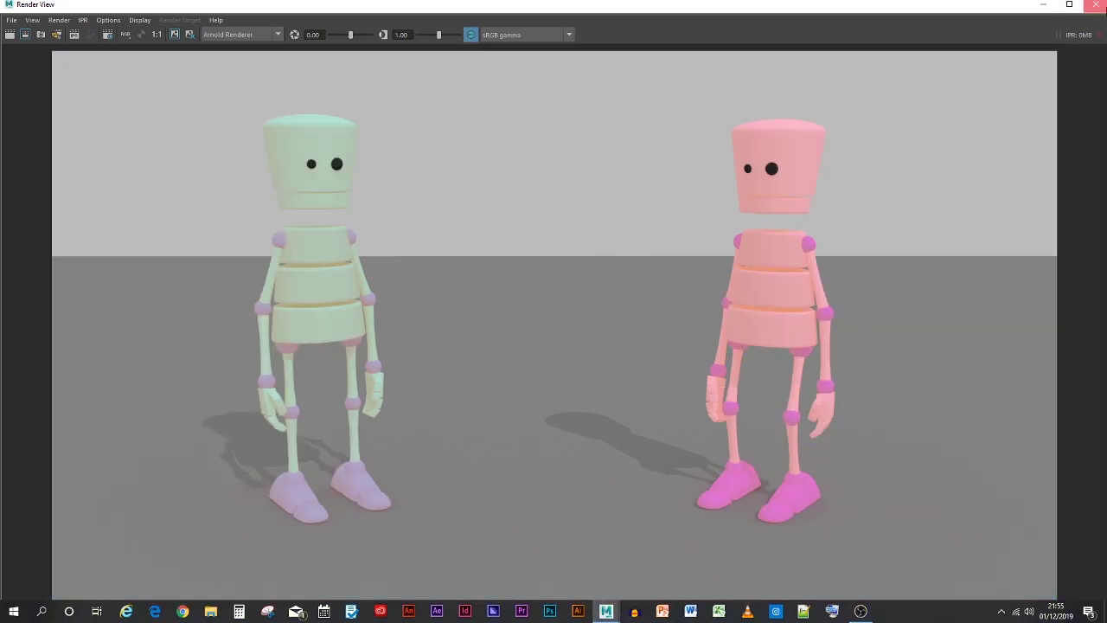
left_click(1096, 5)
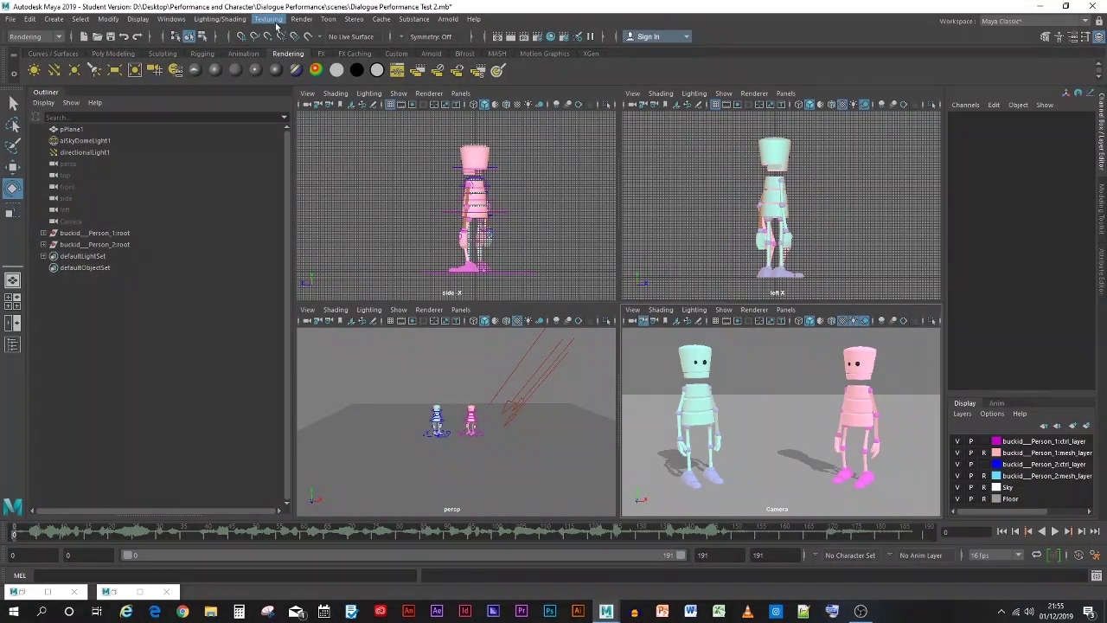
Start rendering the frame 0-191 sequence through Camera into the Render (Frames 0-186) [Test 1] folder
left_click(303, 19)
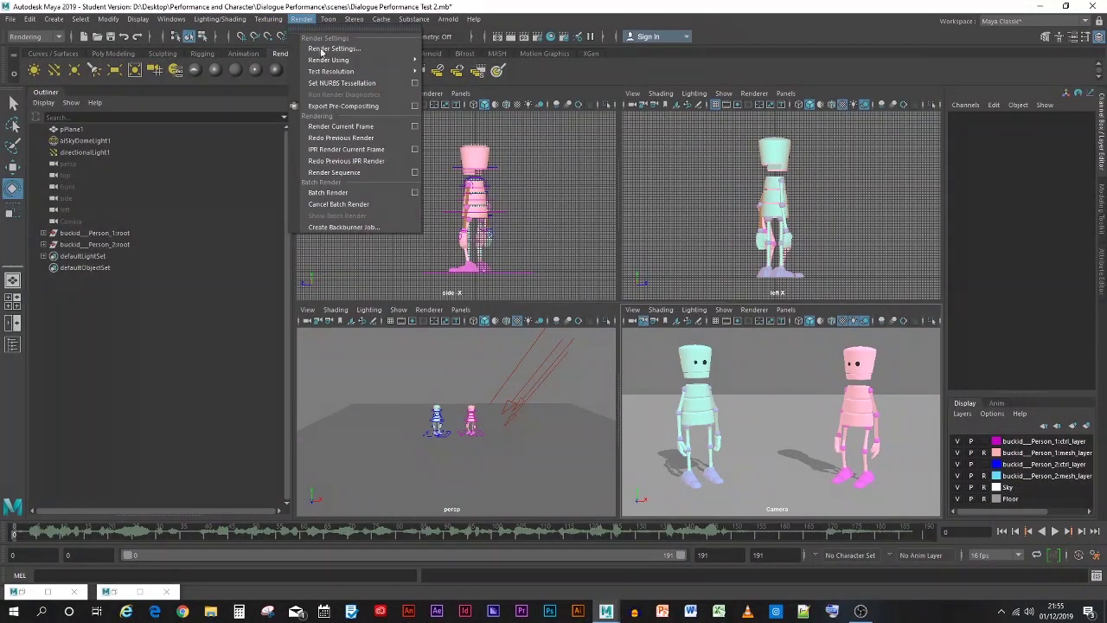
left_click(414, 172)
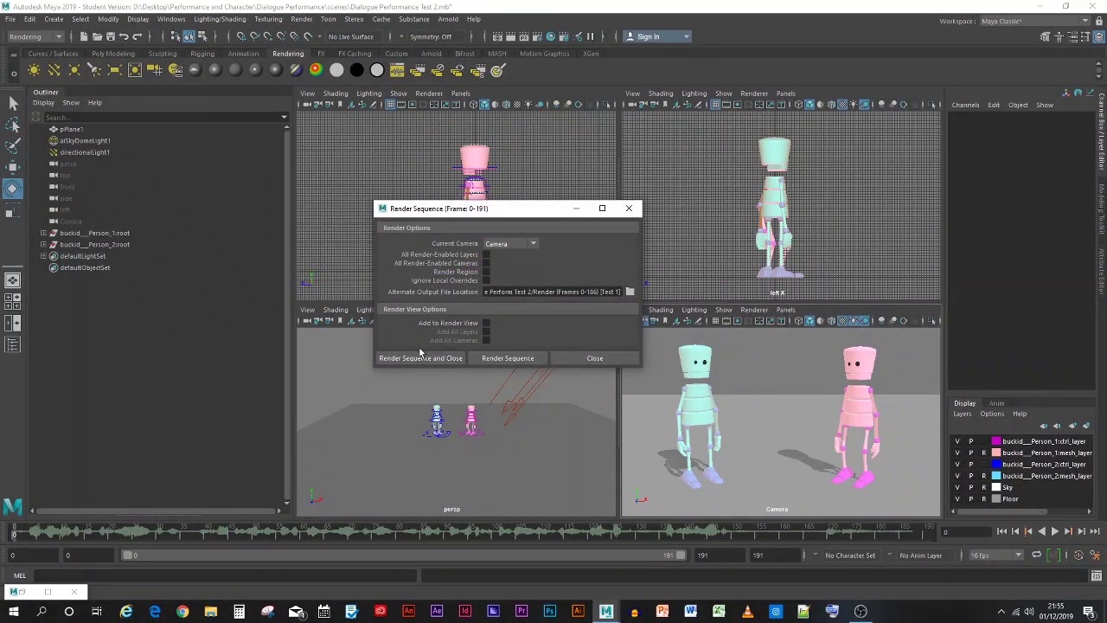
left_click(483, 357)
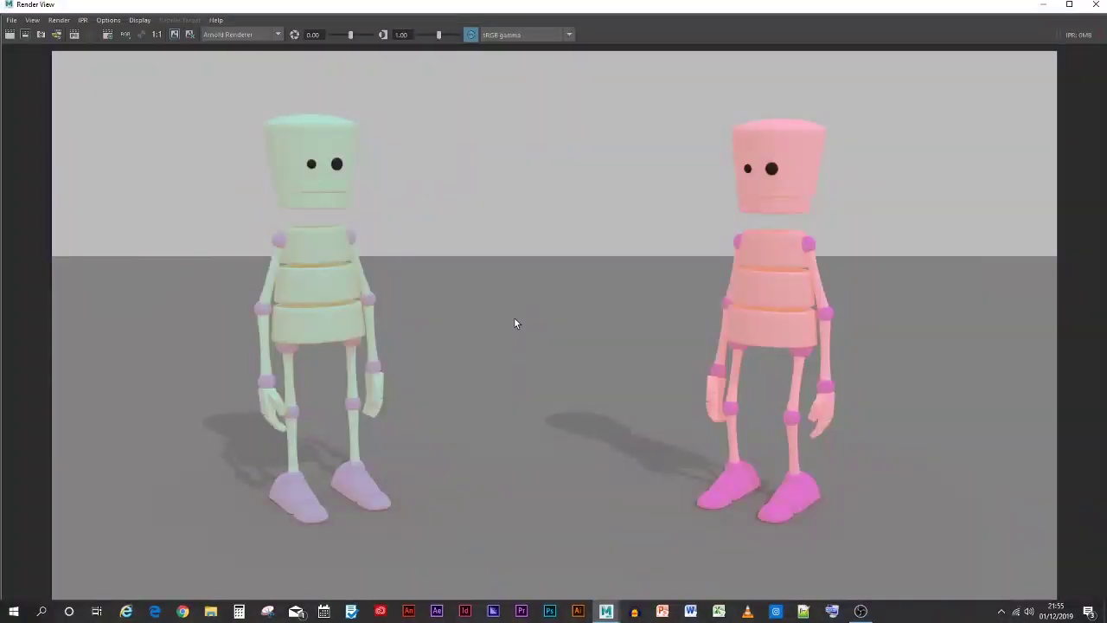